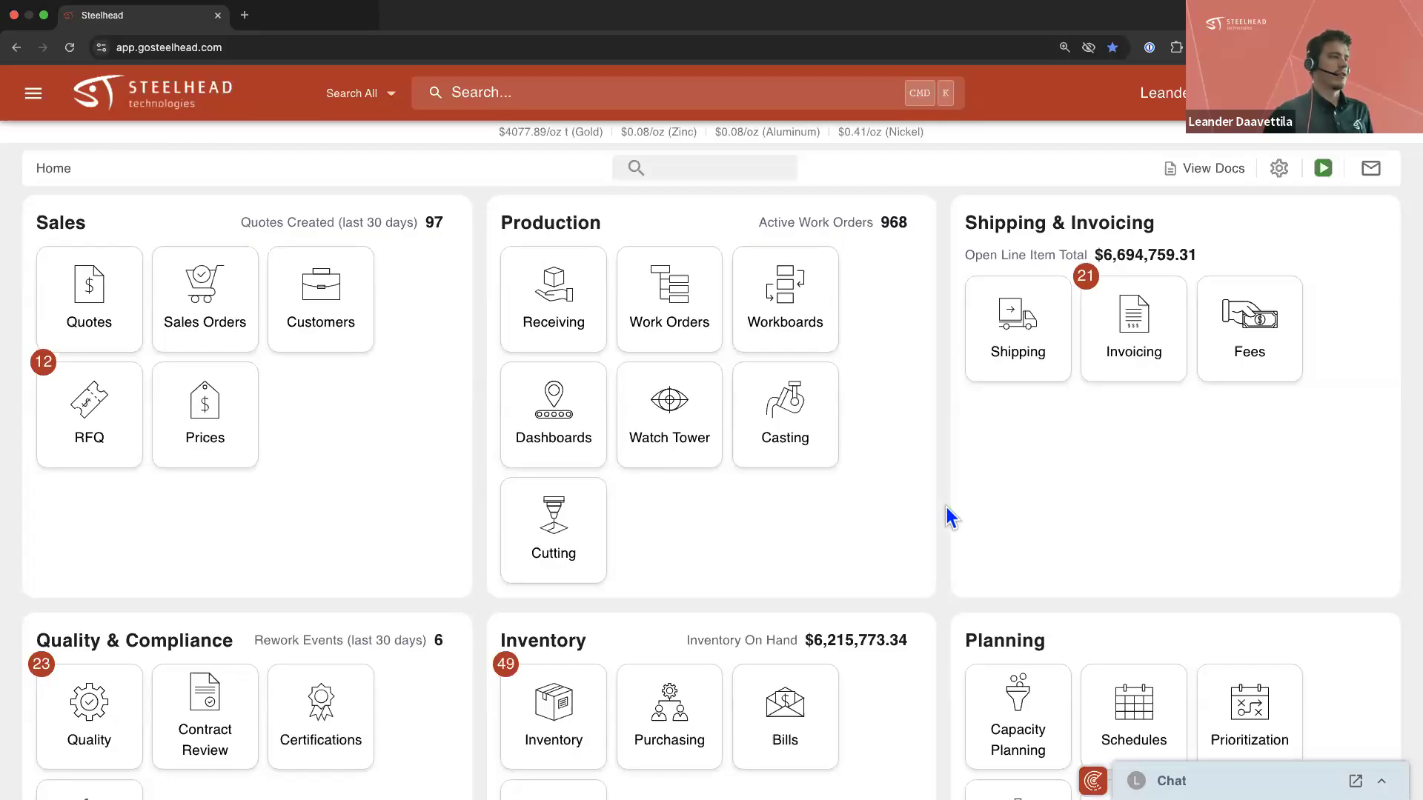
# Open the Reporting module from the Administration section of the home page
pyautogui.scroll(-3, 932, 510)
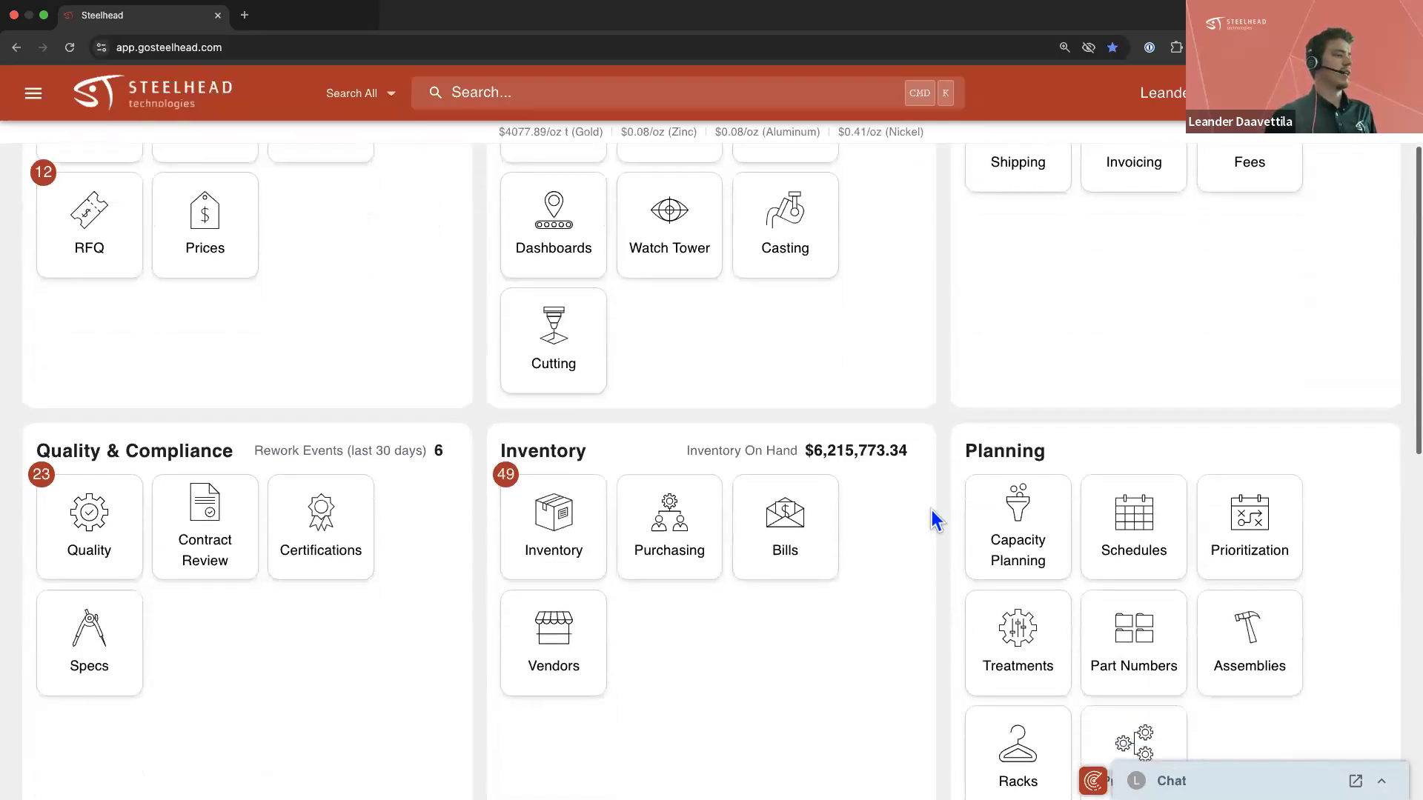
pyautogui.scroll(-3, 932, 510)
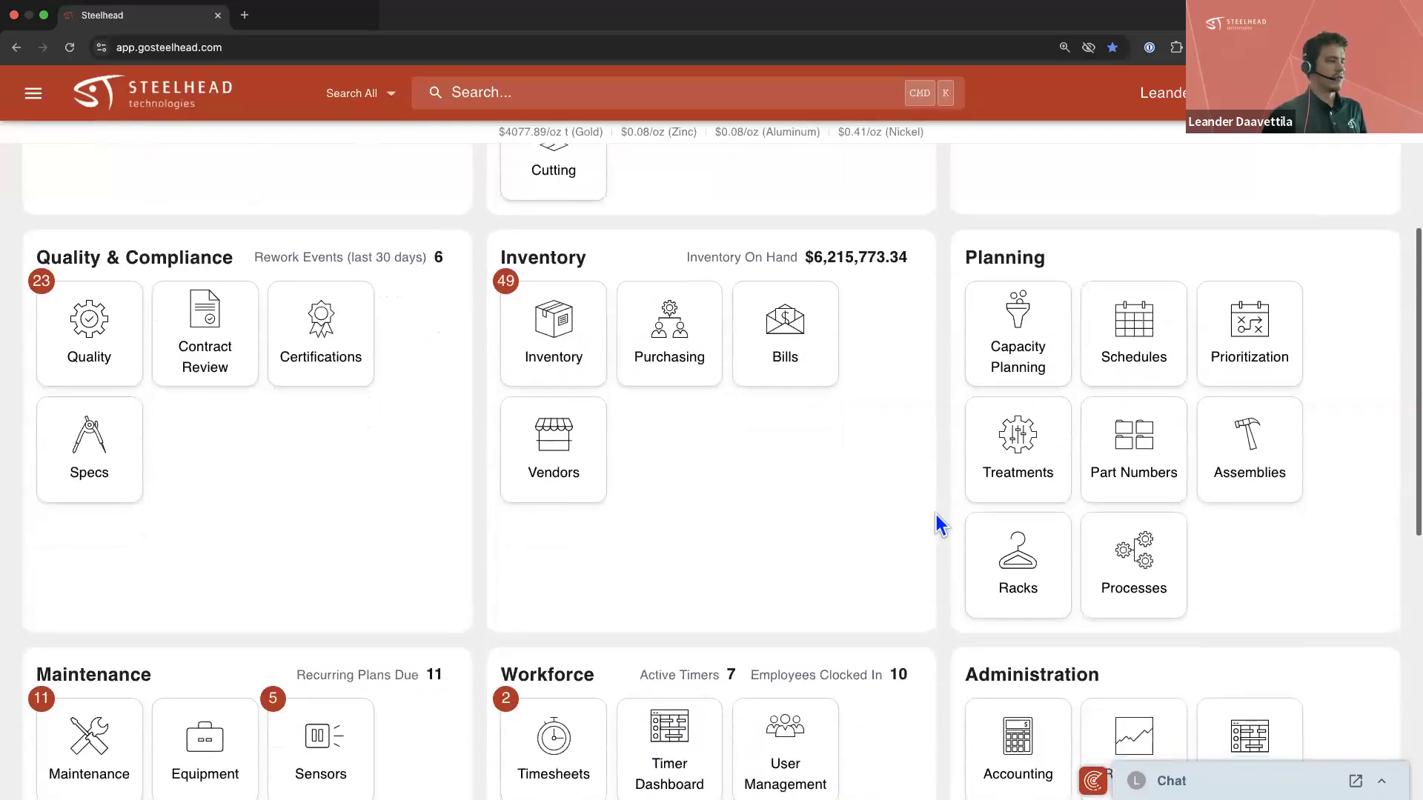
pyautogui.scroll(-1, 936, 515)
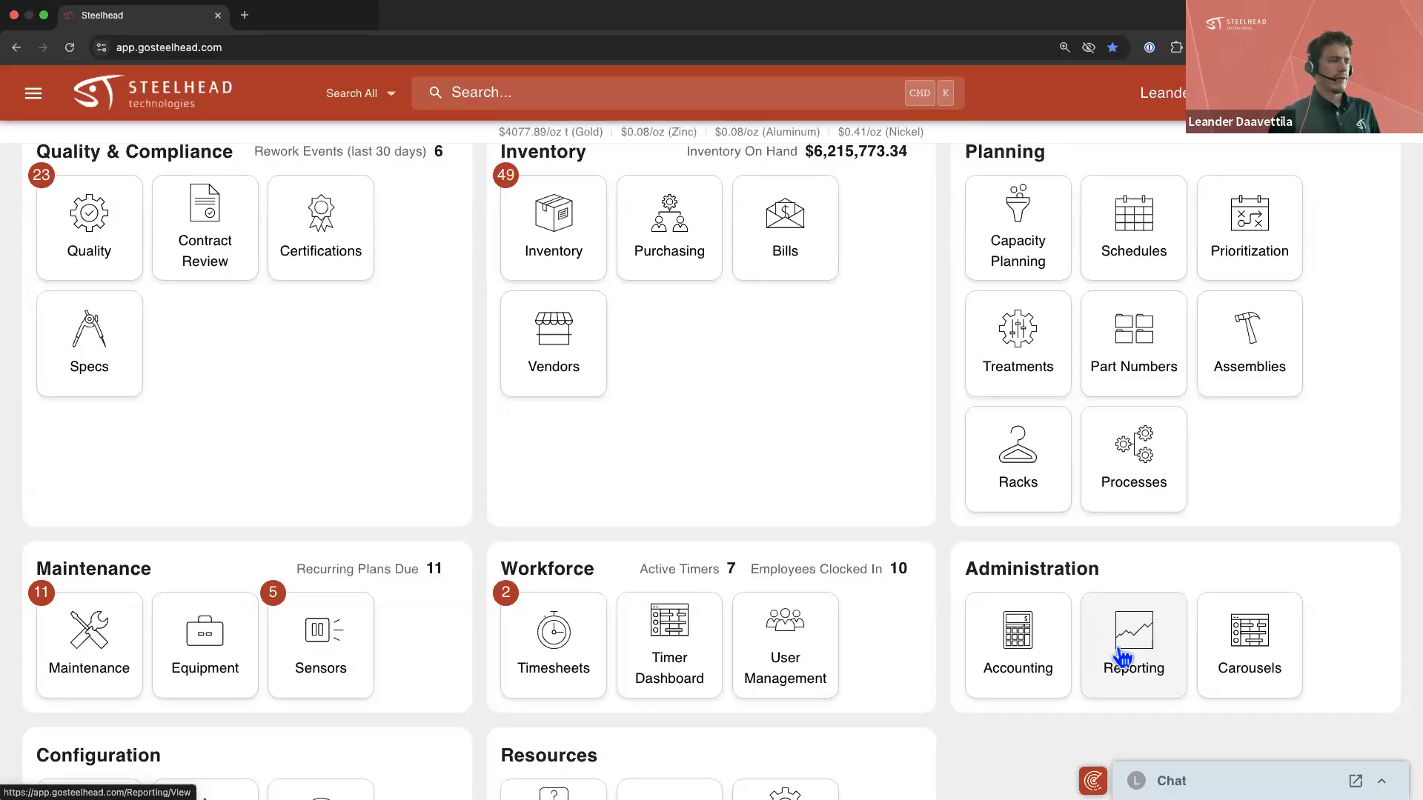
pyautogui.click(1148, 642)
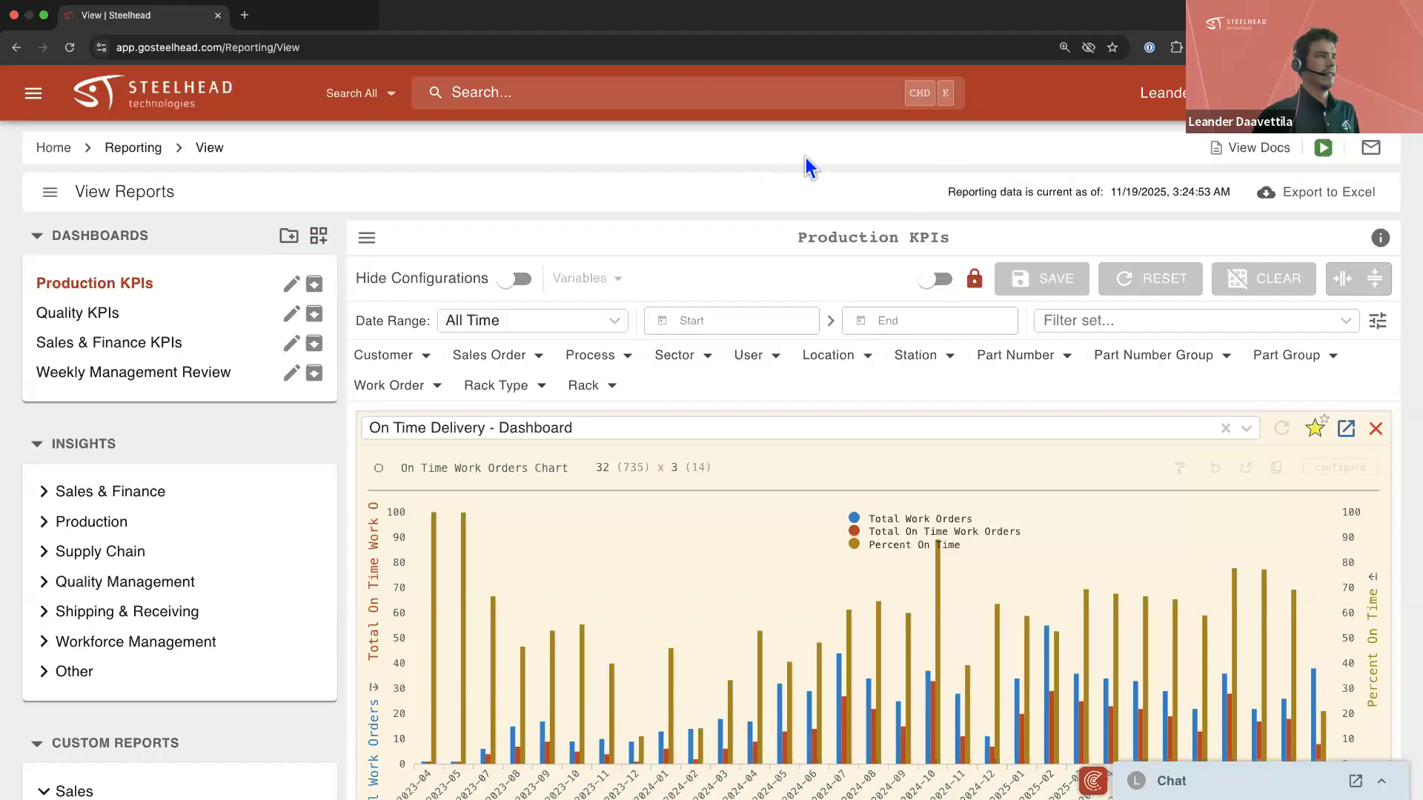
# Check the date and time at which the reporting data was last current
pyautogui.moveTo(949, 192); pyautogui.dragTo(1230, 197)
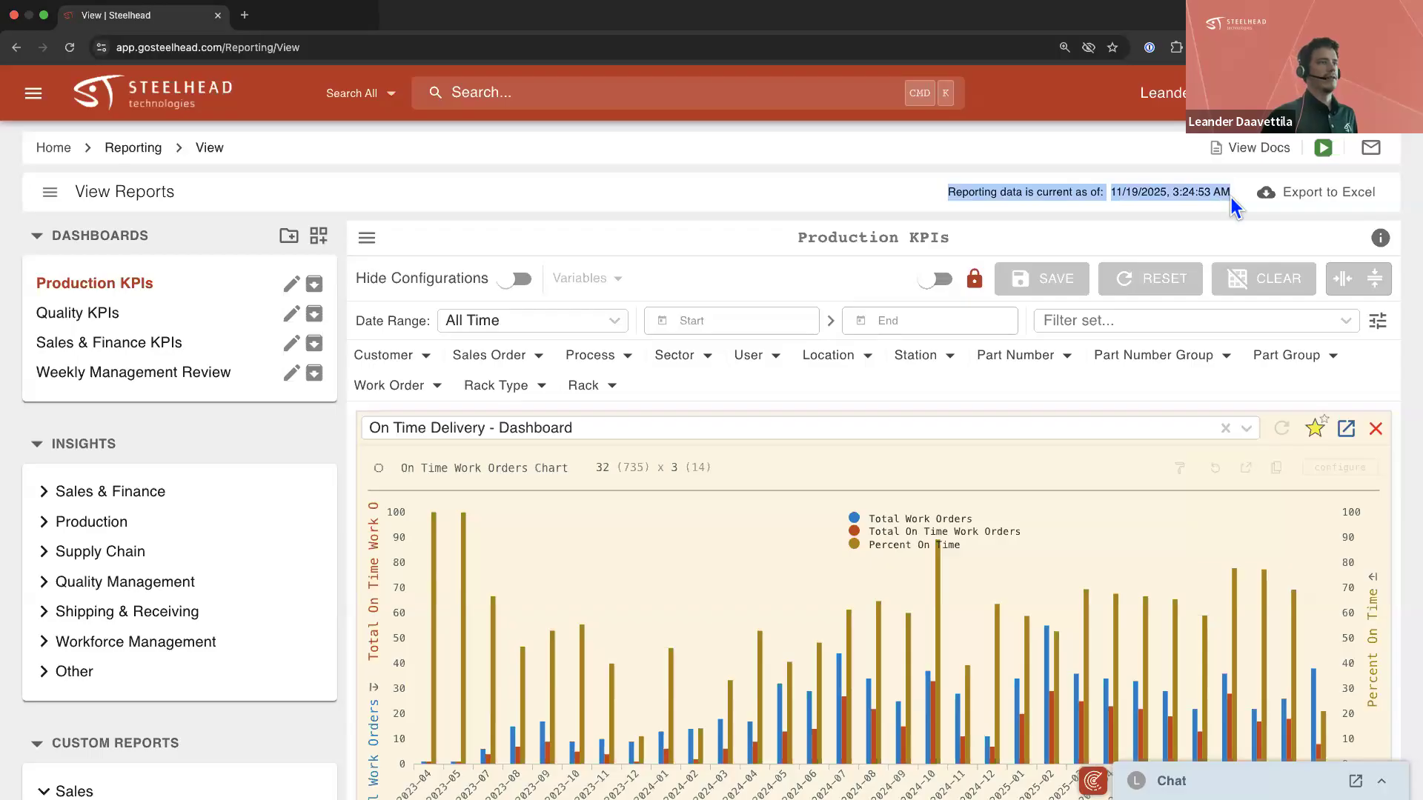
pyautogui.click(1084, 209)
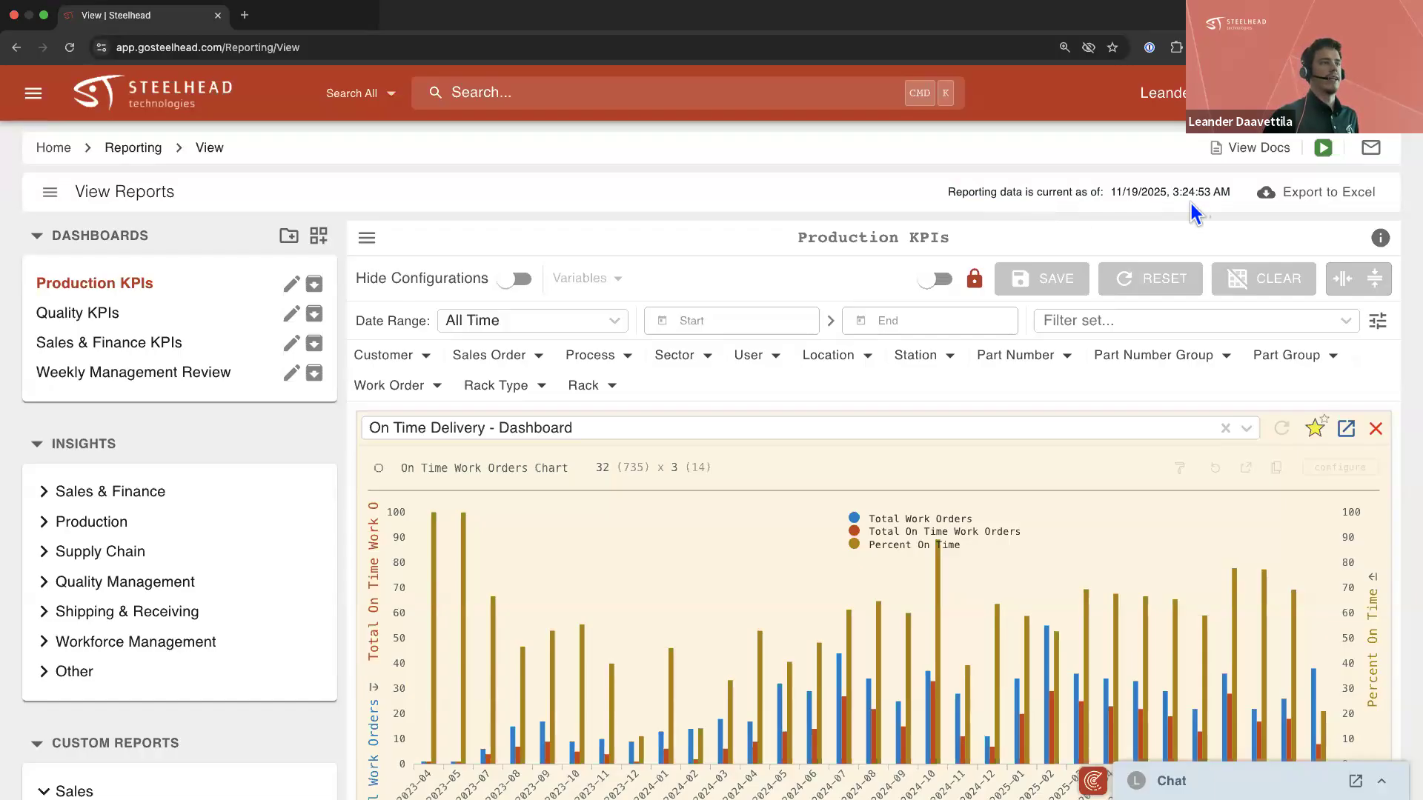
pyautogui.moveTo(1230, 194); pyautogui.dragTo(921, 200)
pyautogui.click(922, 192)
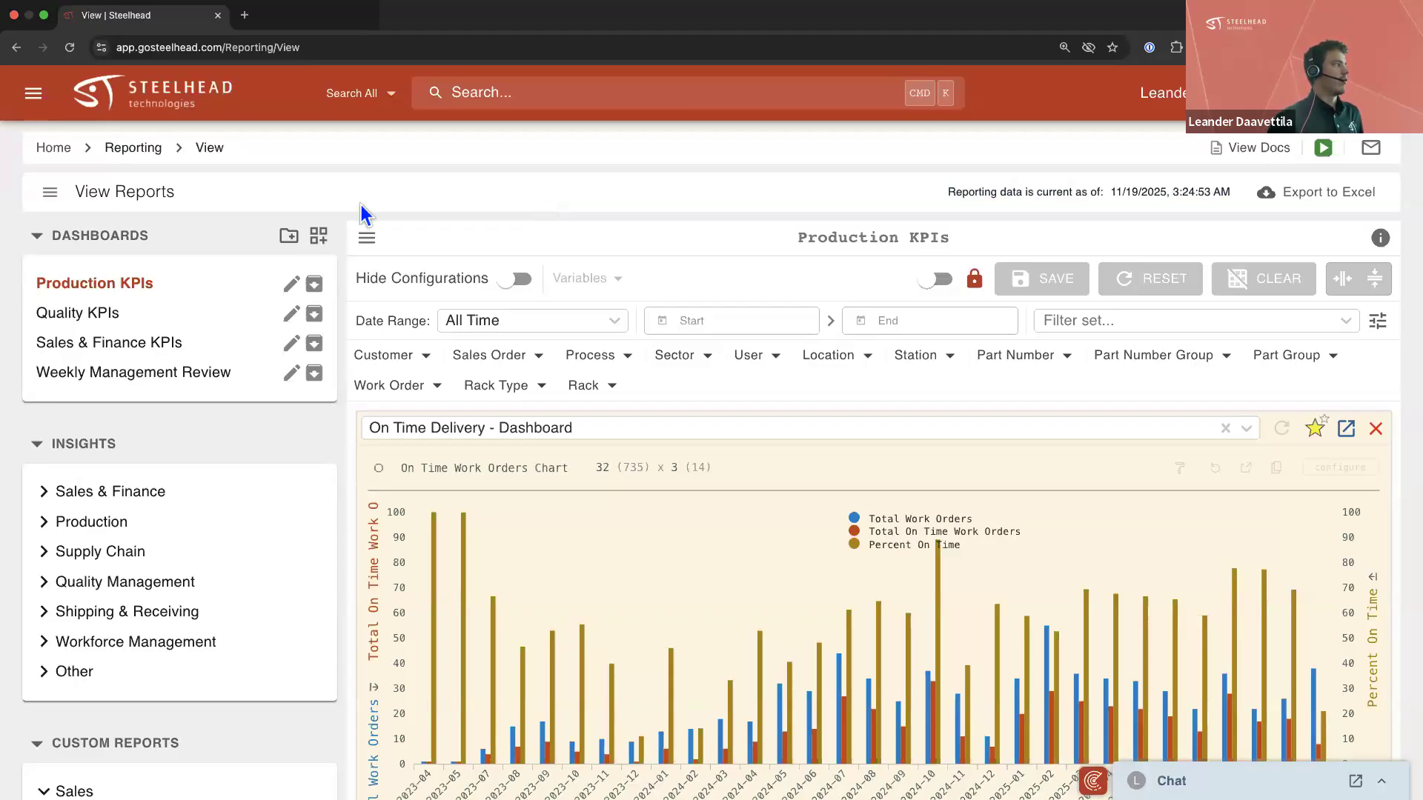
# Regenerate the reporting database from database management and check the estimated time for the job
pyautogui.click(50, 197)
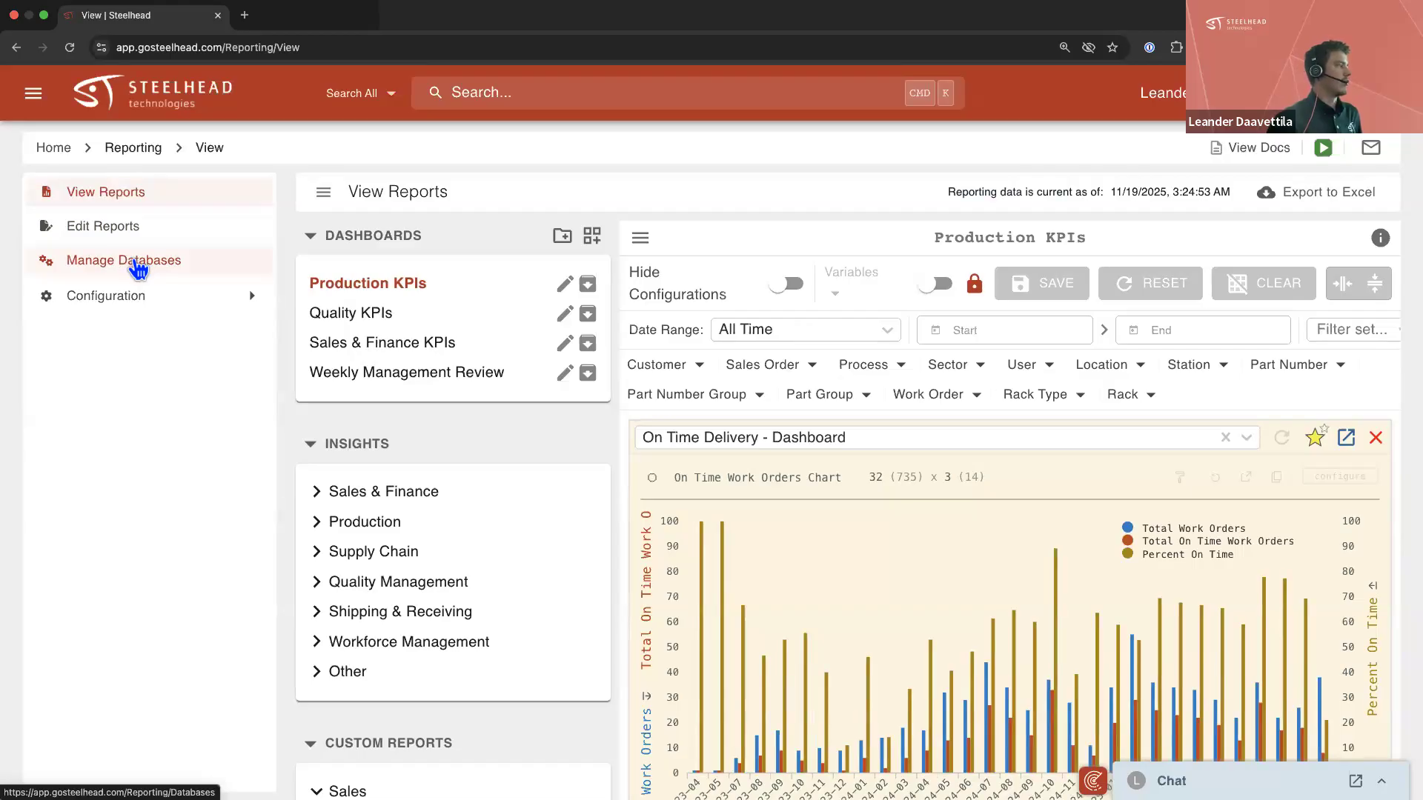
pyautogui.click(138, 268)
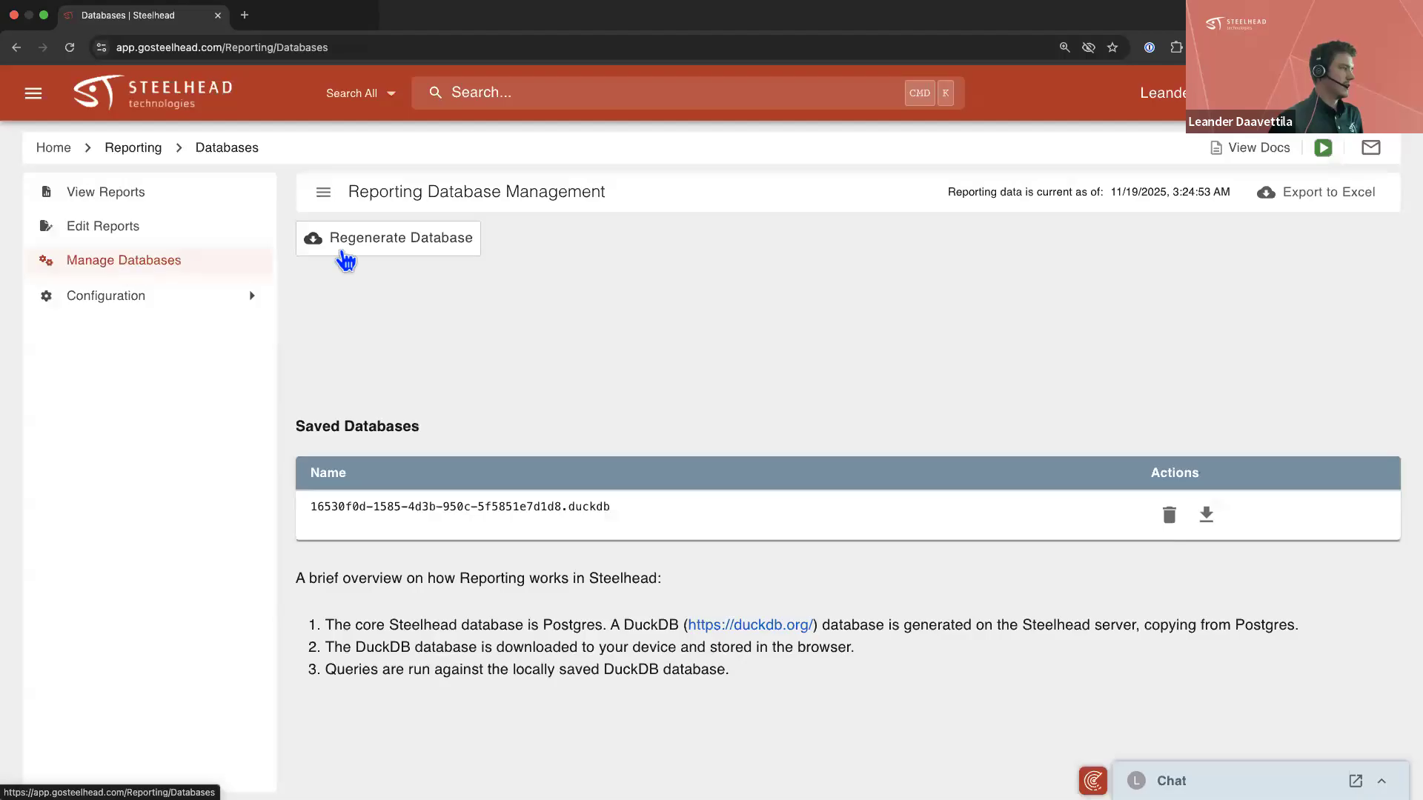
pyautogui.click(371, 243)
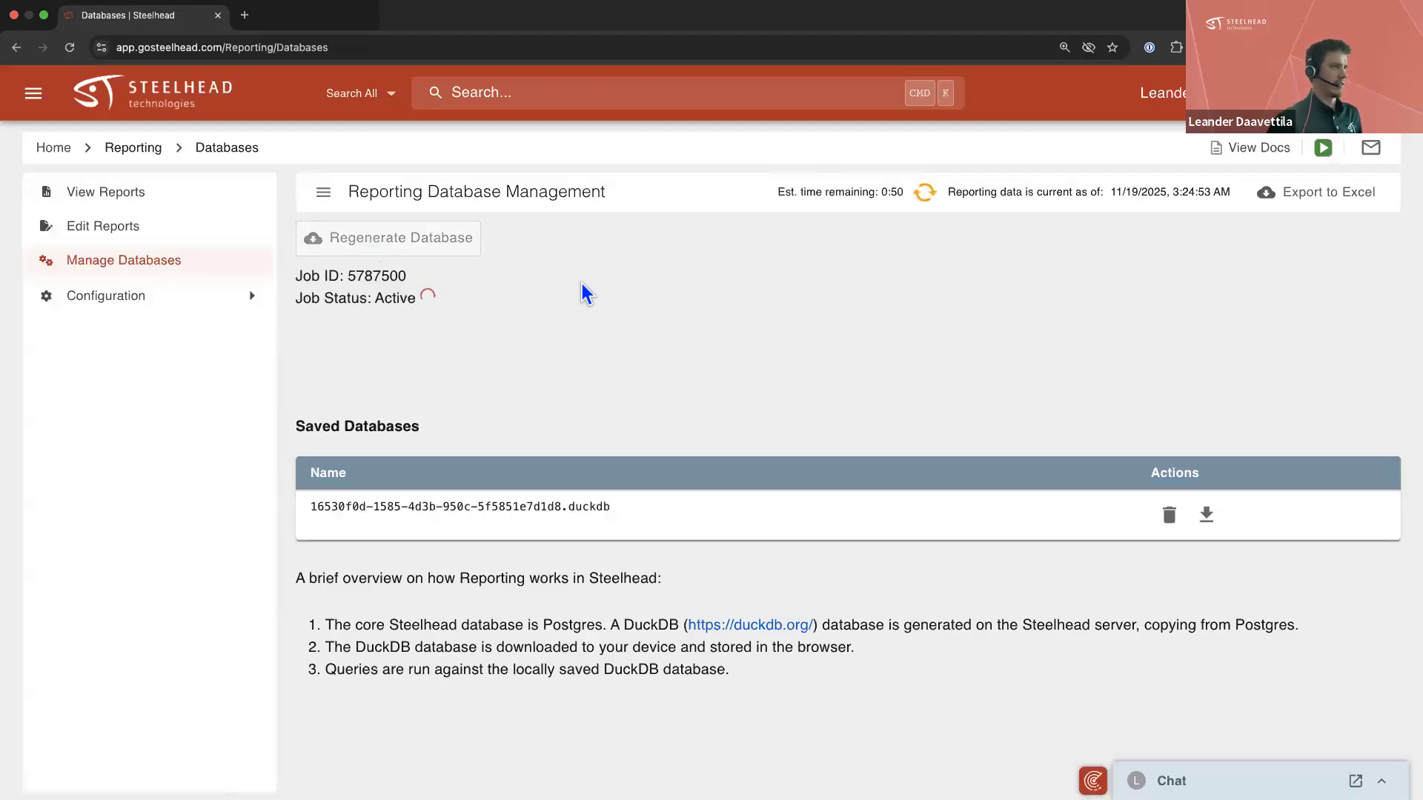
pyautogui.moveTo(791, 192)
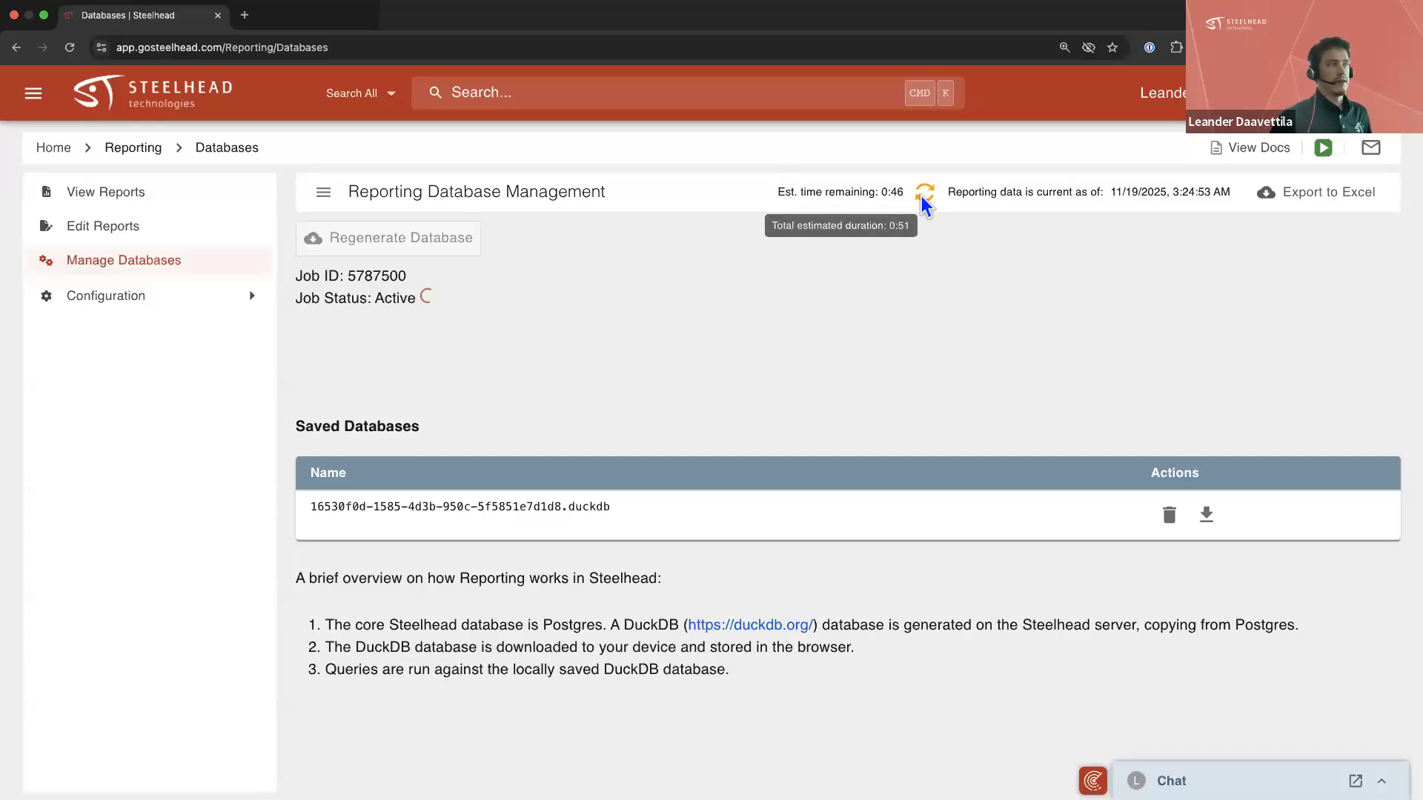
pyautogui.moveTo(932, 202)
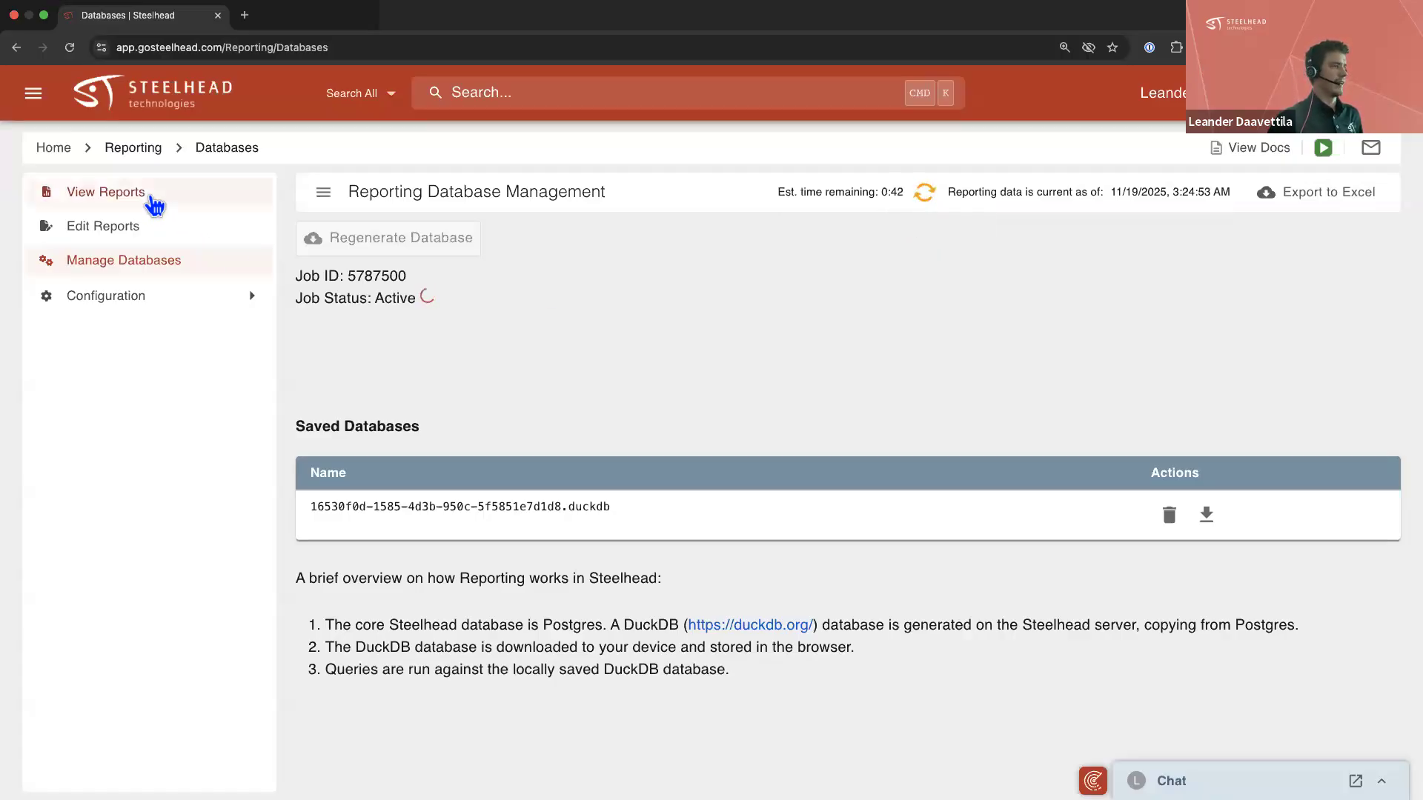
# Return to viewing reports and hide the side navigation to give the Production KPIs dashboard more room
pyautogui.click(155, 205)
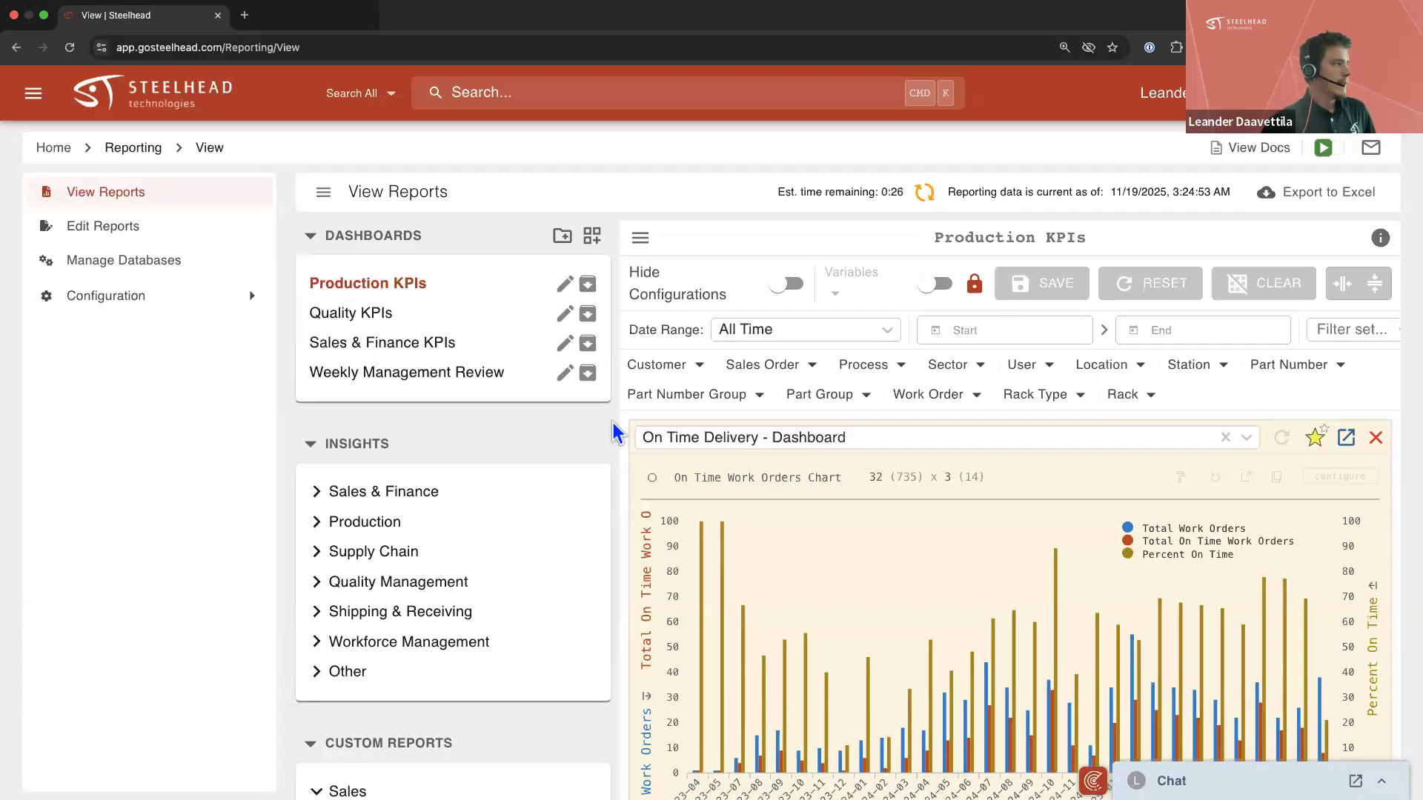
pyautogui.scroll(-1, 617, 430)
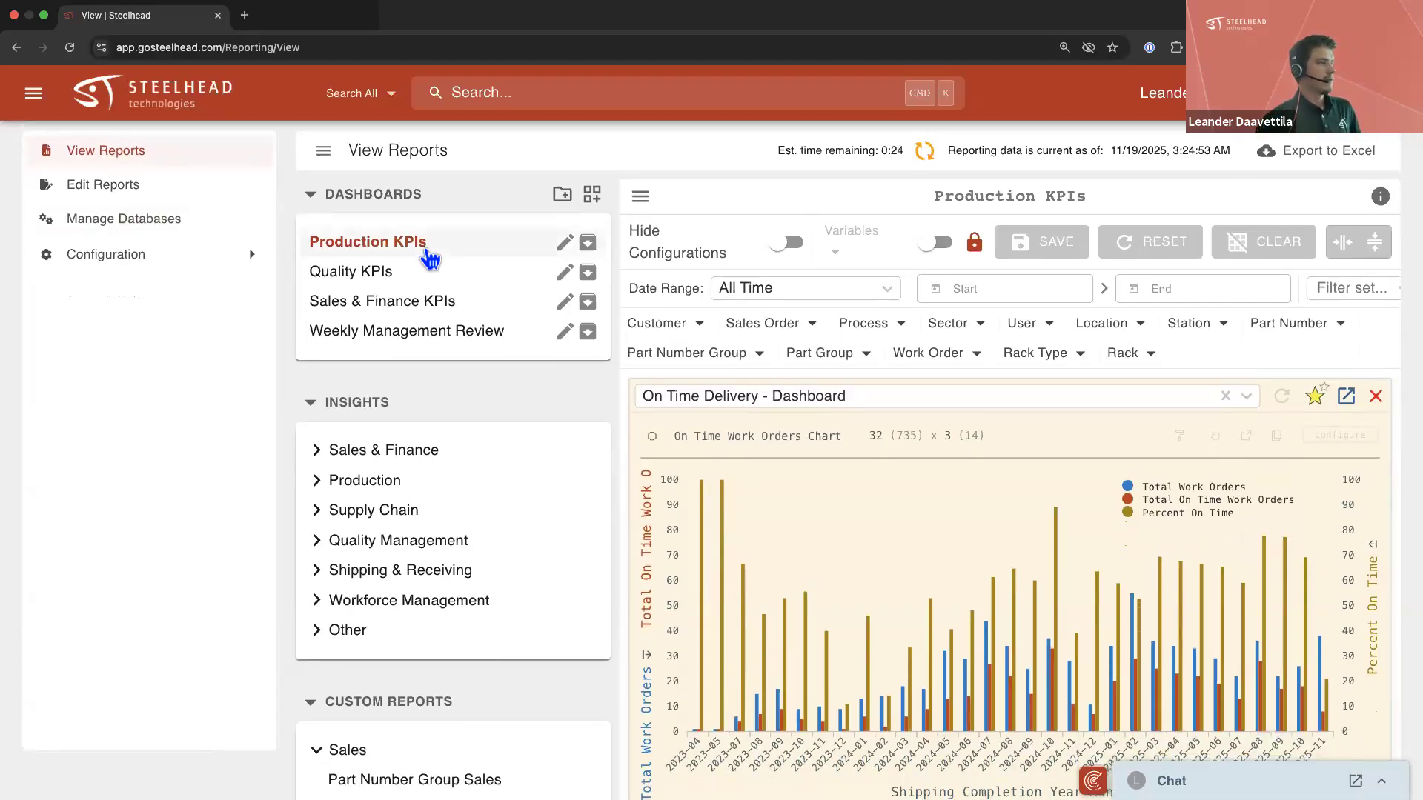
pyautogui.click(323, 150)
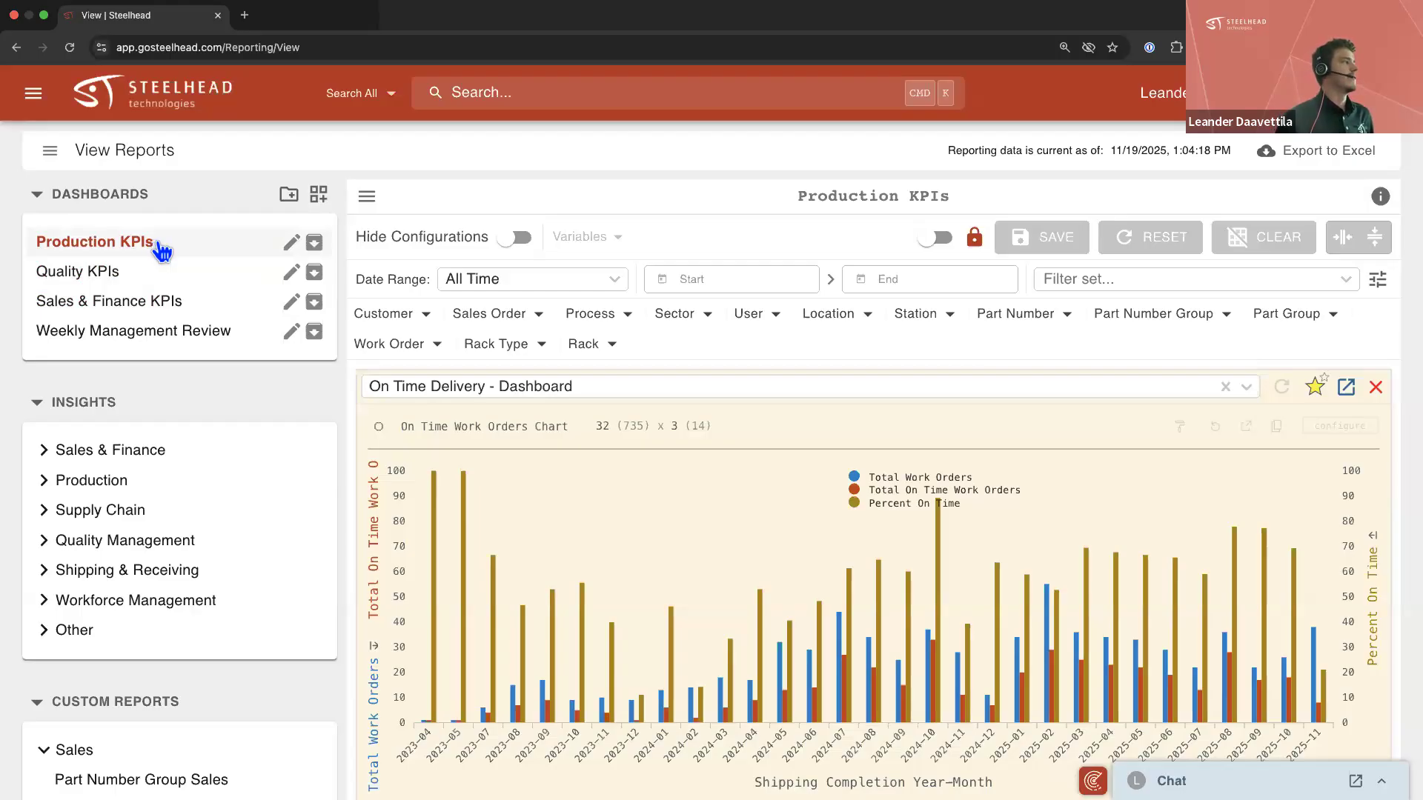
# View the charts on the Quality KPIs dashboard and the Sales & Finance KPIs dashboard
pyautogui.click(174, 286)
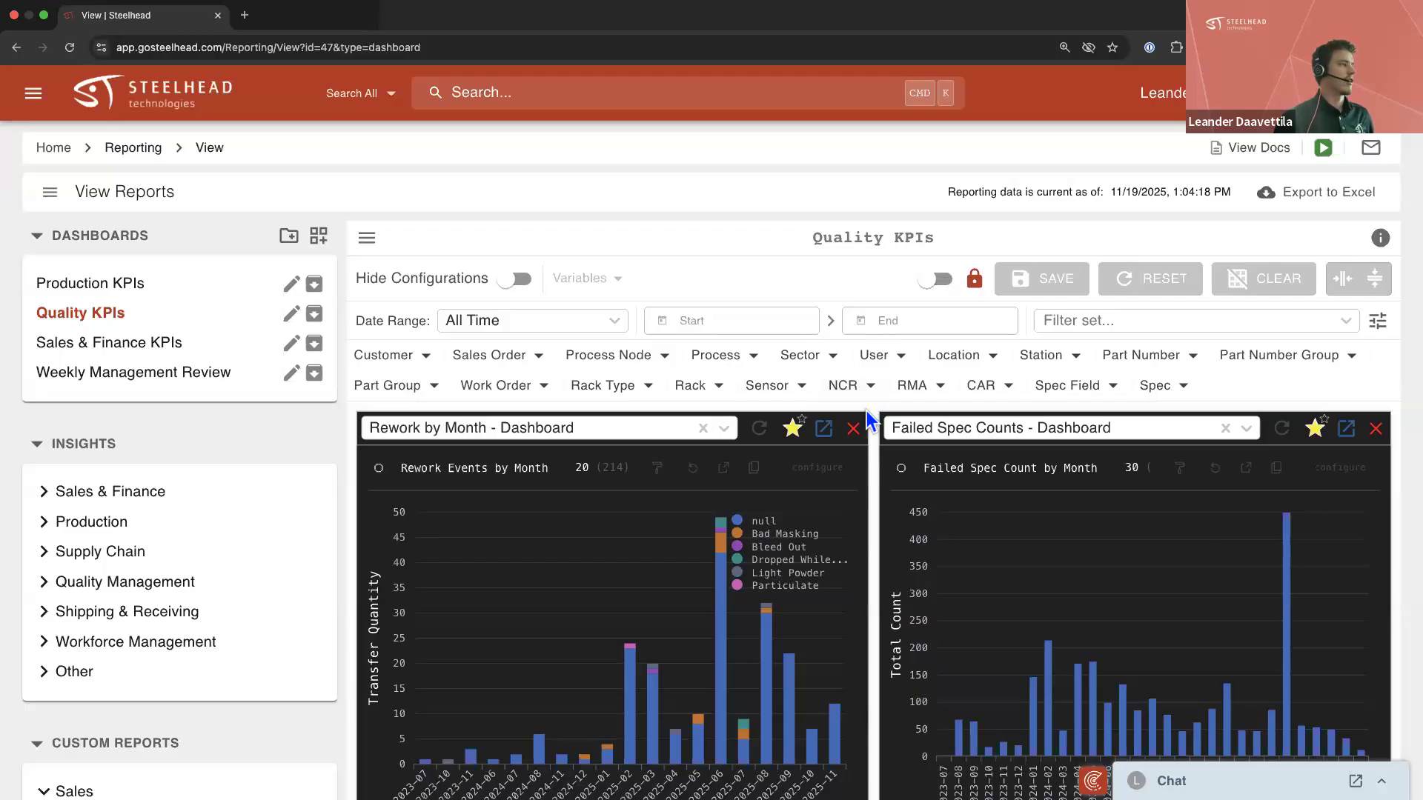
pyautogui.click(197, 358)
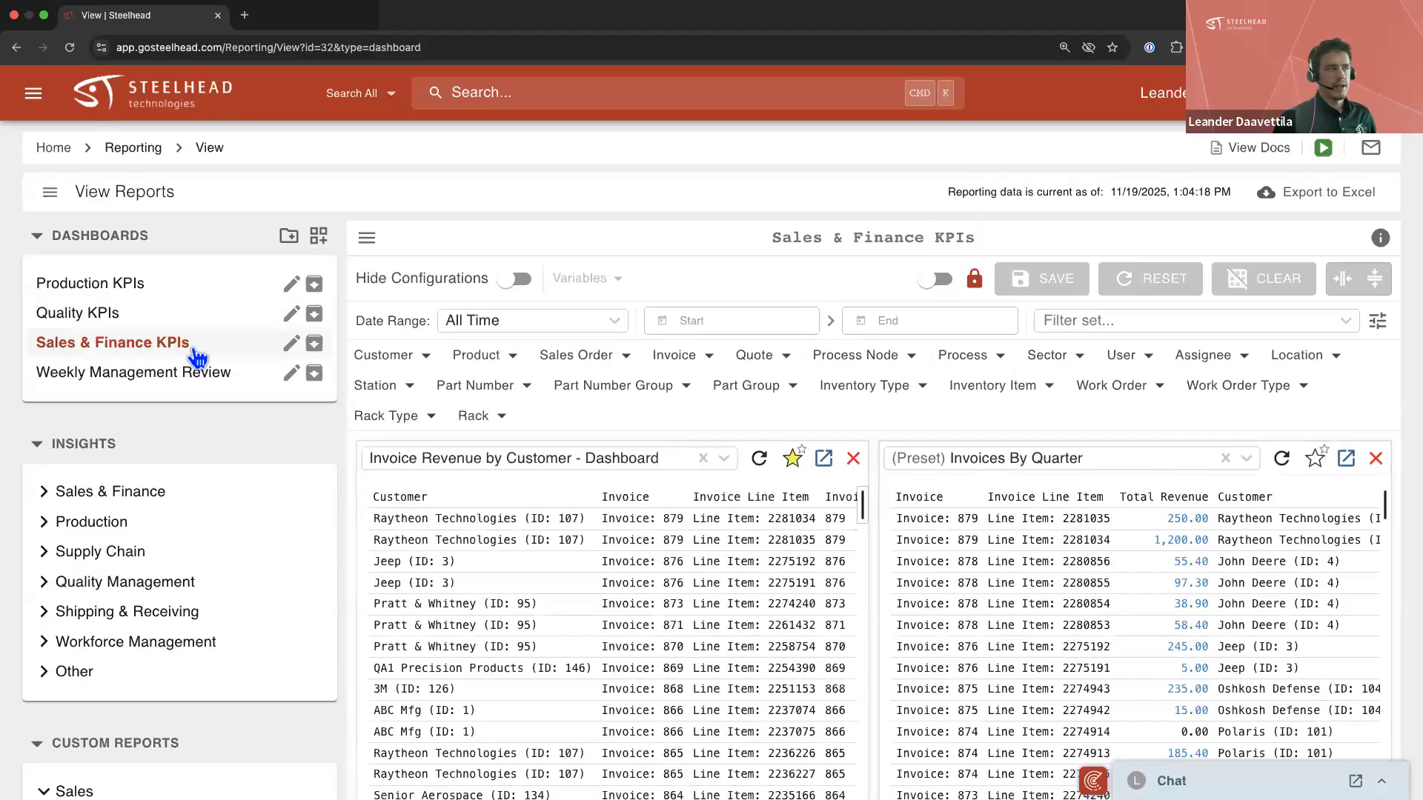
pyautogui.scroll(-1, 564, 449)
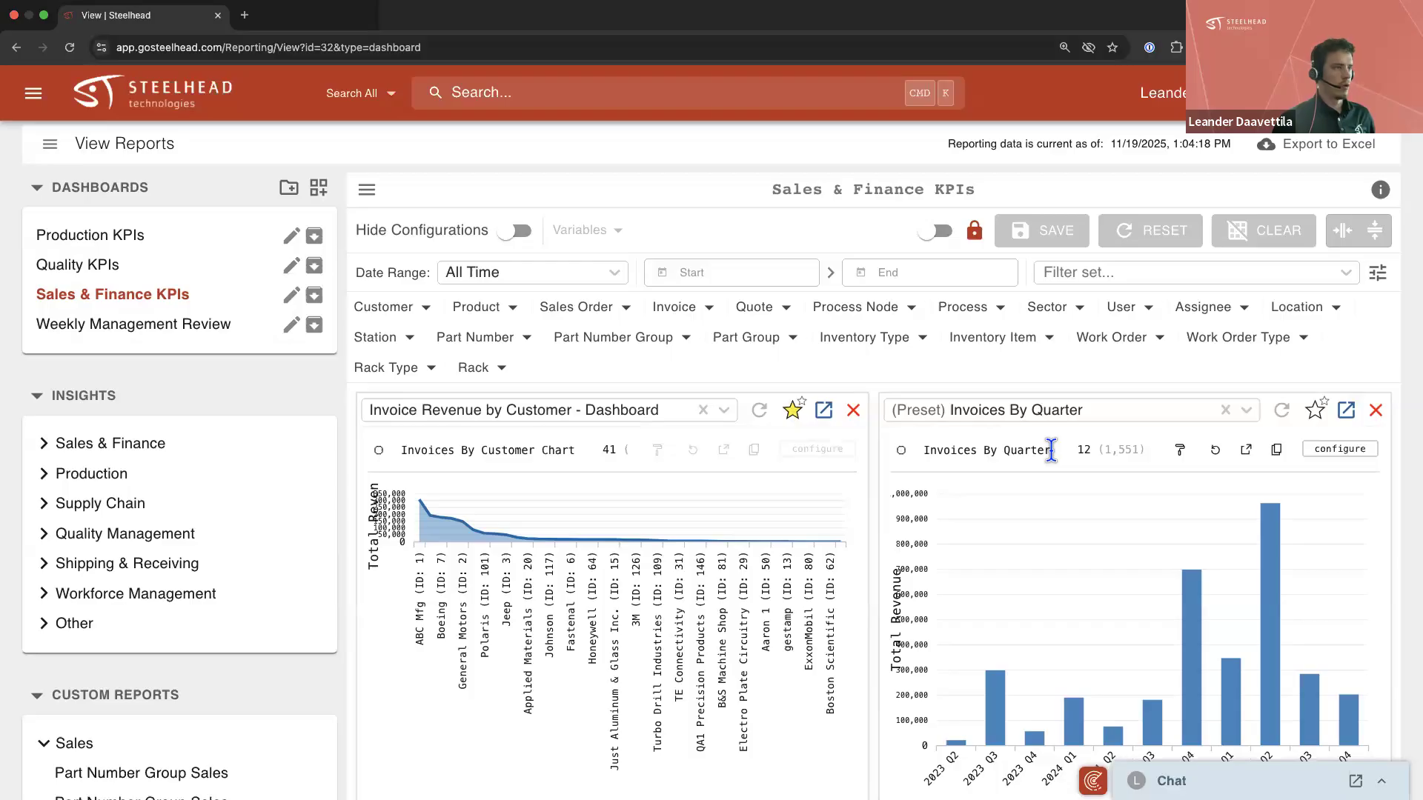
# Reopen the Quality KPIs dashboard and unlock it for layout editing
pyautogui.click(198, 266)
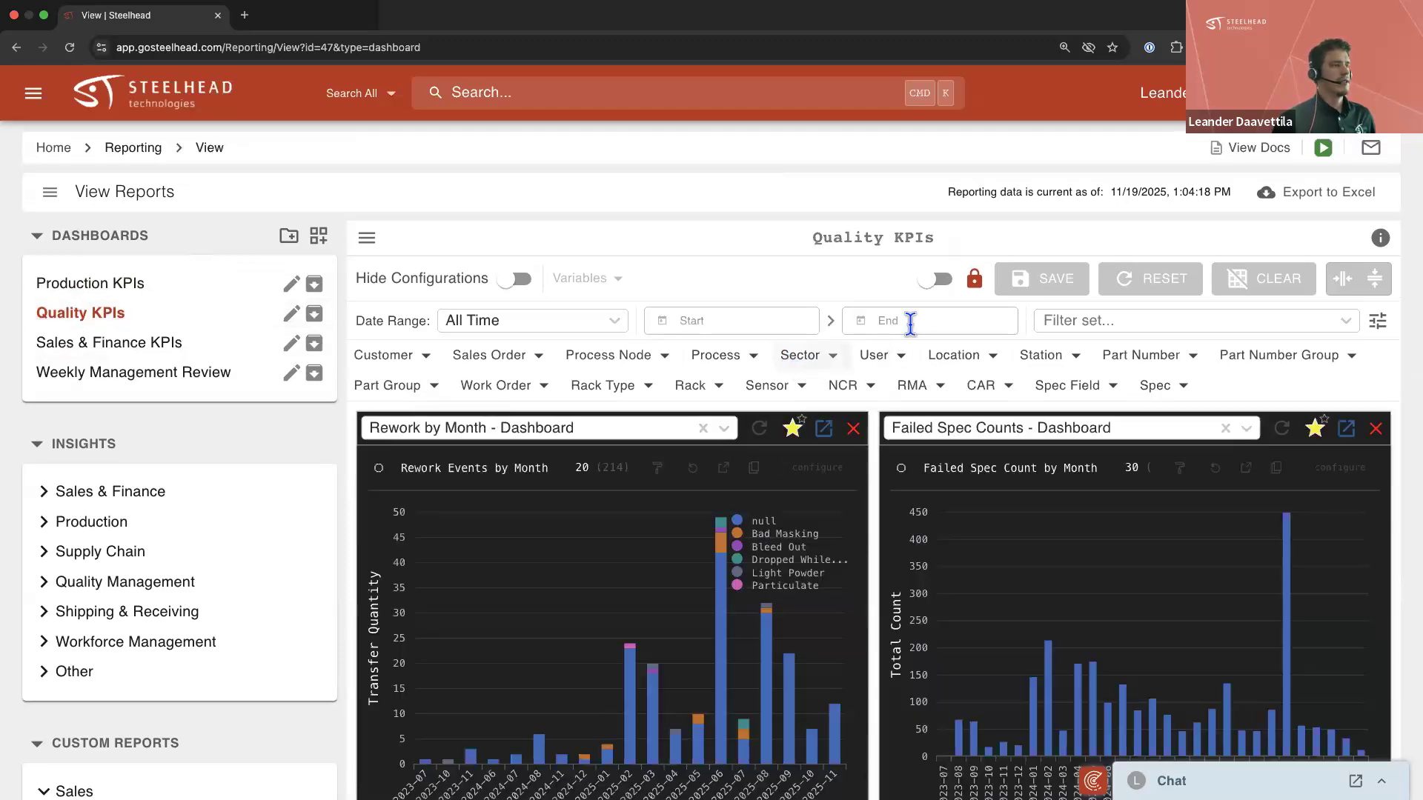
pyautogui.click(934, 282)
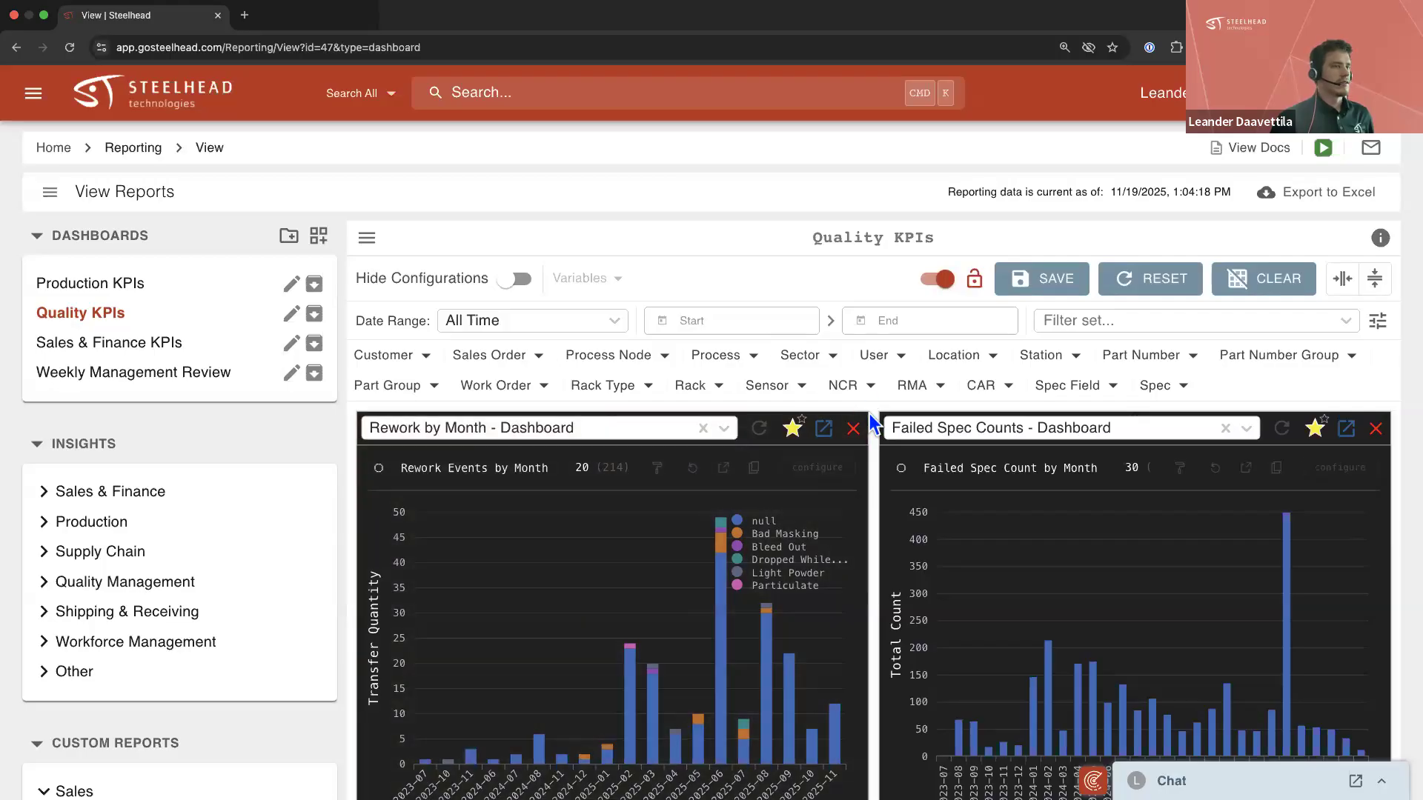
# Resize the Rework by Month and Failed Spec Counts charts and place them side by side lower on the dashboard
pyautogui.scroll(-5, 877, 426)
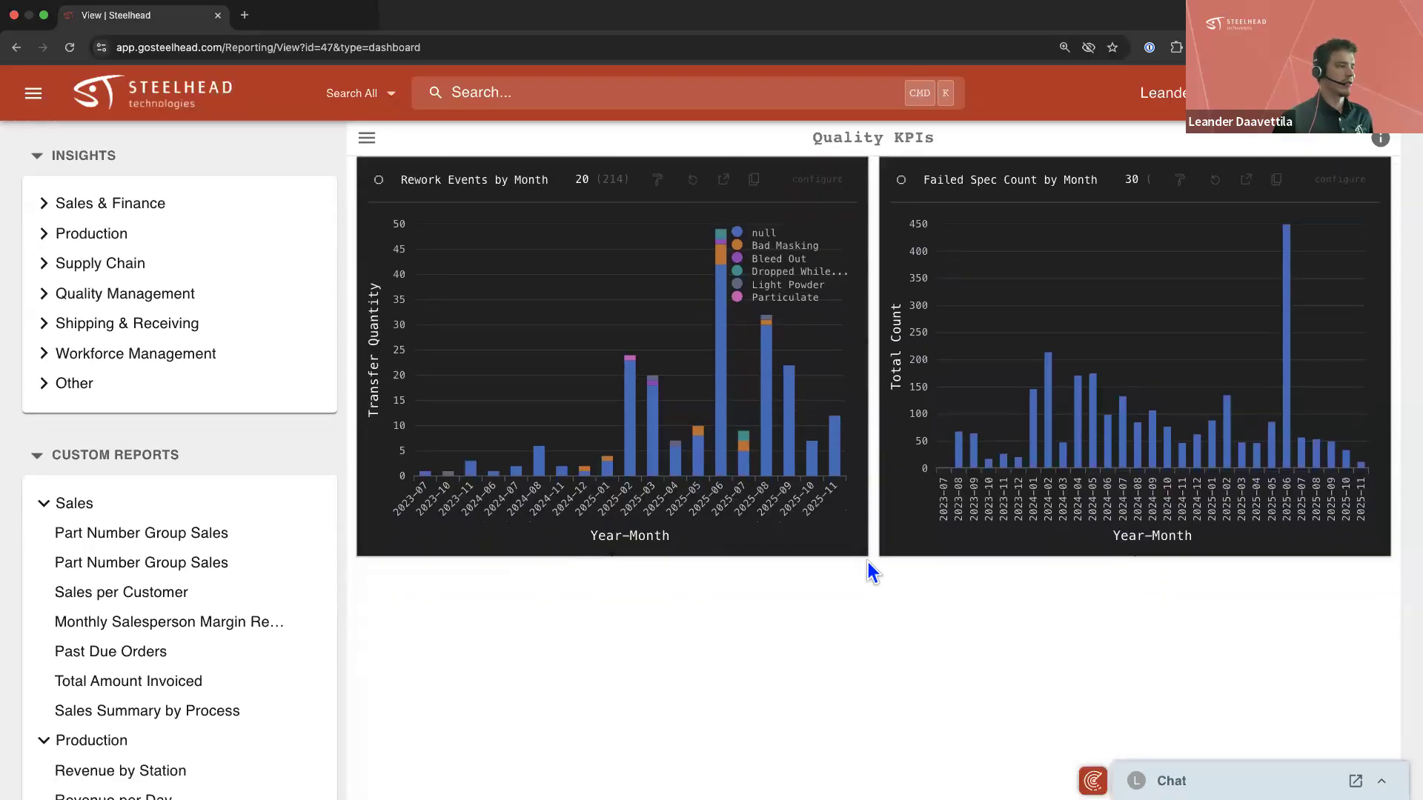
pyautogui.moveTo(869, 561); pyautogui.dragTo(772, 494)
pyautogui.moveTo(877, 561); pyautogui.dragTo(783, 631)
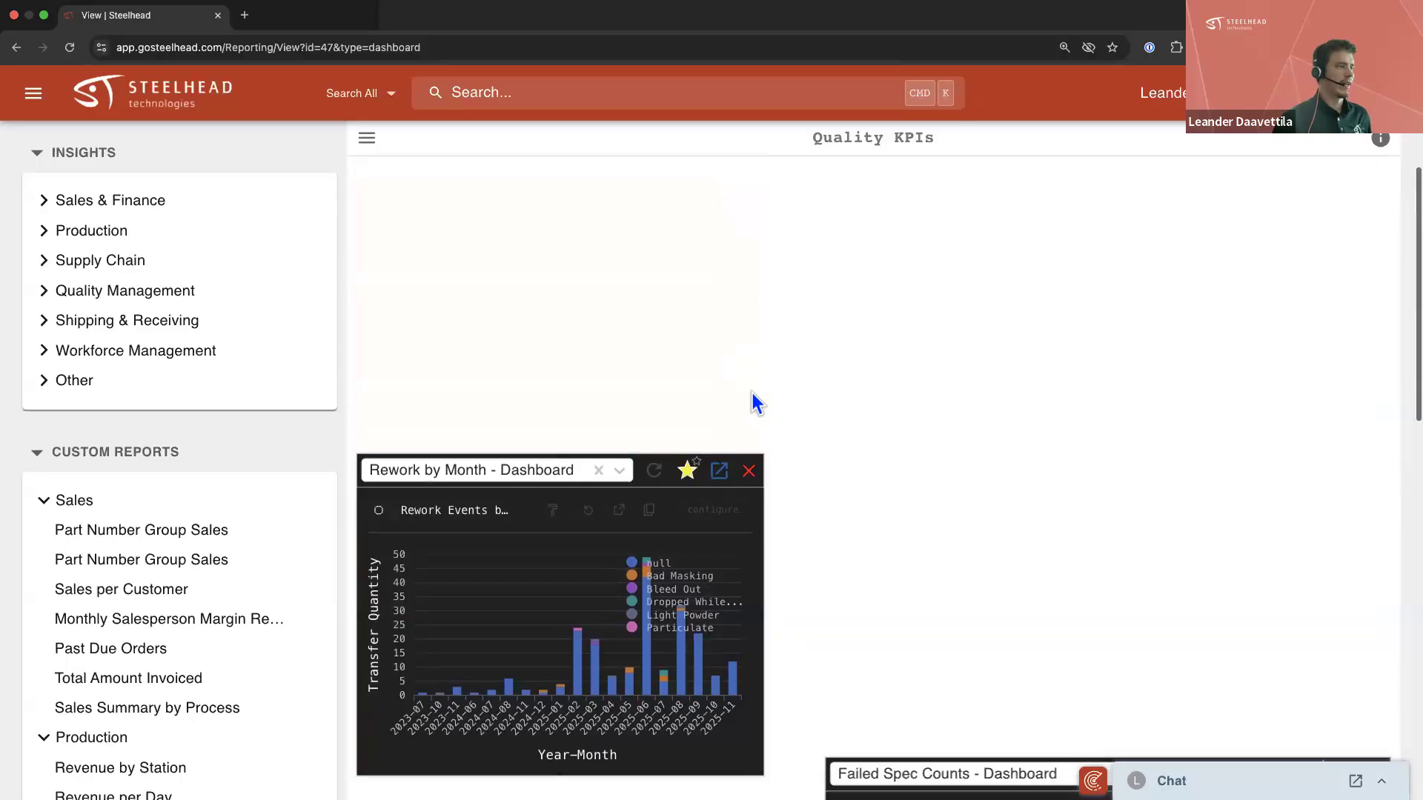
pyautogui.scroll(-5, 794, 452)
pyautogui.moveTo(1091, 625); pyautogui.dragTo(1023, 306)
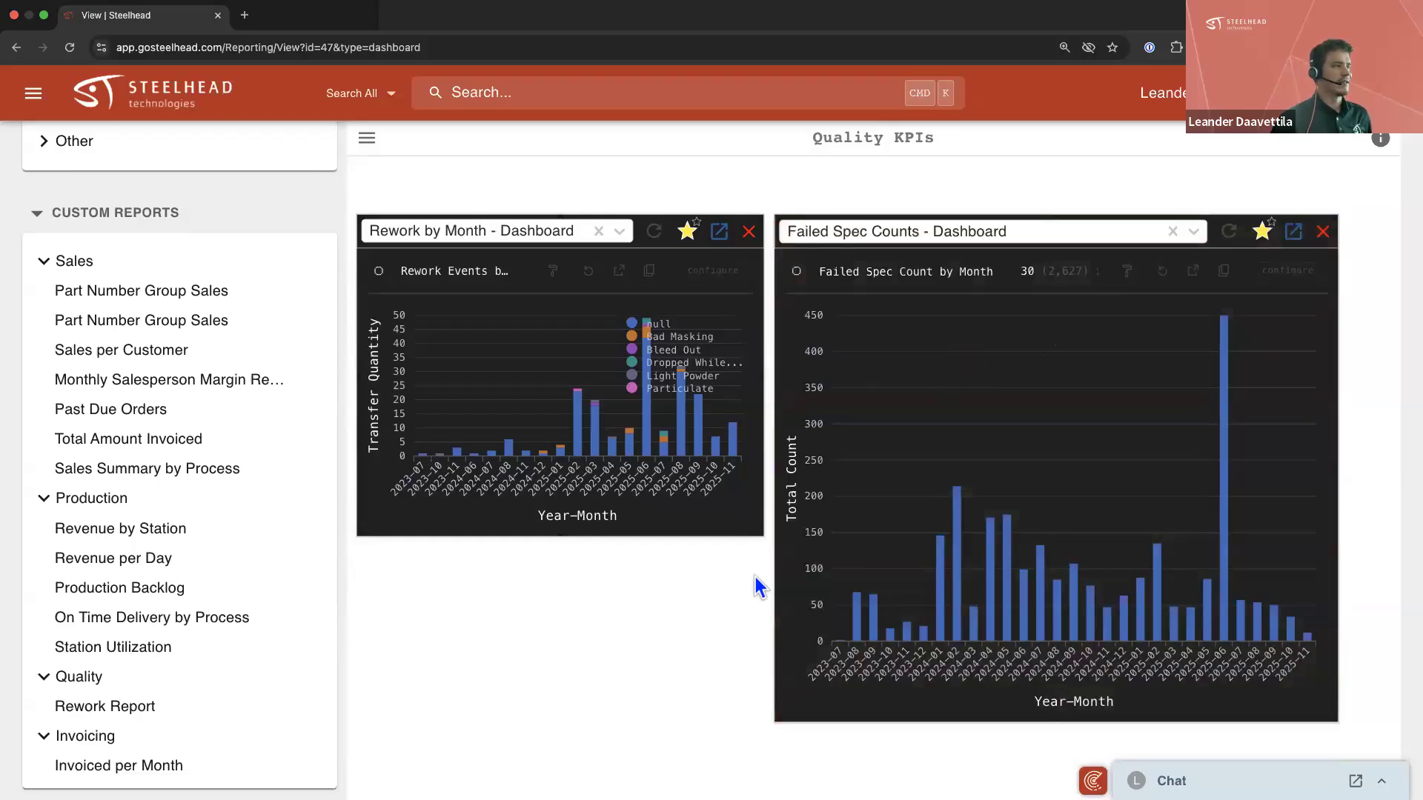
# Review the rearranged Quality KPIs dashboard and reset its layout
pyautogui.scroll(8, 755, 576)
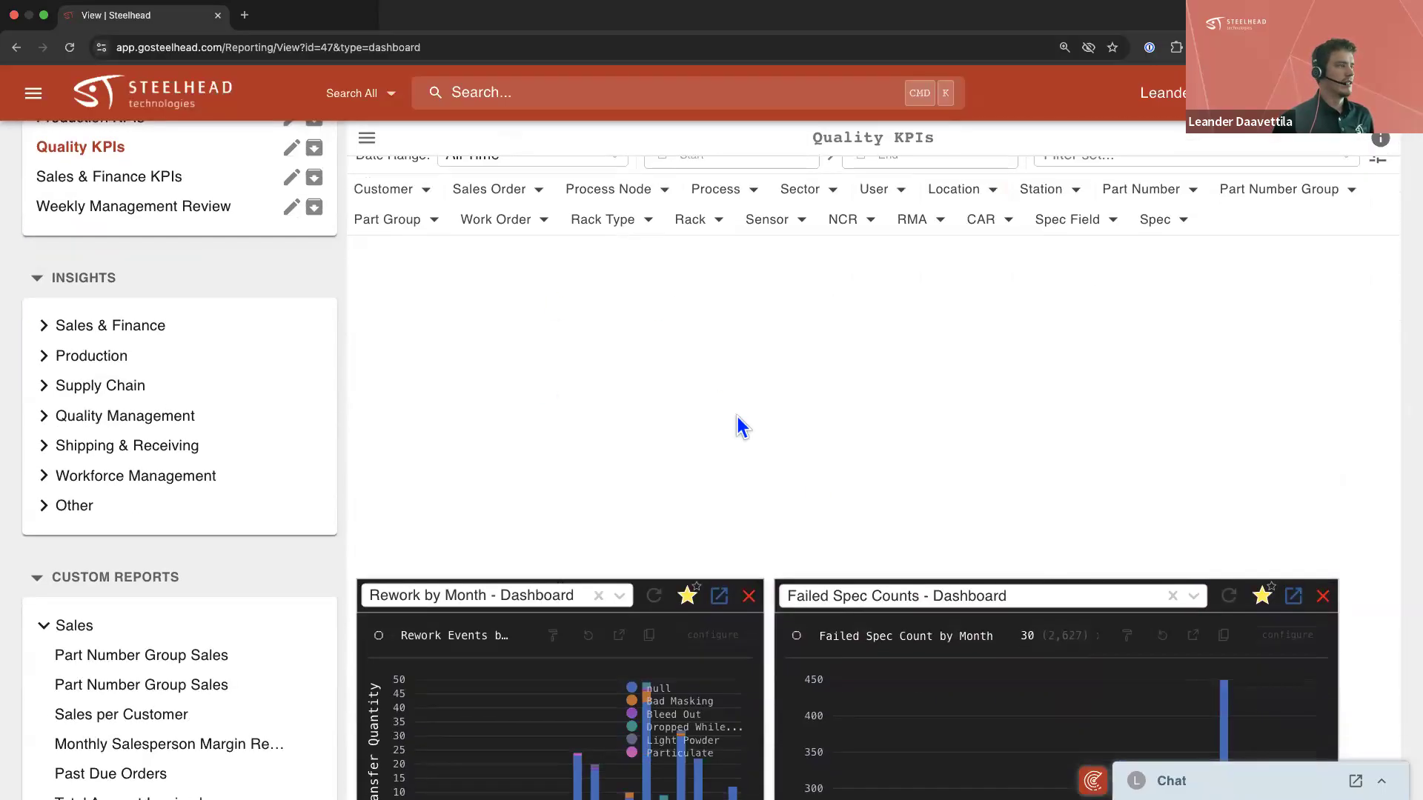
pyautogui.scroll(2, 736, 416)
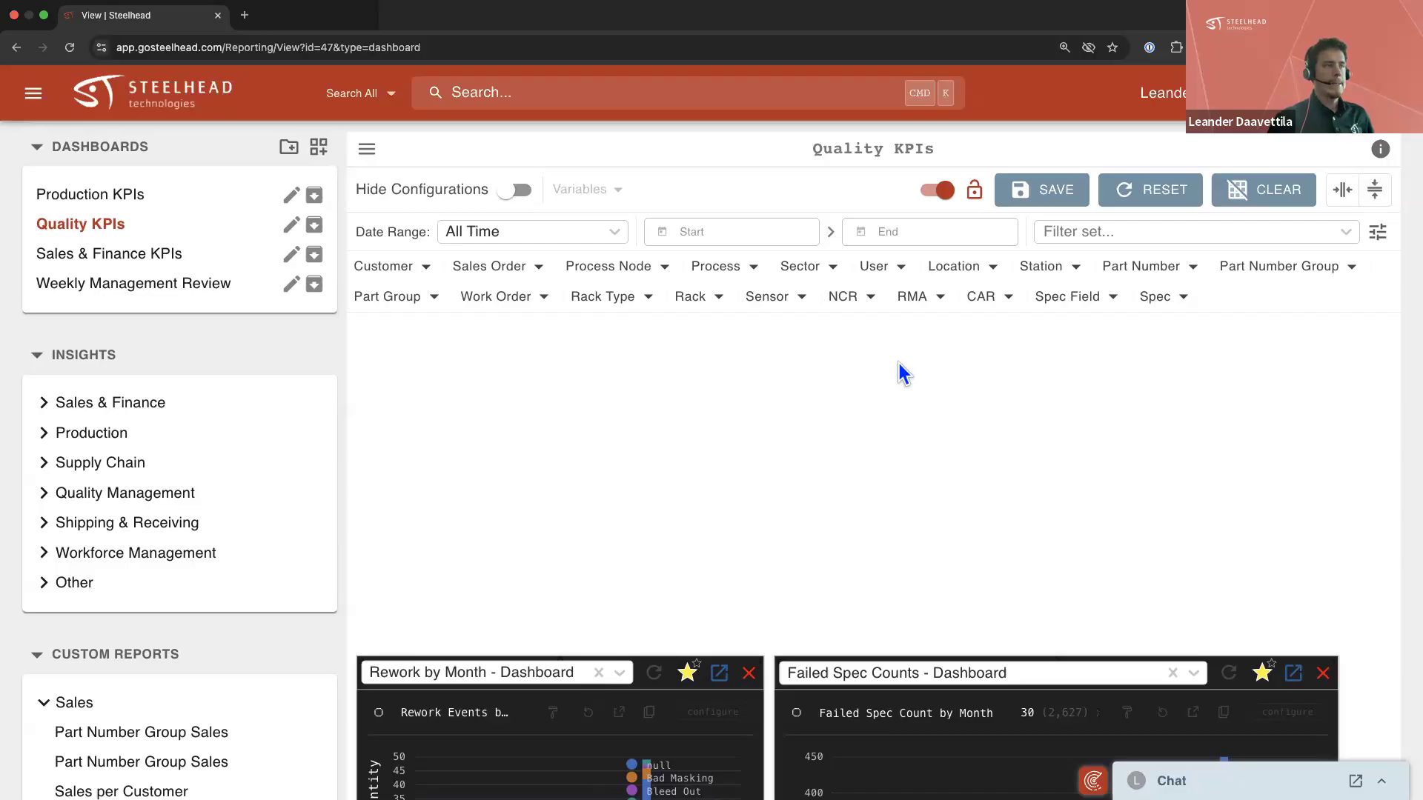
pyautogui.scroll(1, 899, 370)
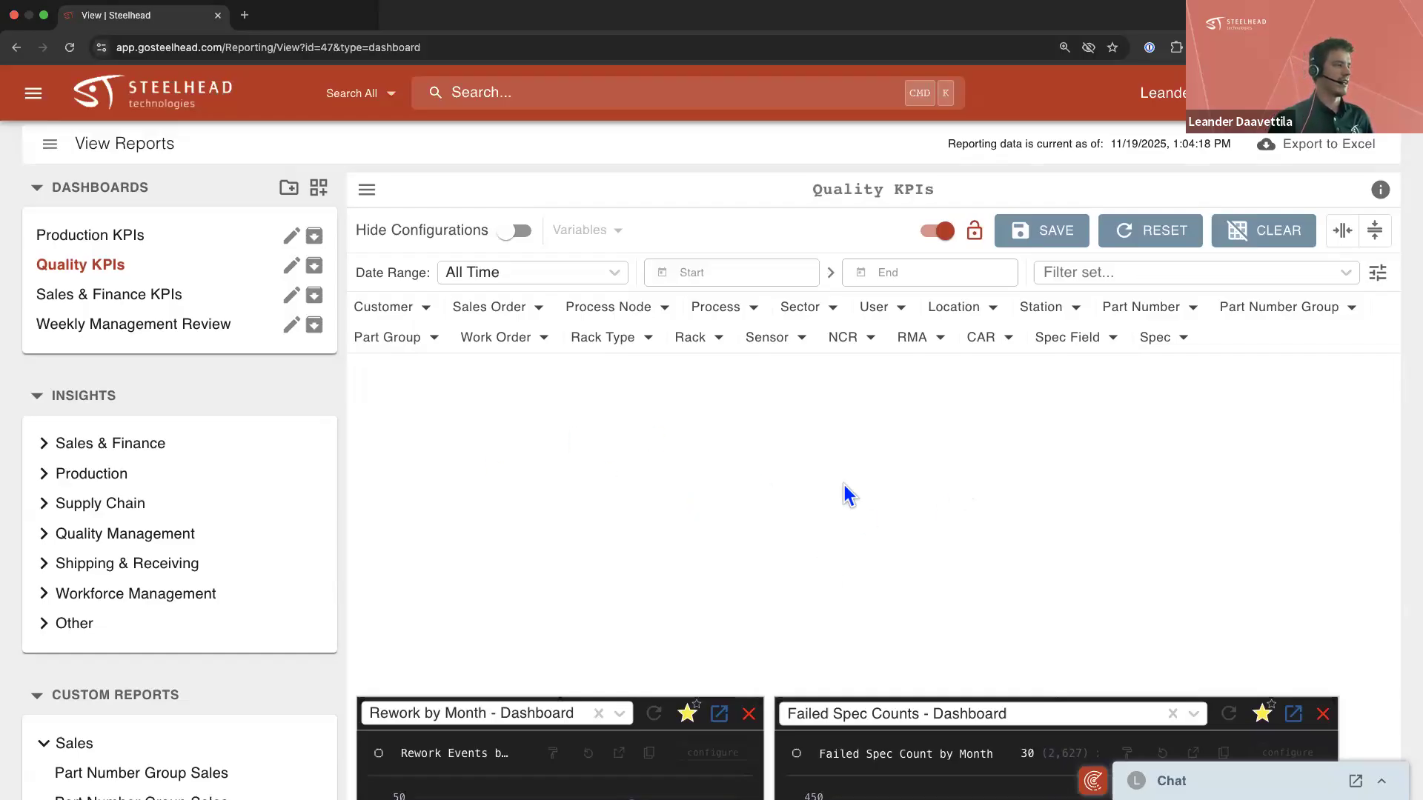
pyautogui.scroll(1, 848, 489)
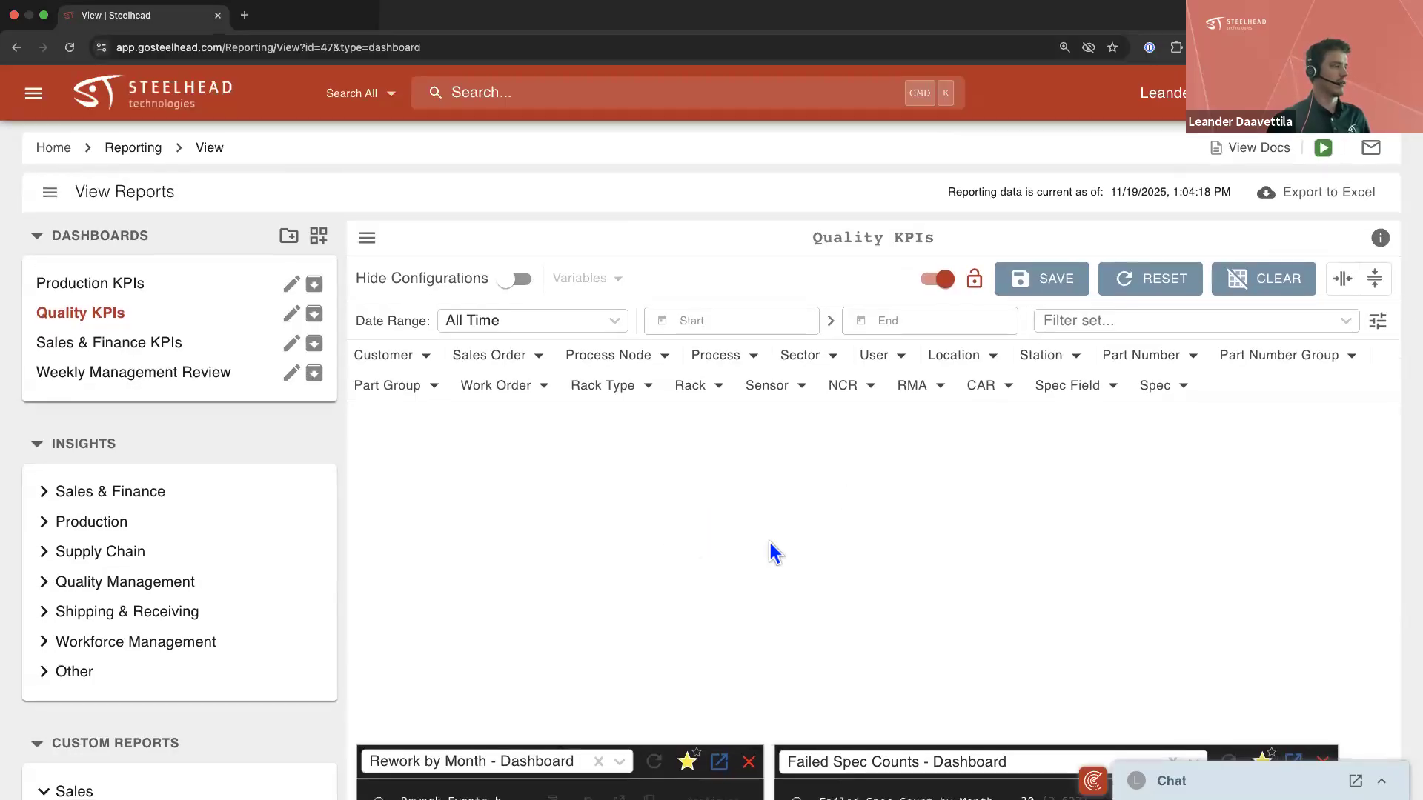
pyautogui.scroll(-6, 775, 555)
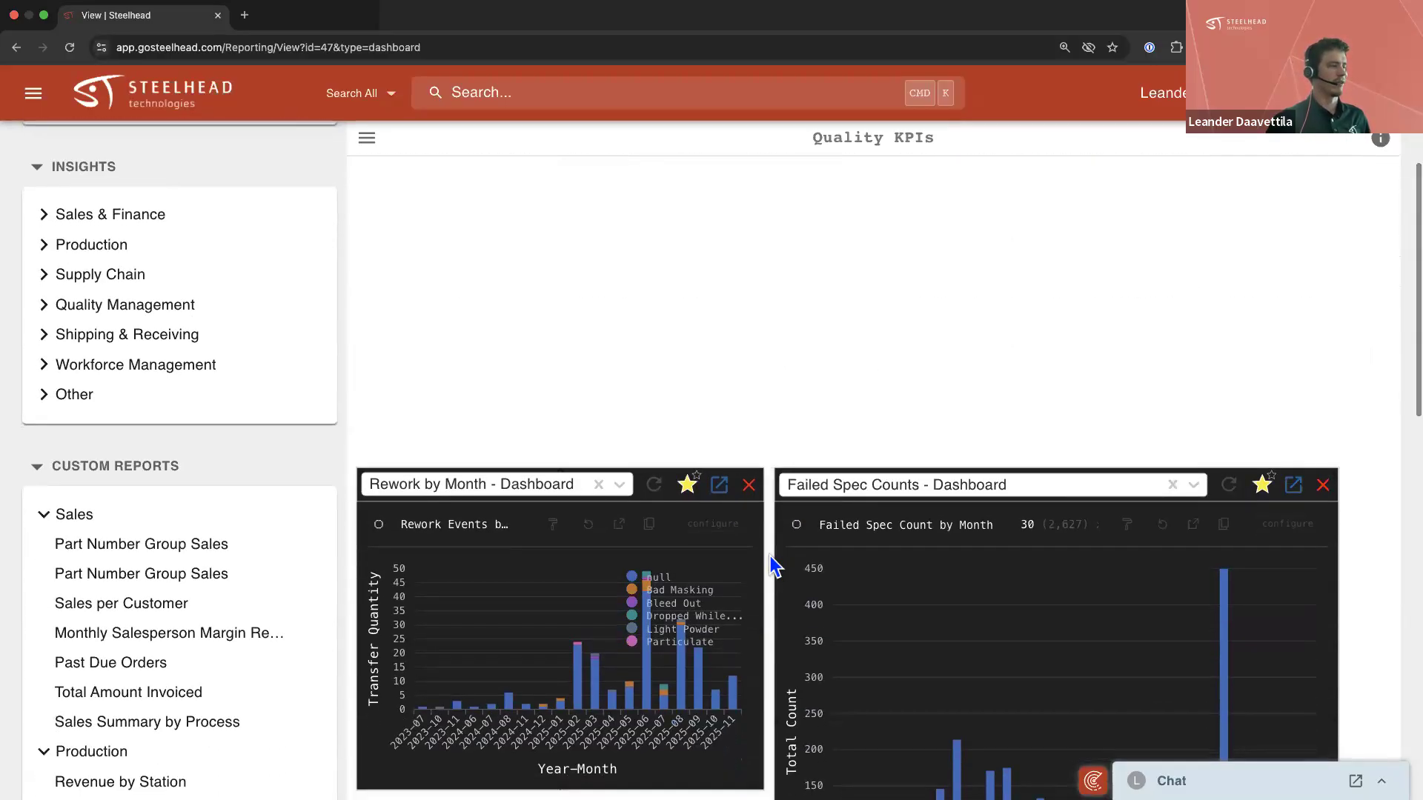
pyautogui.scroll(6, 774, 567)
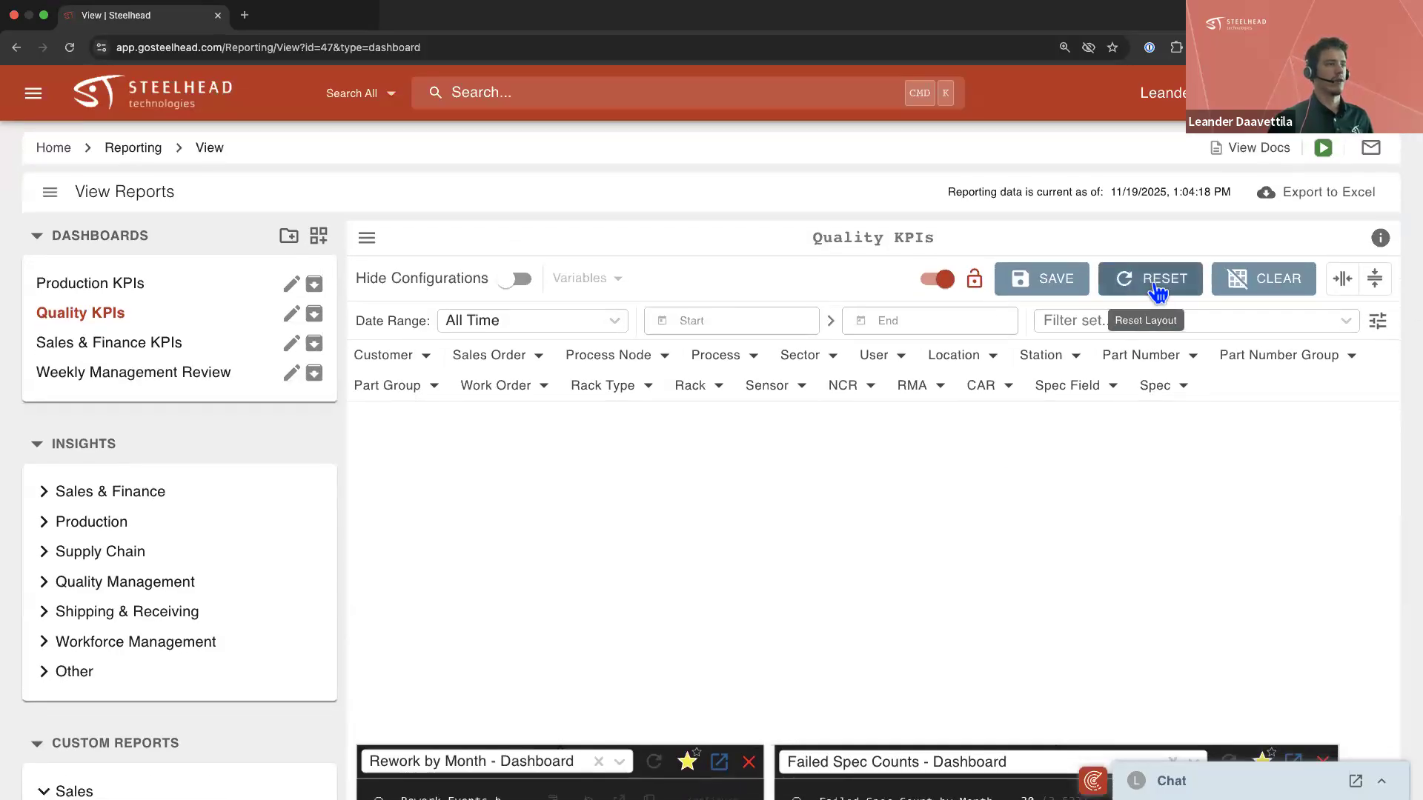
pyautogui.click(1155, 288)
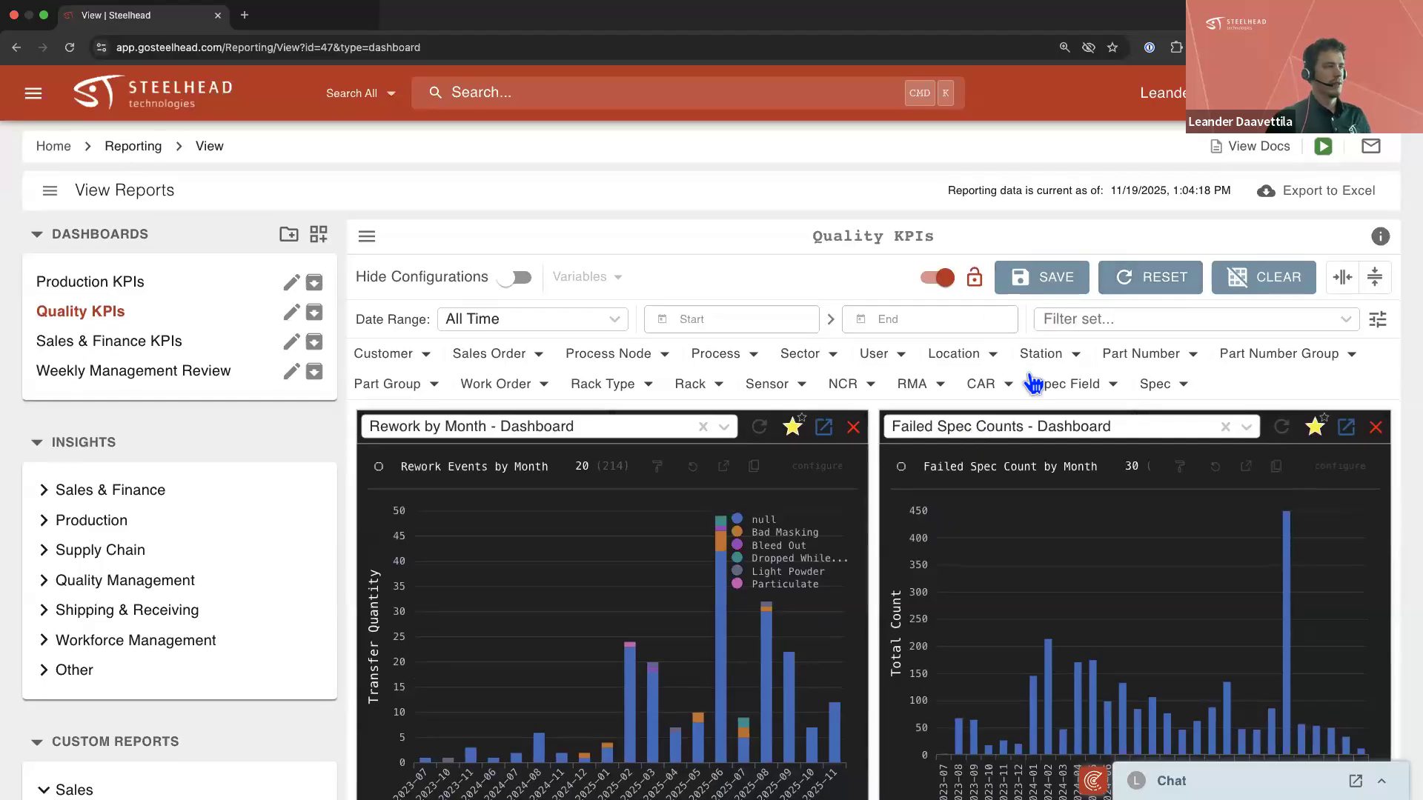
# Save the Quality KPIs dashboard layout and lock the dashboard
pyautogui.click(1030, 280)
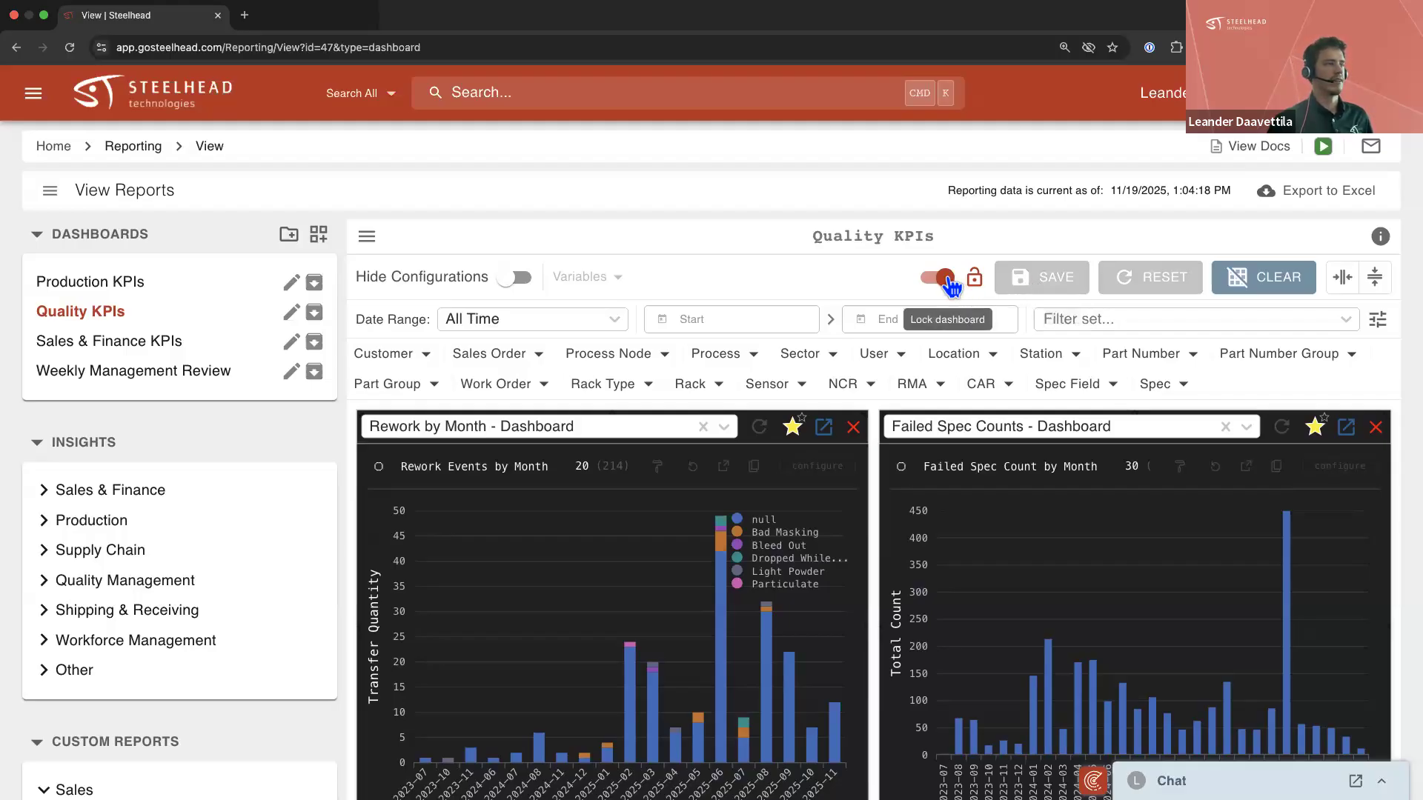
pyautogui.click(923, 283)
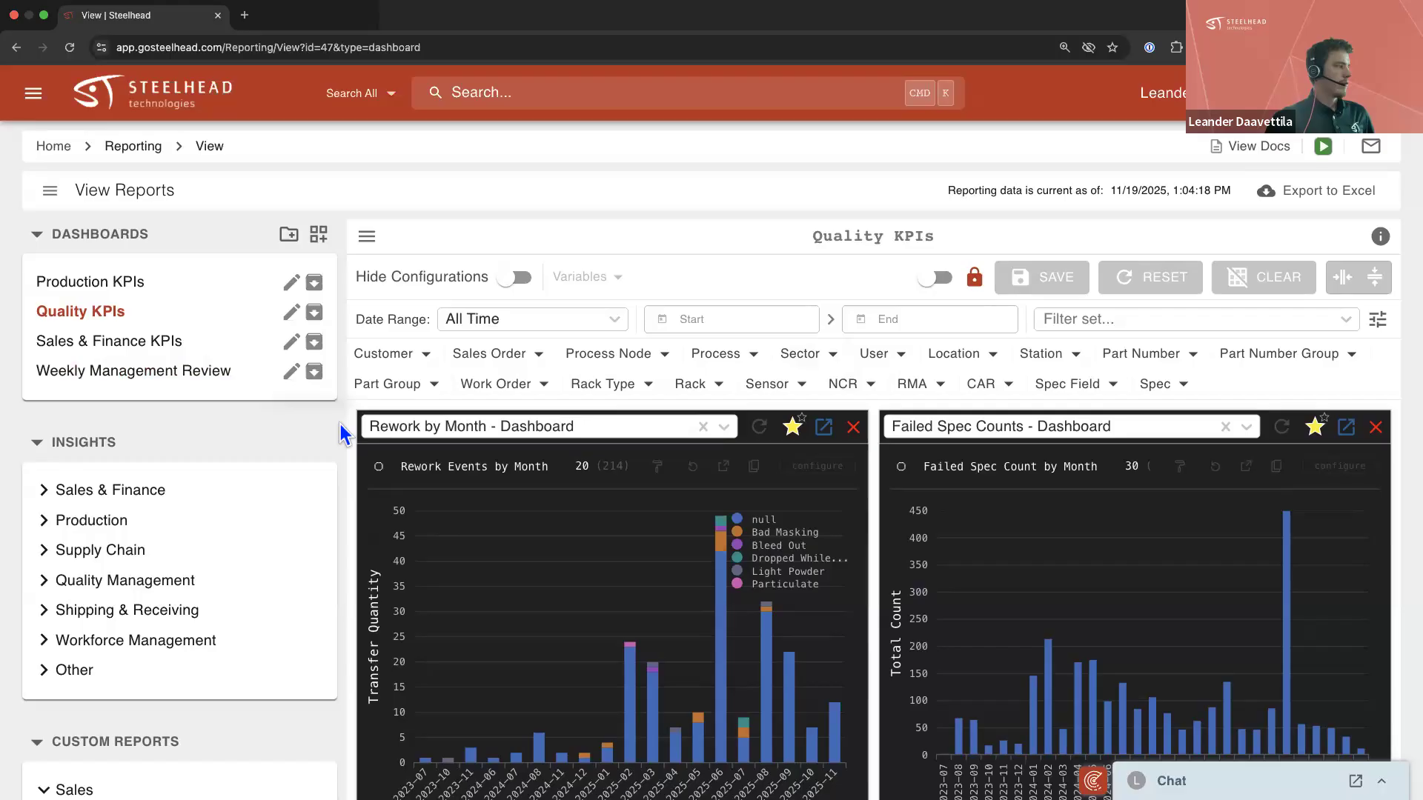
pyautogui.scroll(-2, 340, 425)
pyautogui.scroll(-1, 340, 425)
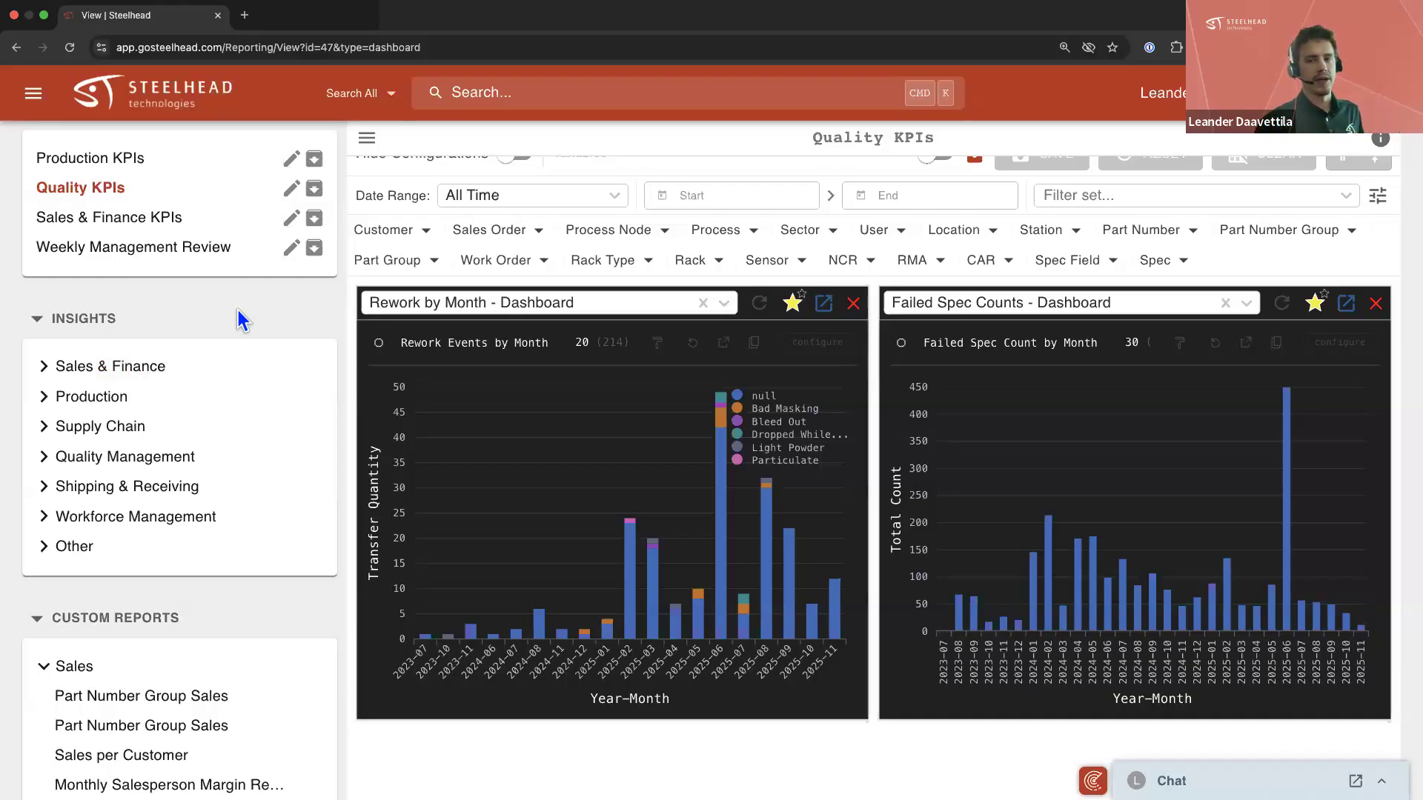
pyautogui.scroll(3, 238, 310)
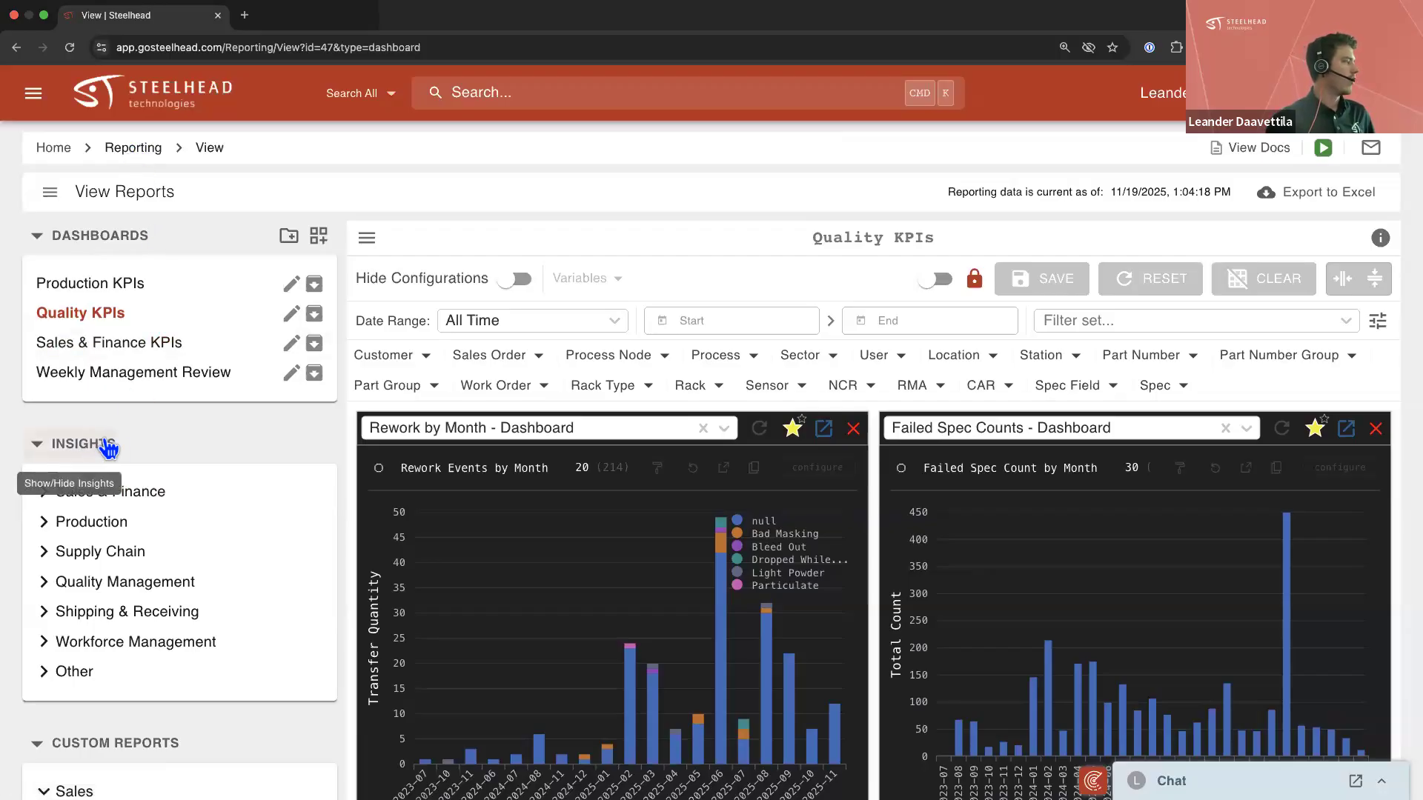
pyautogui.scroll(-3, 168, 403)
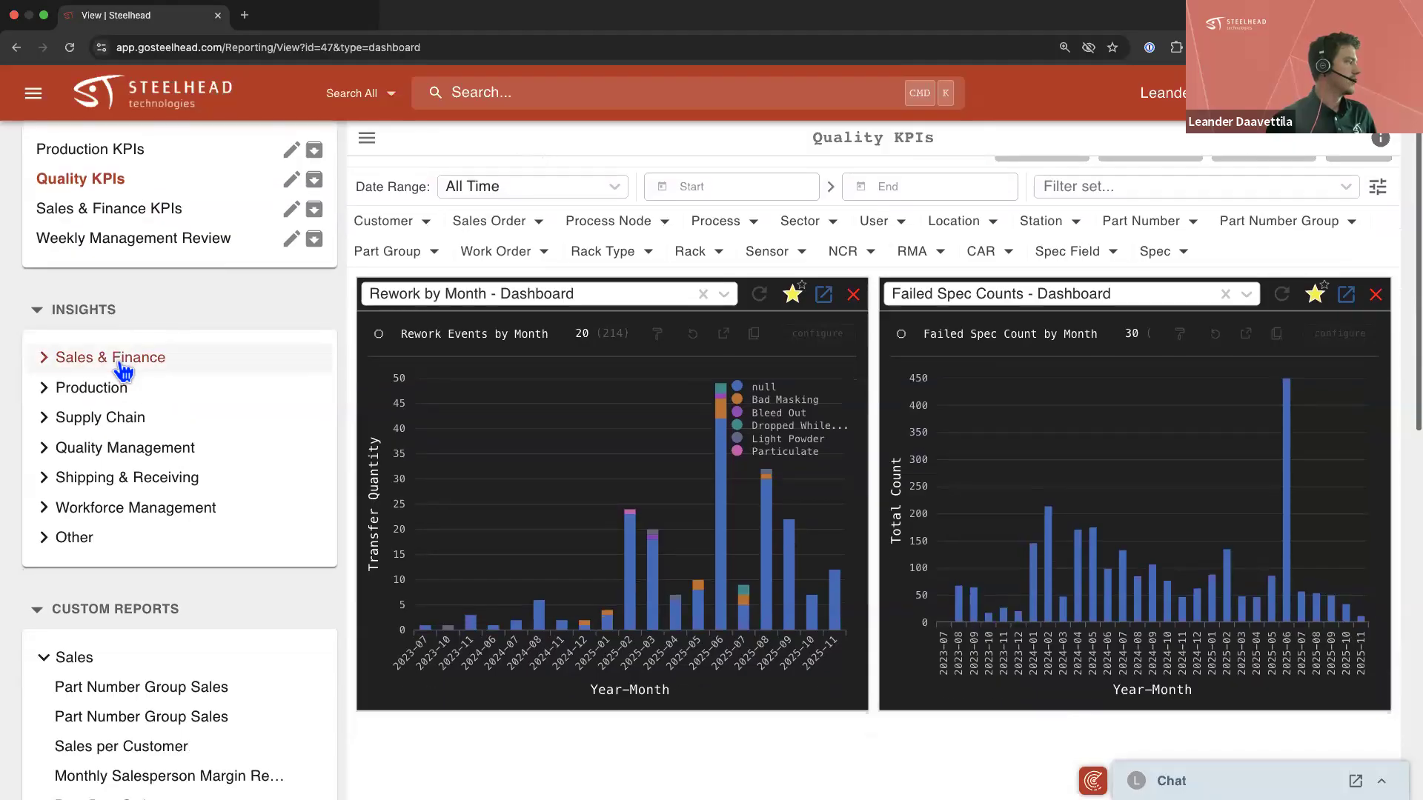
# Expand the Sales & Finance and Production categories under Insights and look through their reports
pyautogui.click(122, 363)
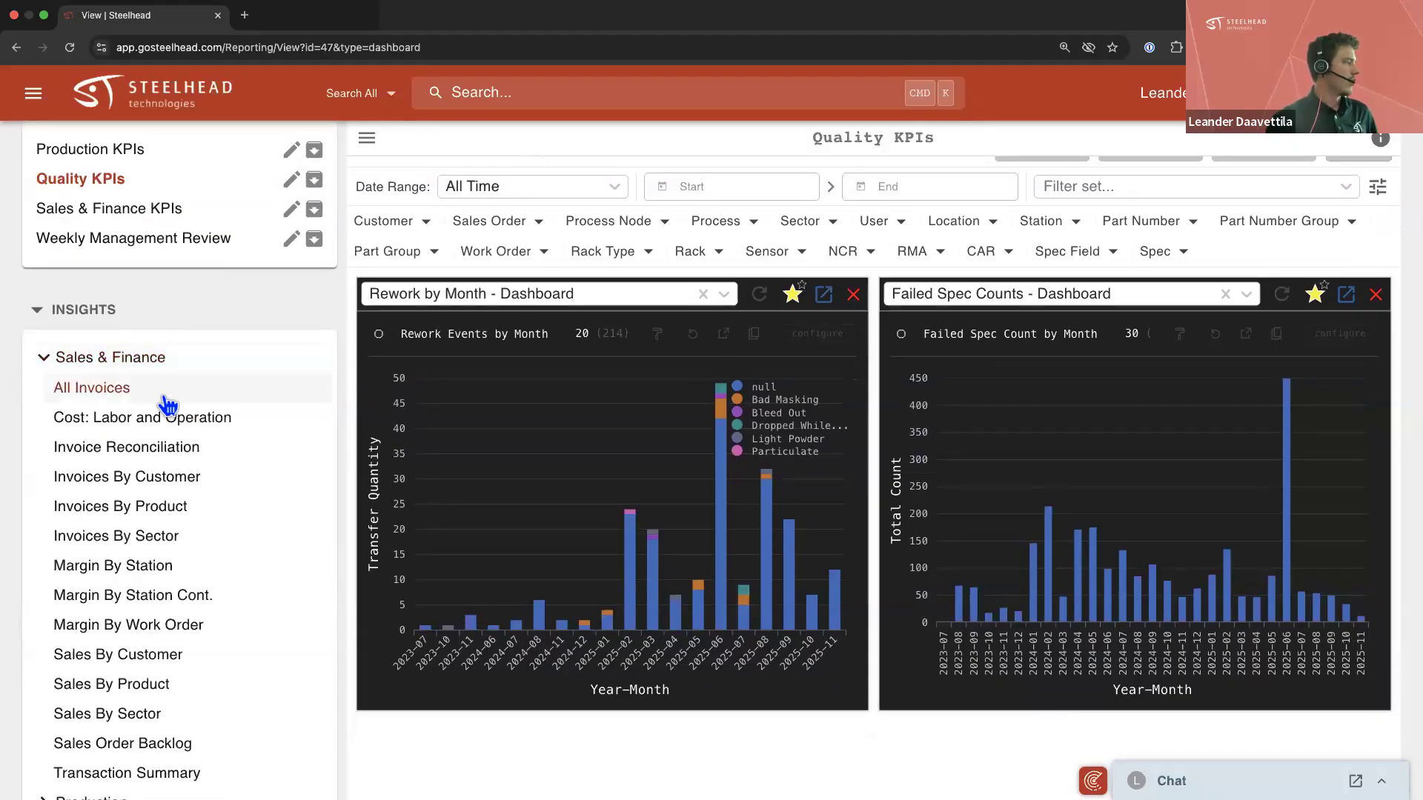
pyautogui.scroll(-1, 225, 465)
pyautogui.scroll(1, 214, 452)
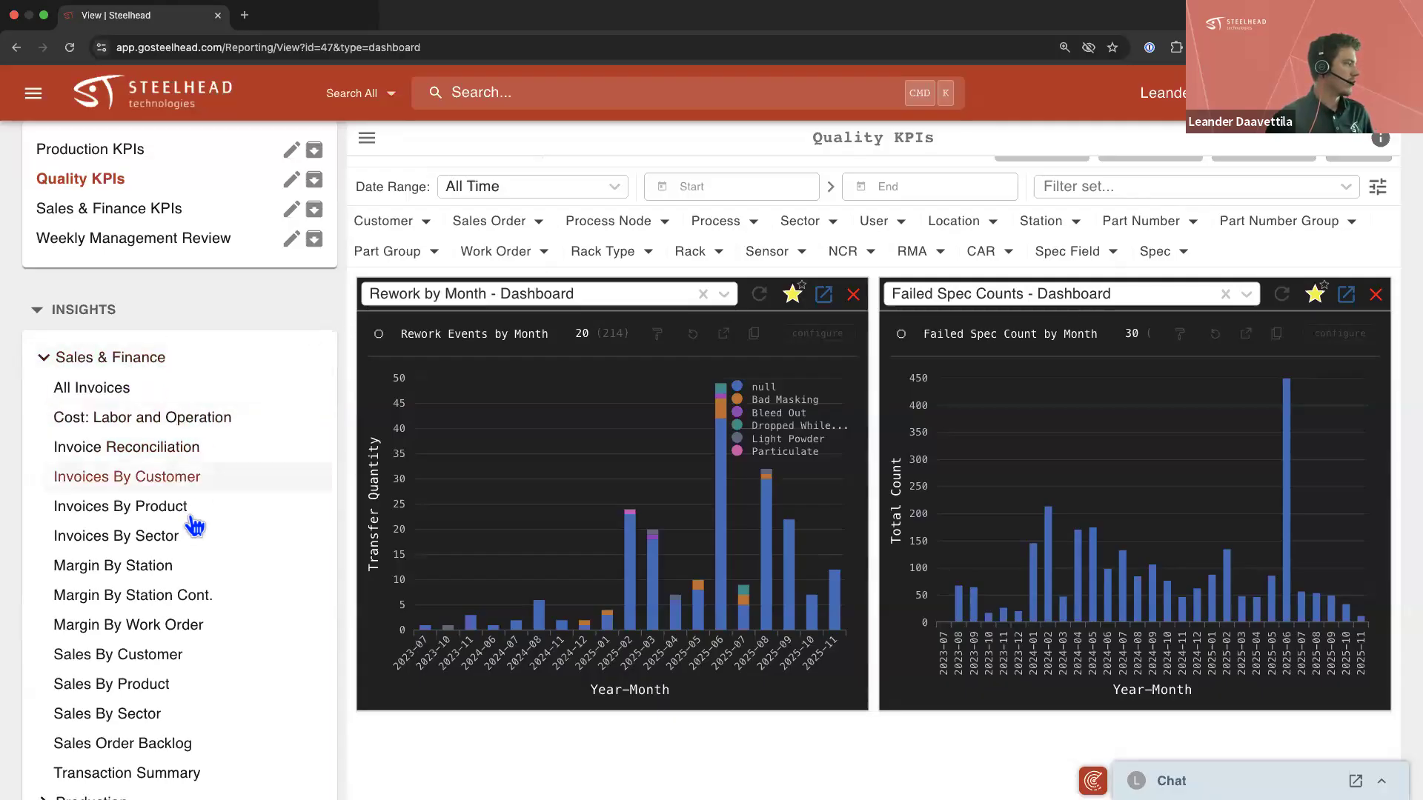
pyautogui.scroll(-5, 195, 526)
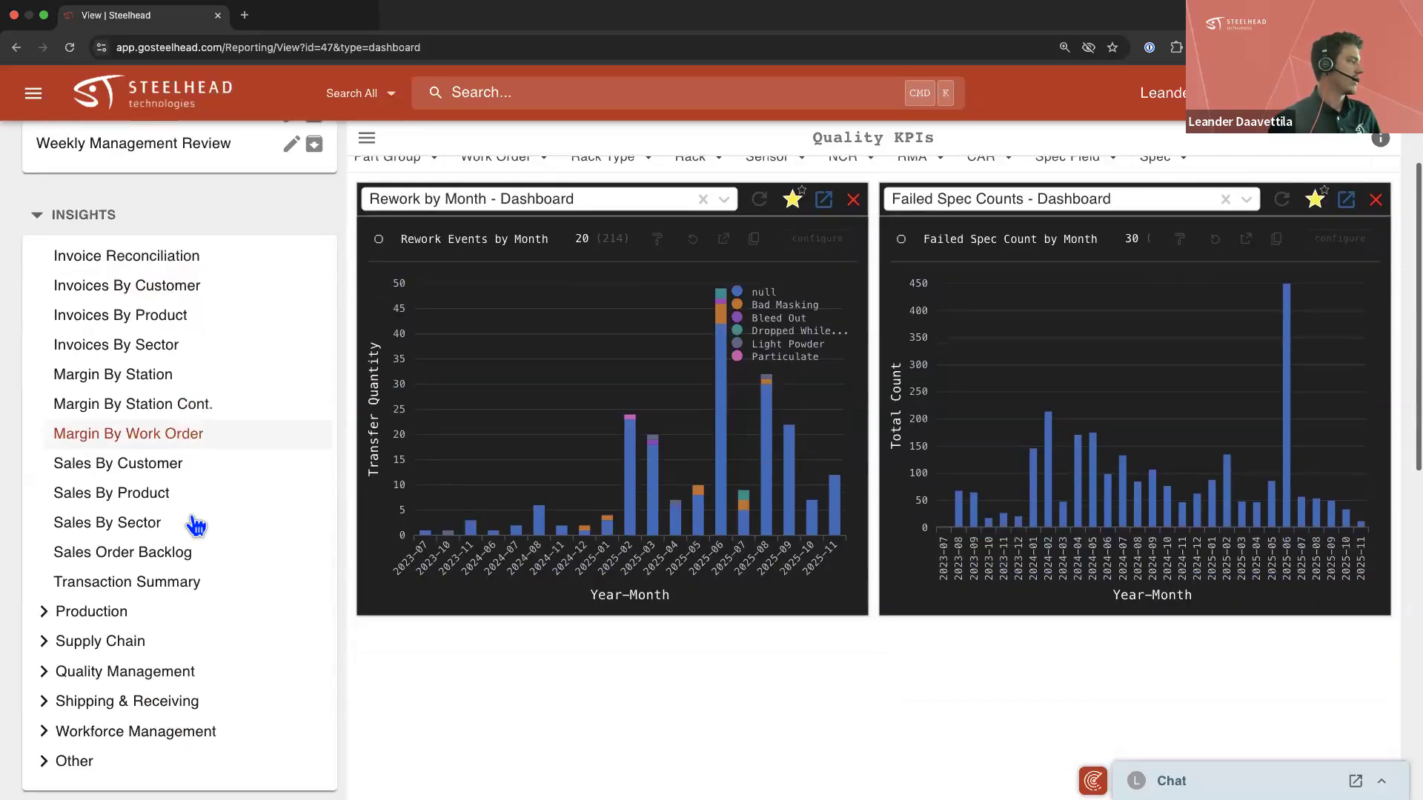
pyautogui.click(48, 565)
pyautogui.scroll(-4, 143, 548)
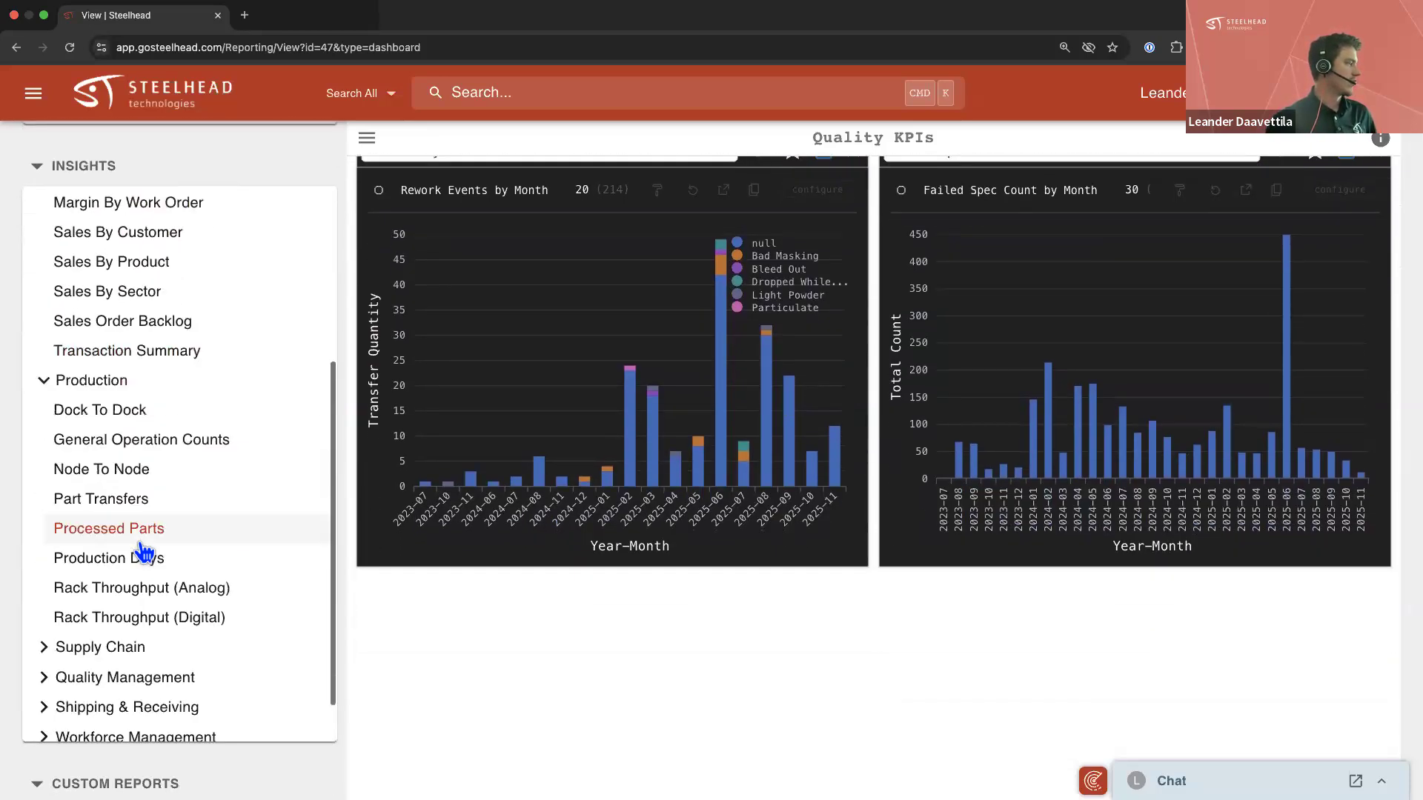
# Expand the Supply Chain and Quality Management categories under Insights and look through their reports
pyautogui.scroll(-2, 143, 553)
pyautogui.click(137, 589)
pyautogui.scroll(-4, 172, 578)
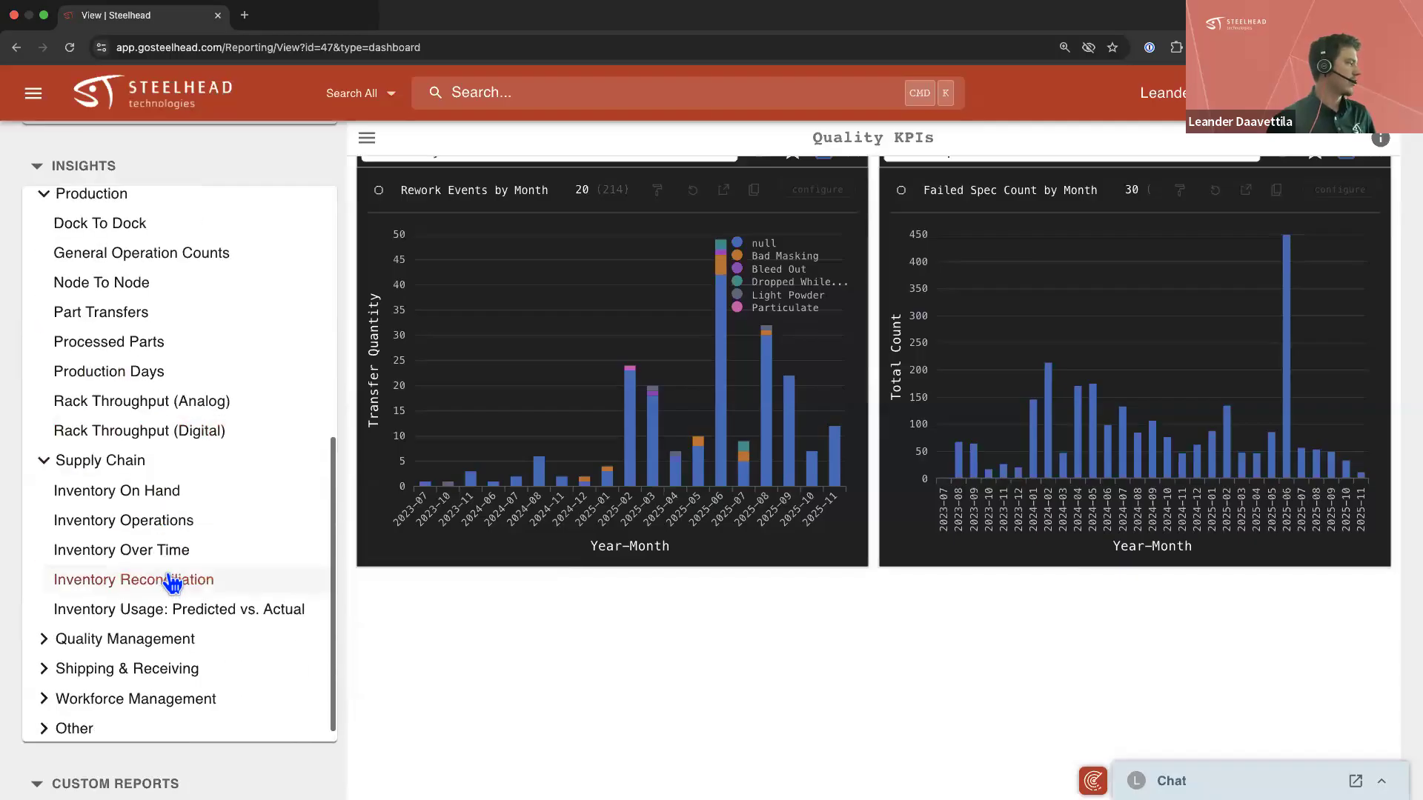
pyautogui.click(111, 624)
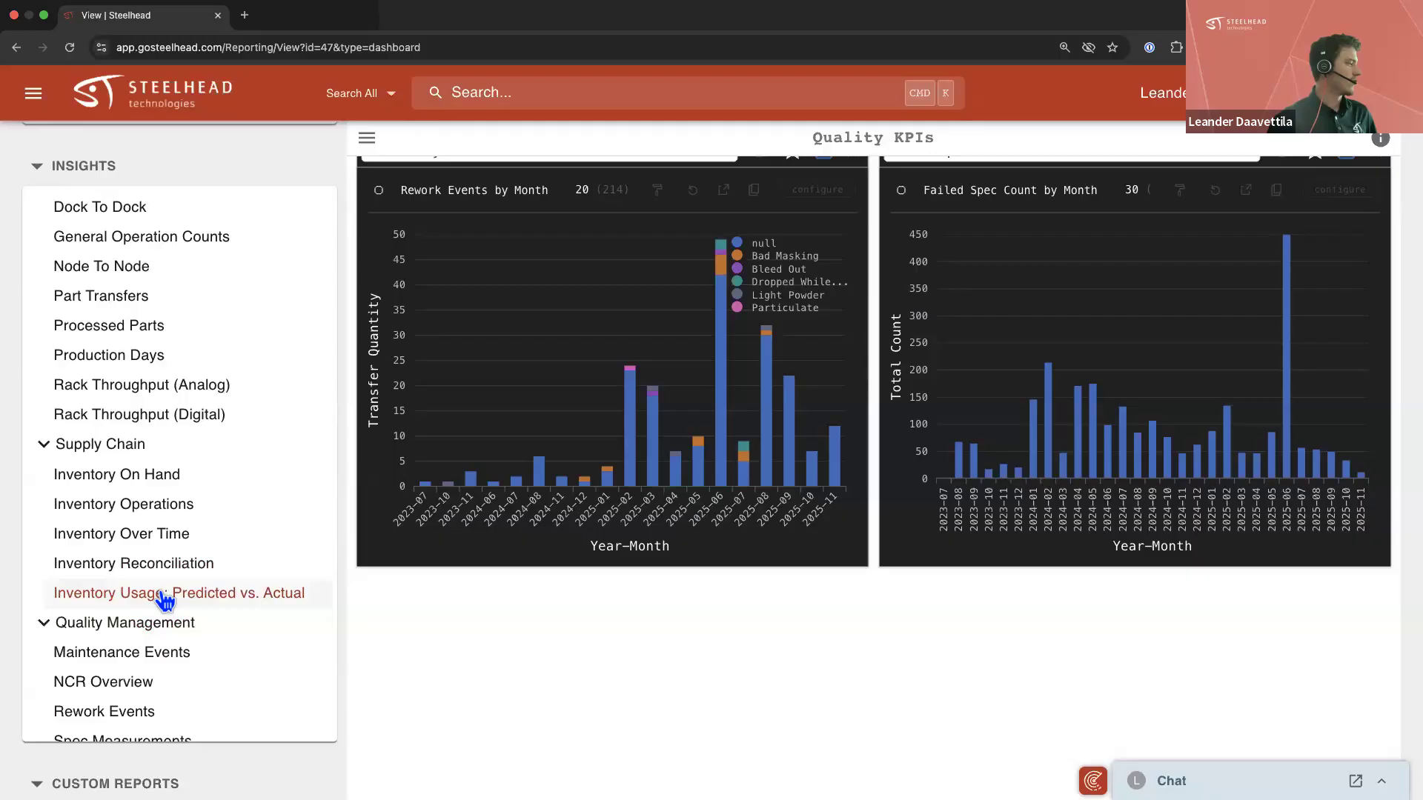
pyautogui.scroll(-5, 163, 600)
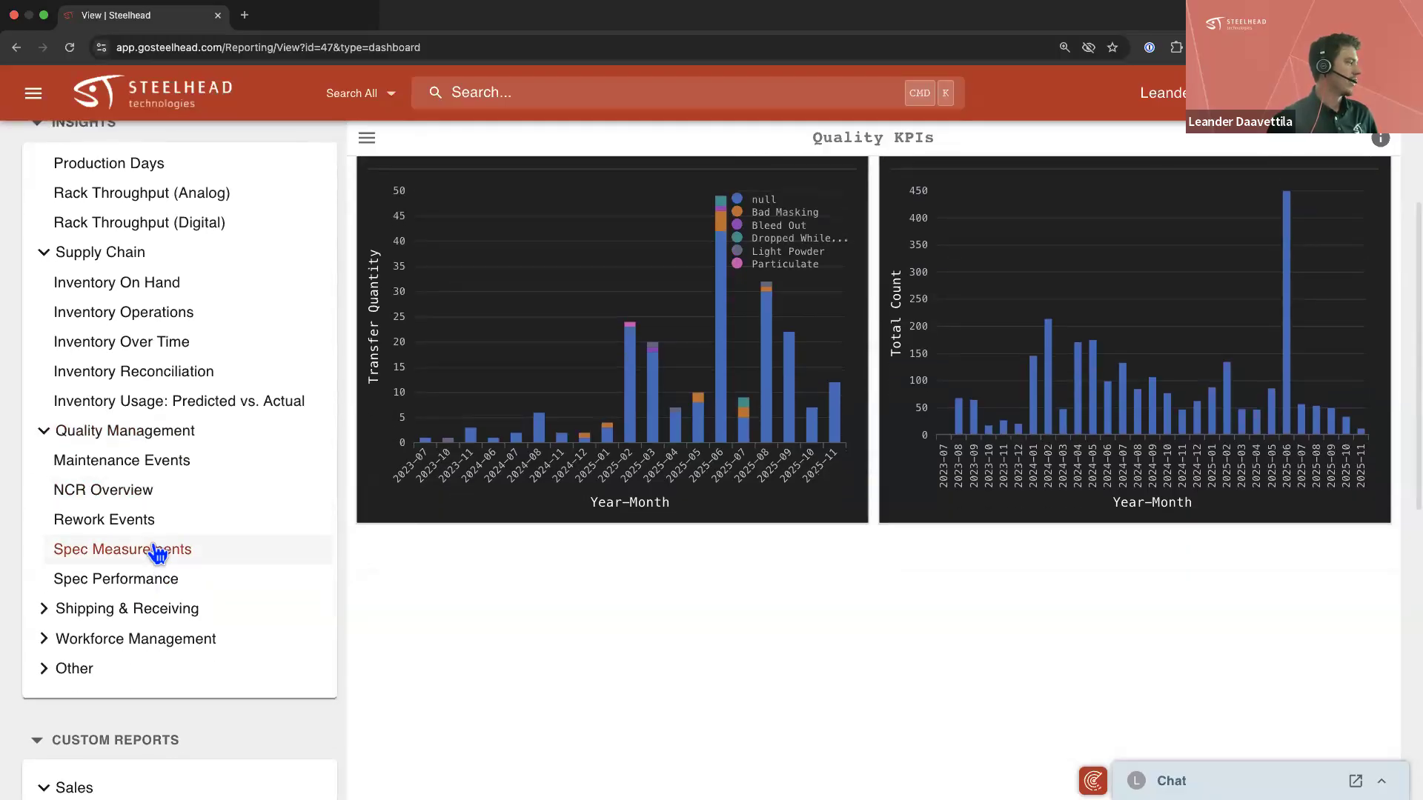
# Open the Invoices By Customer insight from Sales & Finance and hide the report list to widen it
pyautogui.scroll(8, 158, 552)
pyautogui.scroll(10, 158, 552)
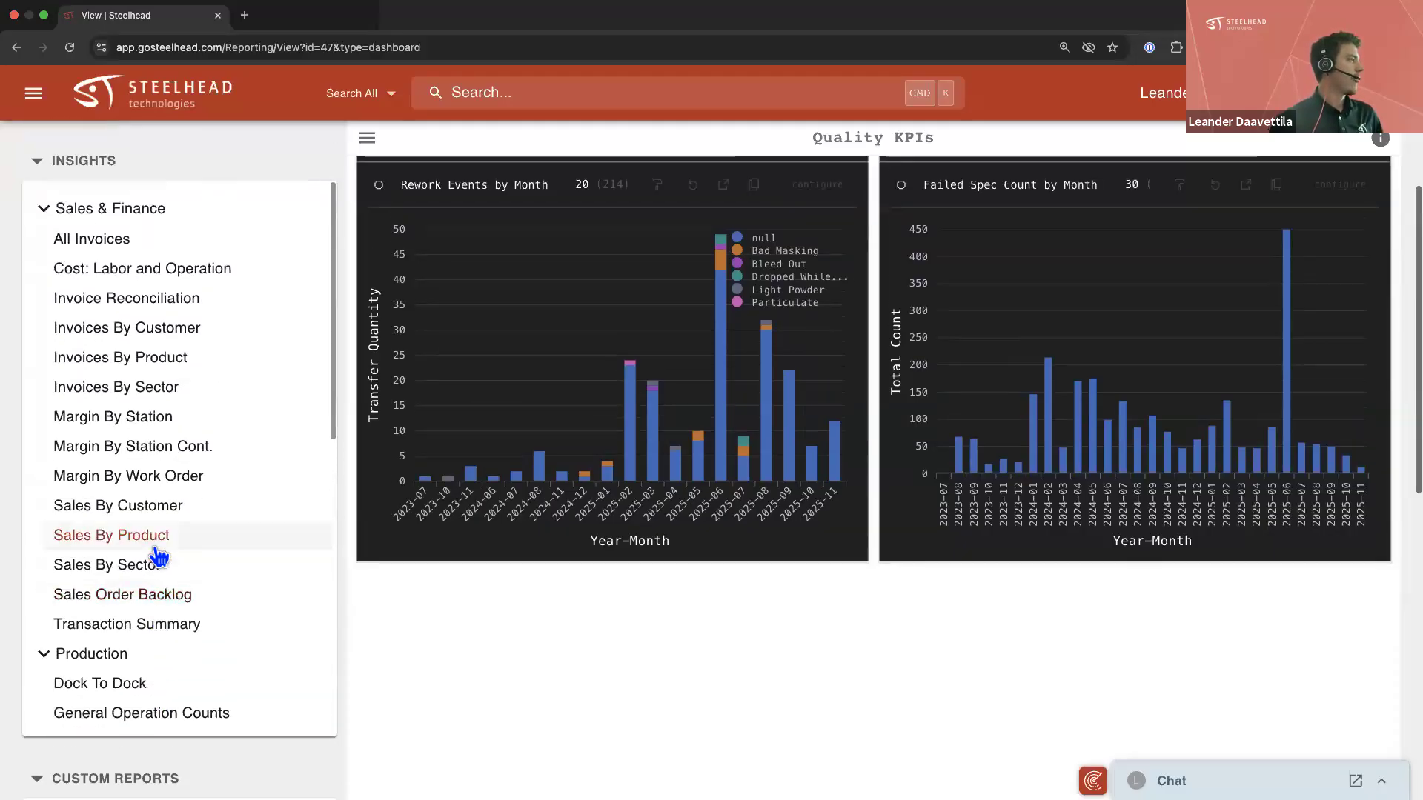
pyautogui.scroll(4, 160, 556)
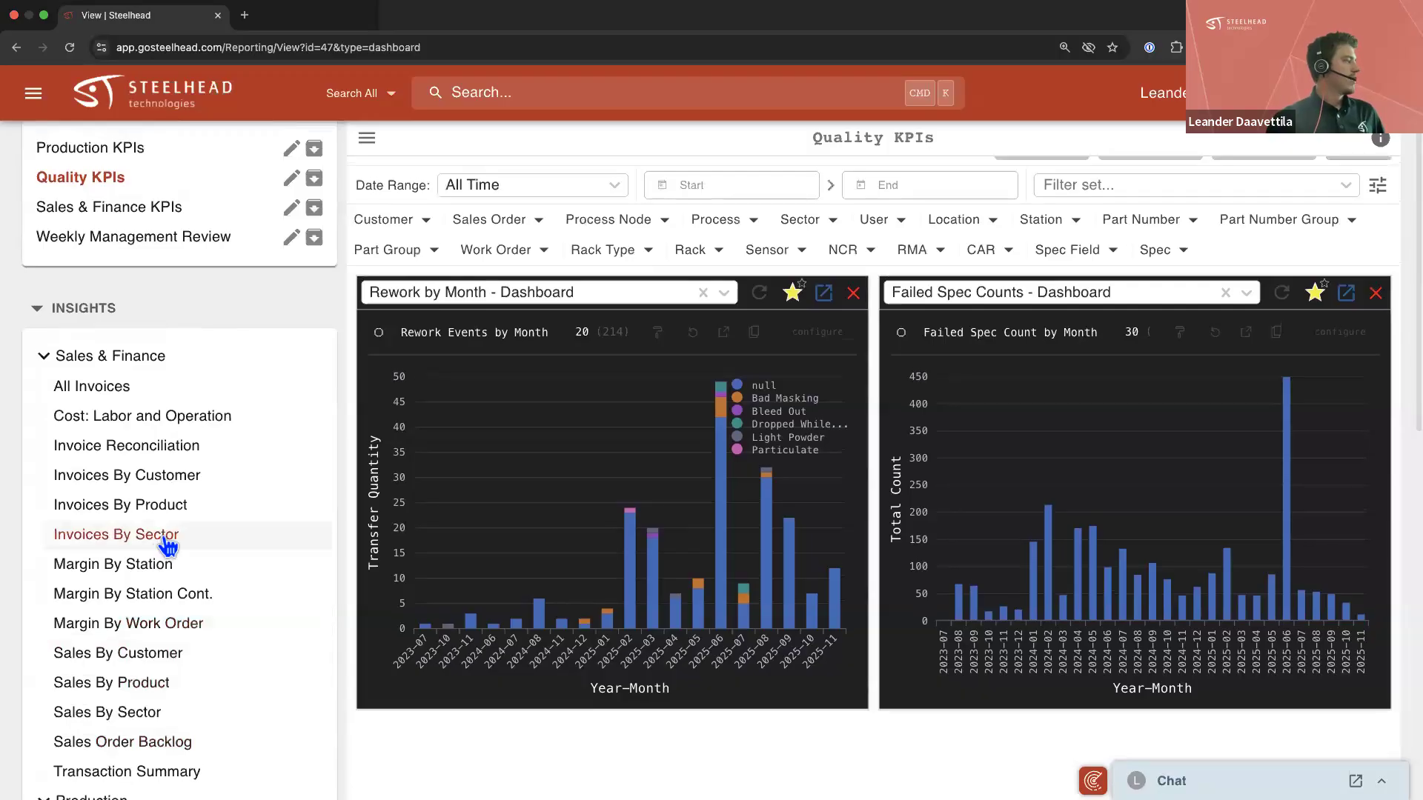
pyautogui.click(202, 479)
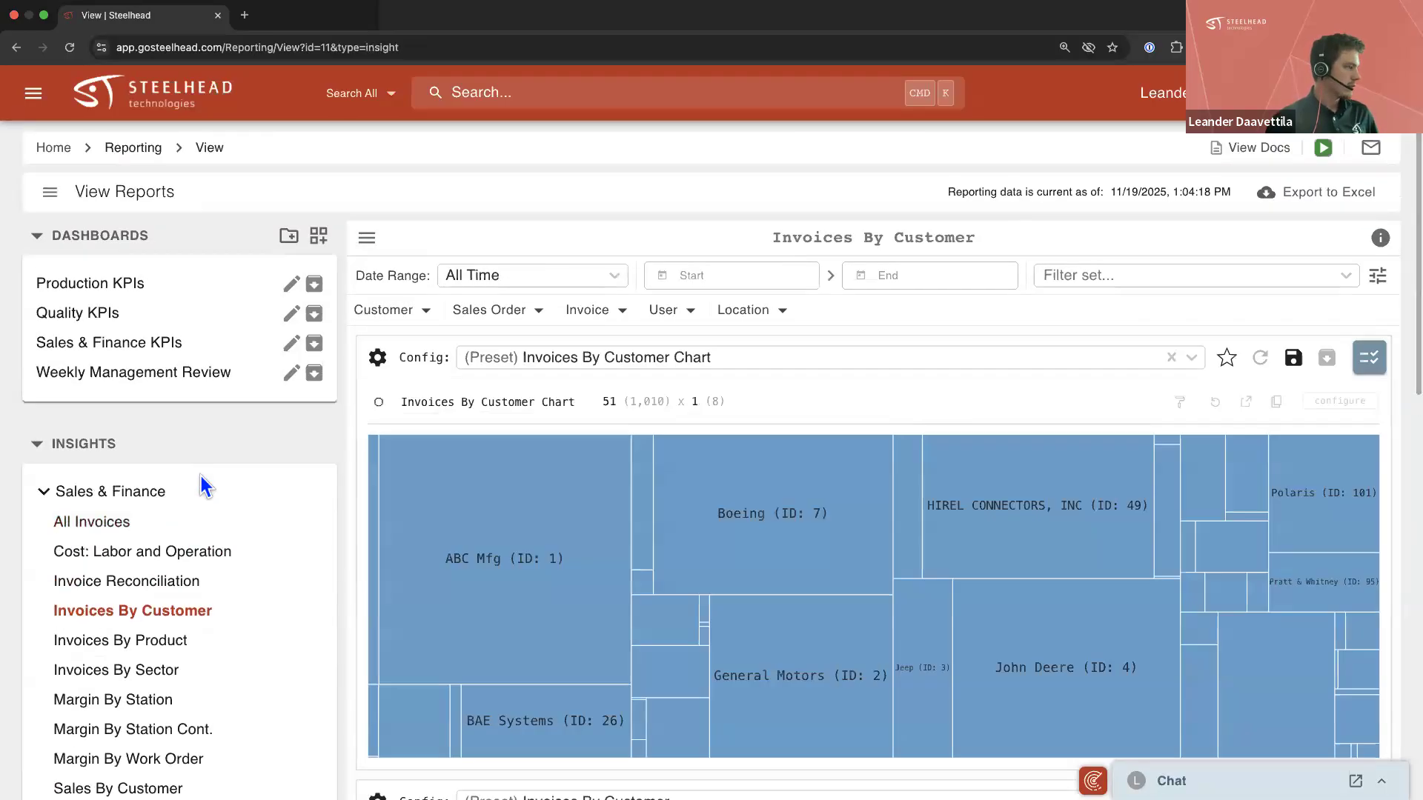
pyautogui.click(367, 243)
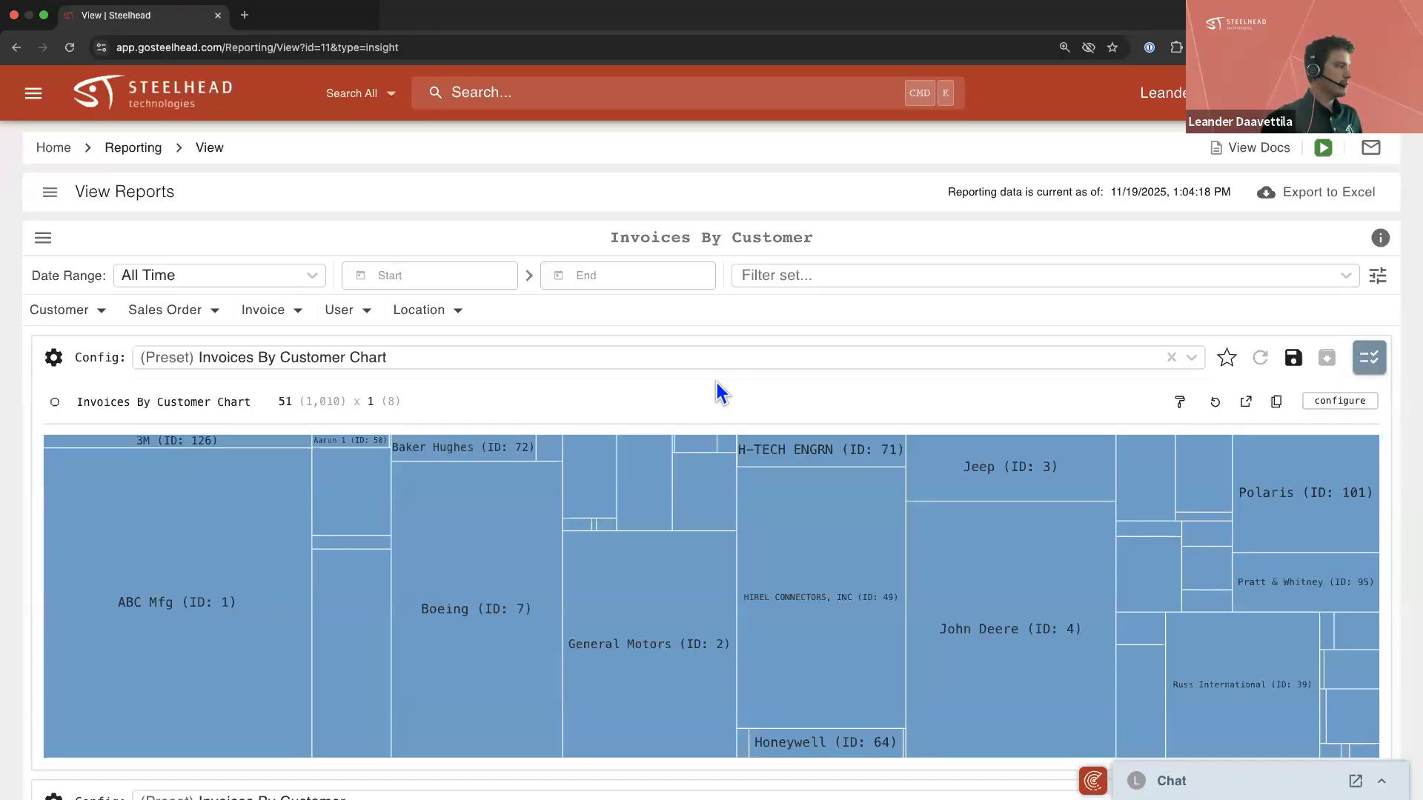
# Examine the revenue per customer in the Invoices By Customer treemap and the invoice line items in the table below it
pyautogui.scroll(-3, 717, 383)
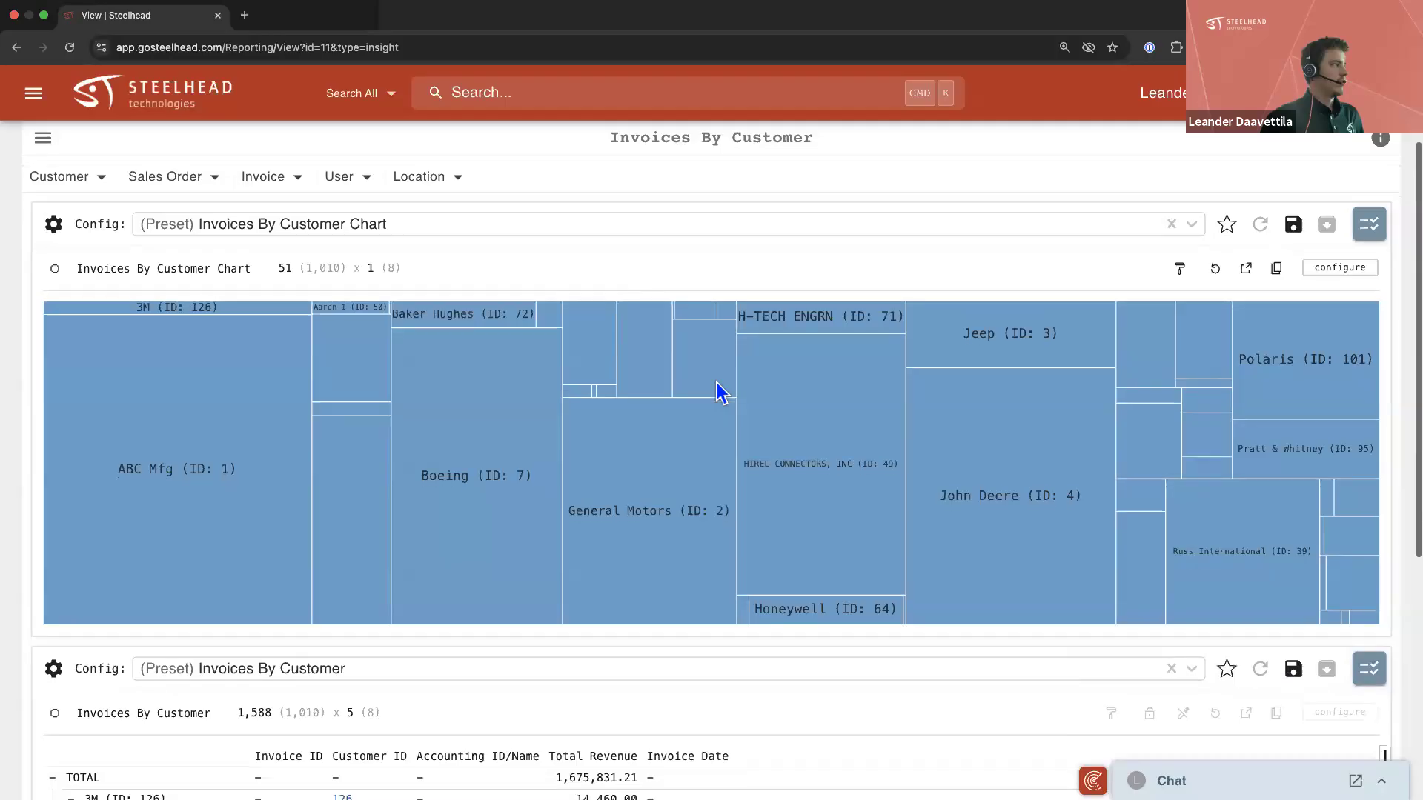
pyautogui.scroll(-2, 717, 383)
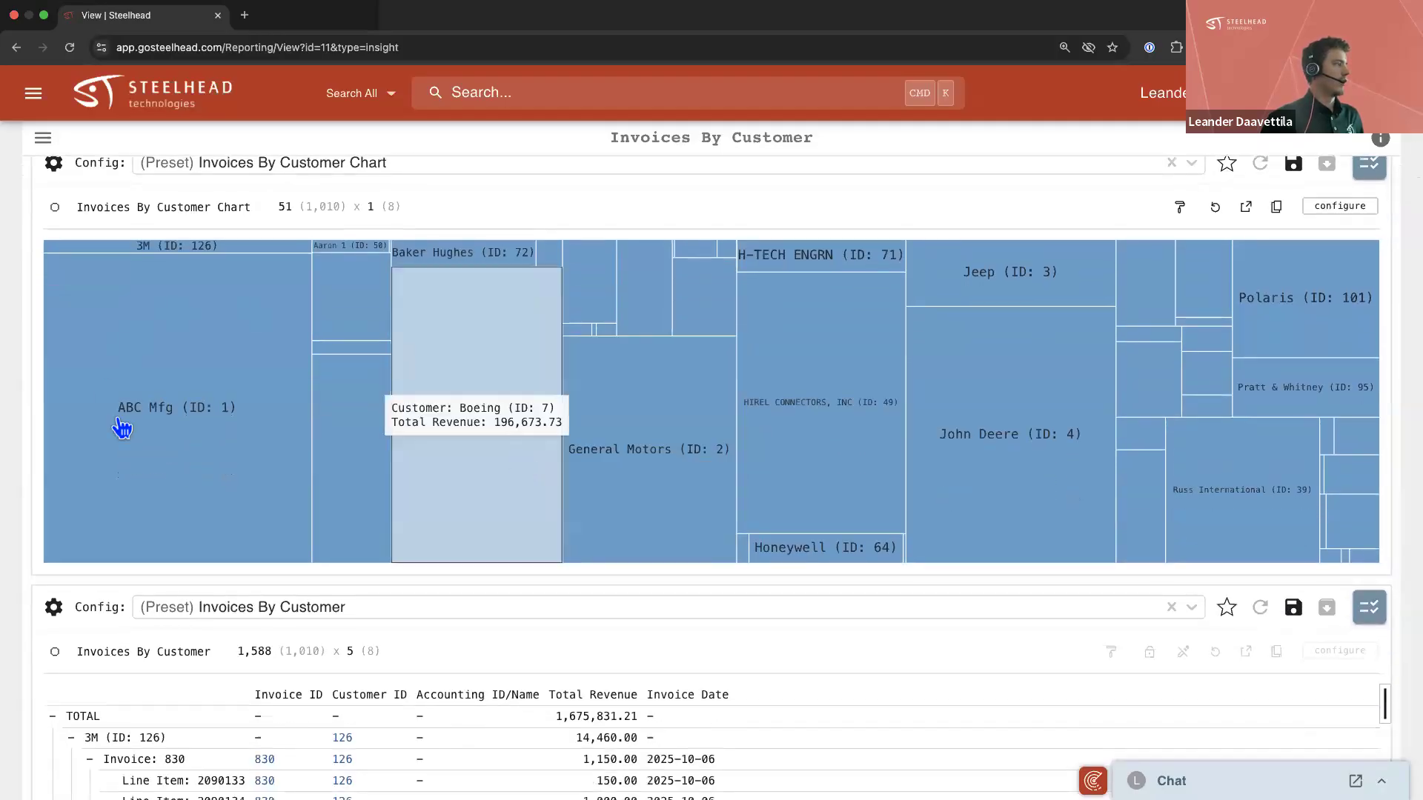
pyautogui.scroll(1, 294, 439)
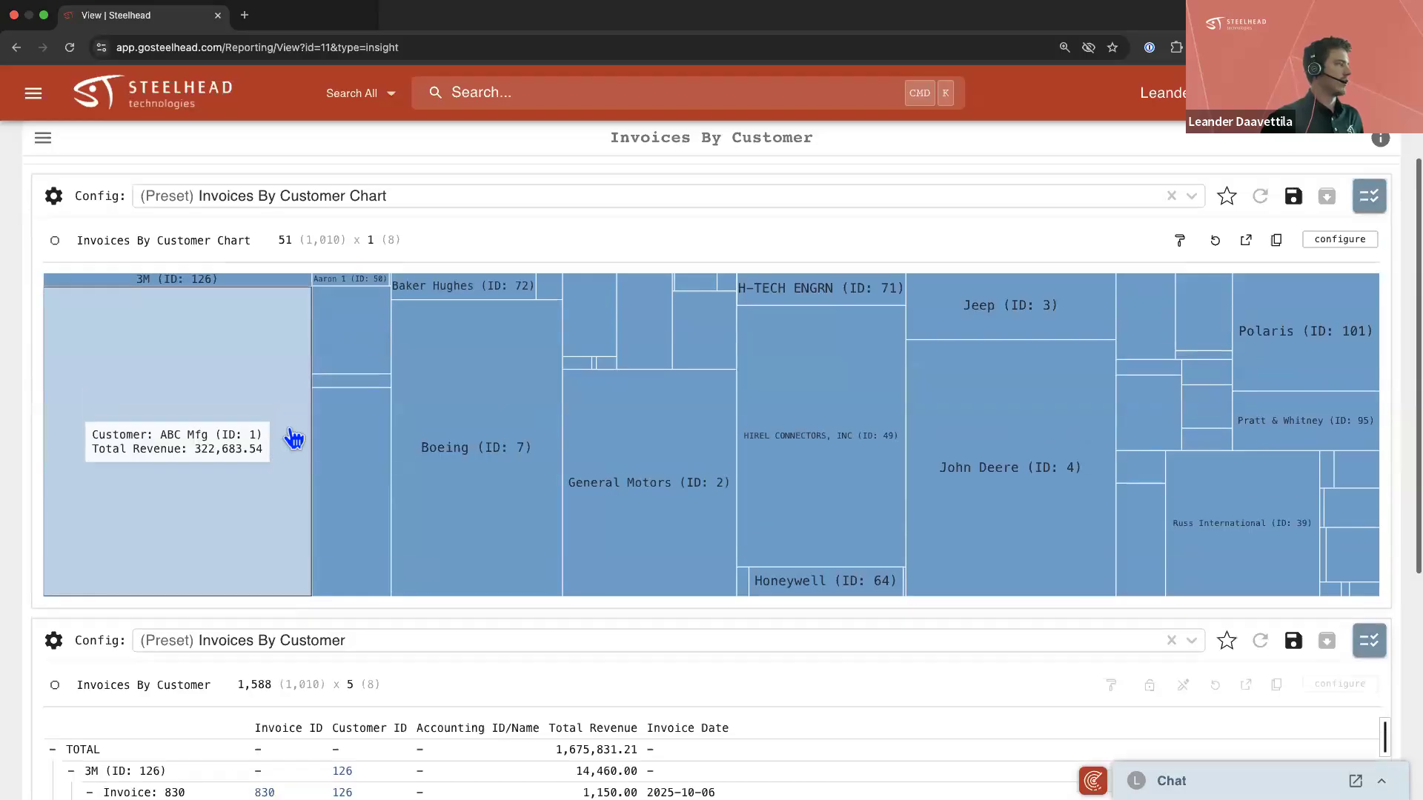
pyautogui.scroll(2, 294, 439)
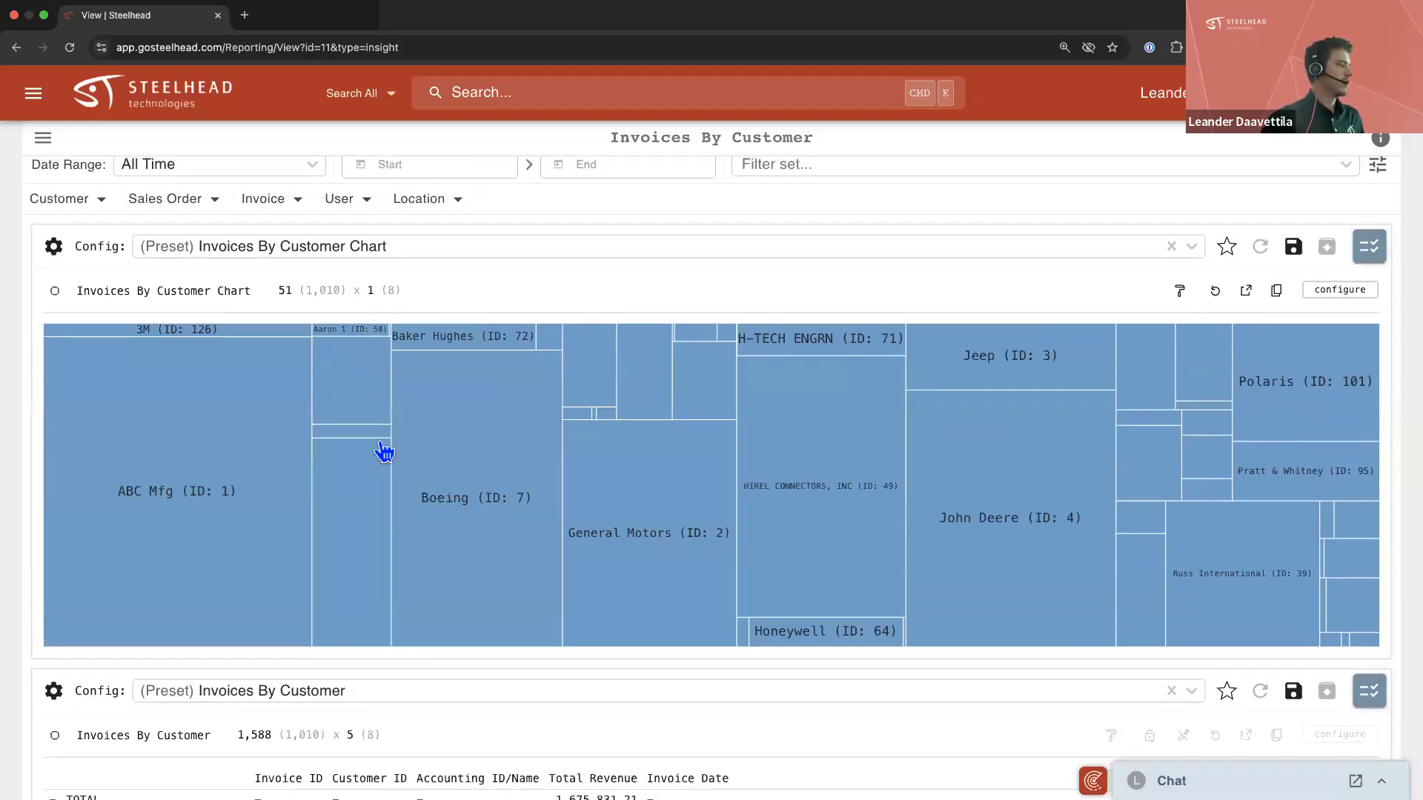
pyautogui.scroll(-10, 348, 505)
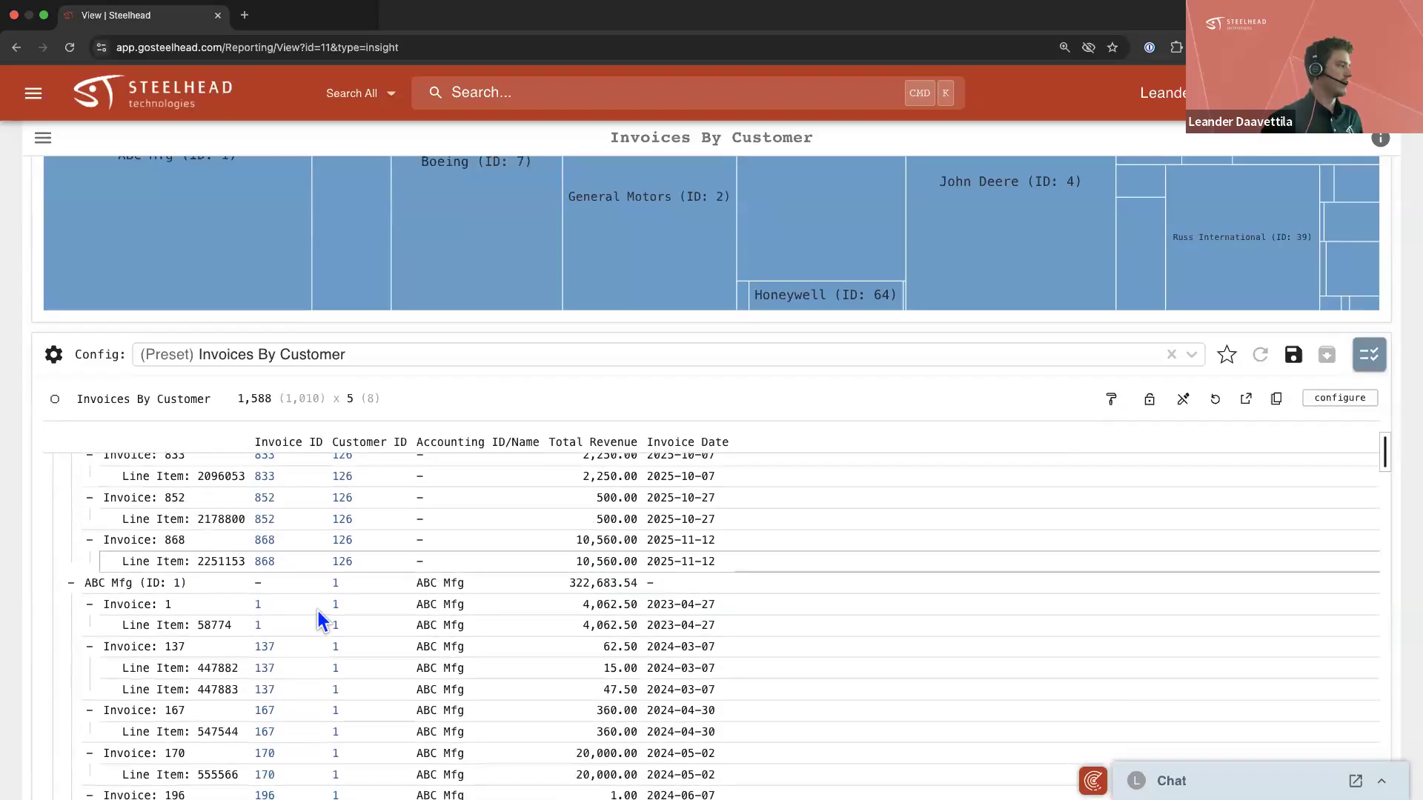
pyautogui.scroll(-1, 338, 578)
pyautogui.scroll(3, 337, 572)
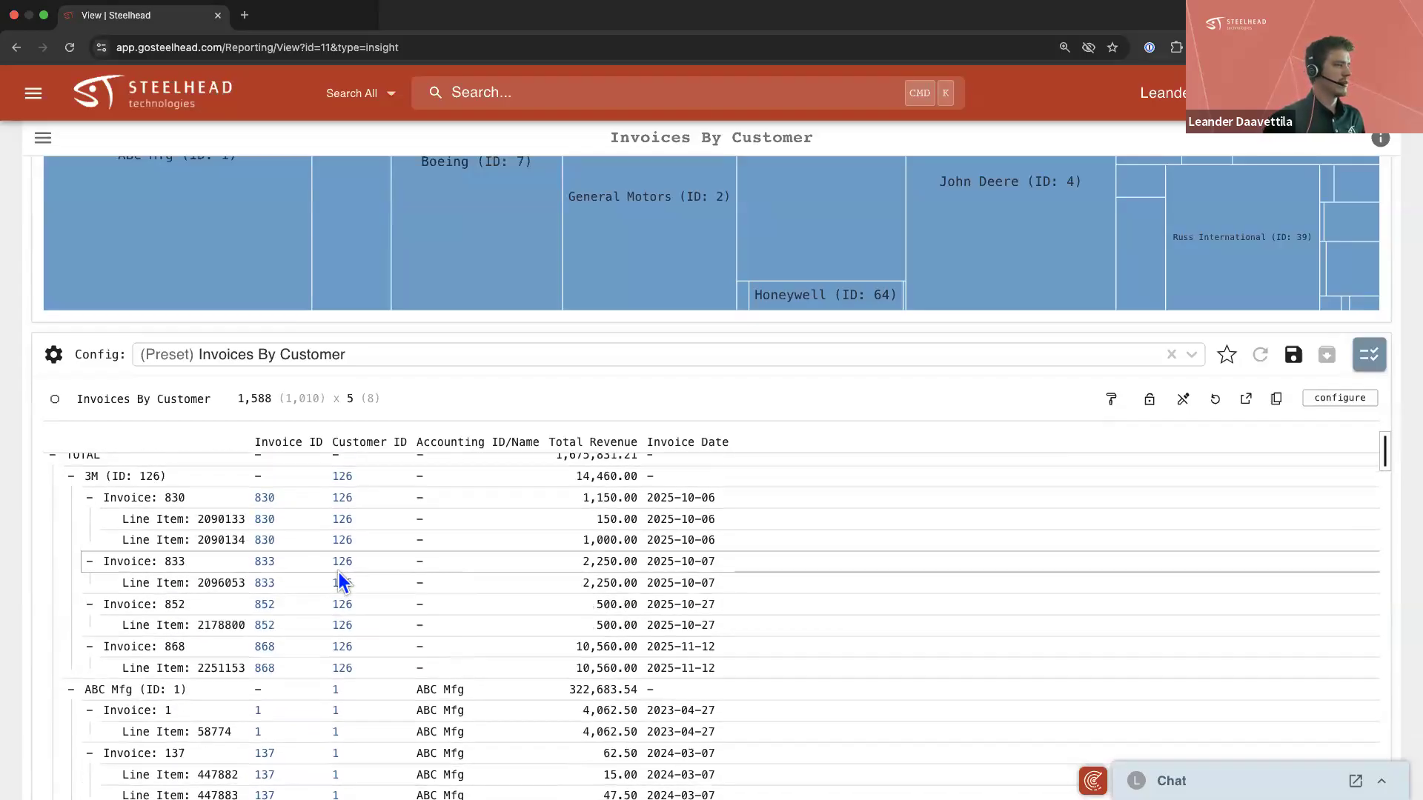
pyautogui.scroll(5, 552, 344)
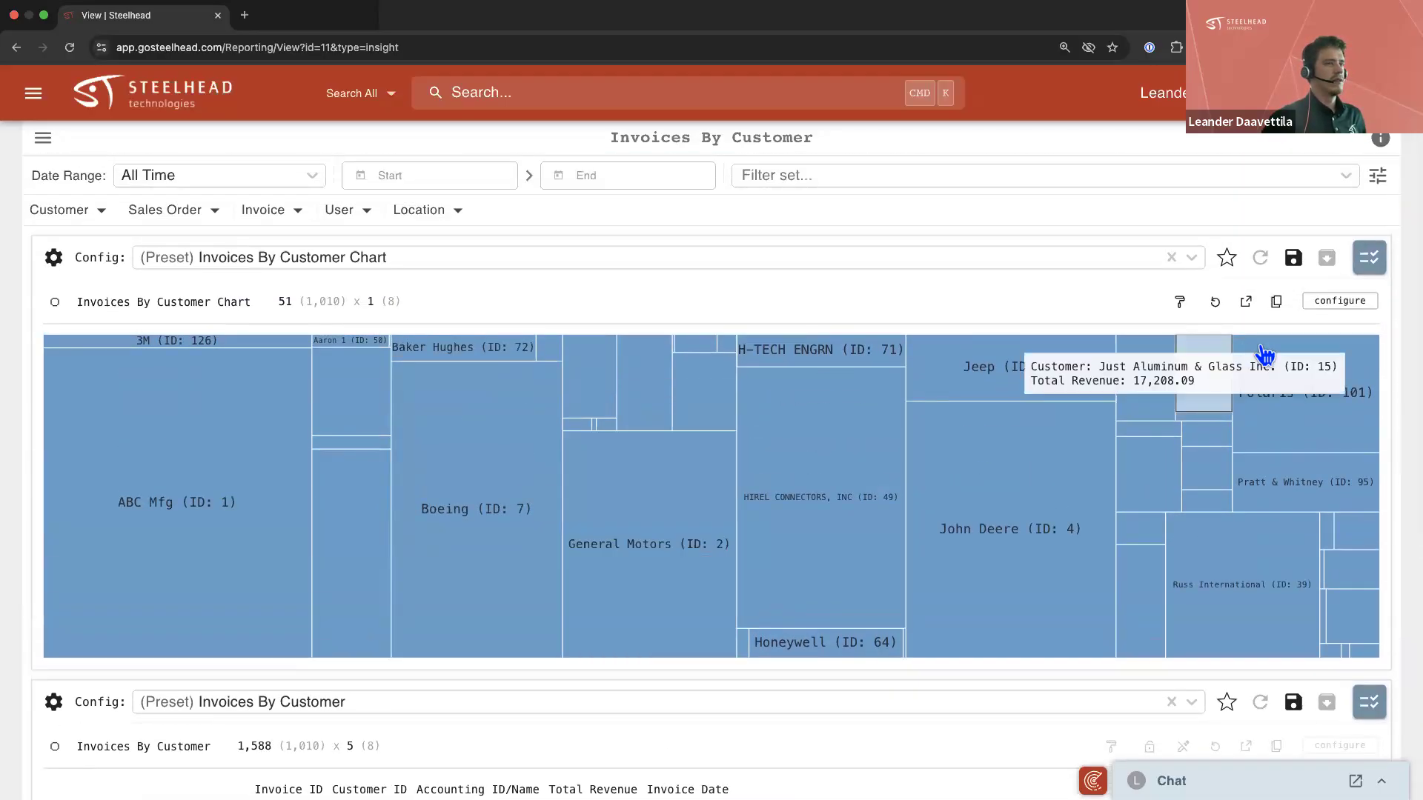
# Open the configuration of the Invoices By Customer Chart and change its chart type from Treemap to Y Bar
pyautogui.click(1338, 311)
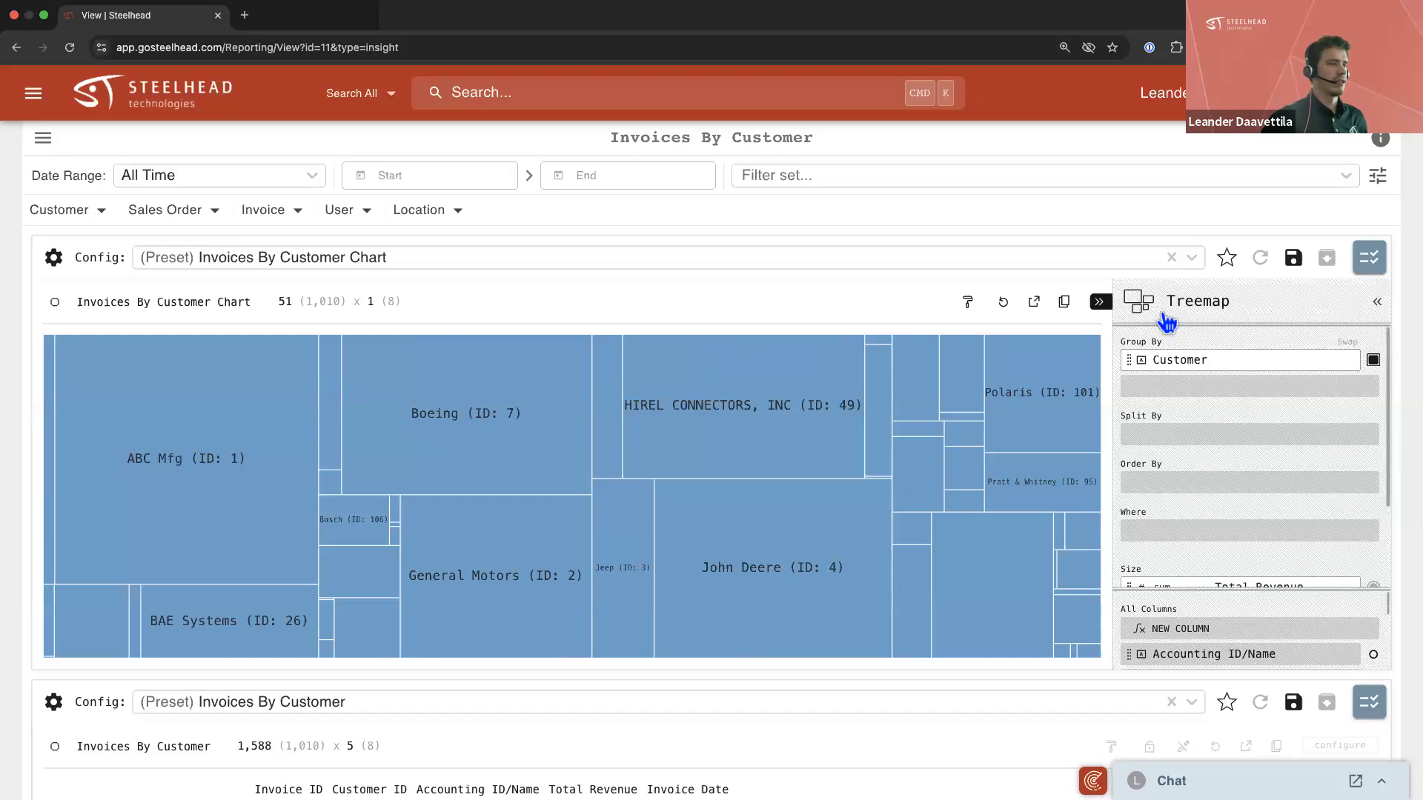
pyautogui.click(1187, 315)
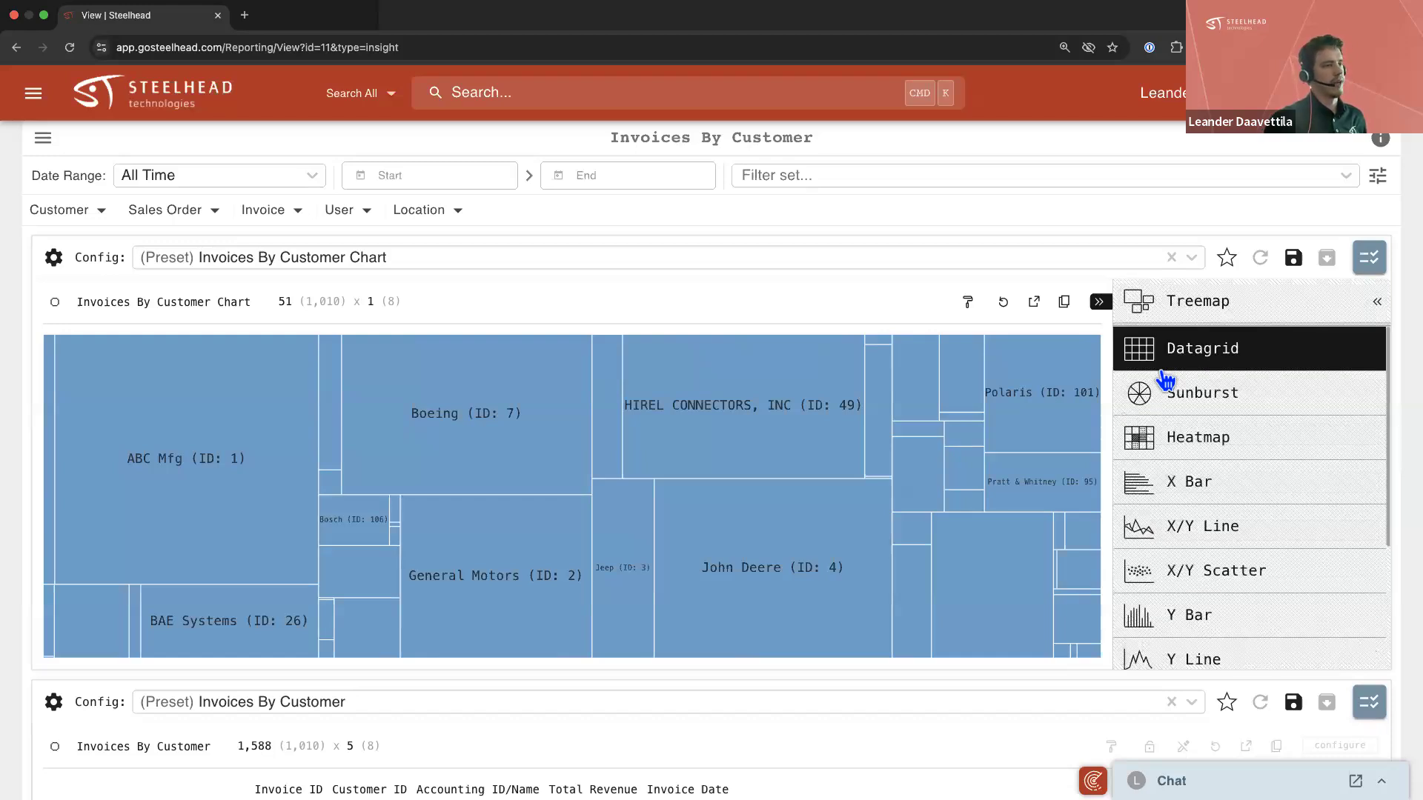
pyautogui.click(1245, 616)
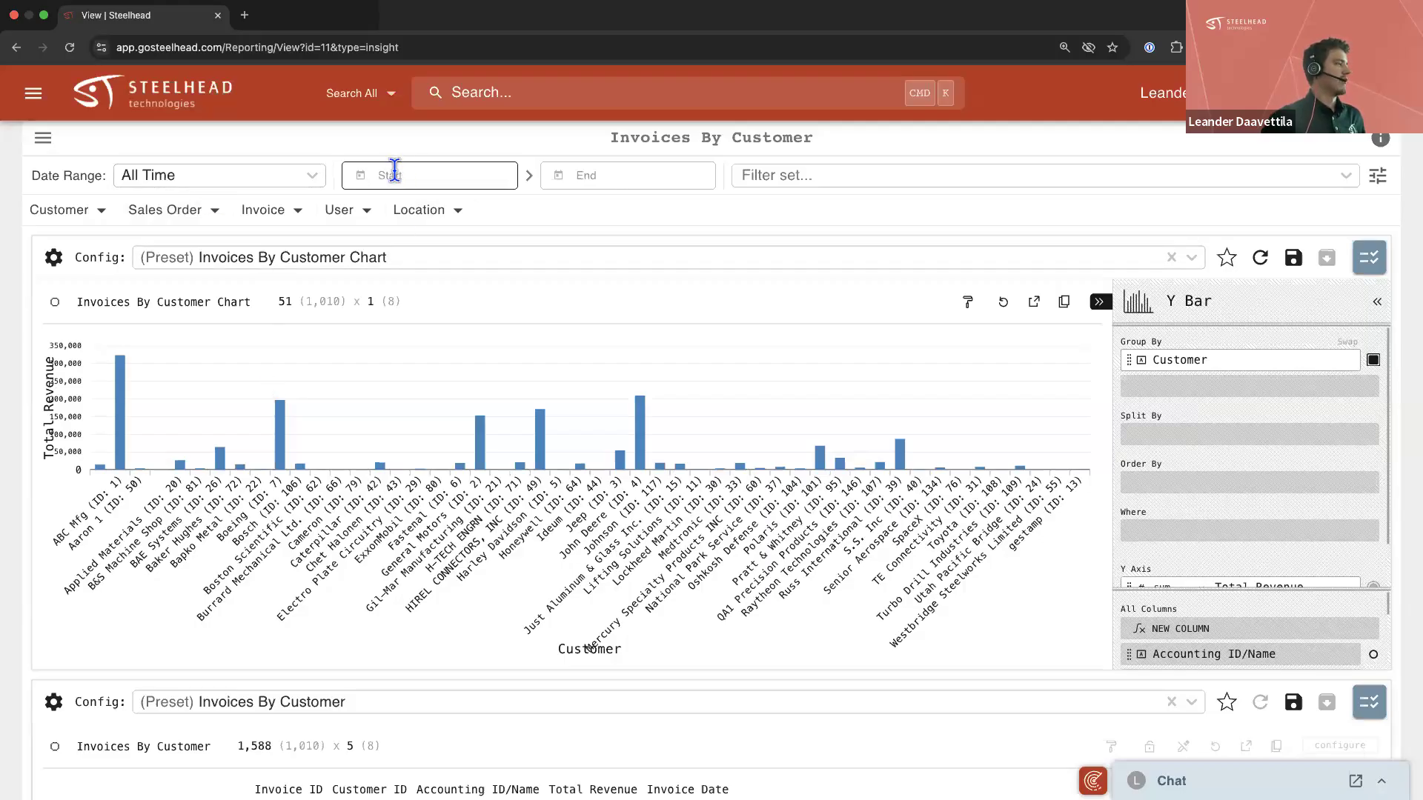
# Filter the Invoices By Customer insight to include only customer ABC Mfg, and review the filtered chart and table
pyautogui.scroll(1, 467, 219)
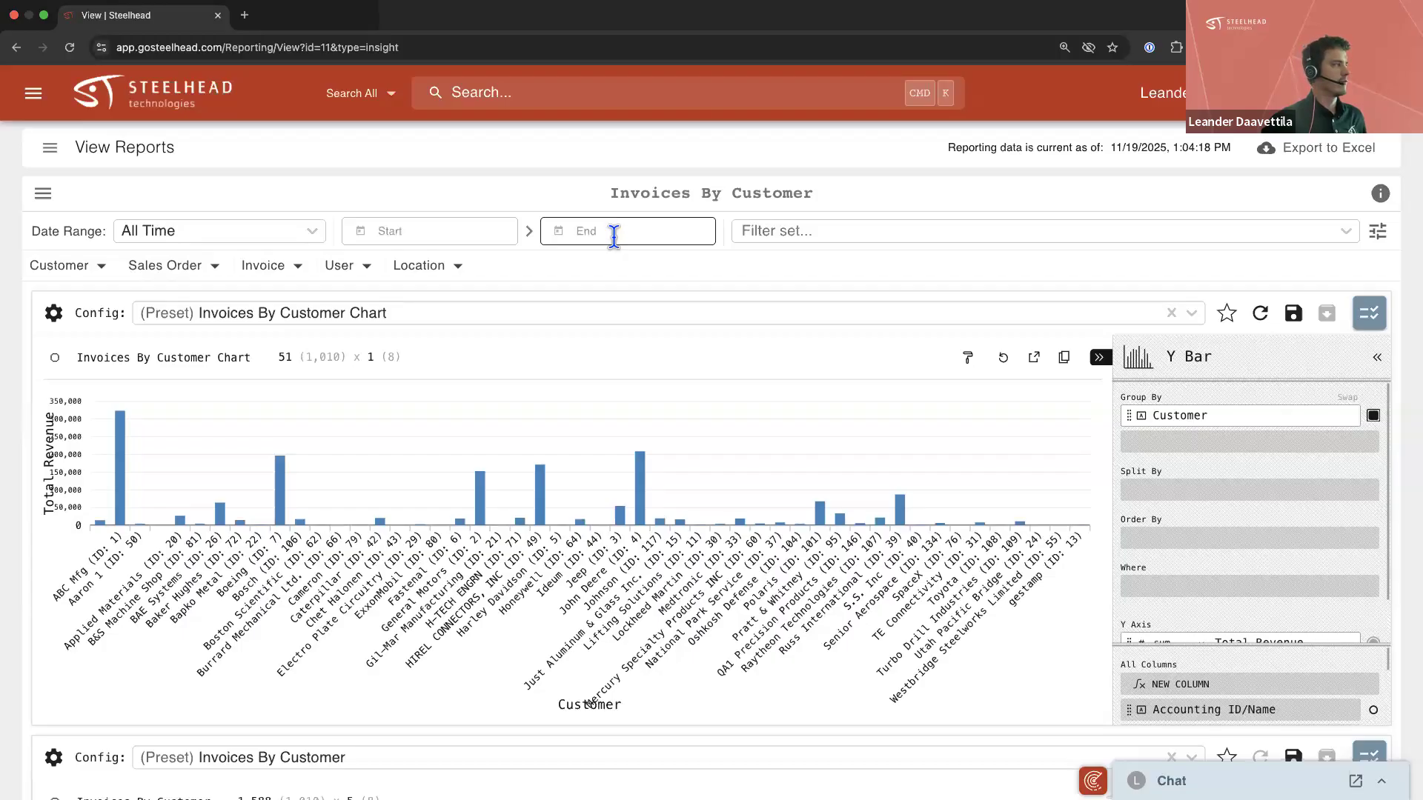
pyautogui.click(100, 268)
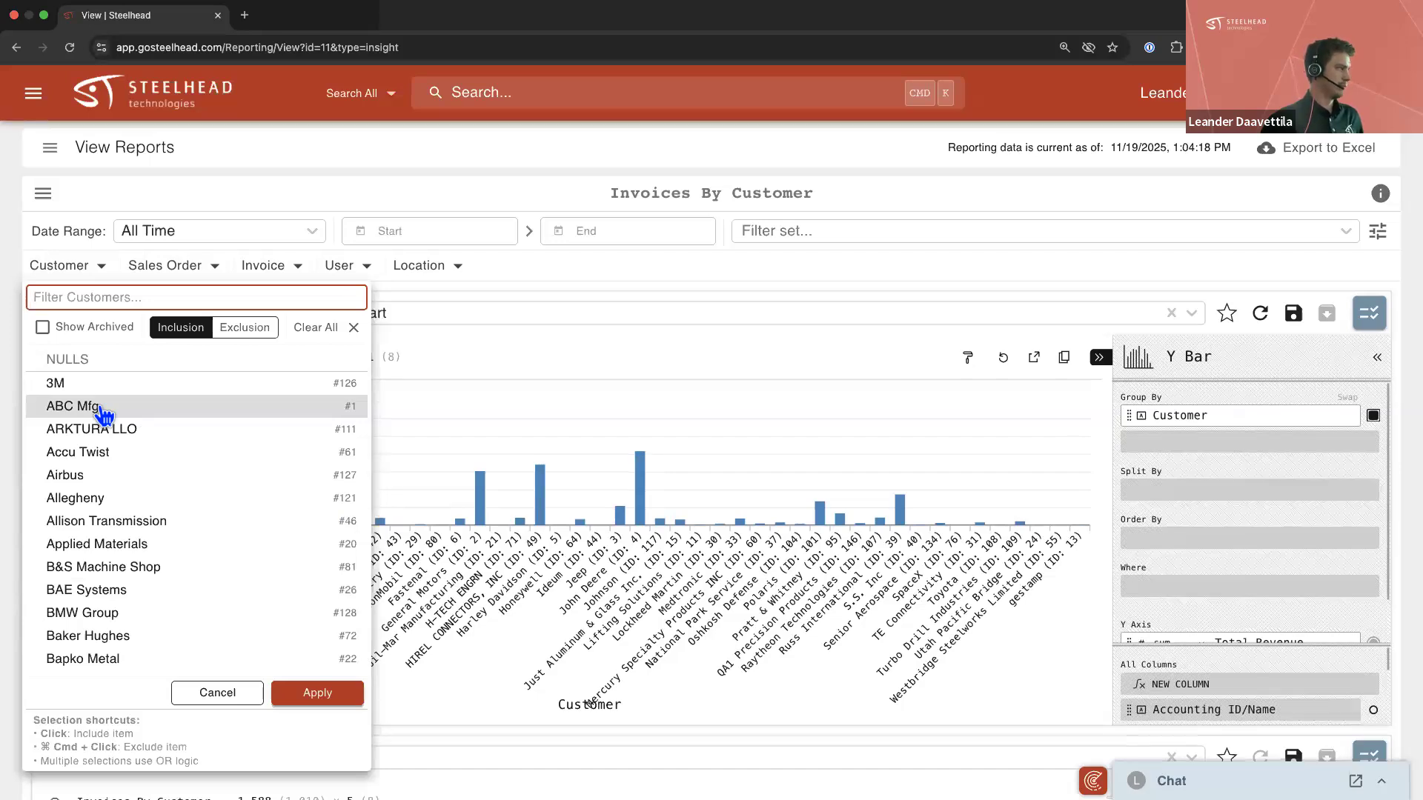
pyautogui.click(104, 409)
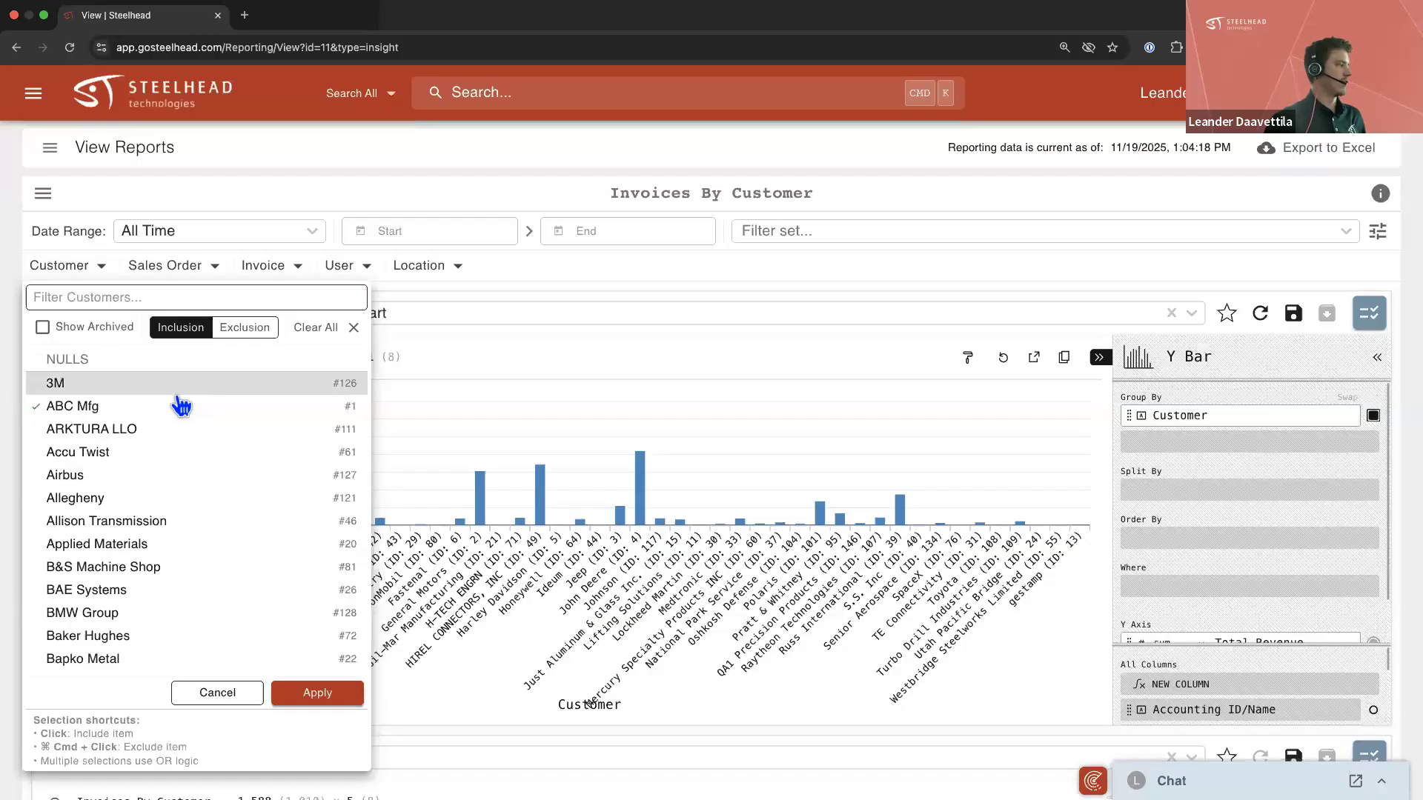
pyautogui.click(326, 695)
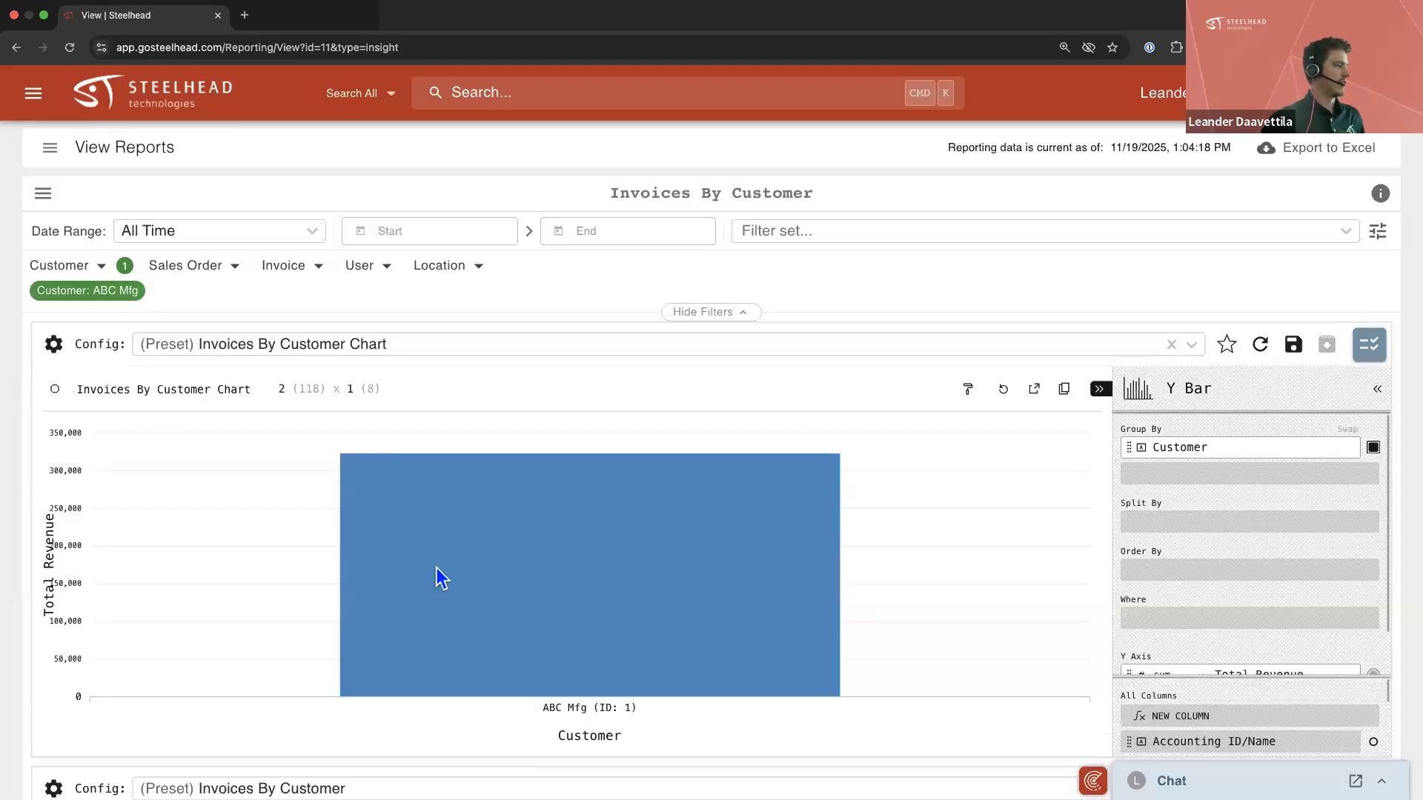
pyautogui.scroll(-4, 286, 505)
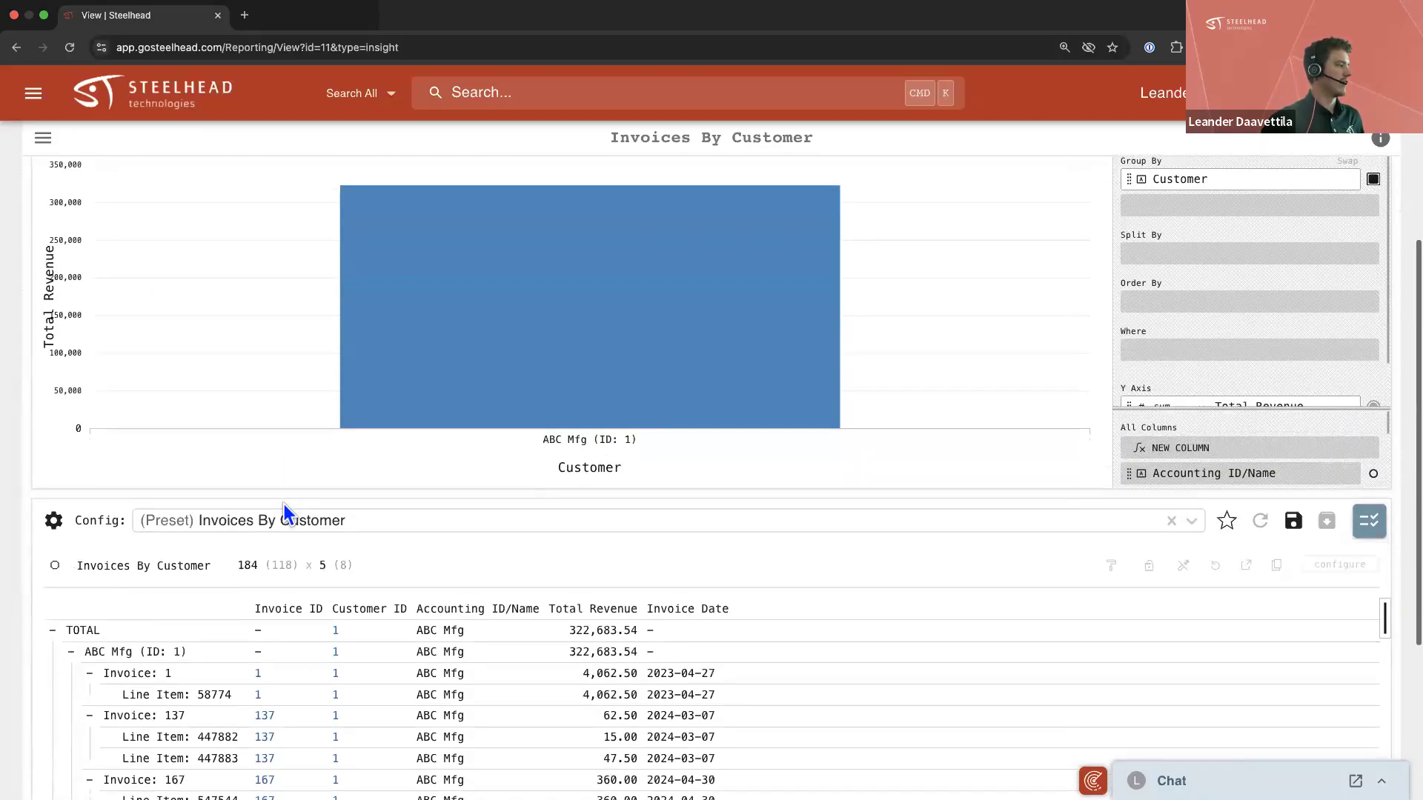
pyautogui.scroll(-4, 238, 501)
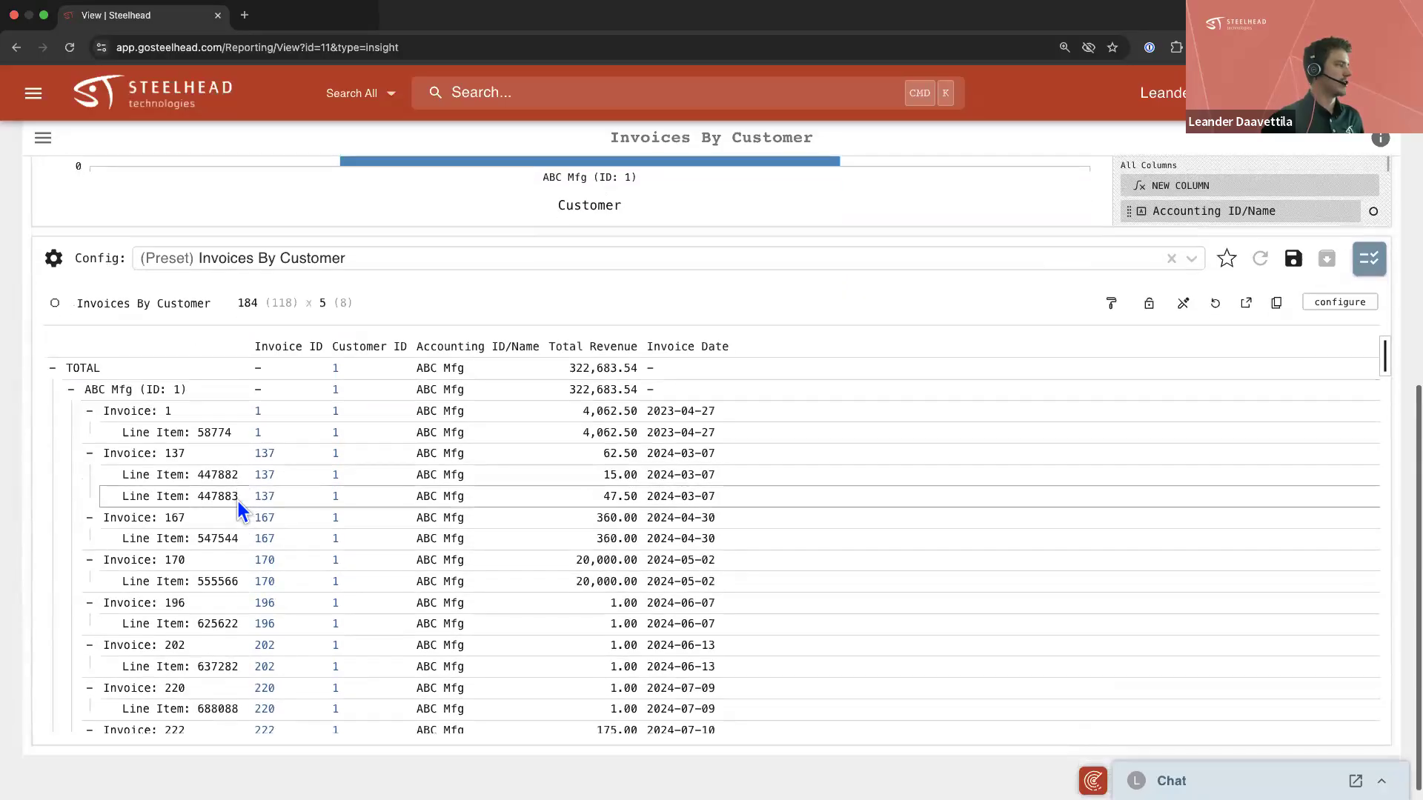
pyautogui.scroll(5, 234, 283)
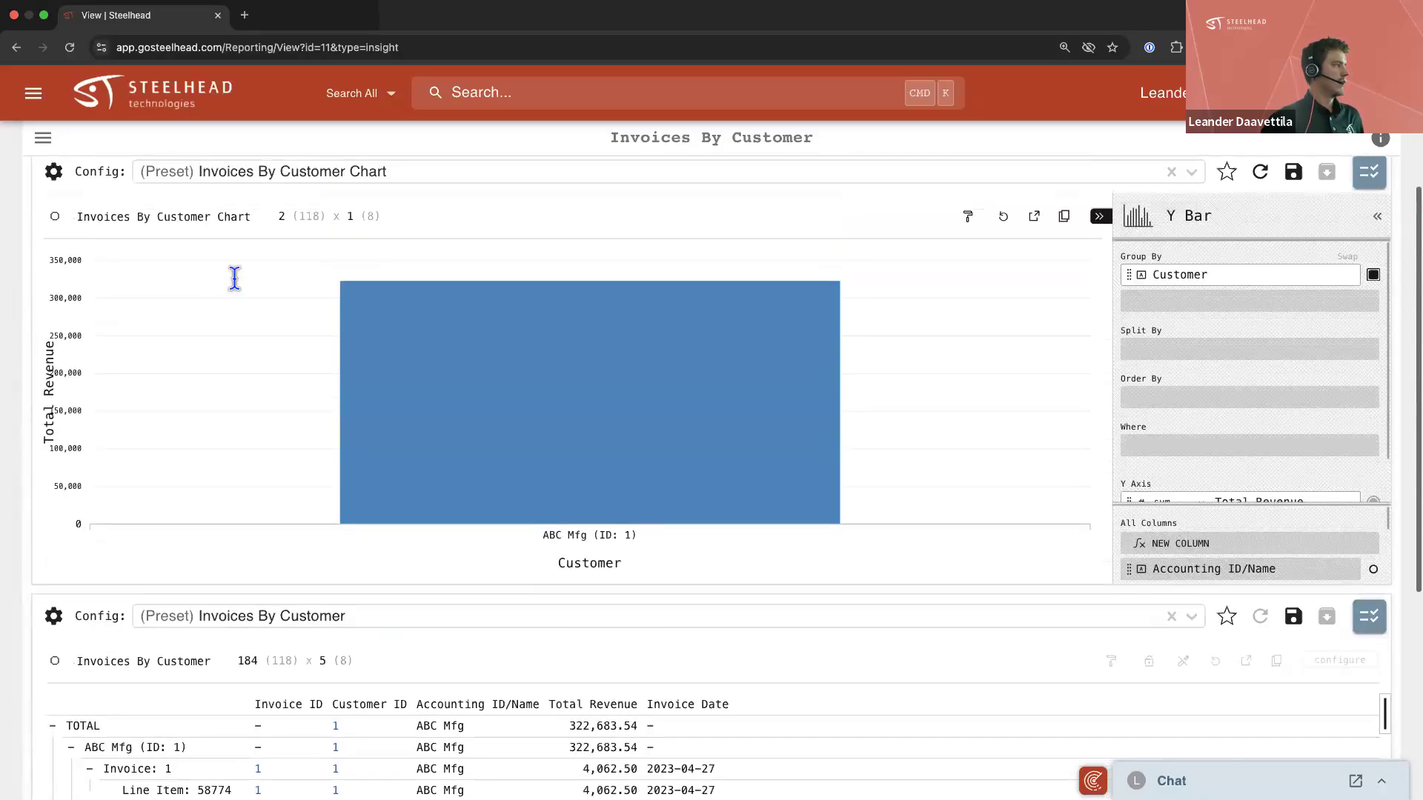
# Show the report list again and open the All Invoices insight under Sales & Finance
pyautogui.scroll(2, 234, 279)
pyautogui.click(43, 180)
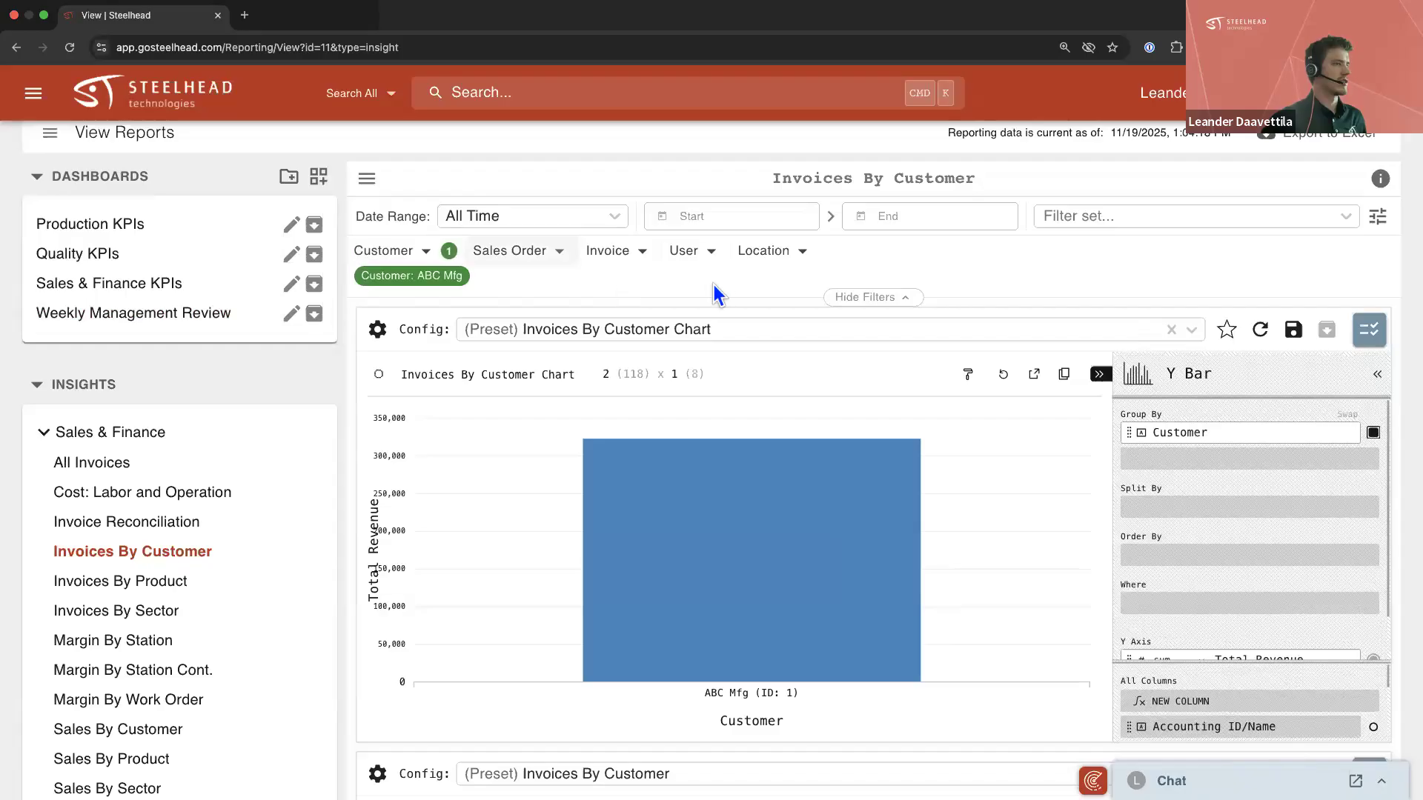
pyautogui.click(166, 467)
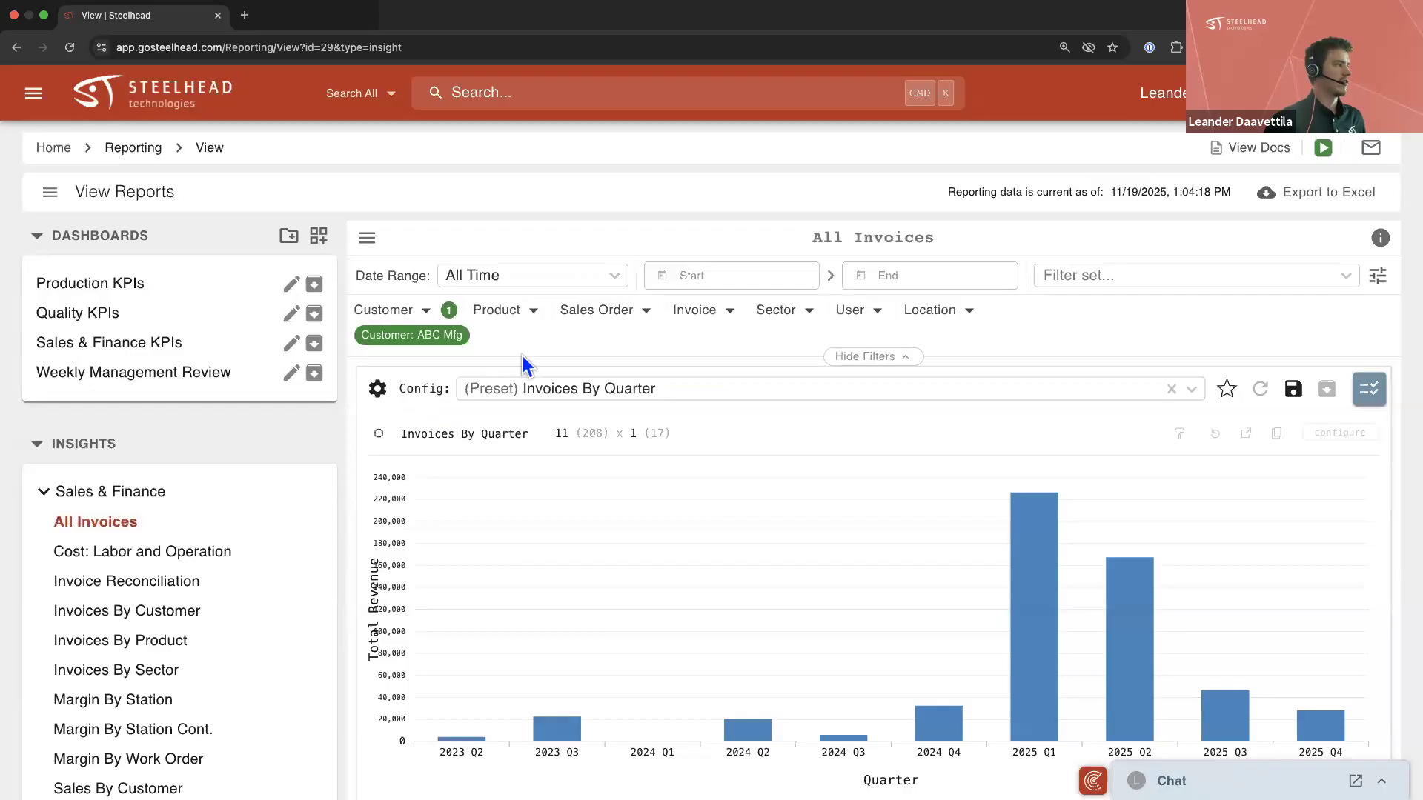
# Set the All Invoices date range to start 10/01/2025 12:00 AM and end 10/31/2025 12:00 AM
pyautogui.click(715, 282)
pyautogui.click(664, 312)
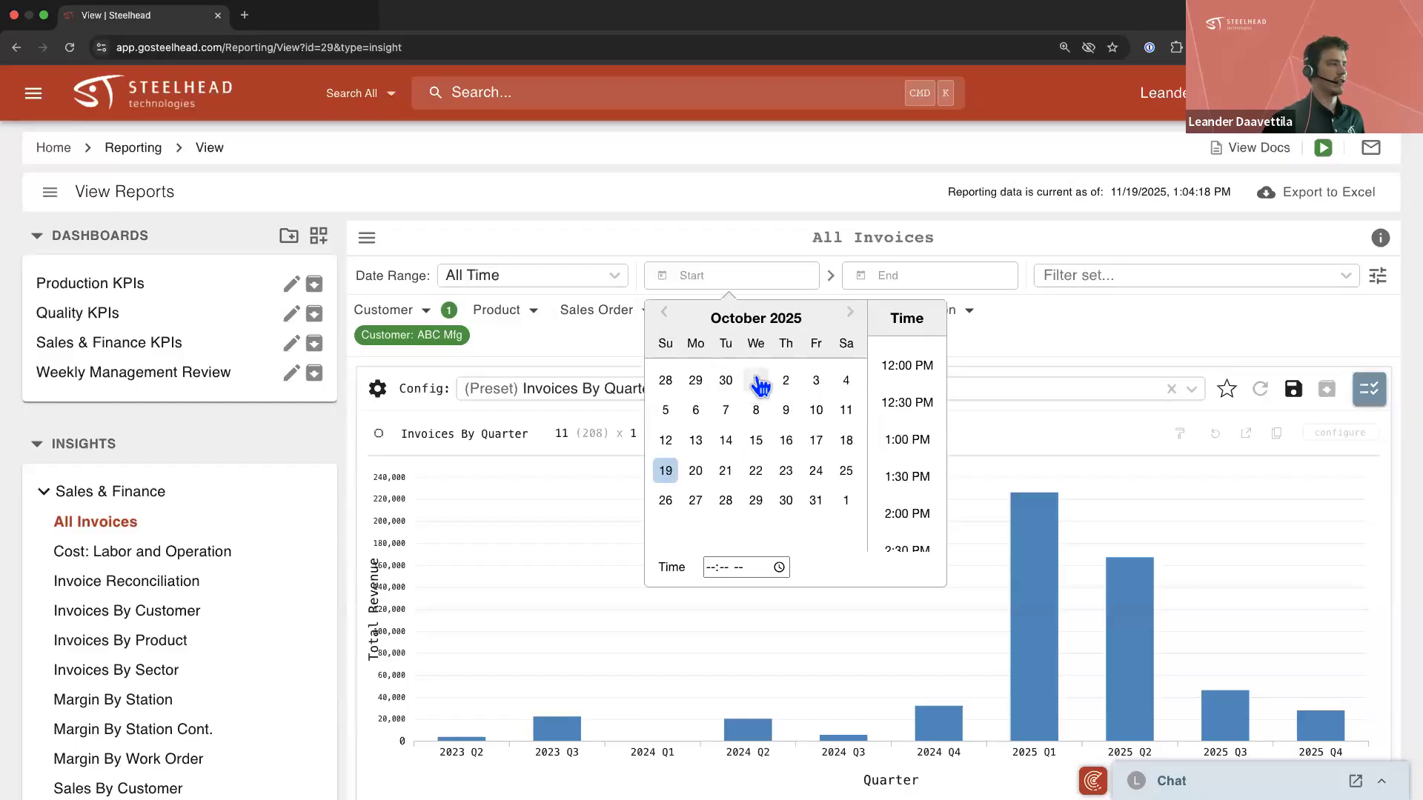
pyautogui.click(756, 381)
pyautogui.click(904, 286)
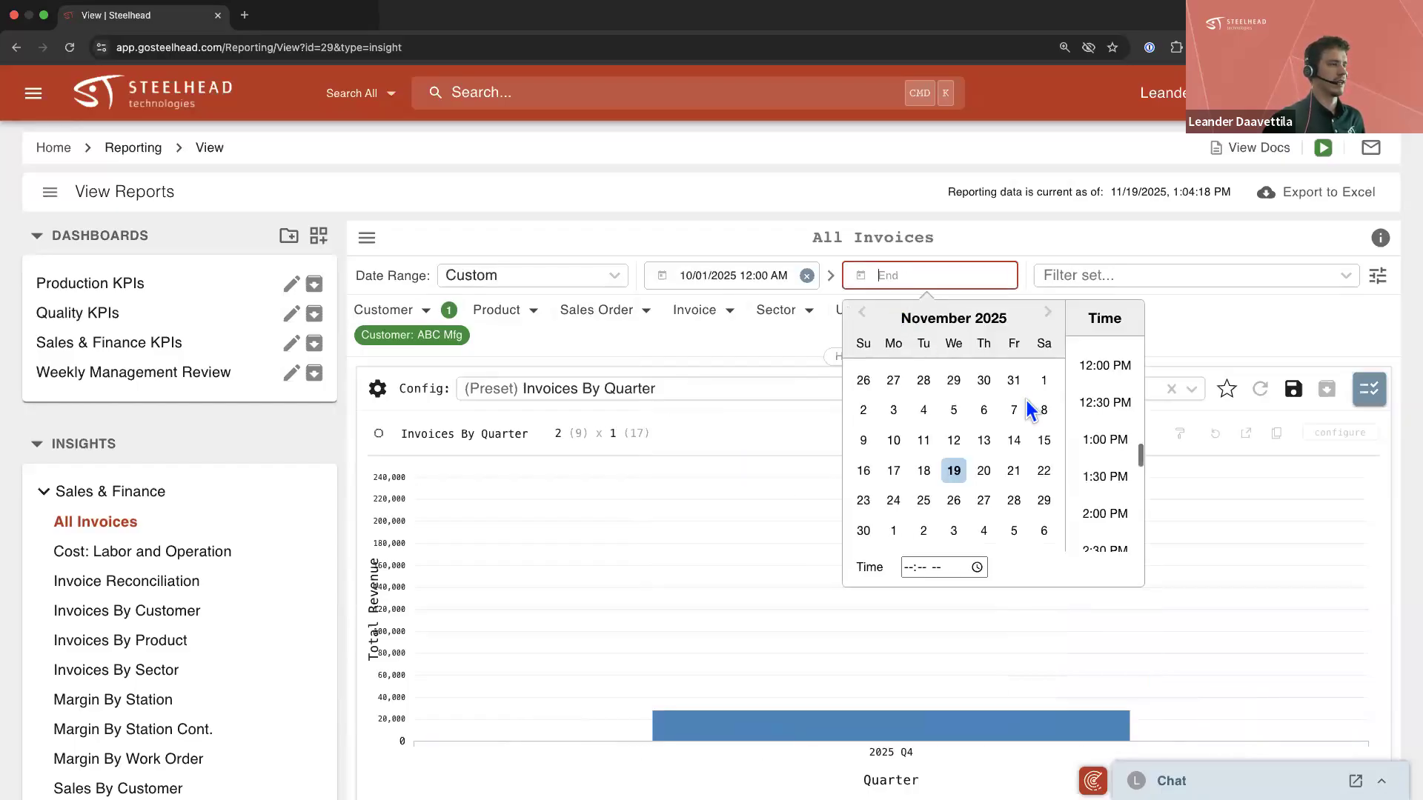
pyautogui.click(1015, 381)
pyautogui.click(981, 252)
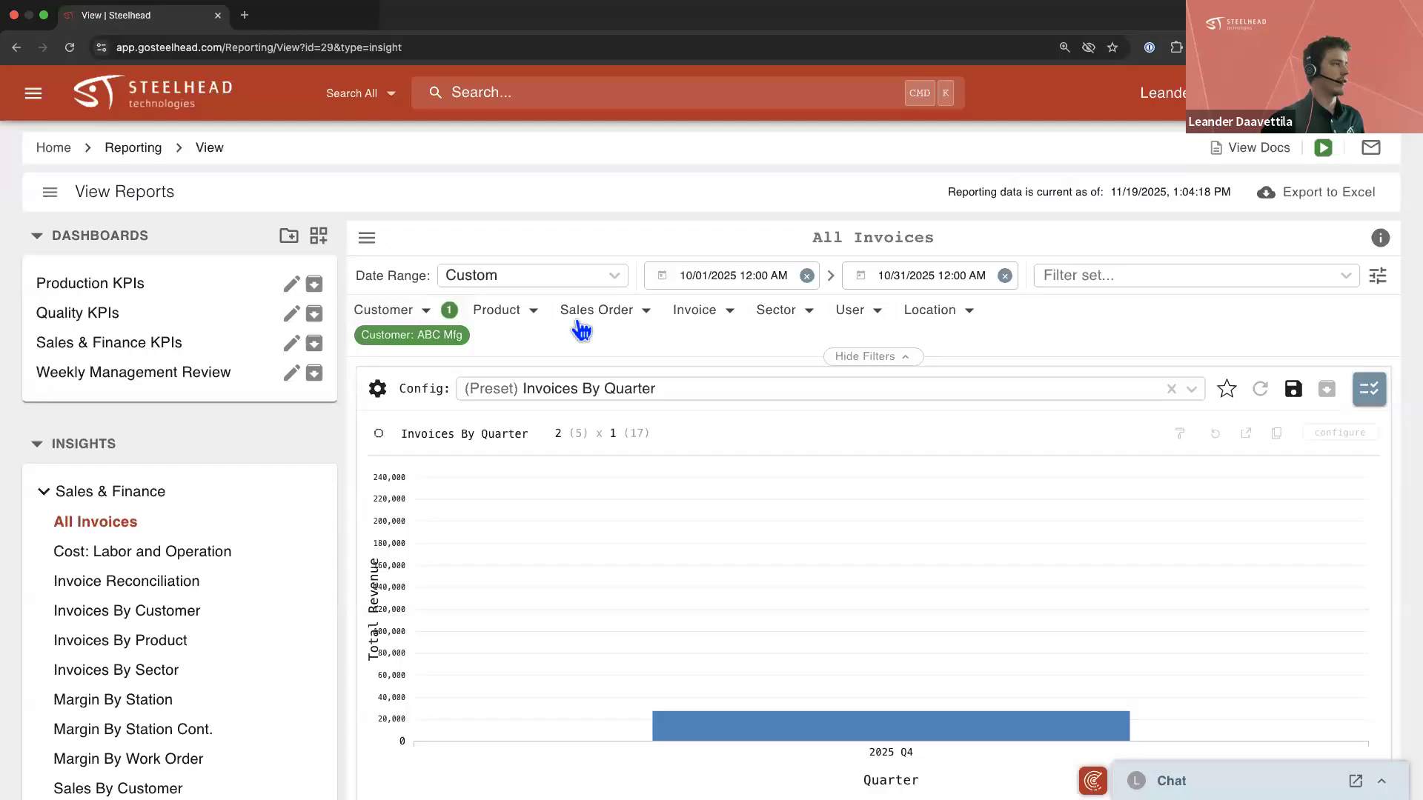
# View the Invoices By Customer and Invoices By Product insights with the same customer and date filters
pyautogui.click(190, 610)
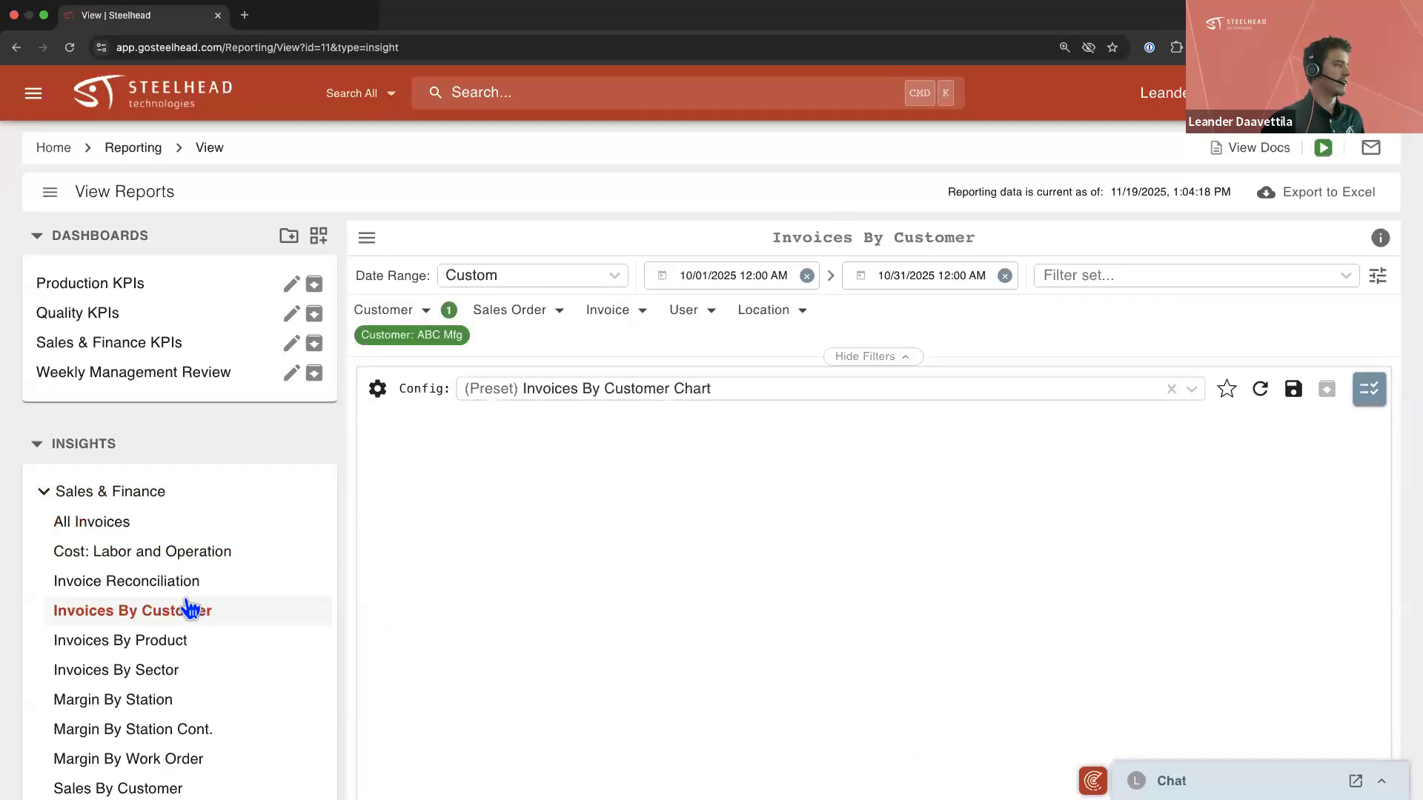
pyautogui.click(214, 651)
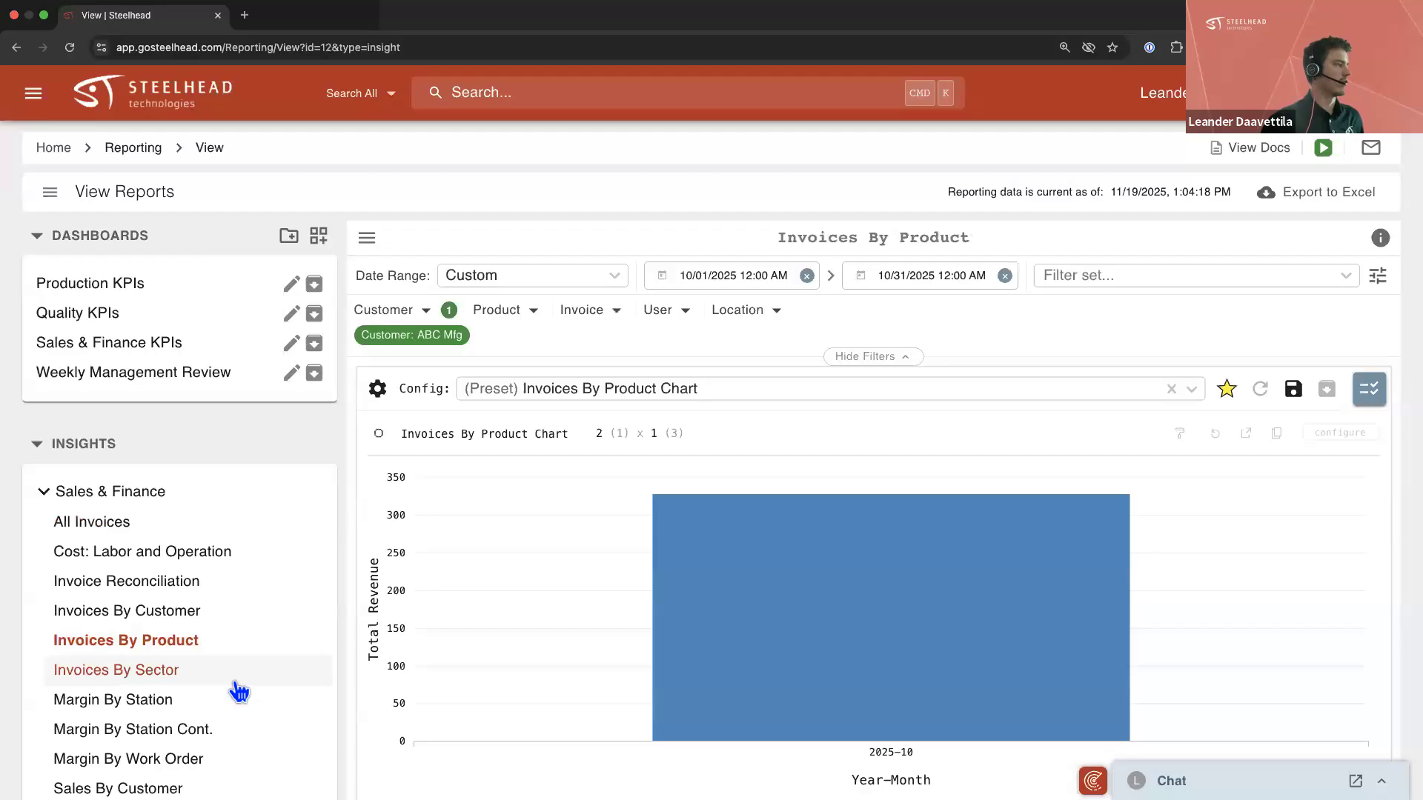
# View the Invoices By Sector insight and return to Invoices By Customer
pyautogui.click(237, 686)
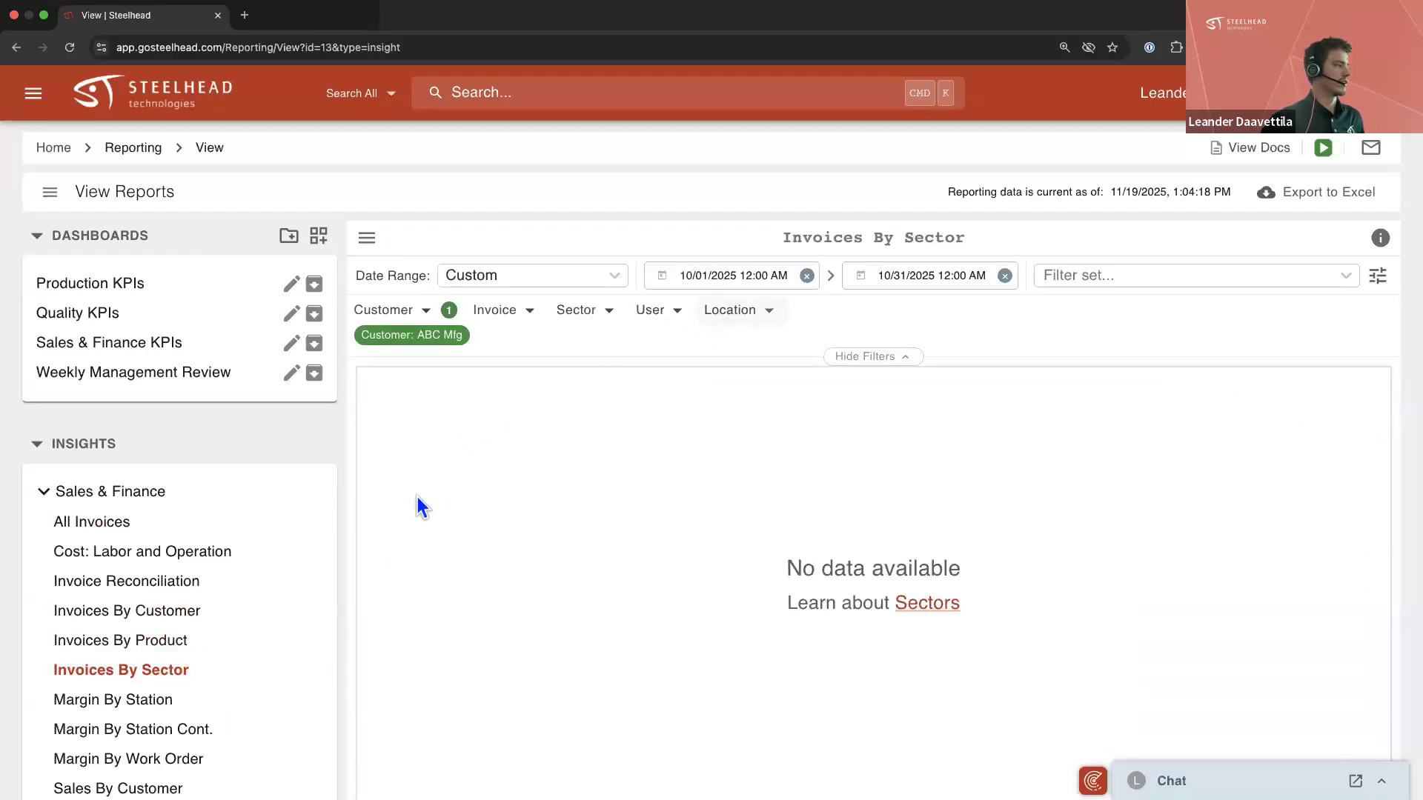
pyautogui.click(226, 618)
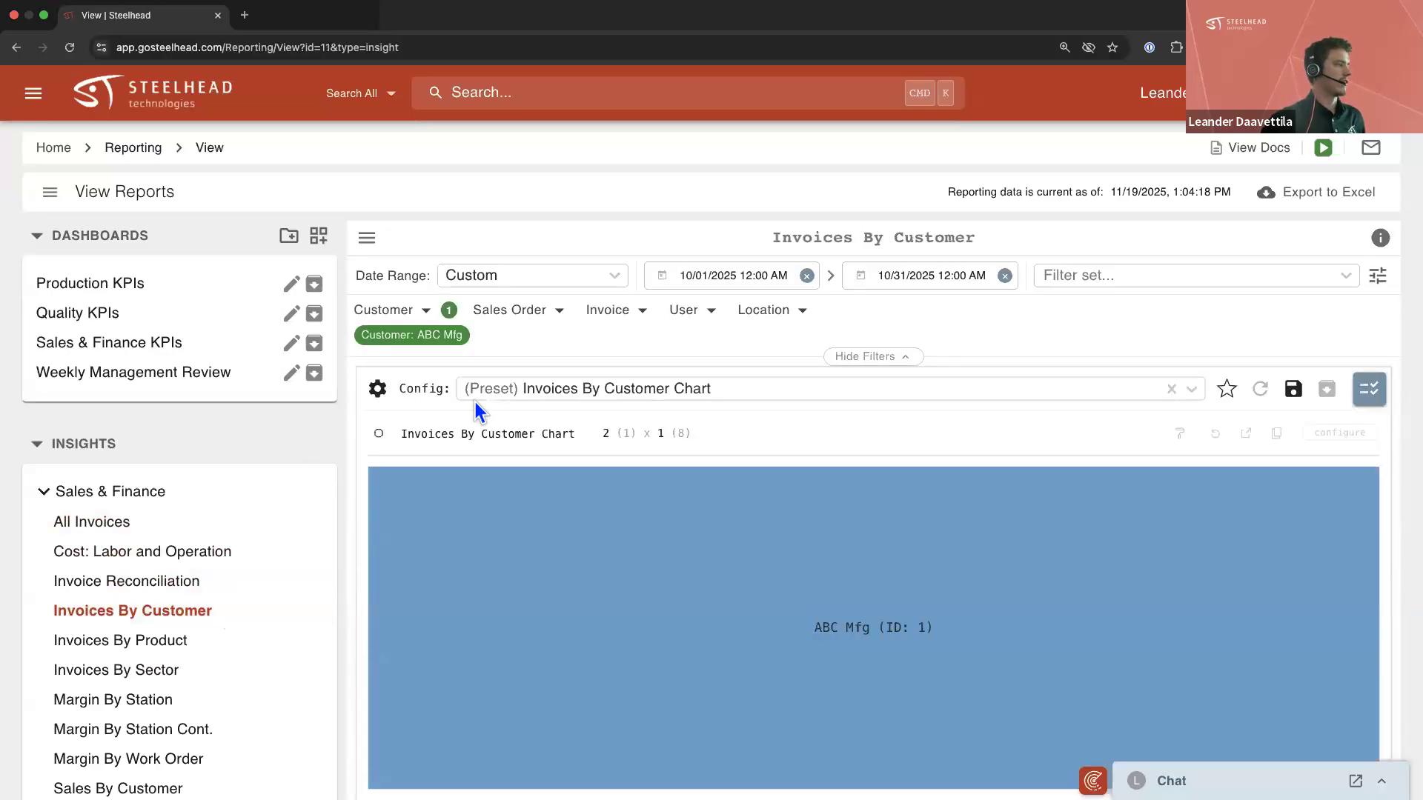
# Clear the customer filter and both the start and end dates on the Invoices By Customer insight
pyautogui.click(450, 311)
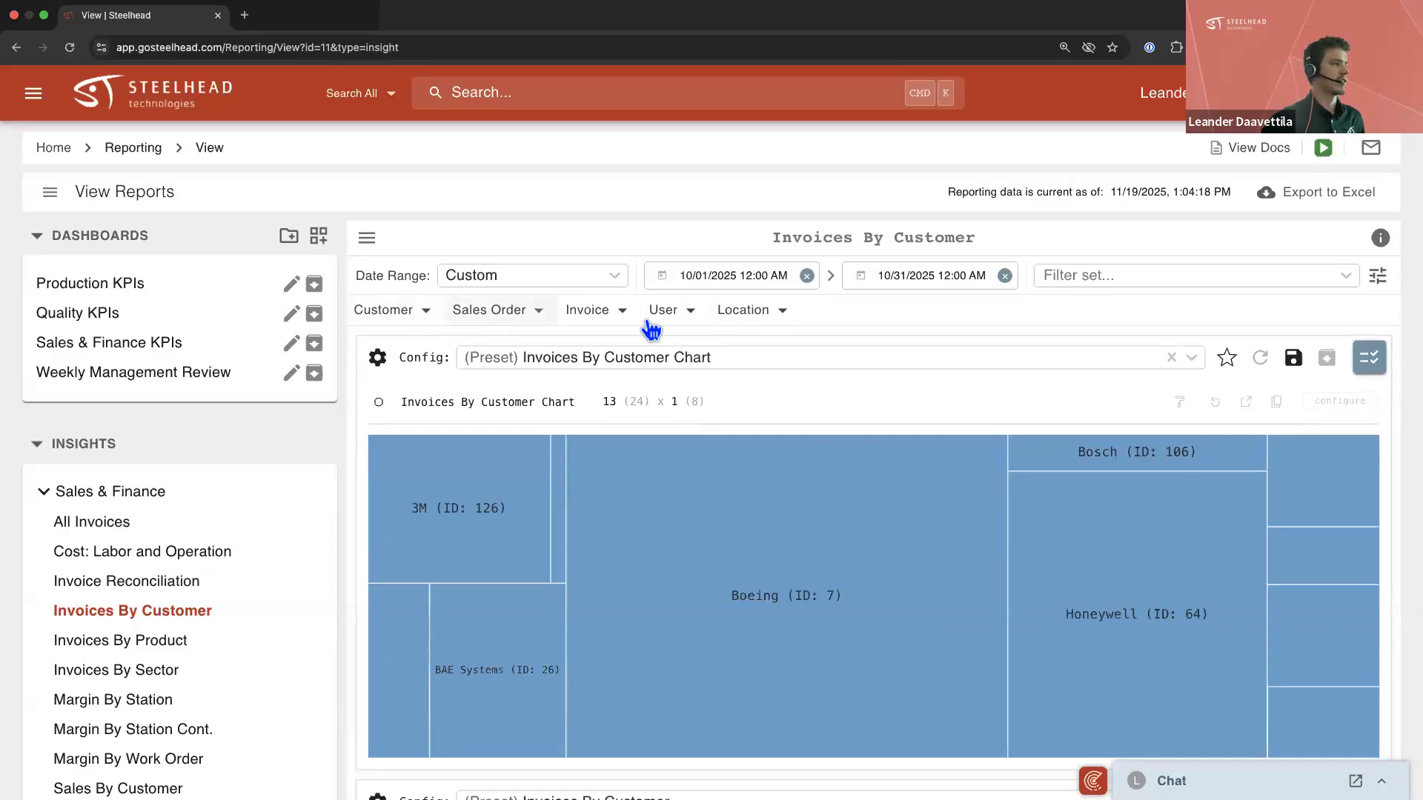
pyautogui.click(807, 276)
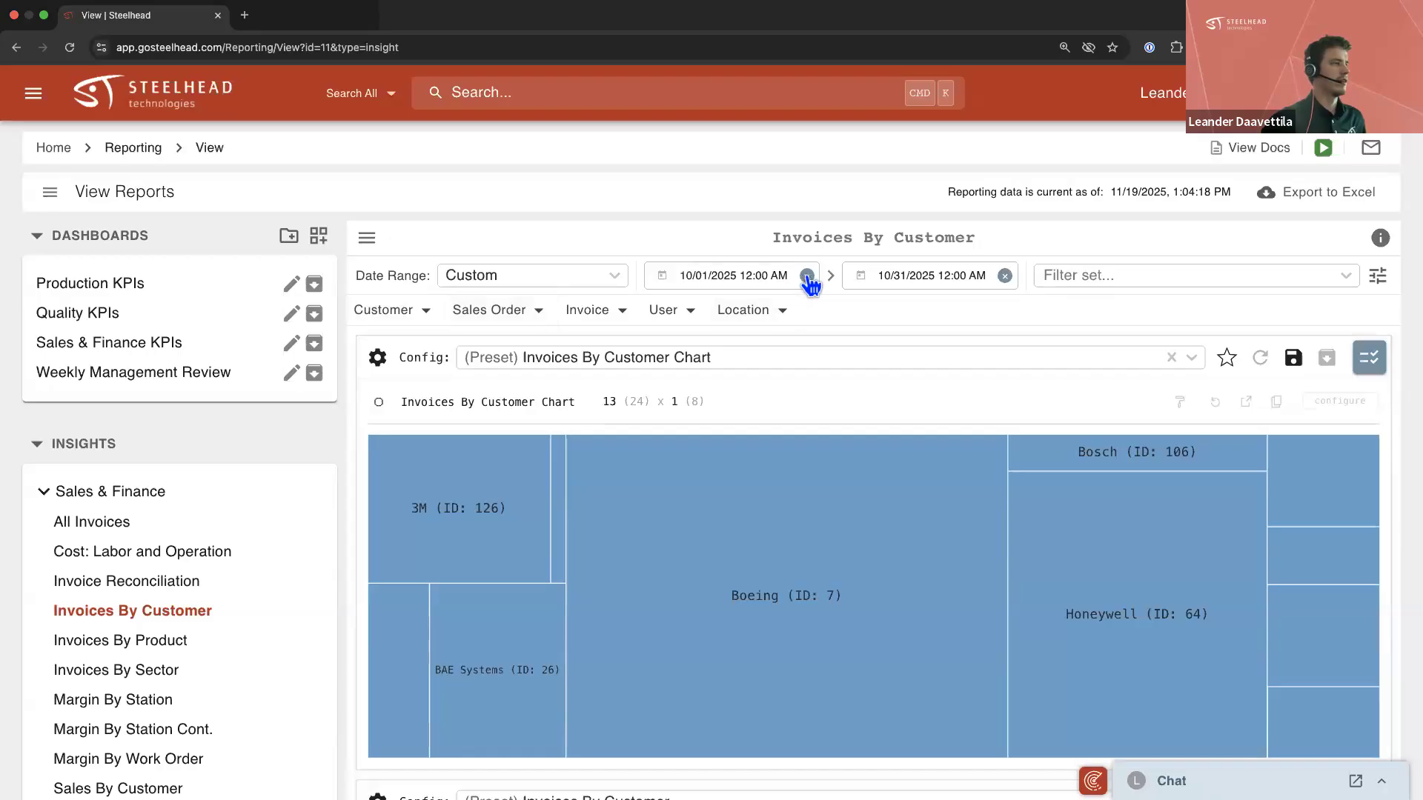
pyautogui.click(1005, 276)
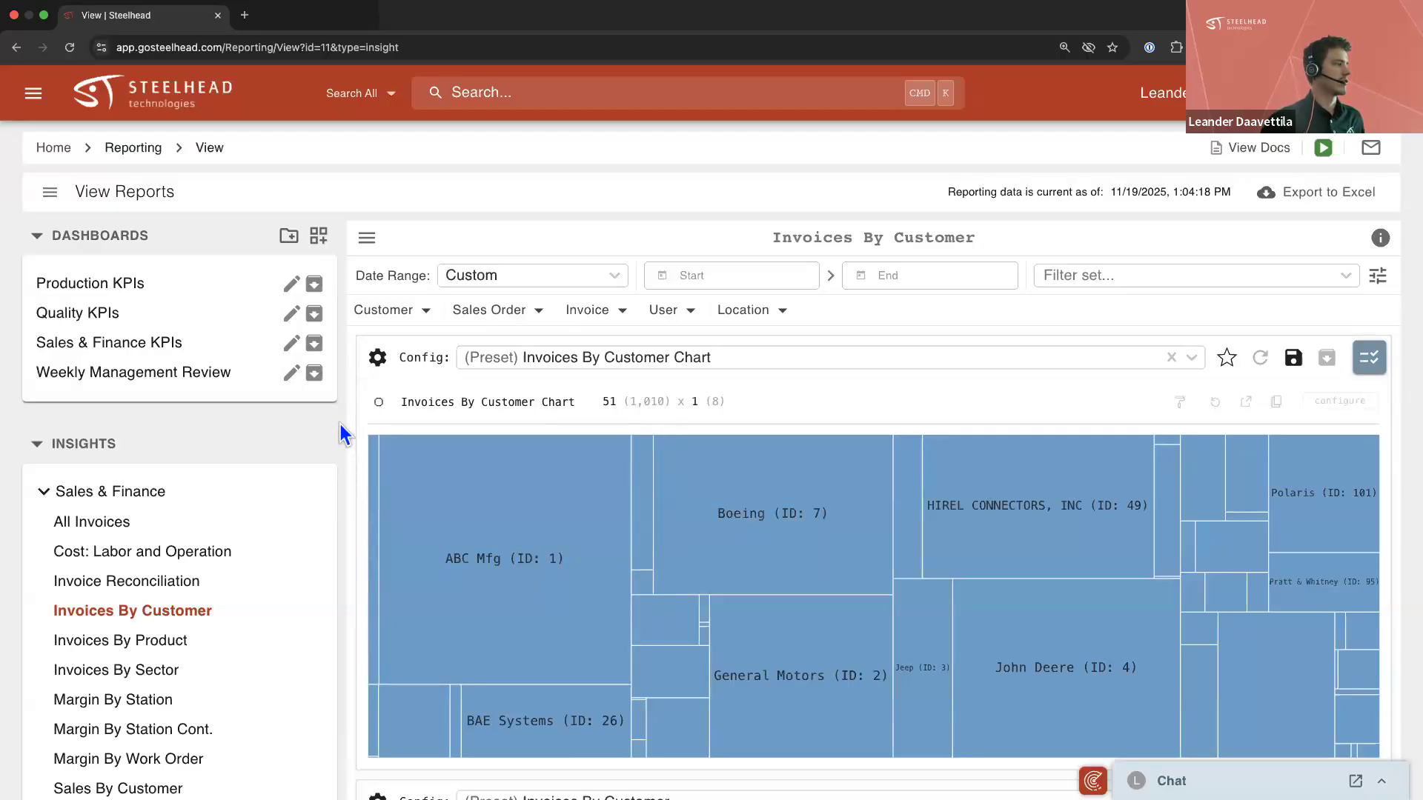
# Change the Invoices By Customer chart type to Y Bar and close its configuration
pyautogui.scroll(-2, 341, 425)
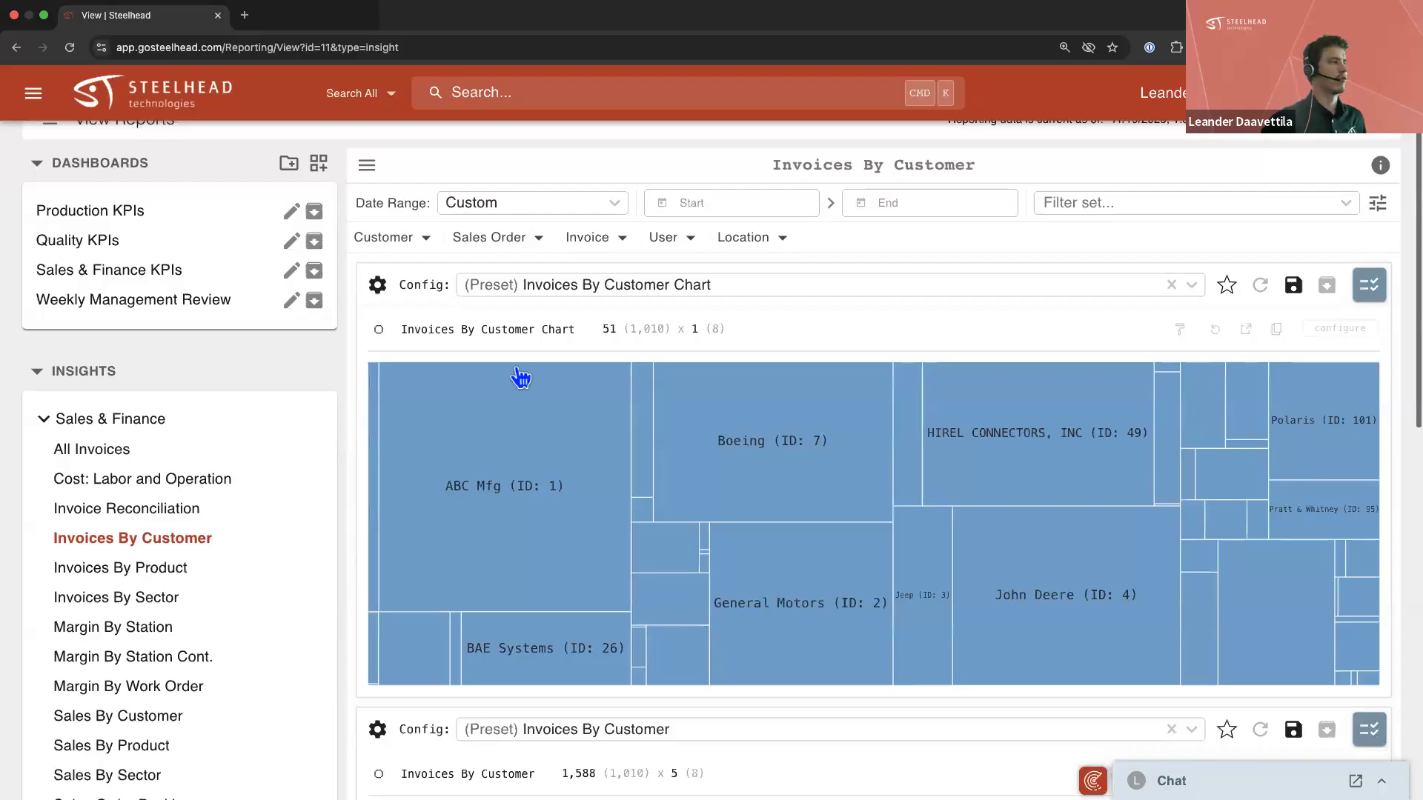
pyautogui.click(1340, 329)
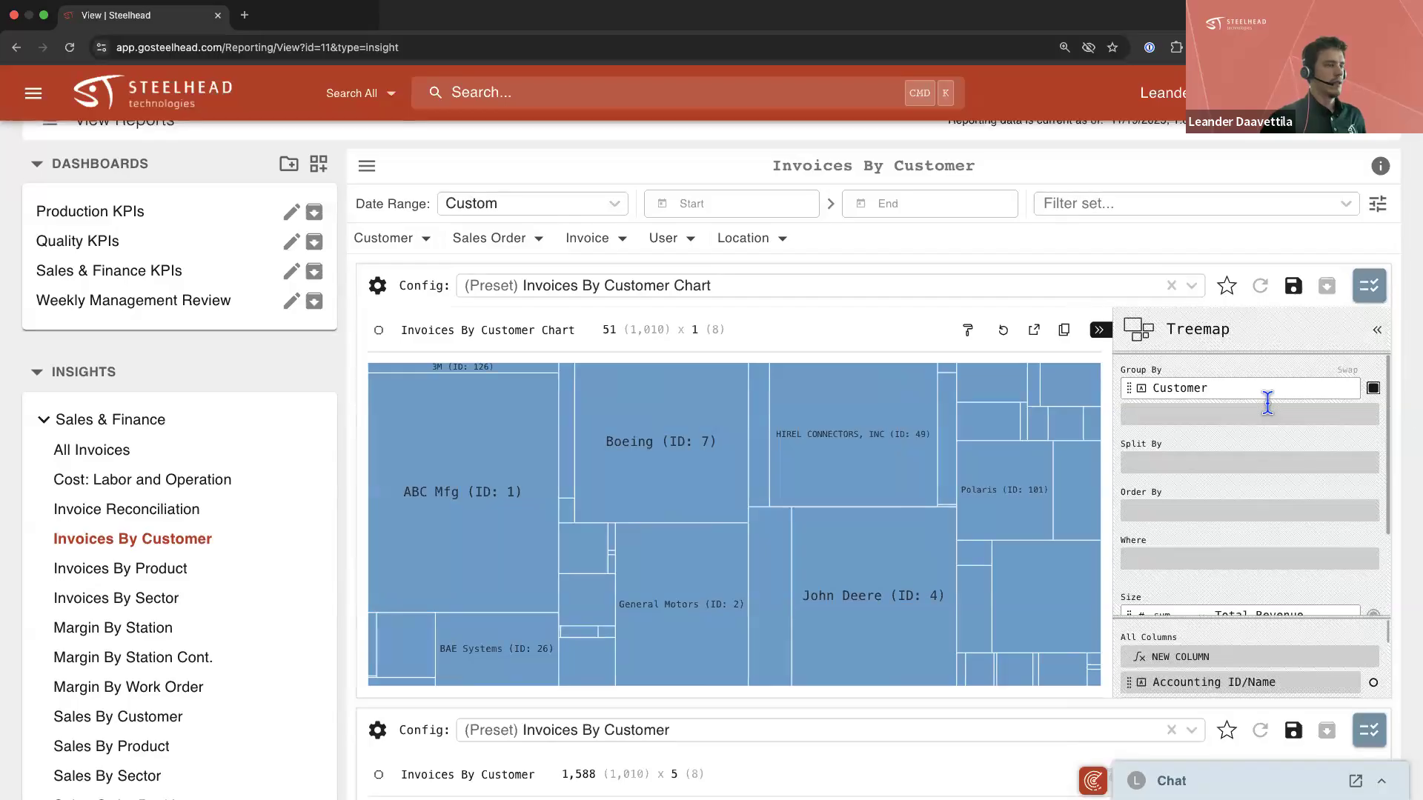
pyautogui.click(1219, 335)
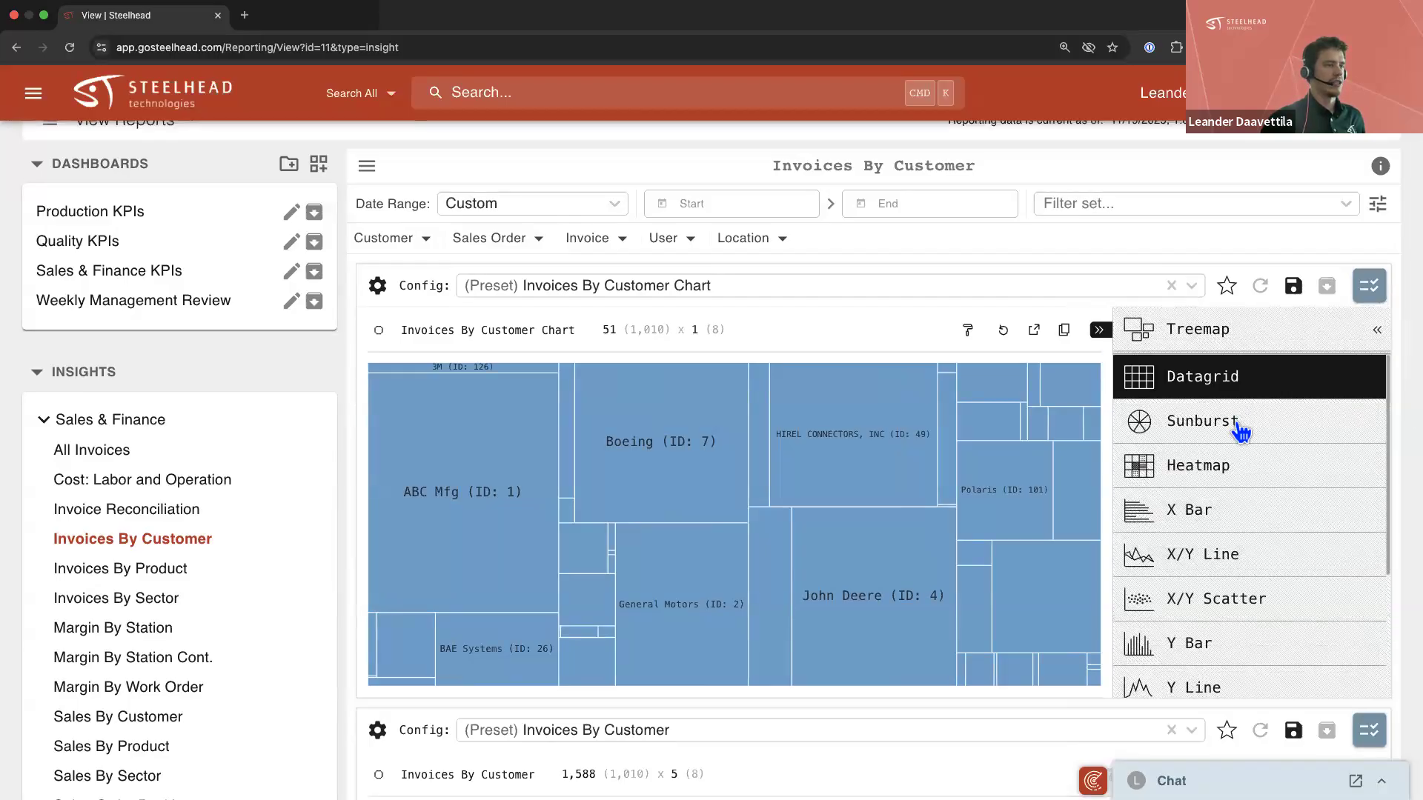
pyautogui.scroll(-1, 1286, 522)
pyautogui.click(1247, 539)
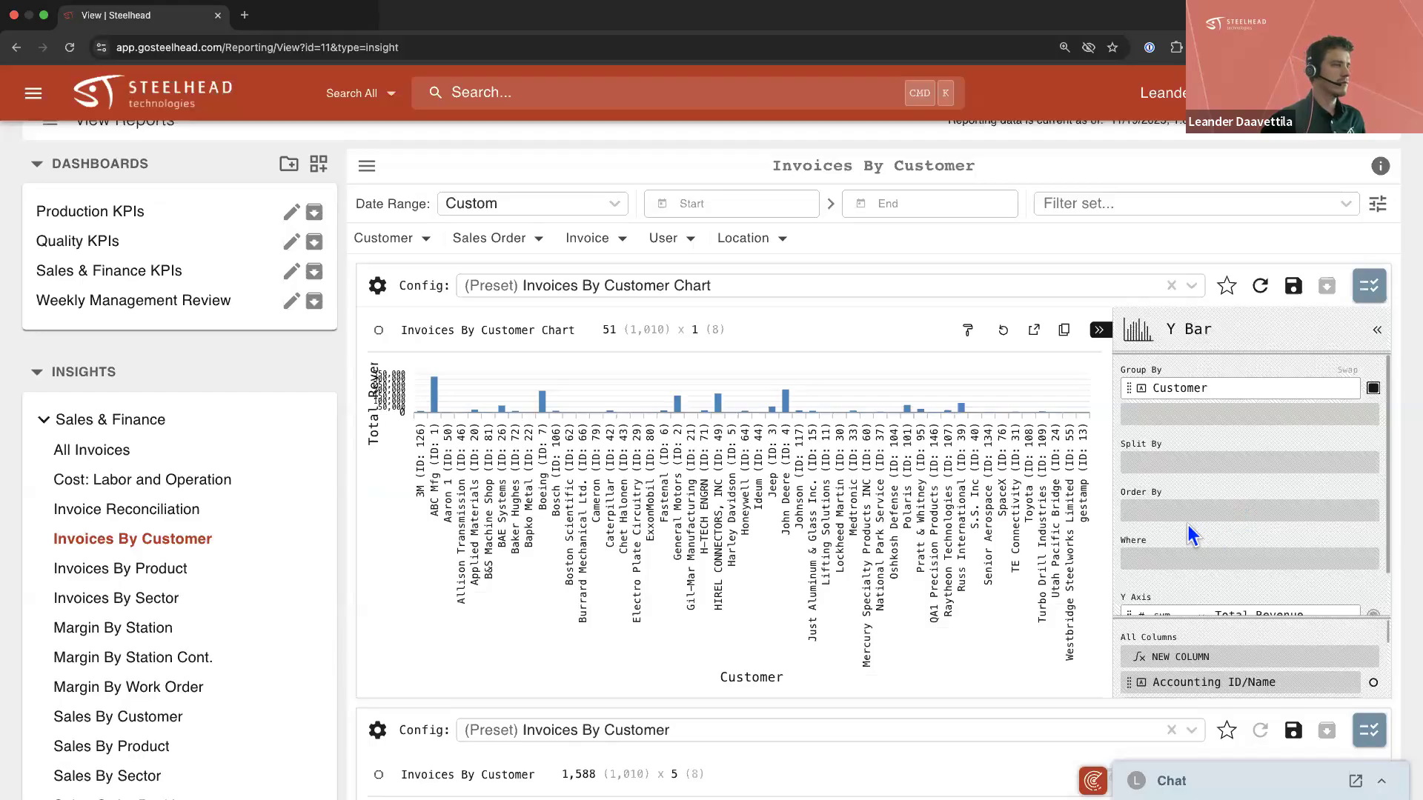
pyautogui.click(1101, 330)
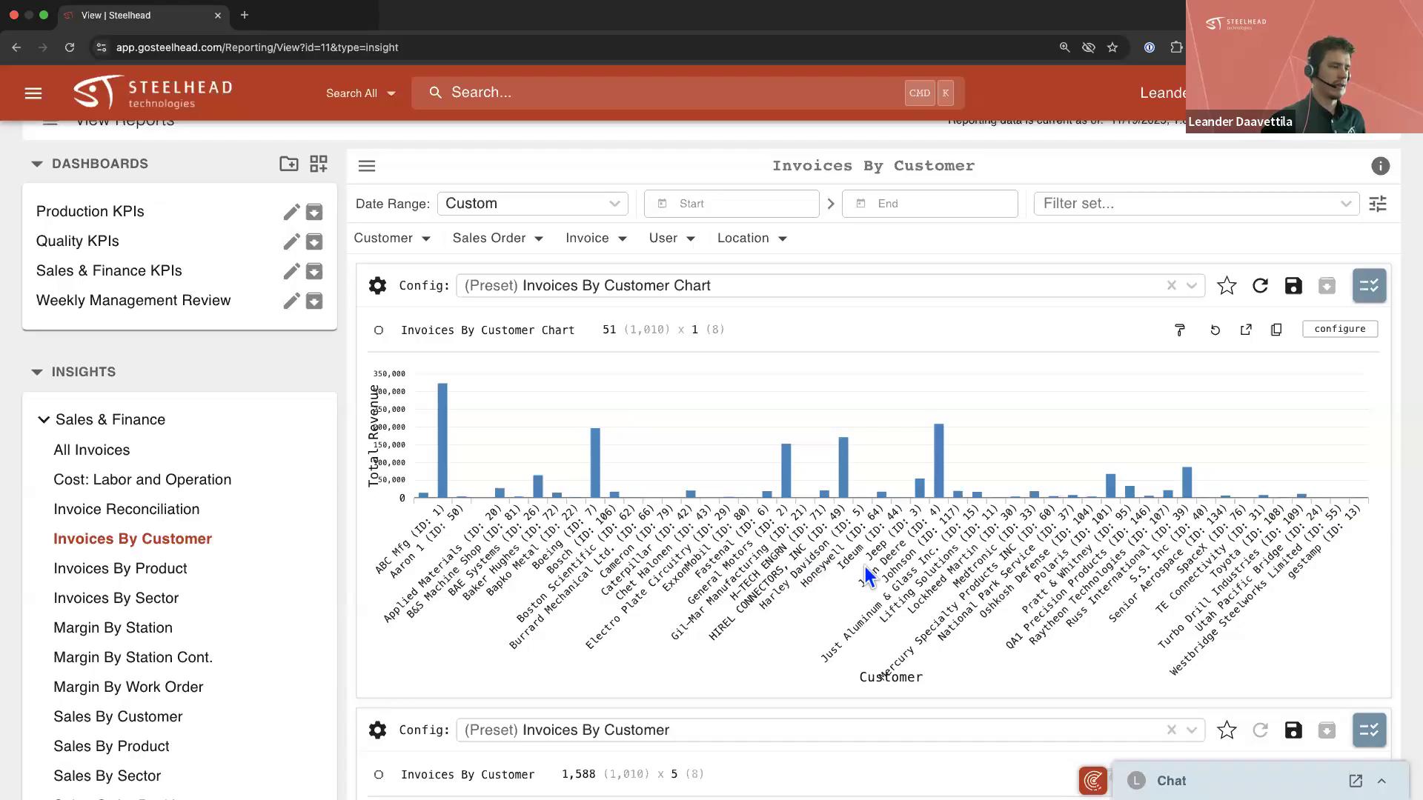
# Reopen the chart's configuration, order it by Customer, and cycle the sort direction, ending on descending
pyautogui.click(1358, 337)
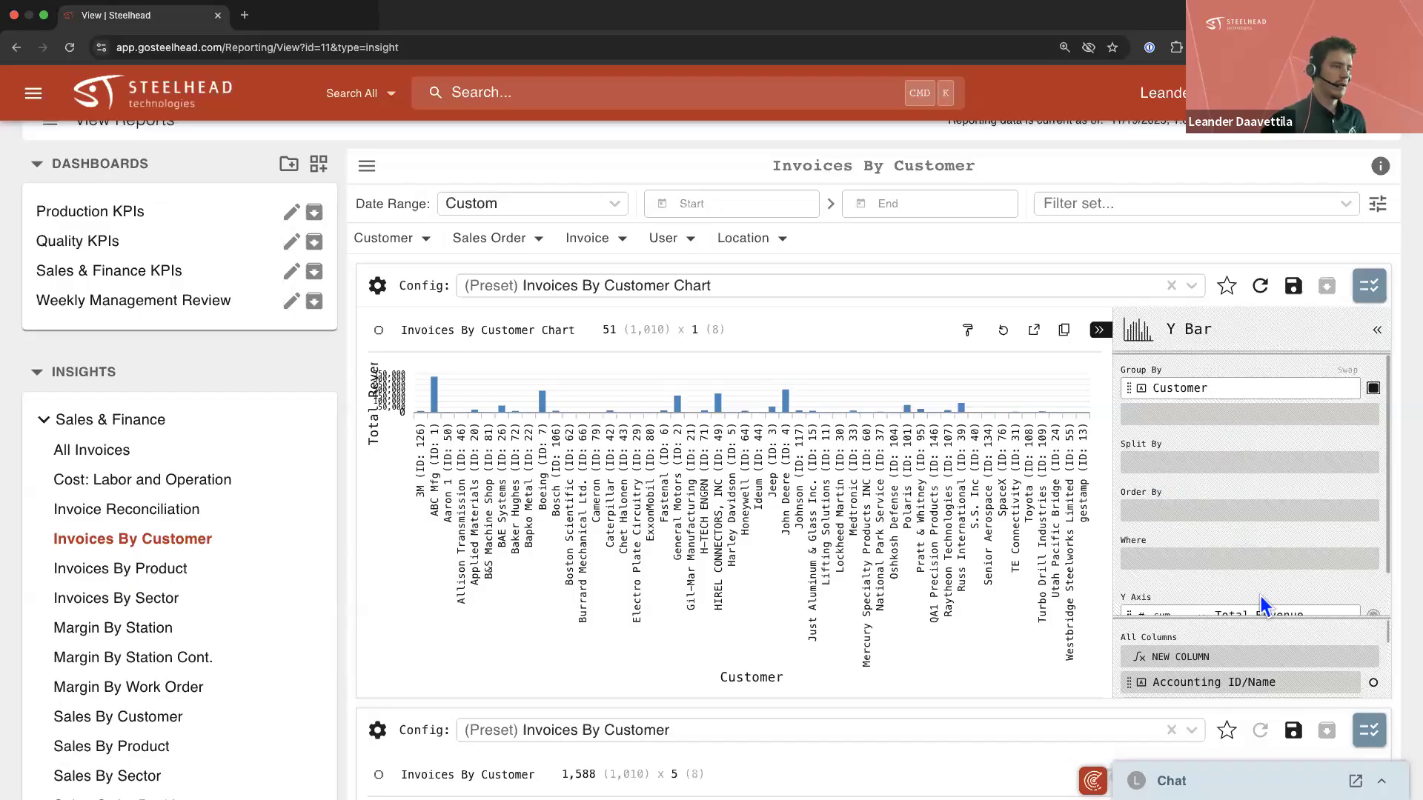
pyautogui.moveTo(1261, 619); pyautogui.dragTo(1269, 520)
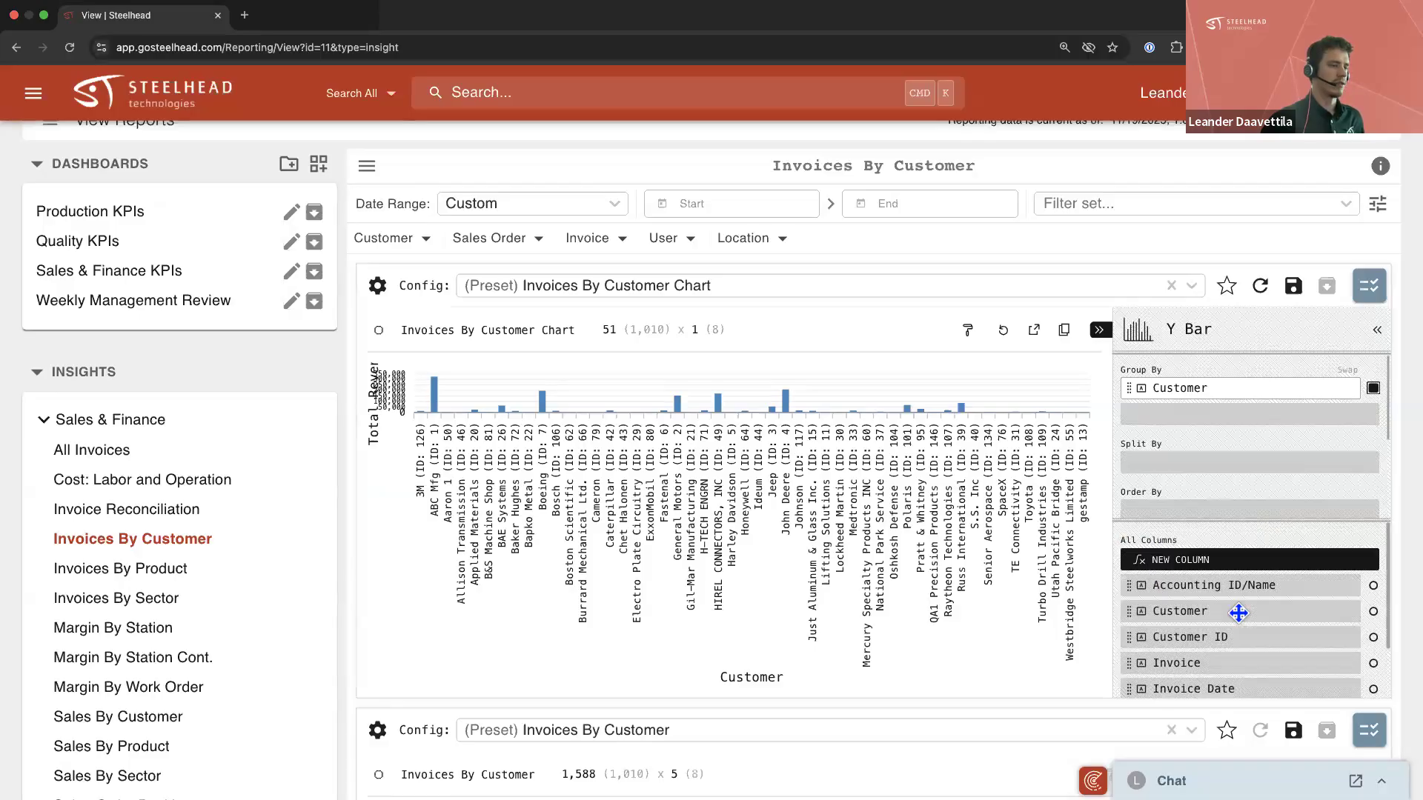
pyautogui.moveTo(1240, 616); pyautogui.dragTo(1247, 384)
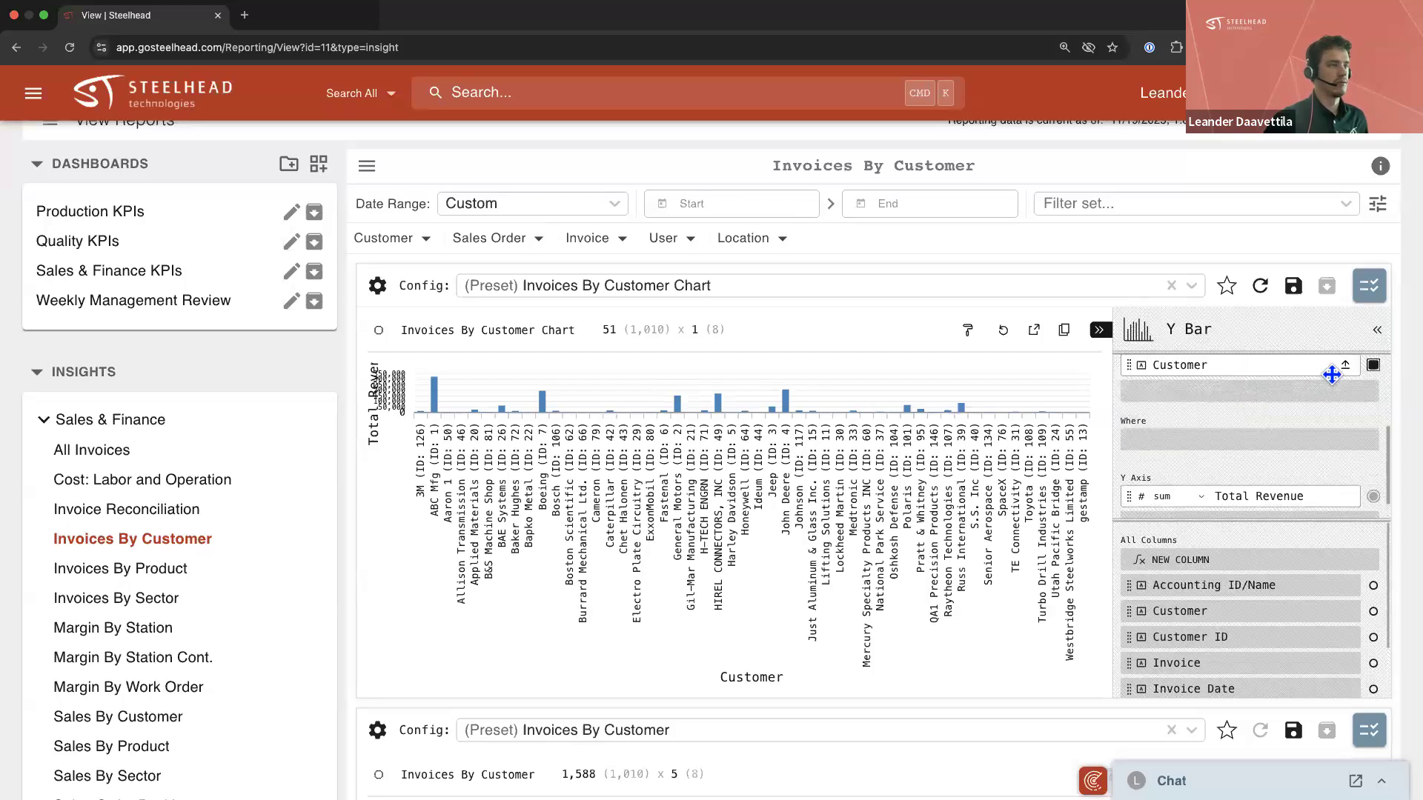
pyautogui.click(1346, 367)
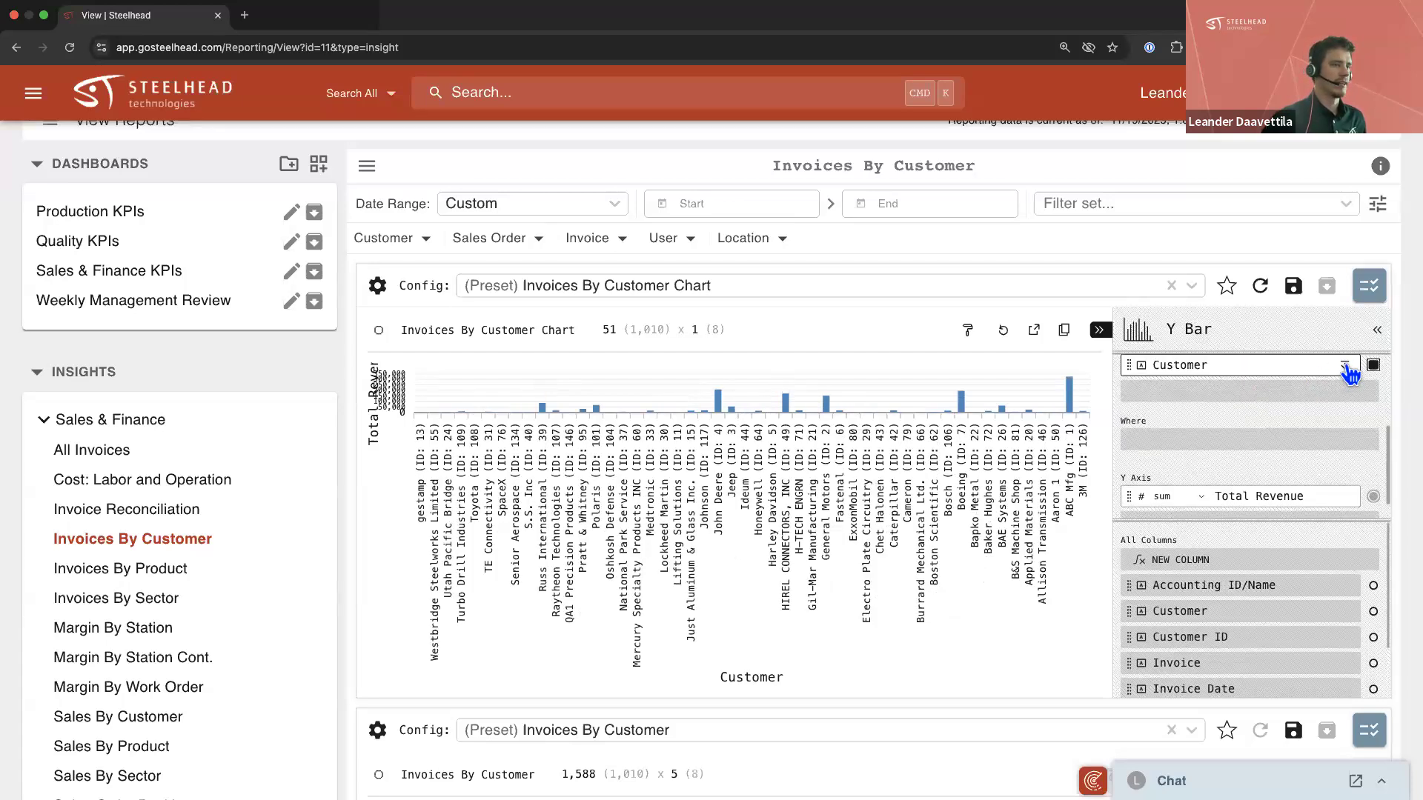
pyautogui.click(1345, 367)
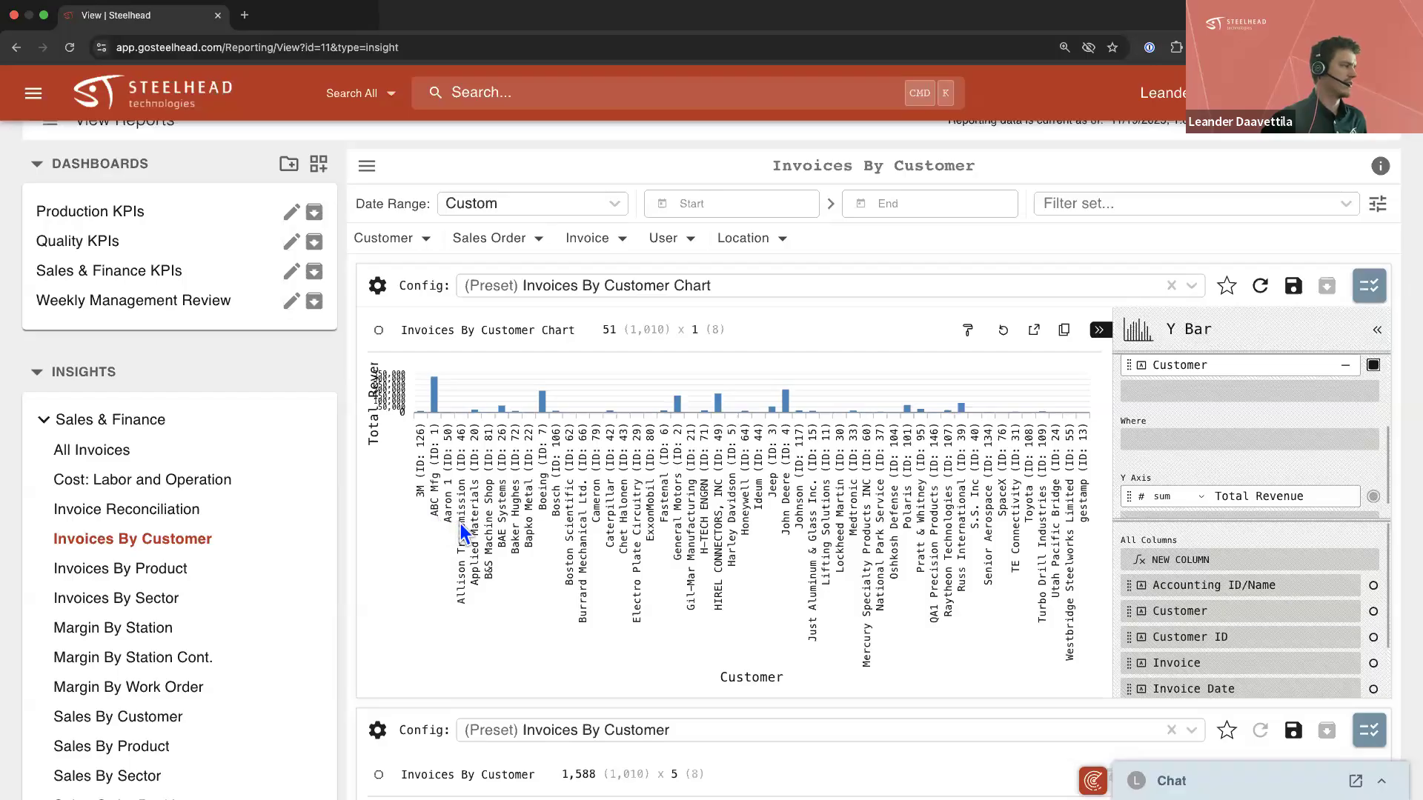
pyautogui.click(1346, 366)
pyautogui.scroll(1, 1267, 416)
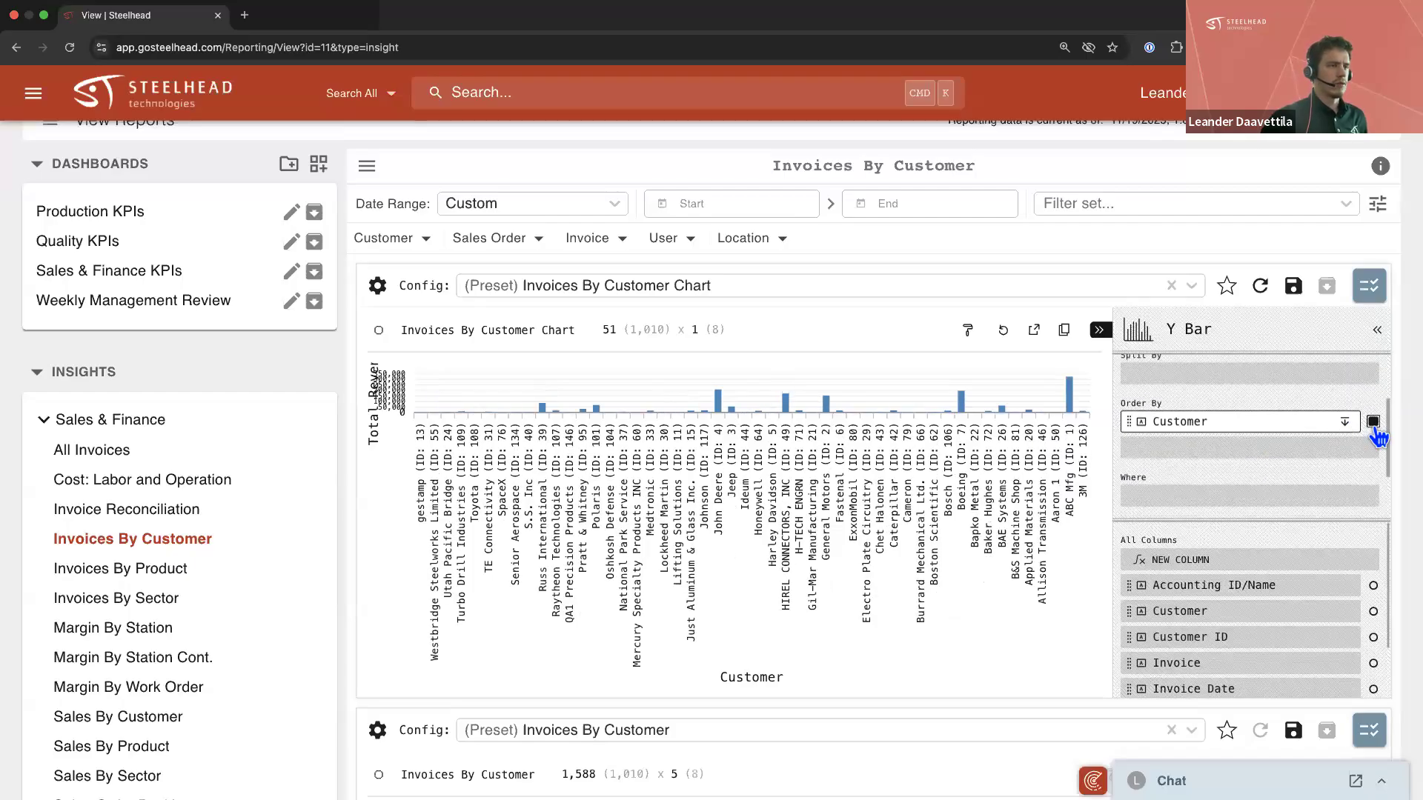
# Remove Customer from the chart's Order By setting and look over the Where and Y Axis settings
pyautogui.click(1374, 423)
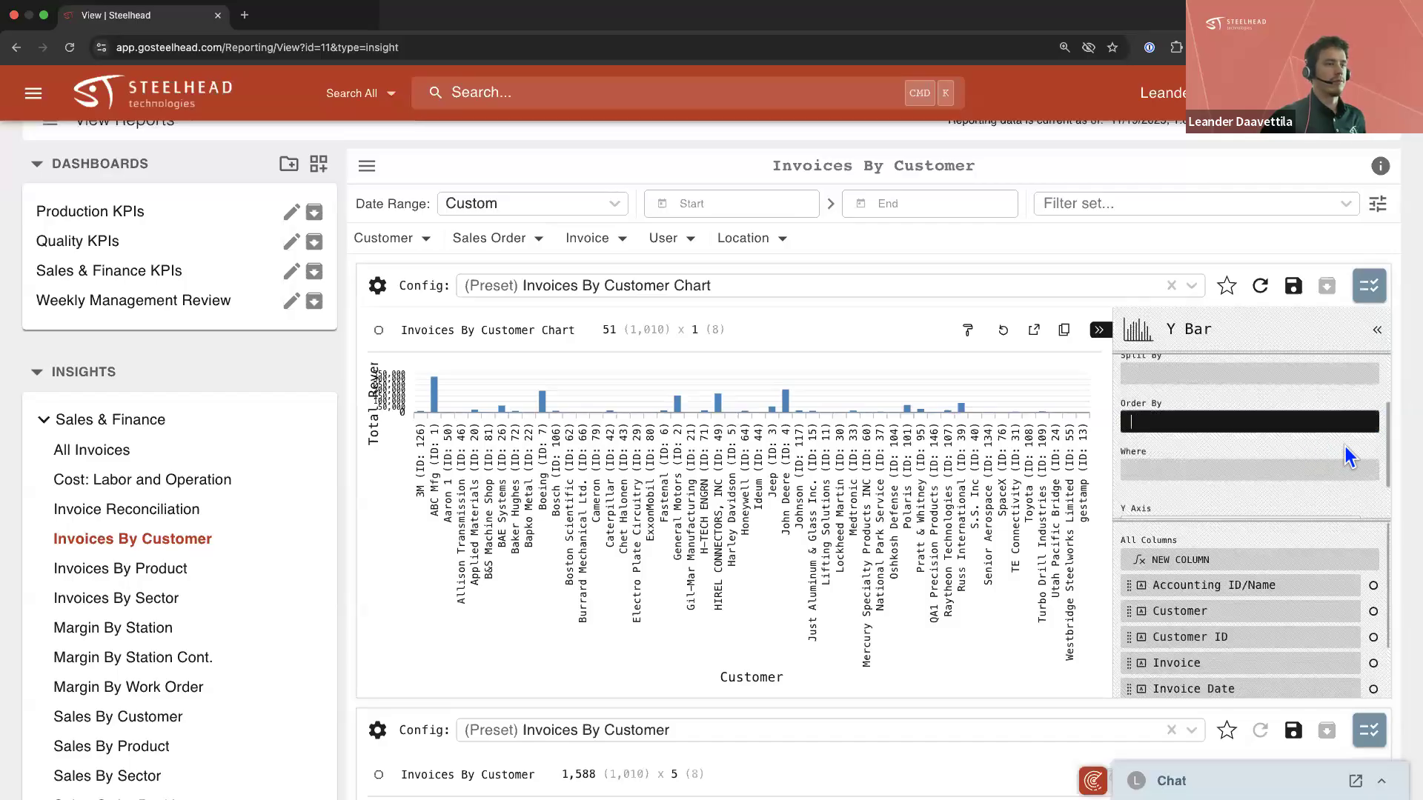
pyautogui.scroll(2, 1323, 441)
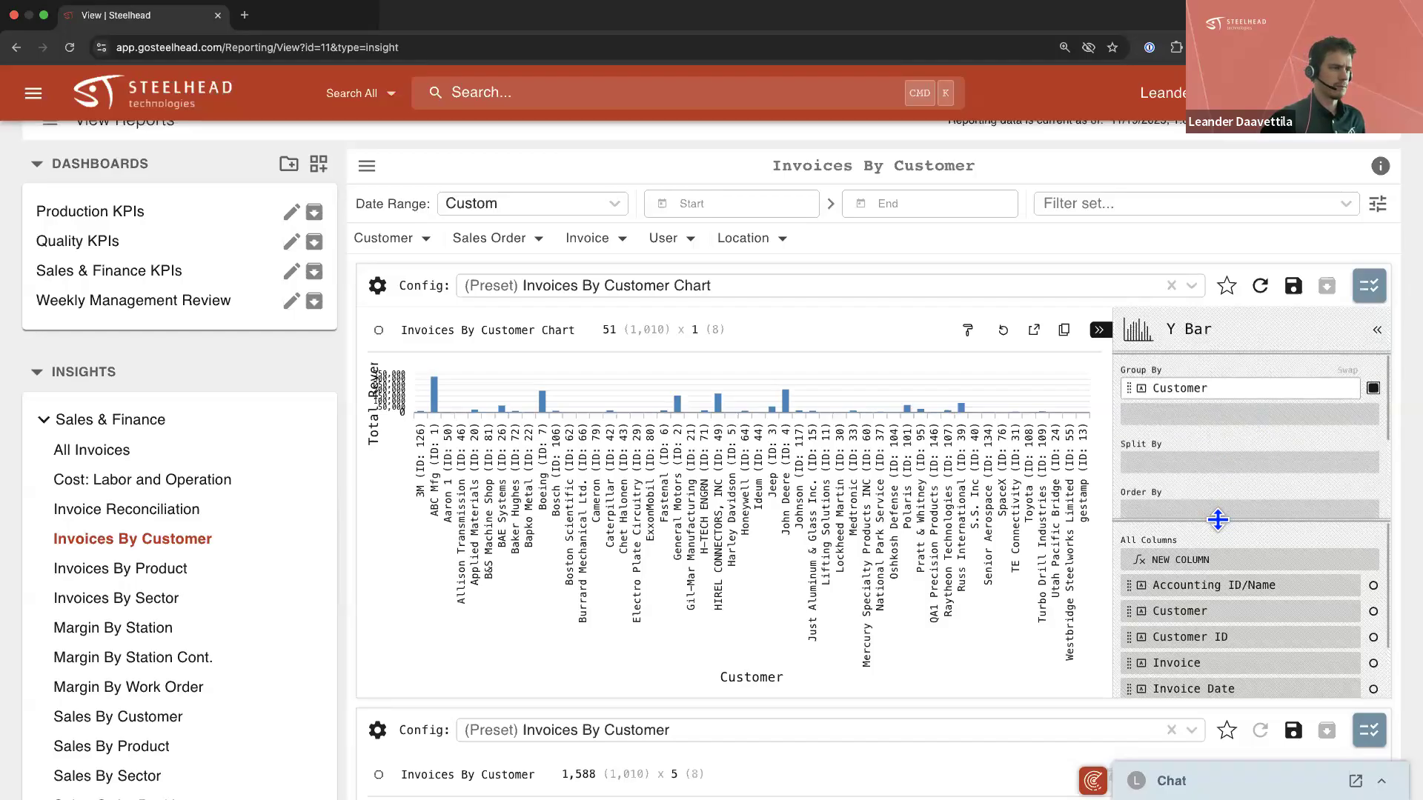
pyautogui.moveTo(1218, 520); pyautogui.dragTo(1211, 593)
pyautogui.scroll(-2, 1247, 486)
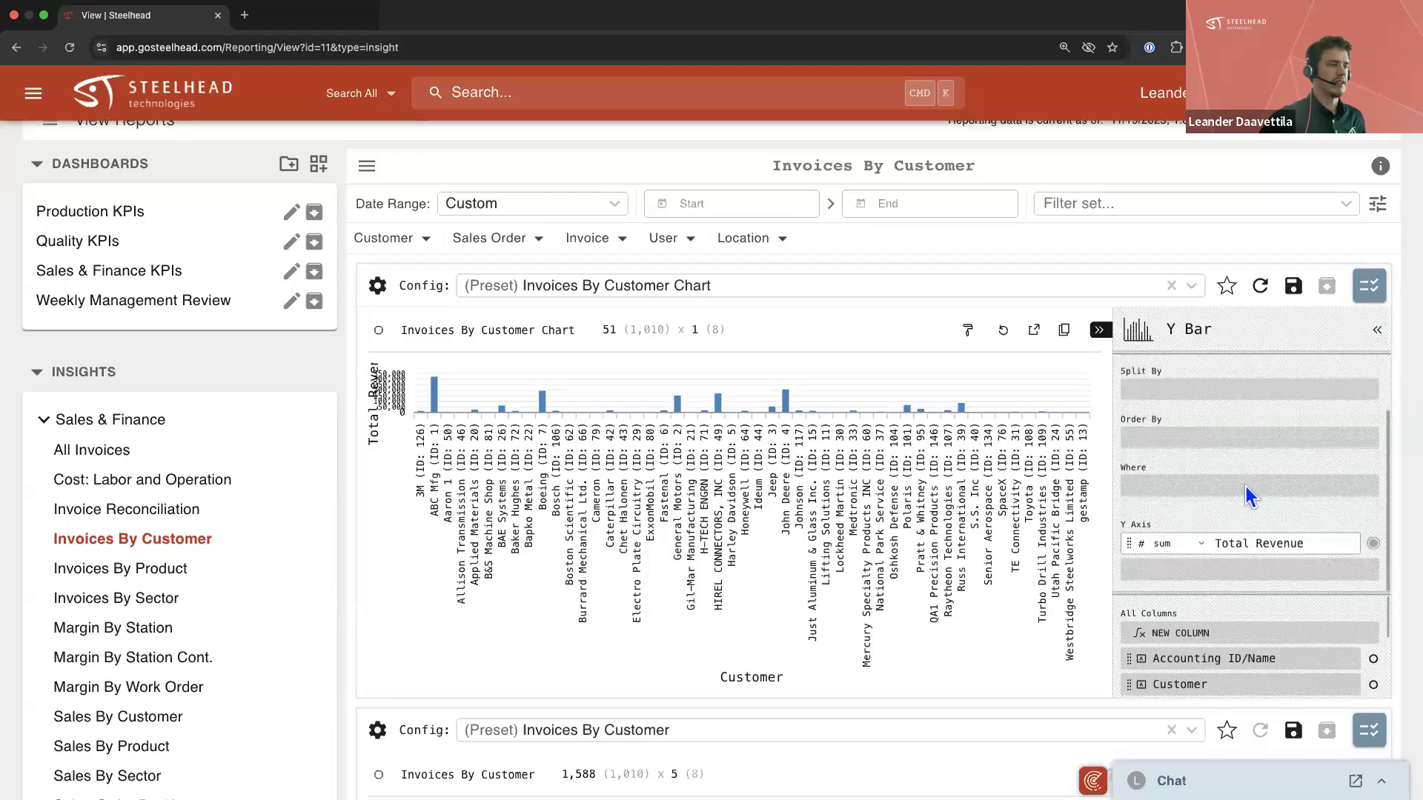
pyautogui.scroll(-1, 1247, 483)
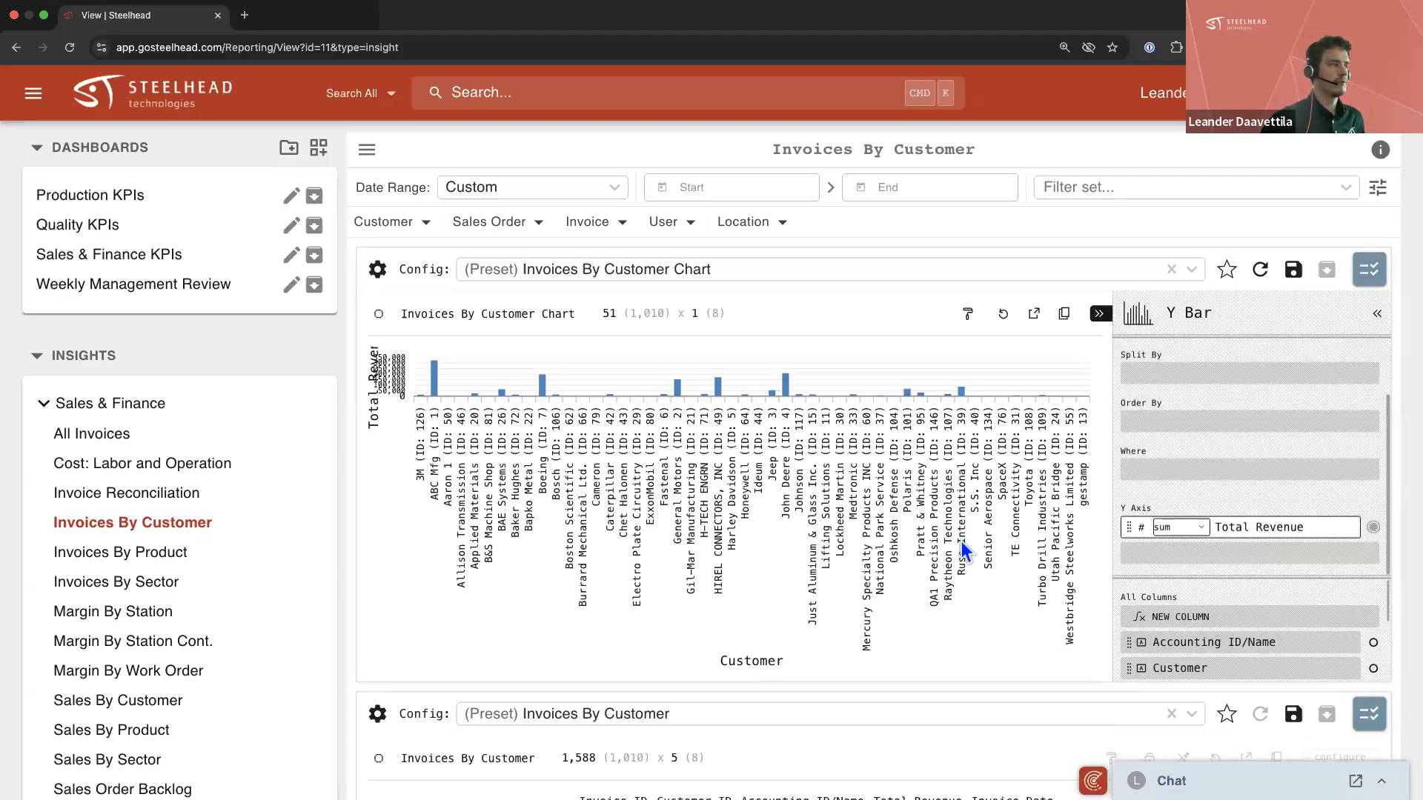
# Collapse the line items under each 3M invoice in the Invoices By Customer table, then collapse and re-expand the 3M group
pyautogui.scroll(-5, 349, 546)
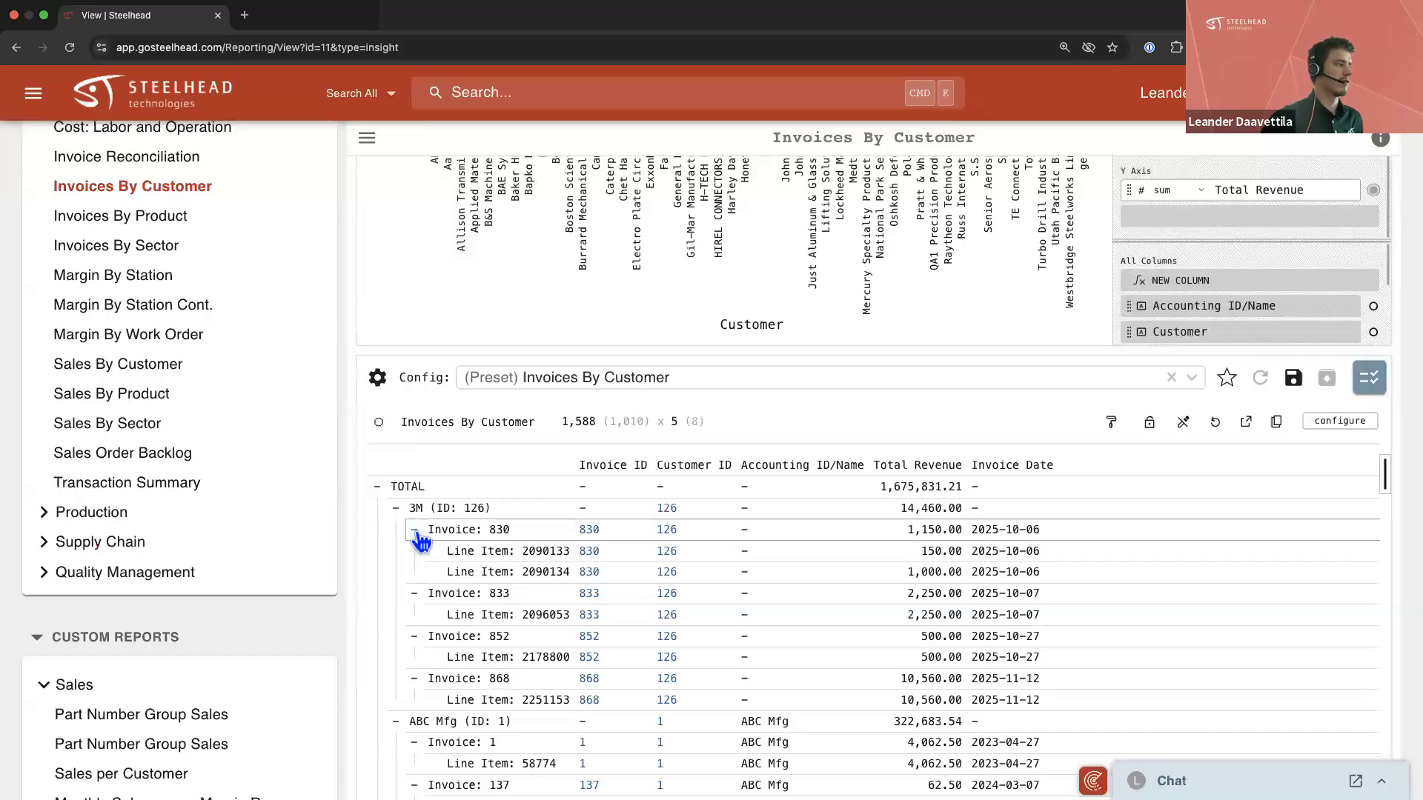
pyautogui.click(414, 531)
pyautogui.click(414, 552)
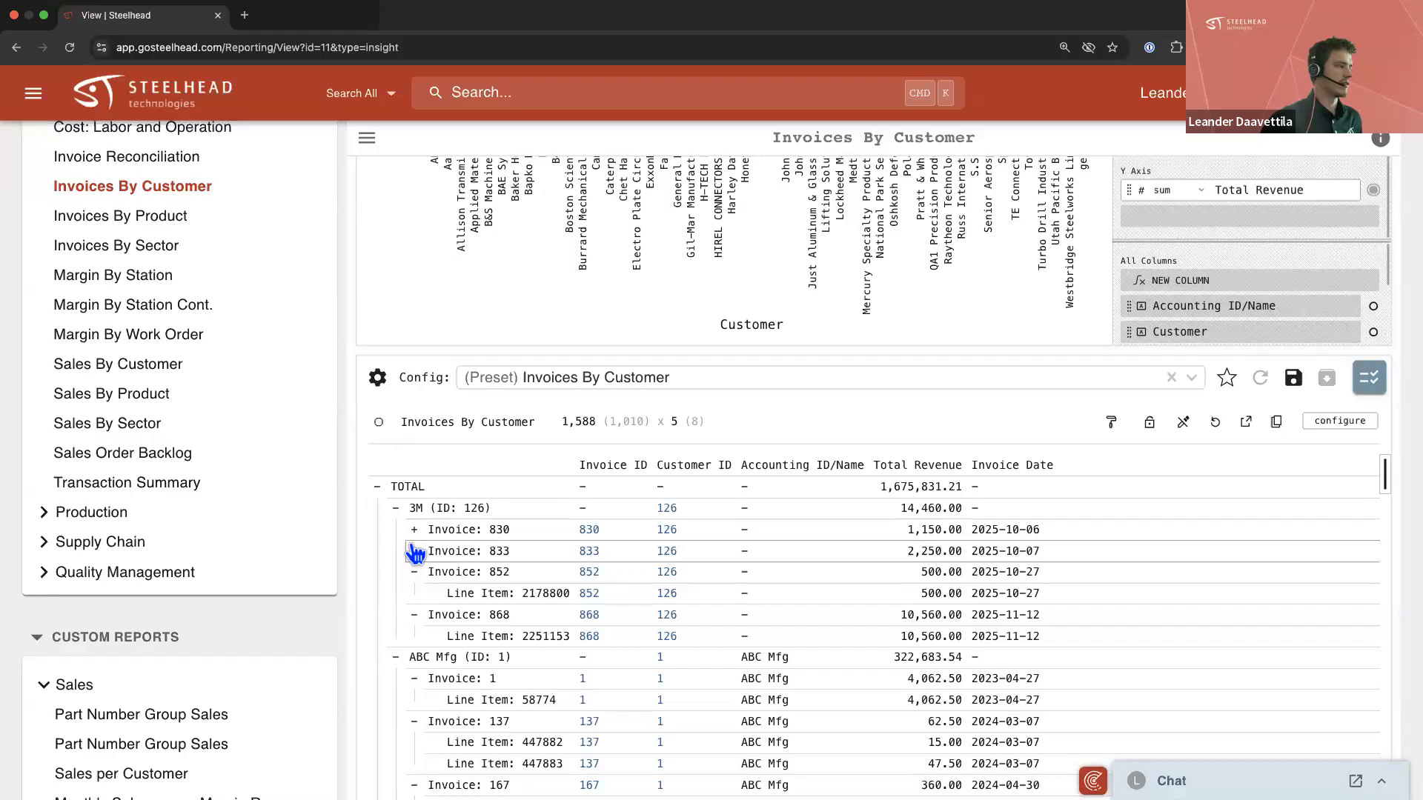
pyautogui.click(417, 573)
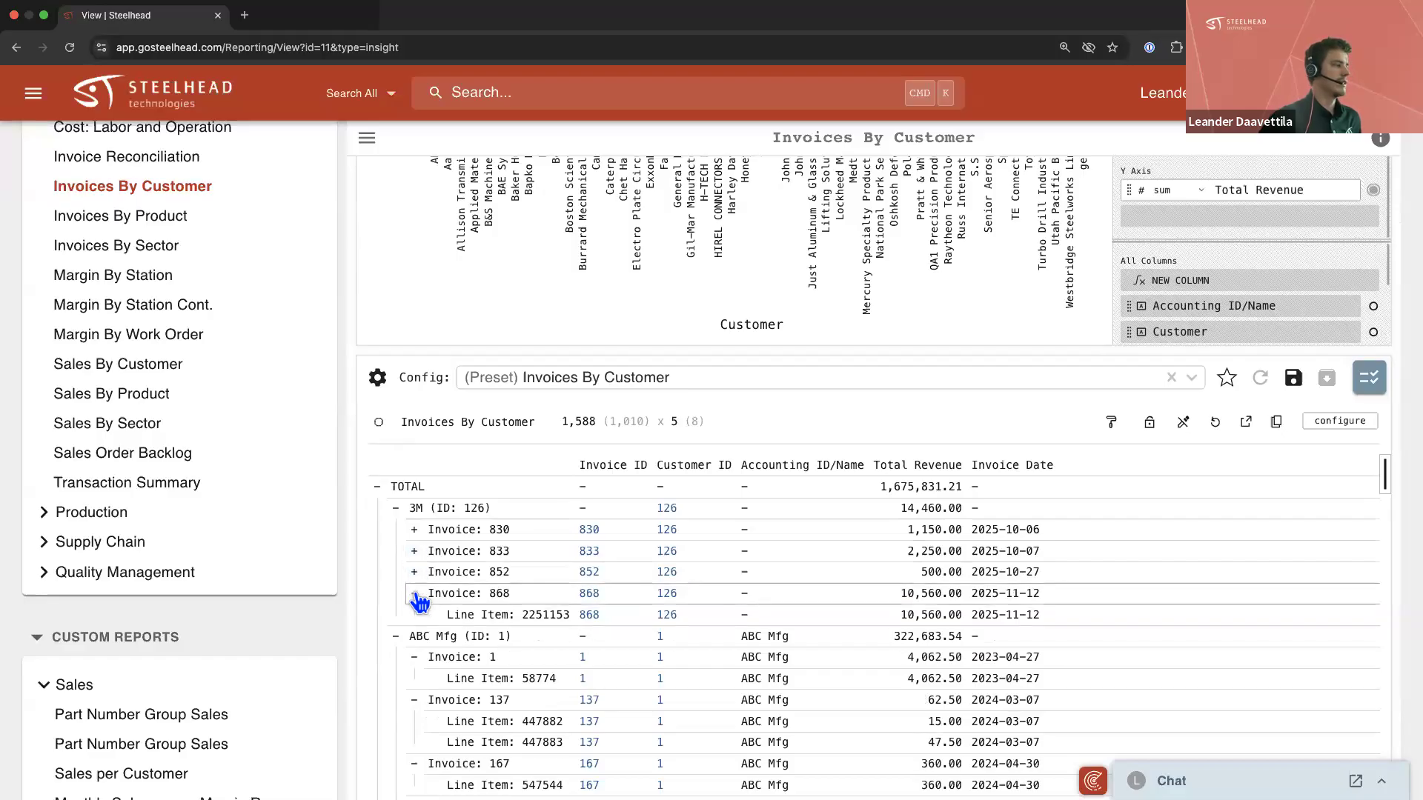
pyautogui.click(414, 594)
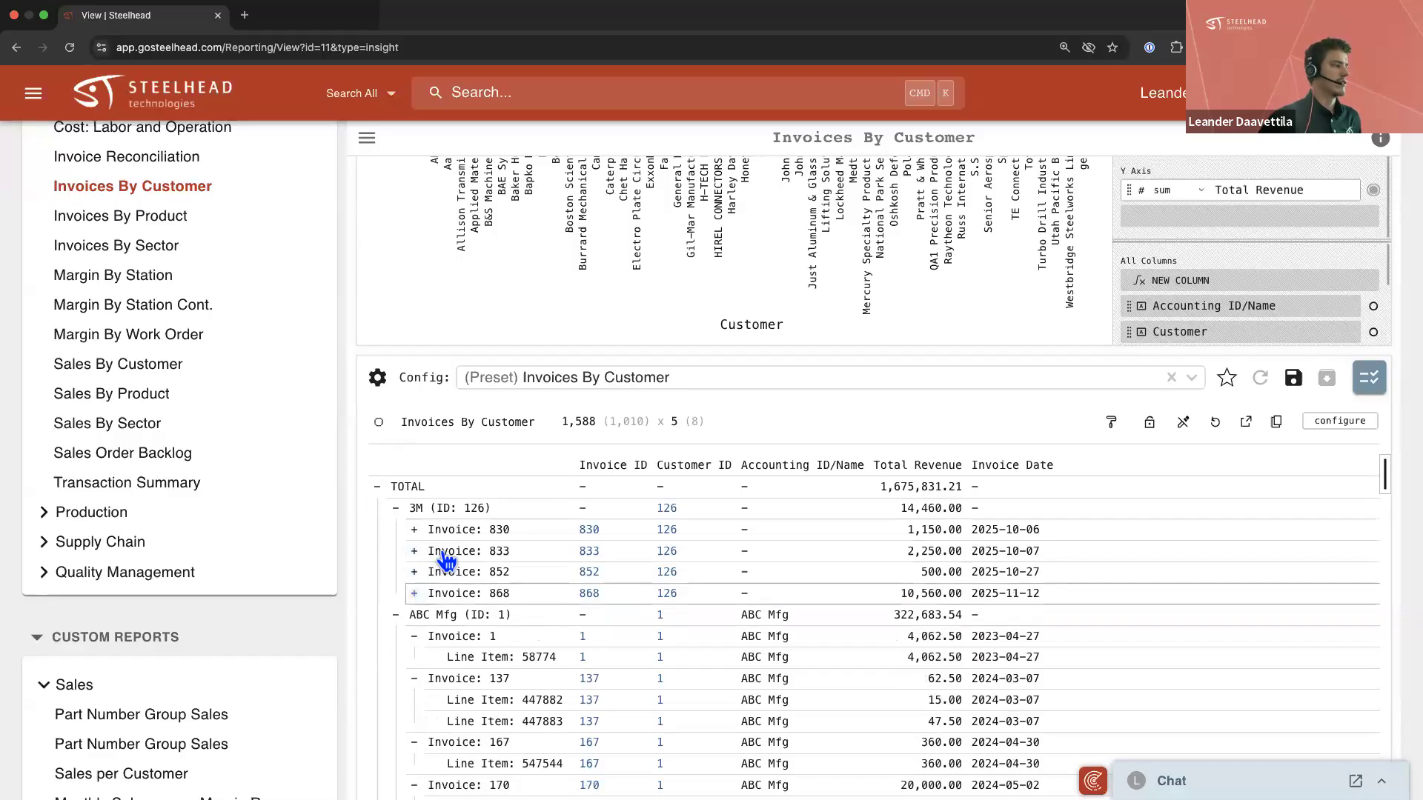
pyautogui.click(397, 510)
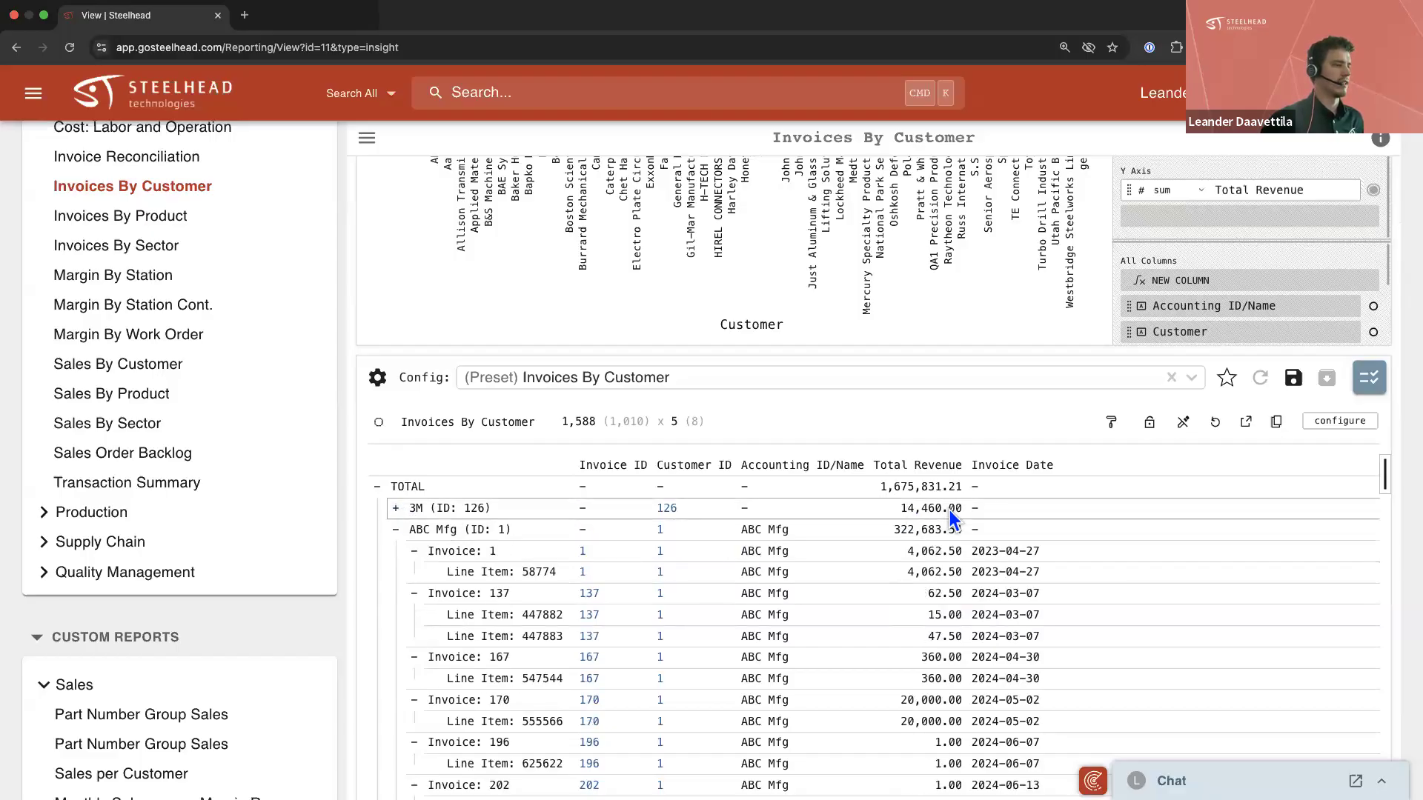
pyautogui.click(396, 508)
# Return to the Invoices By Customer chart and hide the report list to widen it
pyautogui.scroll(1, 1057, 416)
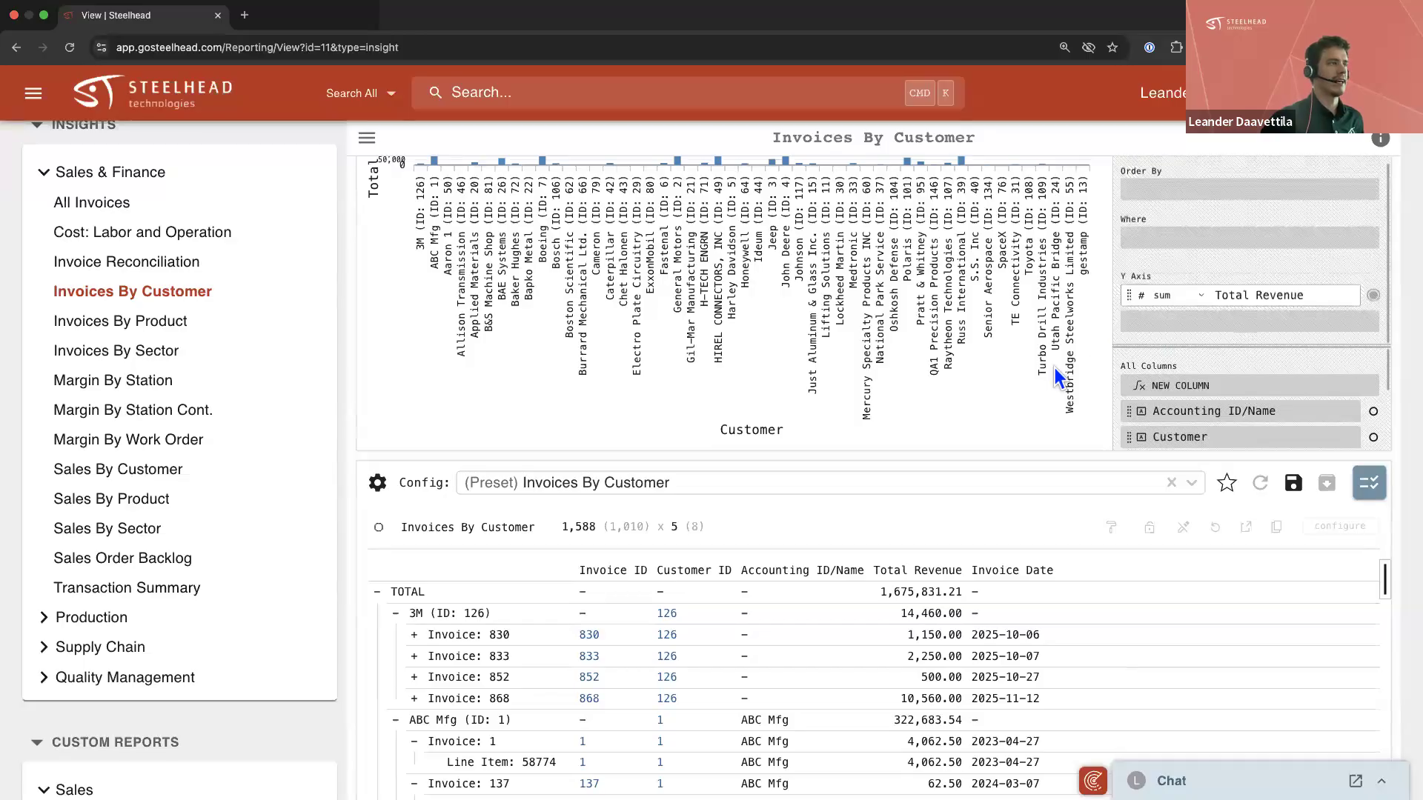
pyautogui.scroll(3, 1055, 370)
pyautogui.scroll(1, 1056, 370)
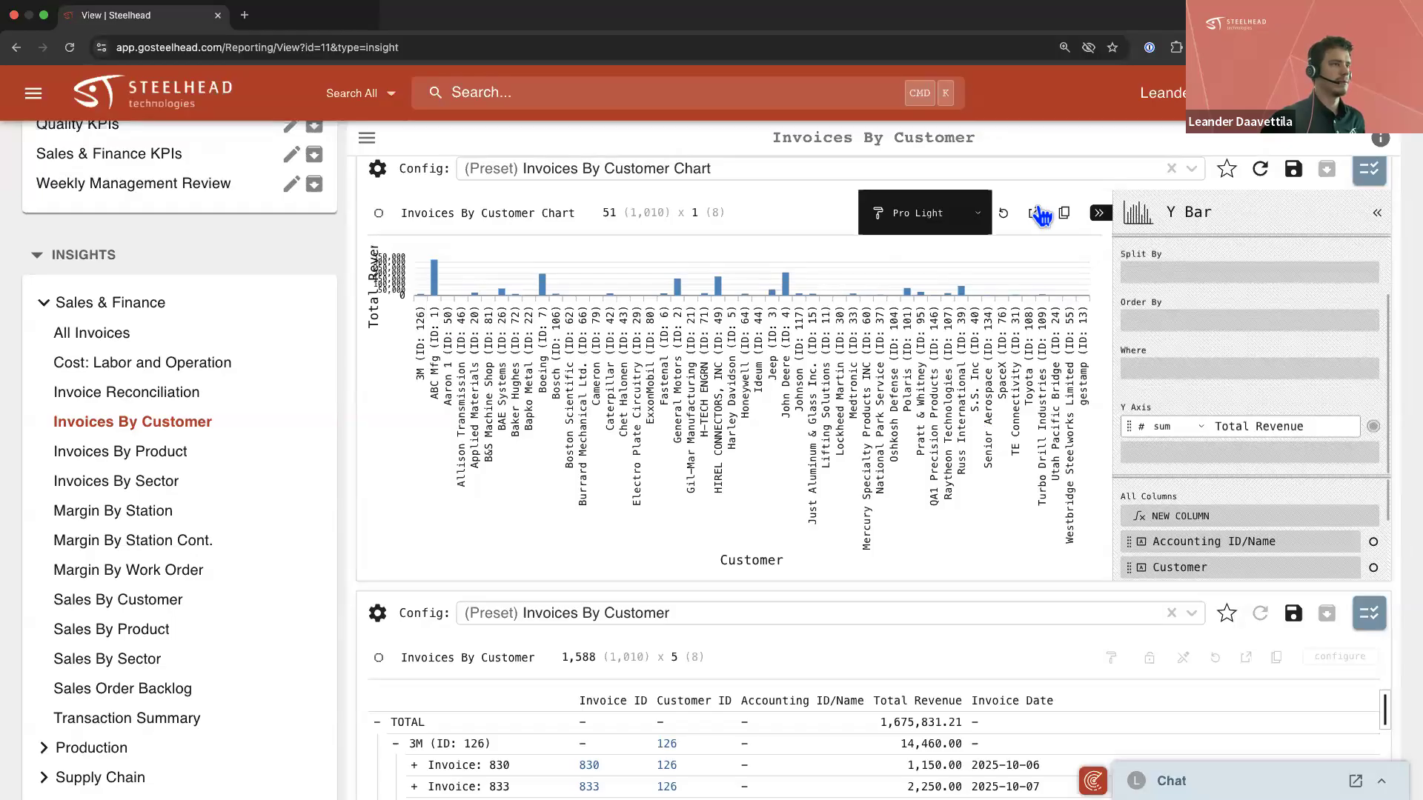
pyautogui.scroll(2, 575, 317)
pyautogui.click(366, 137)
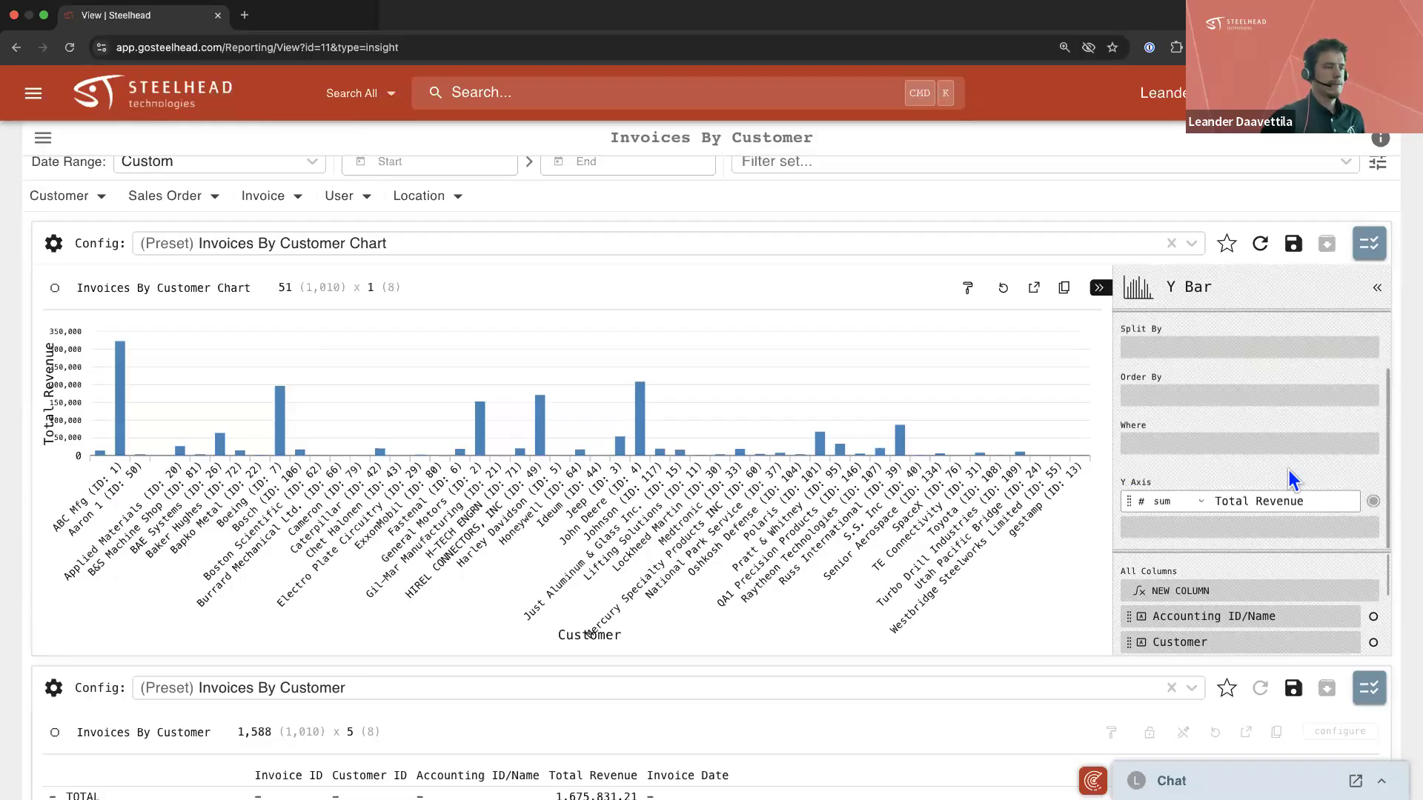
# Enlarge the All Columns list, split the bar chart by Invoice, and inspect the stacked Boeing bar
pyautogui.scroll(-2, 1290, 482)
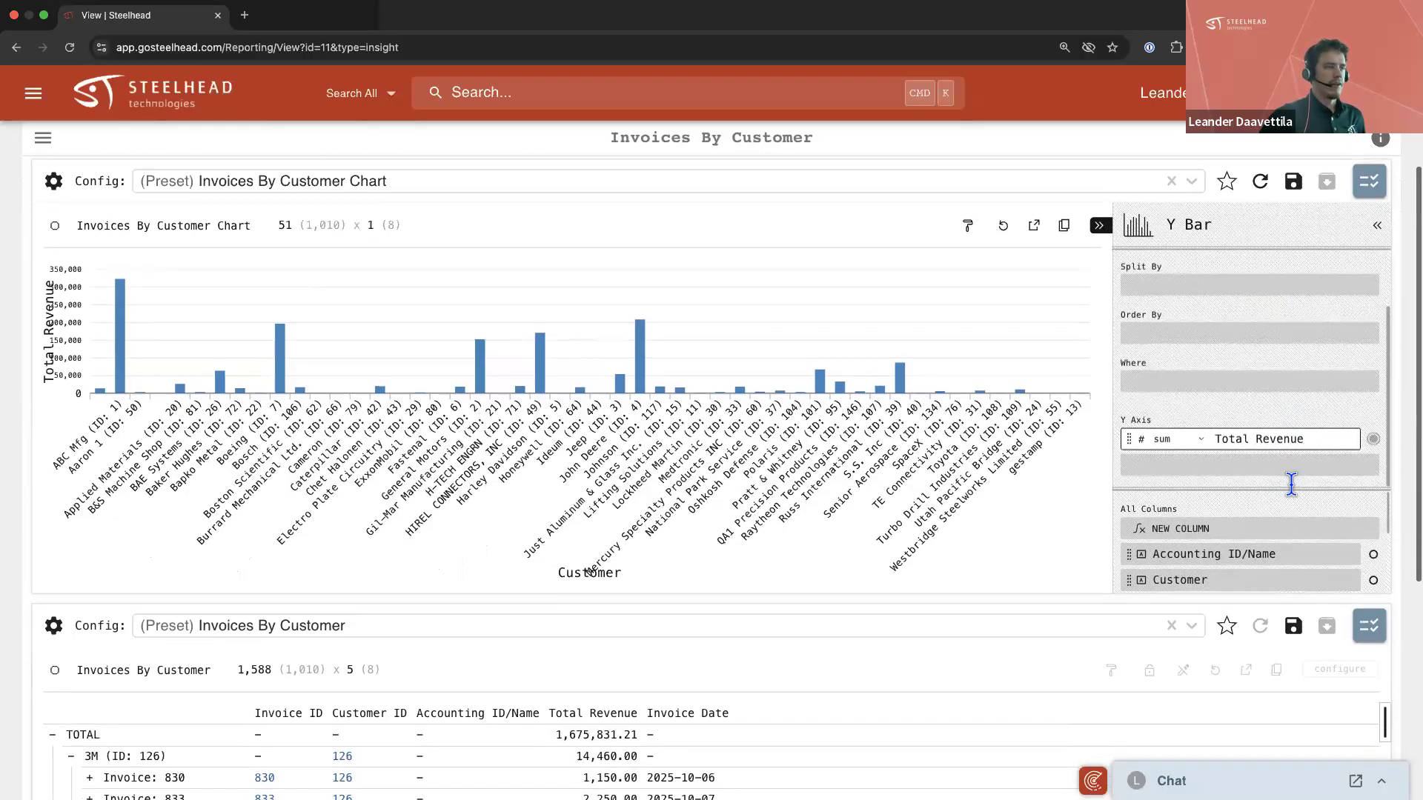
pyautogui.scroll(1, 1231, 453)
pyautogui.scroll(2, 1213, 410)
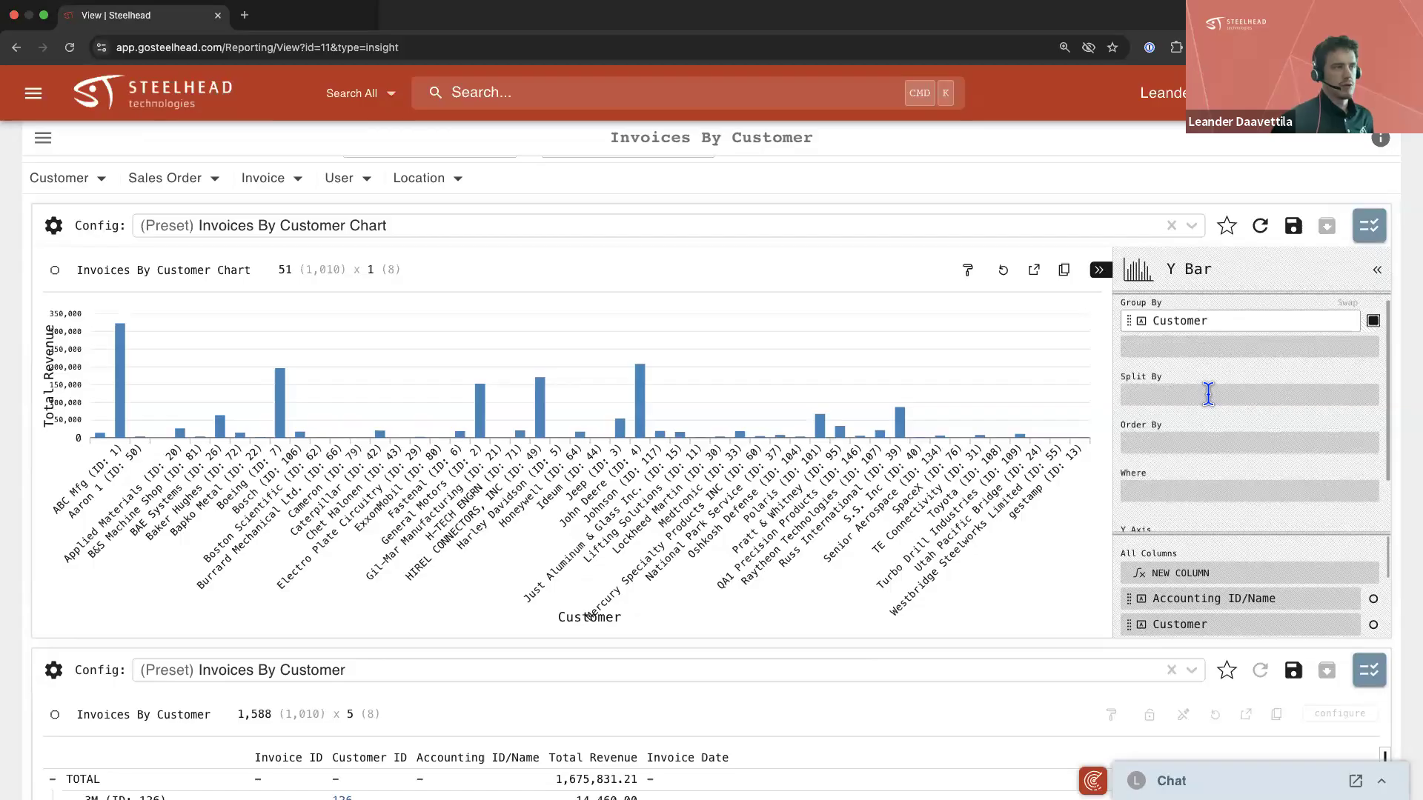
pyautogui.moveTo(1270, 533); pyautogui.dragTo(1278, 442)
pyautogui.moveTo(1262, 590); pyautogui.dragTo(1266, 402)
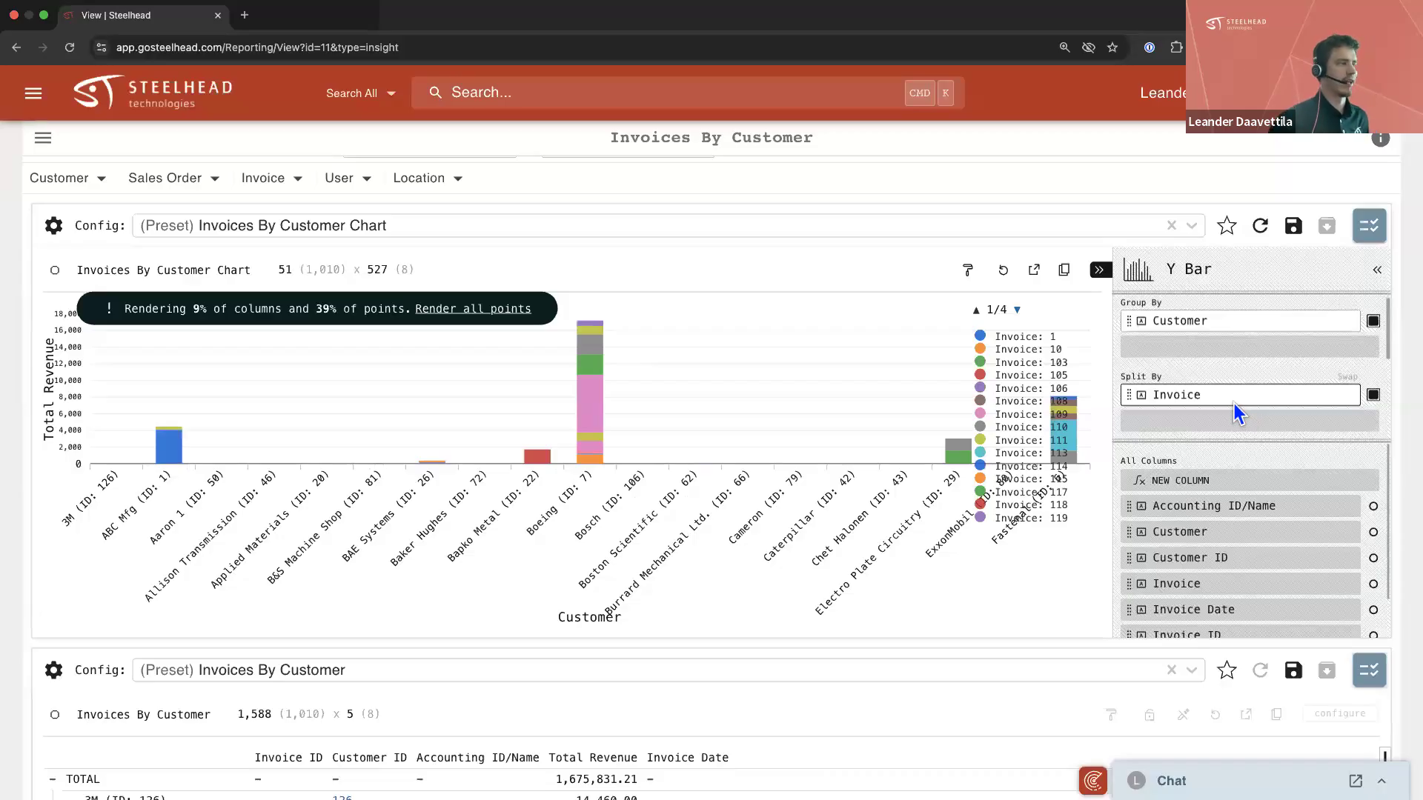
pyautogui.moveTo(597, 439)
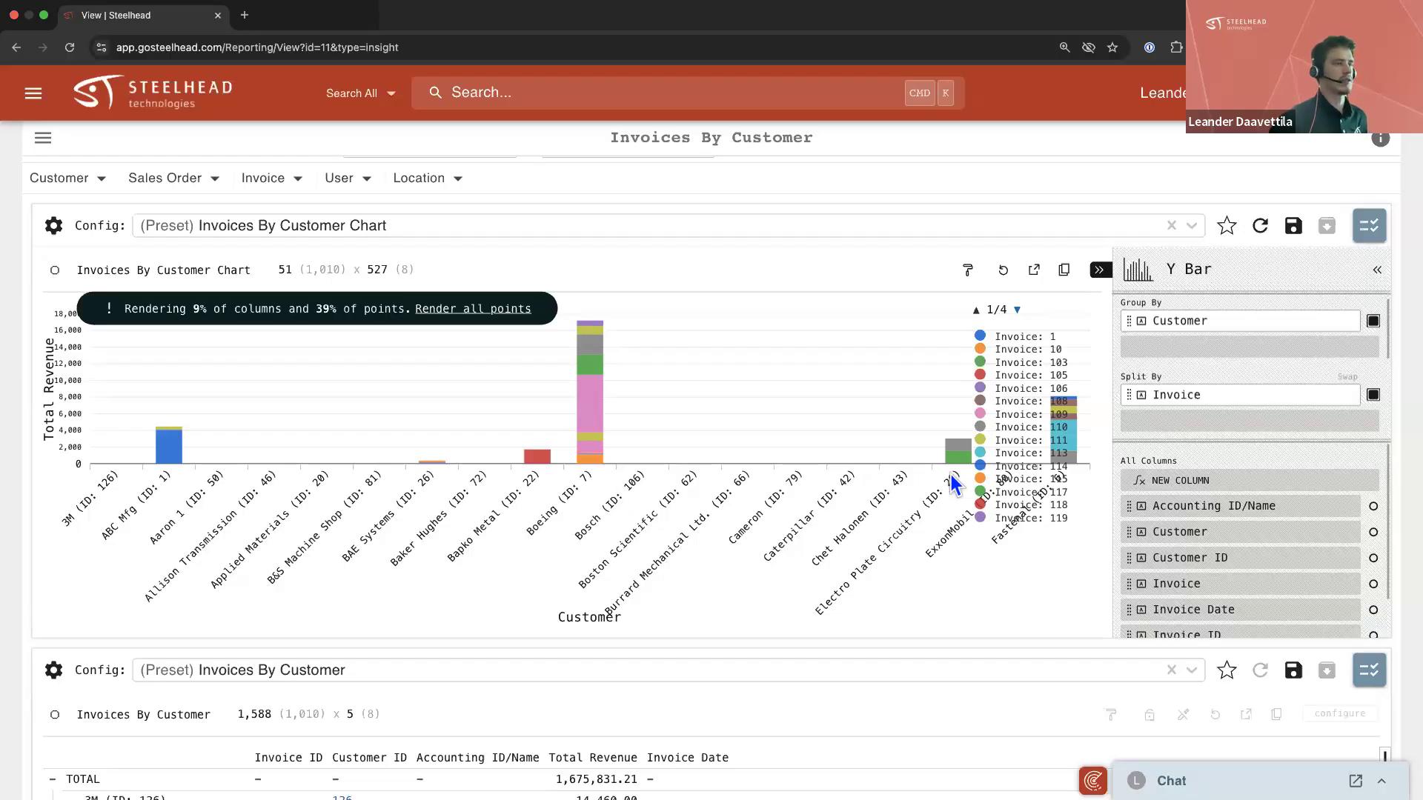
# Remove Invoice from the chart's Split By setting
pyautogui.scroll(-2, 1260, 415)
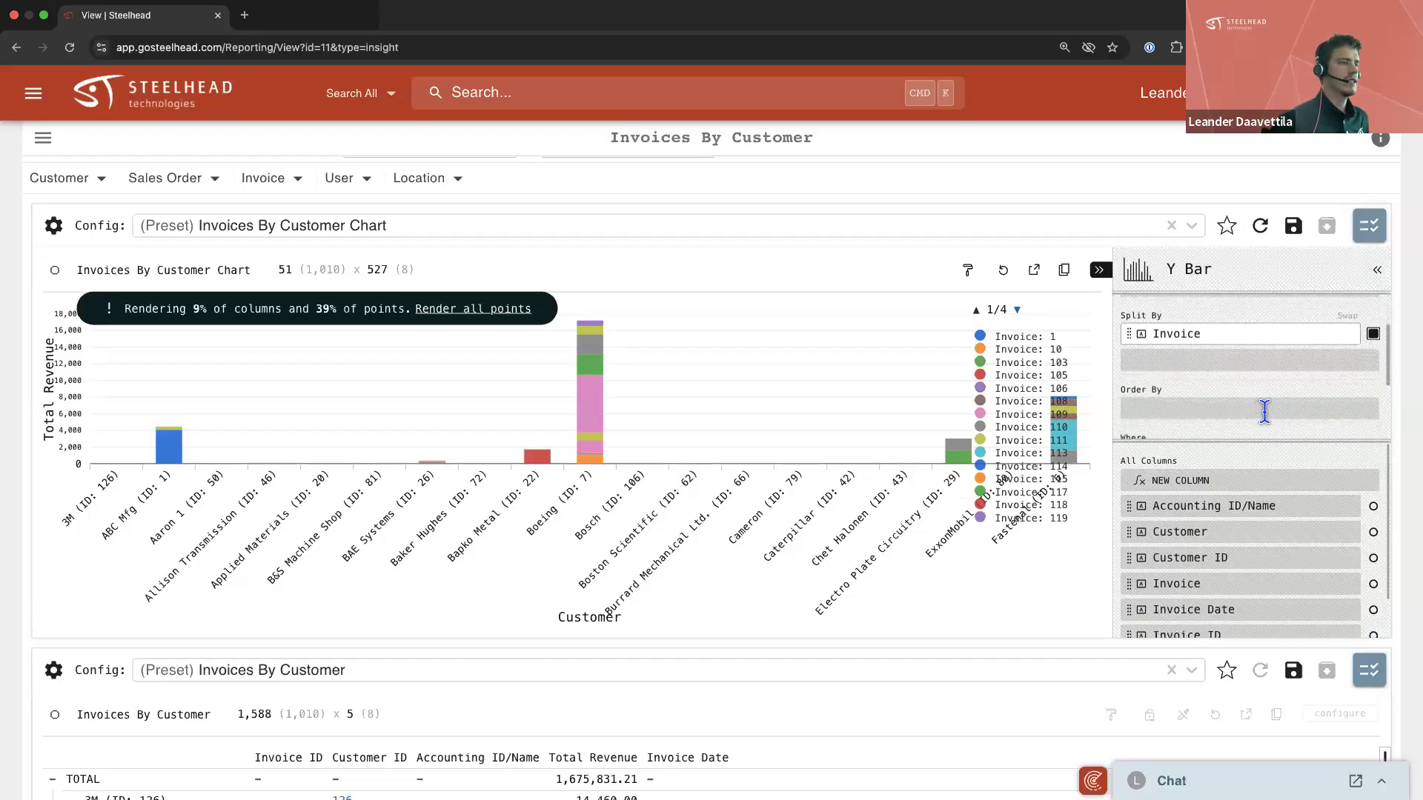
pyautogui.click(1375, 332)
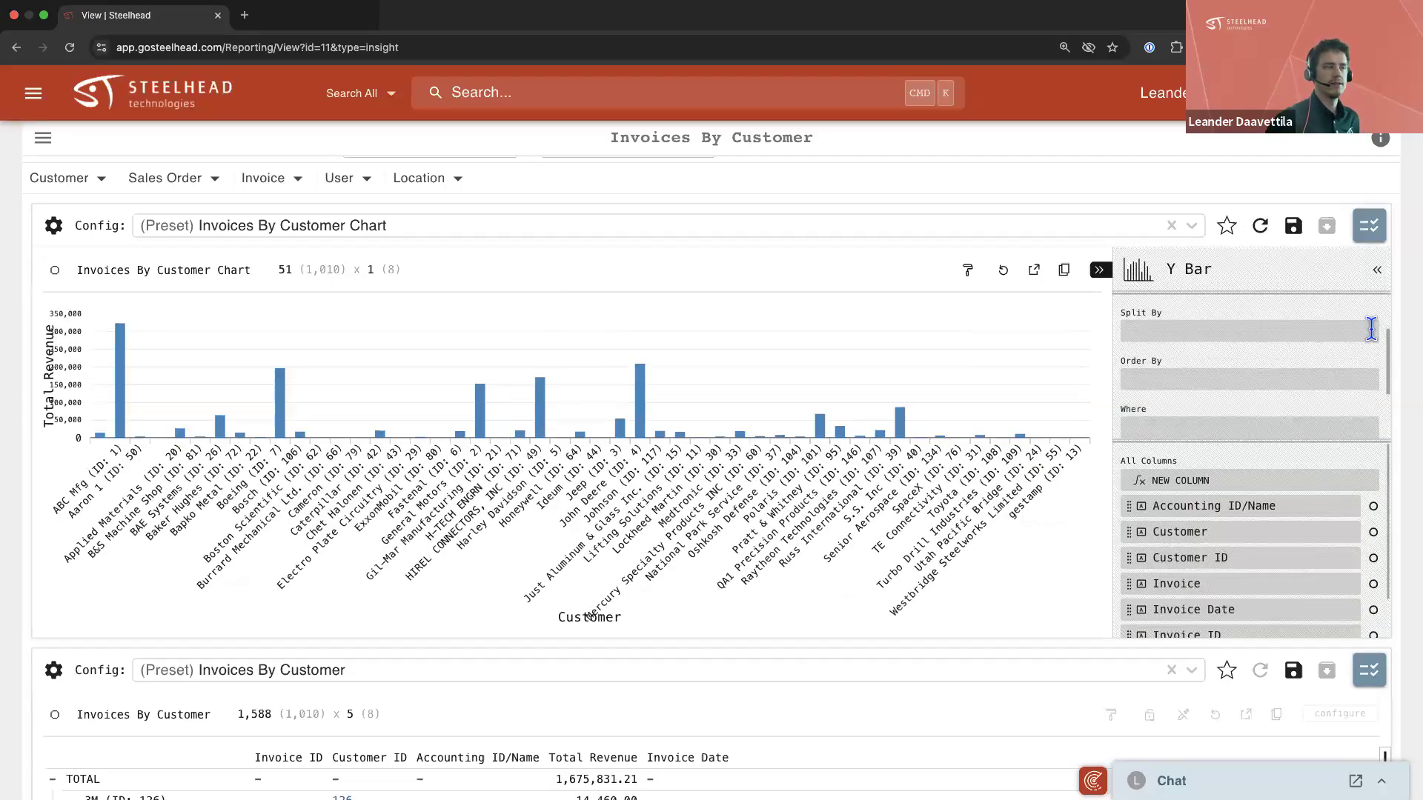
pyautogui.scroll(-1, 1296, 404)
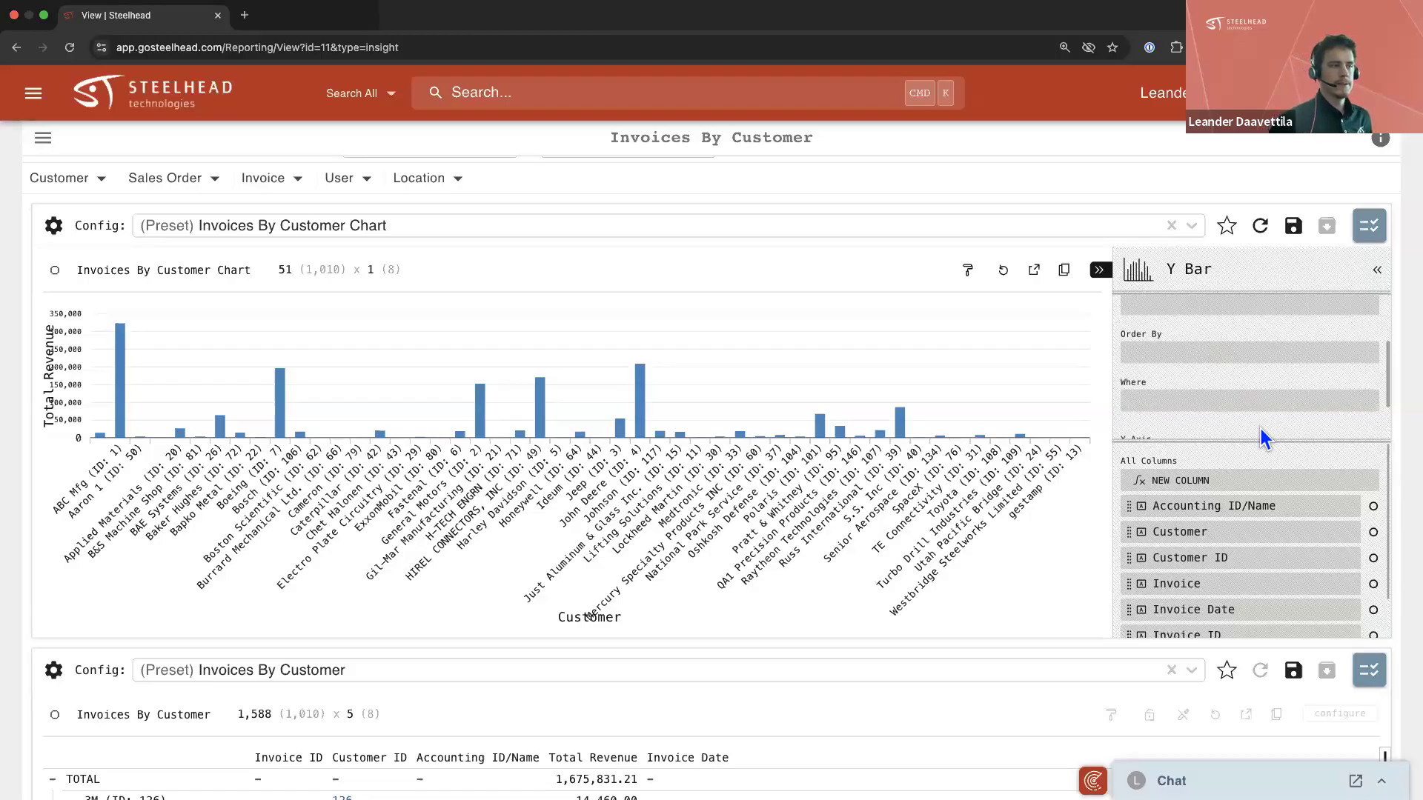
# Move Customer from the chart's Order By to its Where setting and filter for Customer == ABC Mfg (ID: 1)
pyautogui.scroll(-2, 1271, 555)
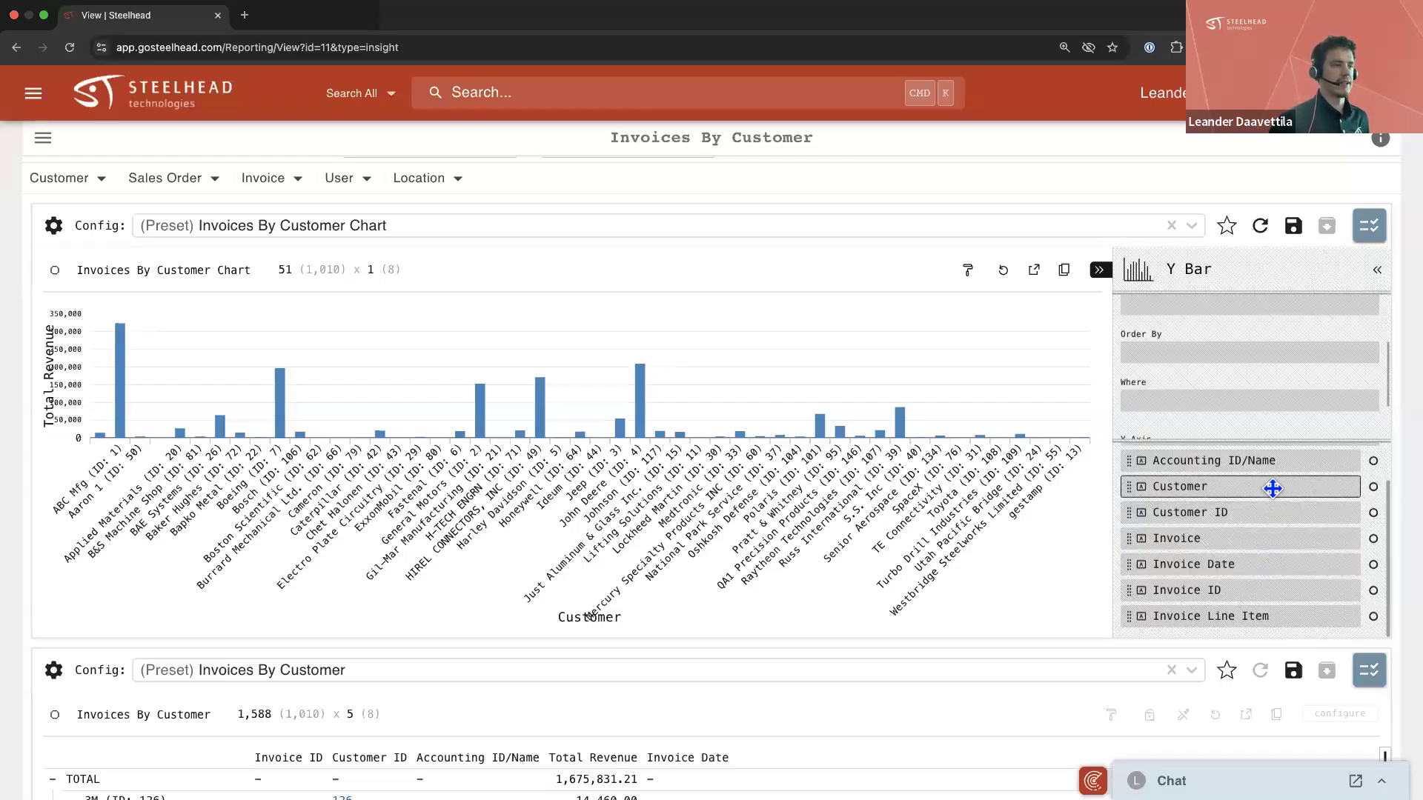
pyautogui.moveTo(1273, 488); pyautogui.dragTo(1296, 361)
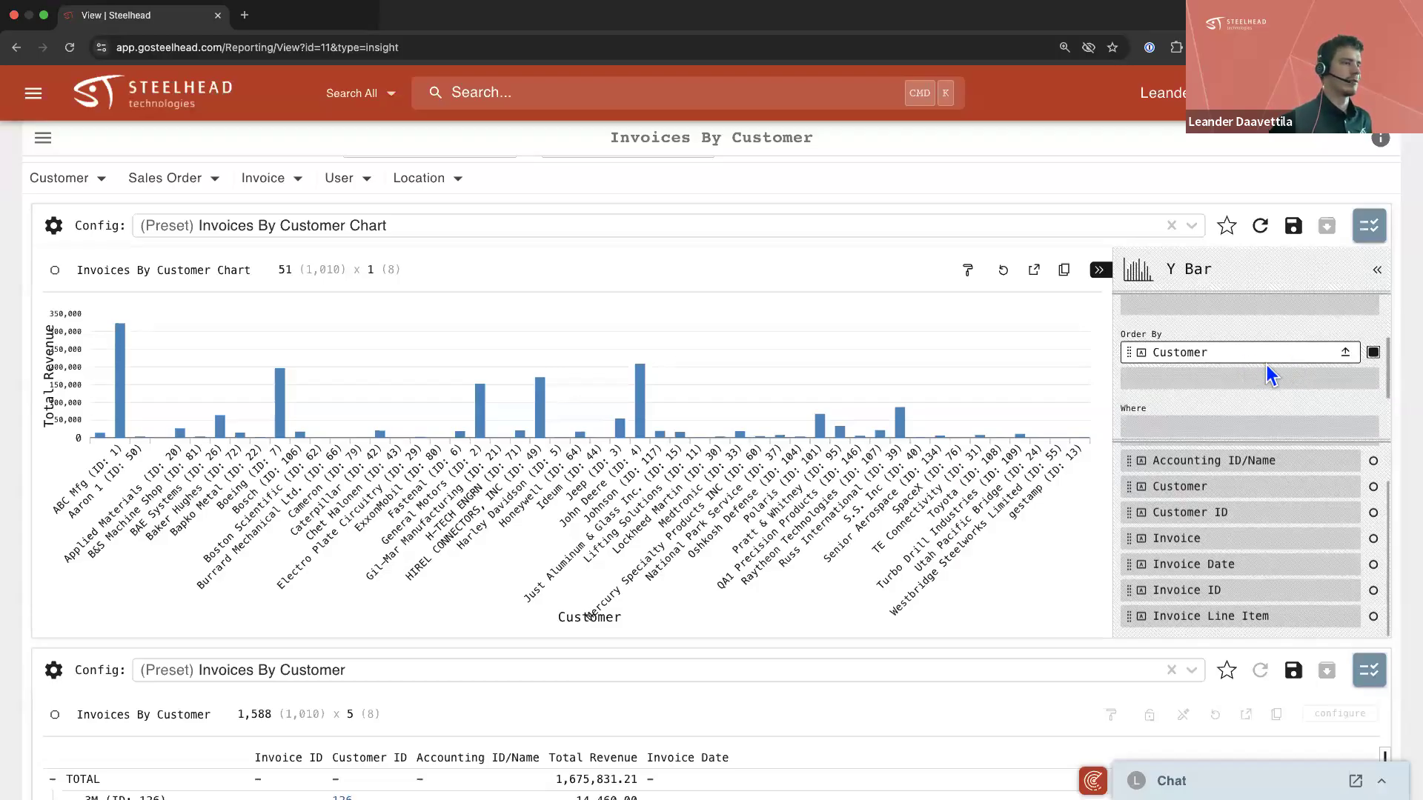
pyautogui.moveTo(1252, 355); pyautogui.dragTo(1277, 396)
pyautogui.click(1277, 399)
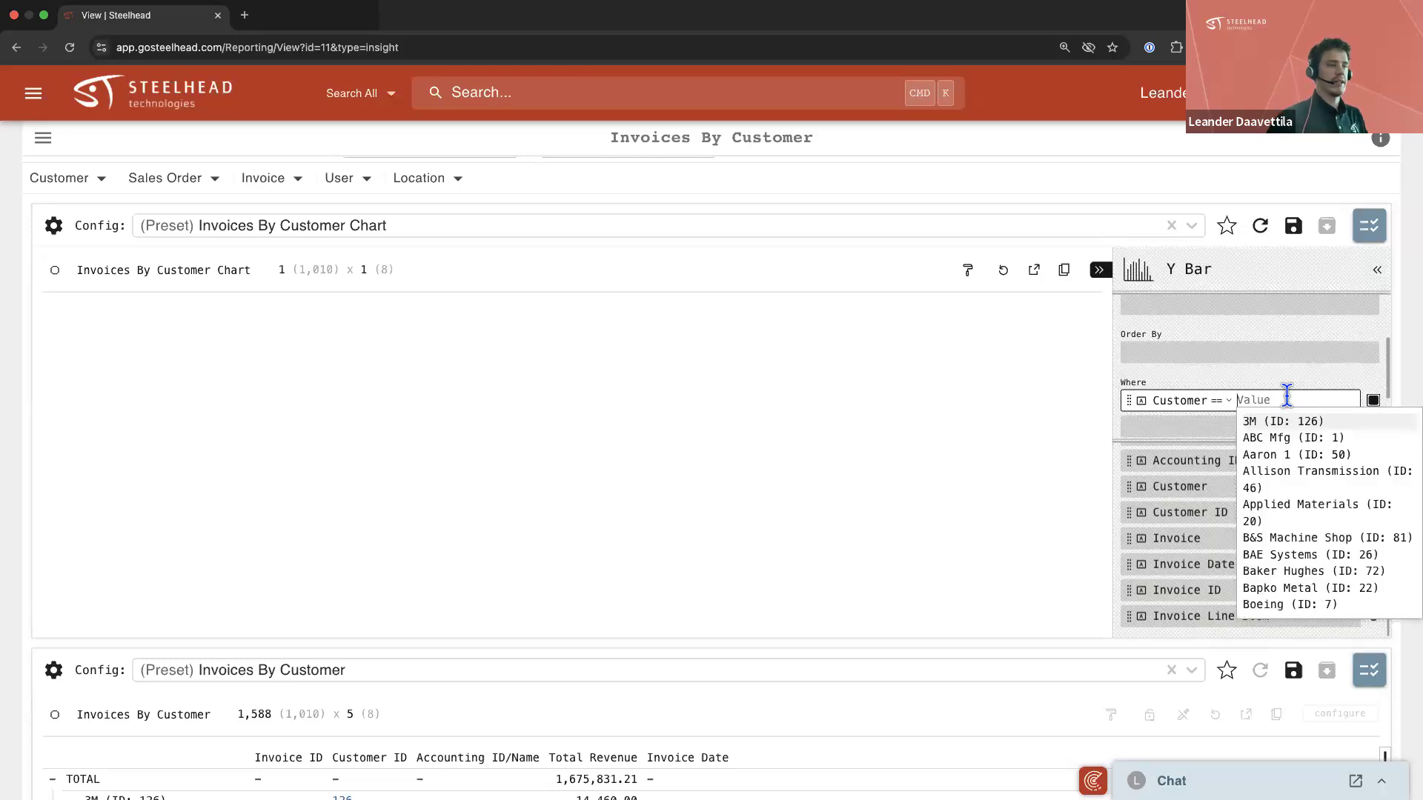
pyautogui.click(1292, 439)
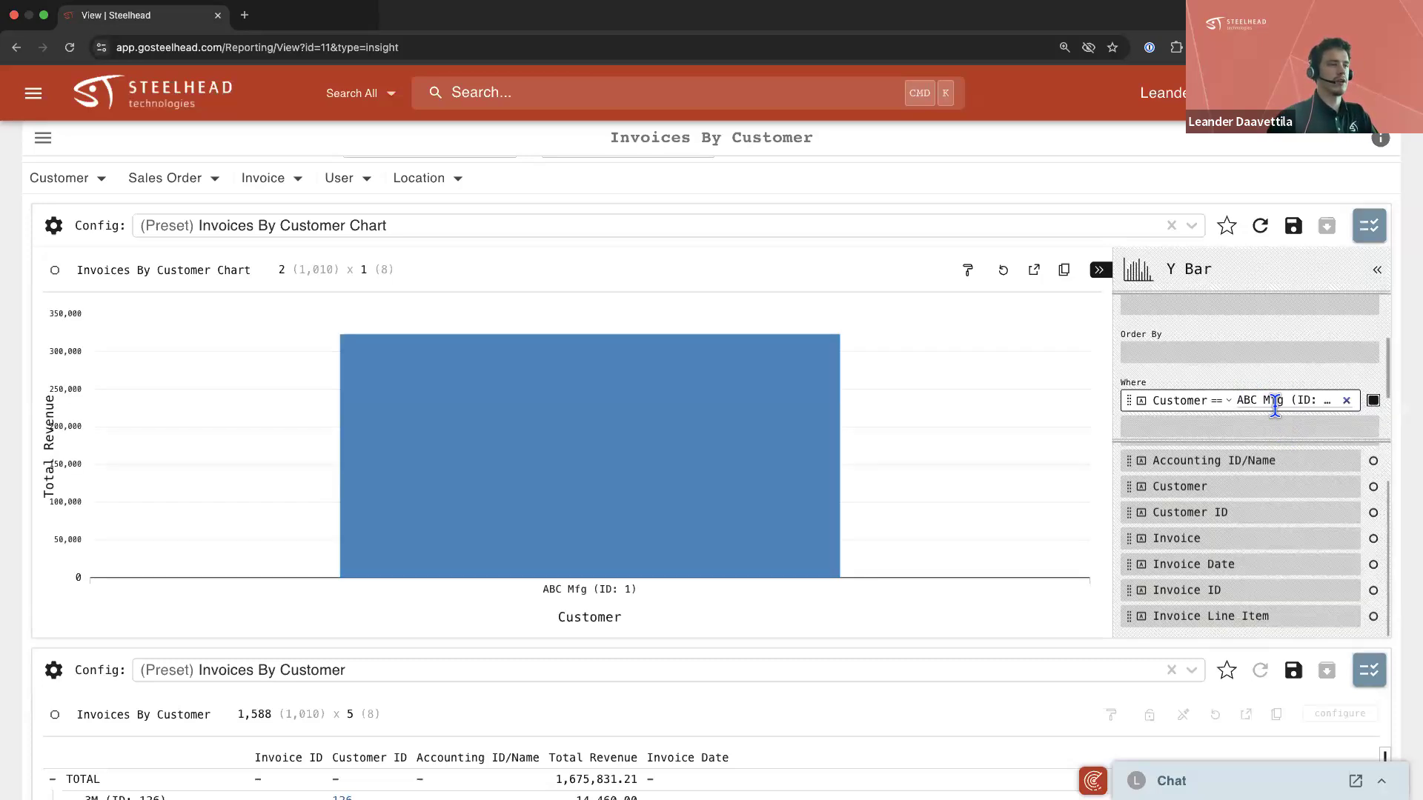
# Review the comparison operators available for the chart's Customer filter
pyautogui.click(1229, 401)
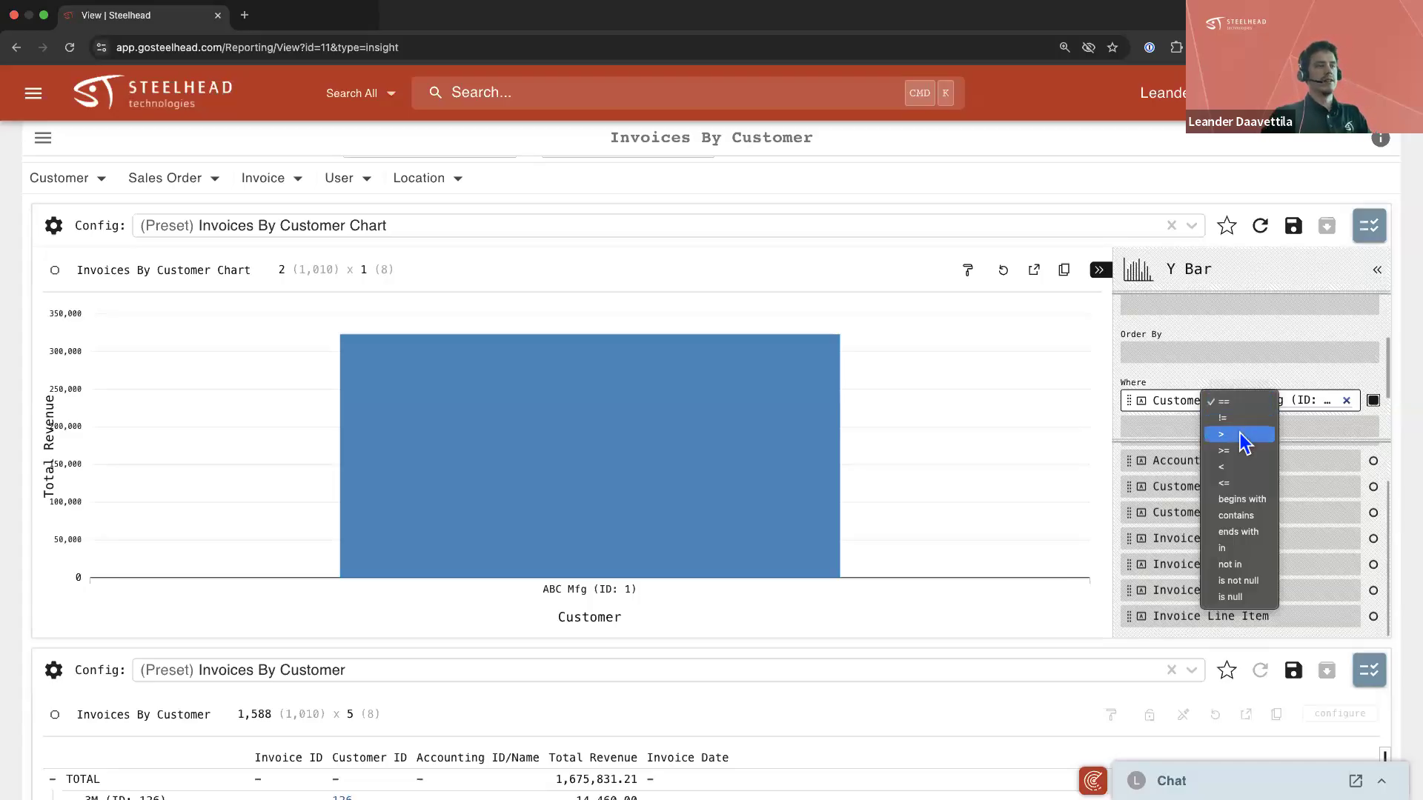
pyautogui.click(1195, 433)
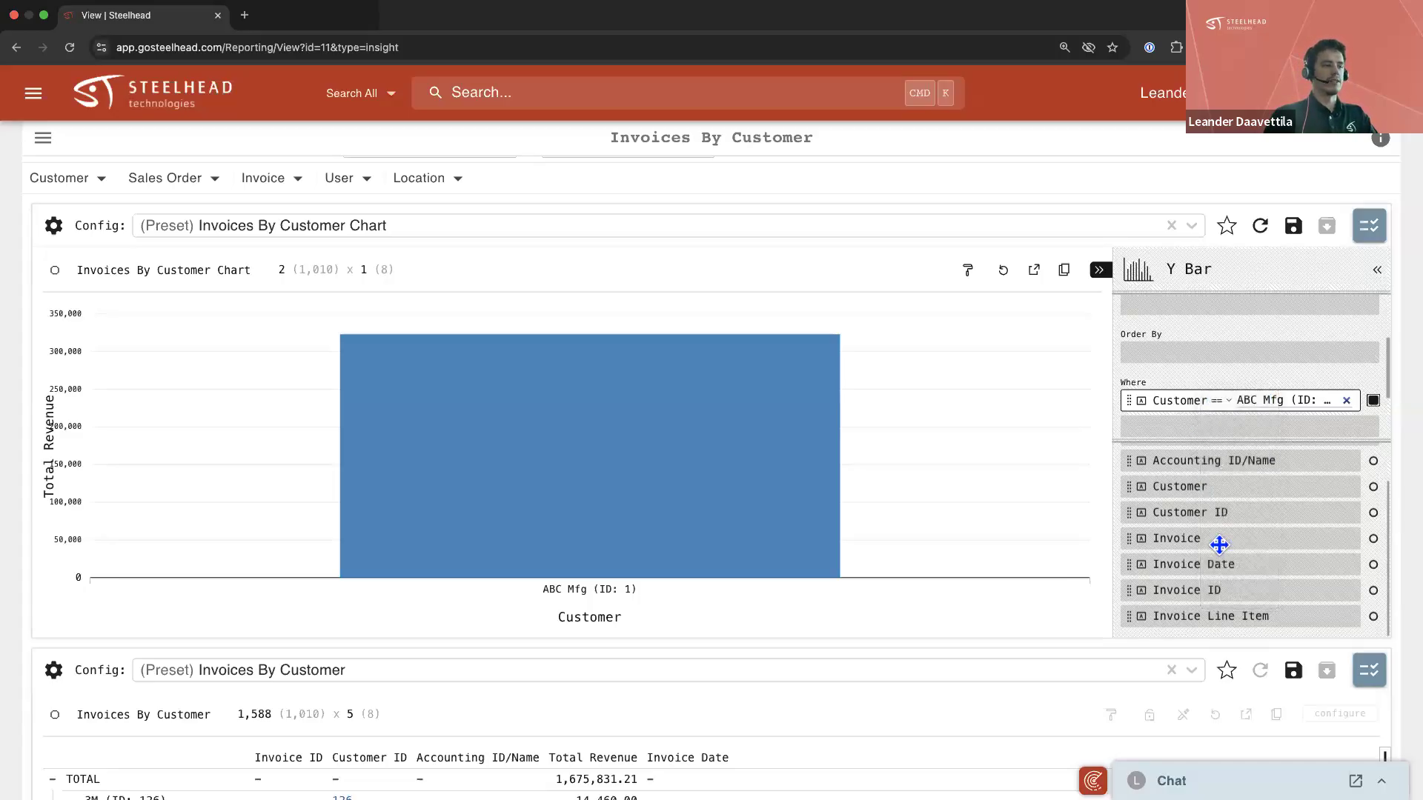
pyautogui.click(1226, 407)
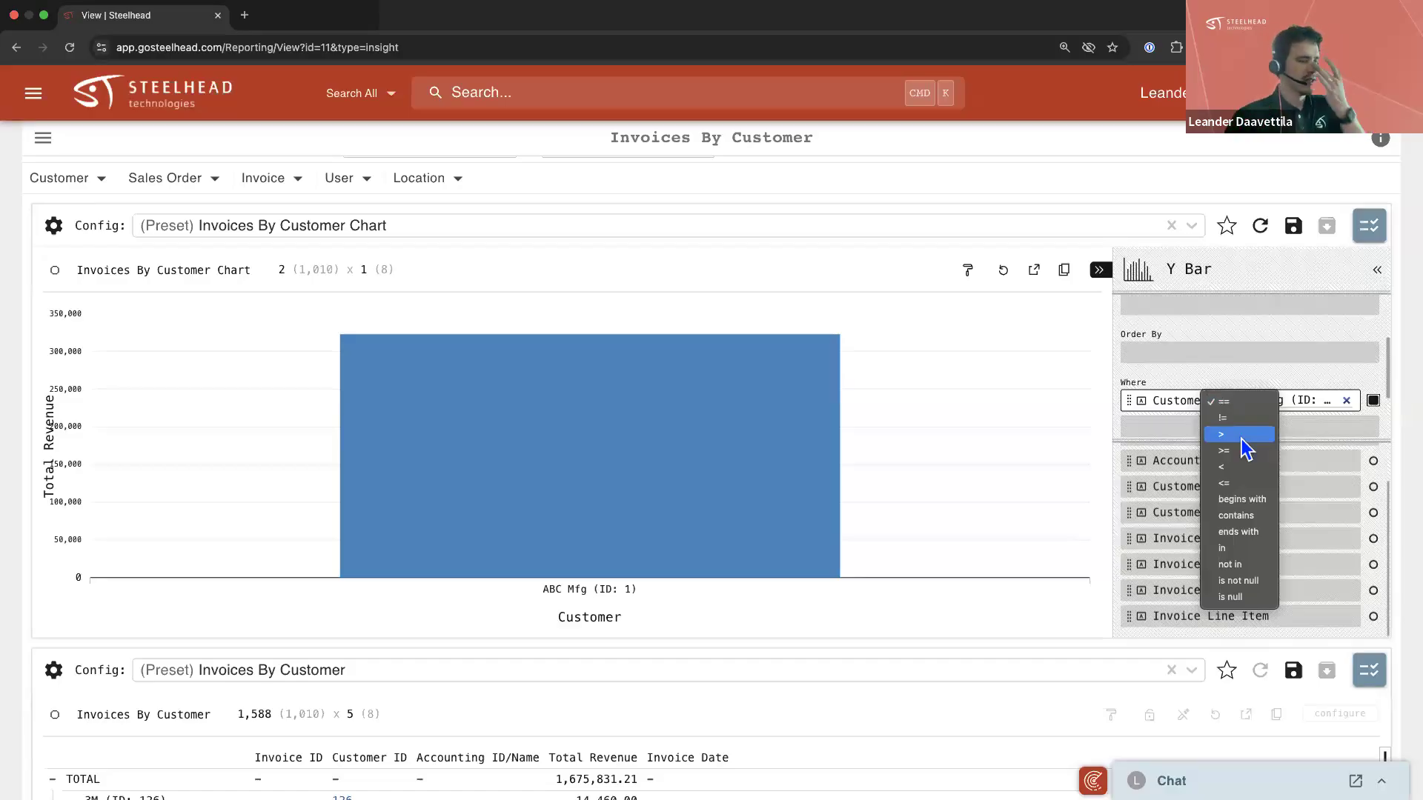
pyautogui.click(1168, 421)
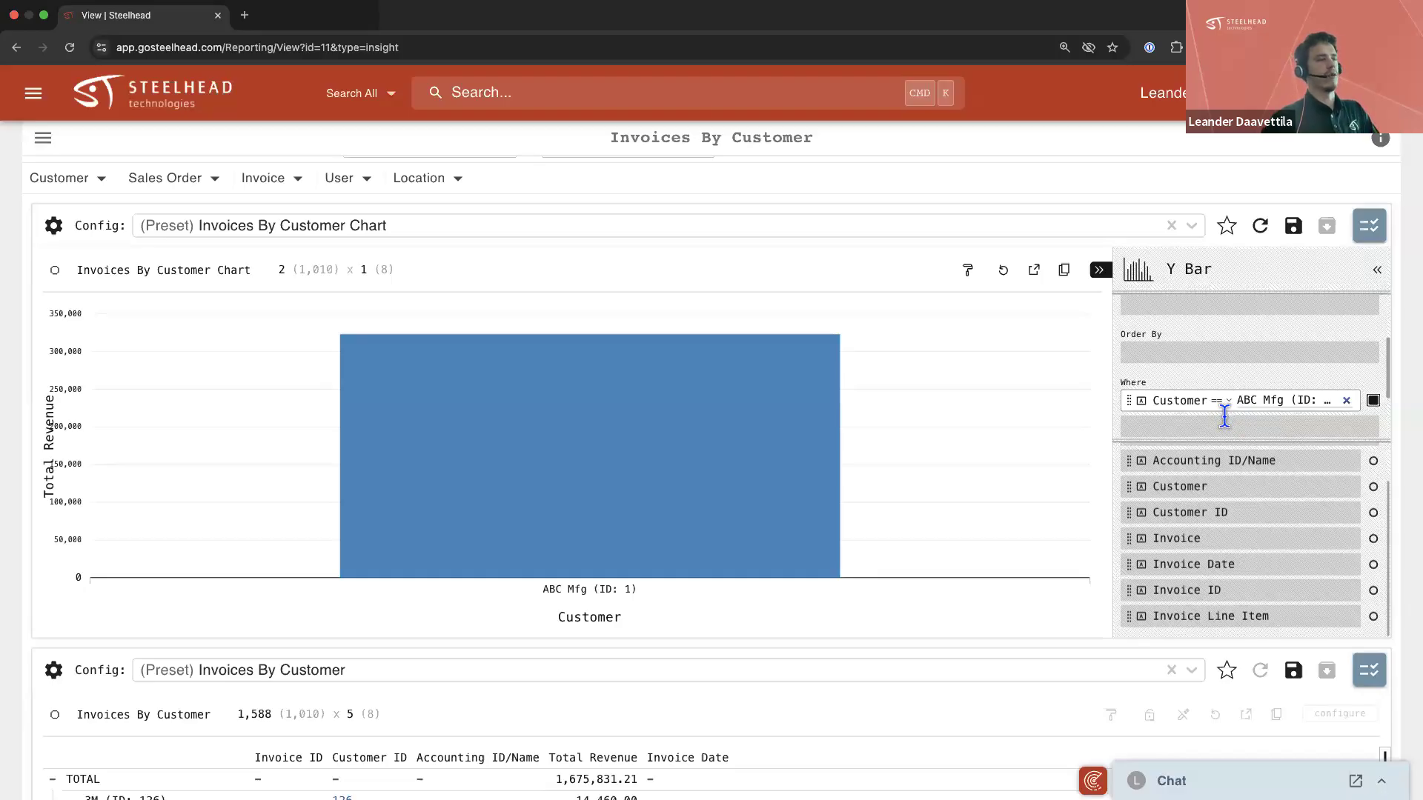
# Remove the Customer filter from the chart and close the chart's configuration
pyautogui.scroll(-2, 1226, 421)
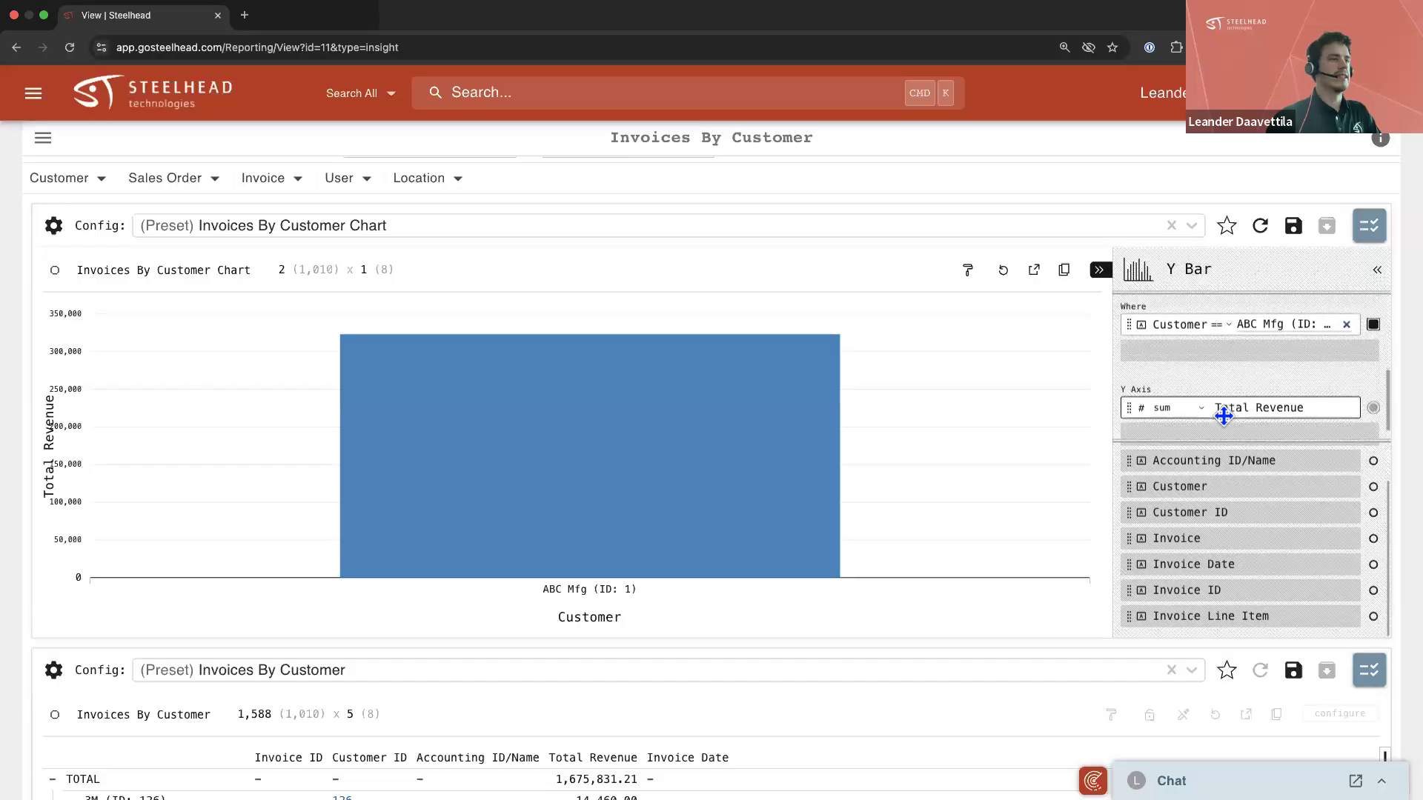
pyautogui.click(1374, 371)
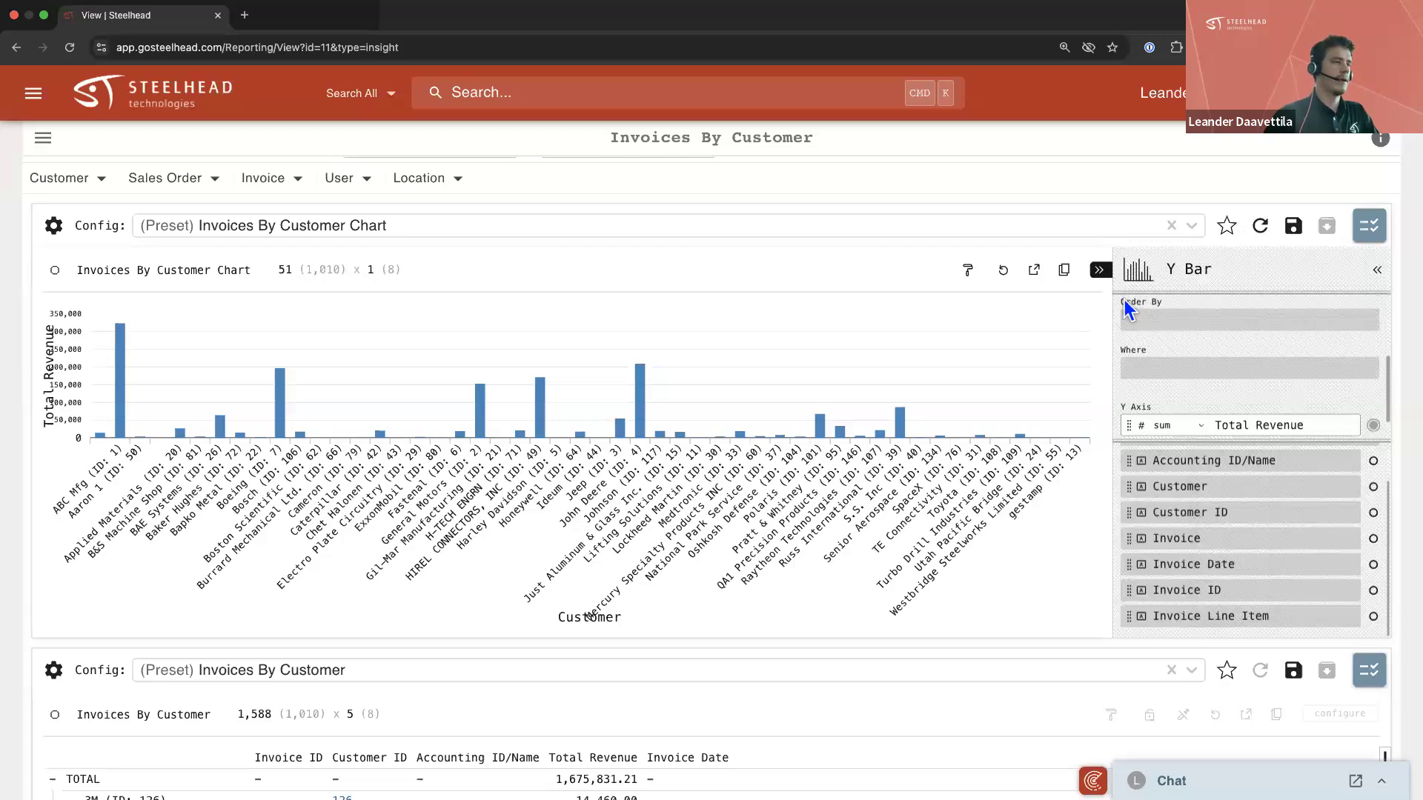
pyautogui.click(1099, 270)
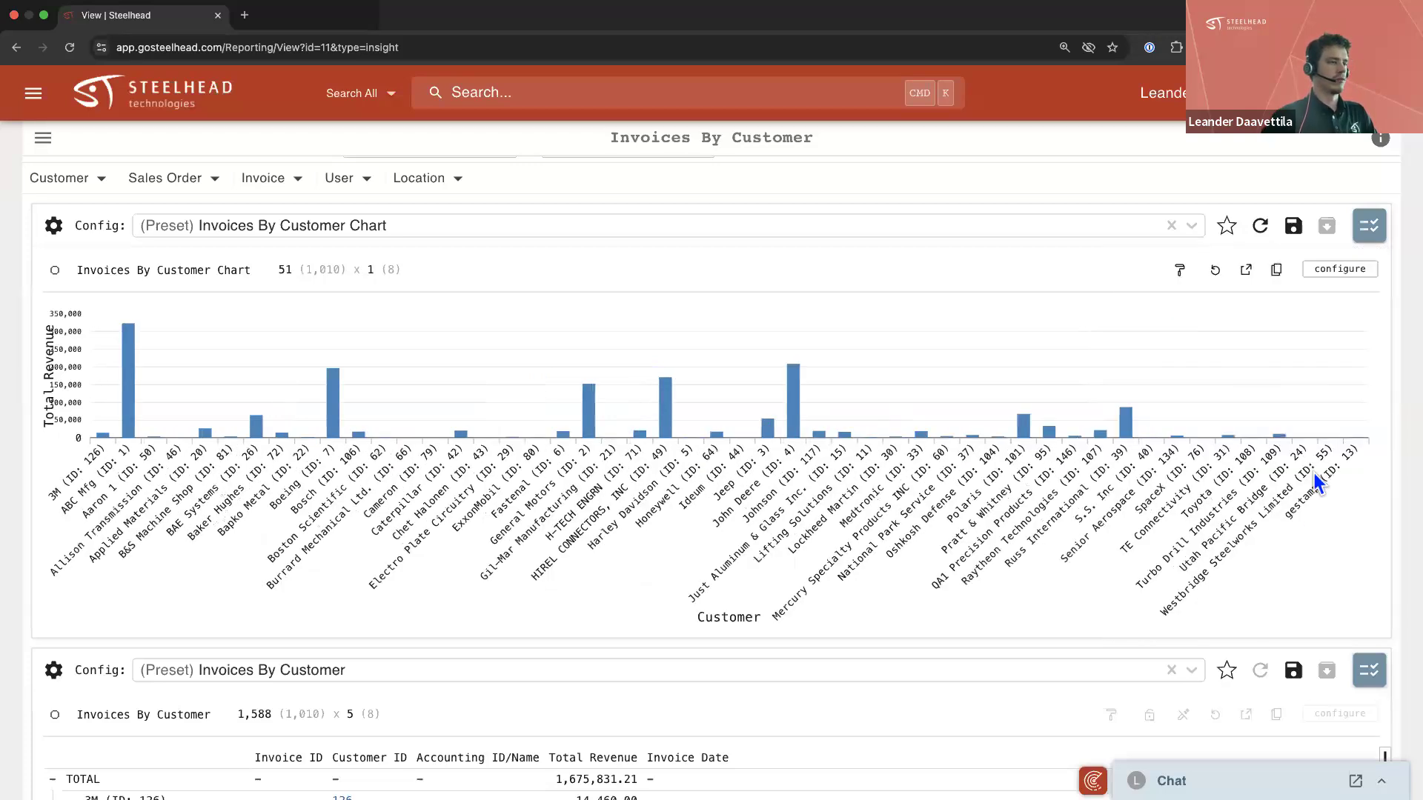
# Expand the line items under 3M invoices 830, 833, 852 and 868 in the Invoices By Customer table
pyautogui.scroll(-3, 957, 553)
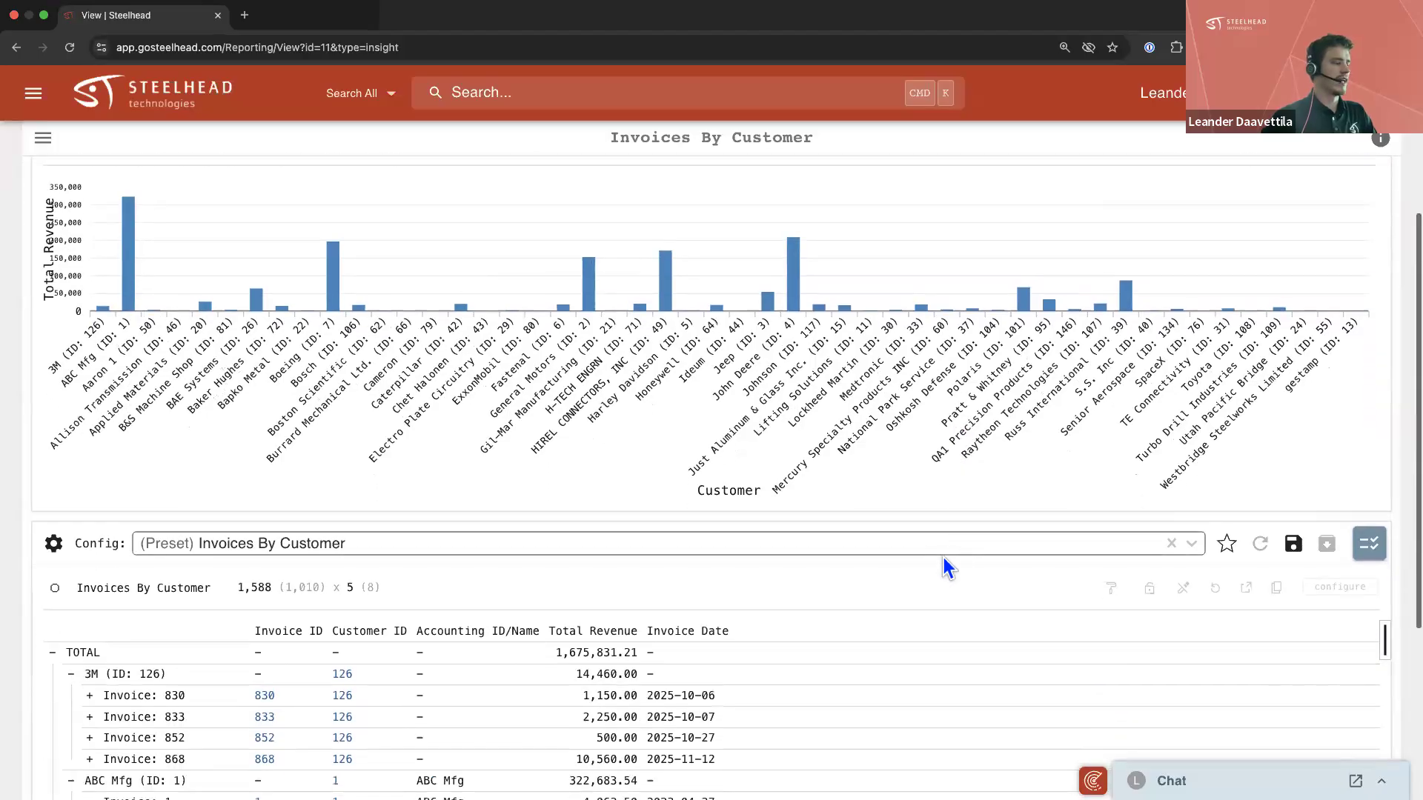
pyautogui.scroll(-4, 945, 558)
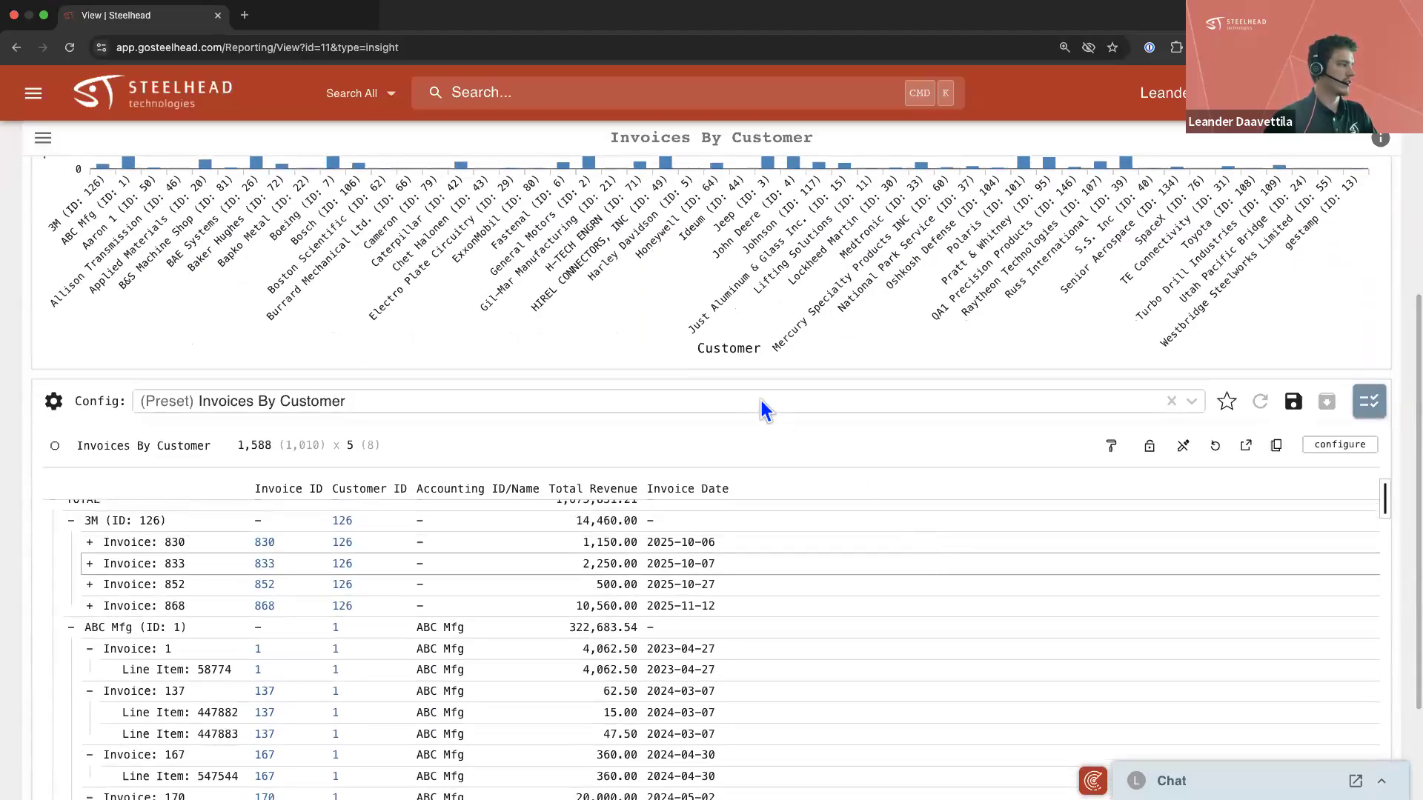
pyautogui.scroll(-4, 762, 400)
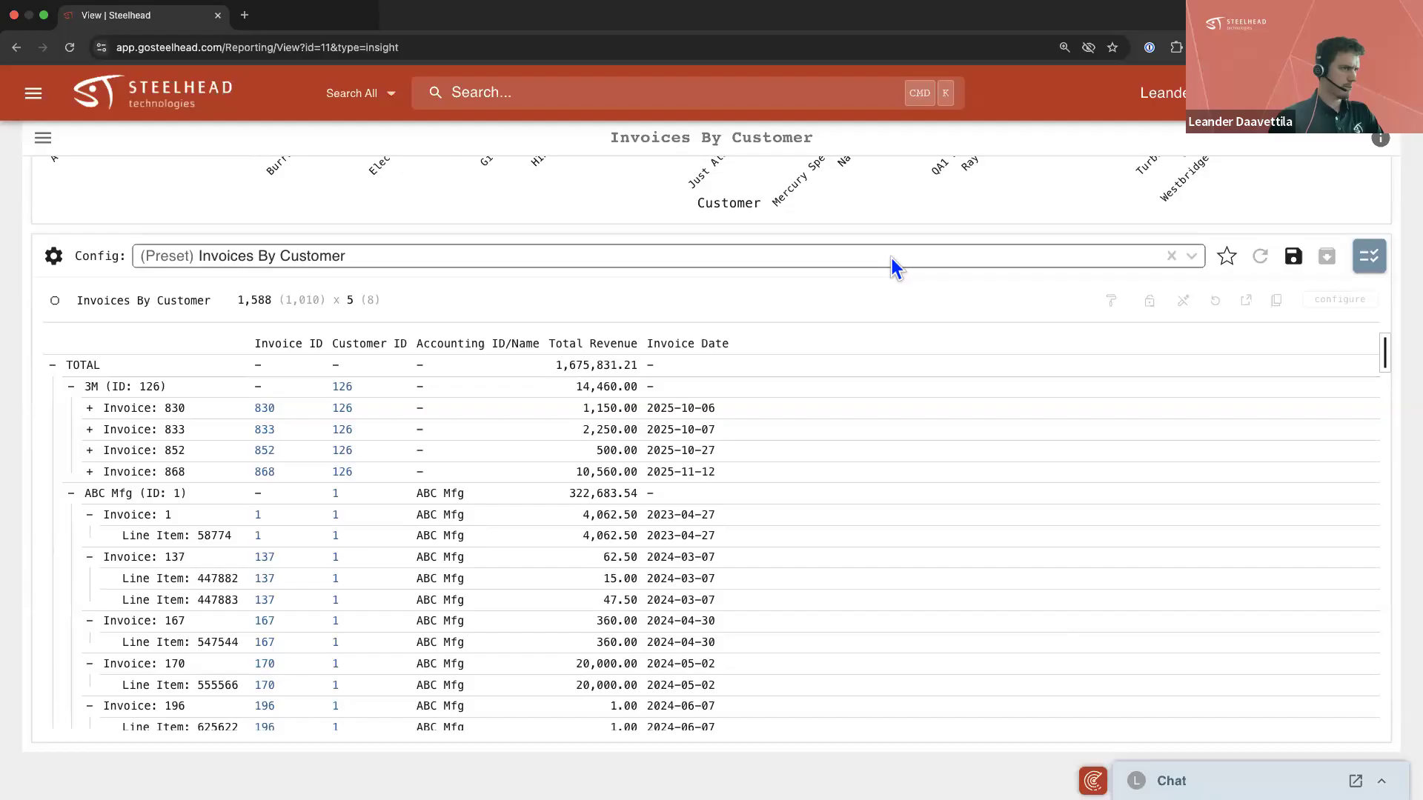
pyautogui.scroll(-1, 657, 299)
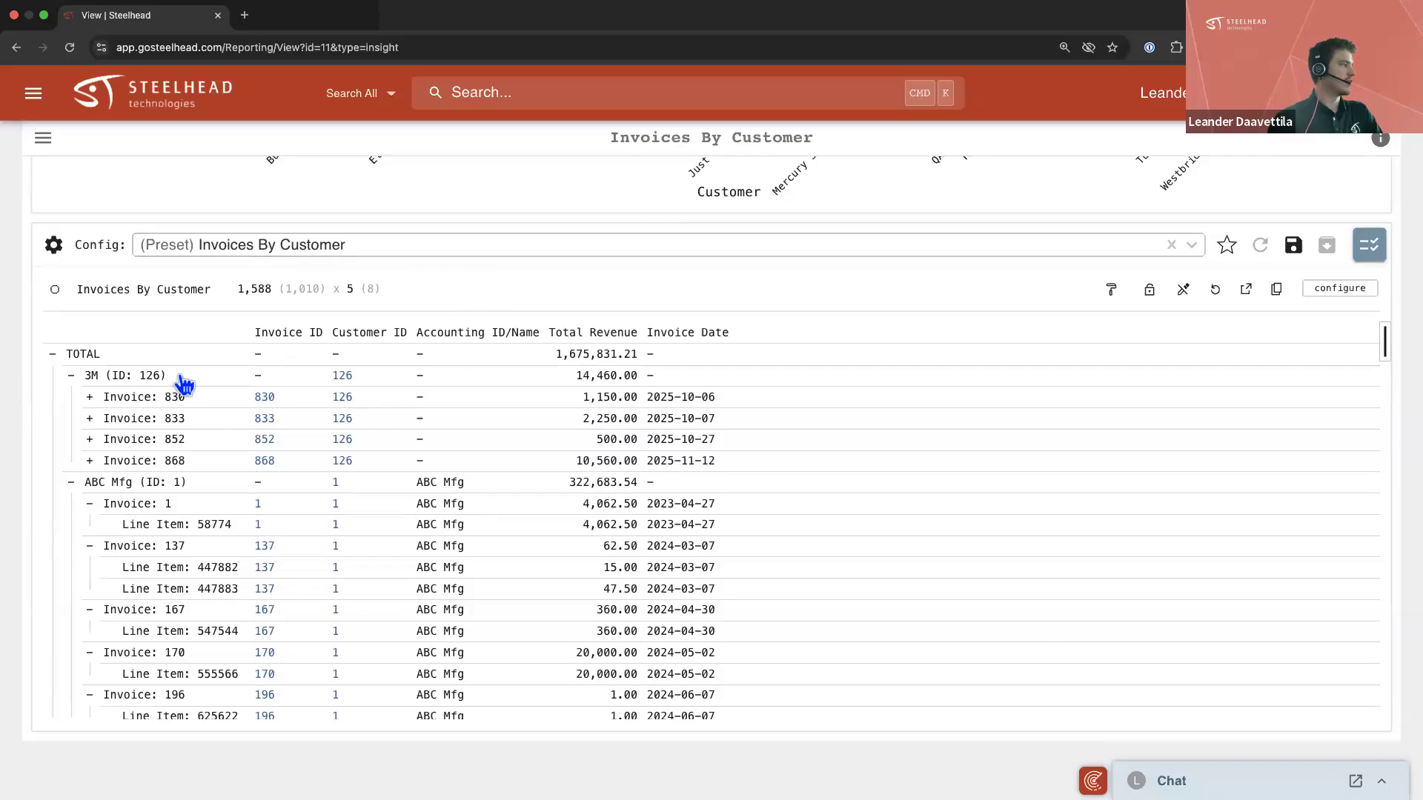
pyautogui.click(90, 398)
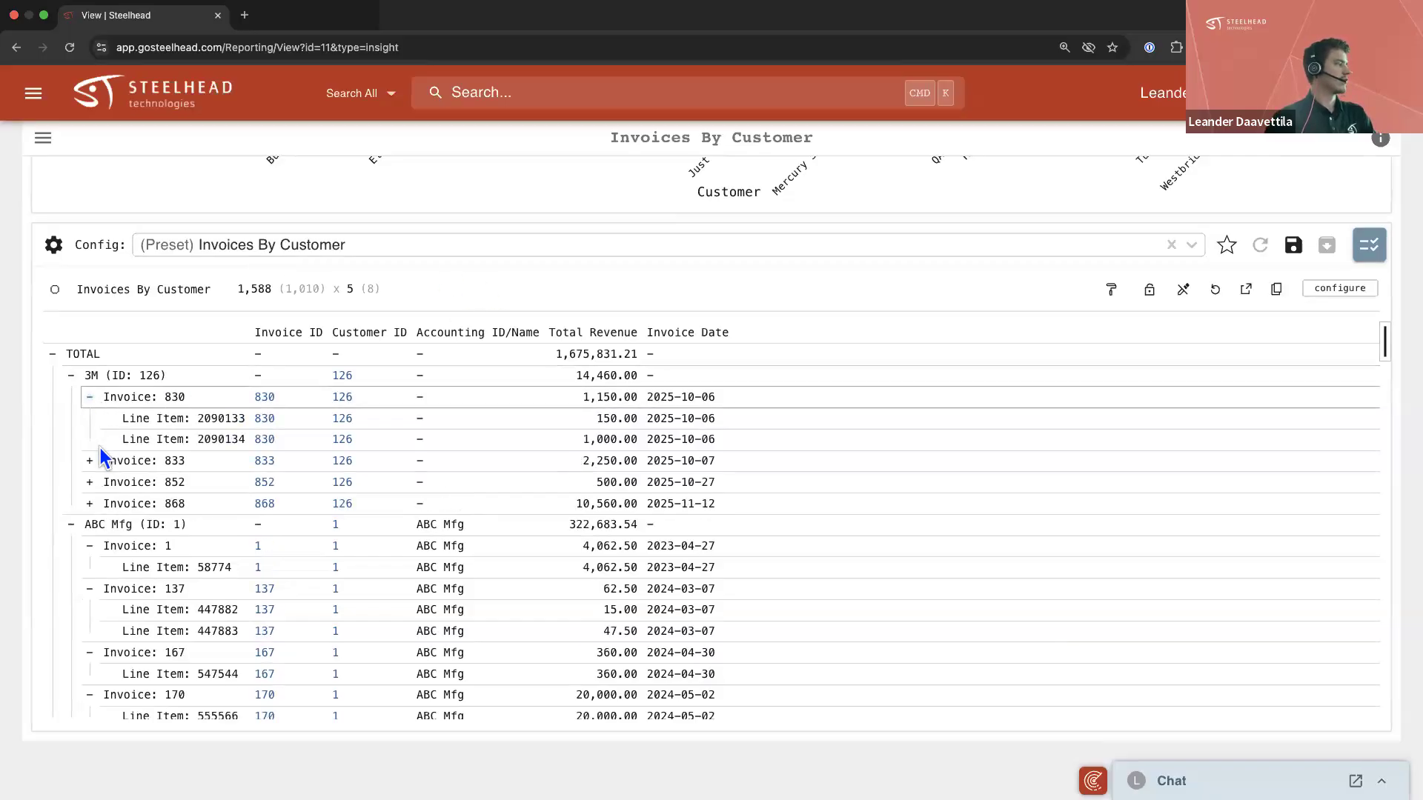
pyautogui.click(89, 461)
pyautogui.click(90, 506)
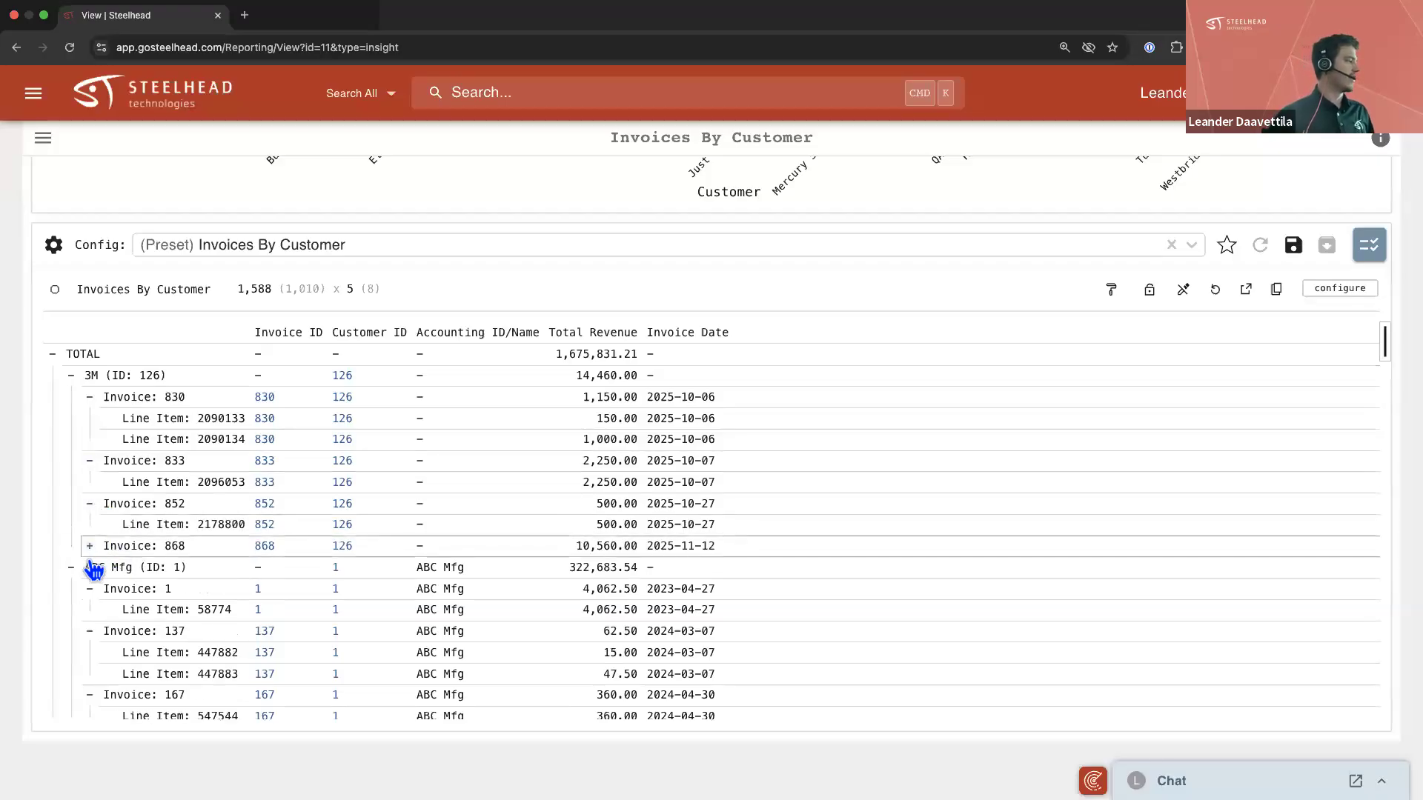
pyautogui.click(90, 546)
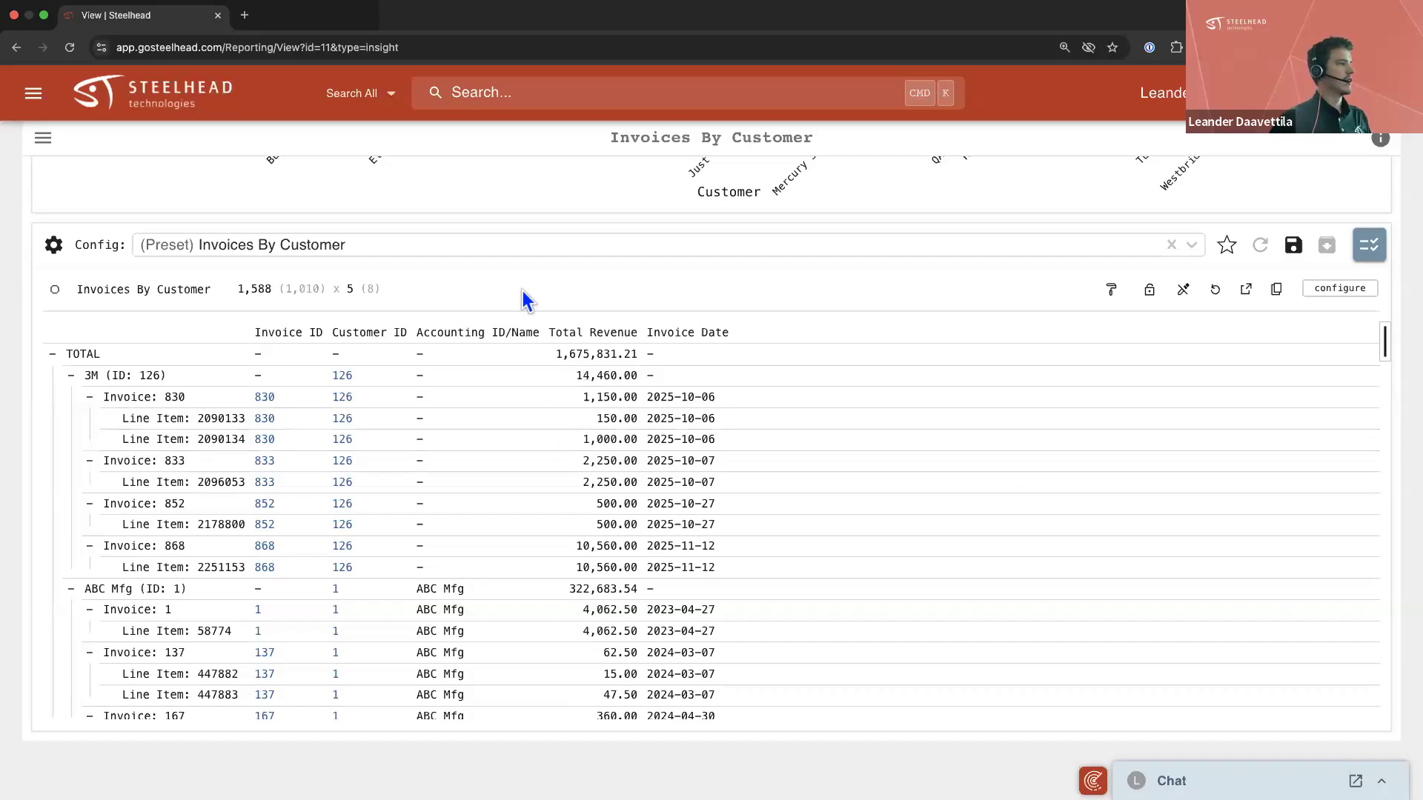
# Compare the ABC Mfg revenue bar in the chart with the customer rows in the Invoices By Customer table
pyautogui.scroll(5, 523, 291)
pyautogui.scroll(2, 522, 294)
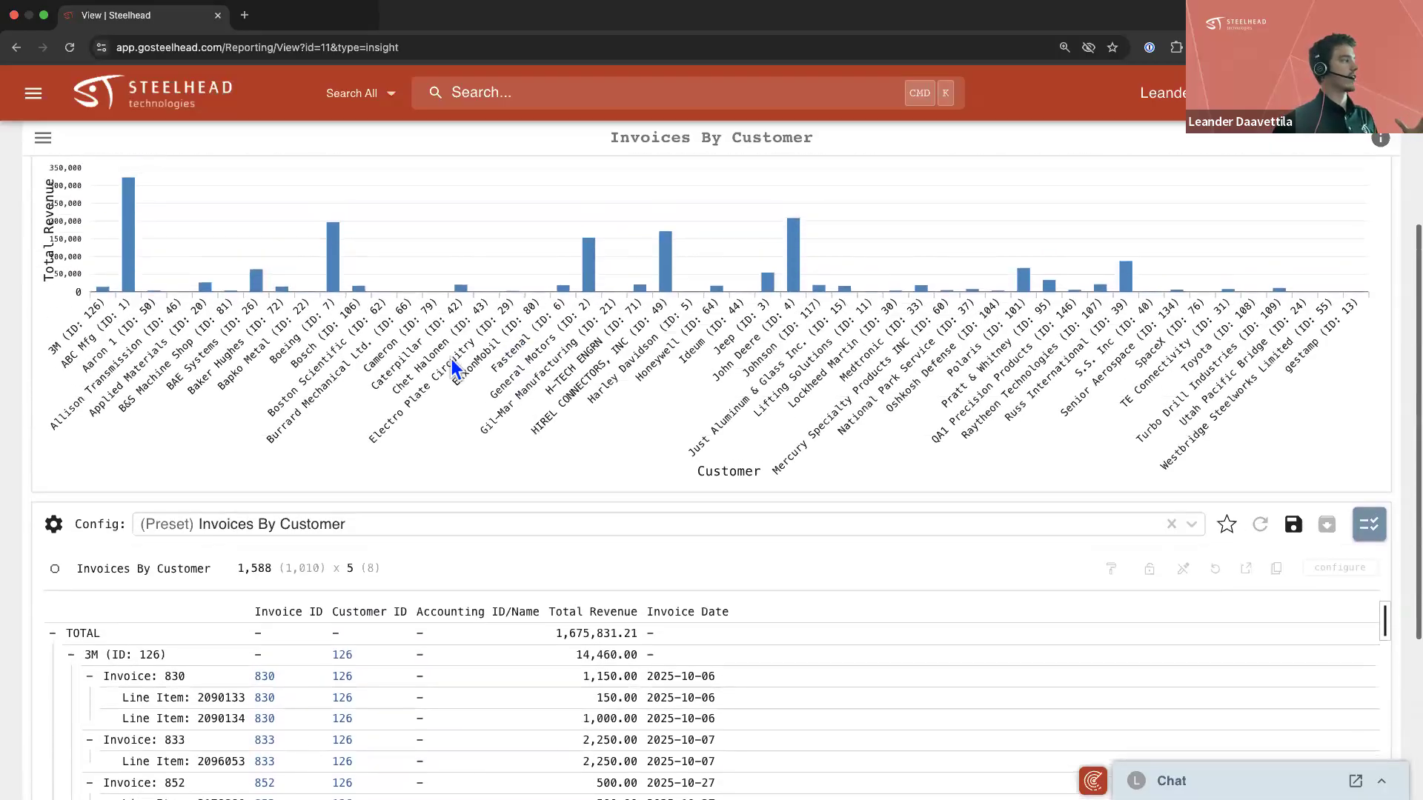
pyautogui.scroll(1, 326, 390)
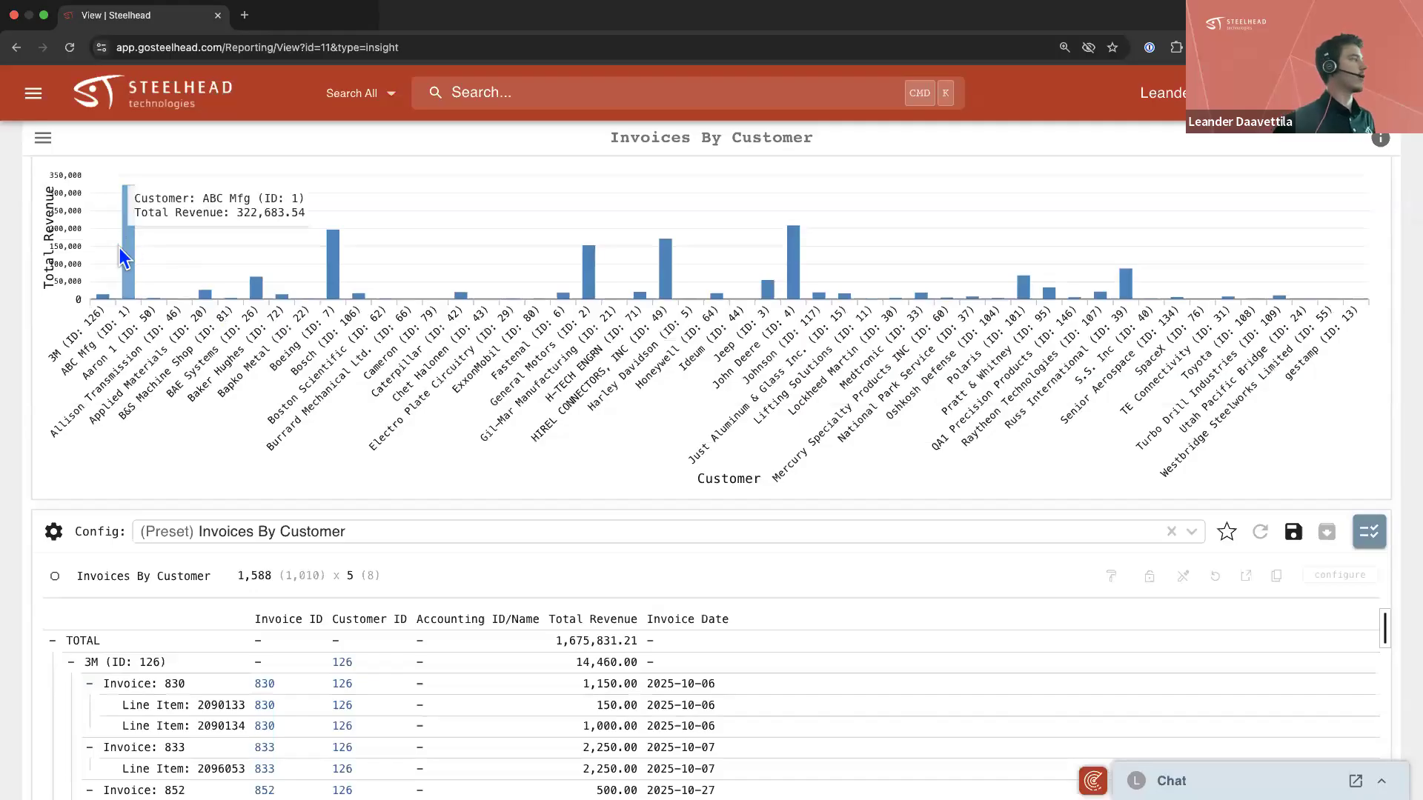
pyautogui.scroll(-3, 398, 431)
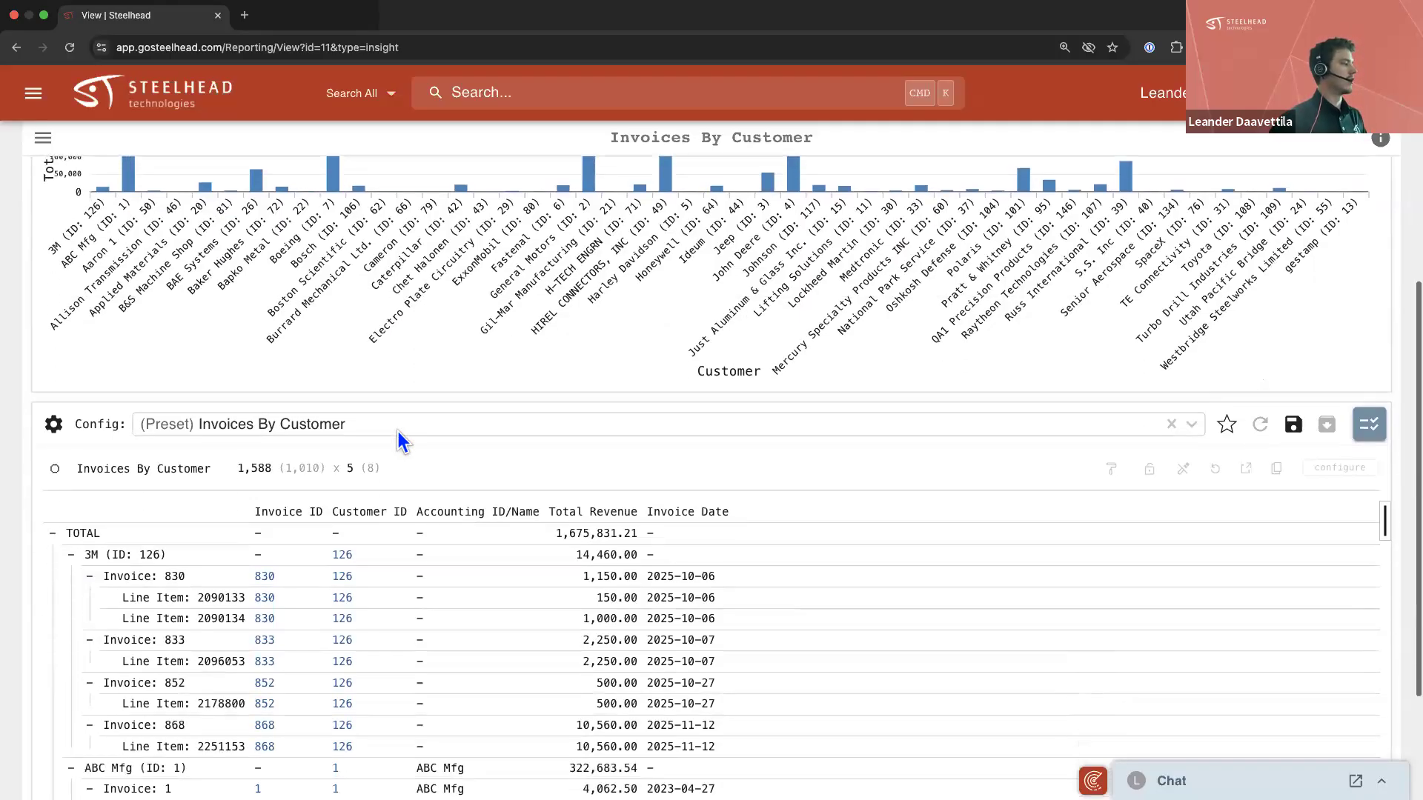
pyautogui.scroll(-3, 400, 430)
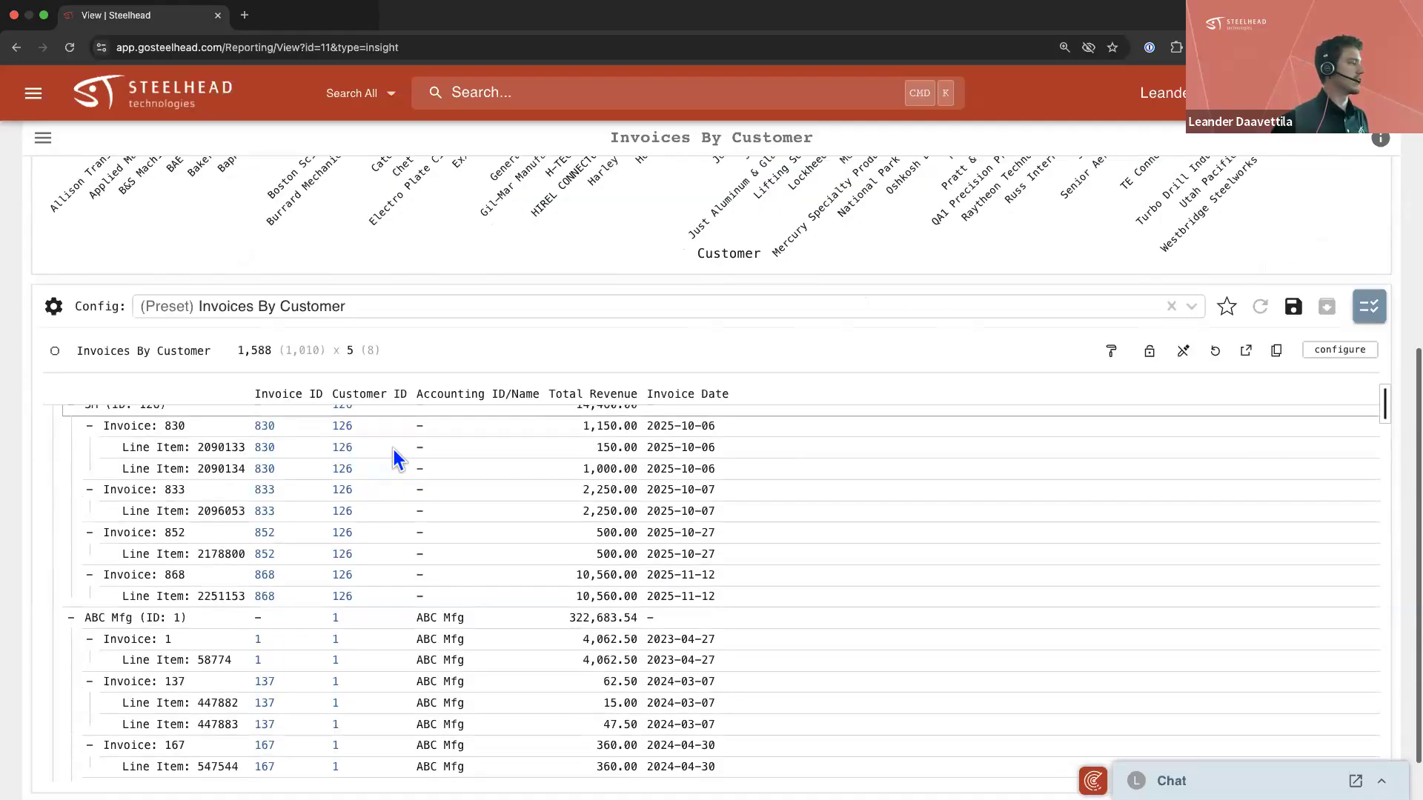
pyautogui.scroll(1, 381, 468)
pyautogui.scroll(-2, 442, 355)
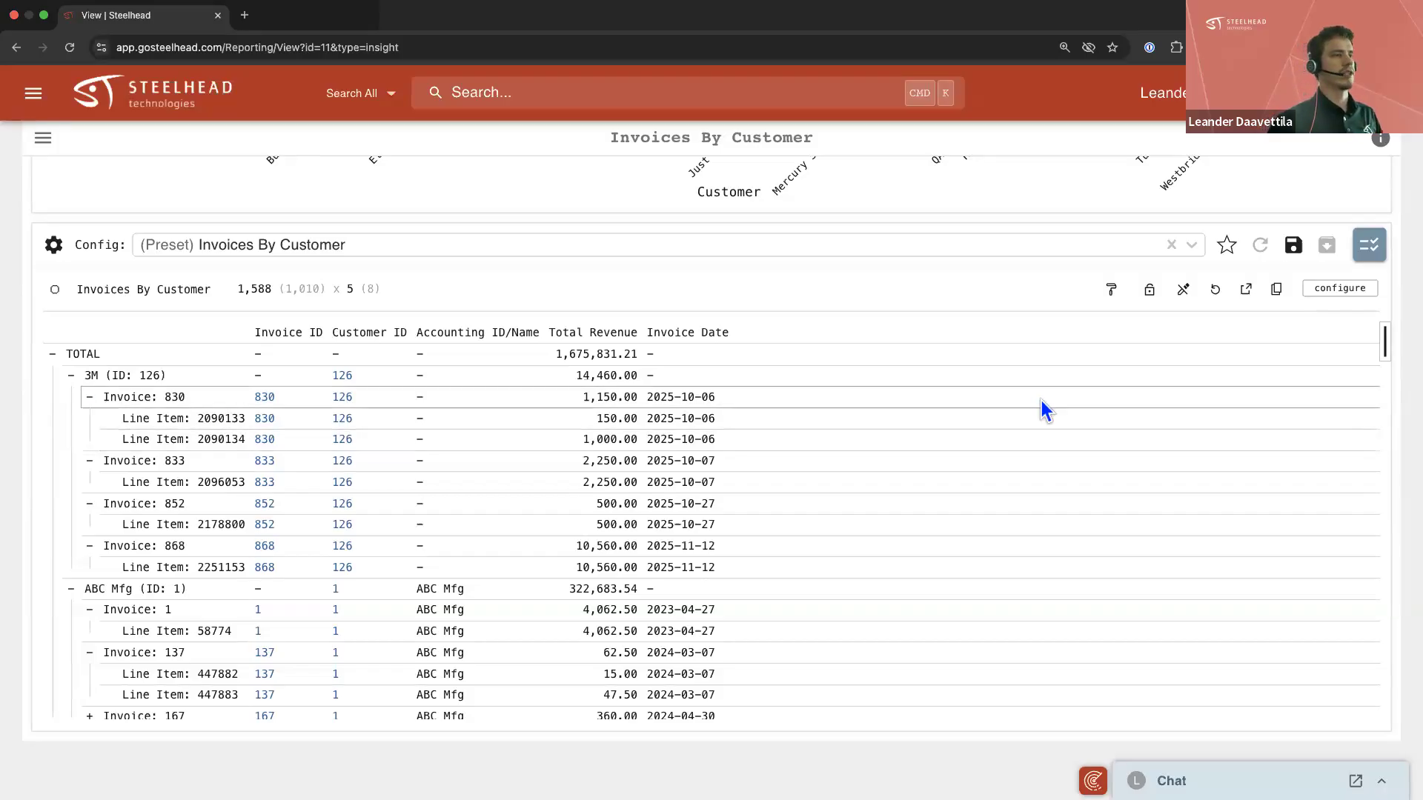
# Open the table's configuration, remove Invoice Line Item from Group By, and check the invoice rows
pyautogui.click(1343, 296)
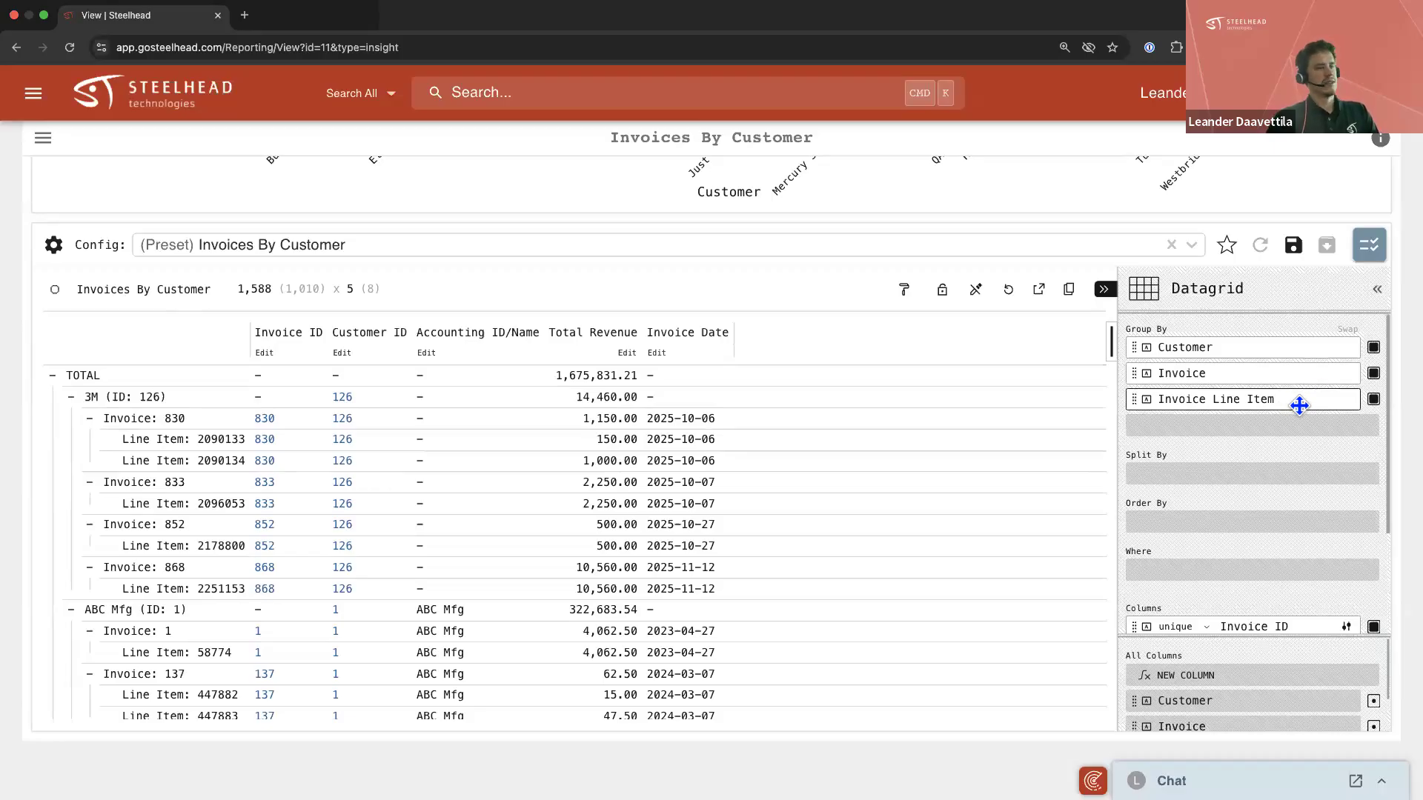
pyautogui.click(1375, 400)
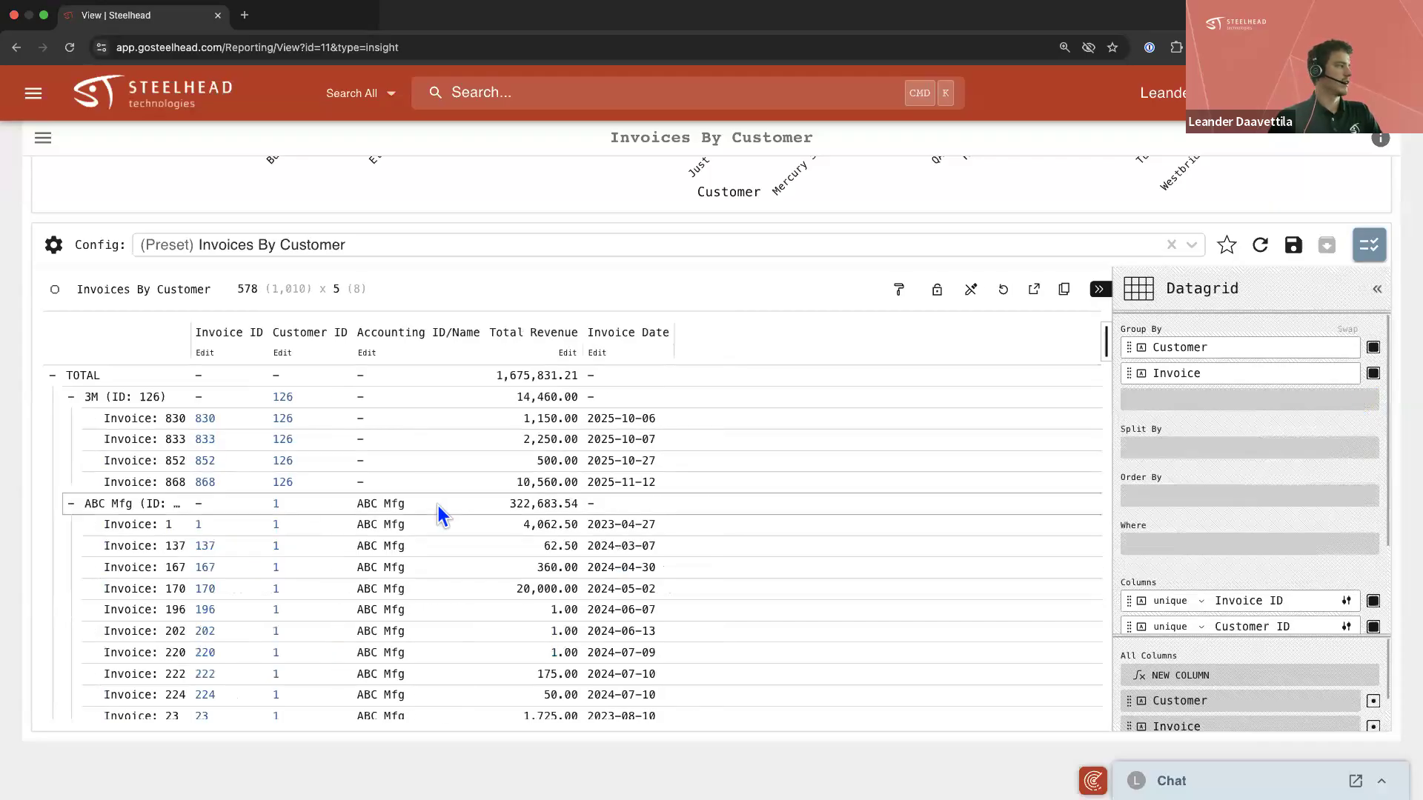
pyautogui.scroll(-1, 224, 467)
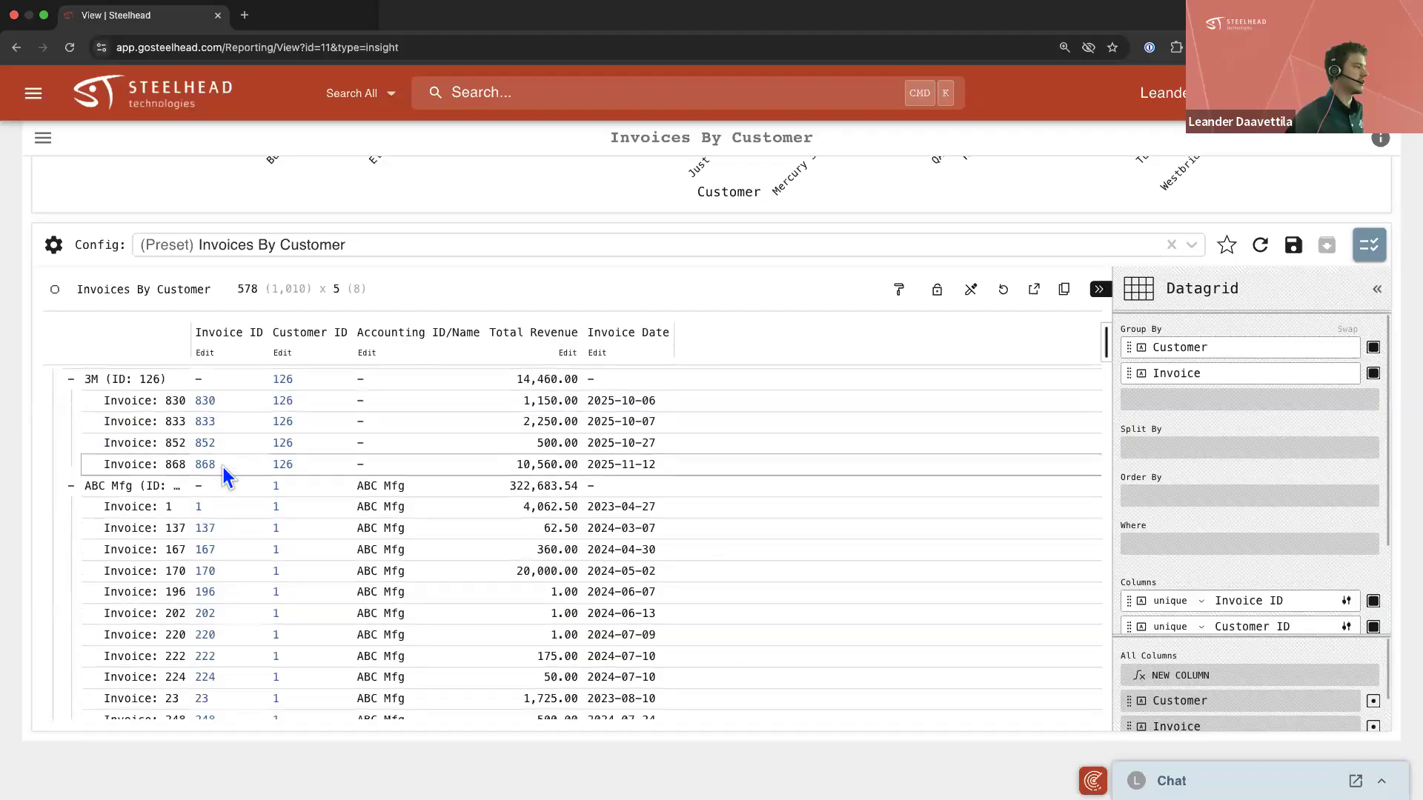
pyautogui.scroll(-2, 233, 474)
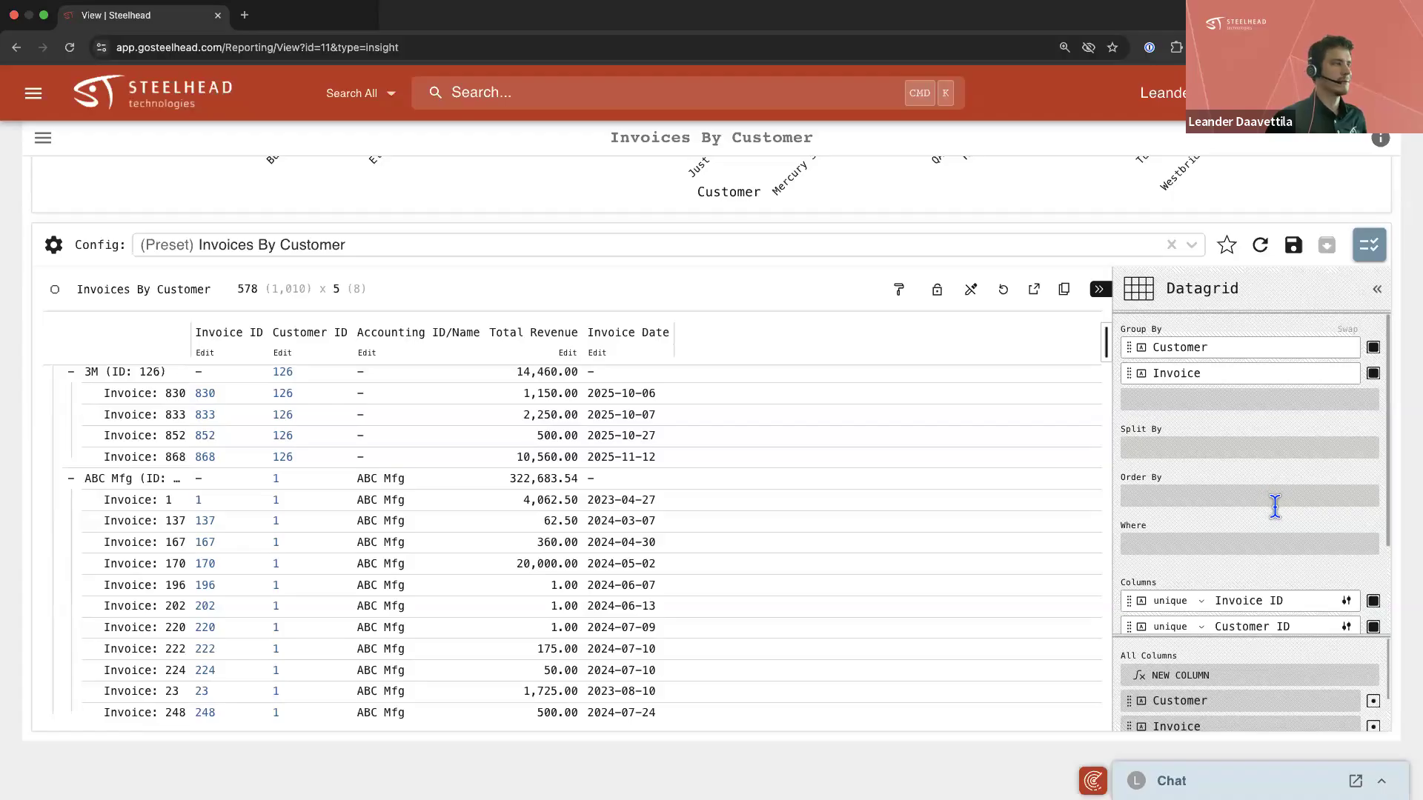
# Reorder the table's columns so that Customer ID comes before Invoice ID
pyautogui.scroll(-3, 1267, 523)
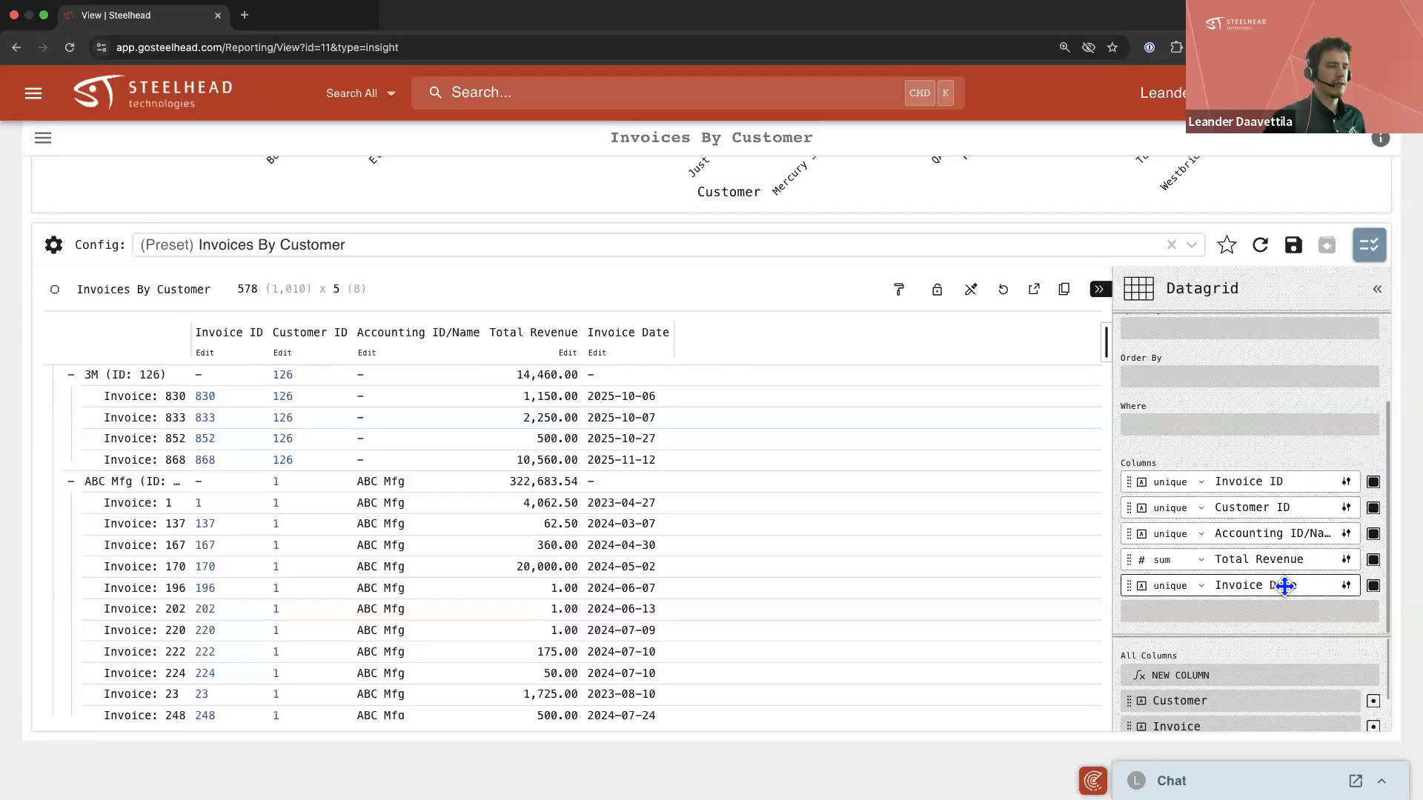
pyautogui.moveTo(1286, 508); pyautogui.dragTo(1296, 479)
pyautogui.scroll(1, 190, 421)
pyautogui.scroll(1, 189, 427)
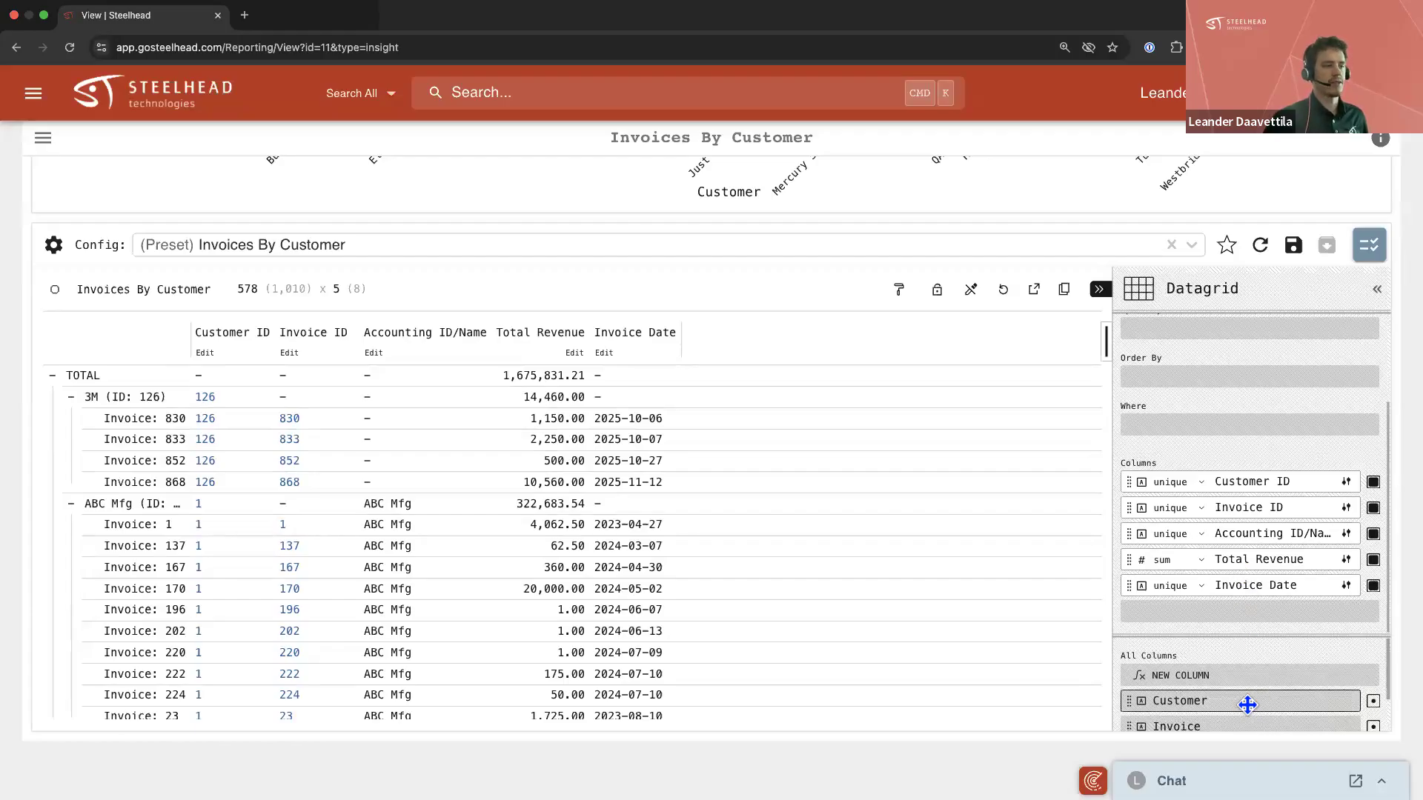
# Enlarge the All Columns list and add Customer to the table after Customer ID, aggregated as unique
pyautogui.moveTo(1241, 635)
pyautogui.mouseDown()
pyautogui.moveTo(1243, 558)
pyautogui.moveTo(1252, 630)
pyautogui.mouseUp()
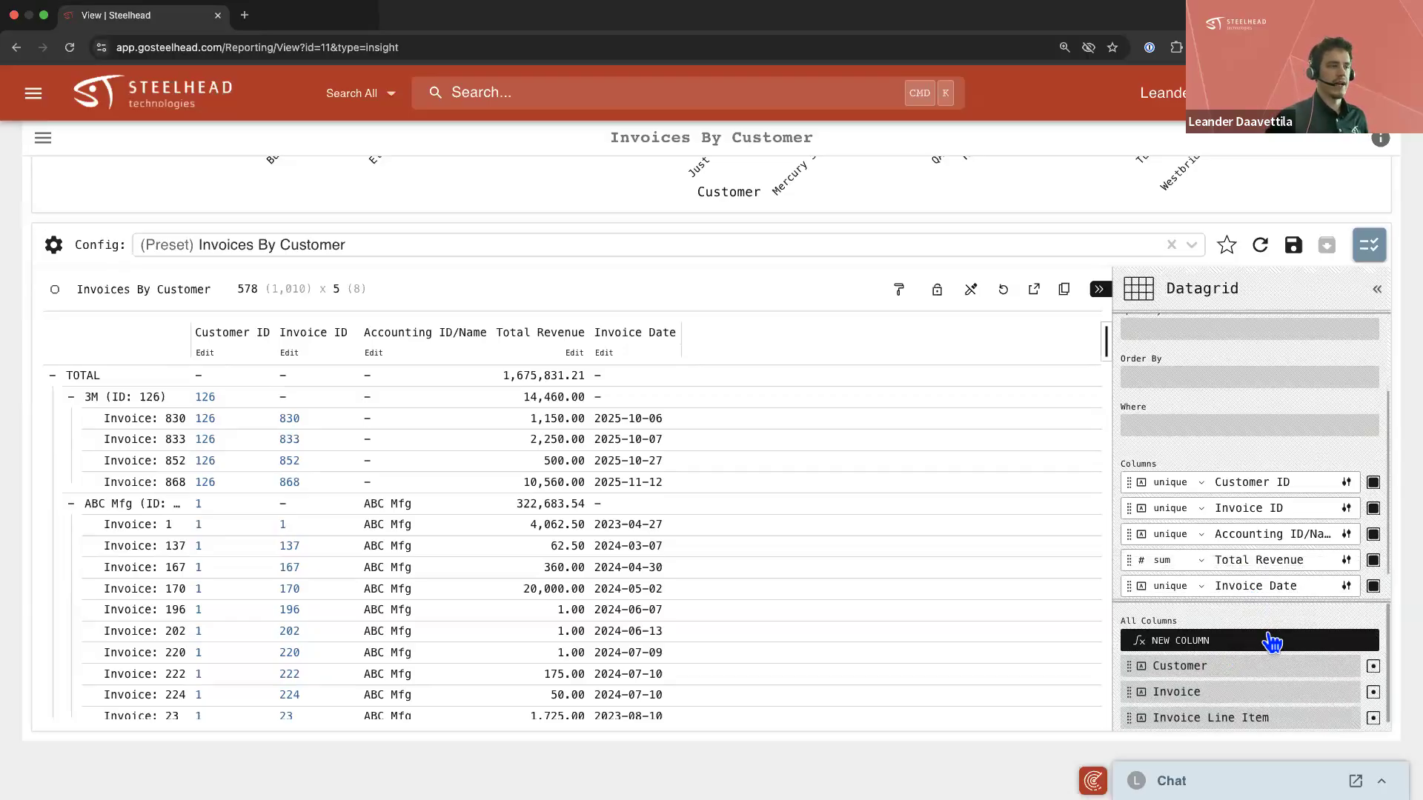
pyautogui.scroll(-1, 1252, 653)
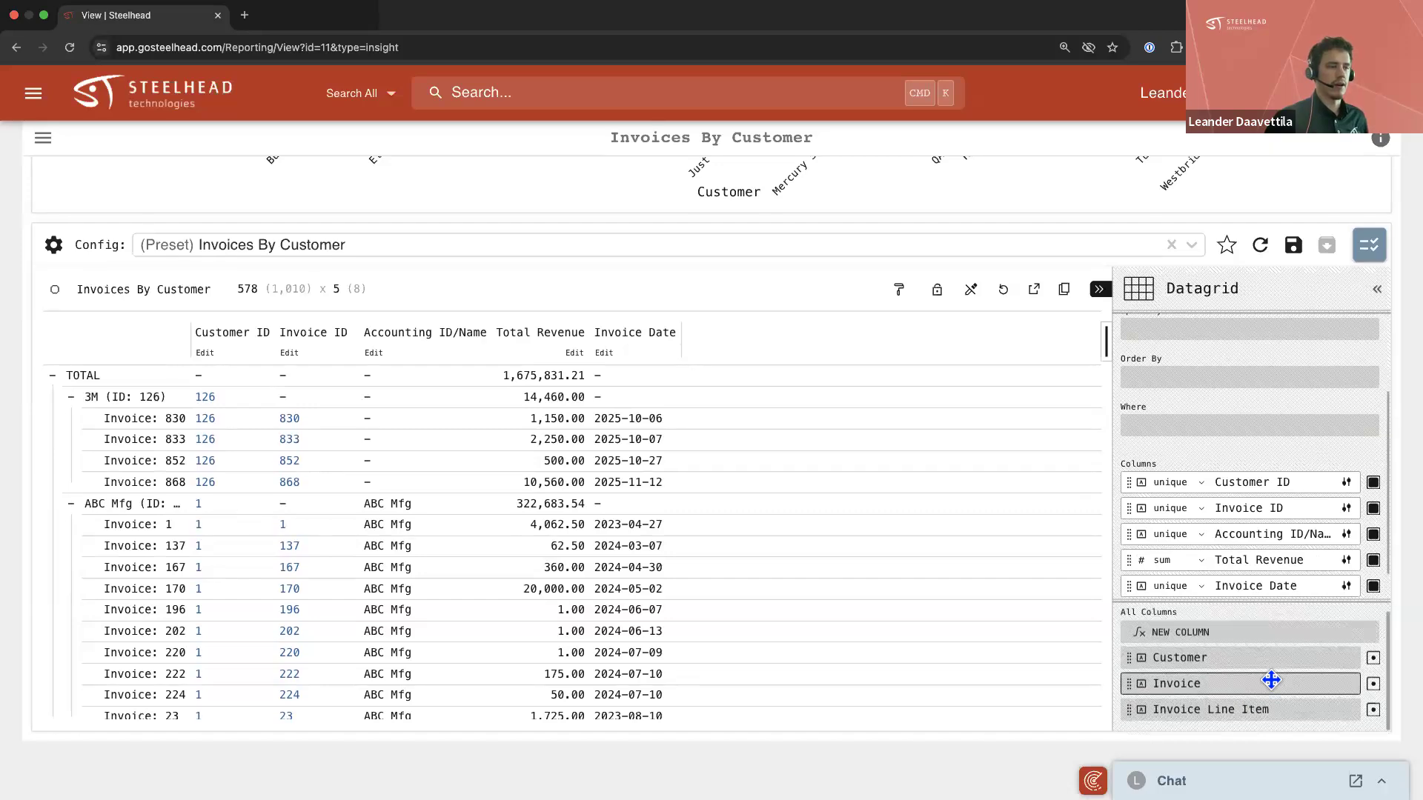
pyautogui.moveTo(1268, 661); pyautogui.dragTo(1276, 514)
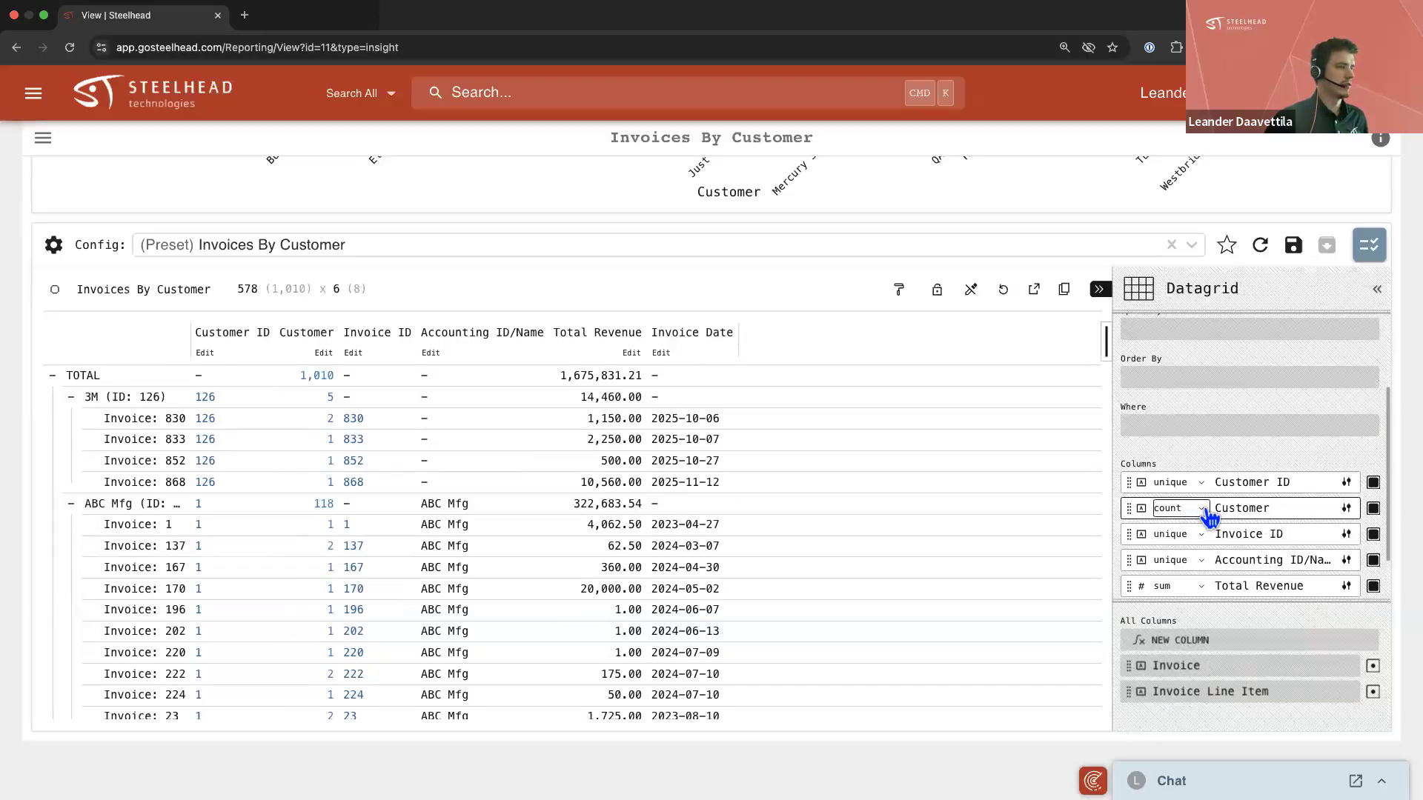
pyautogui.click(1205, 511)
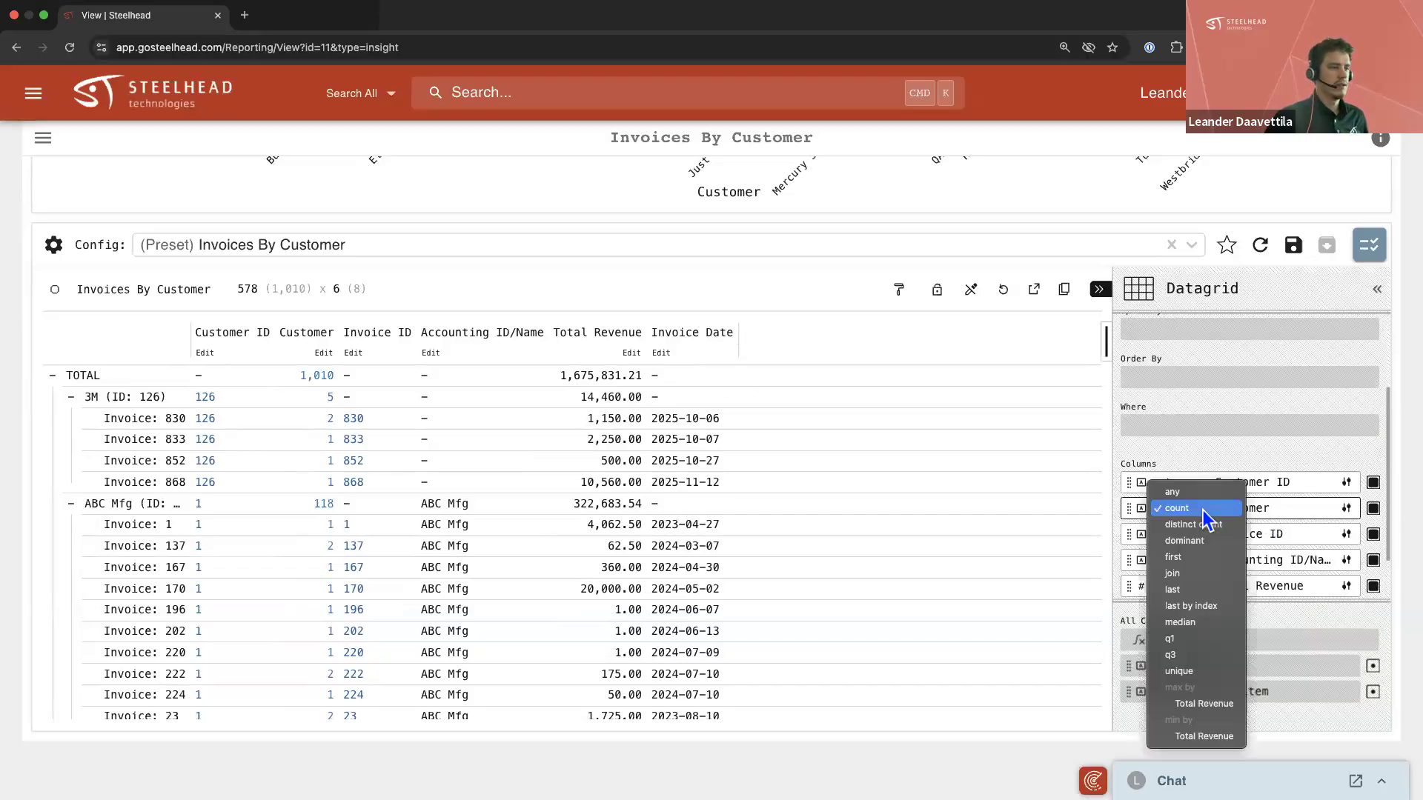
pyautogui.click(1195, 671)
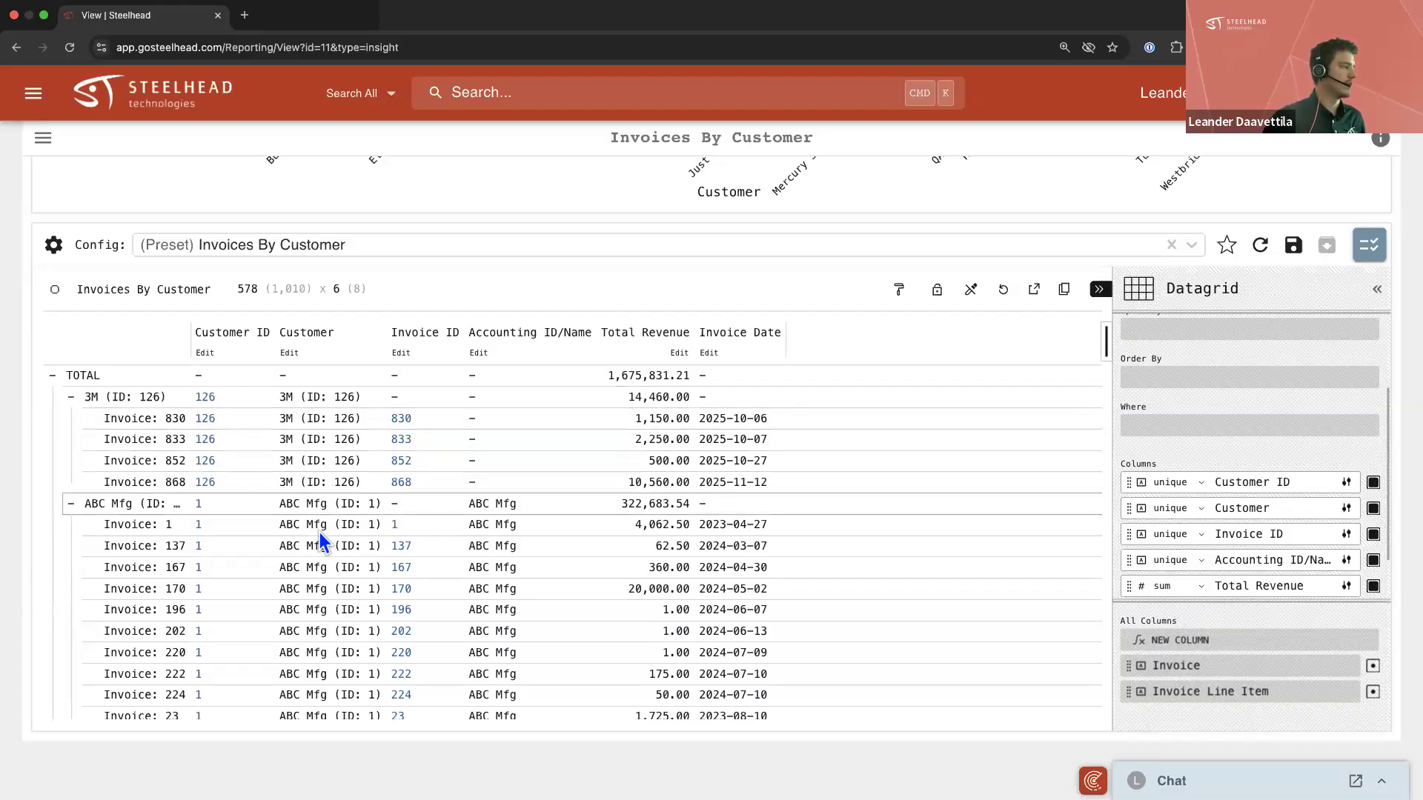
# Look through the new Customer column's values and collapse the ABC Mfg group in the table
pyautogui.scroll(-5, 317, 556)
pyautogui.scroll(4, 314, 554)
pyautogui.scroll(2, 167, 519)
pyautogui.click(71, 503)
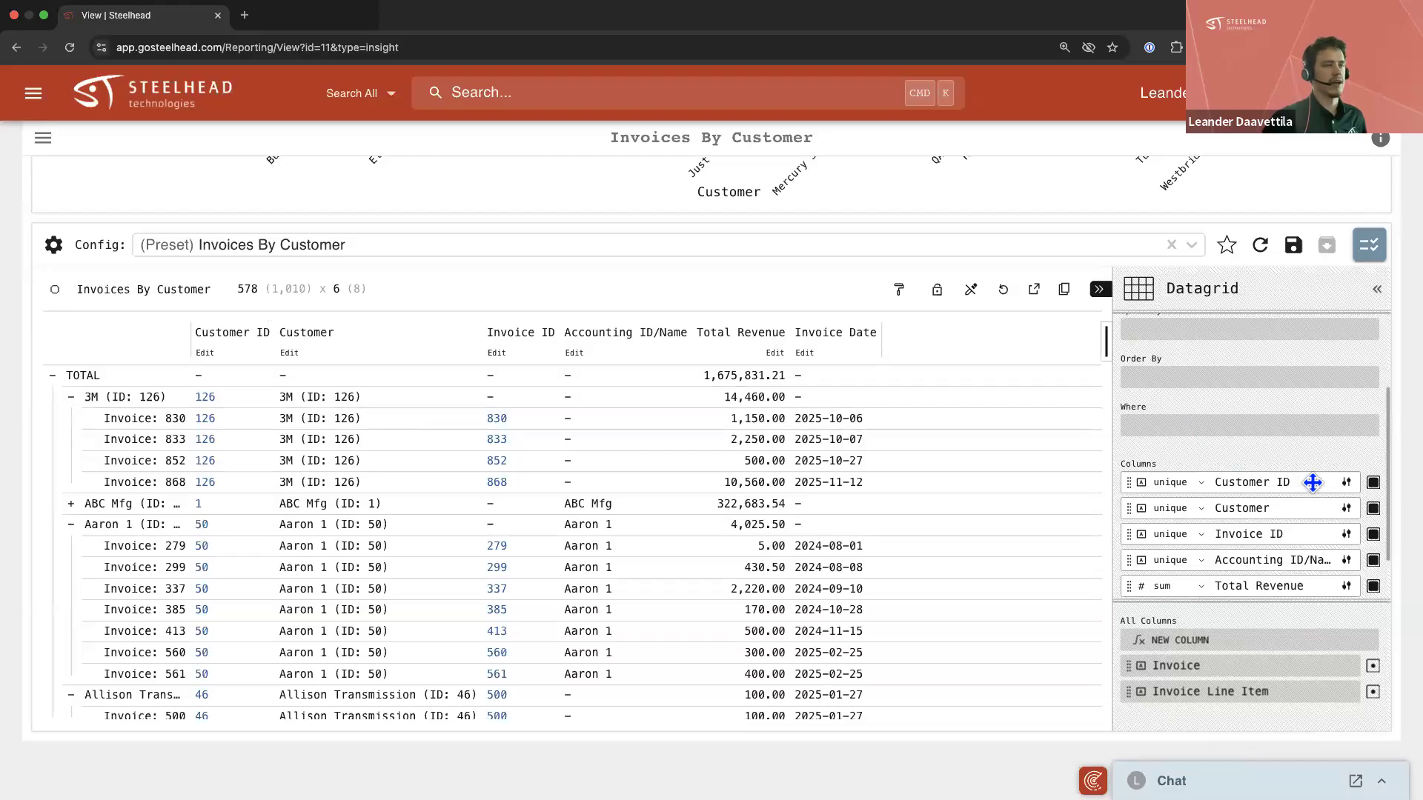
# Remove the Customer ID, Customer, Invoice ID and Accounting ID/Name columns from the table
pyautogui.click(1373, 483)
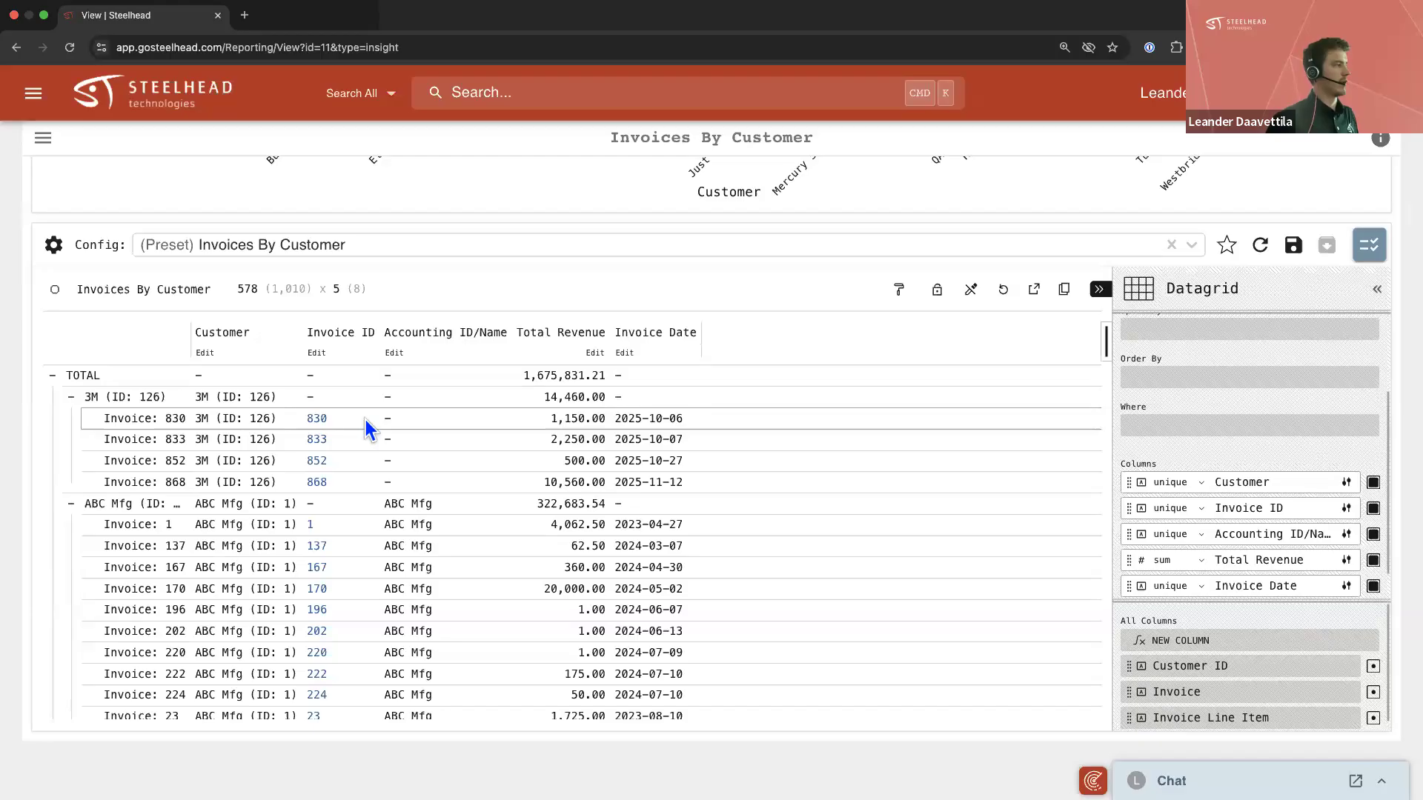
pyautogui.click(1374, 484)
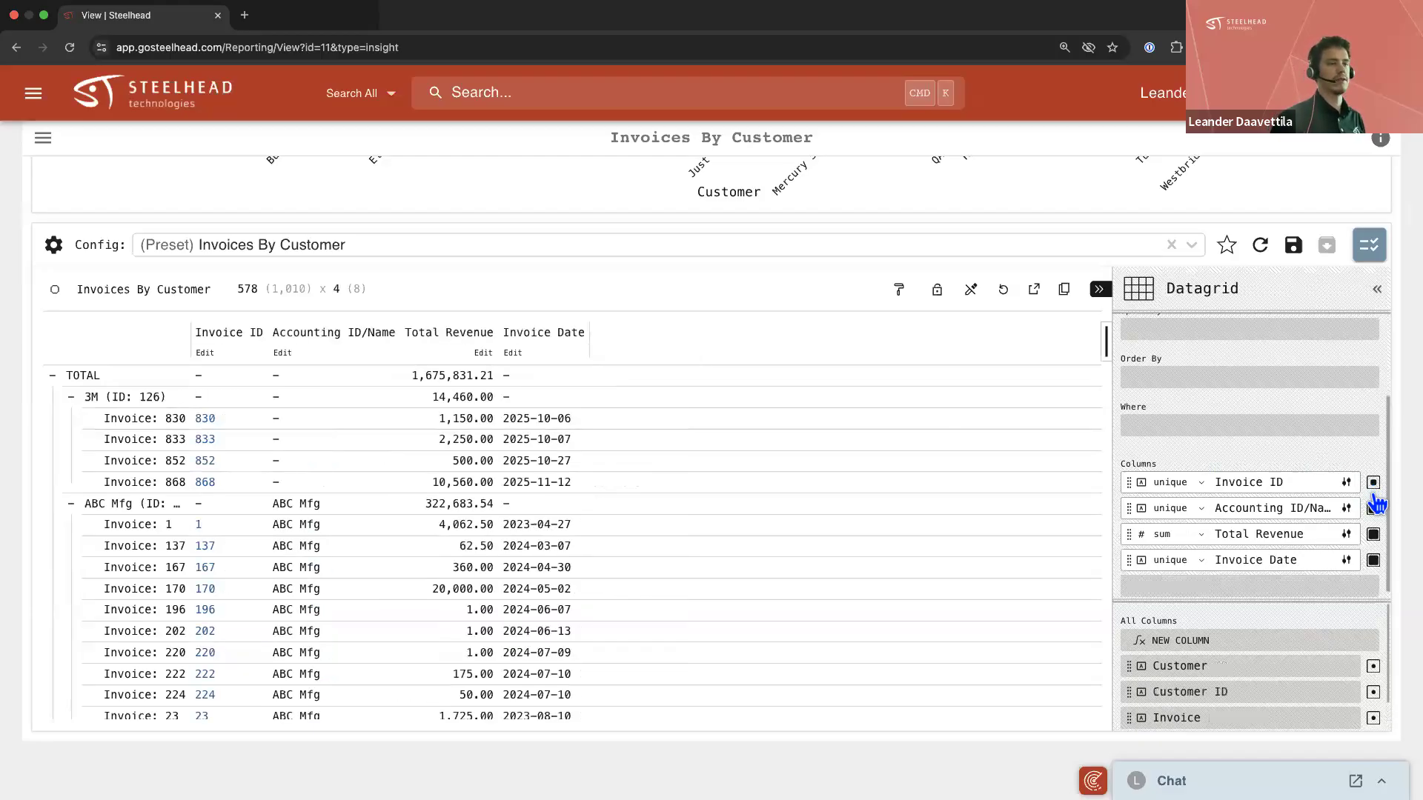
pyautogui.click(1373, 483)
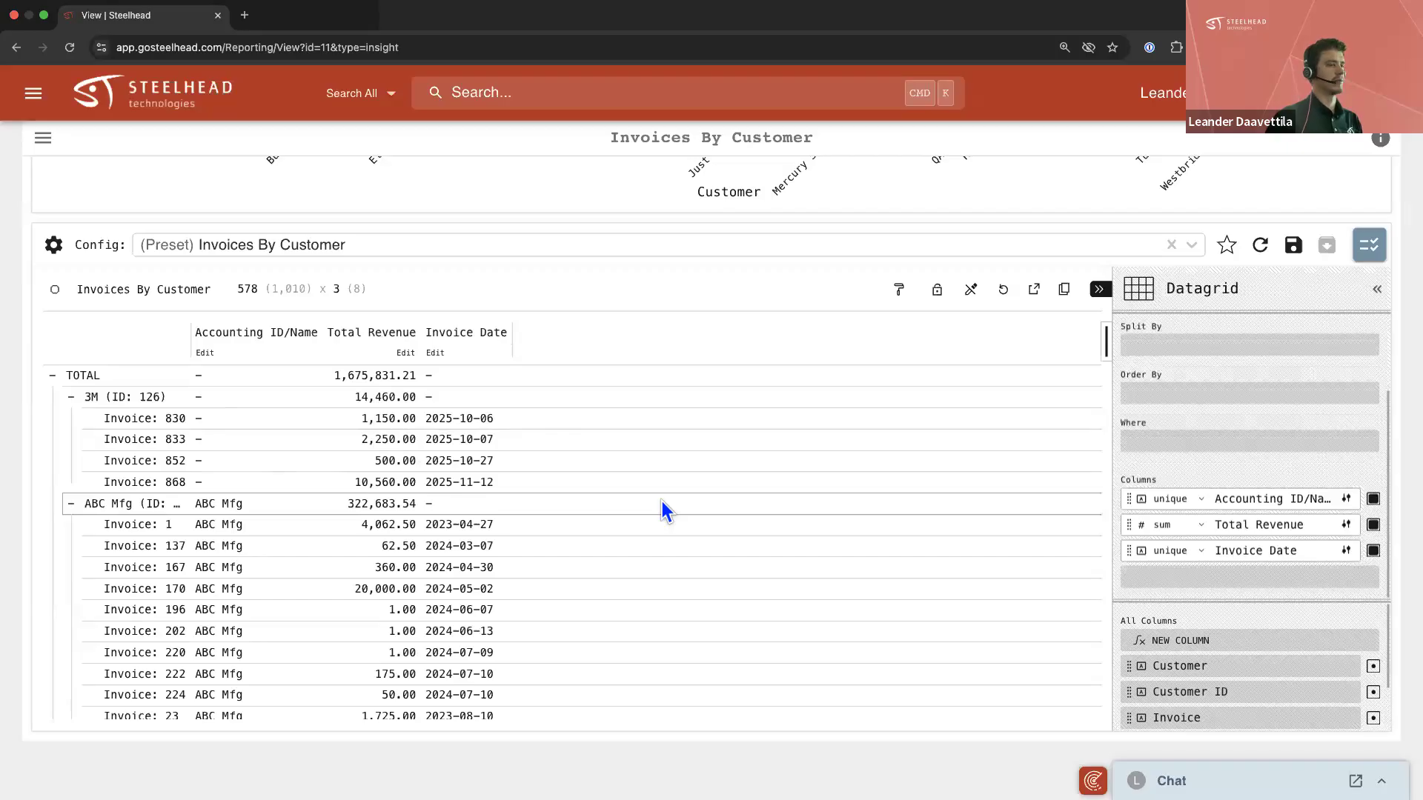
pyautogui.click(1373, 499)
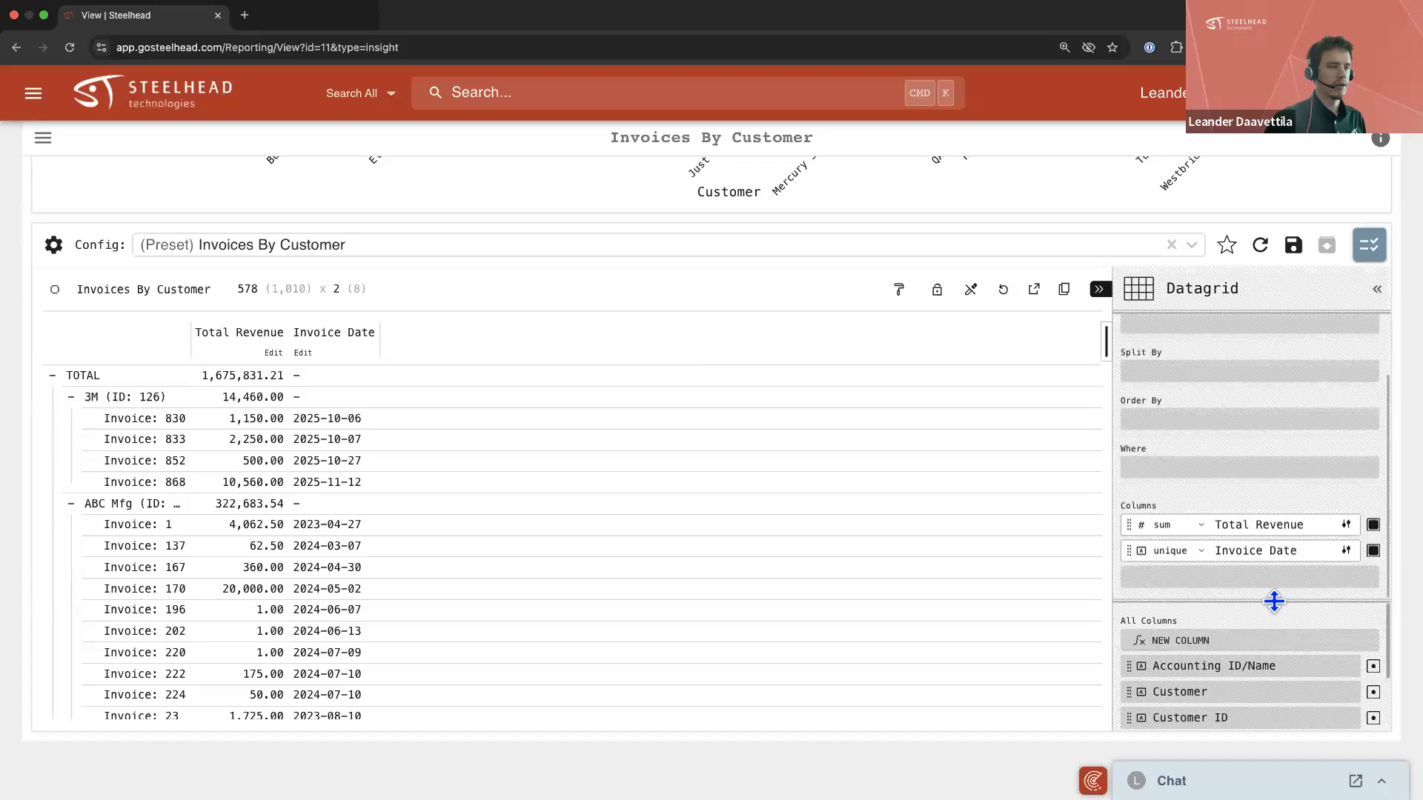
# Try ordering the table by Invoice Date through Order By, switch between ascending and descending, and remove the ordering
pyautogui.moveTo(1274, 601); pyautogui.dragTo(1271, 569)
pyautogui.scroll(-1, 1272, 593)
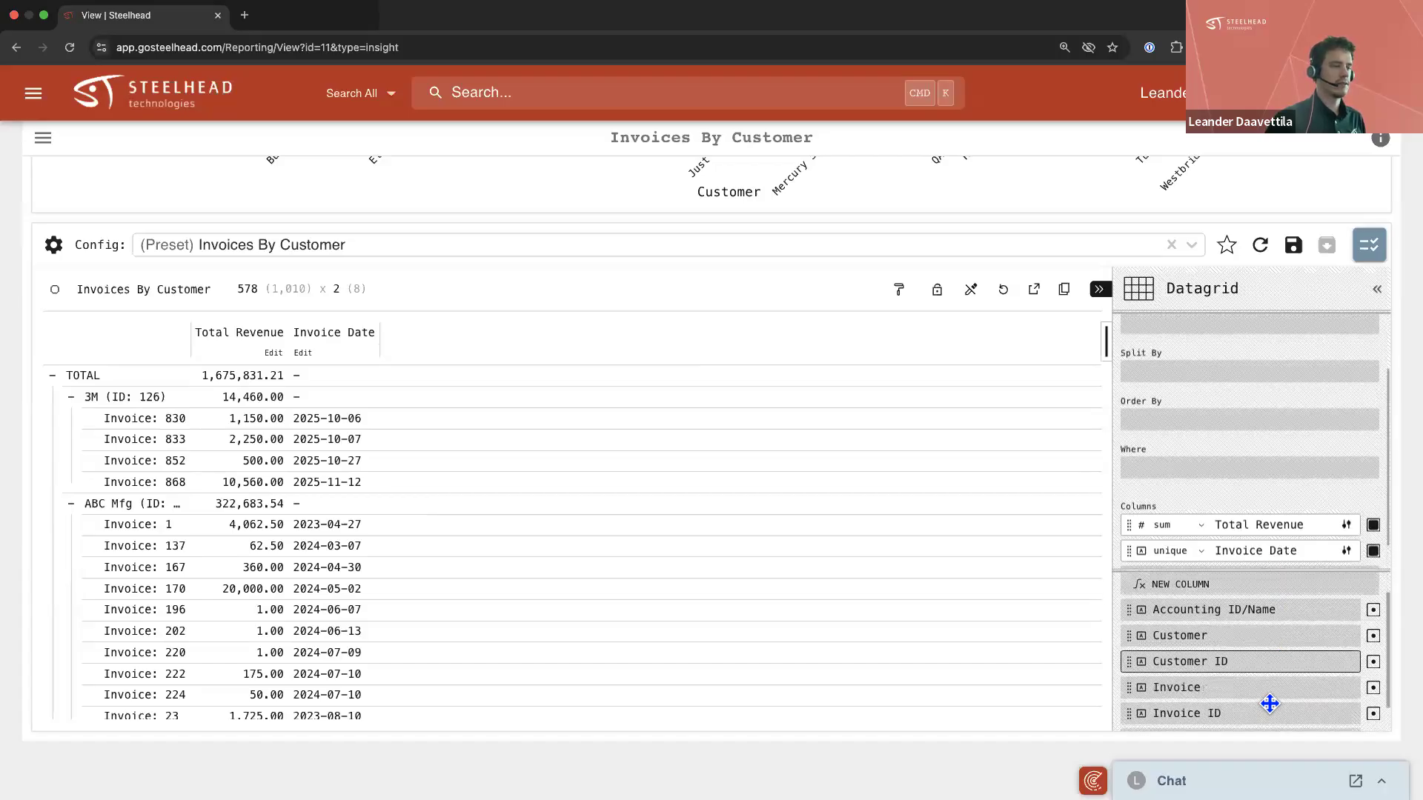
pyautogui.scroll(1, 1275, 652)
pyautogui.moveTo(1296, 553); pyautogui.dragTo(1306, 427)
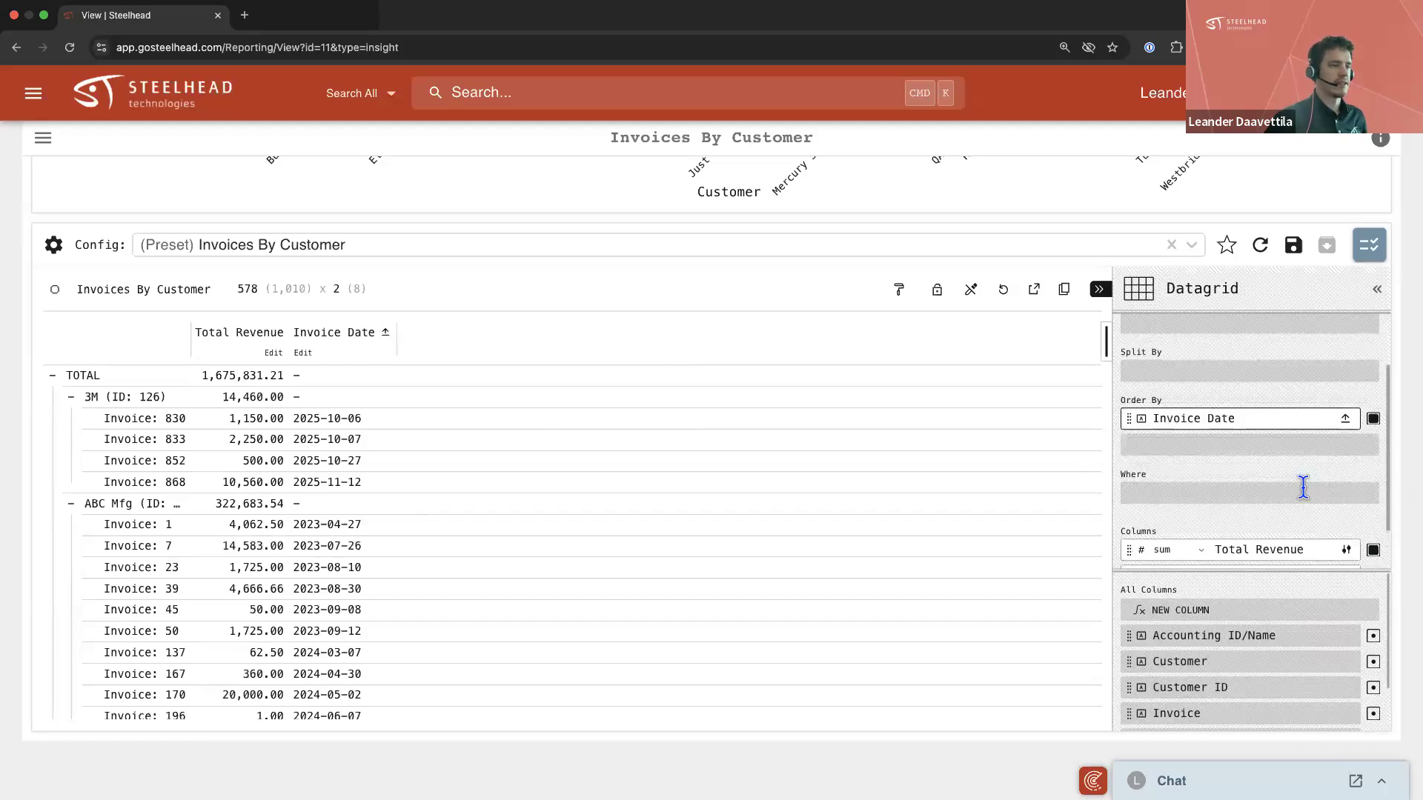
pyautogui.click(1350, 429)
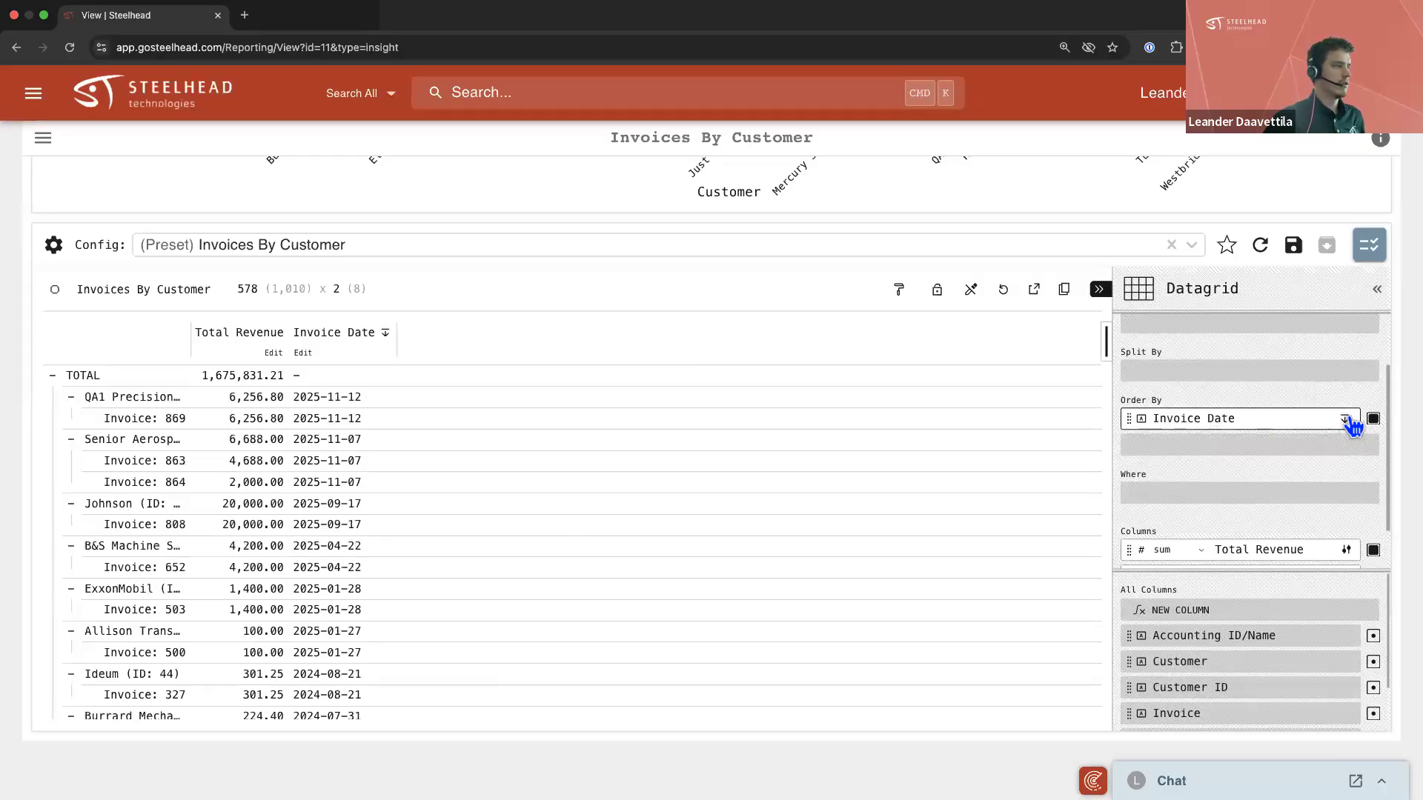
pyautogui.click(1351, 427)
pyautogui.click(1350, 427)
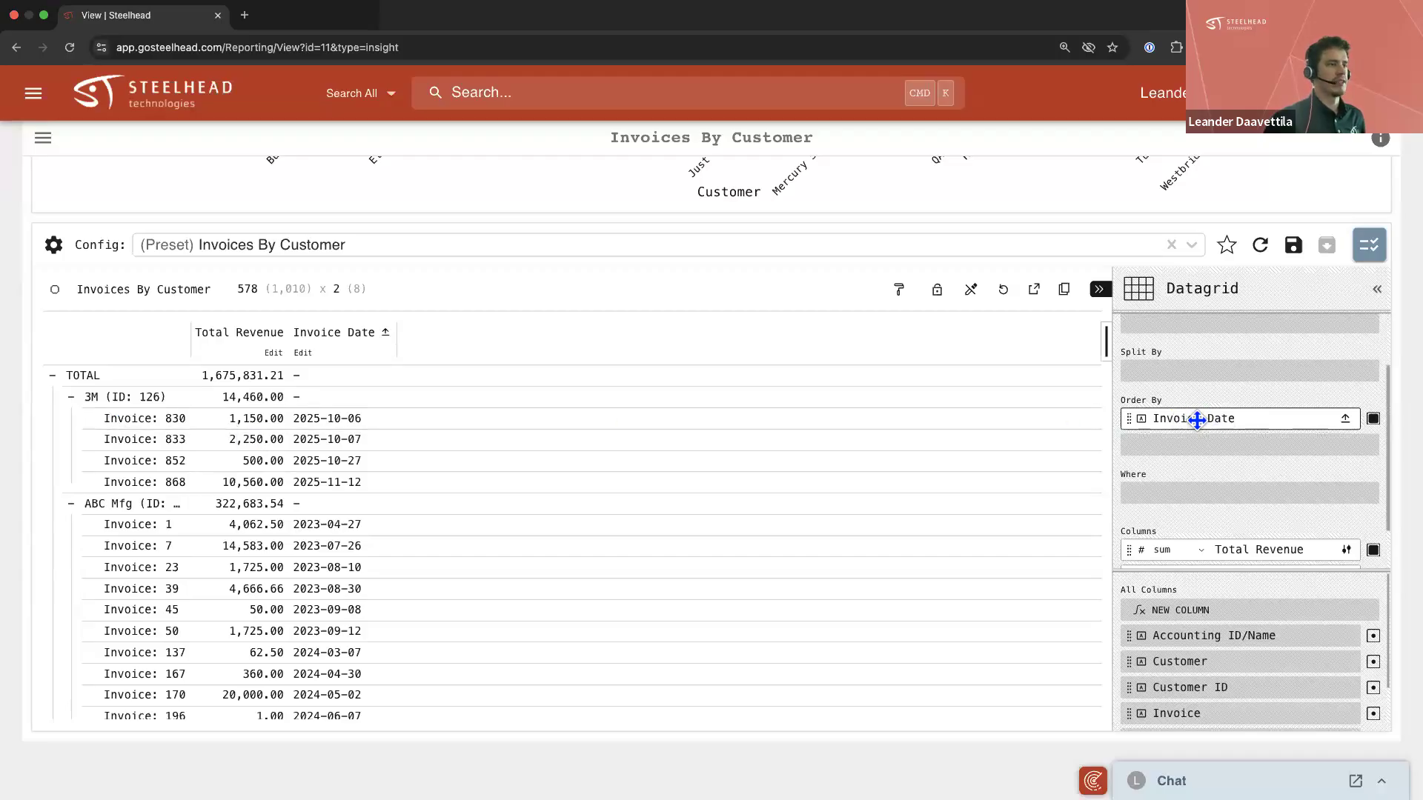
pyautogui.click(1373, 419)
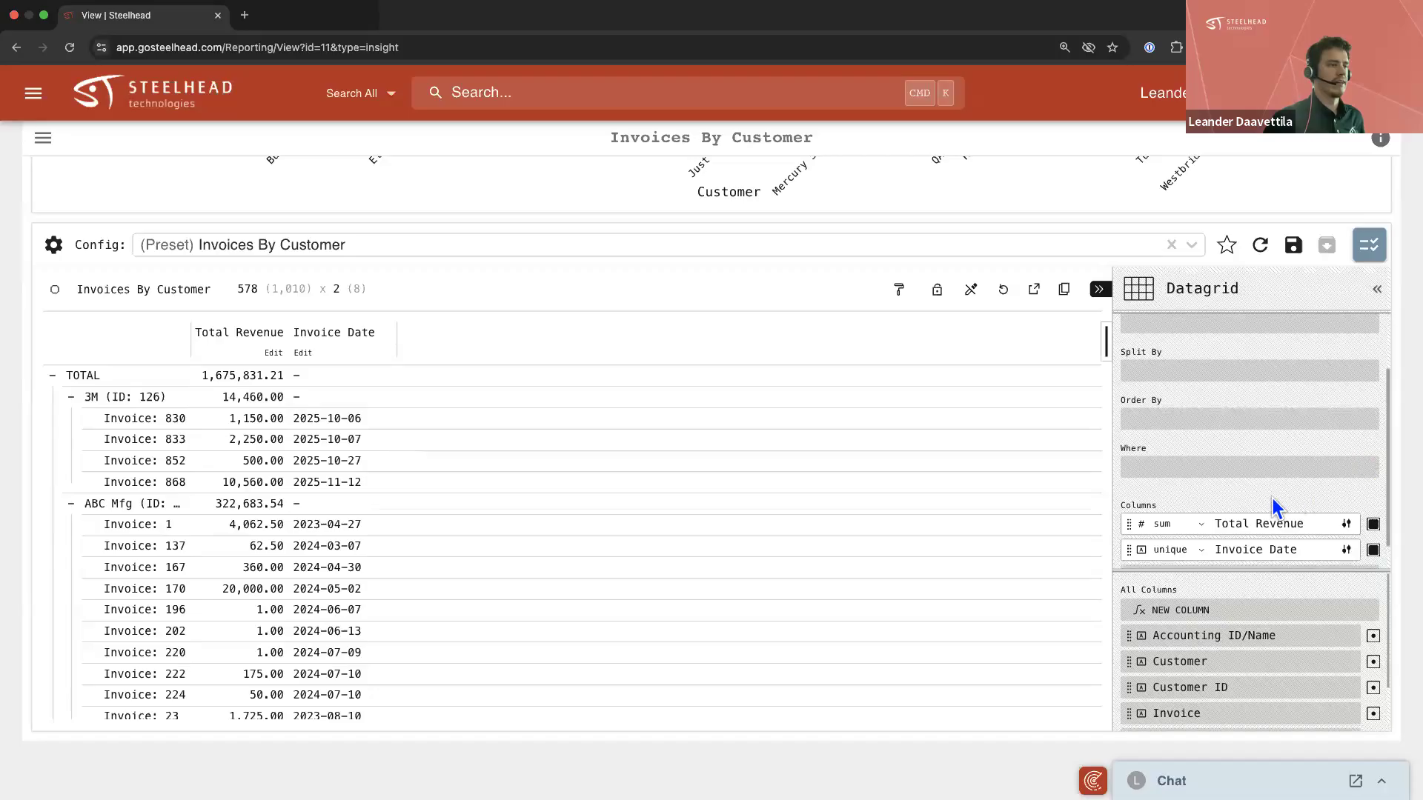
# Sort the table by its Invoice Date column in descending order and close the configuration
pyautogui.click(341, 342)
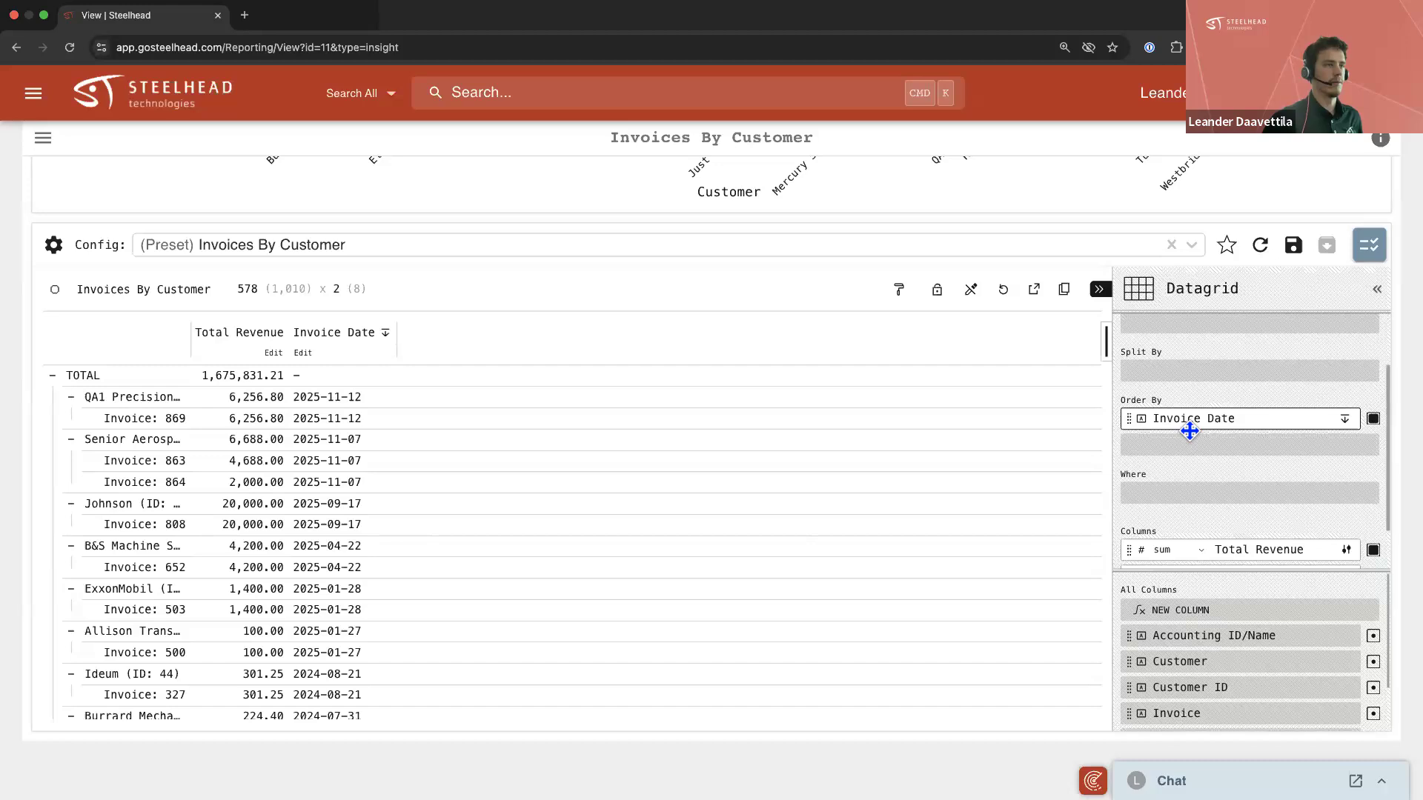
pyautogui.click(1100, 290)
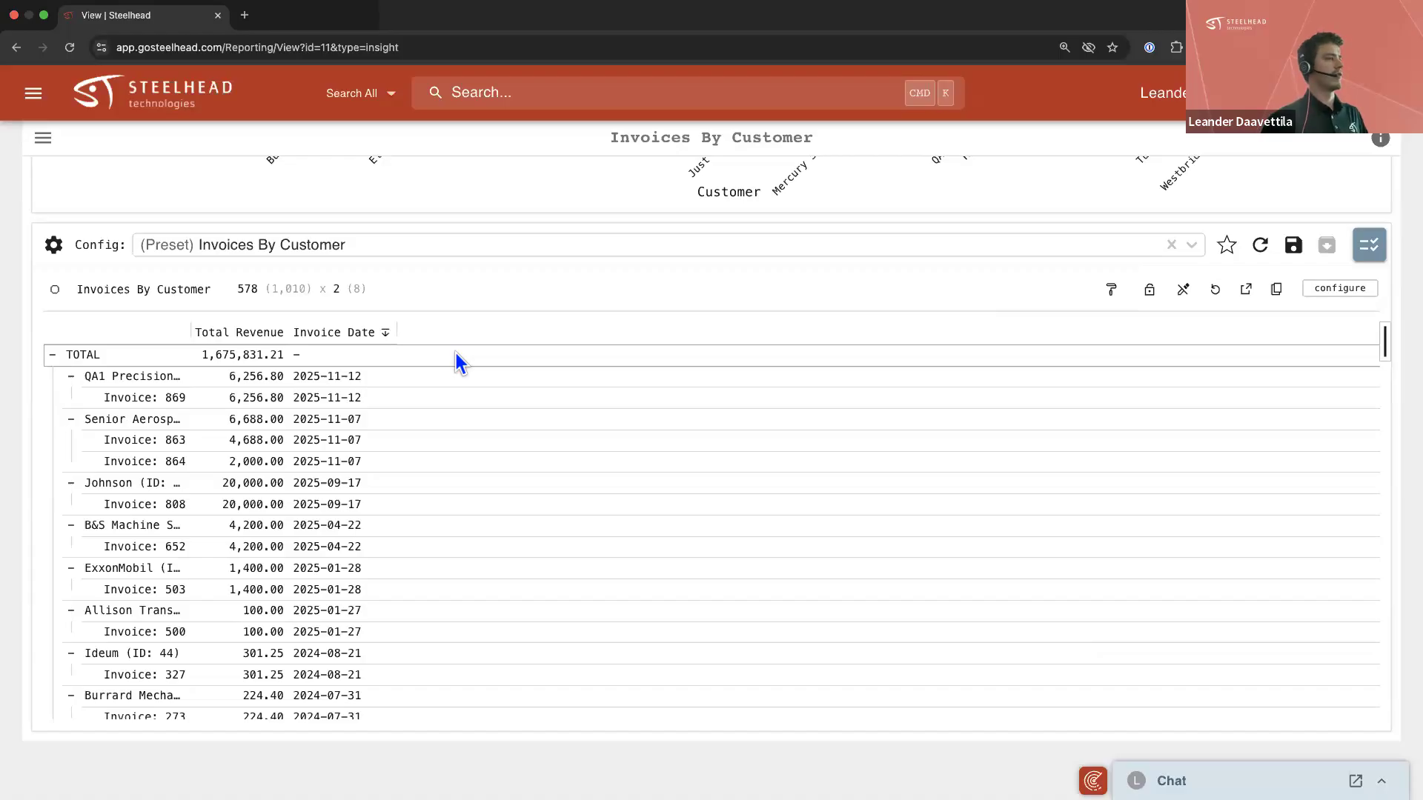
# Try the Pro Dark theme on the table and switch back to Pro Light
pyautogui.click(1109, 294)
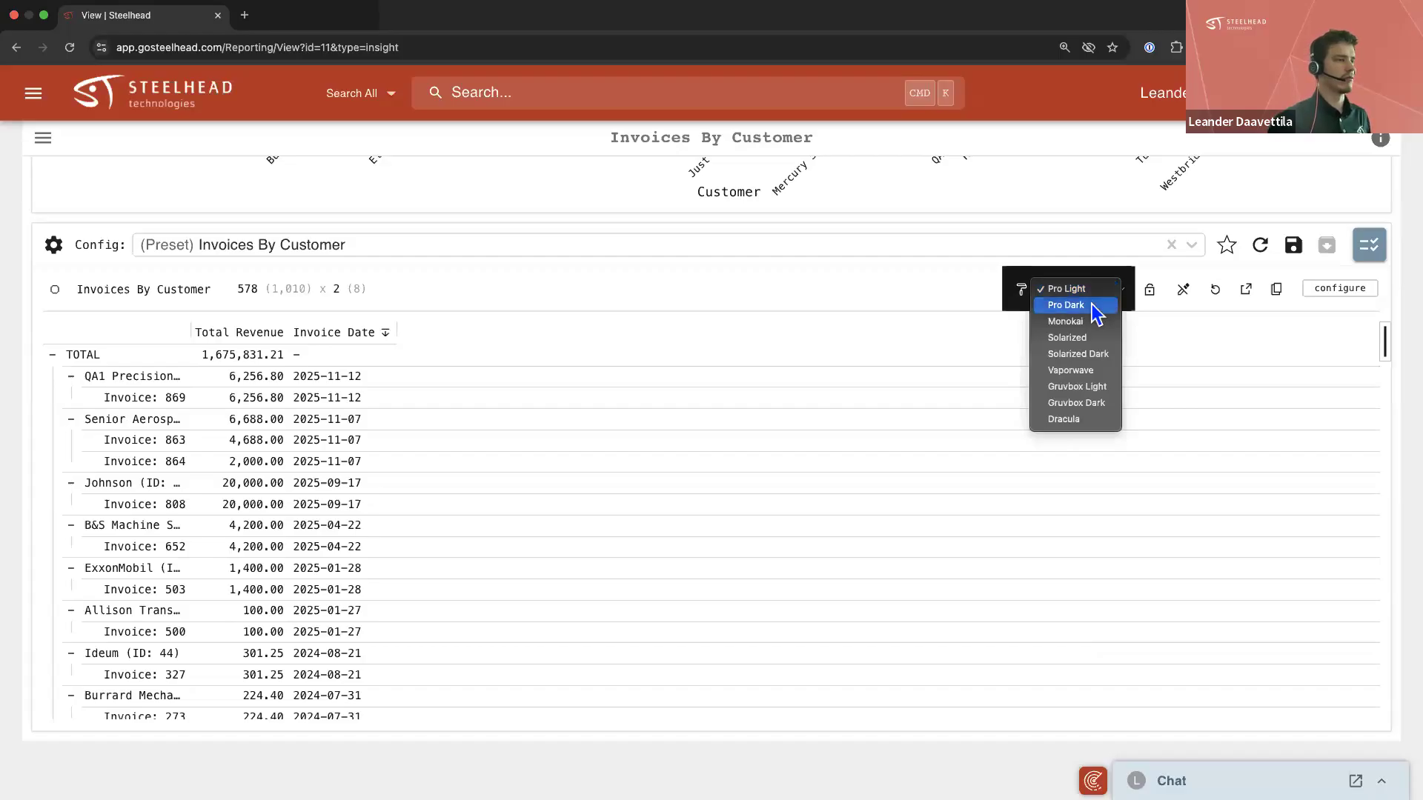
pyautogui.click(1096, 307)
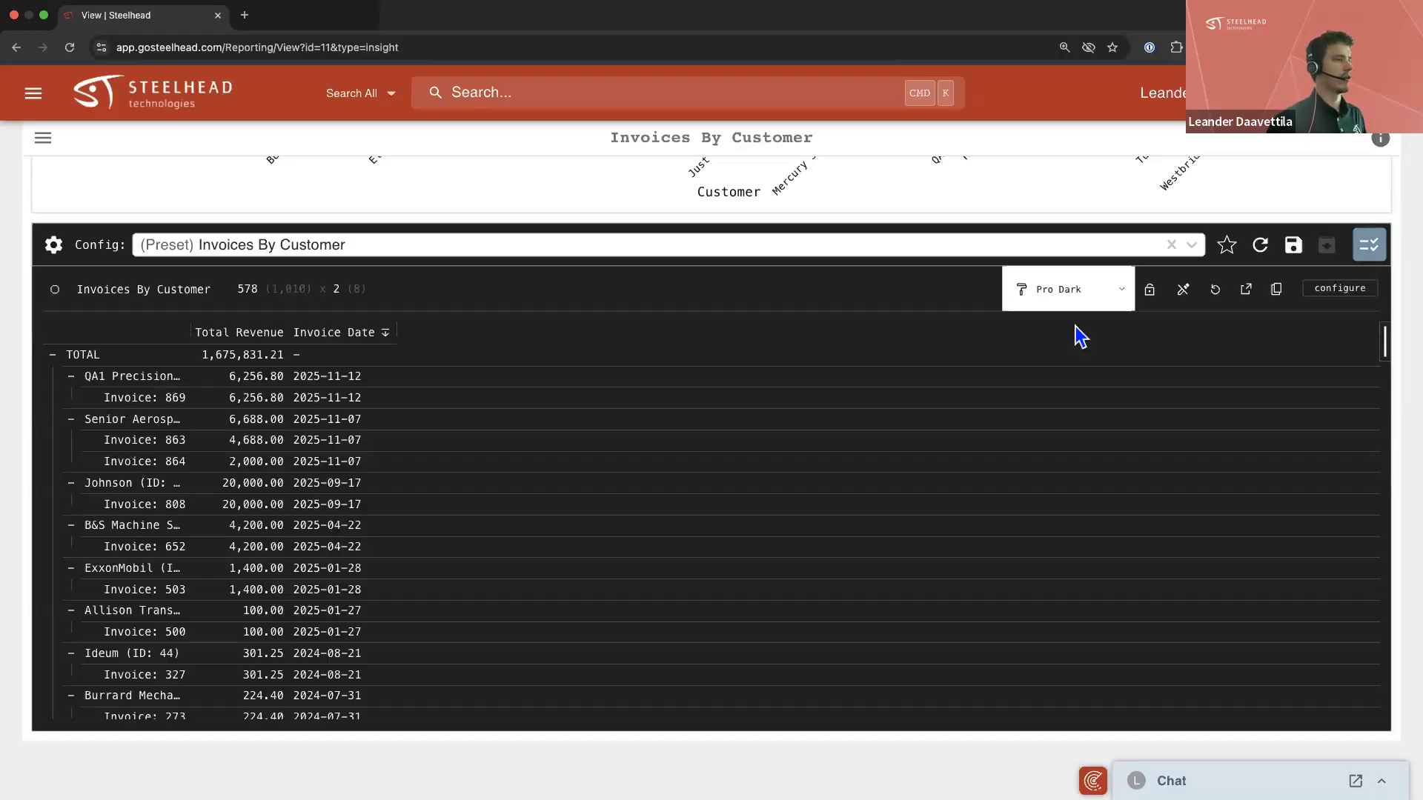
pyautogui.click(1117, 295)
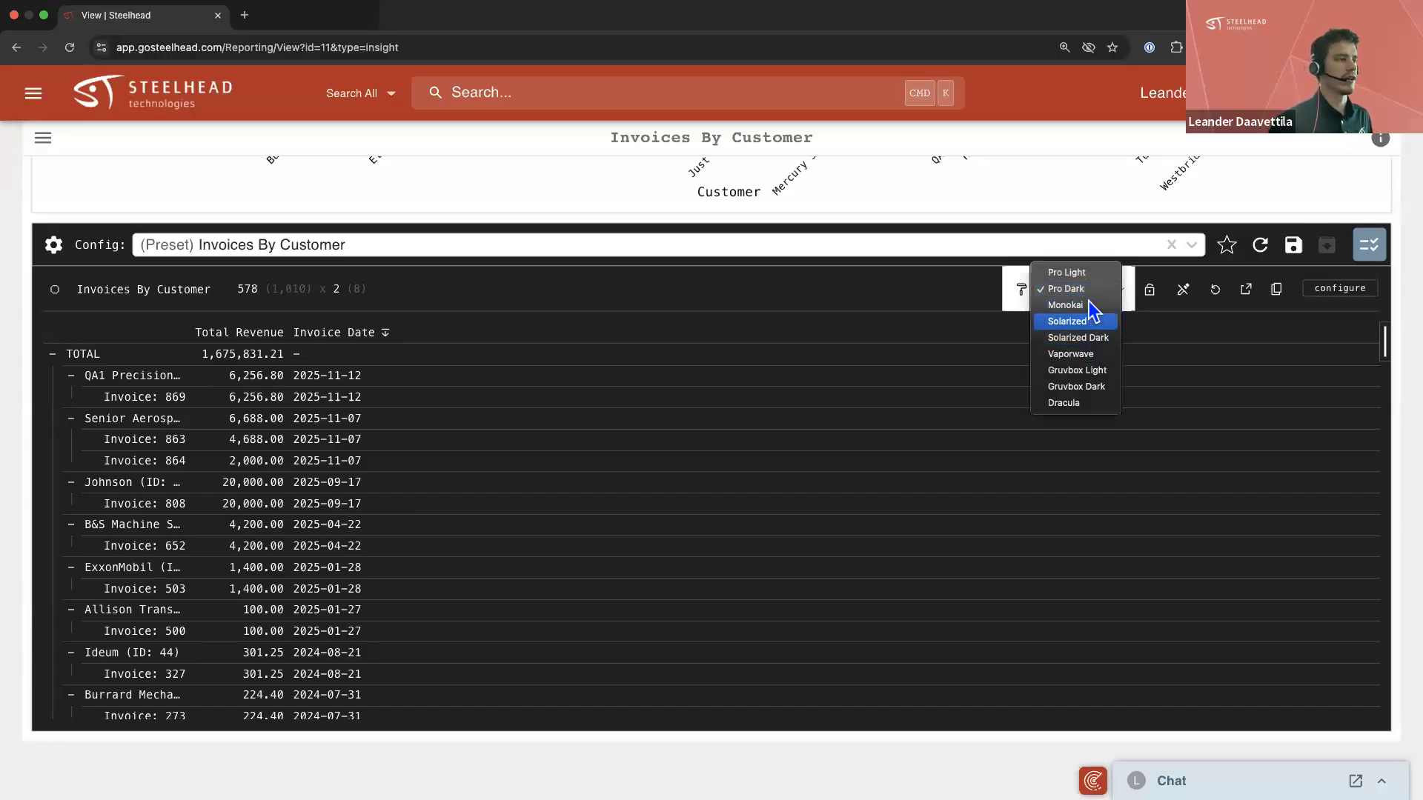
pyautogui.click(1073, 273)
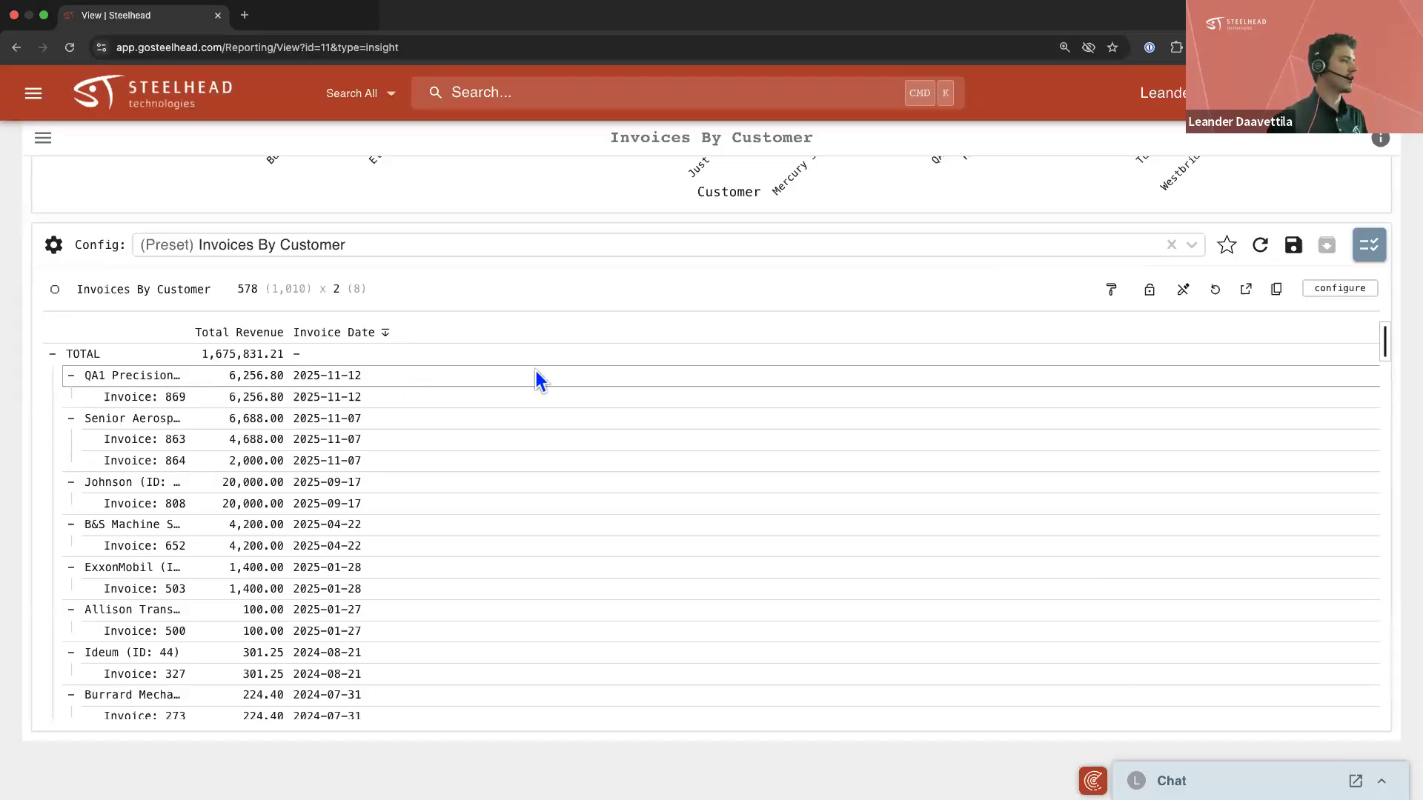
# Review the table's configuration settings, the customer revenue chart and the invoice rows sorted by date
pyautogui.click(1350, 291)
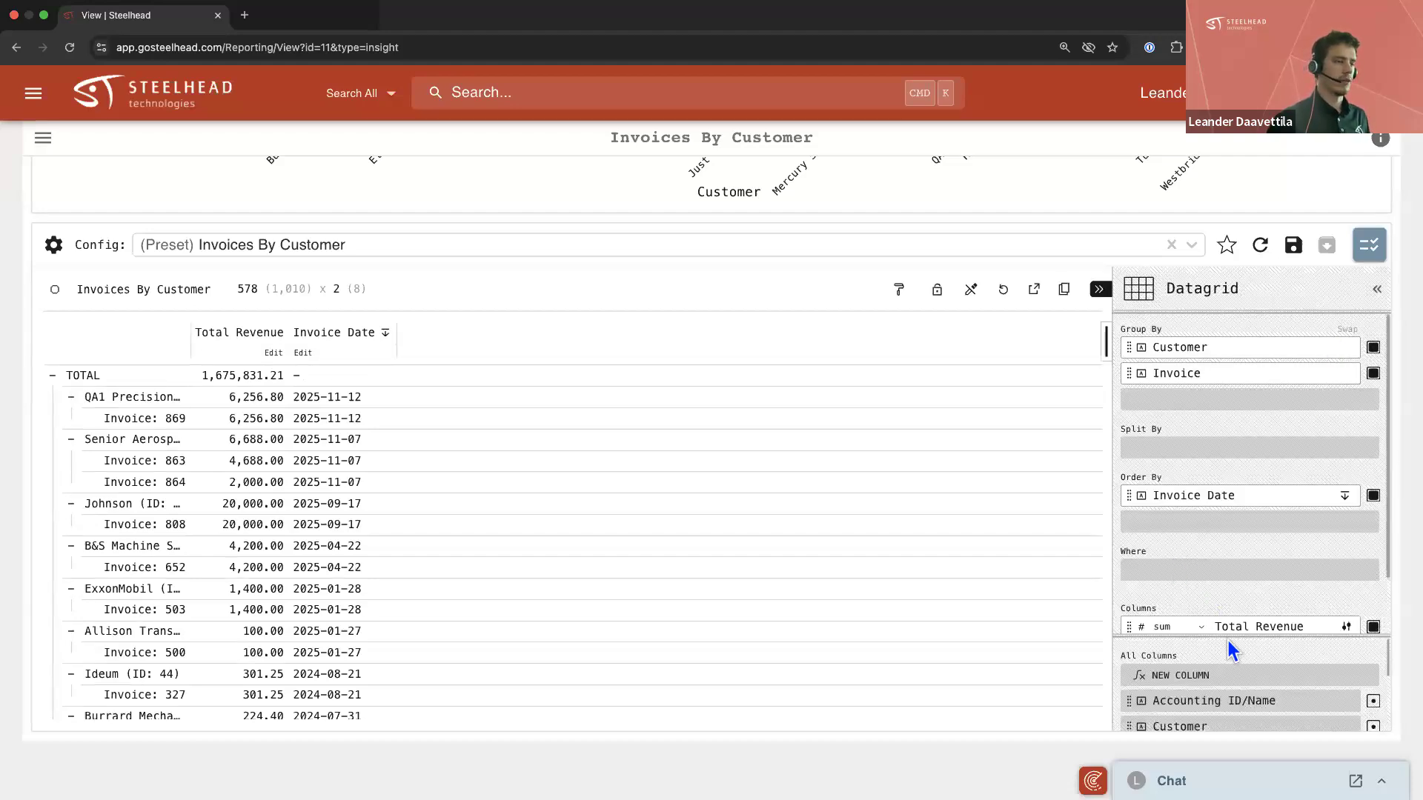
pyautogui.click(1100, 289)
pyautogui.scroll(10, 434, 322)
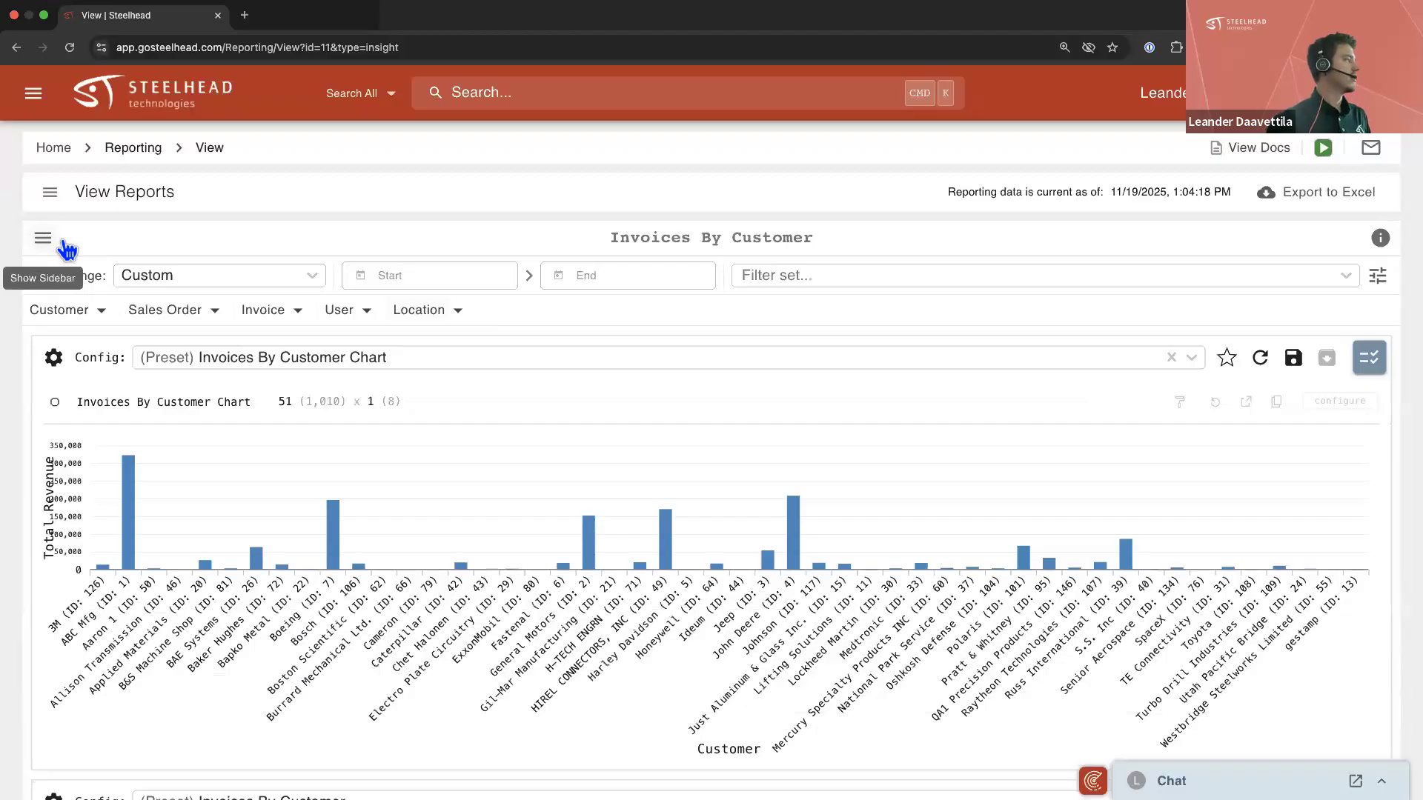
pyautogui.click(45, 240)
pyautogui.click(366, 238)
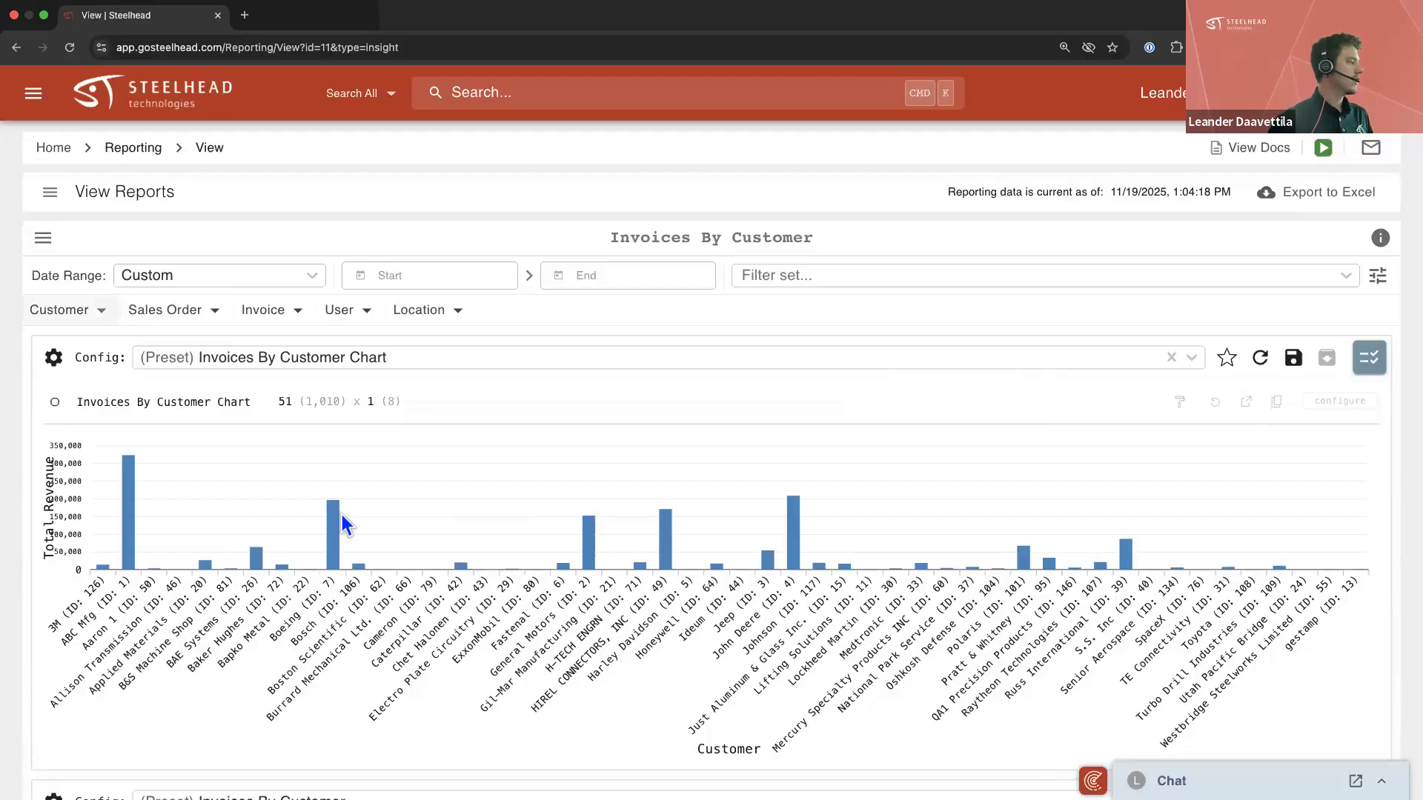
pyautogui.scroll(-5, 348, 517)
pyautogui.scroll(-1, 349, 518)
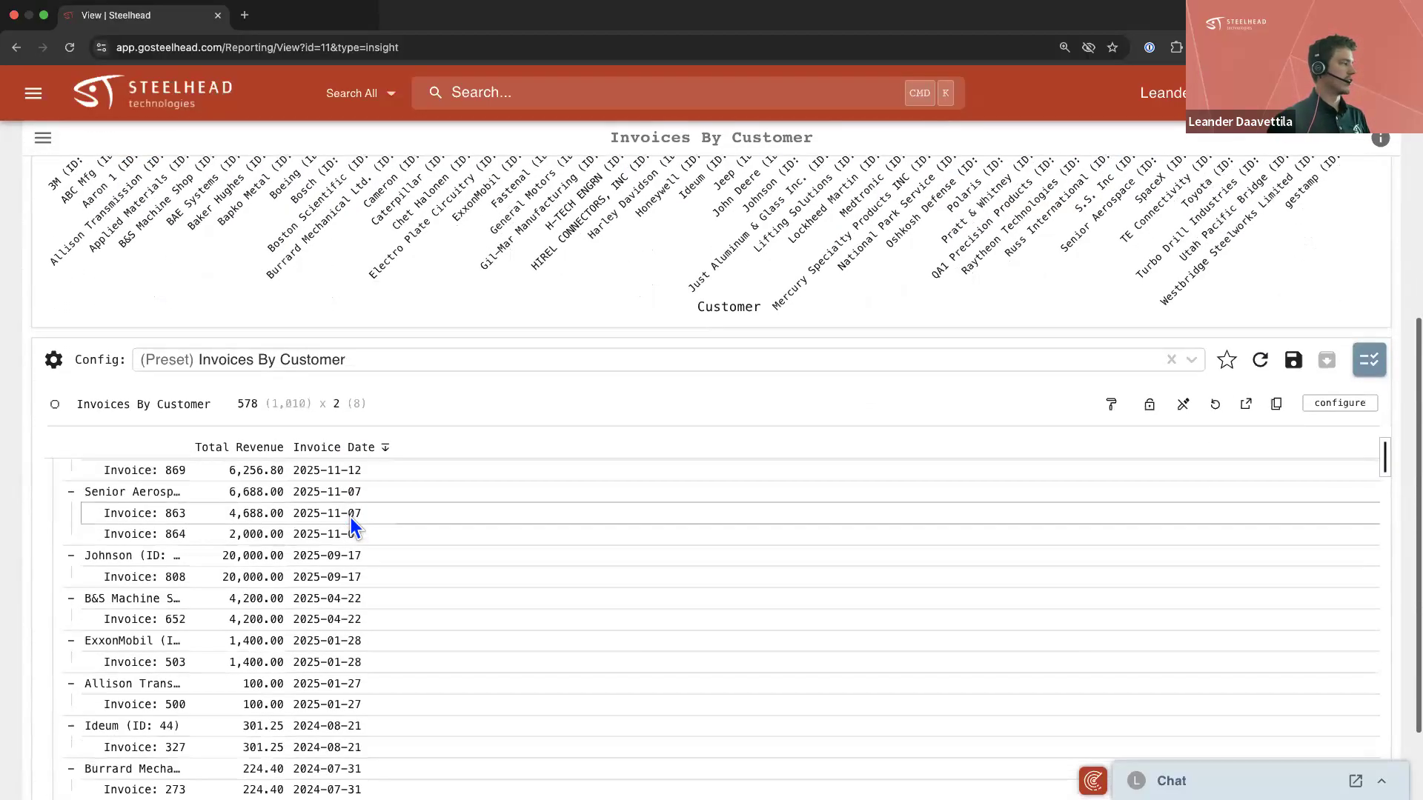
pyautogui.scroll(-2, 457, 400)
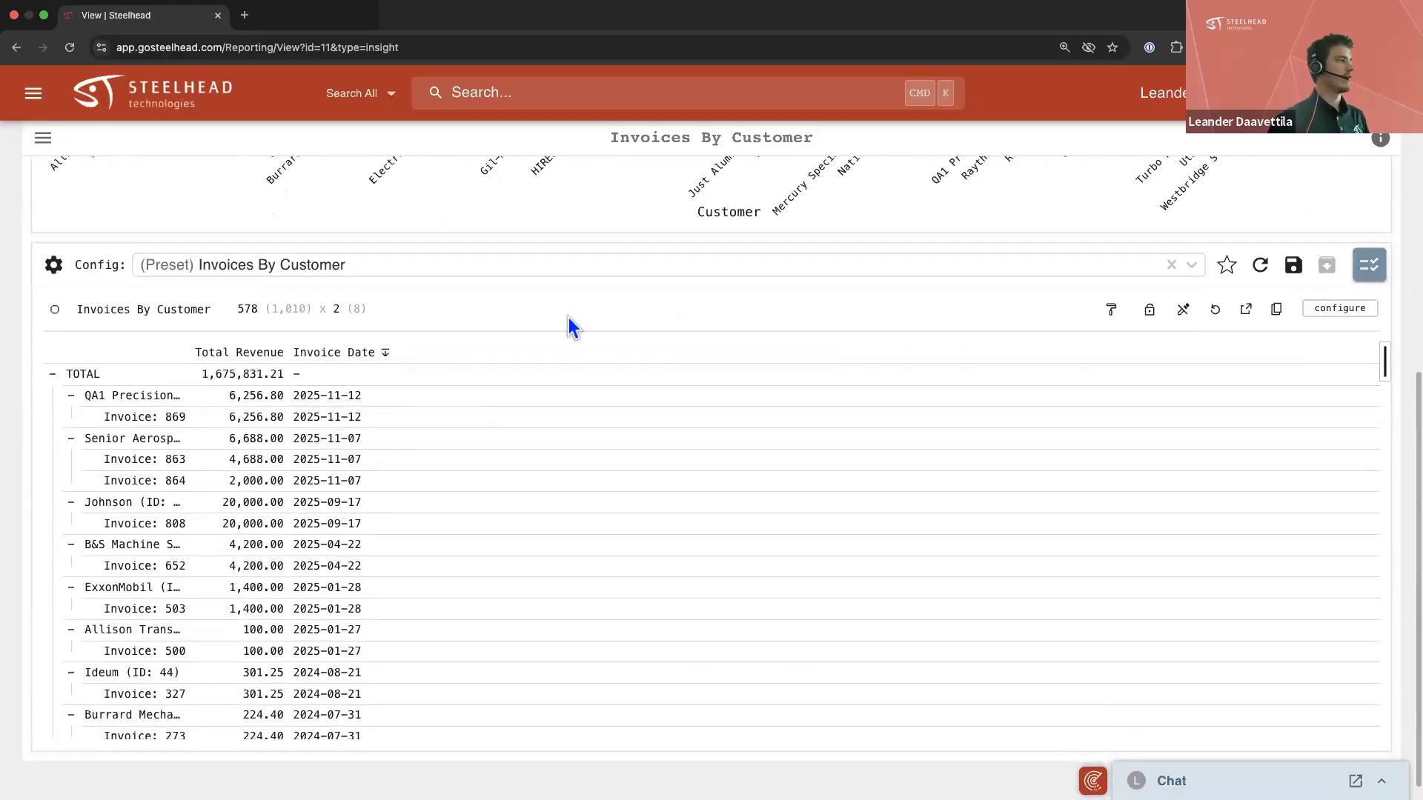
pyautogui.scroll(-1, 1152, 353)
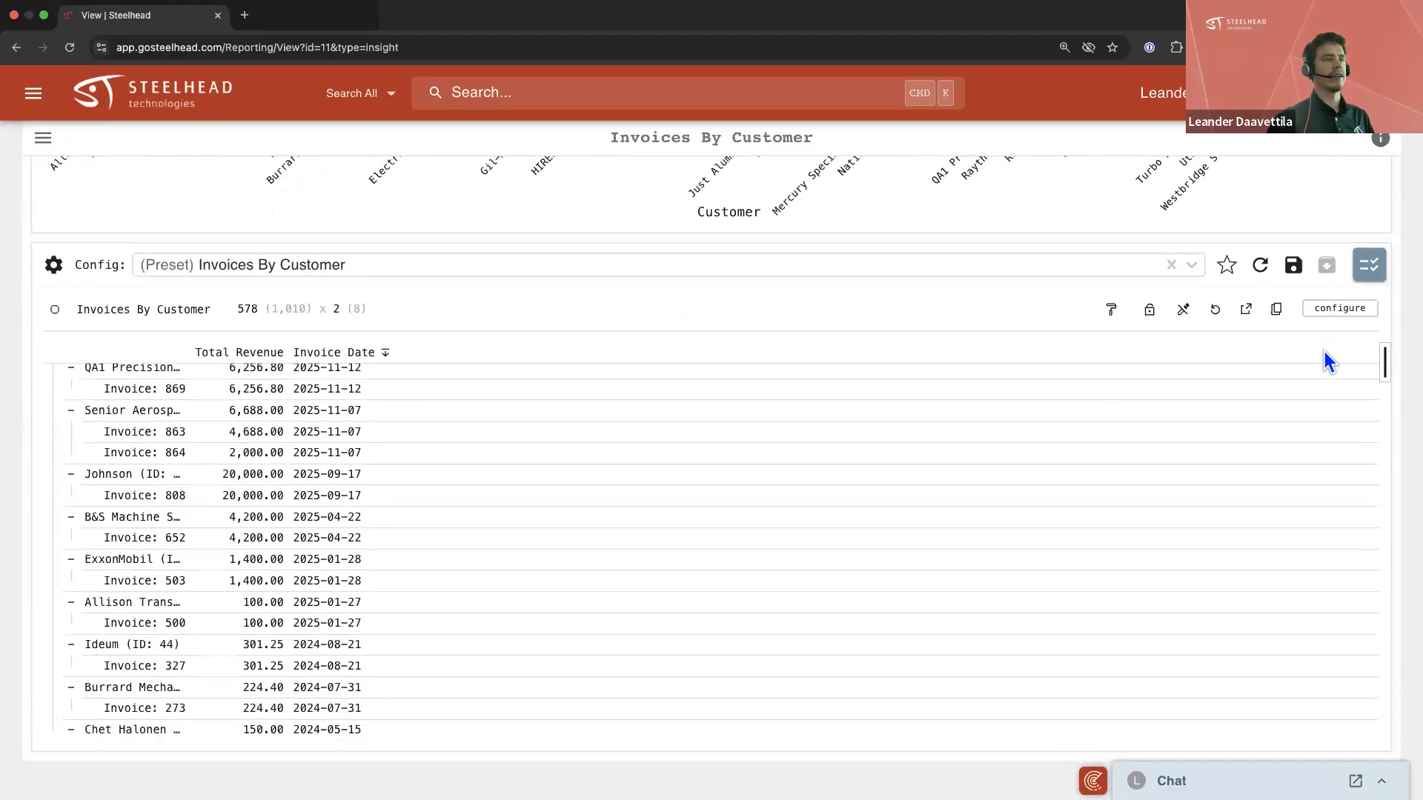
pyautogui.scroll(1, 1294, 381)
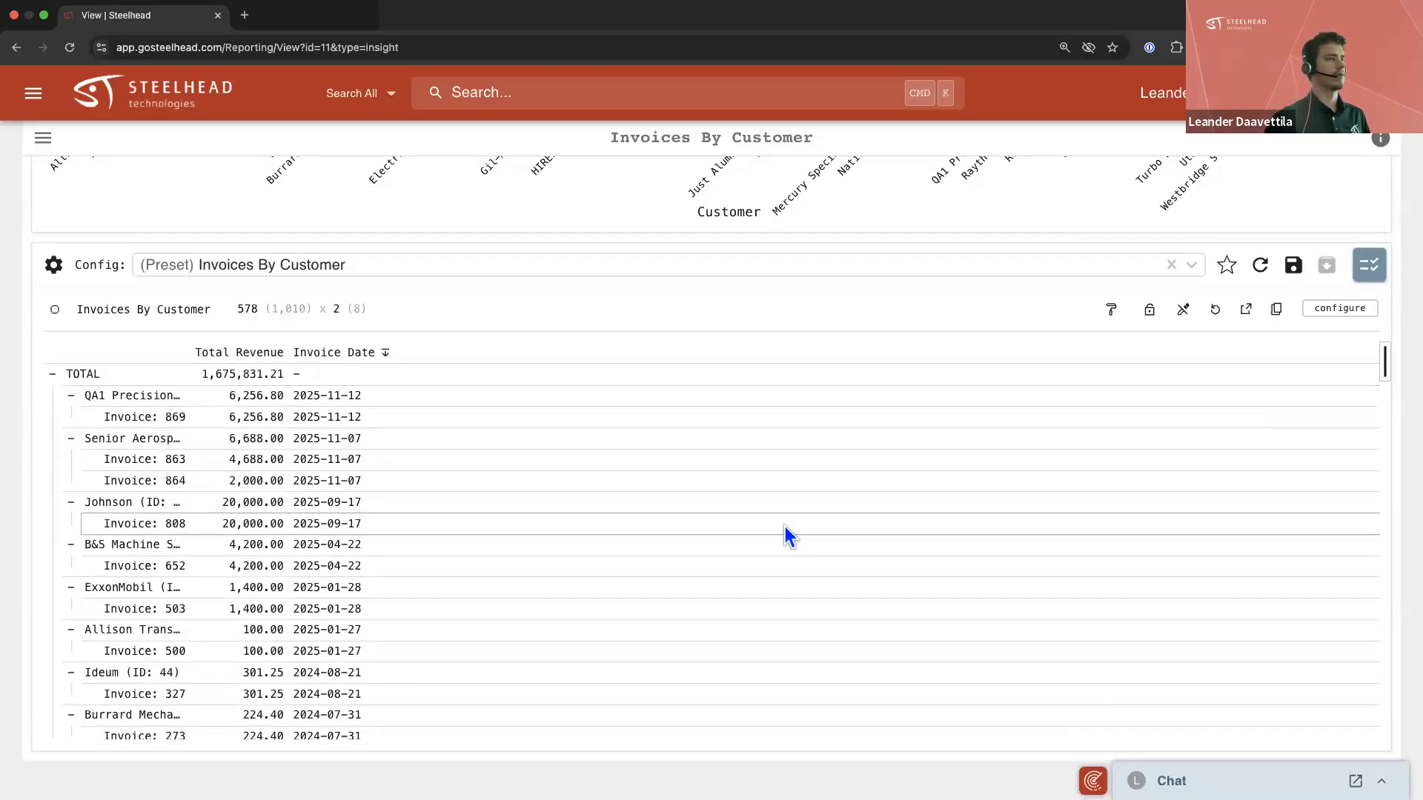
# Save the table configuration as new, named Invoices By Customer followed by a hyphen and the presenter's first name
pyautogui.click(1292, 269)
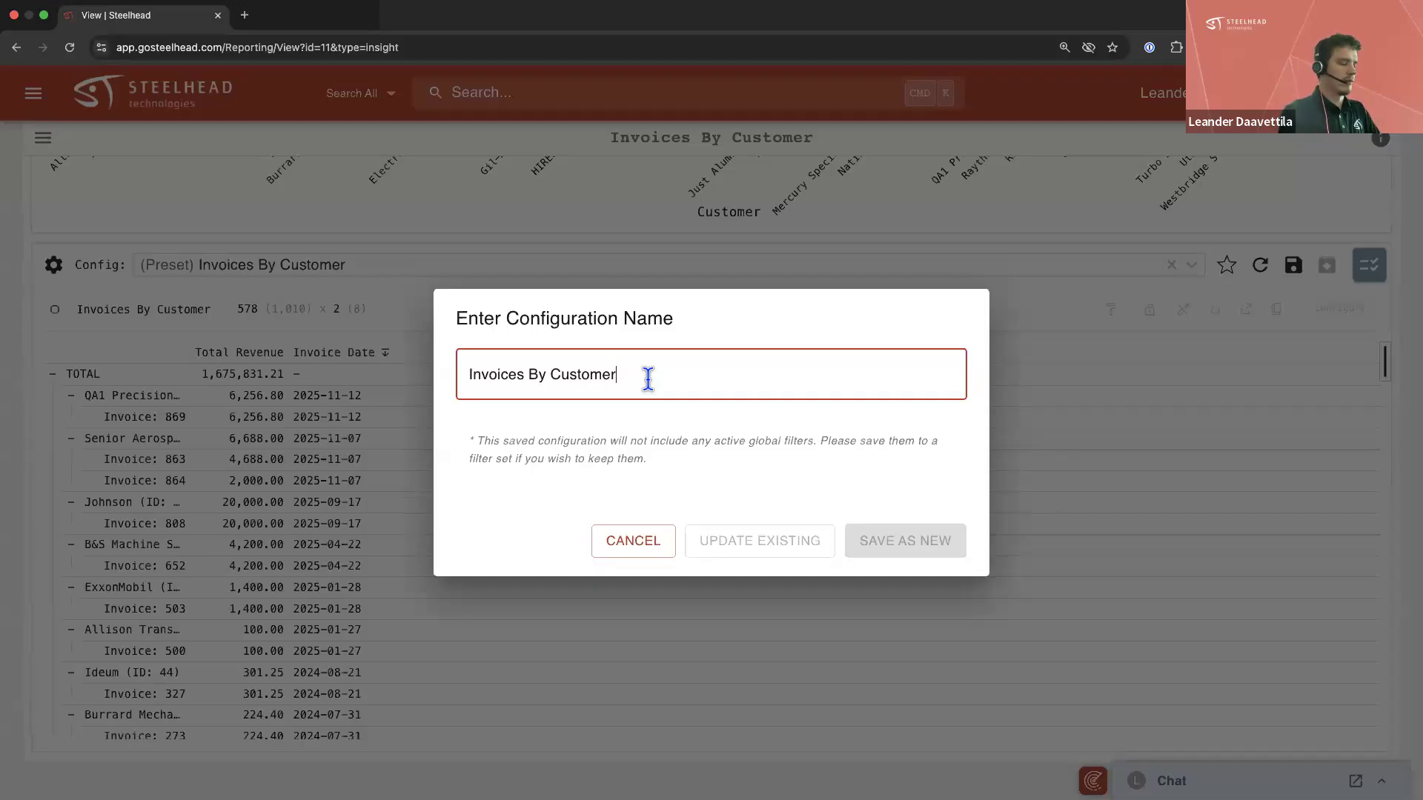
pyautogui.write('- Leander')
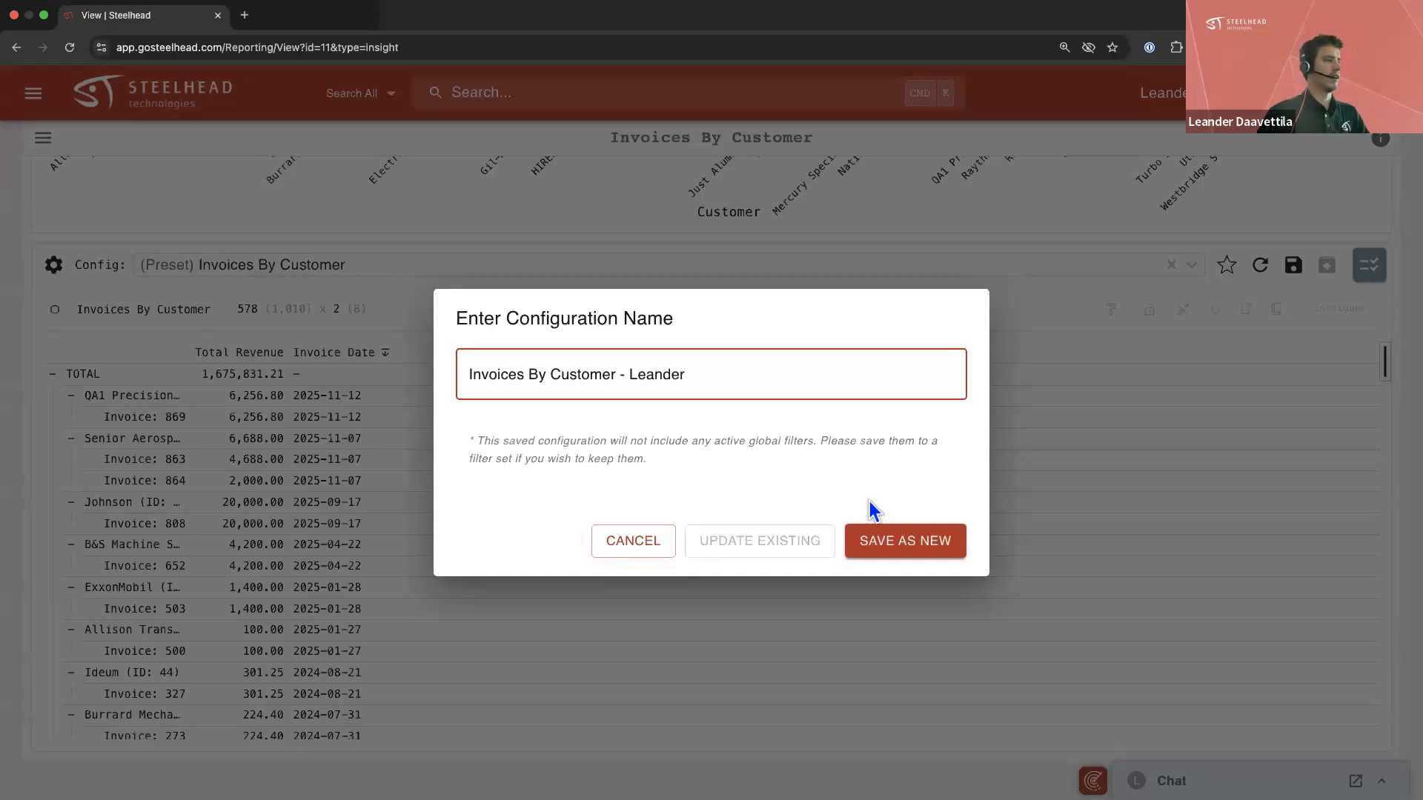
pyautogui.click(906, 541)
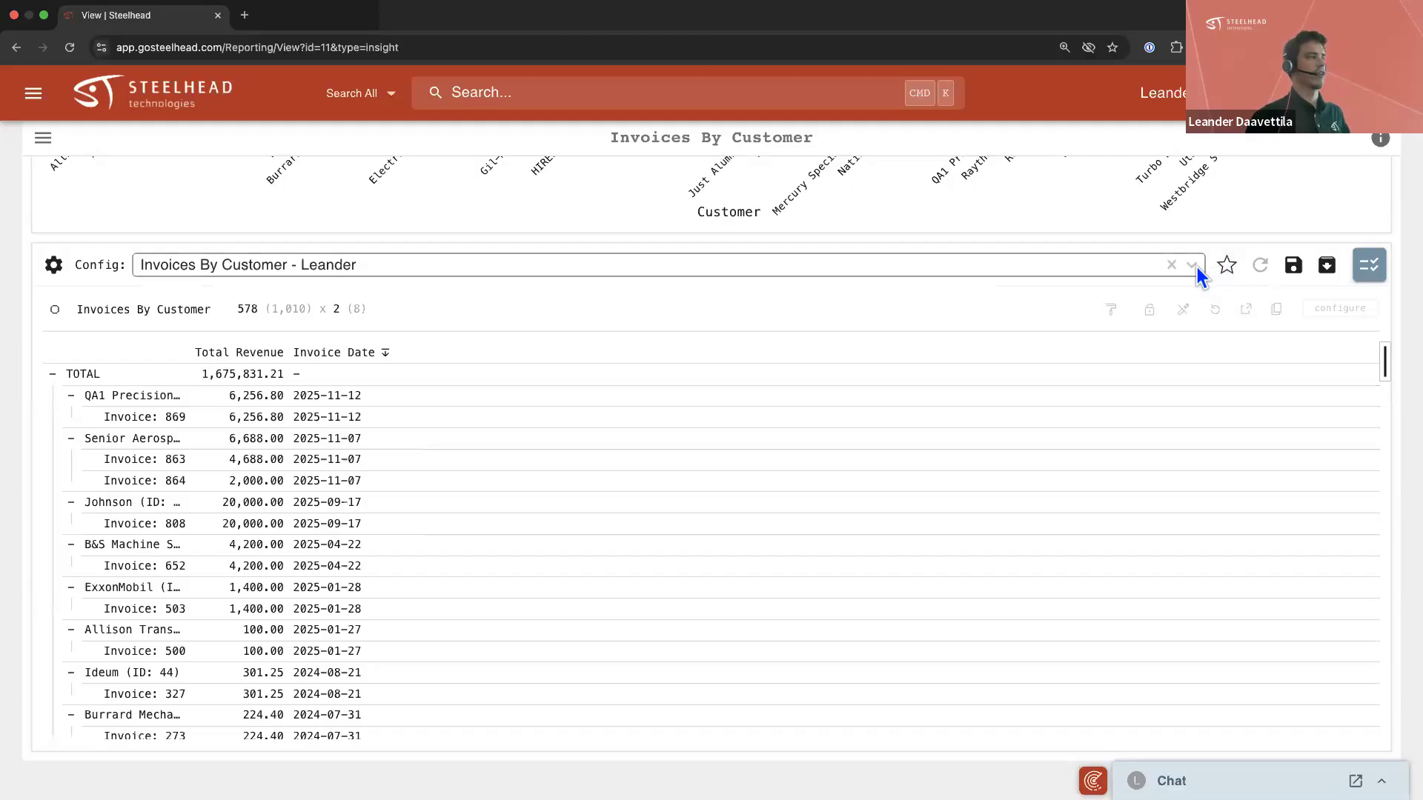
# Find the newly saved configuration in the configuration list, star it, and keep it selected for the table
pyautogui.click(1193, 266)
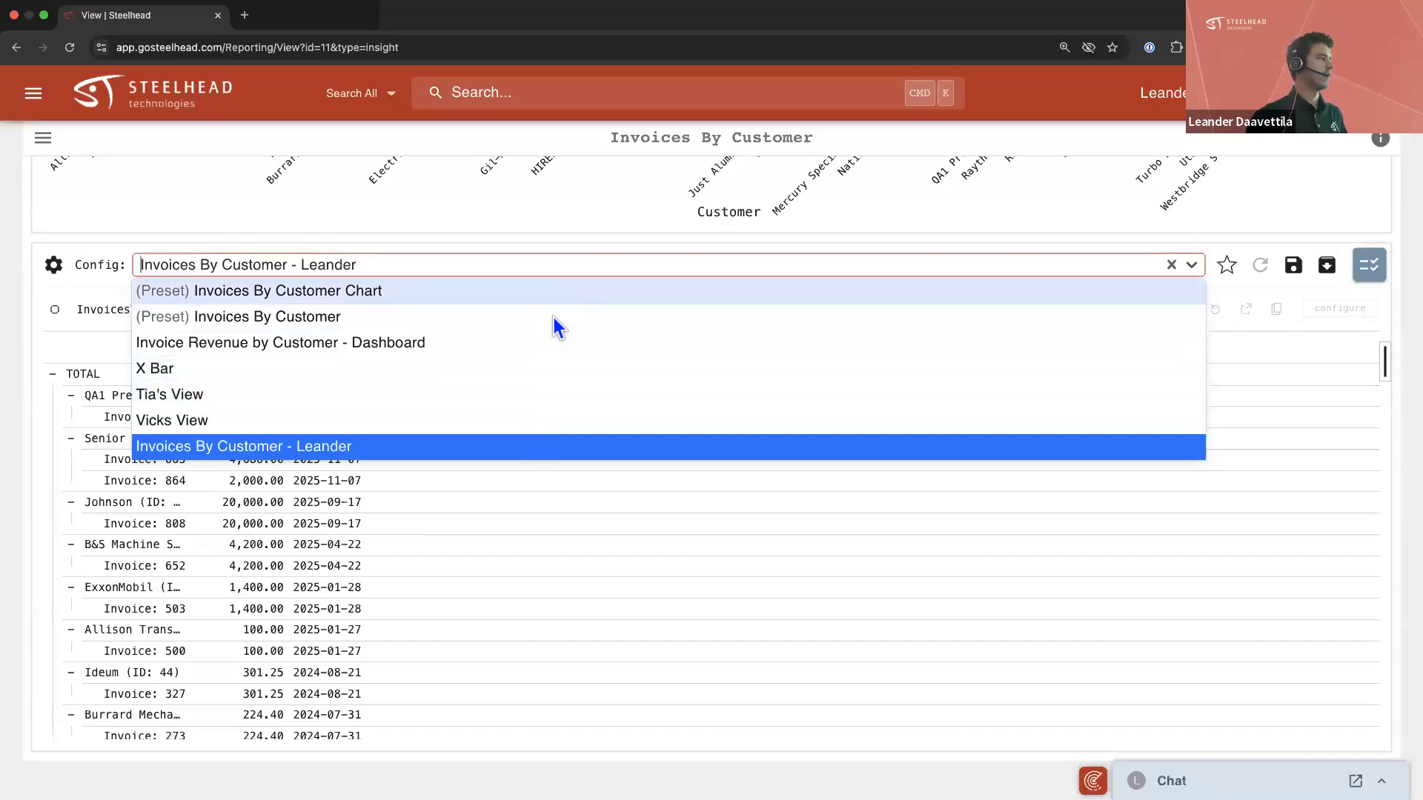
pyautogui.click(527, 449)
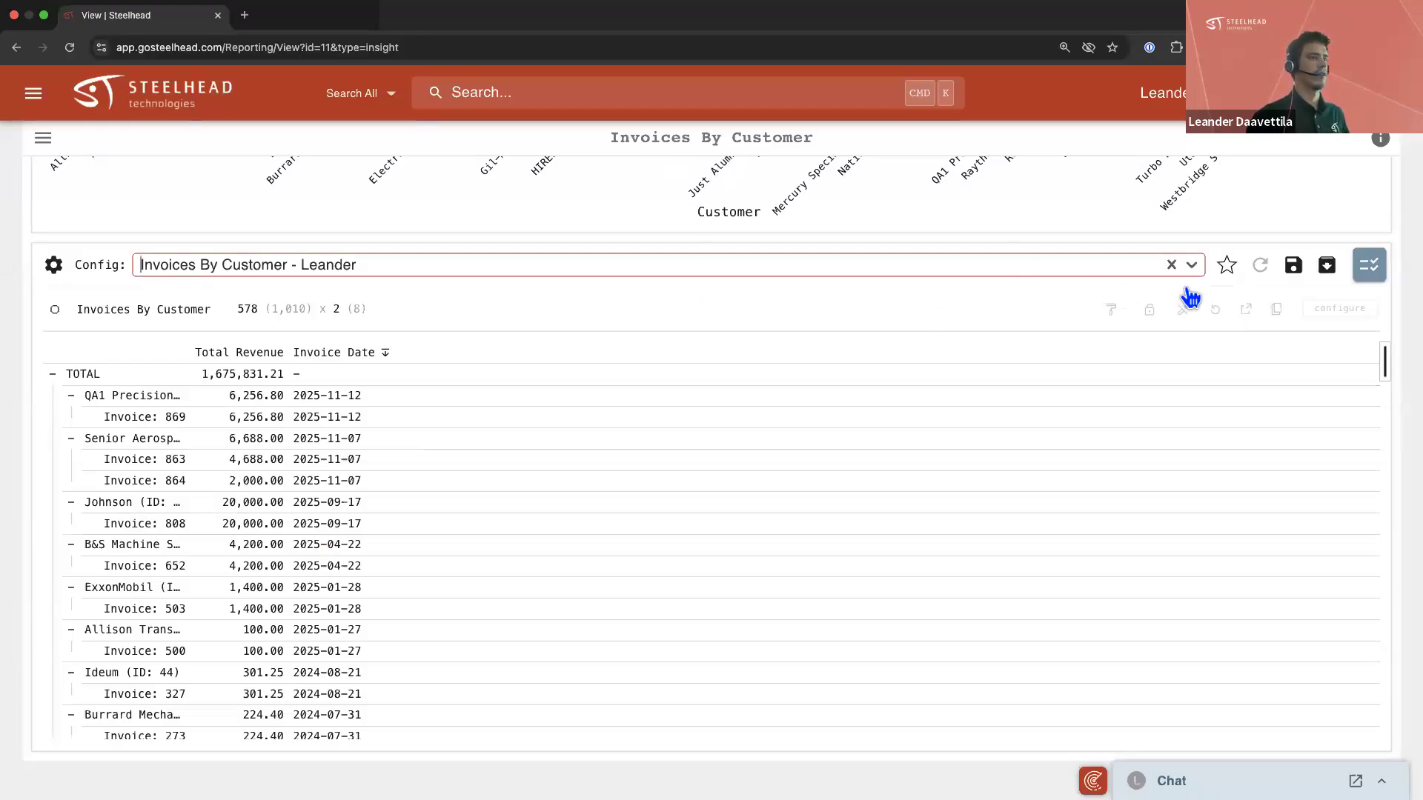
pyautogui.click(1227, 265)
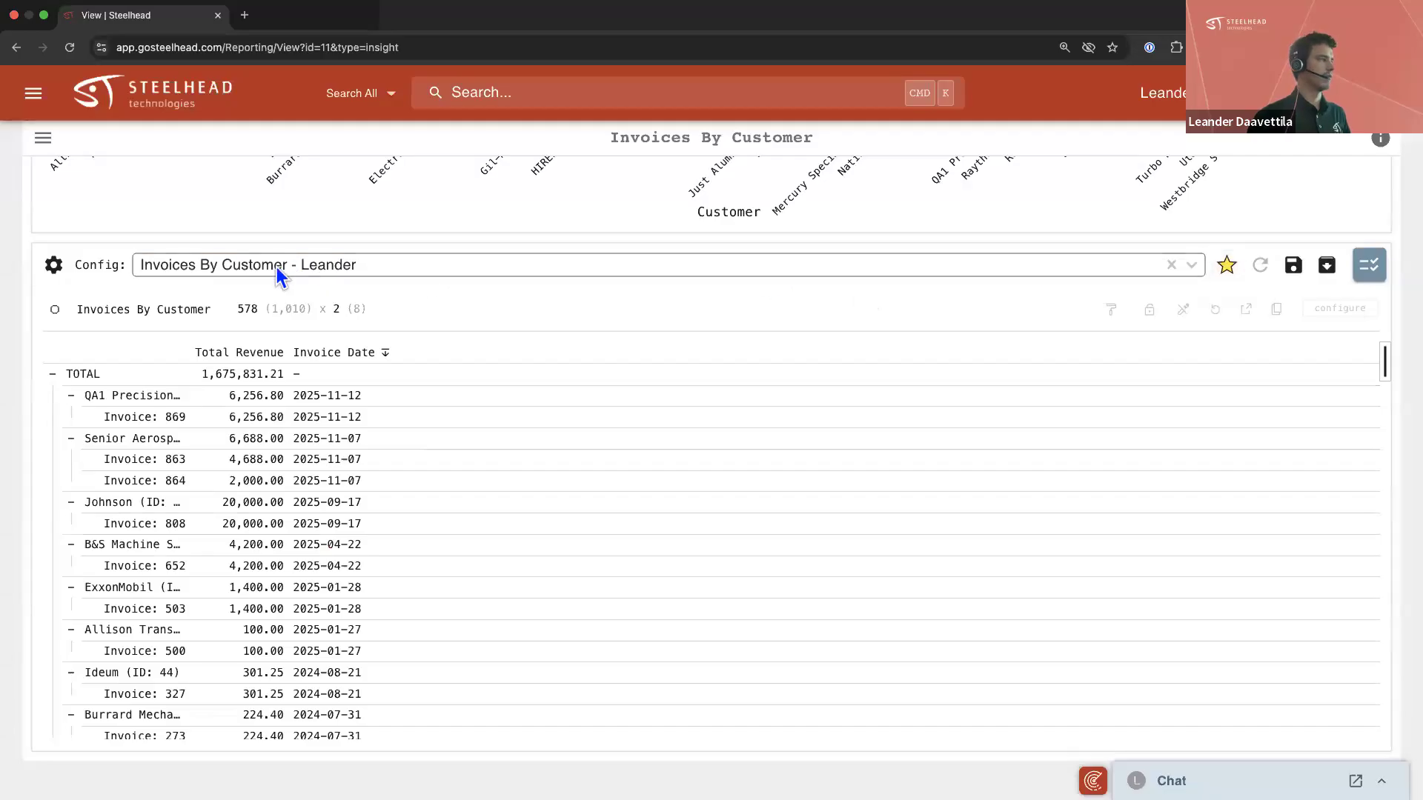
pyautogui.click(1192, 267)
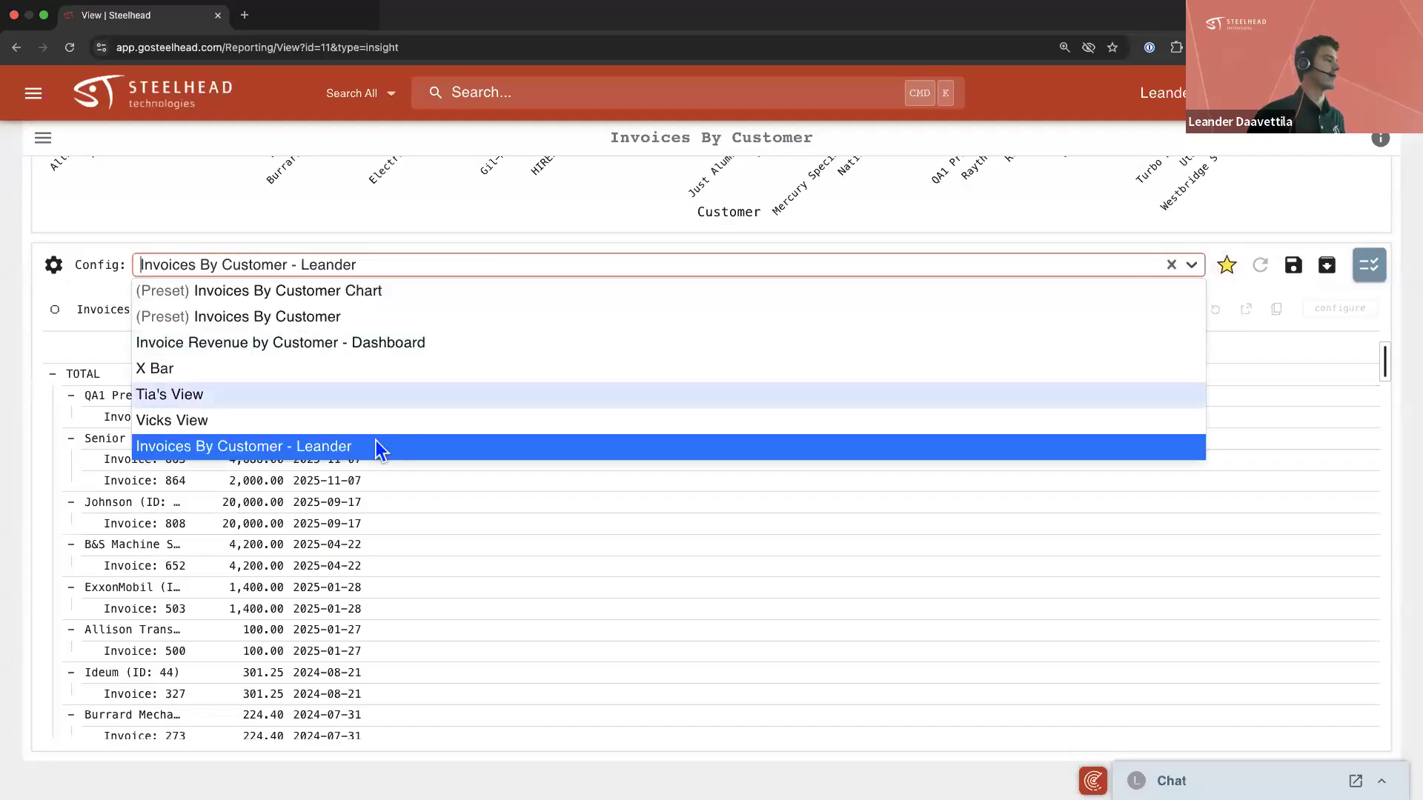
pyautogui.click(367, 446)
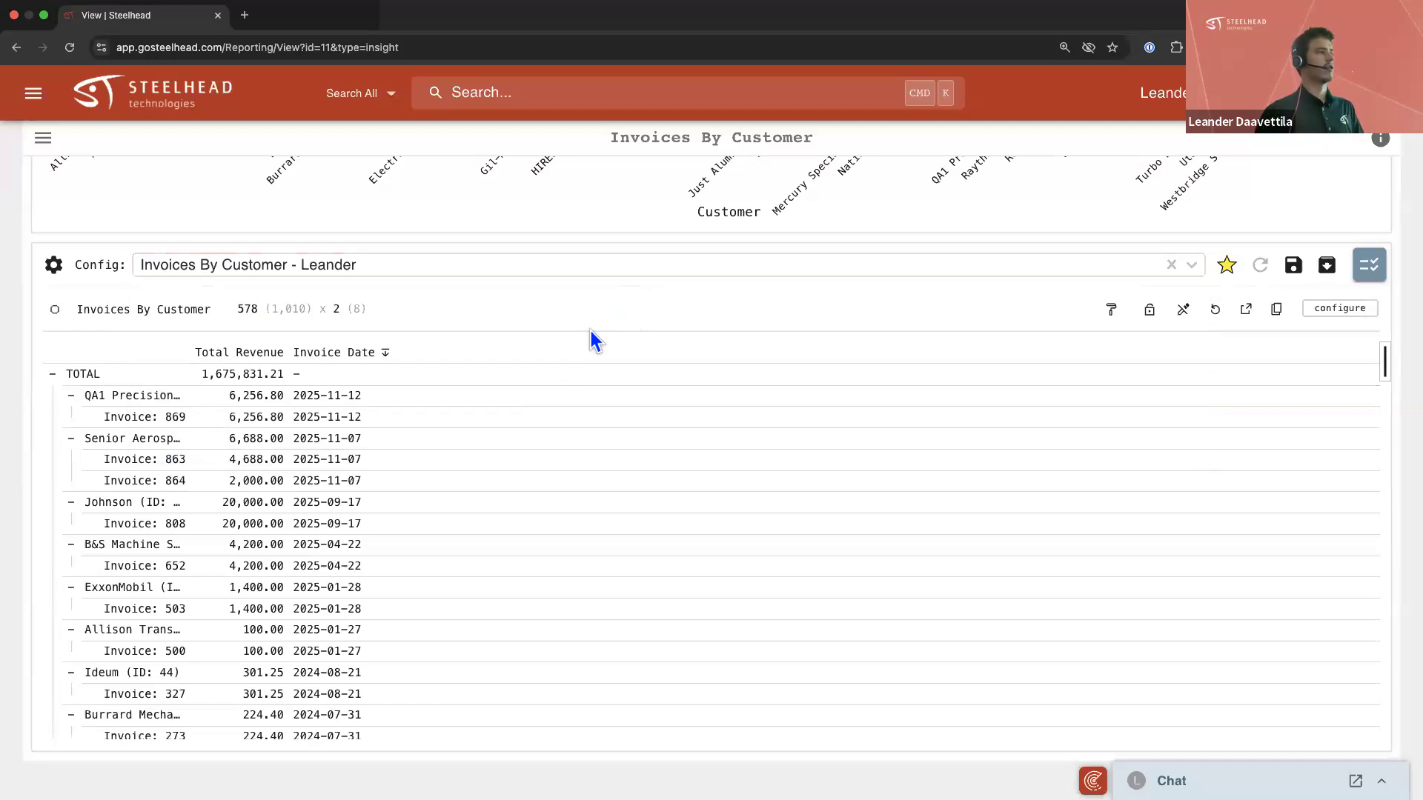
# Show the report list, switch to the Invoices By Product insight, and examine its monthly revenue chart
pyautogui.scroll(3, 578, 312)
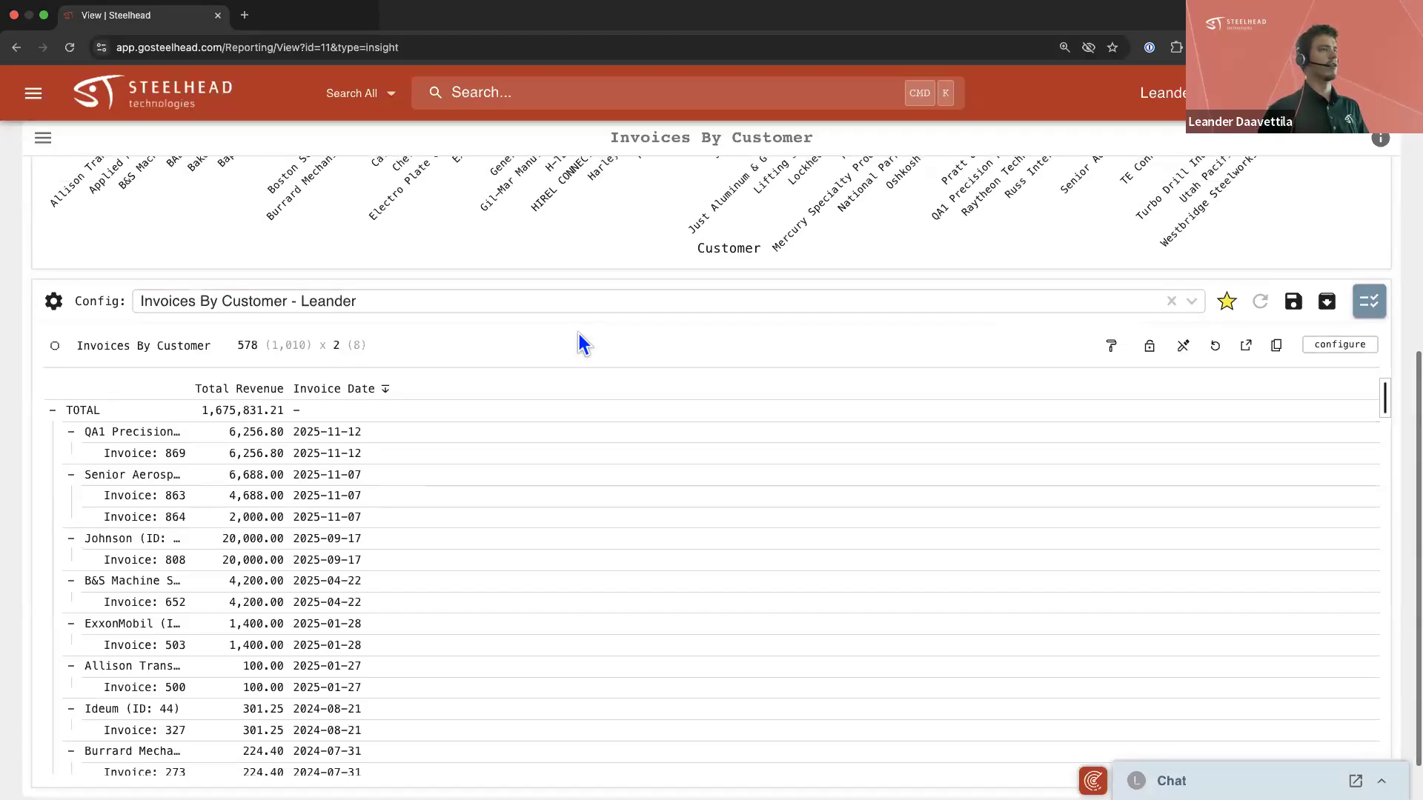
pyautogui.scroll(10, 564, 338)
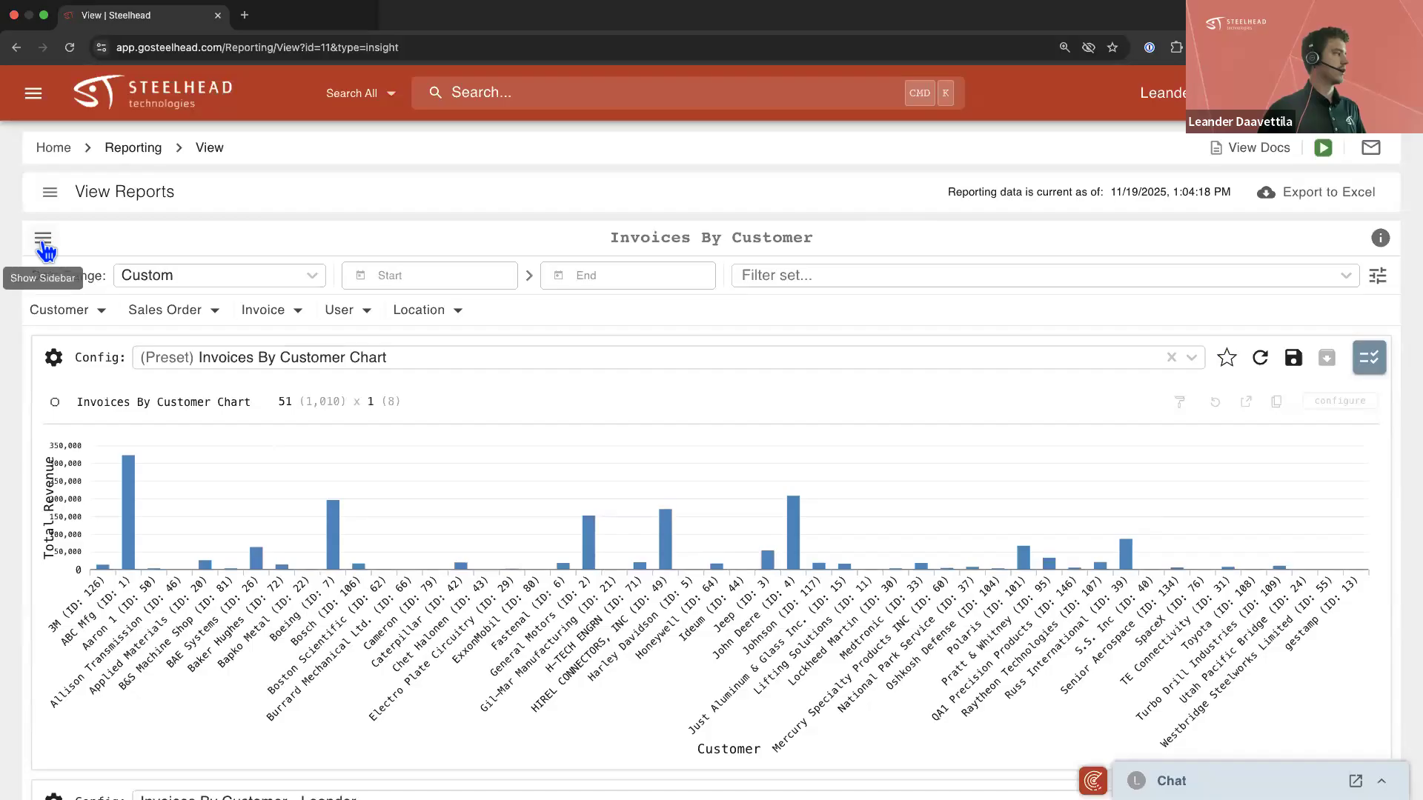
pyautogui.click(42, 235)
pyautogui.click(191, 670)
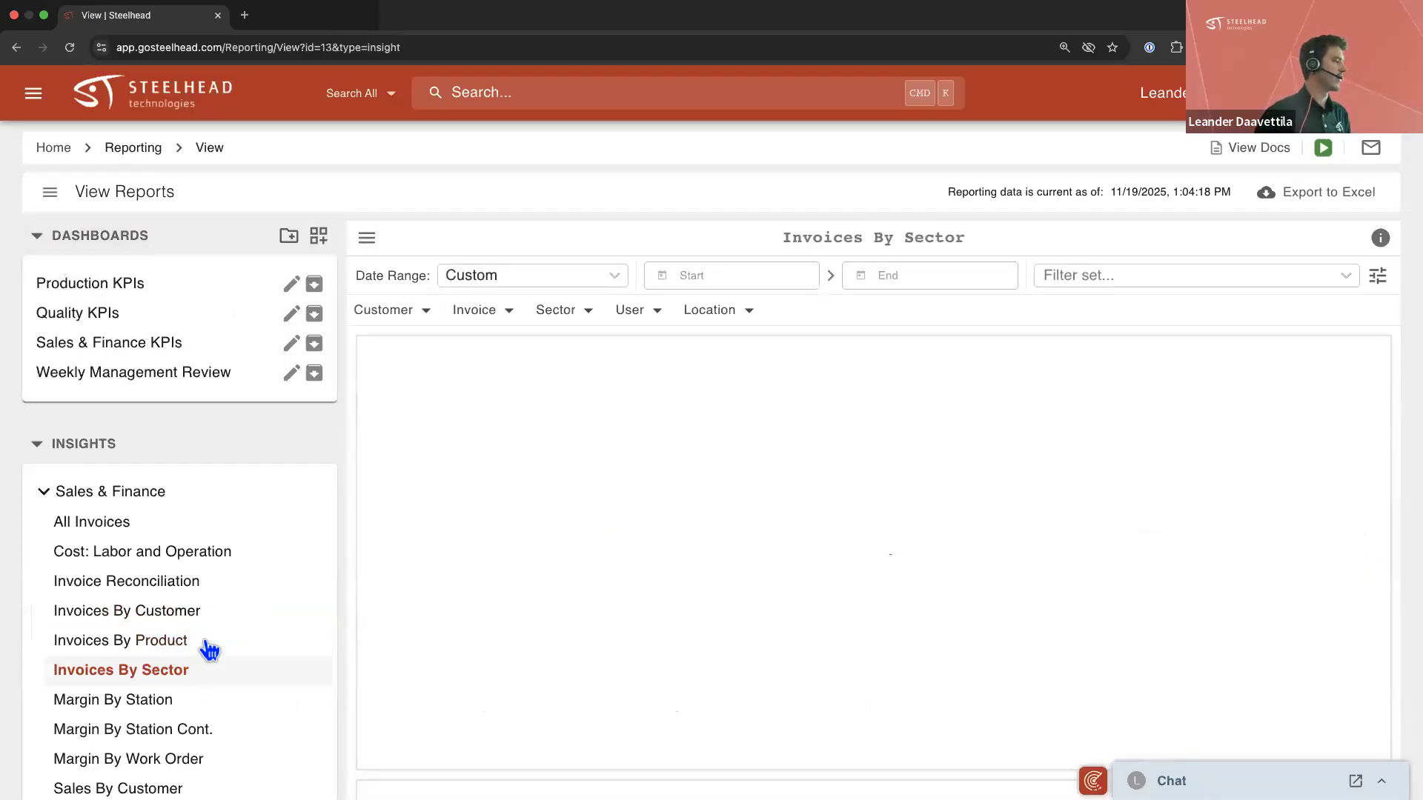
pyautogui.click(199, 642)
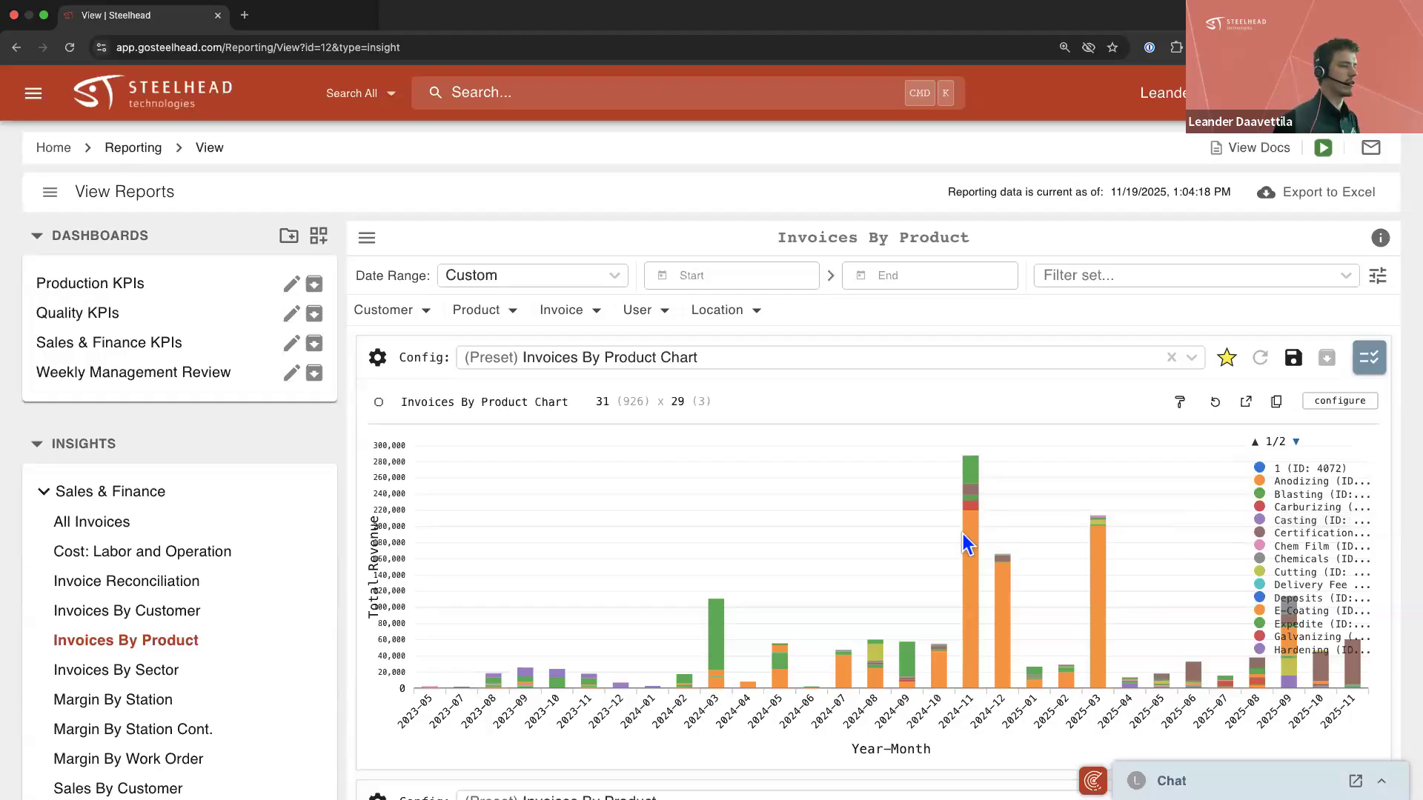
pyautogui.moveTo(972, 567)
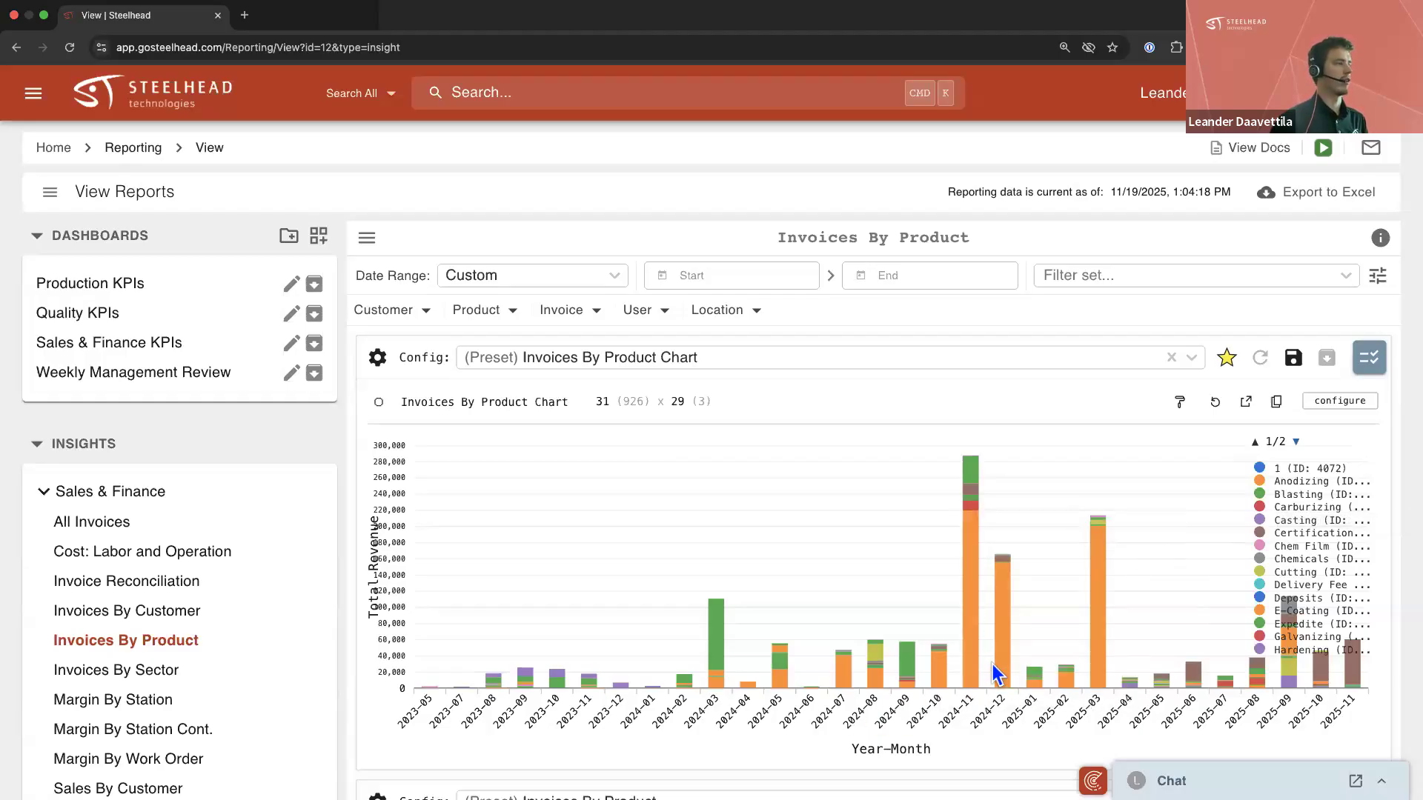
# Return to the Invoices By Customer insight and review its customer chart and the custom-configured invoice table
pyautogui.click(135, 621)
pyautogui.scroll(-5, 350, 516)
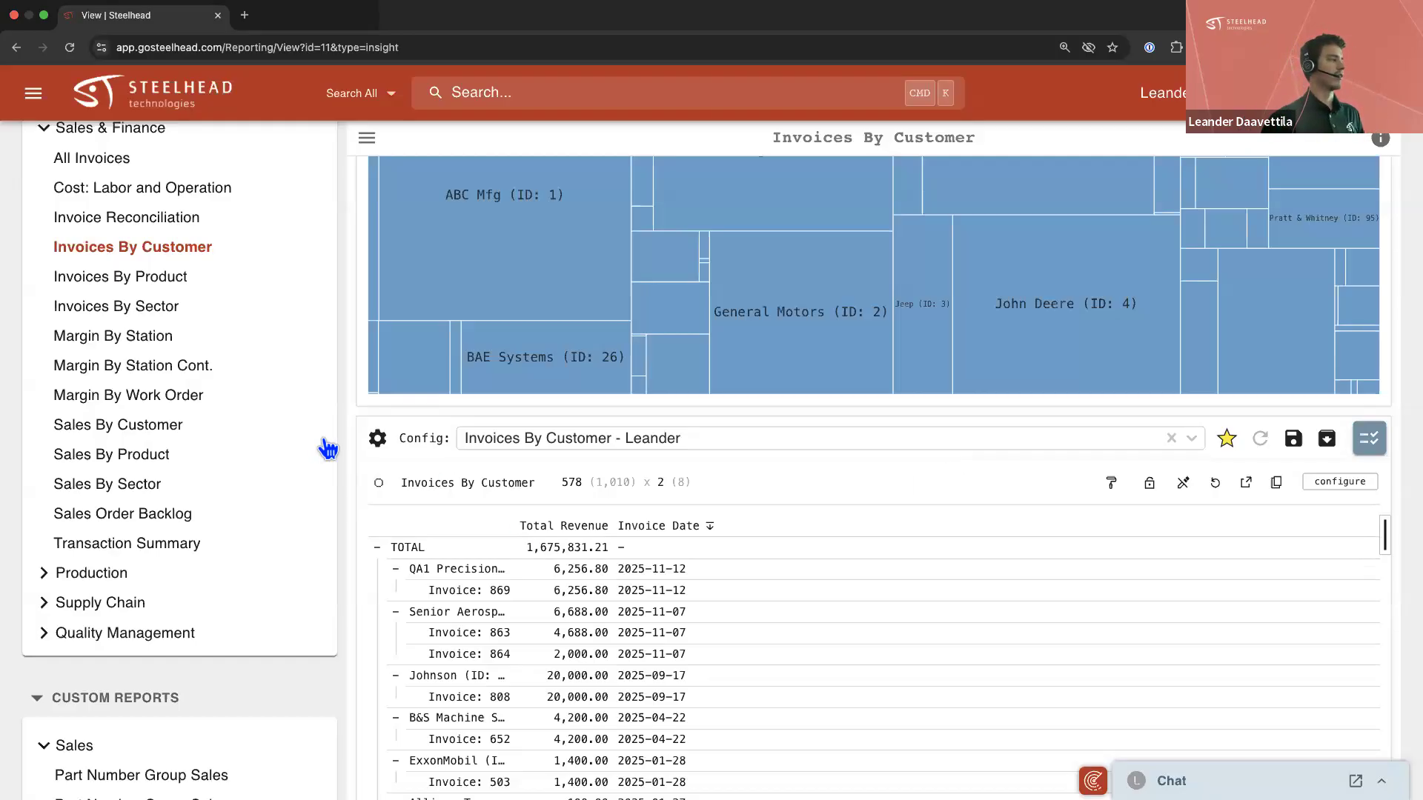
pyautogui.scroll(4, 344, 444)
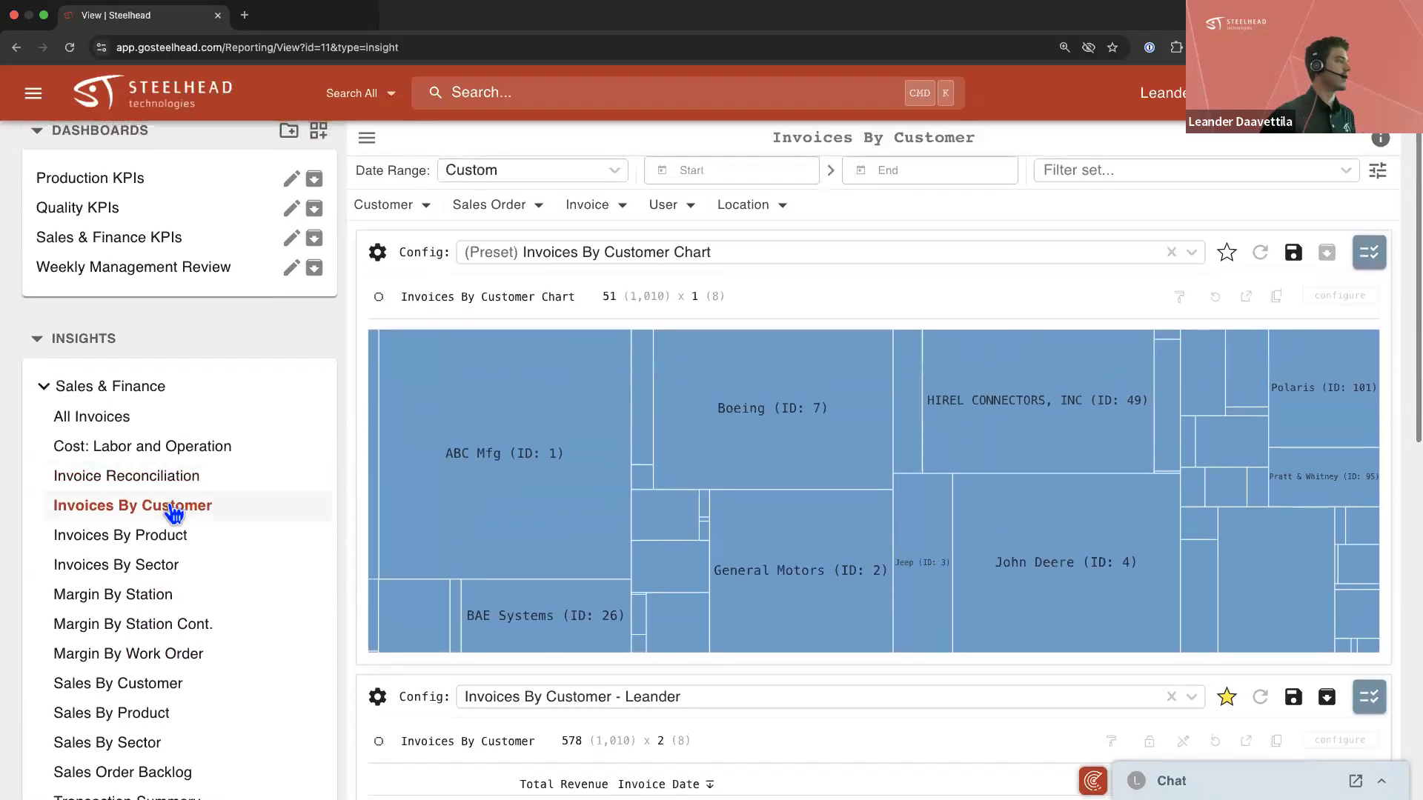
pyautogui.scroll(-4, 362, 492)
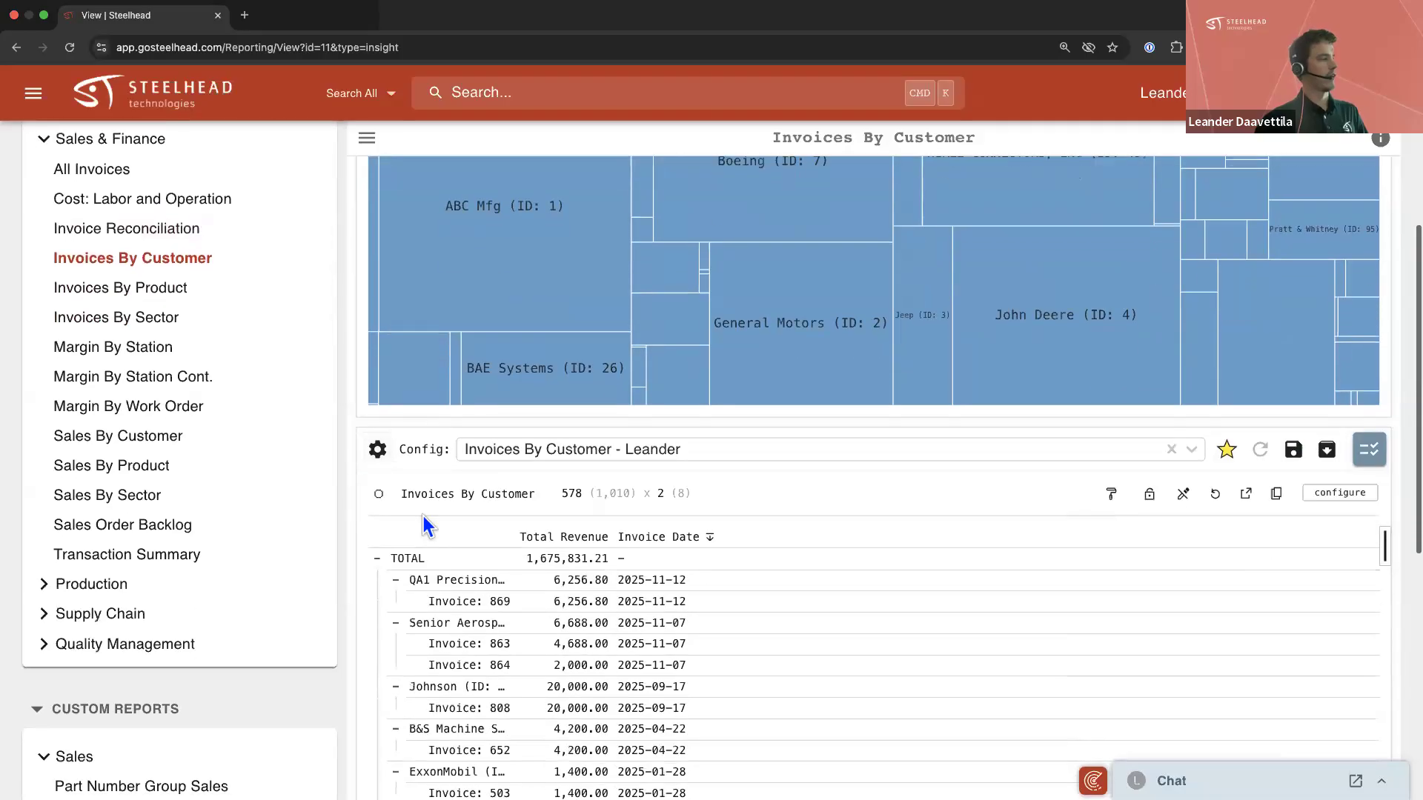
pyautogui.scroll(2, 362, 492)
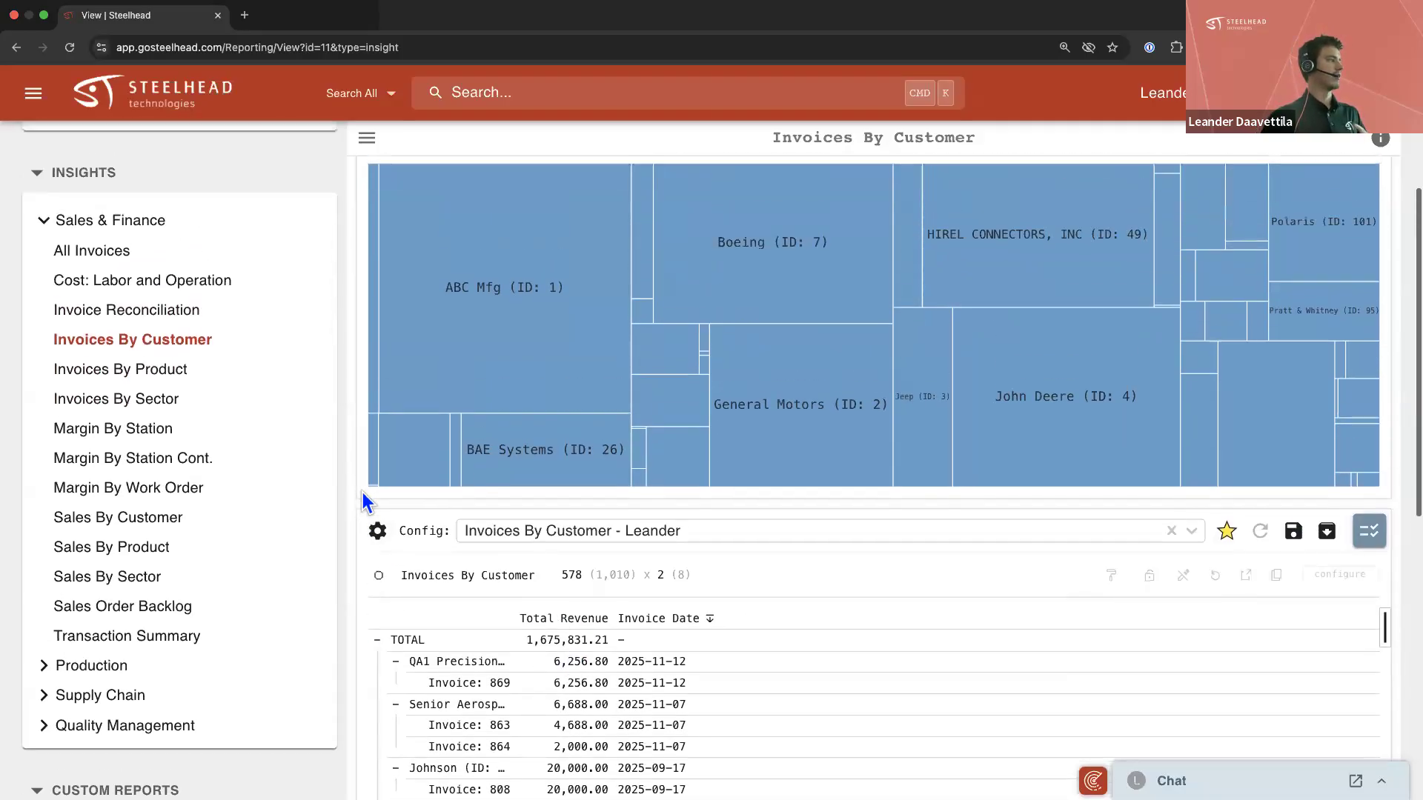
pyautogui.scroll(-1, 362, 492)
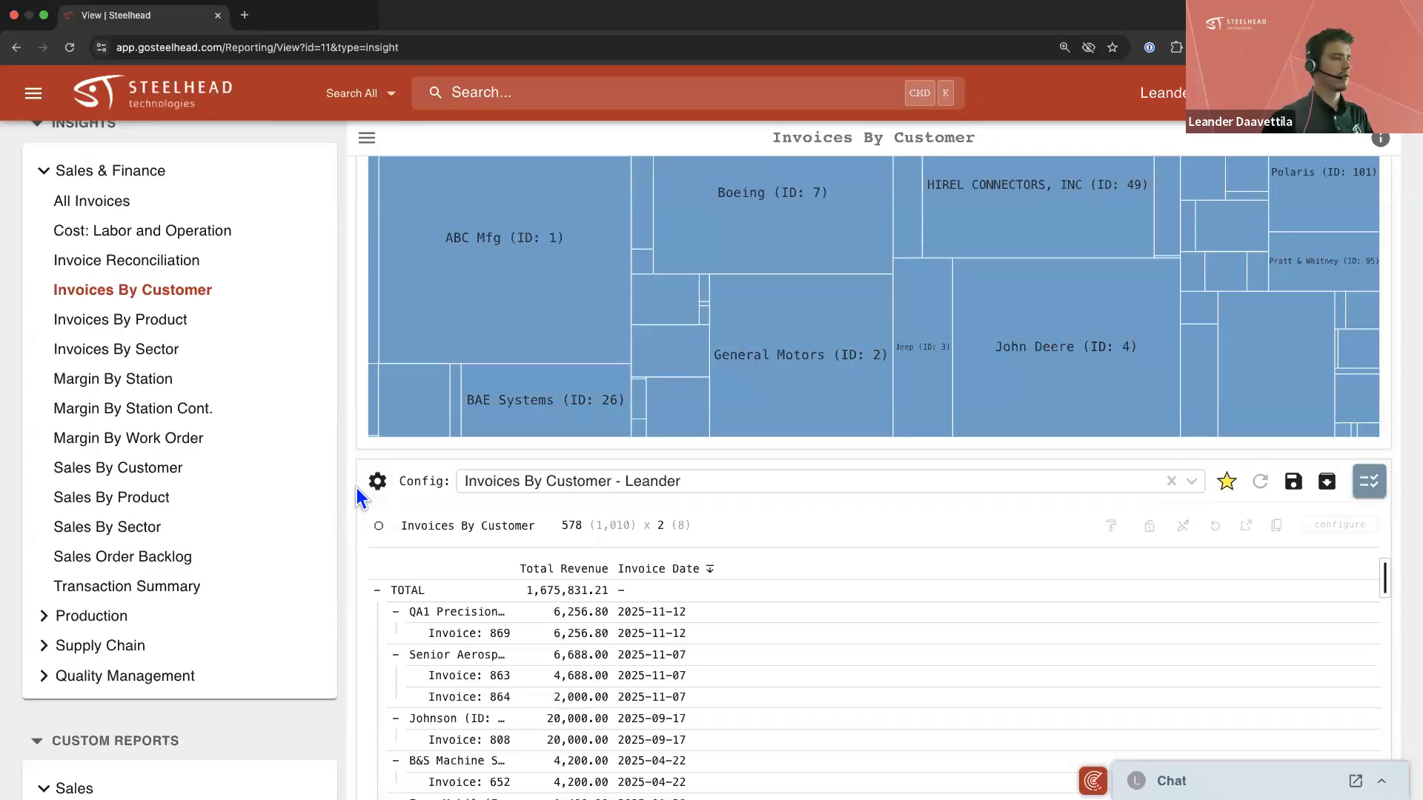
# From the invoice table's dashboard assignment options, create a dashboard named with the presenter's first name in the possessive followed by Reports
pyautogui.click(1373, 484)
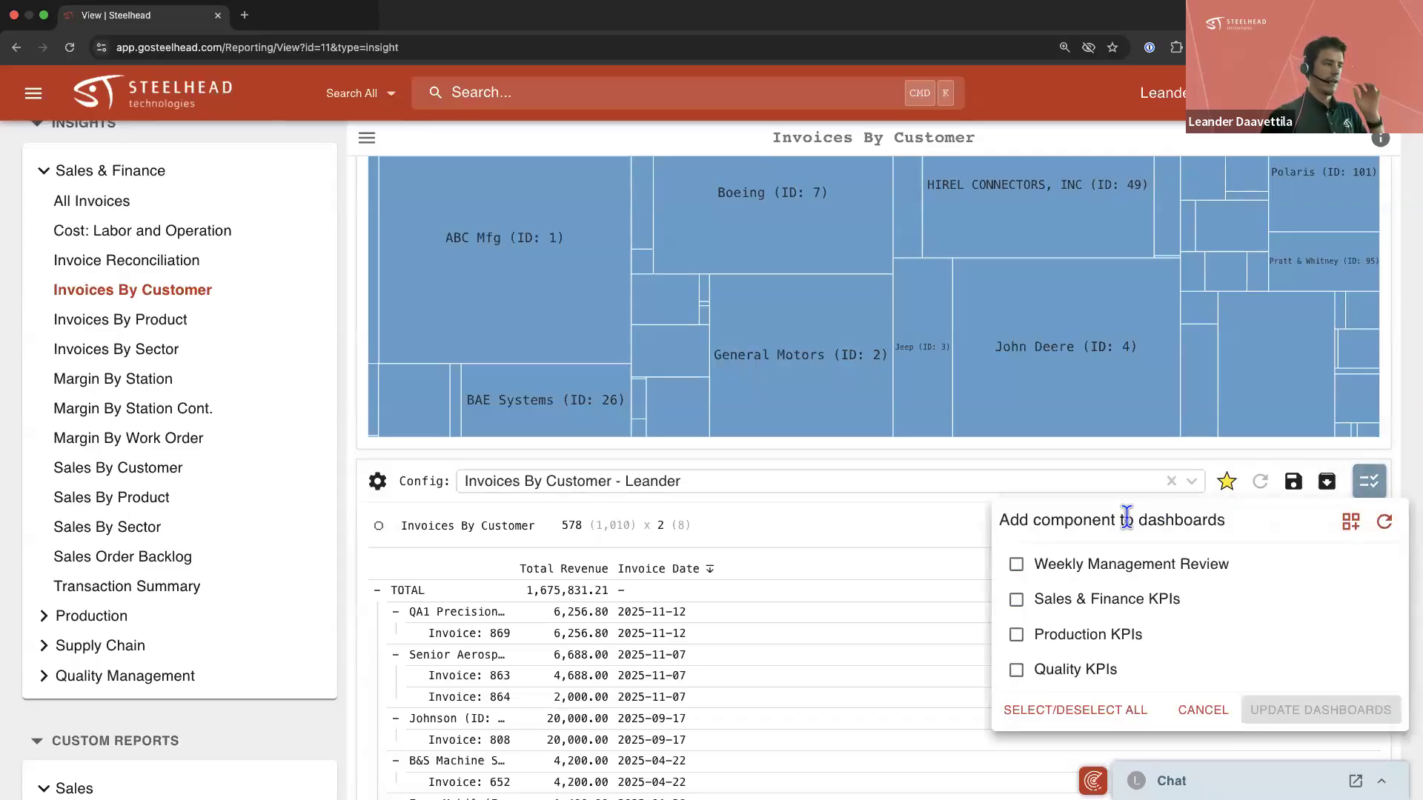
pyautogui.click(1350, 522)
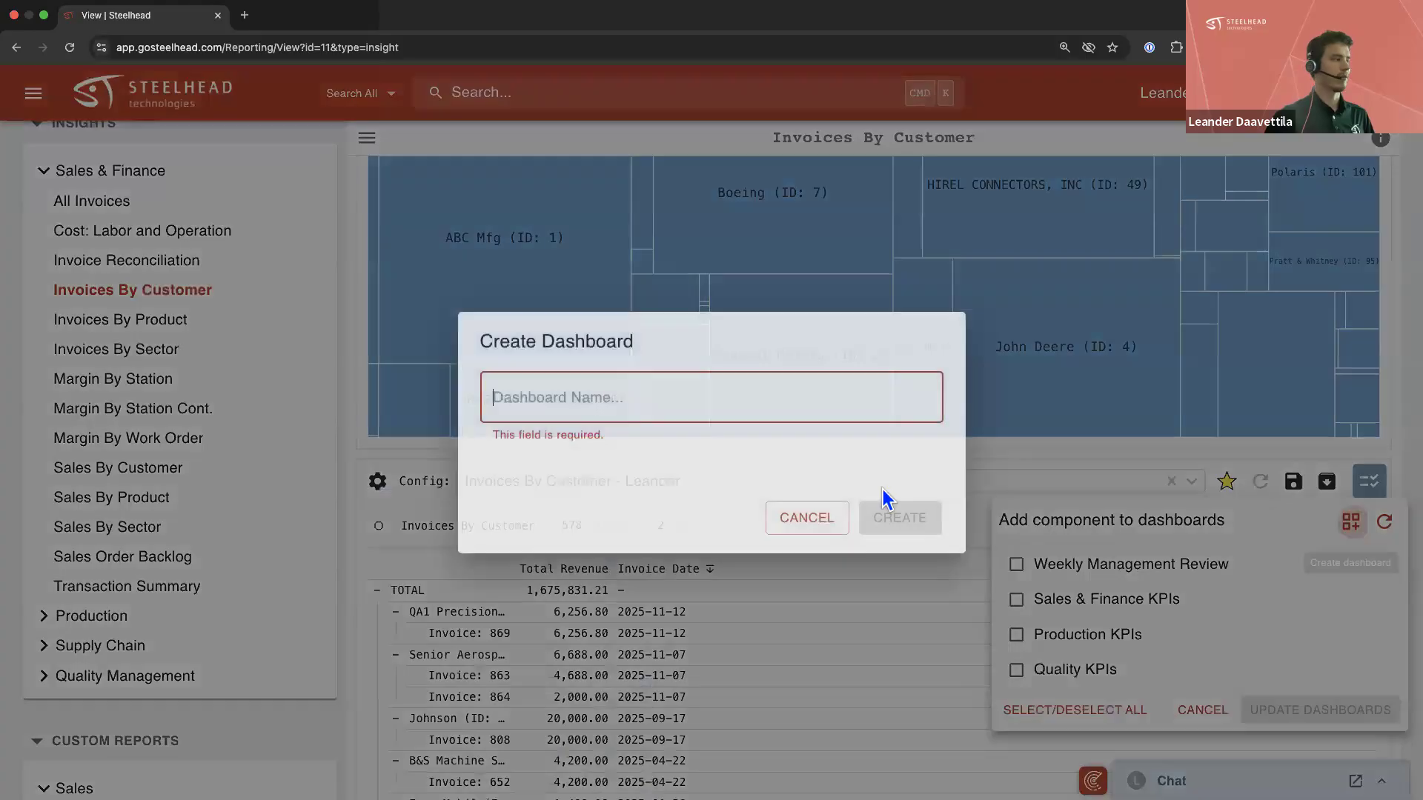
pyautogui.write("Leander's")
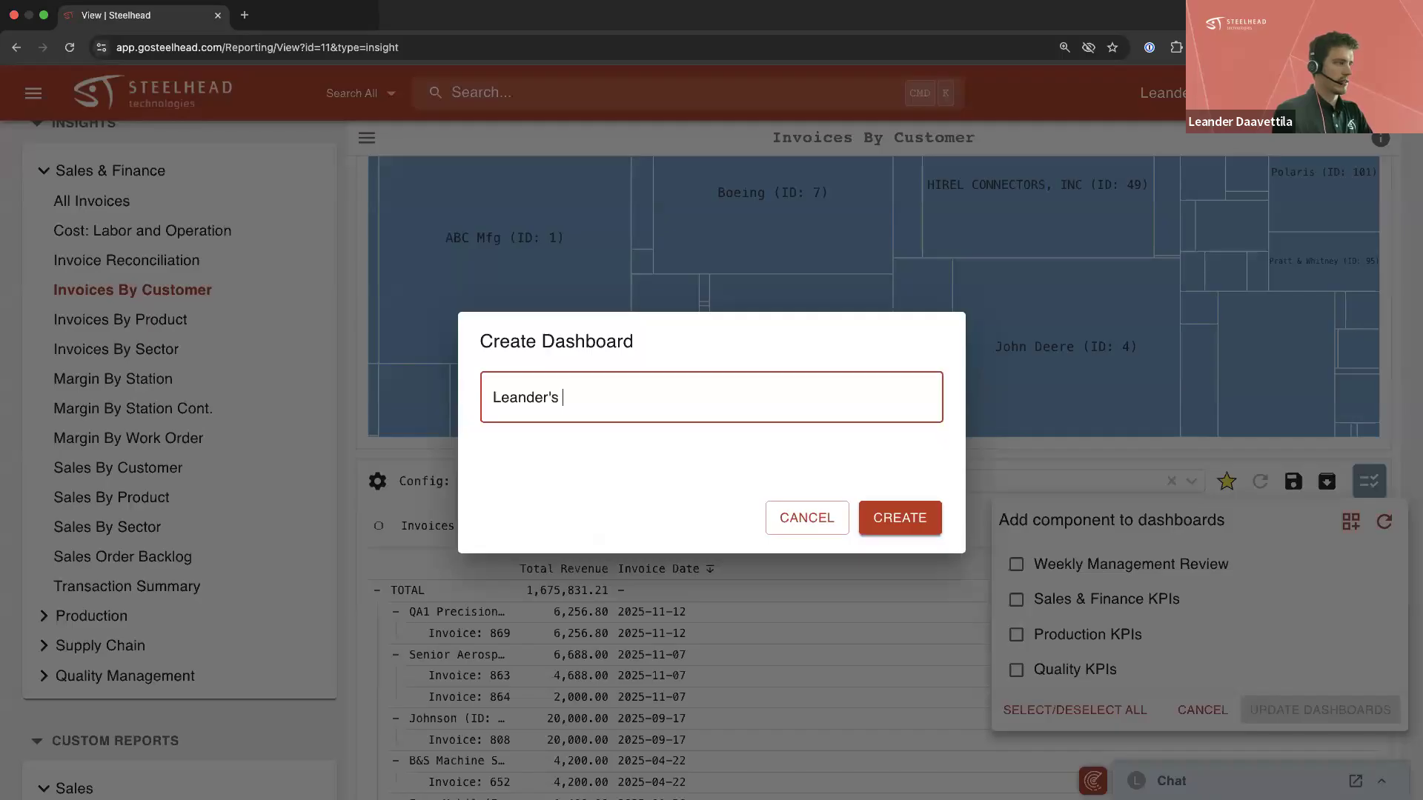
pyautogui.write(' Reports')
pyautogui.click(891, 521)
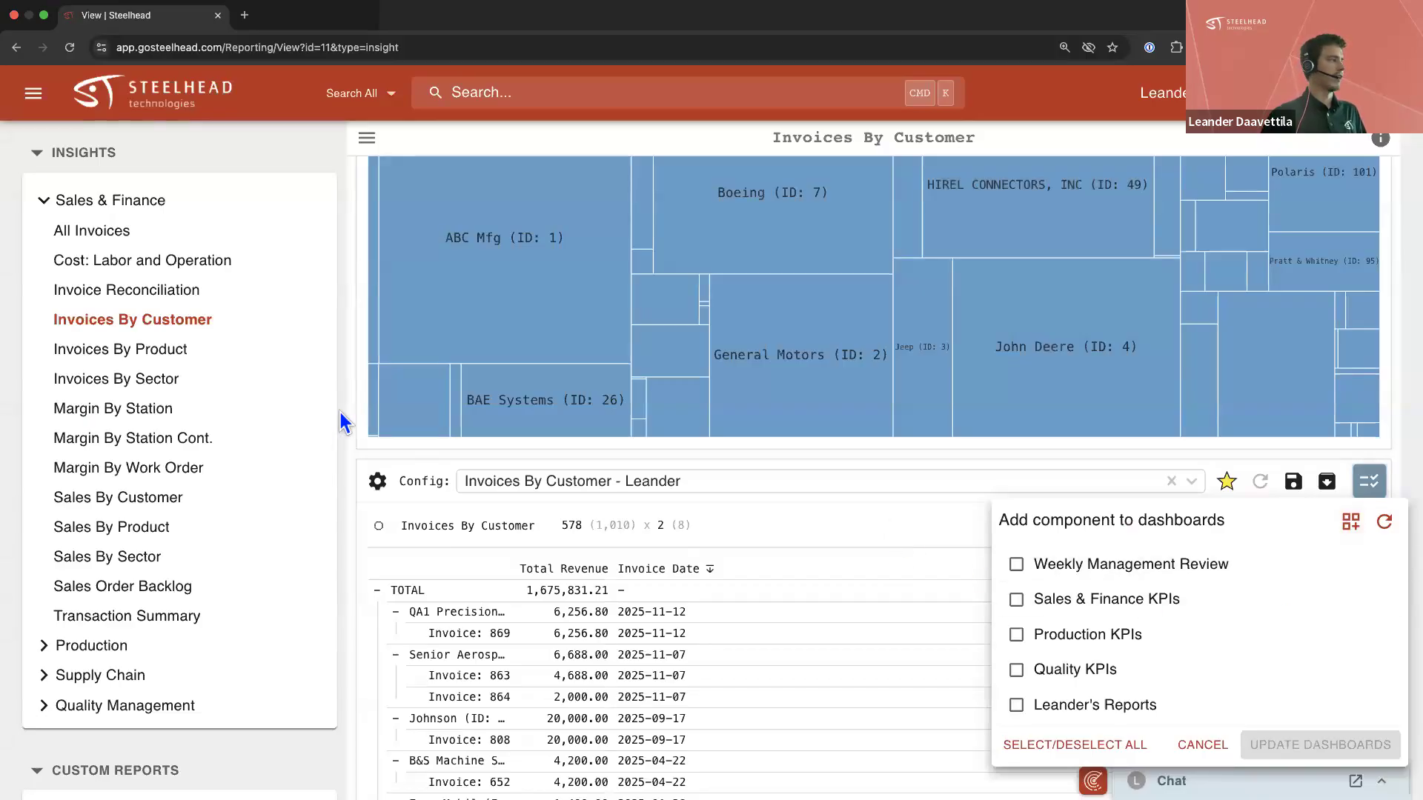
pyautogui.scroll(4, 340, 415)
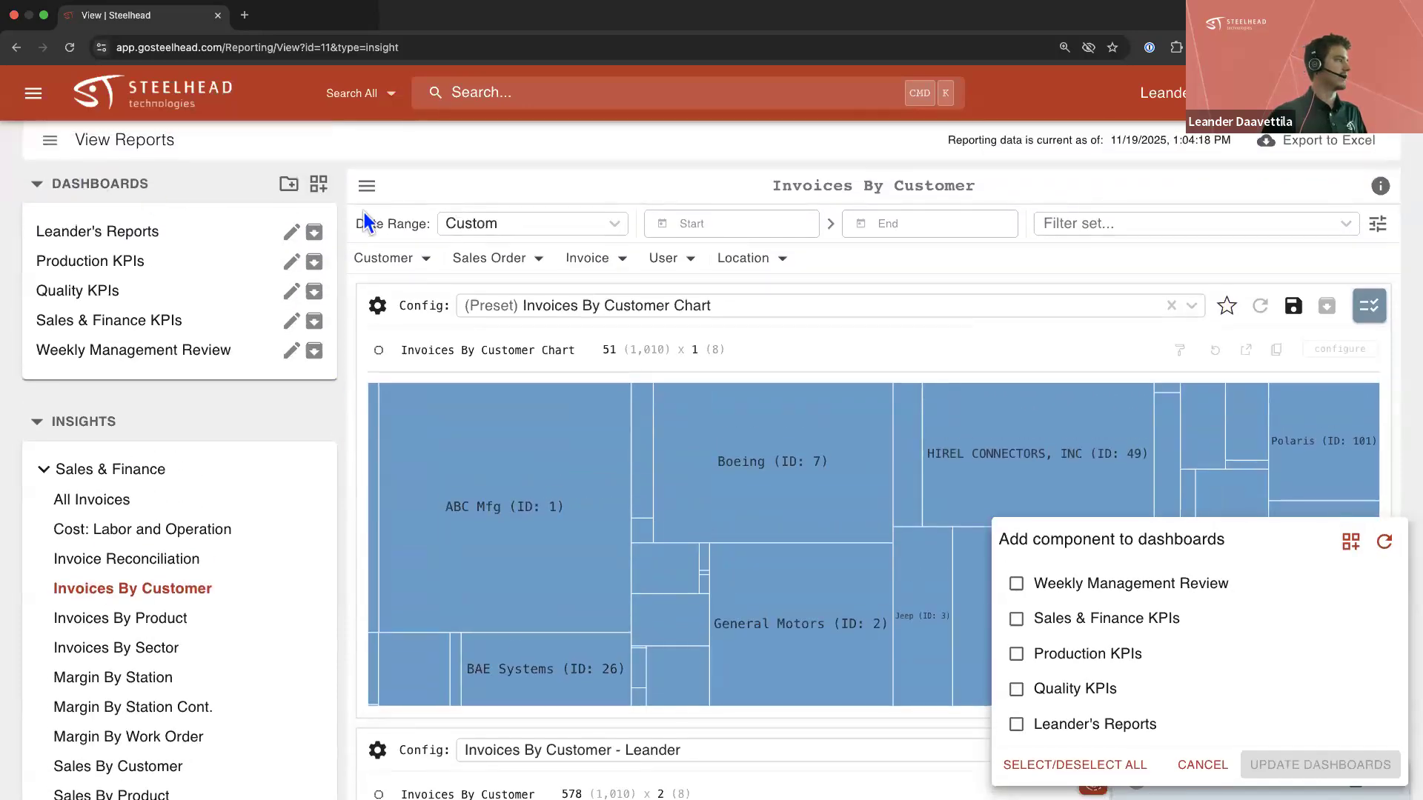
pyautogui.click(318, 183)
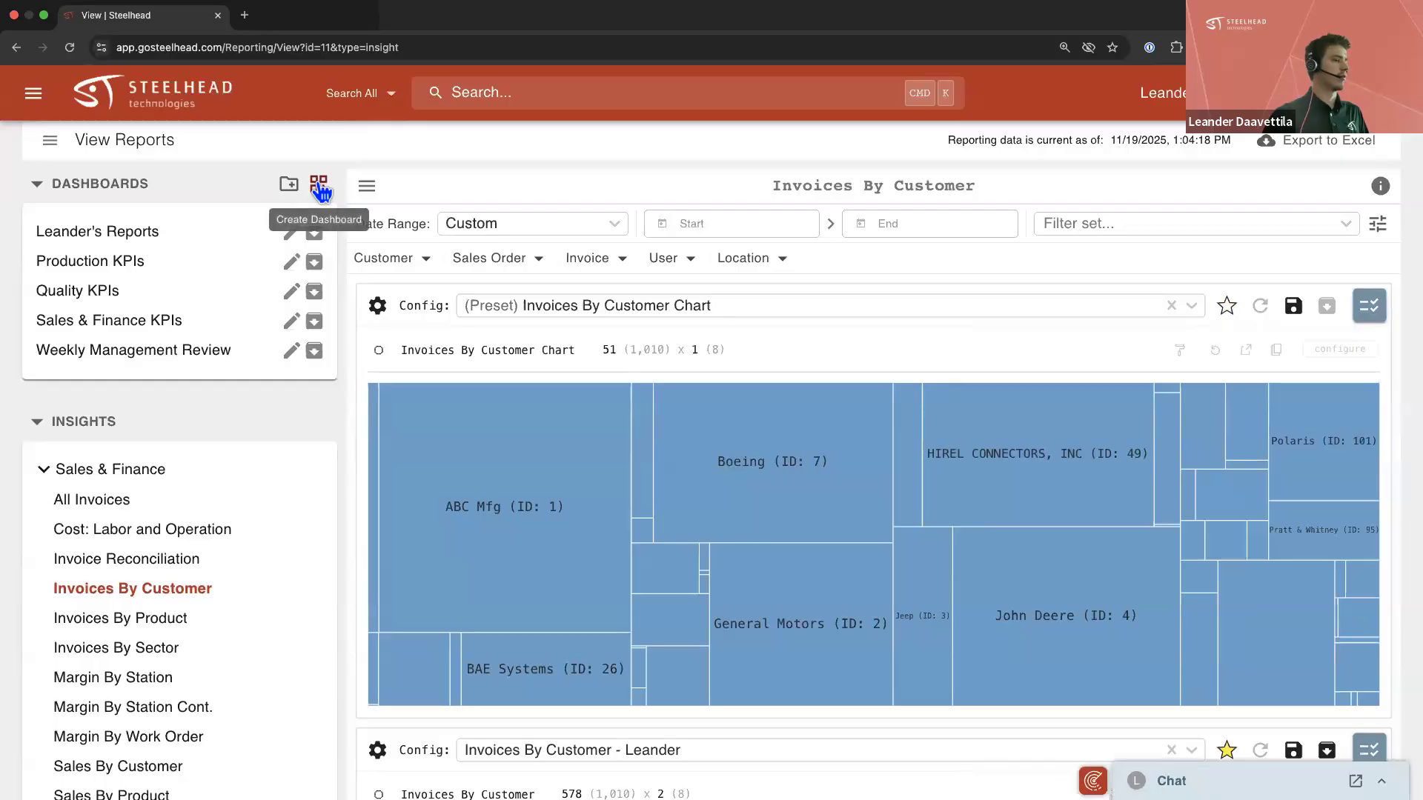
# Add the custom Invoices By Customer table to the newly created personal Reports dashboard and update the dashboards
pyautogui.scroll(-5, 349, 517)
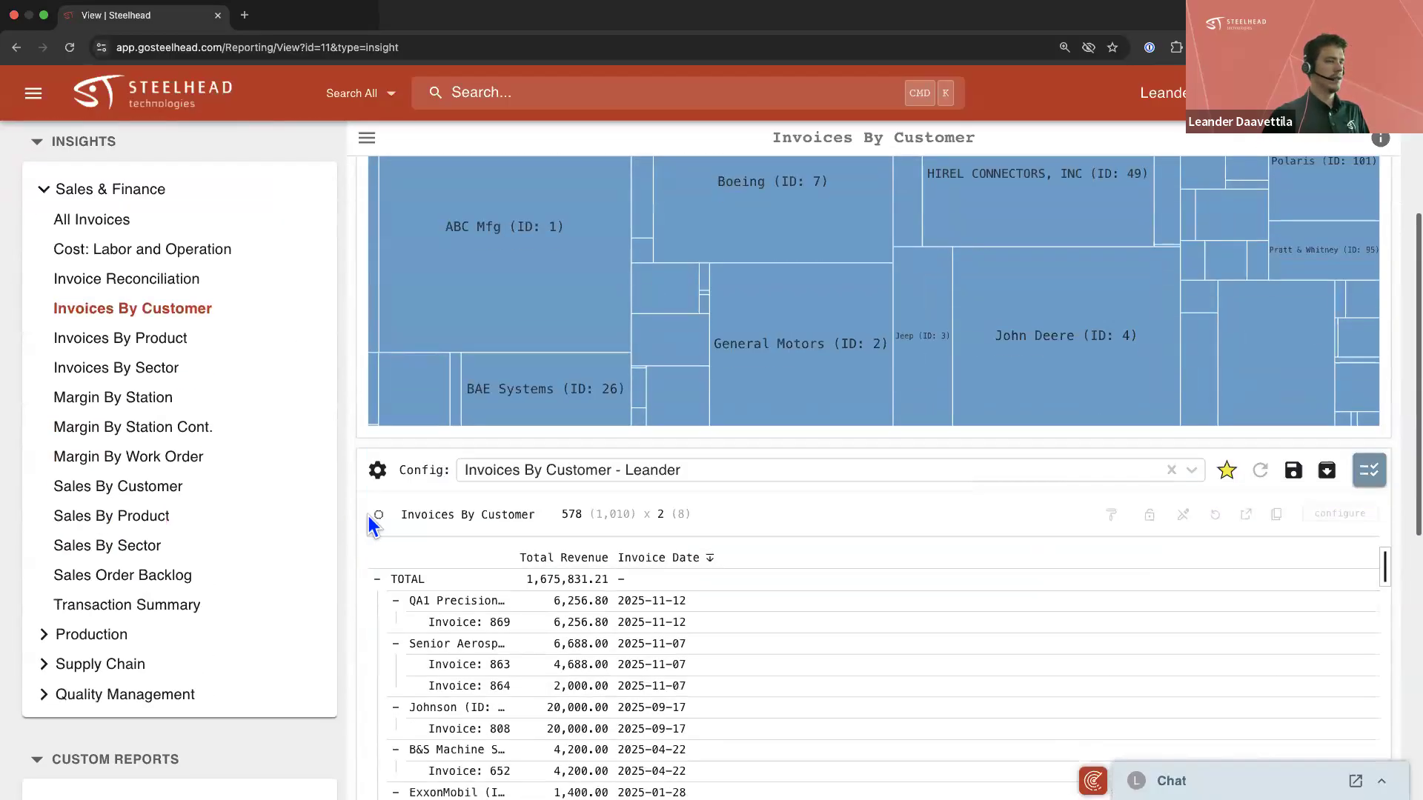
pyautogui.click(1370, 464)
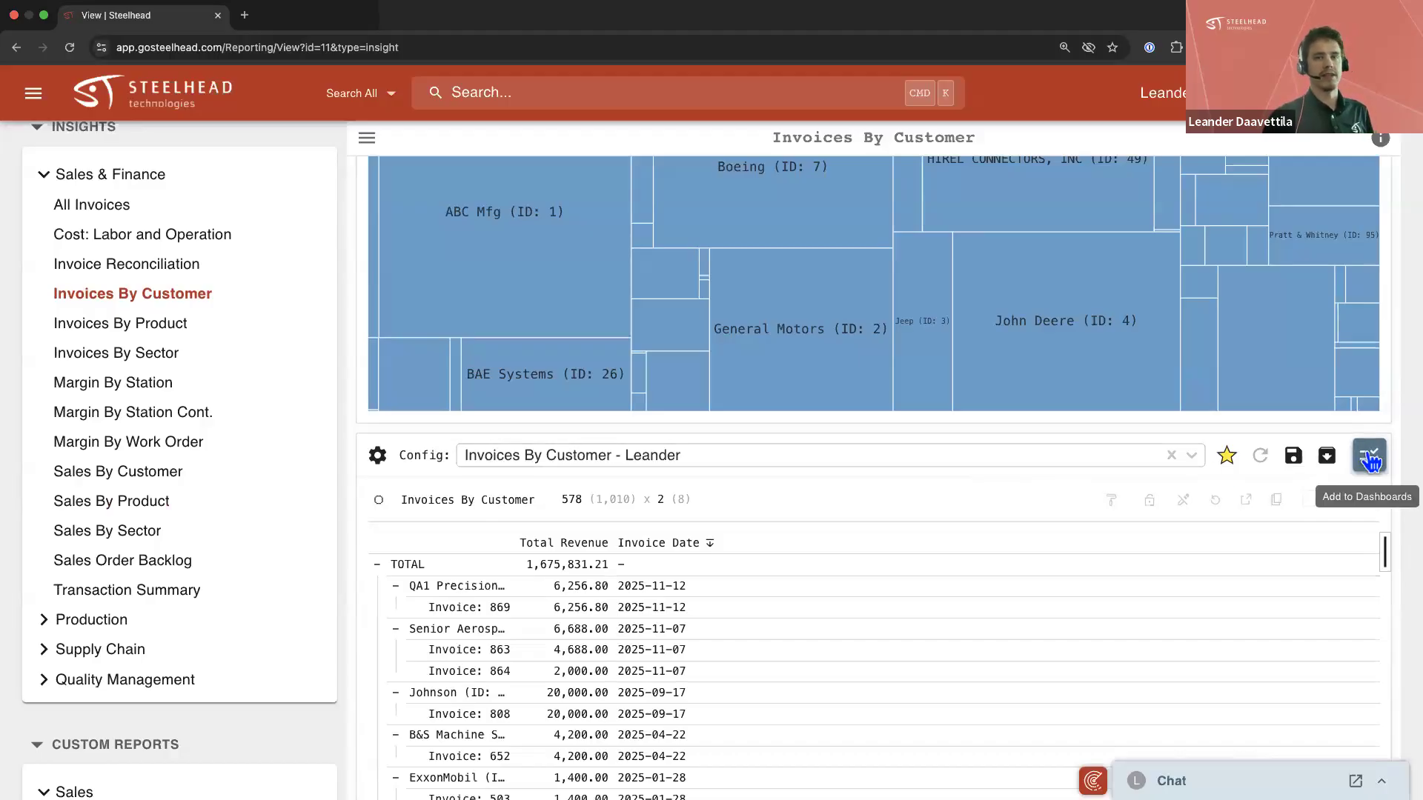
pyautogui.click(1371, 461)
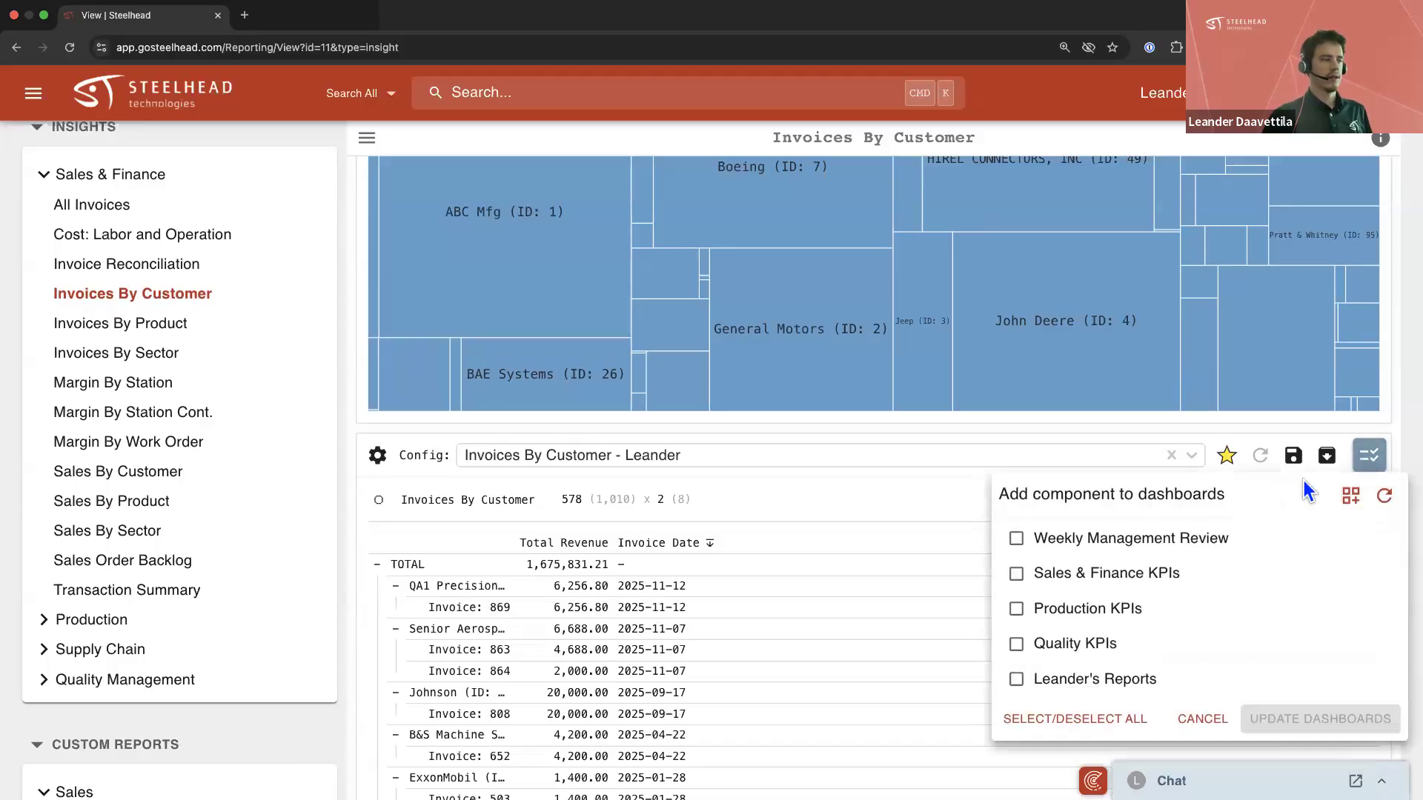
pyautogui.click(1017, 680)
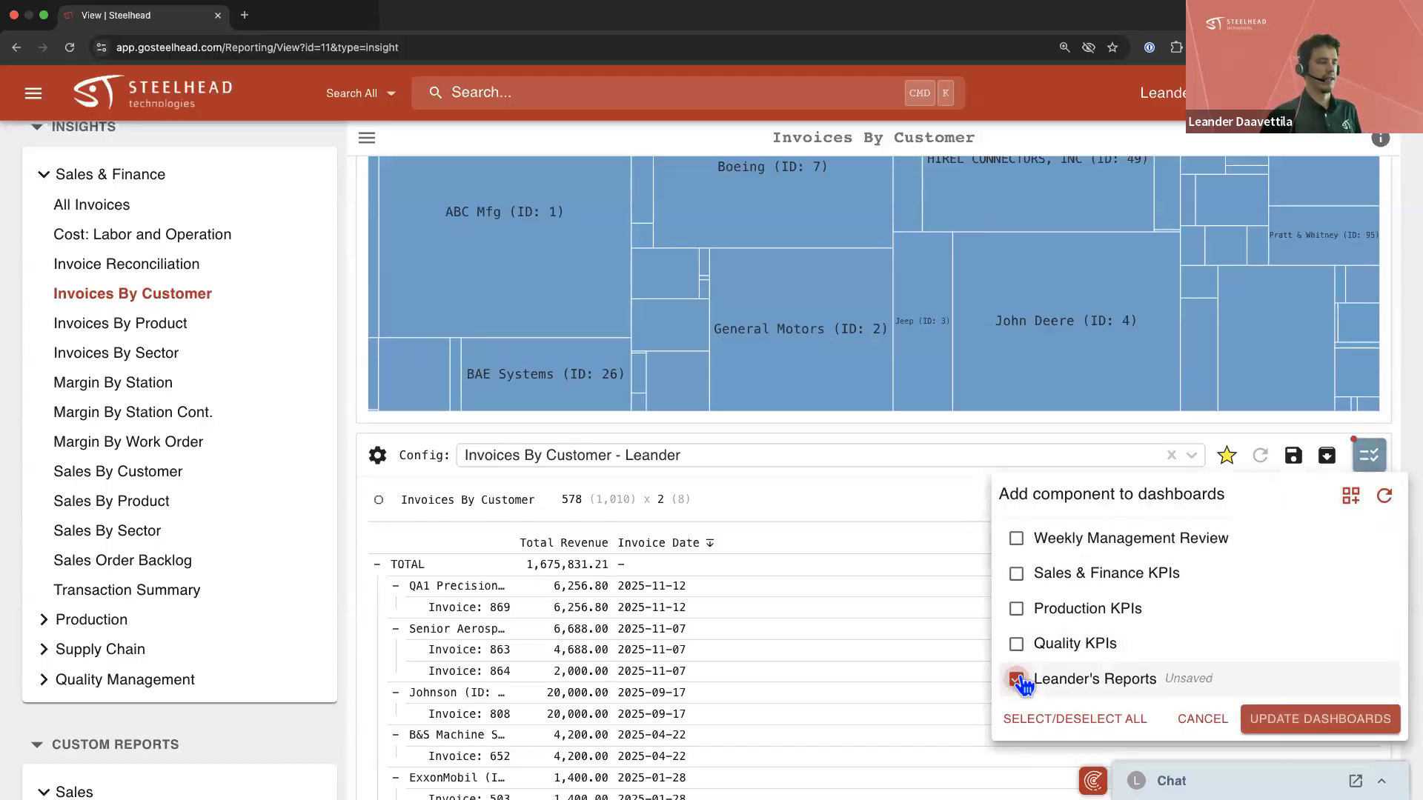
pyautogui.click(1363, 724)
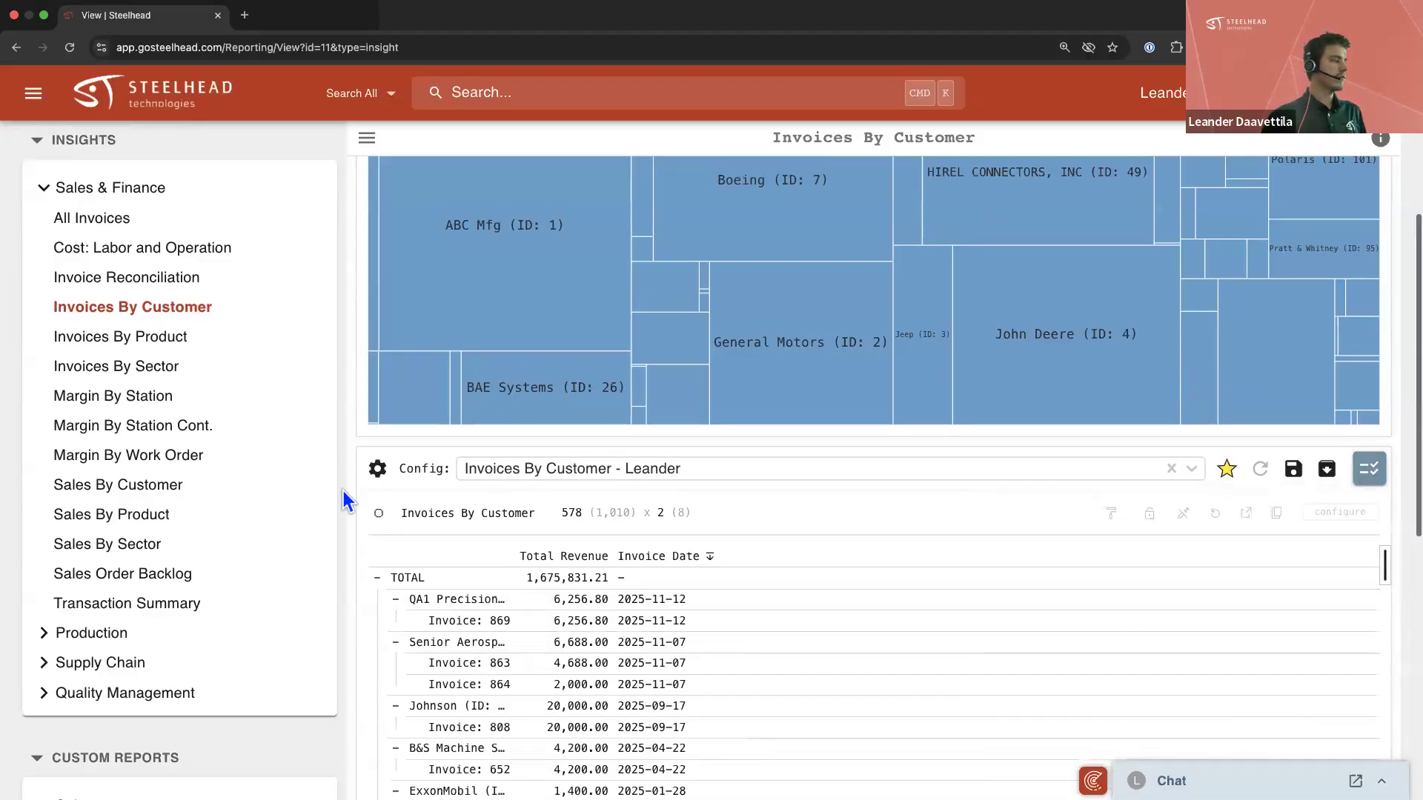
# Open the personal Reports dashboard, unlock it, and enlarge the invoice table to the full dashboard width and a much greater height
pyautogui.scroll(5, 344, 491)
pyautogui.click(126, 292)
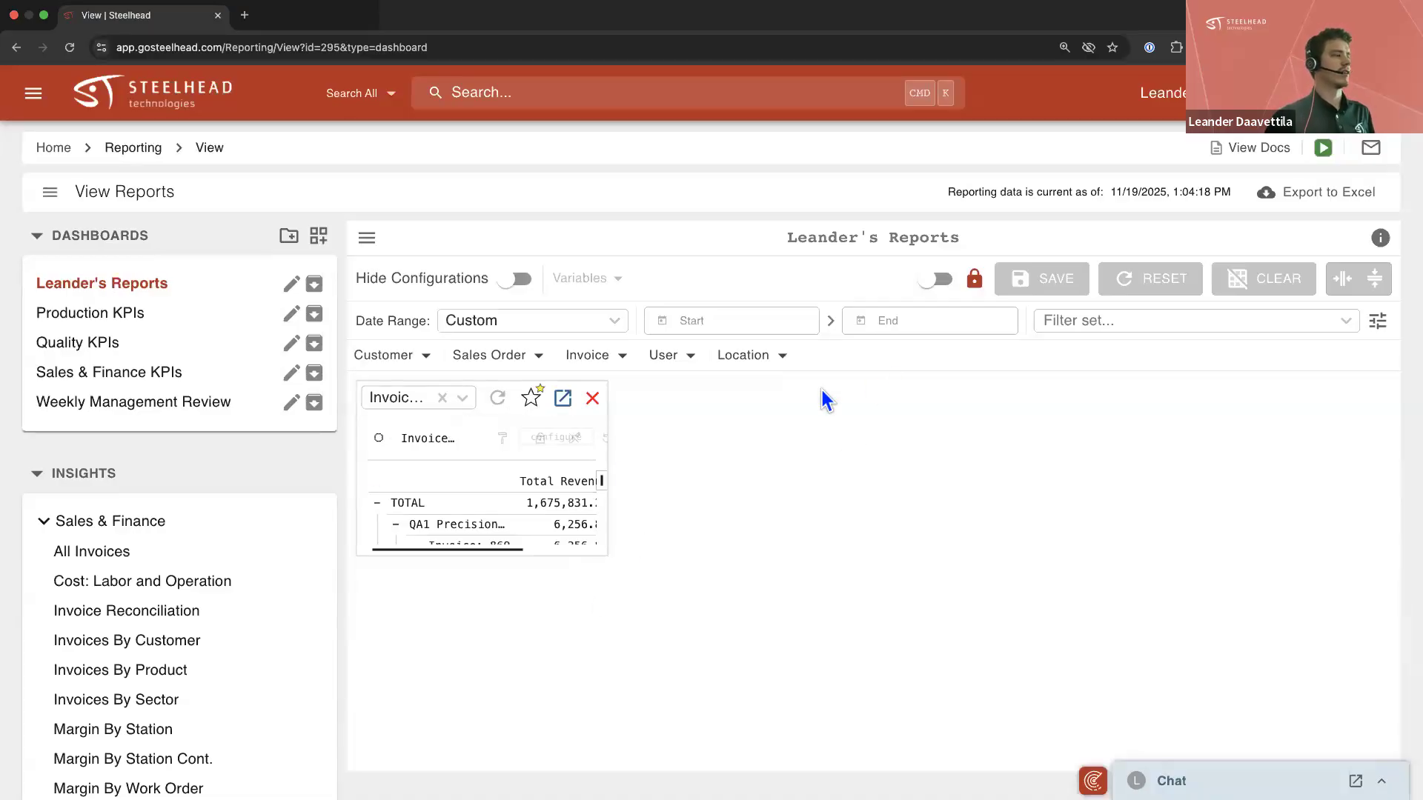
pyautogui.click(939, 282)
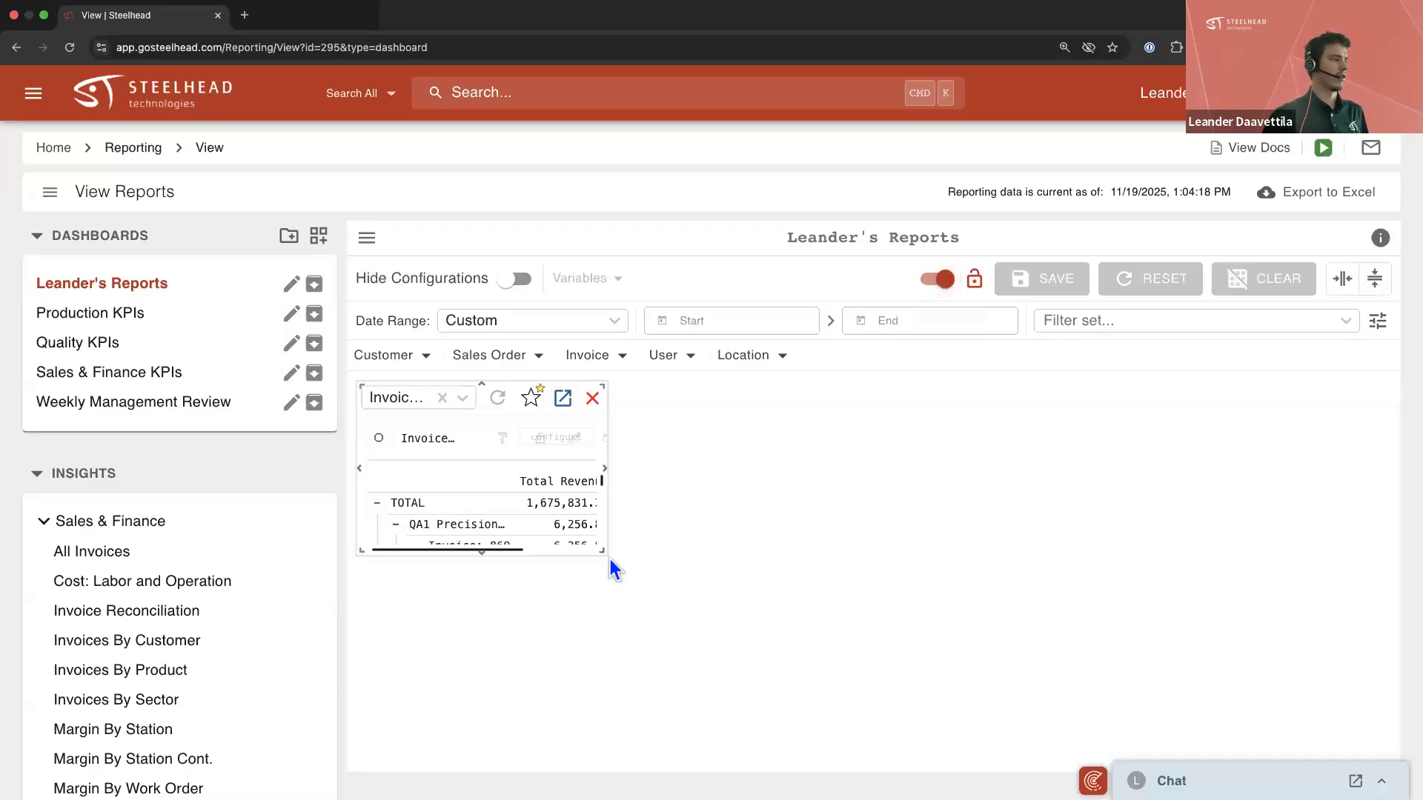
pyautogui.moveTo(606, 555); pyautogui.dragTo(1398, 712)
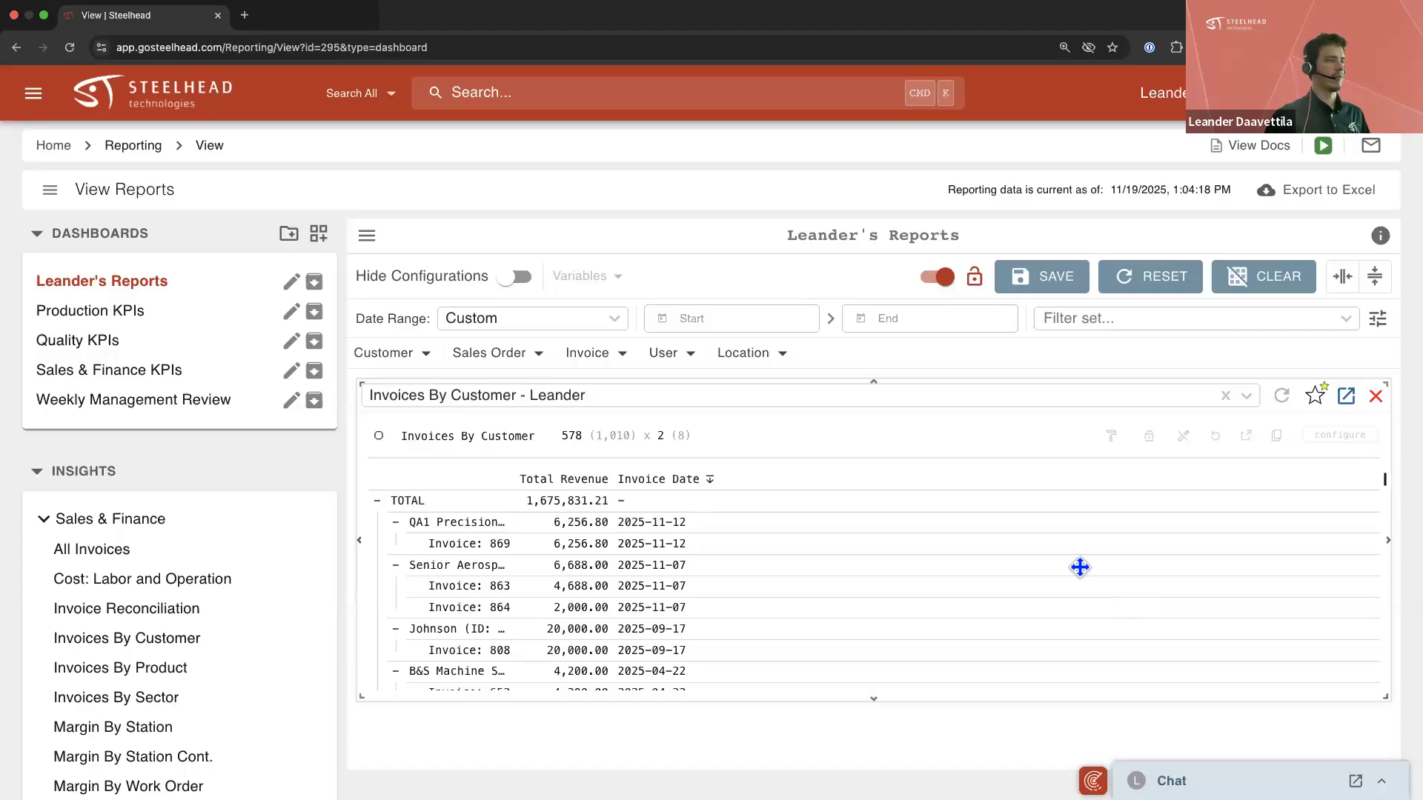
pyautogui.moveTo(873, 699); pyautogui.dragTo(895, 550)
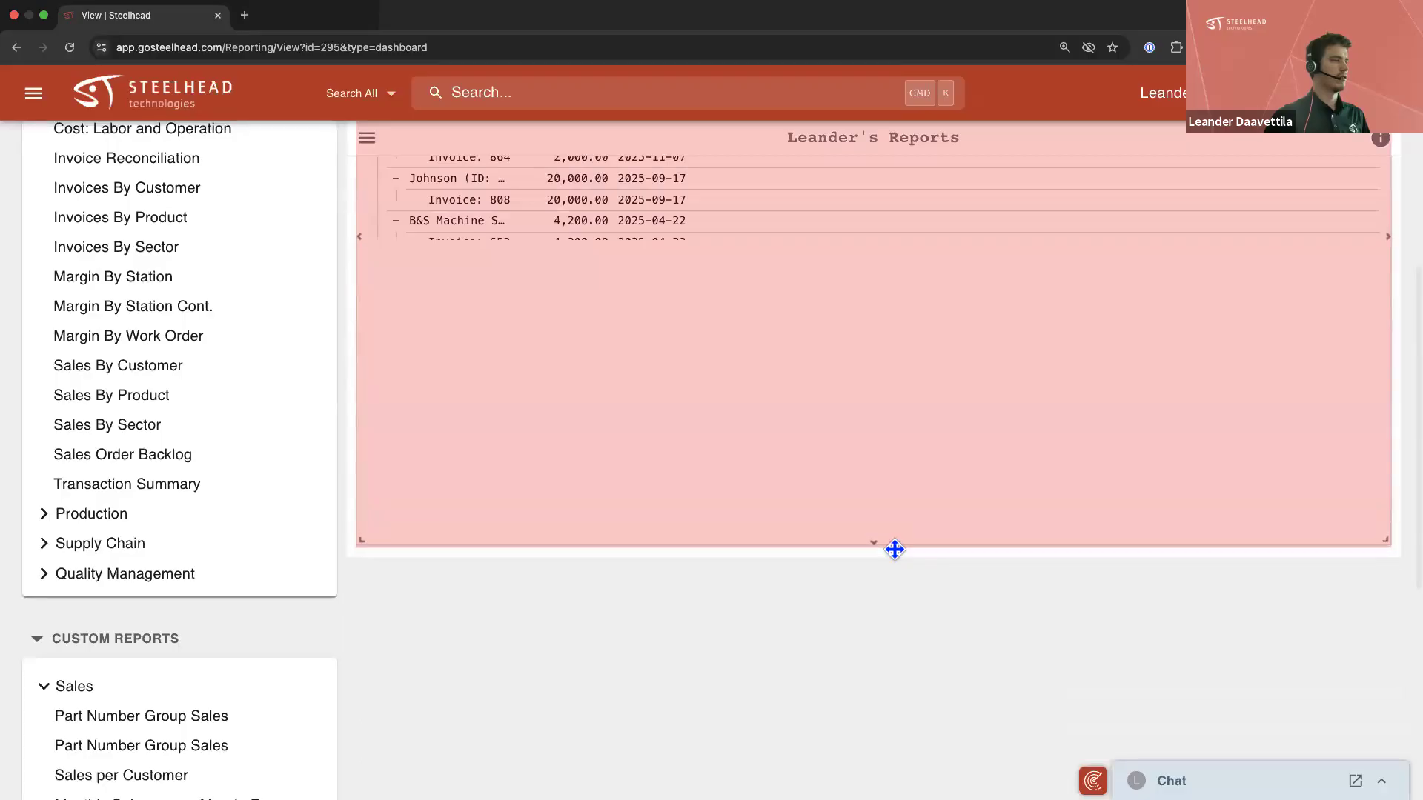
pyautogui.scroll(6, 896, 586)
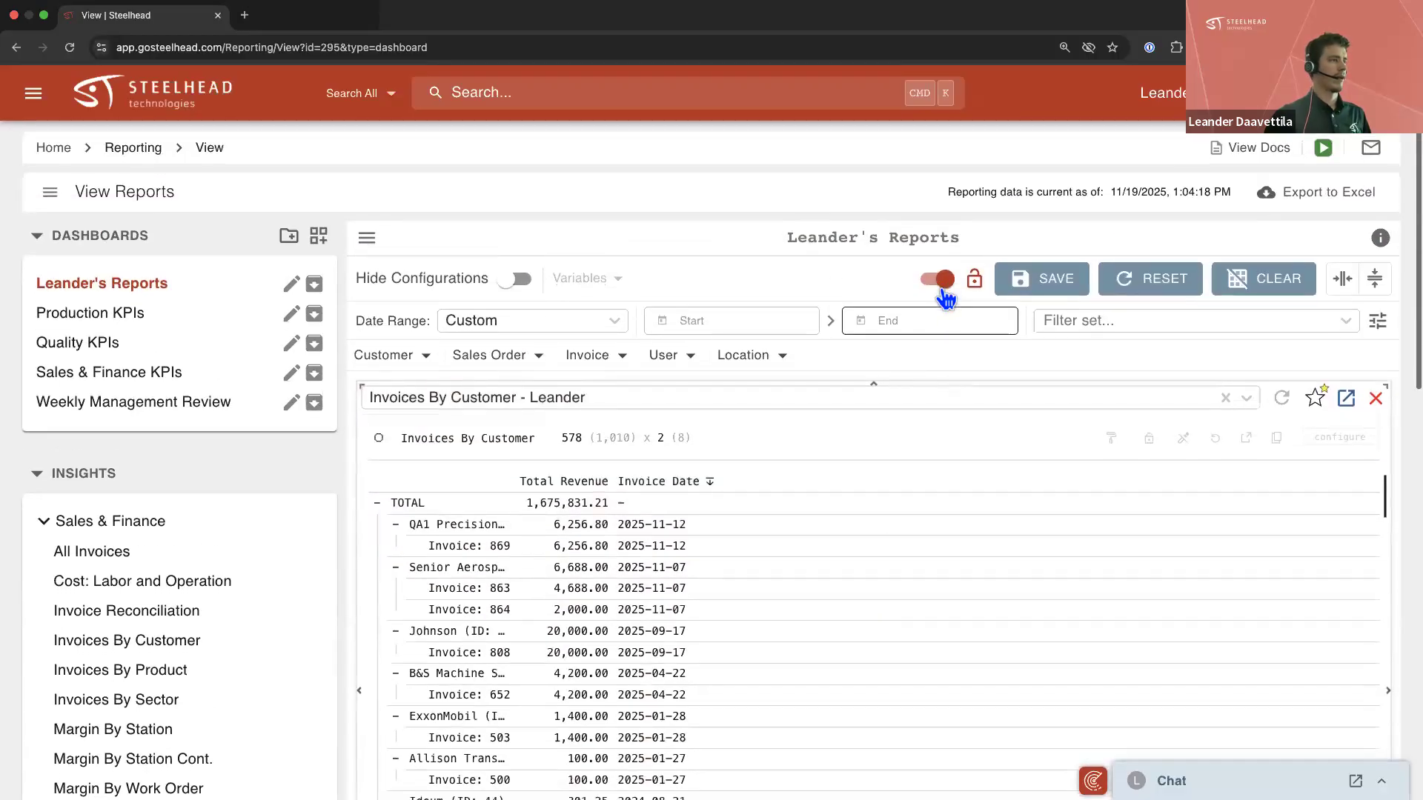
# Save the personal Reports dashboard's new layout and leave the dashboard locked
pyautogui.click(940, 283)
pyautogui.click(937, 280)
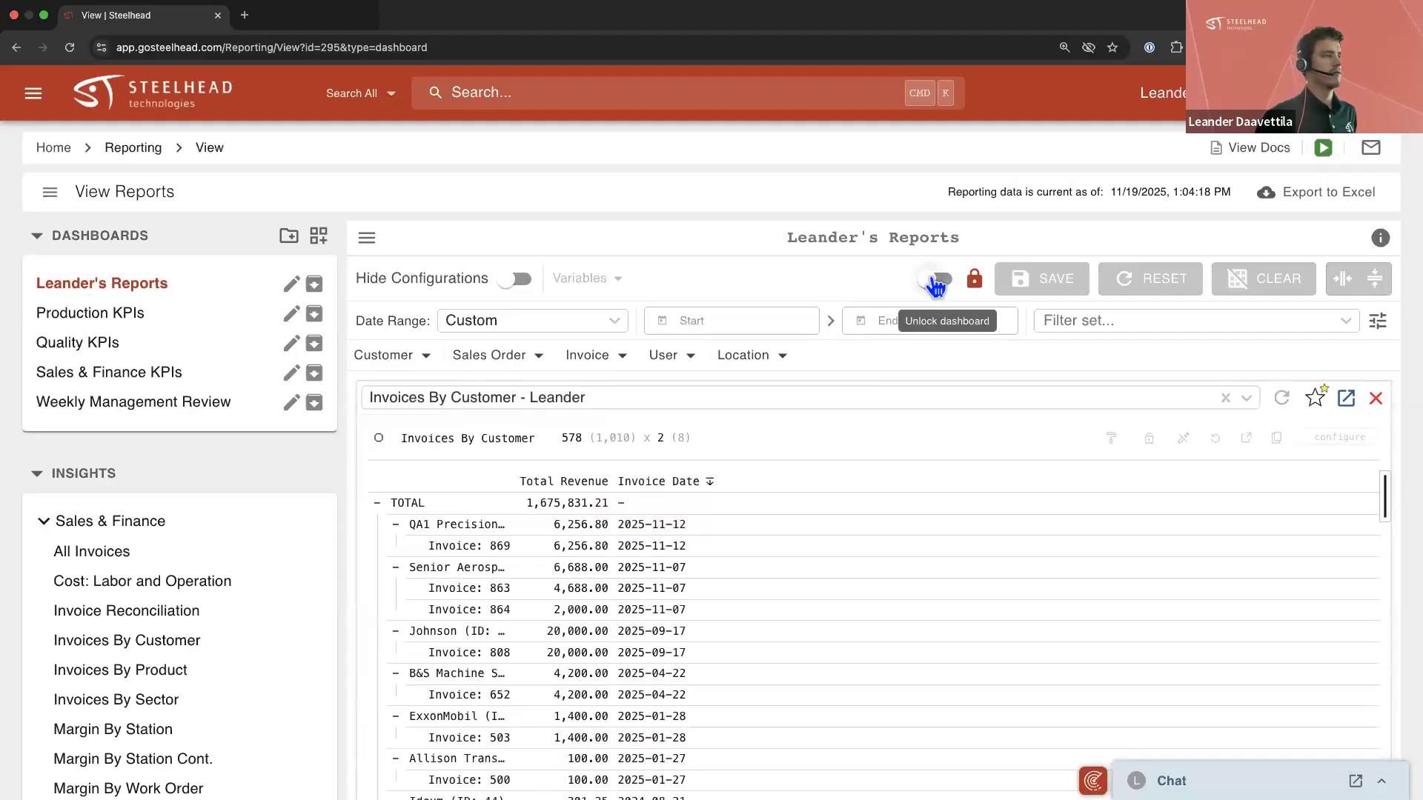
pyautogui.click(1038, 280)
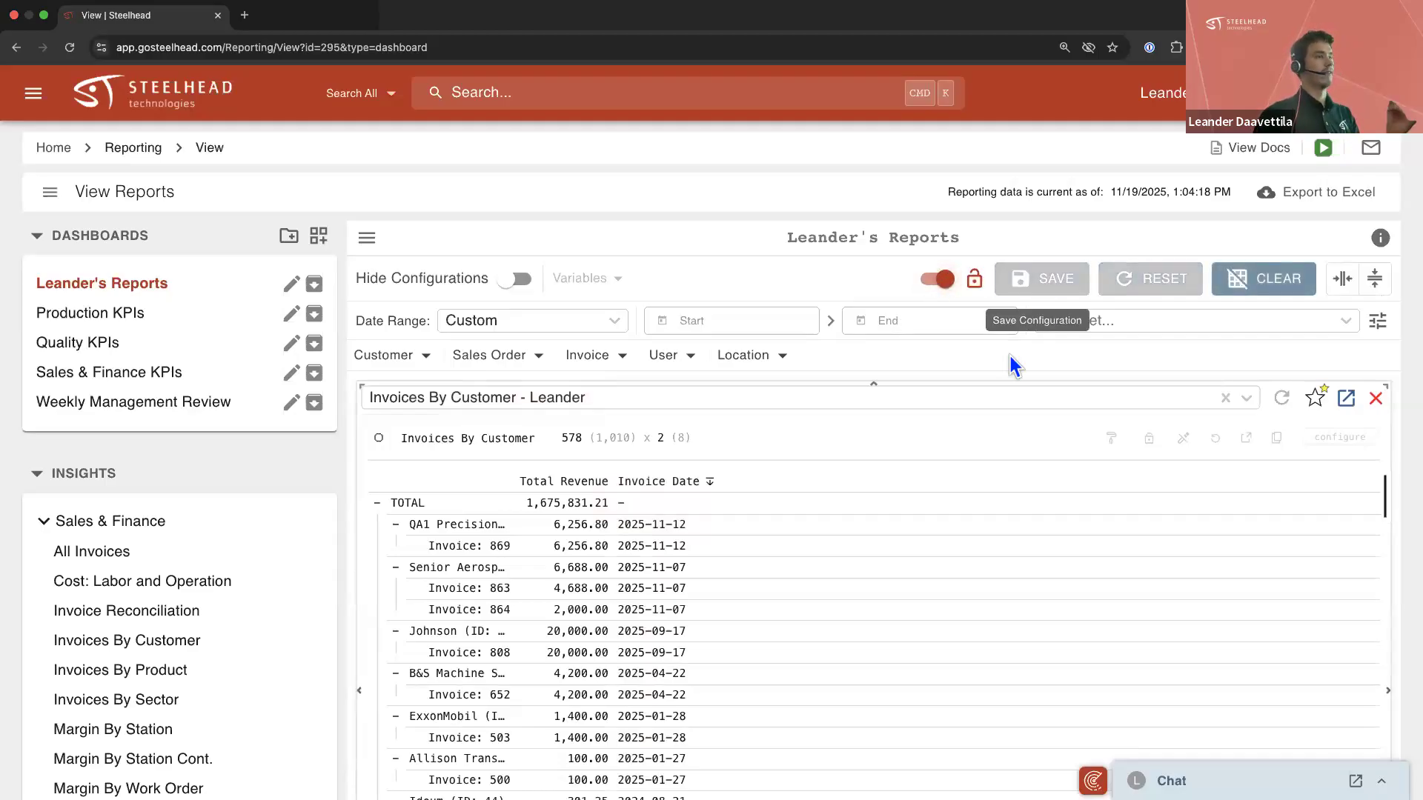
pyautogui.click(937, 280)
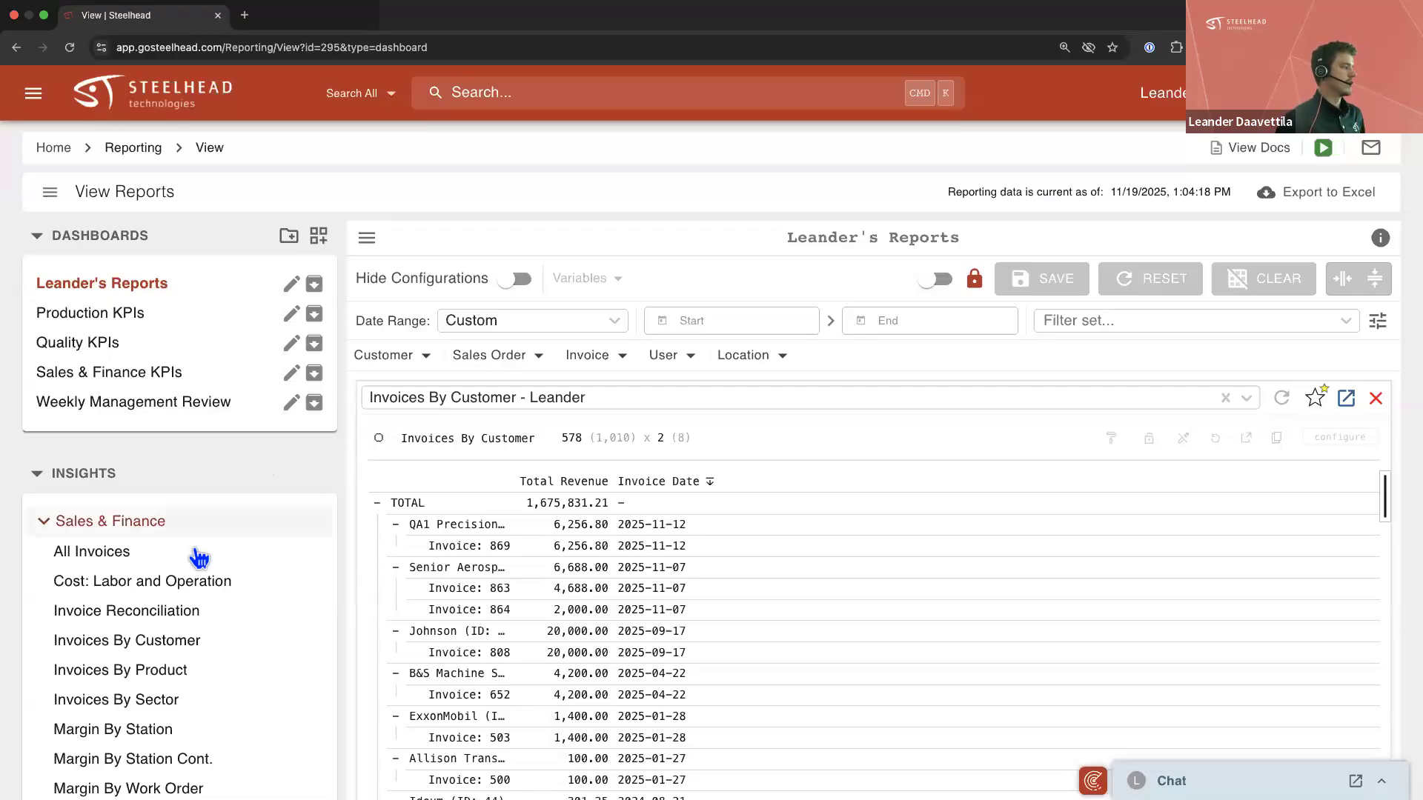
# Reopen the Invoices By Customer insight, hide and restore the report list, and look through the available insight categories
pyautogui.click(231, 642)
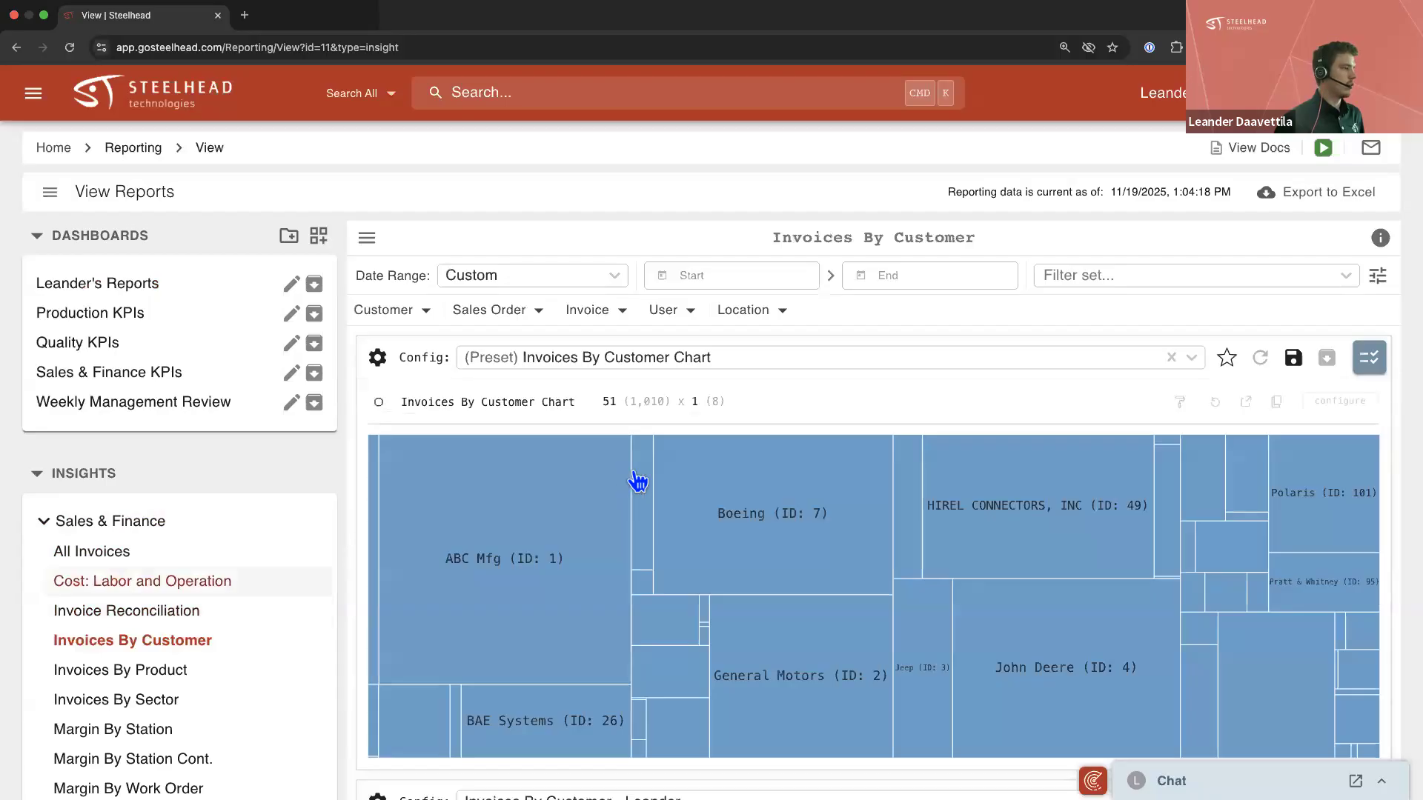
pyautogui.click(367, 240)
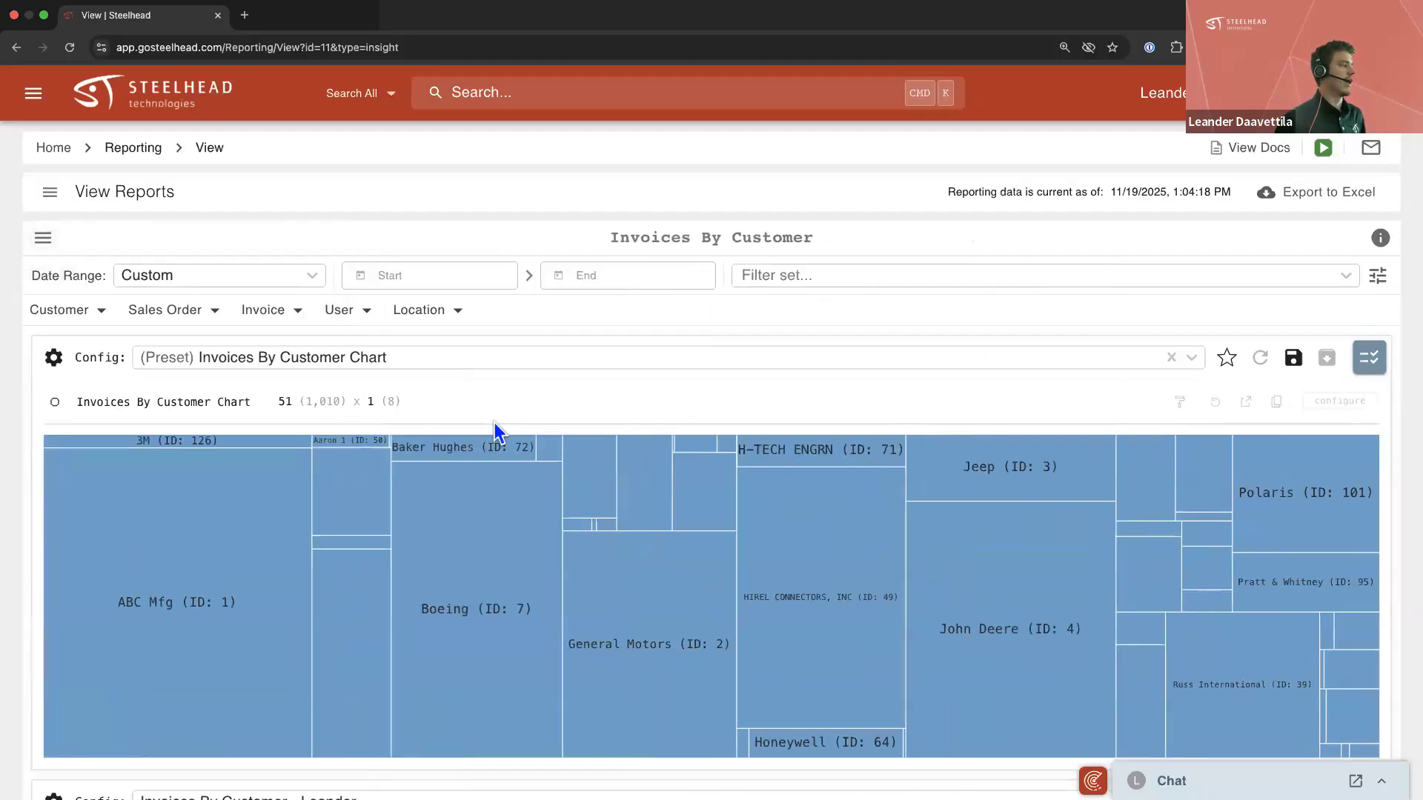
pyautogui.click(55, 239)
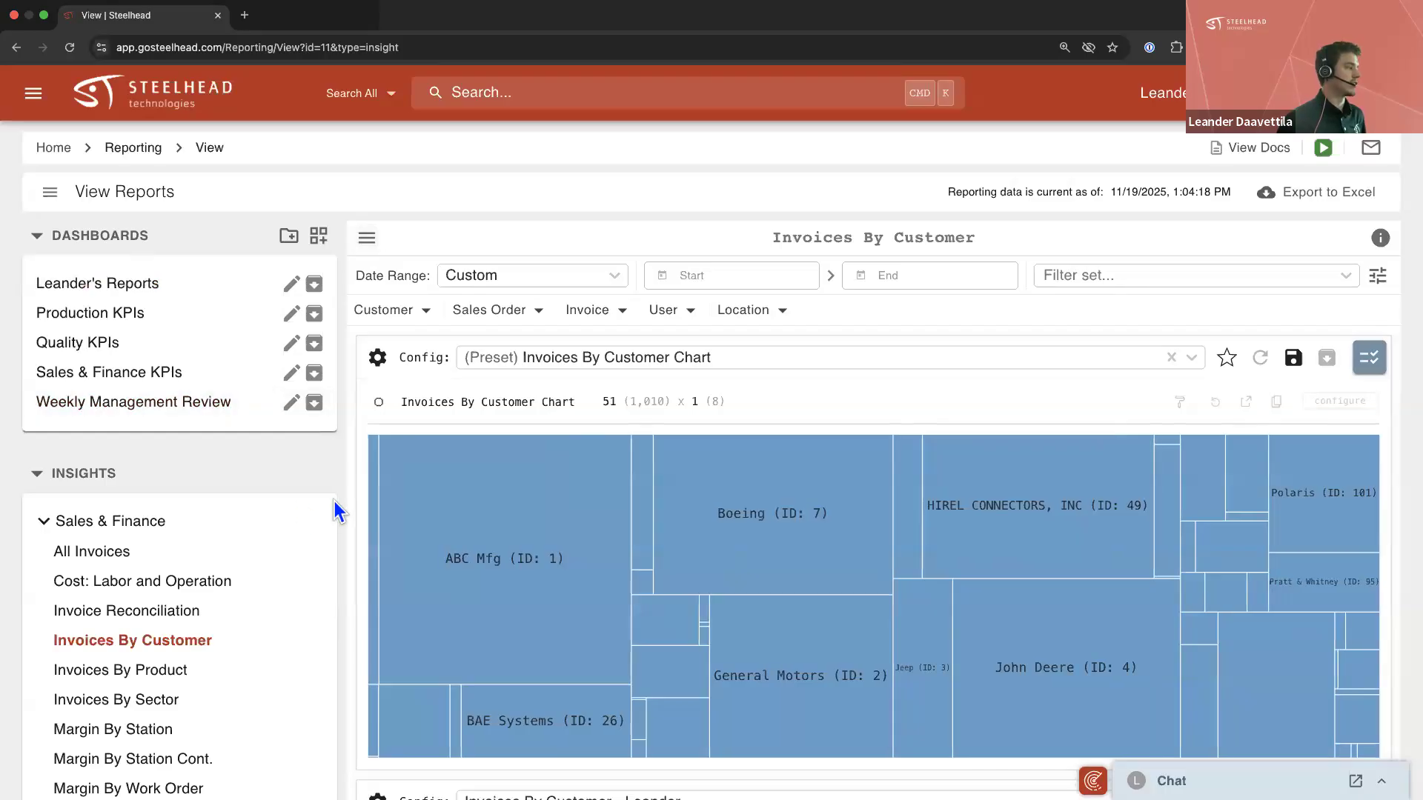
pyautogui.scroll(-3, 335, 501)
pyautogui.scroll(-5, 340, 540)
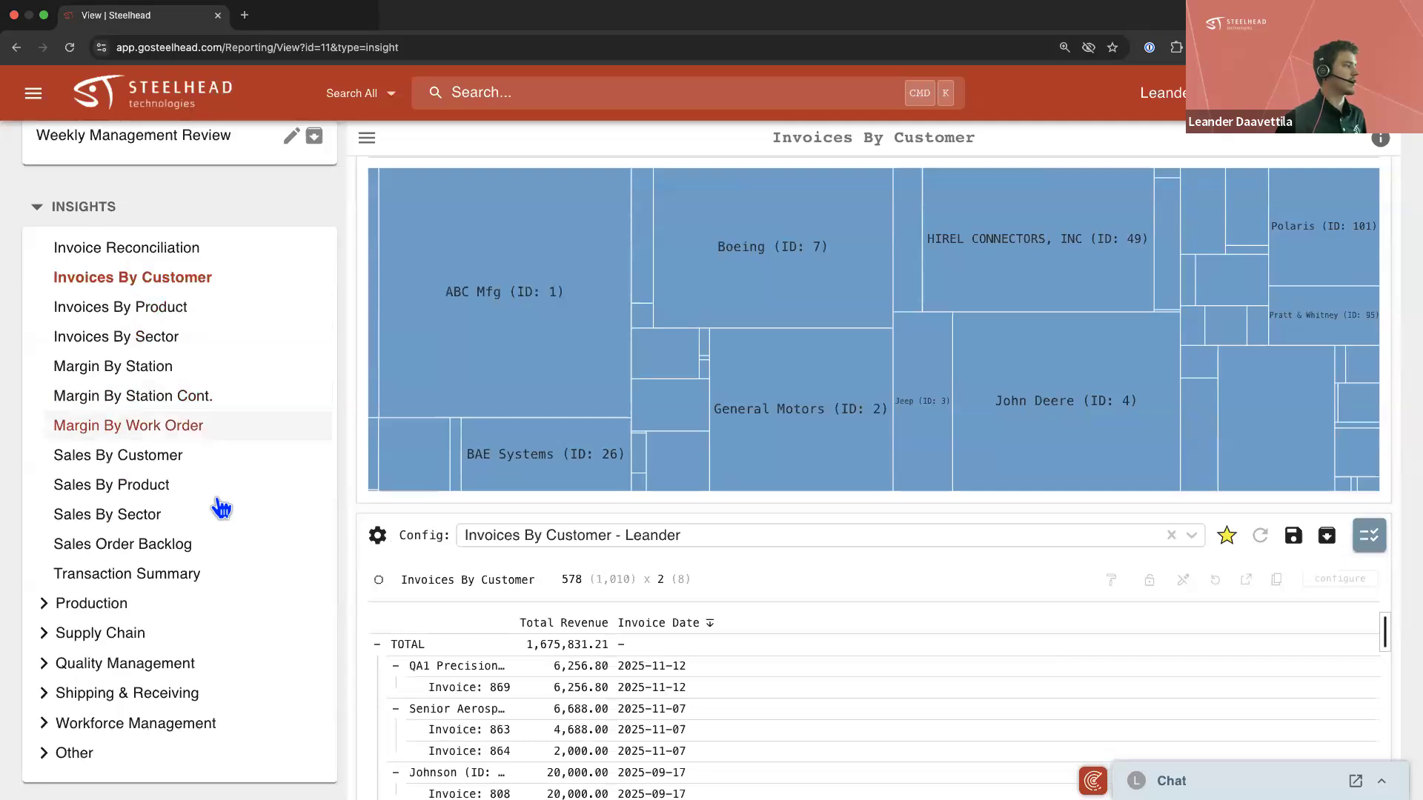
pyautogui.scroll(-1, 231, 400)
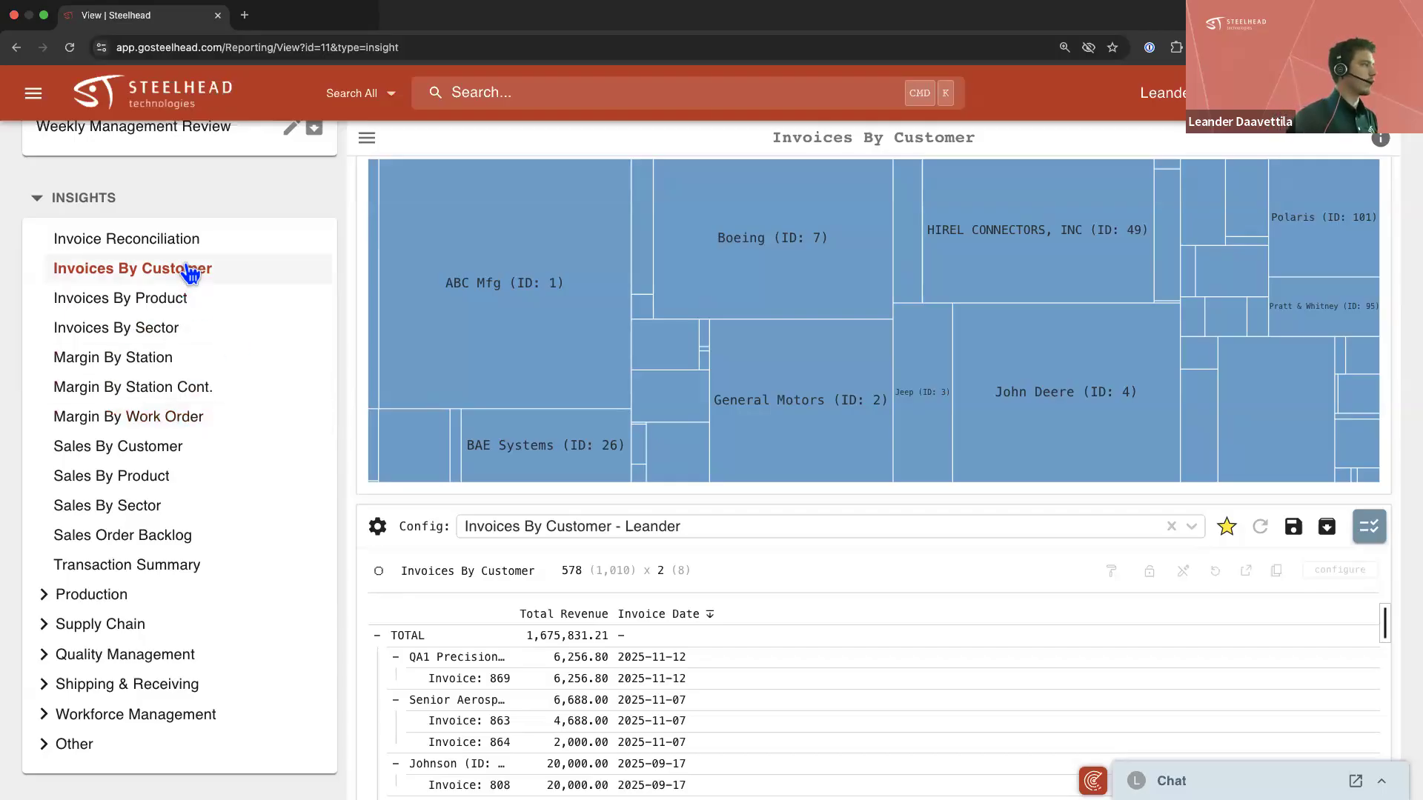
# Expand the Production insights, open Processed Parts, and examine its monthly chart and the work order and part number table
pyautogui.click(140, 597)
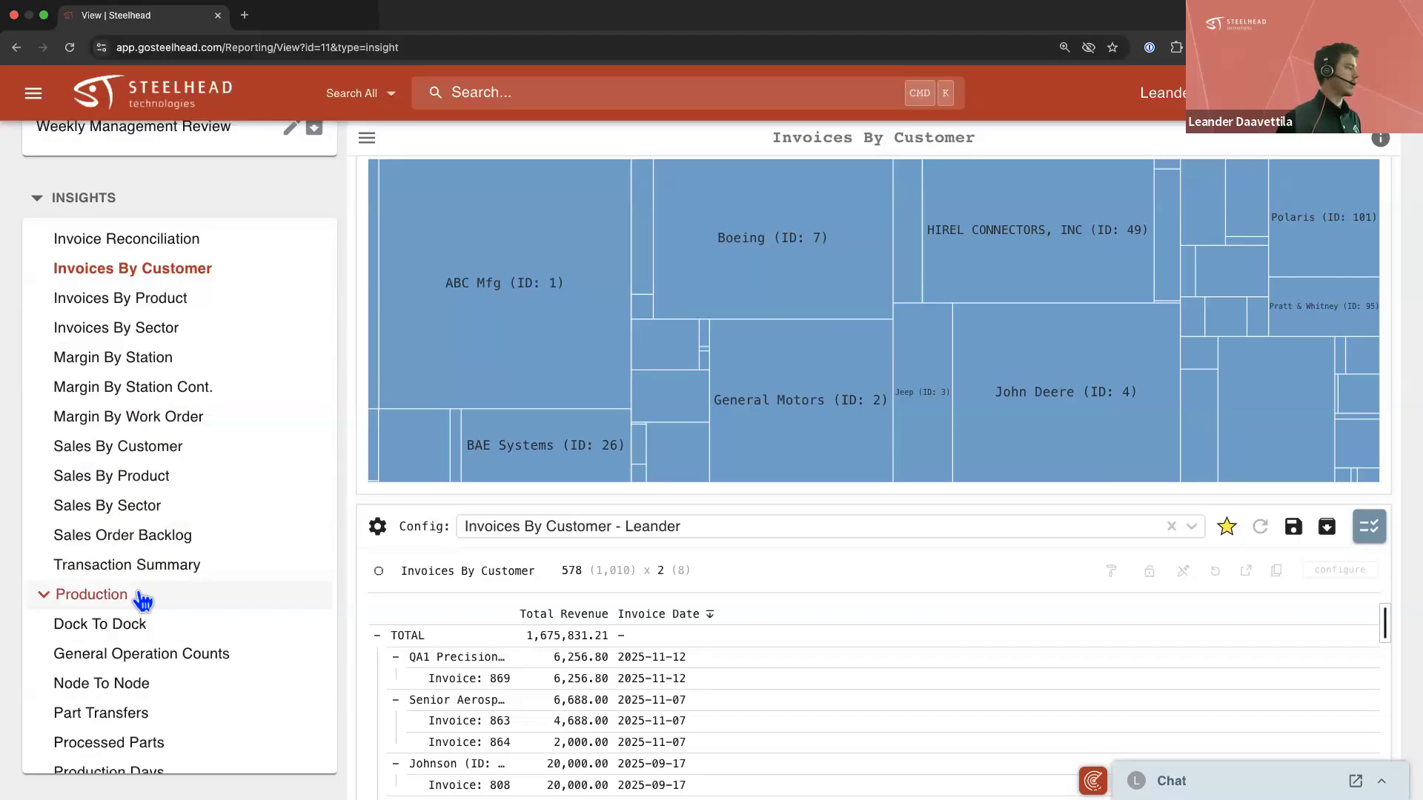
pyautogui.scroll(-3, 174, 616)
pyautogui.click(167, 637)
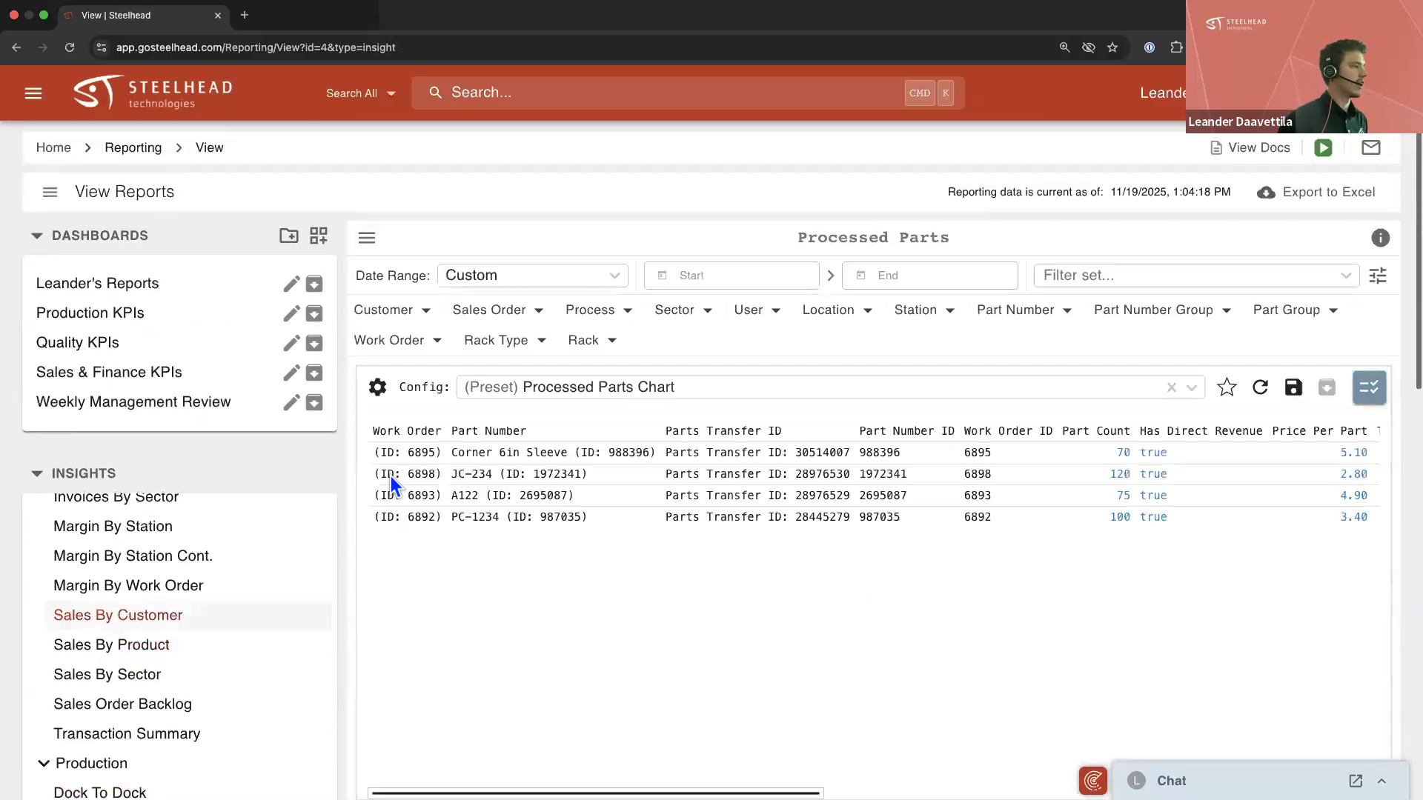
pyautogui.scroll(-5, 358, 458)
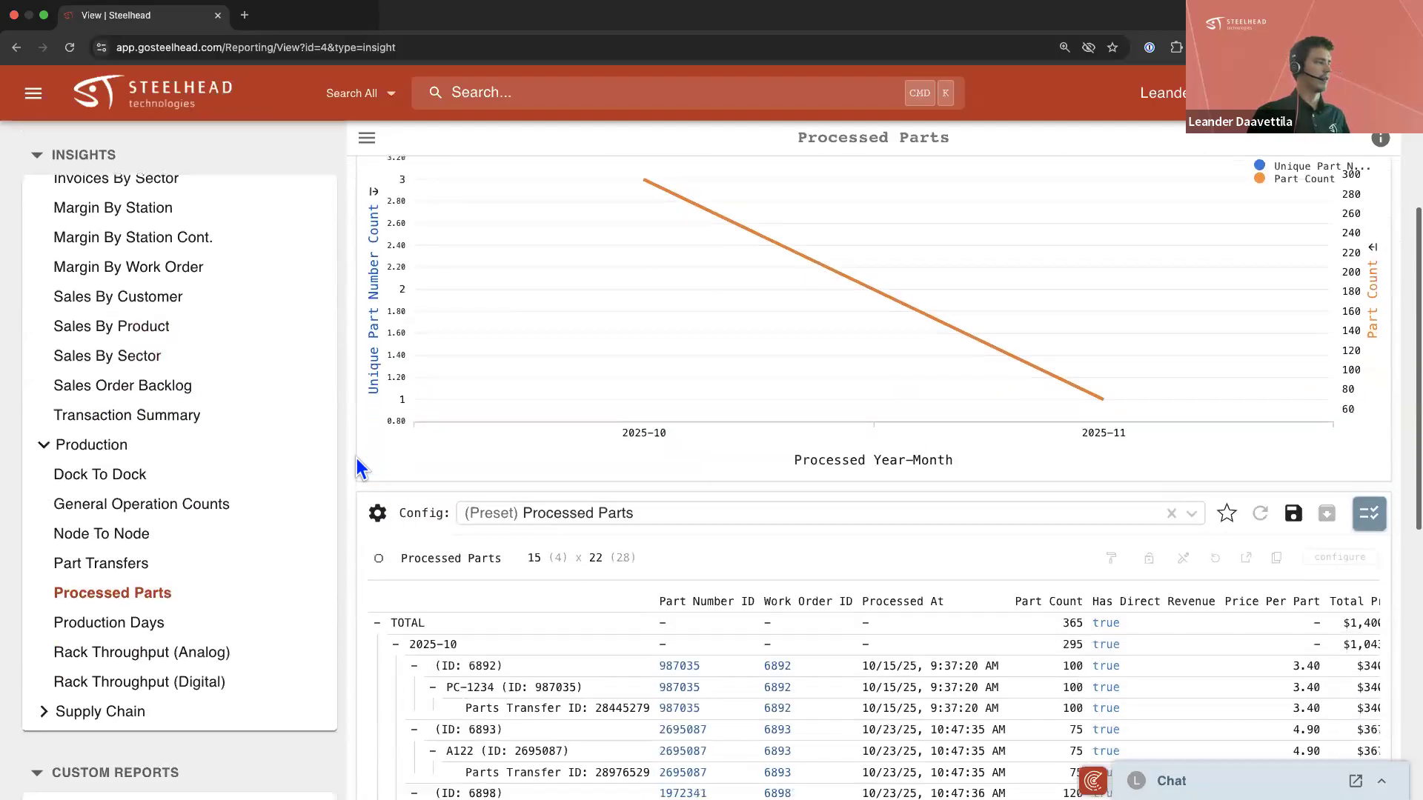
pyautogui.scroll(-2, 357, 458)
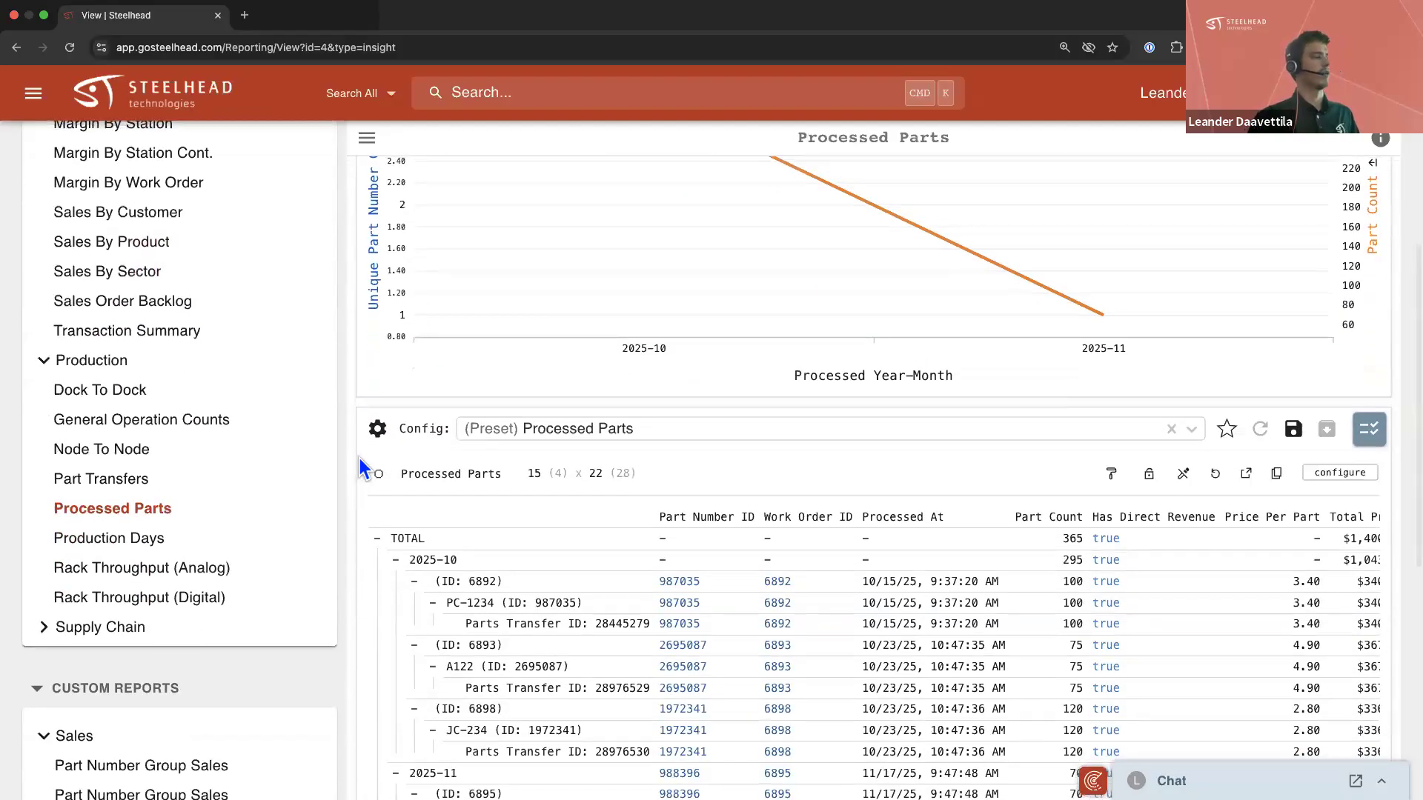
pyautogui.scroll(-2, 370, 461)
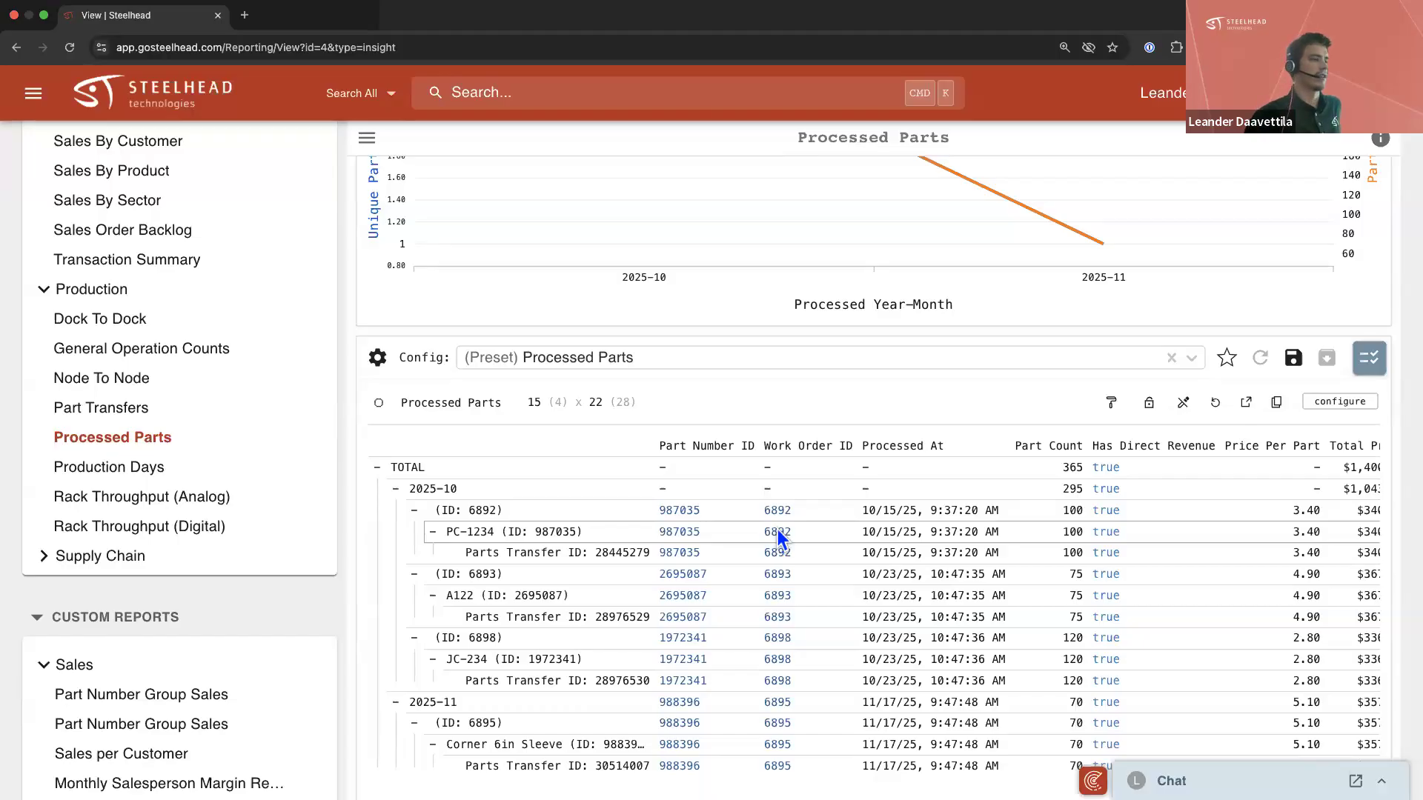
pyautogui.scroll(7, 811, 409)
pyautogui.scroll(4, 815, 415)
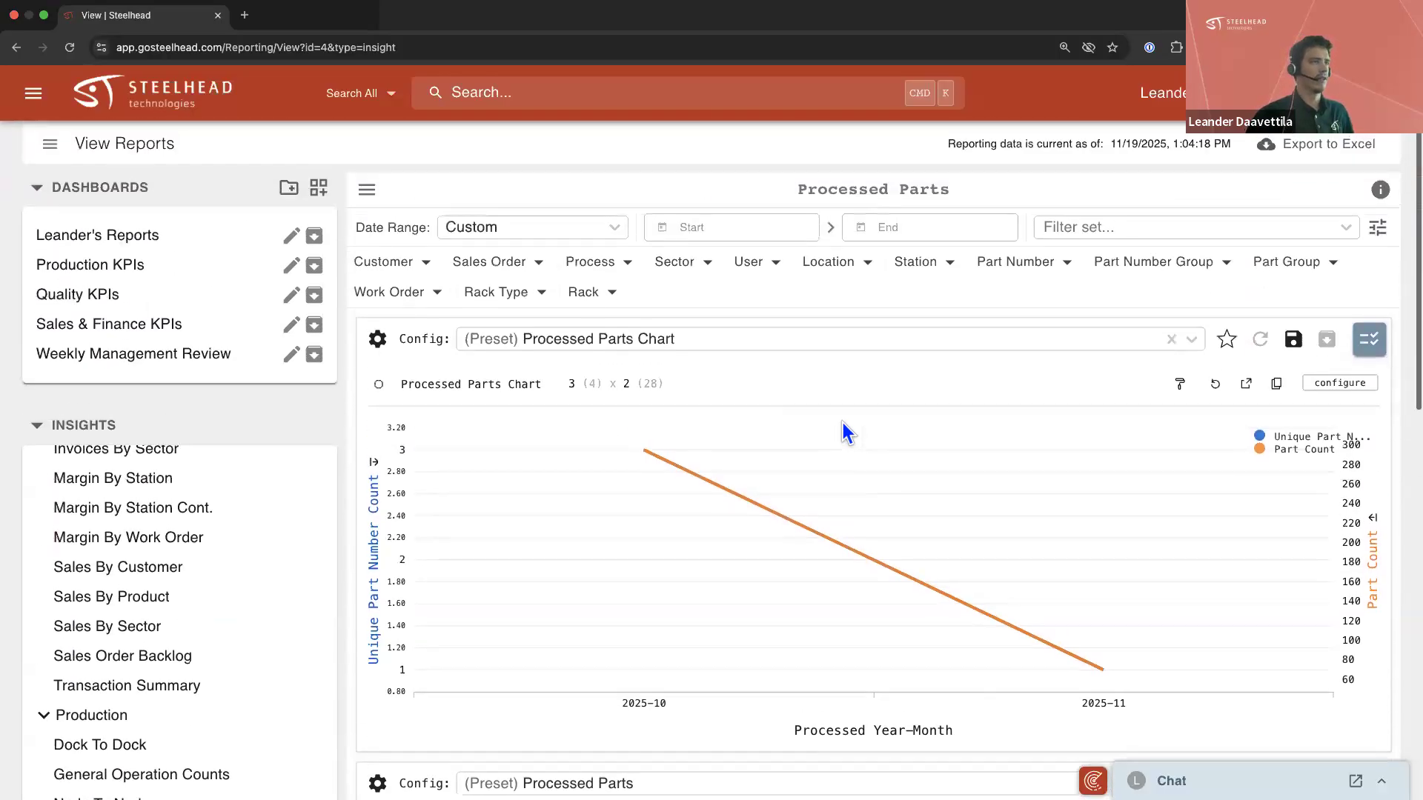
# Check the date and time at which the Processed Parts reporting data is current
pyautogui.moveTo(947, 192); pyautogui.dragTo(1229, 191)
pyautogui.click(1229, 192)
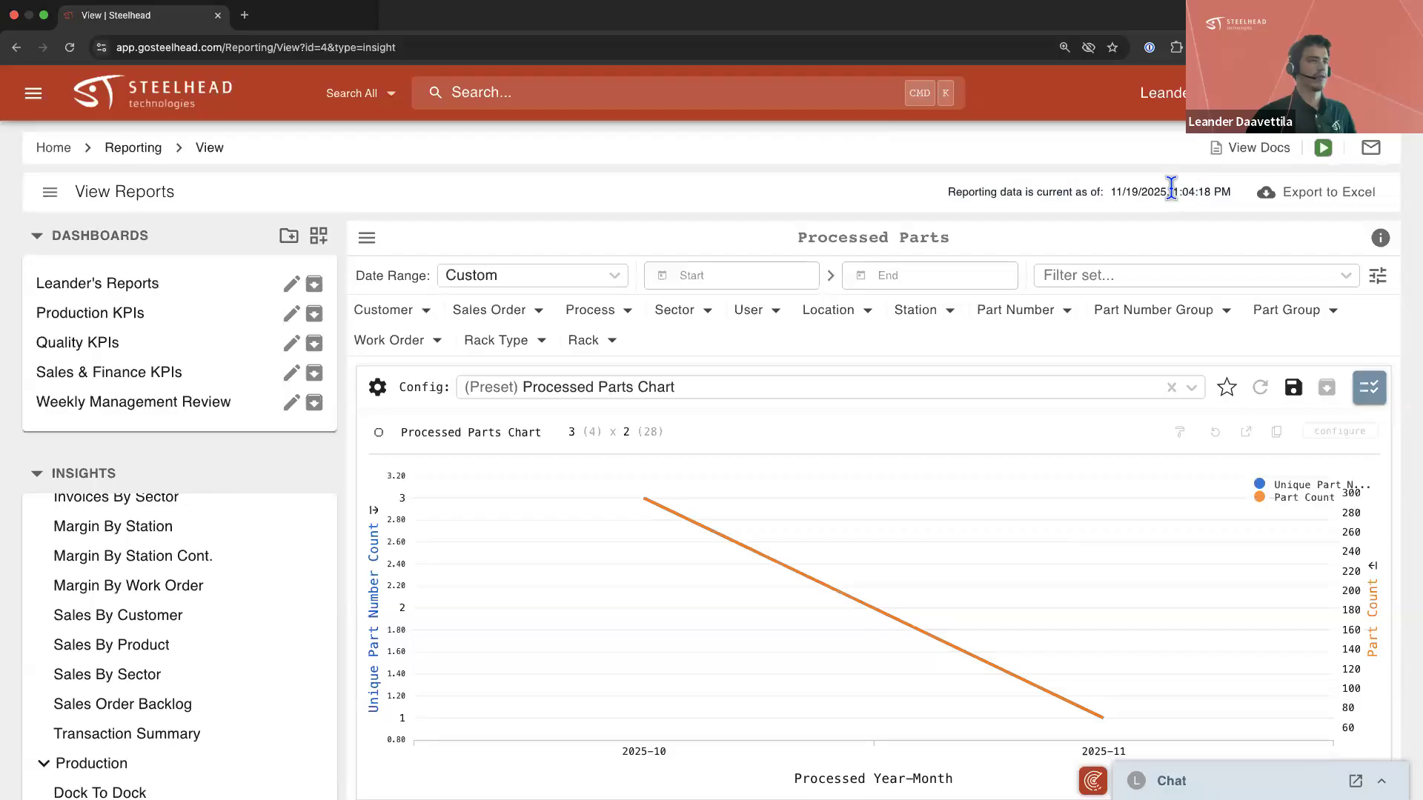
pyautogui.moveTo(1173, 191); pyautogui.dragTo(1234, 194)
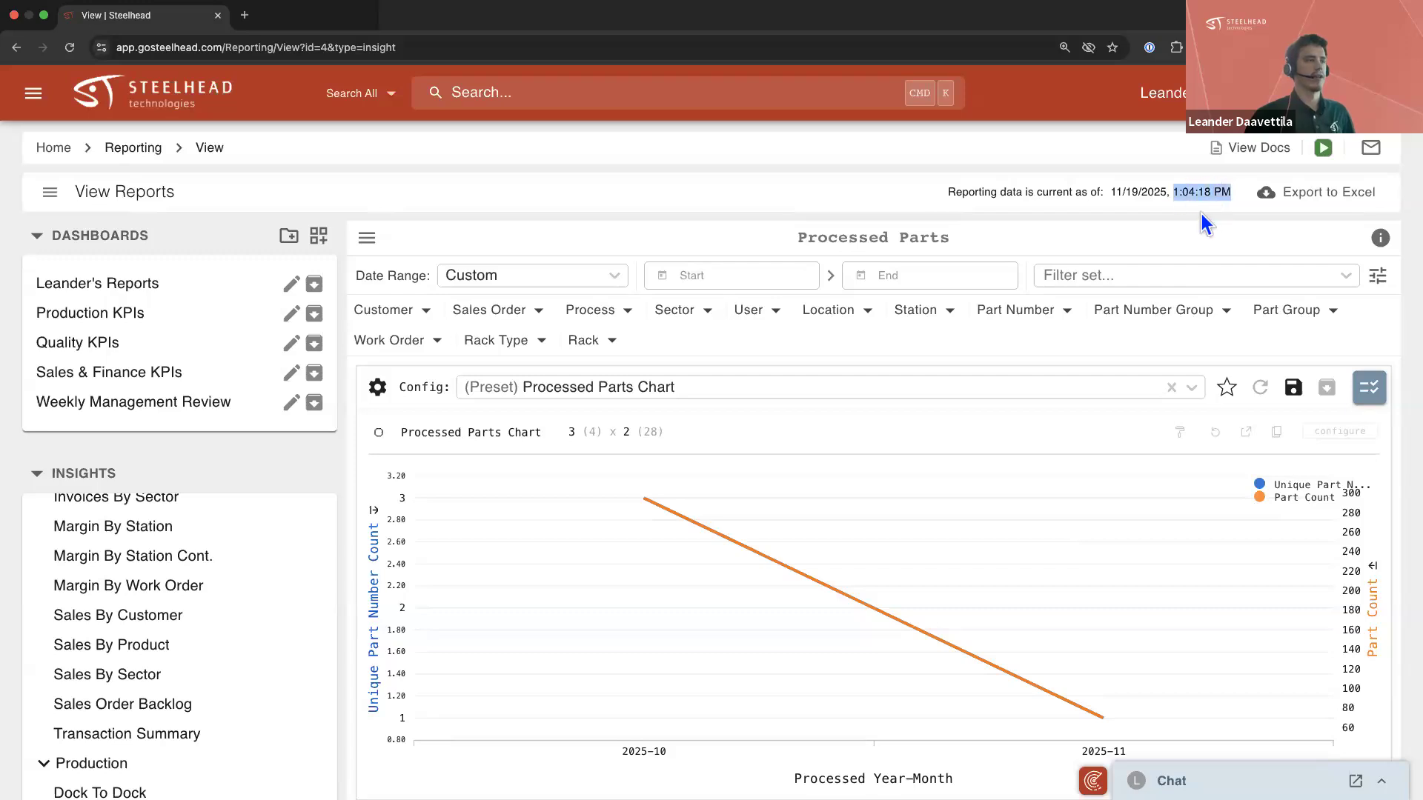
pyautogui.click(1202, 213)
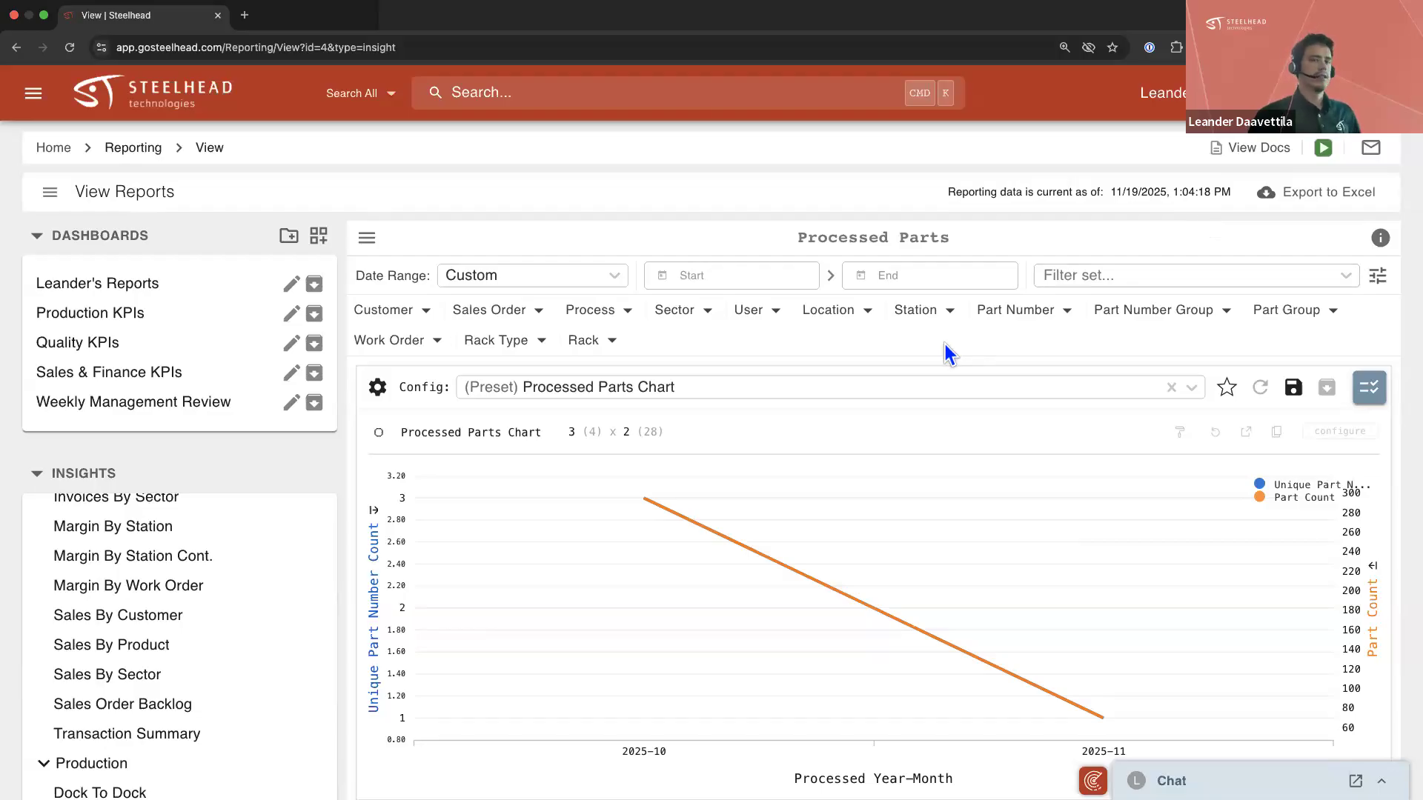
# Sort the Processed Parts table by Processed At, newest first, and examine its price, received date and days-to-process columns
pyautogui.scroll(-8, 945, 344)
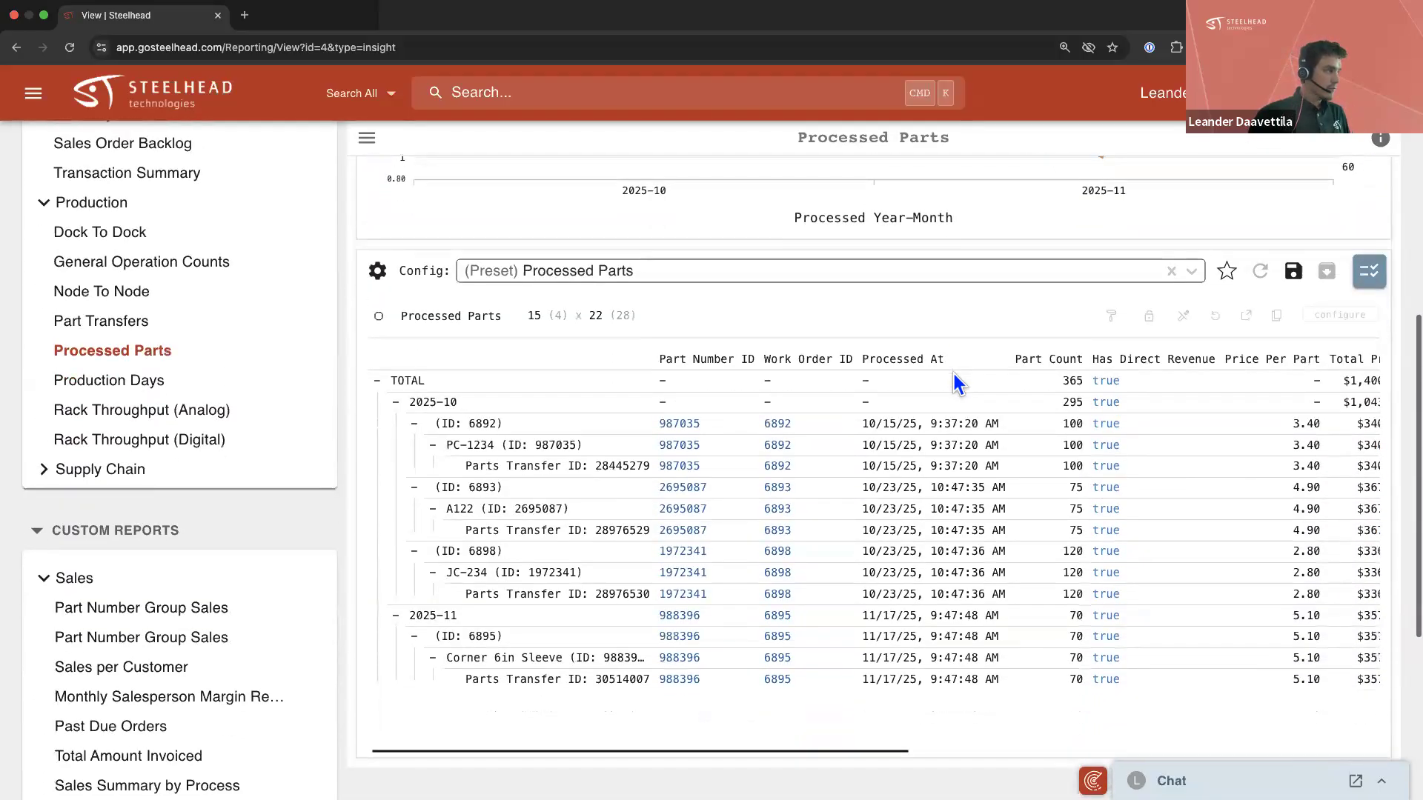
pyautogui.scroll(-1, 1010, 353)
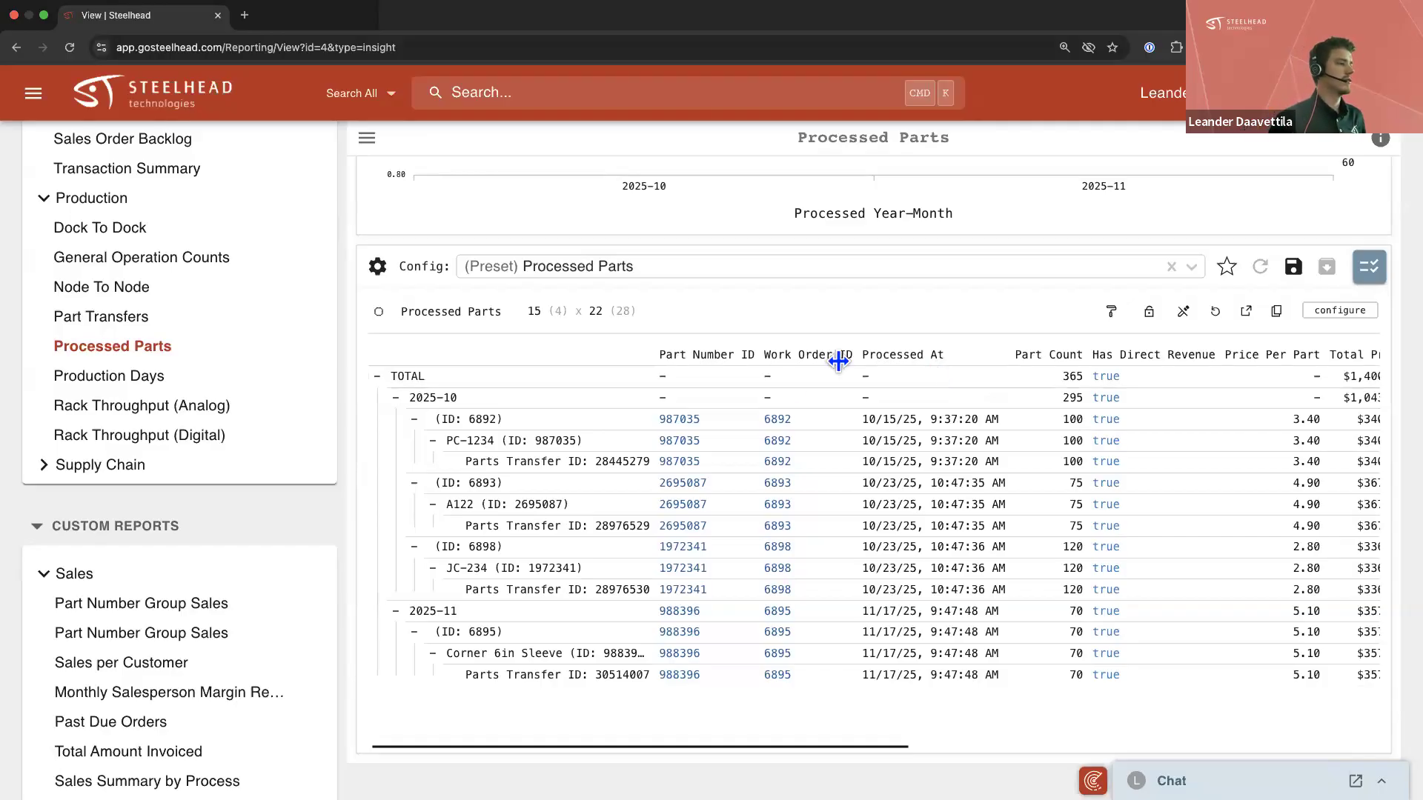
pyautogui.click(925, 360)
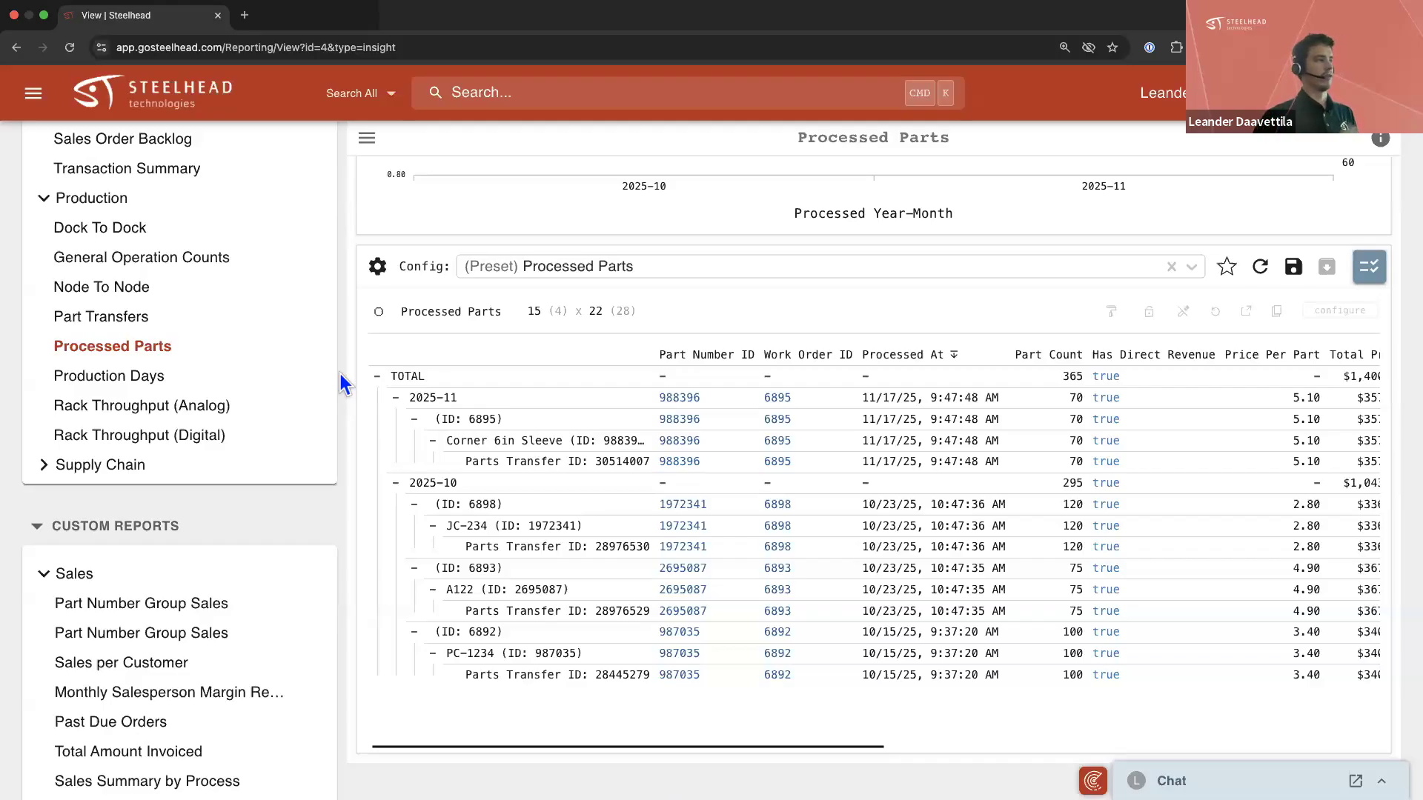
pyautogui.scroll(-1, 642, 273)
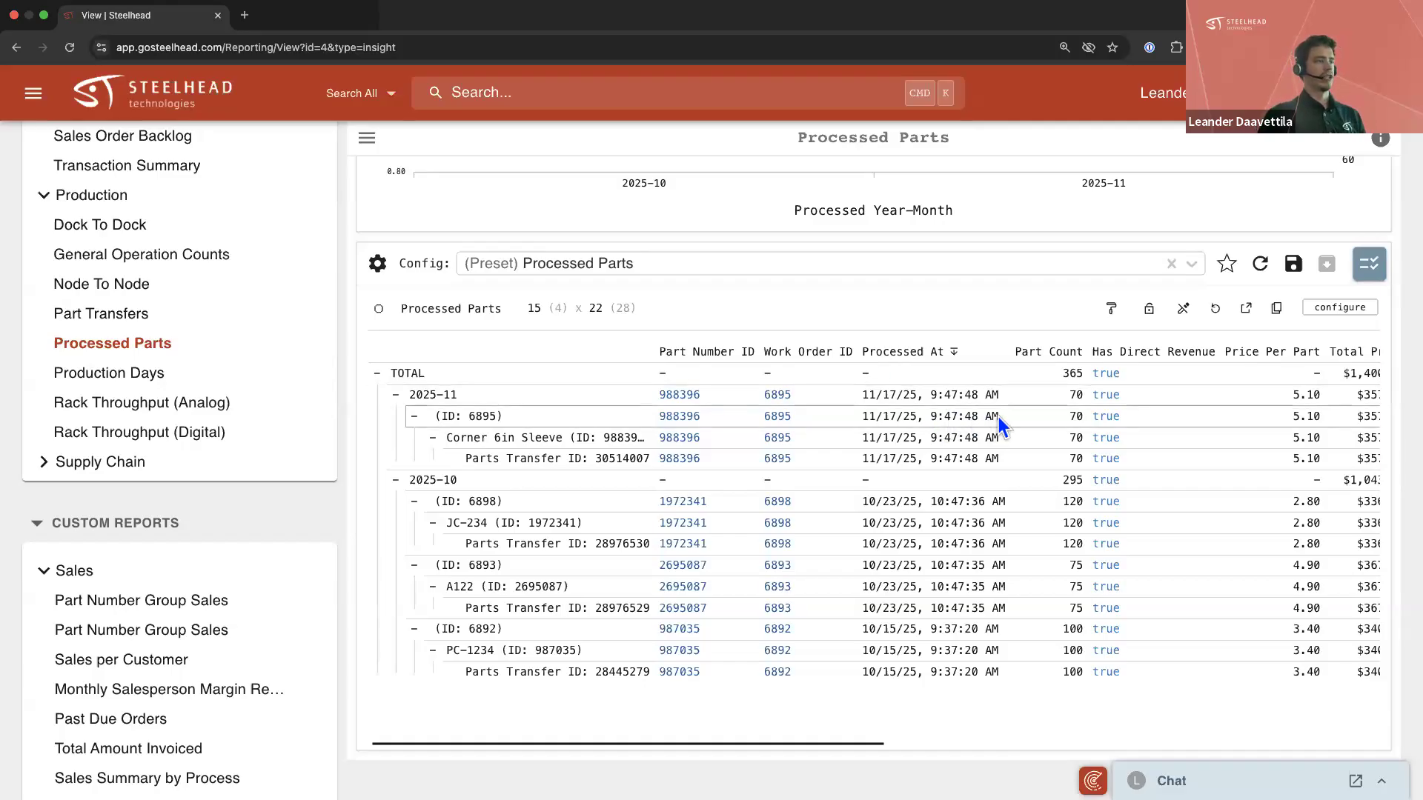
pyautogui.hscroll(5, 1007, 414)
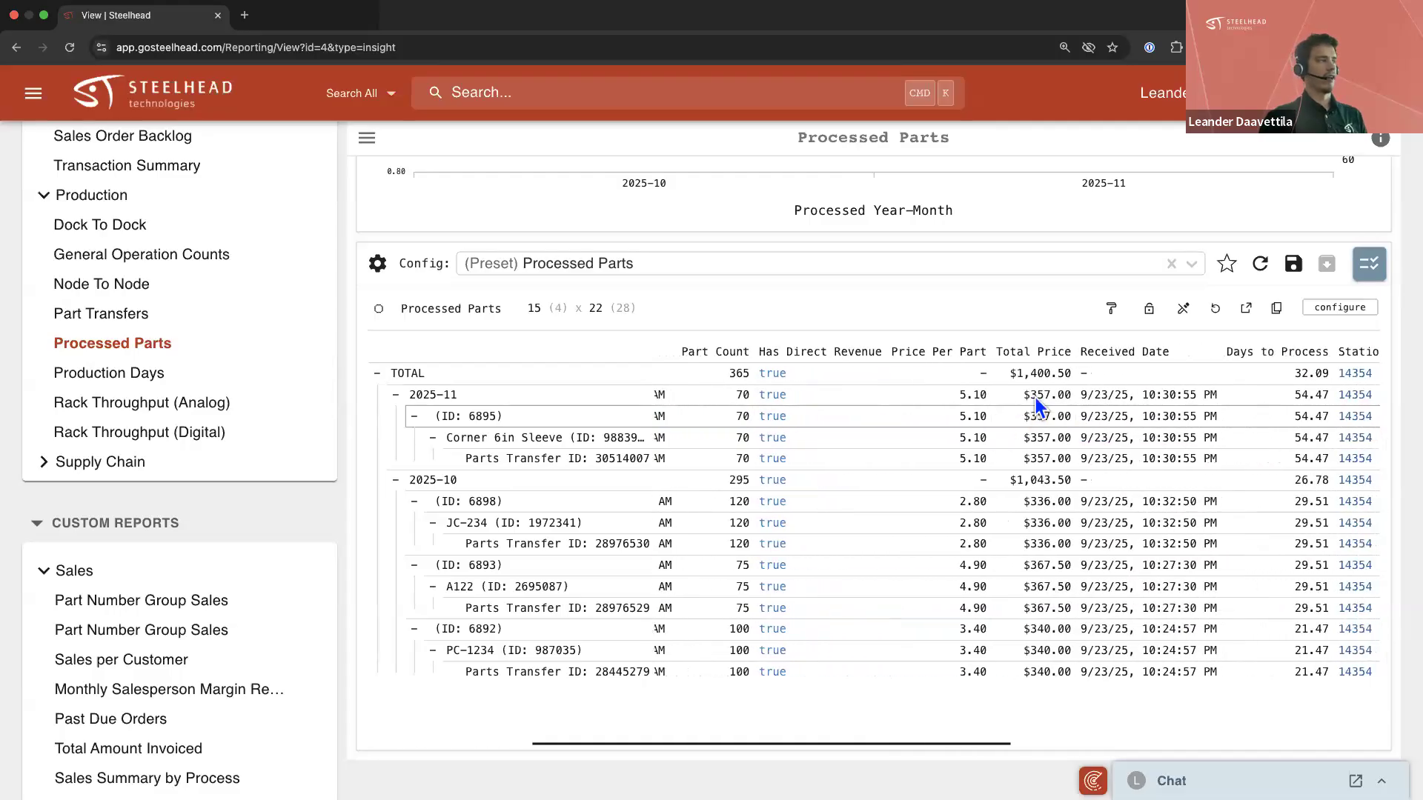
# Remove the Parts Transfer ID and Processed Year-Month groupings from the Processed Parts datagrid
pyautogui.click(1353, 317)
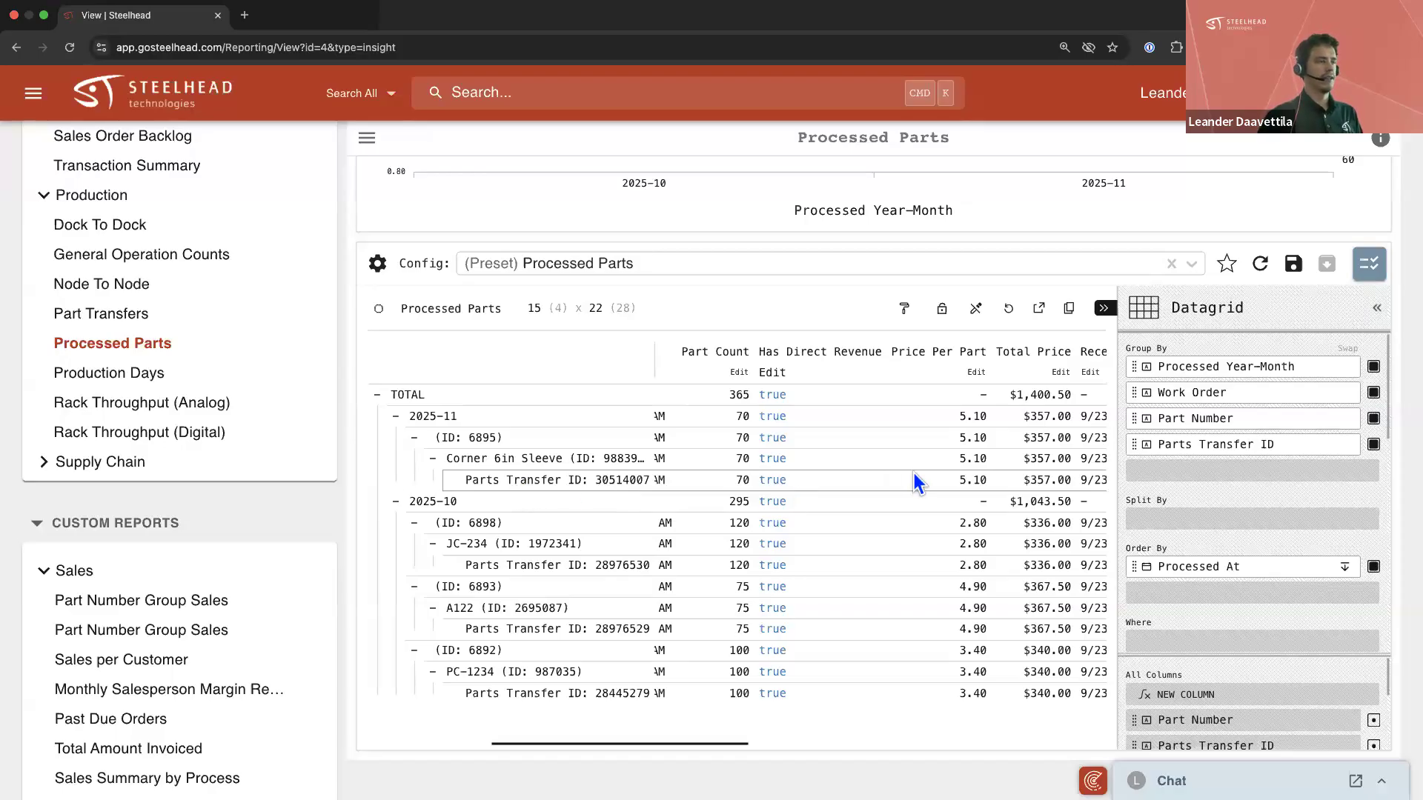
pyautogui.click(1377, 446)
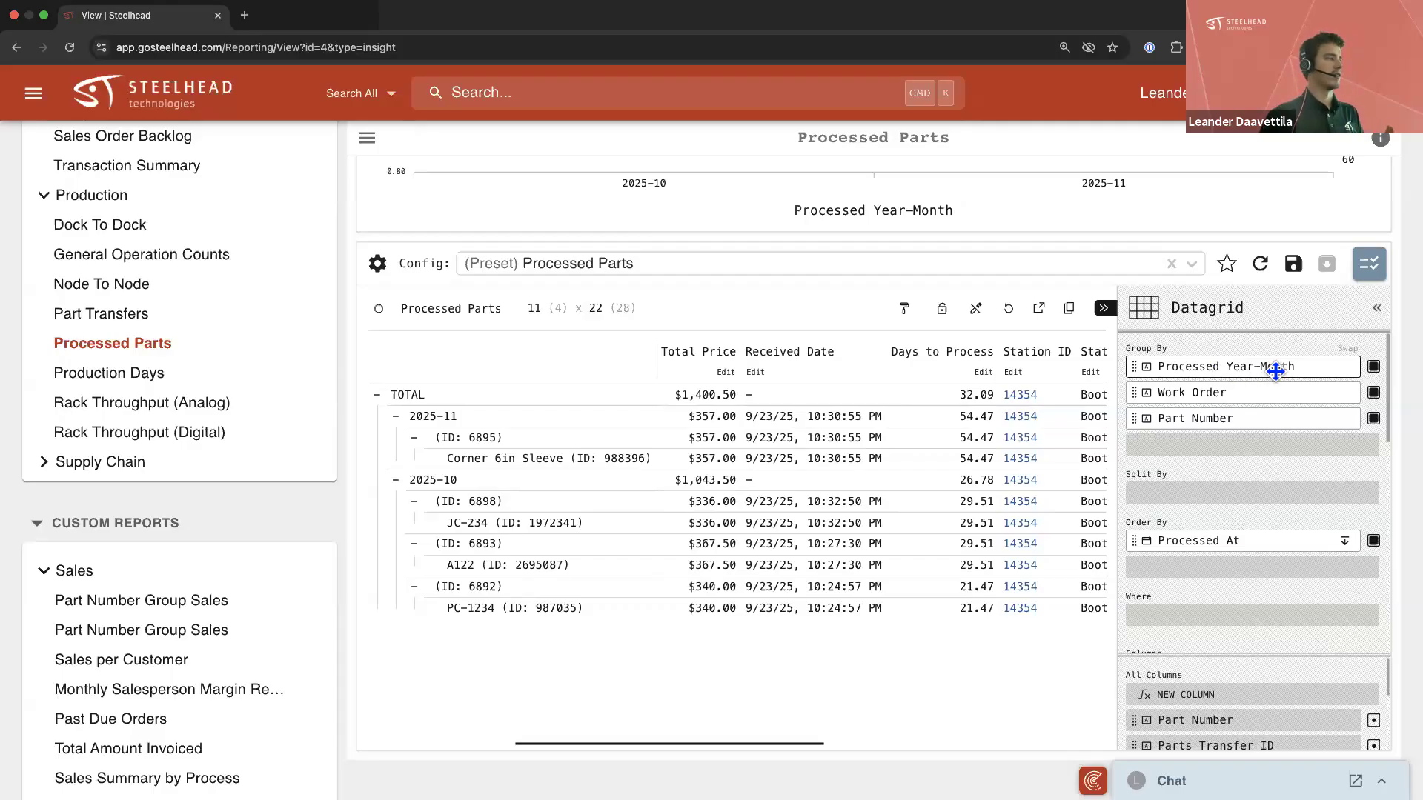
pyautogui.click(1375, 367)
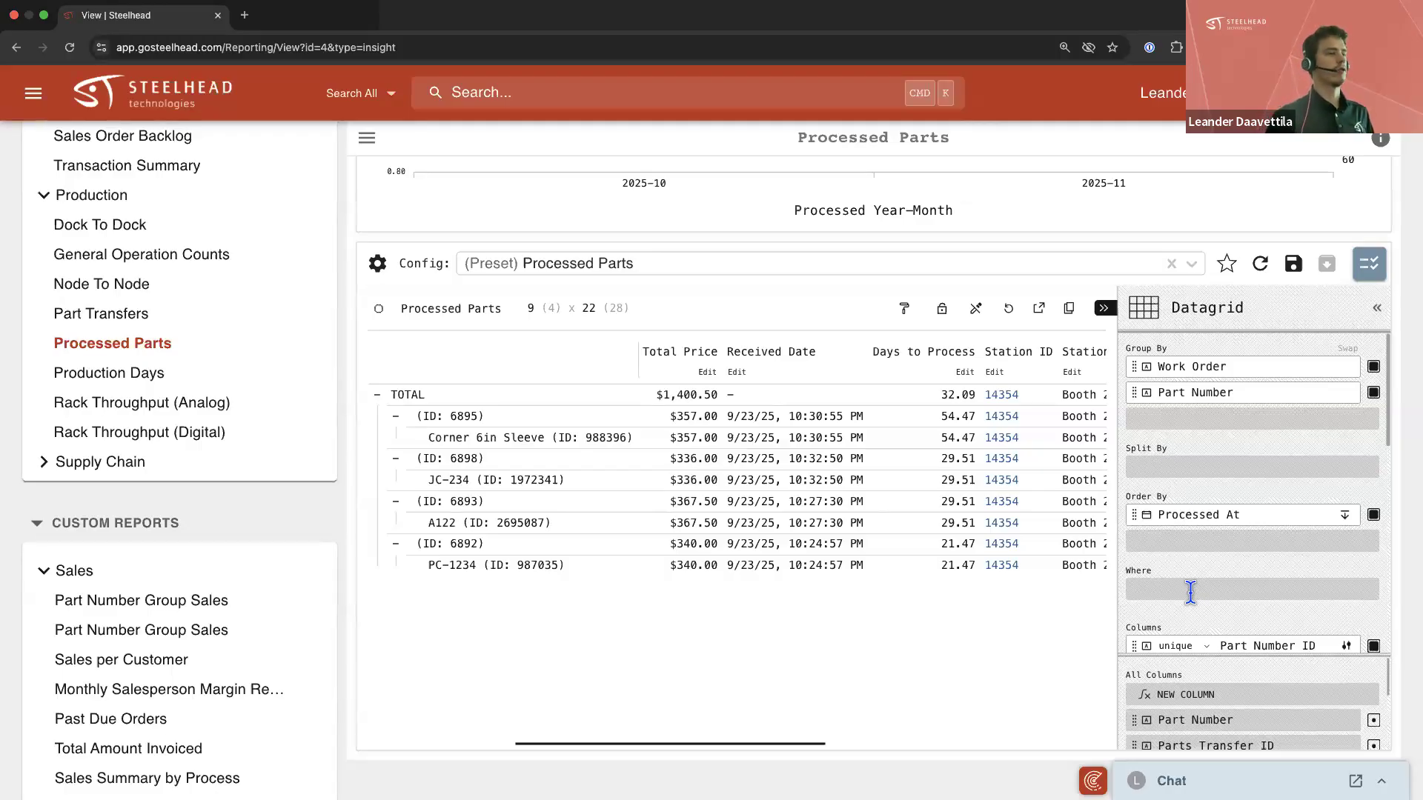
pyautogui.scroll(1, 1190, 593)
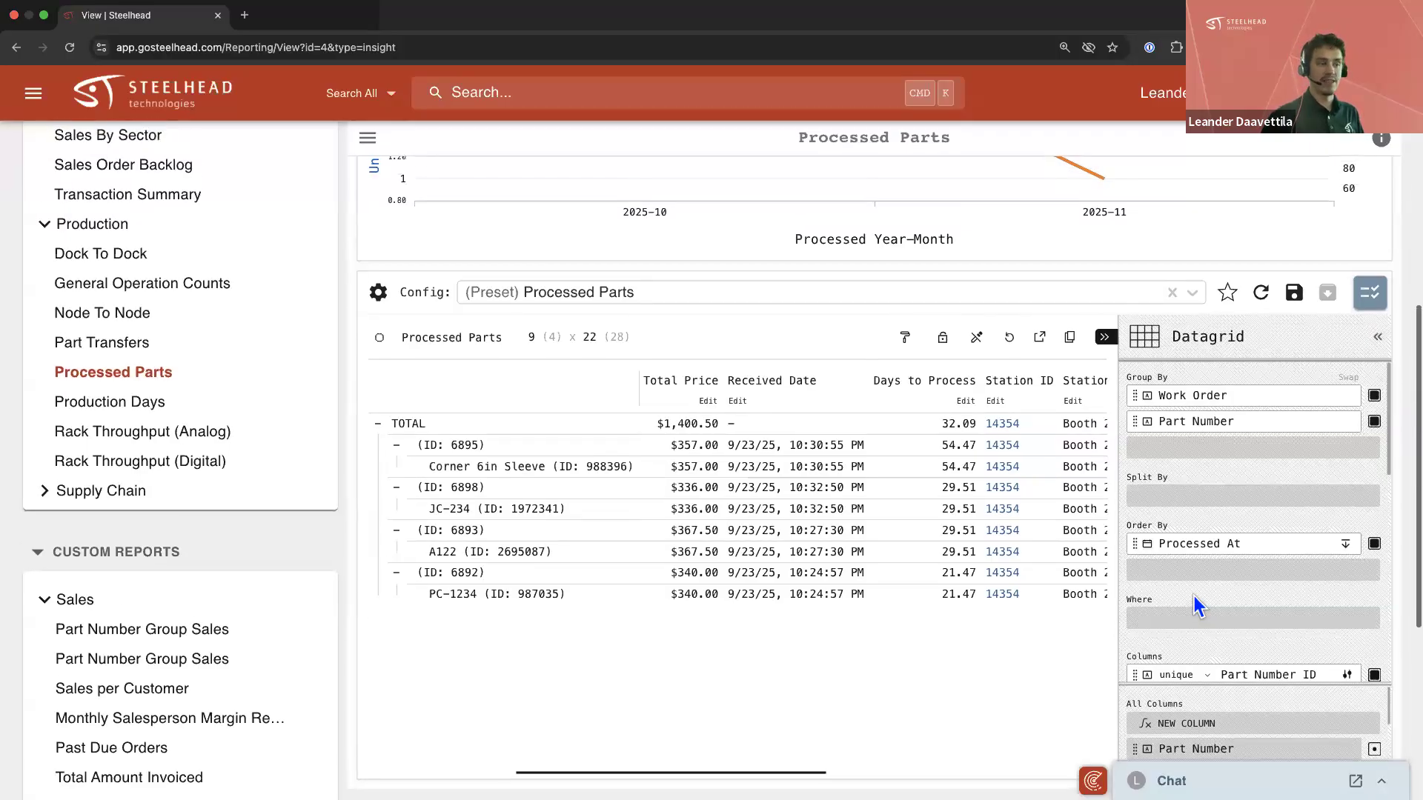
pyautogui.moveTo(1253, 683); pyautogui.dragTo(1249, 540)
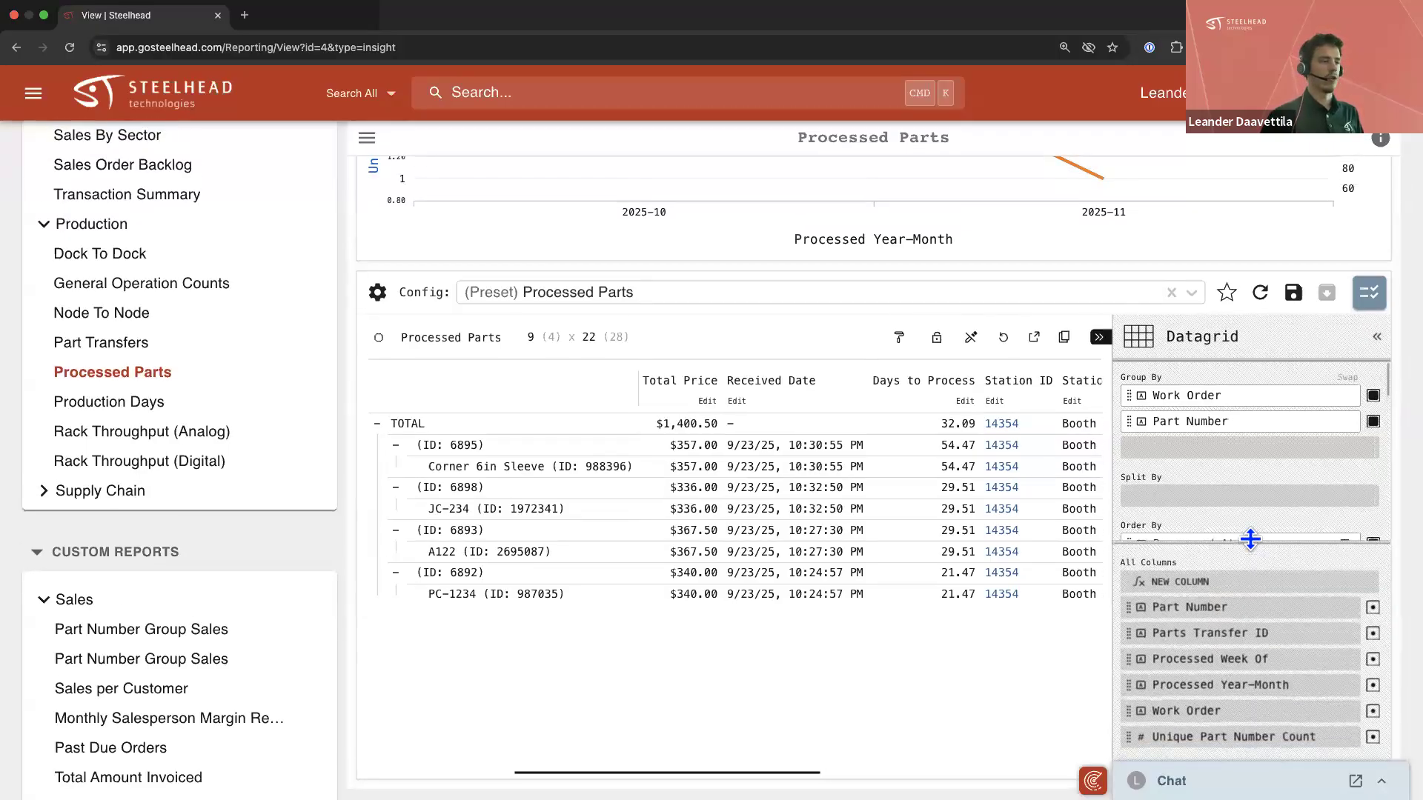
pyautogui.scroll(-2, 1269, 718)
pyautogui.scroll(1, 1259, 653)
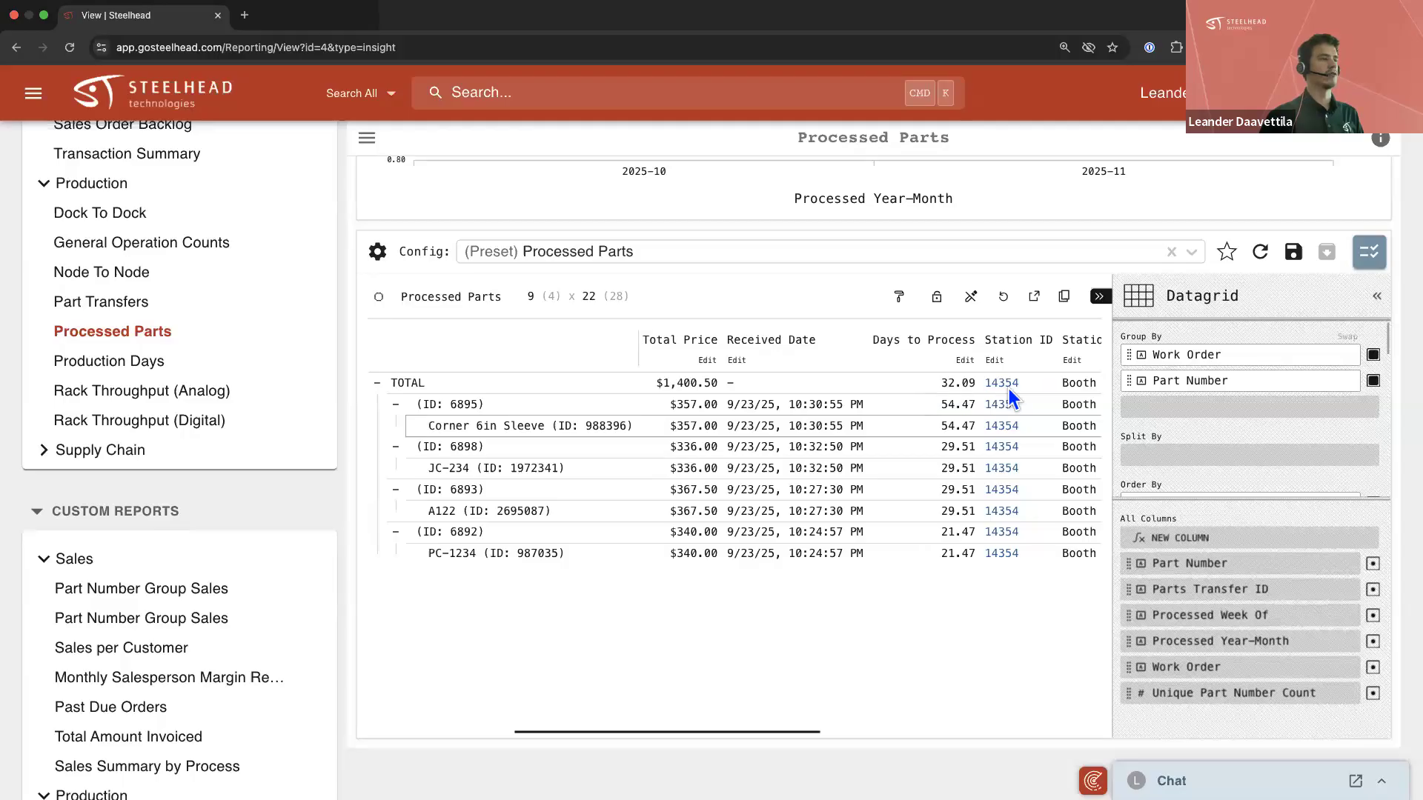
pyautogui.hscroll(2, 1038, 388)
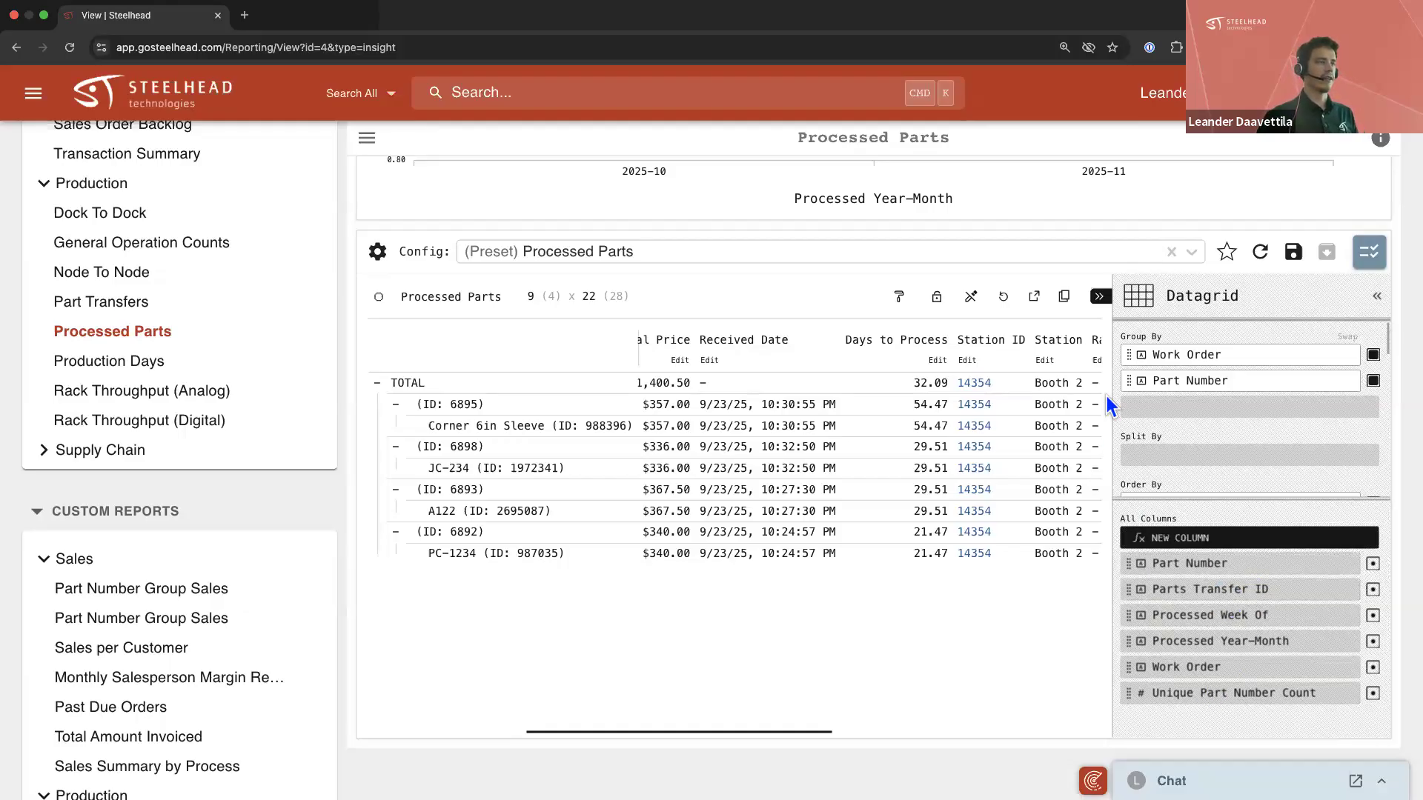
pyautogui.click(1100, 297)
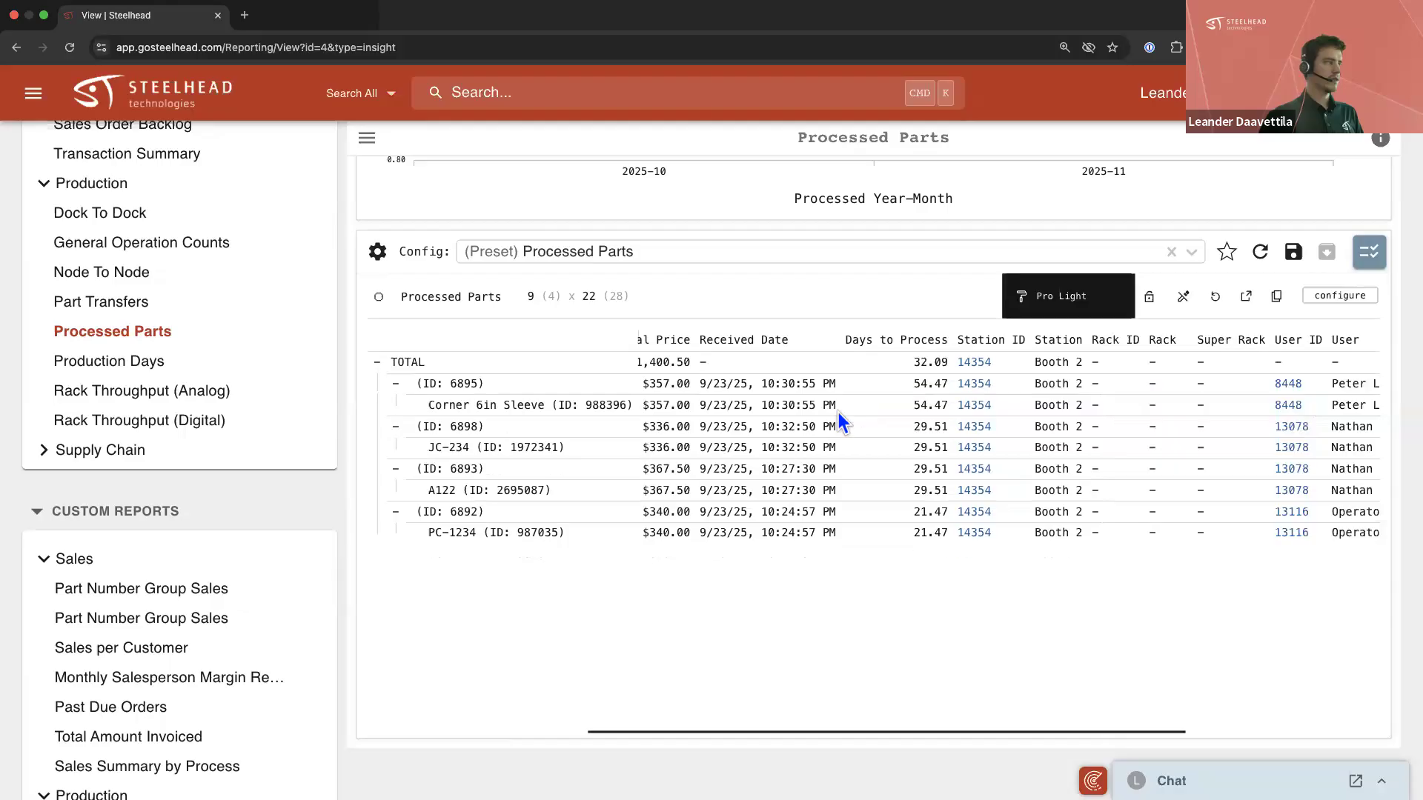
# In the Processed Parts column set, enable Work Order and Part Number and turn off Parts Transfer ID
pyautogui.click(378, 254)
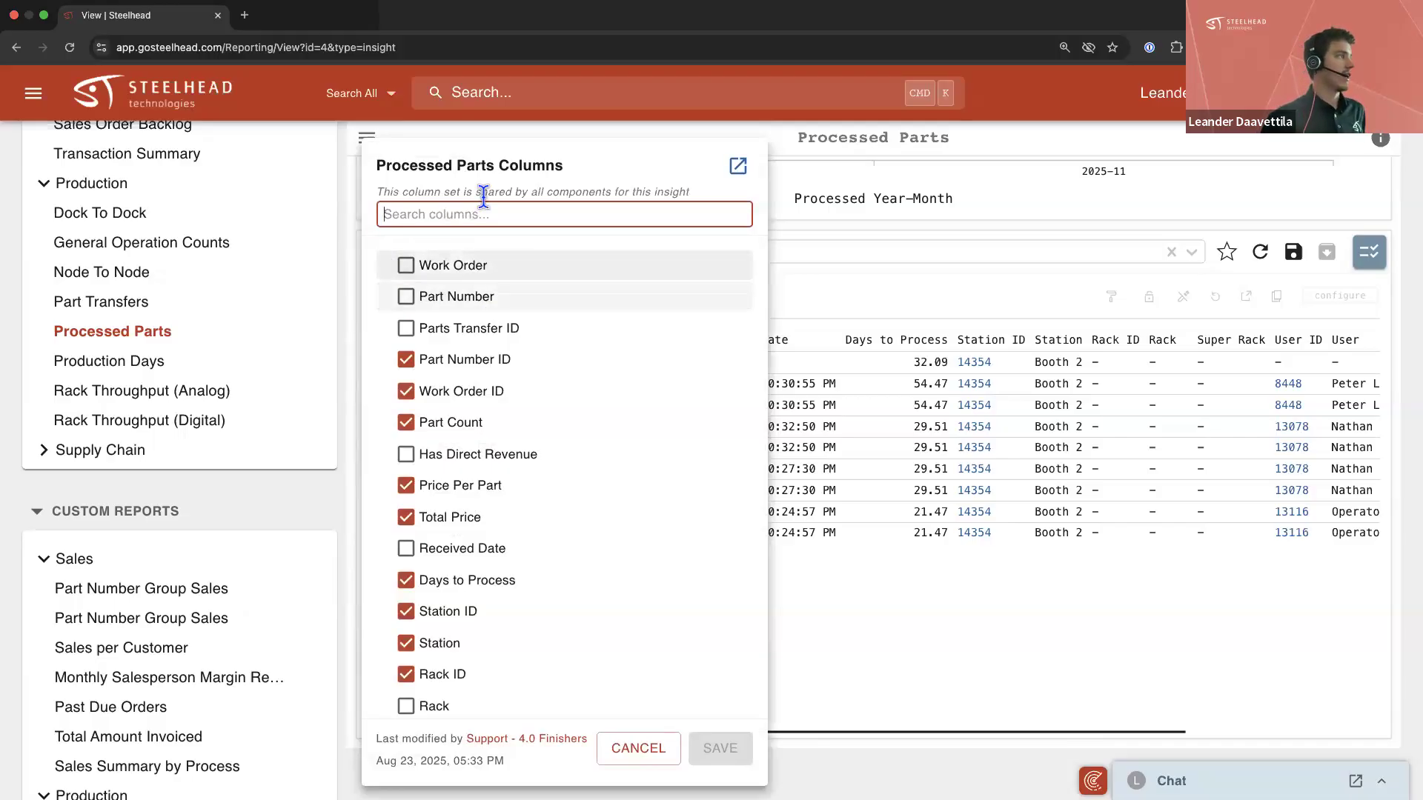
pyautogui.moveTo(378, 166); pyautogui.dragTo(551, 164)
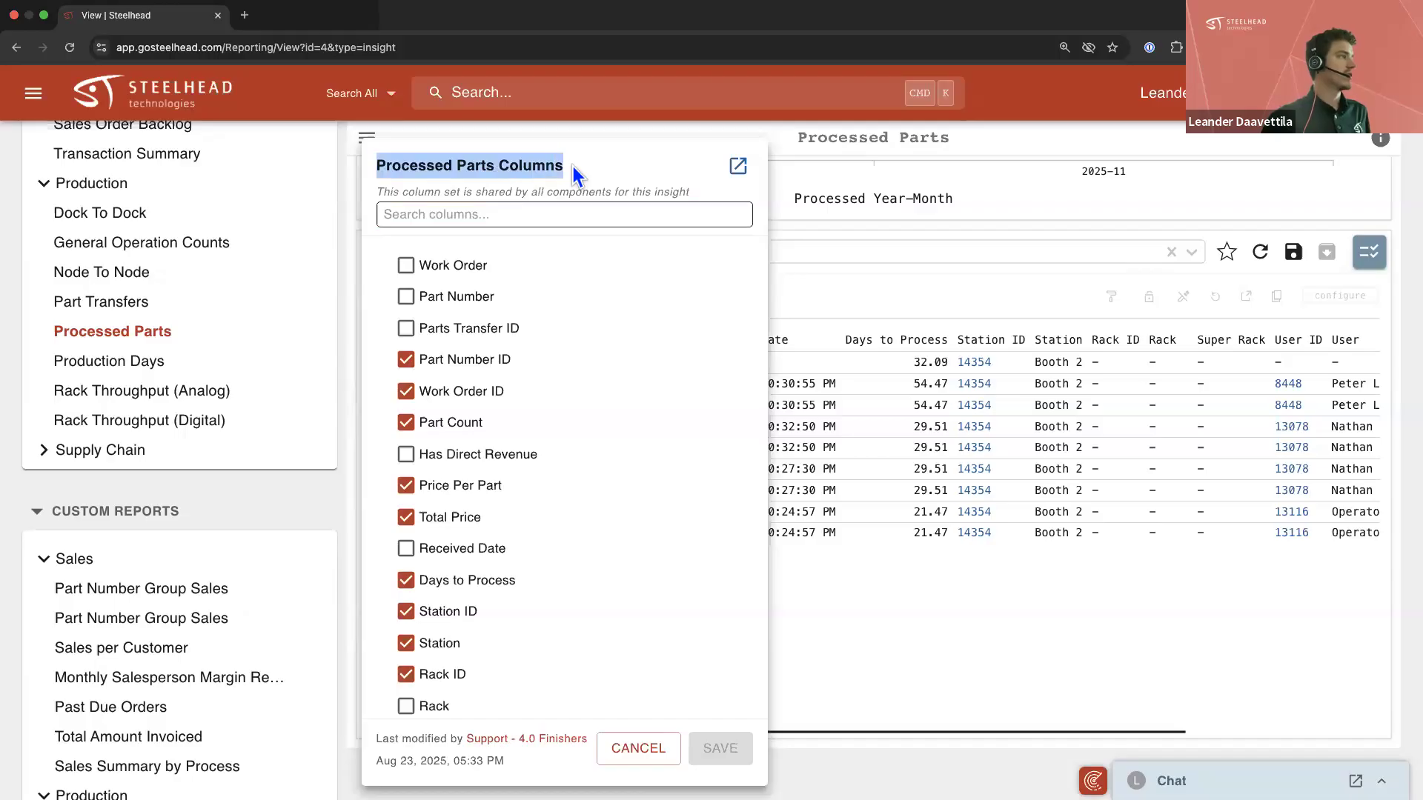
pyautogui.click(572, 166)
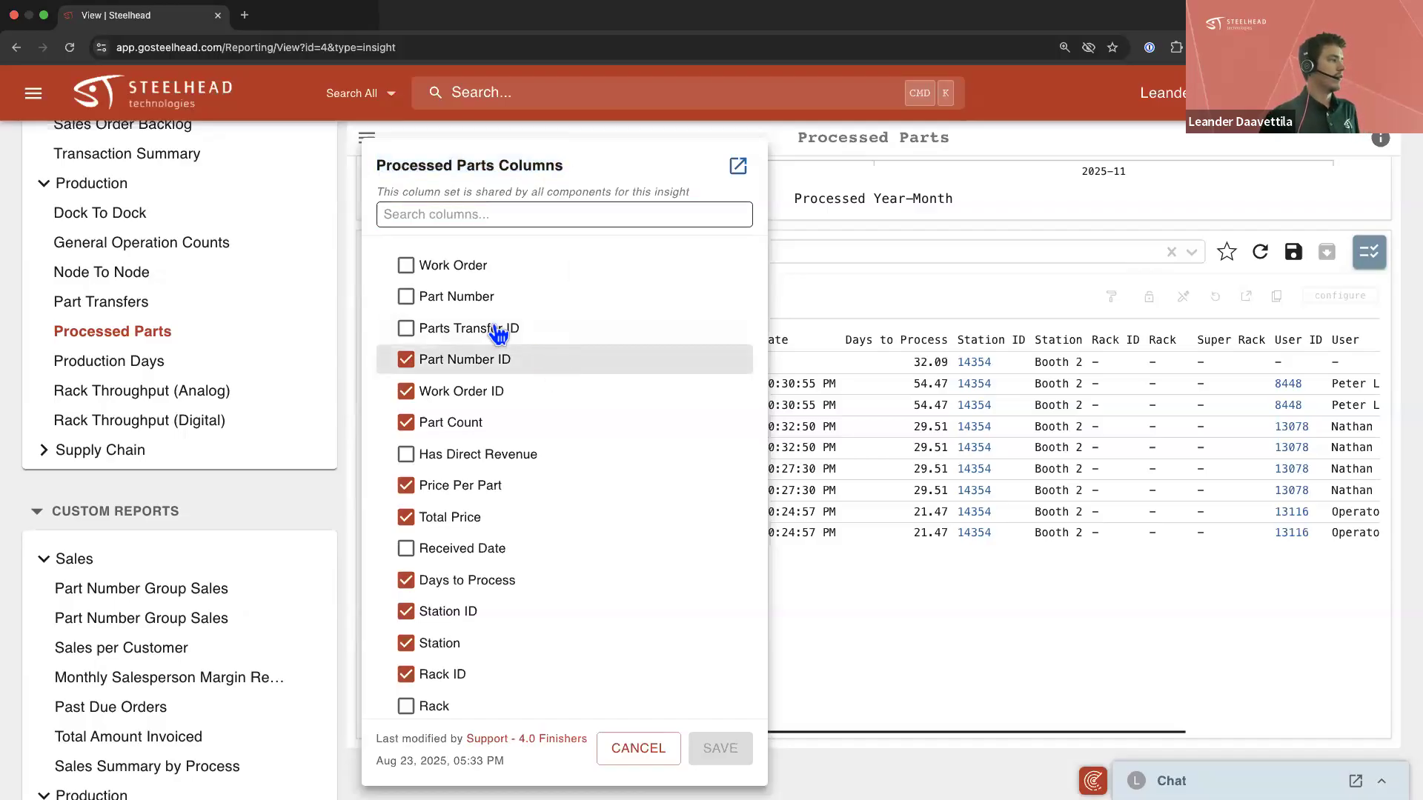
pyautogui.click(406, 265)
pyautogui.click(406, 296)
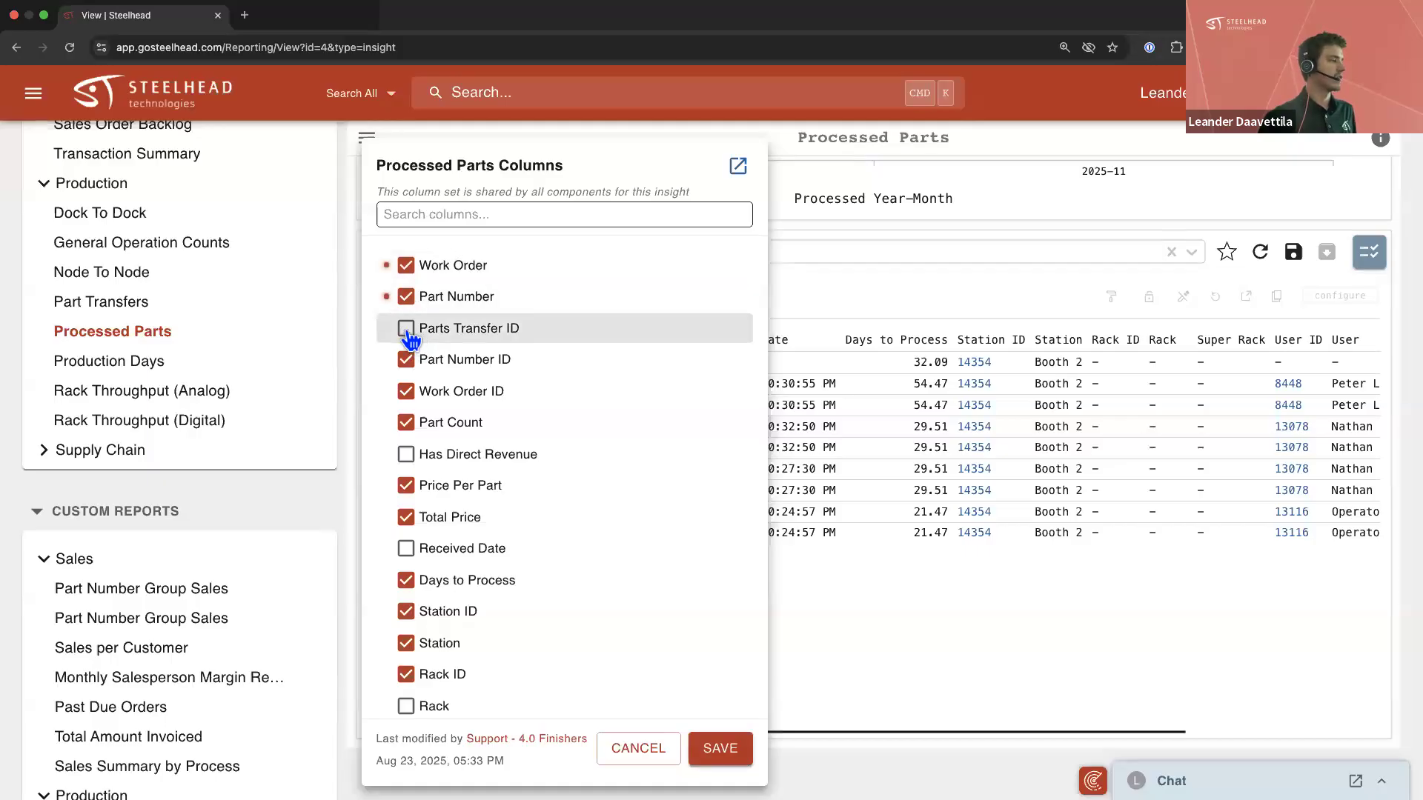
pyautogui.click(406, 328)
# Enable the Customer, Sales Order and Process columns in the column set and save it
pyautogui.scroll(-5, 467, 449)
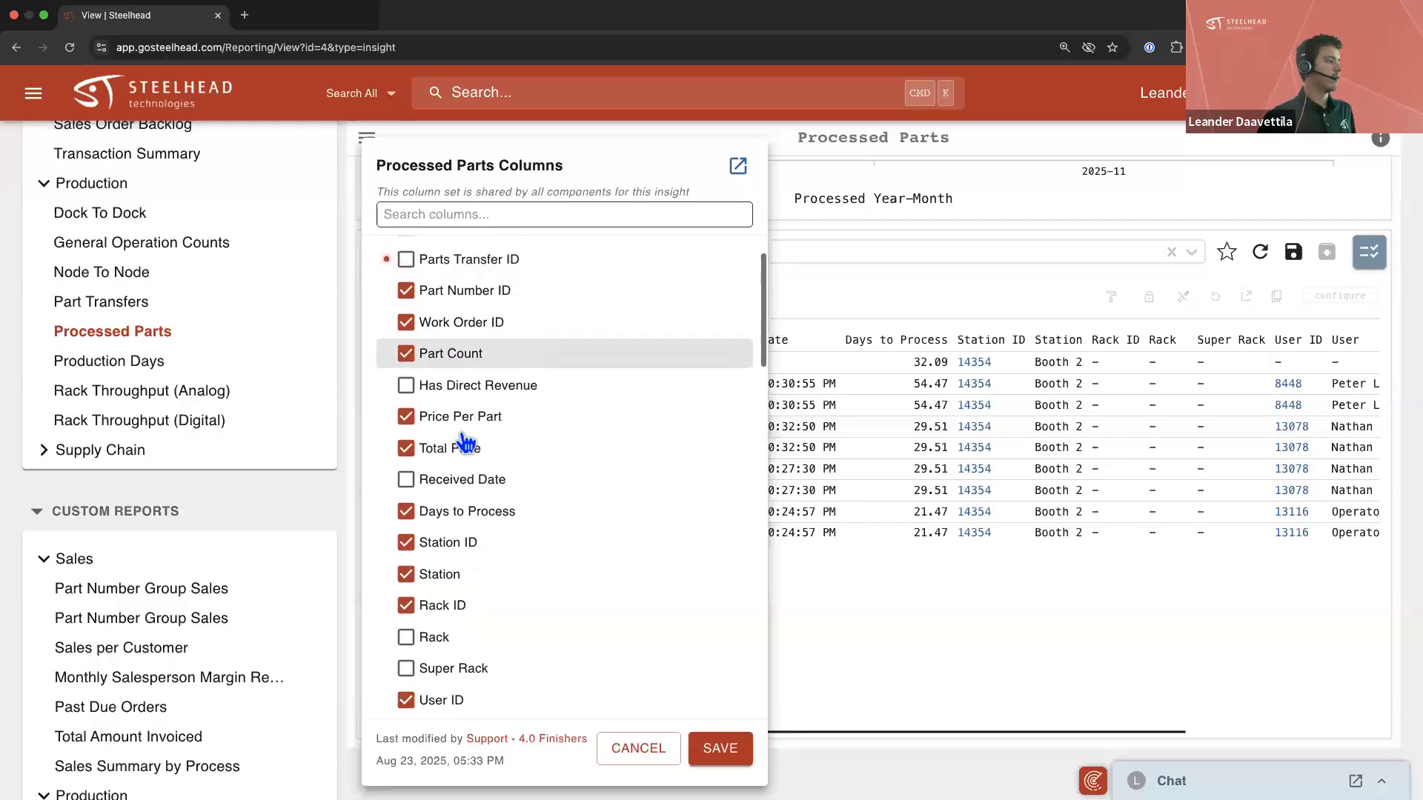
pyautogui.scroll(-5, 478, 511)
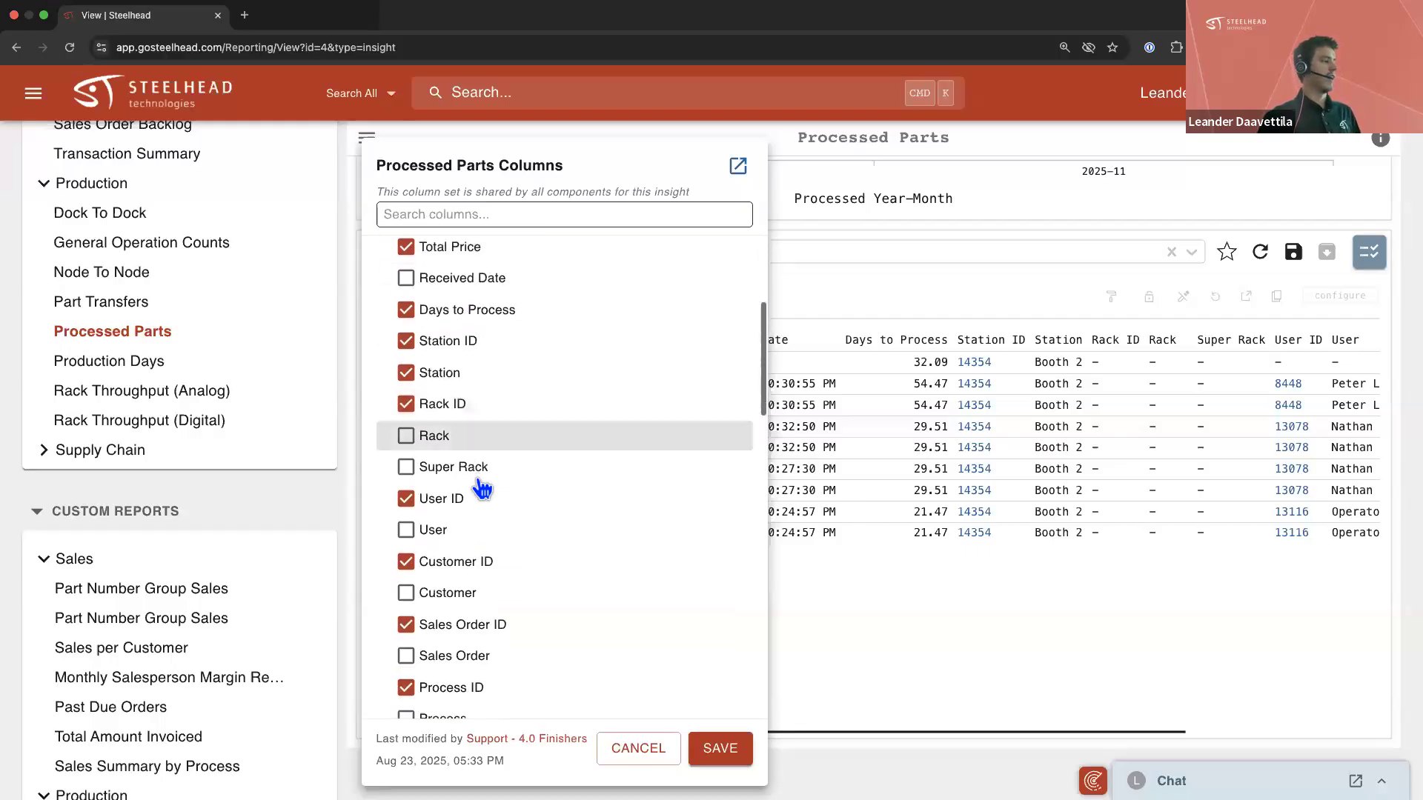
pyautogui.click(406, 517)
pyautogui.scroll(-3, 504, 511)
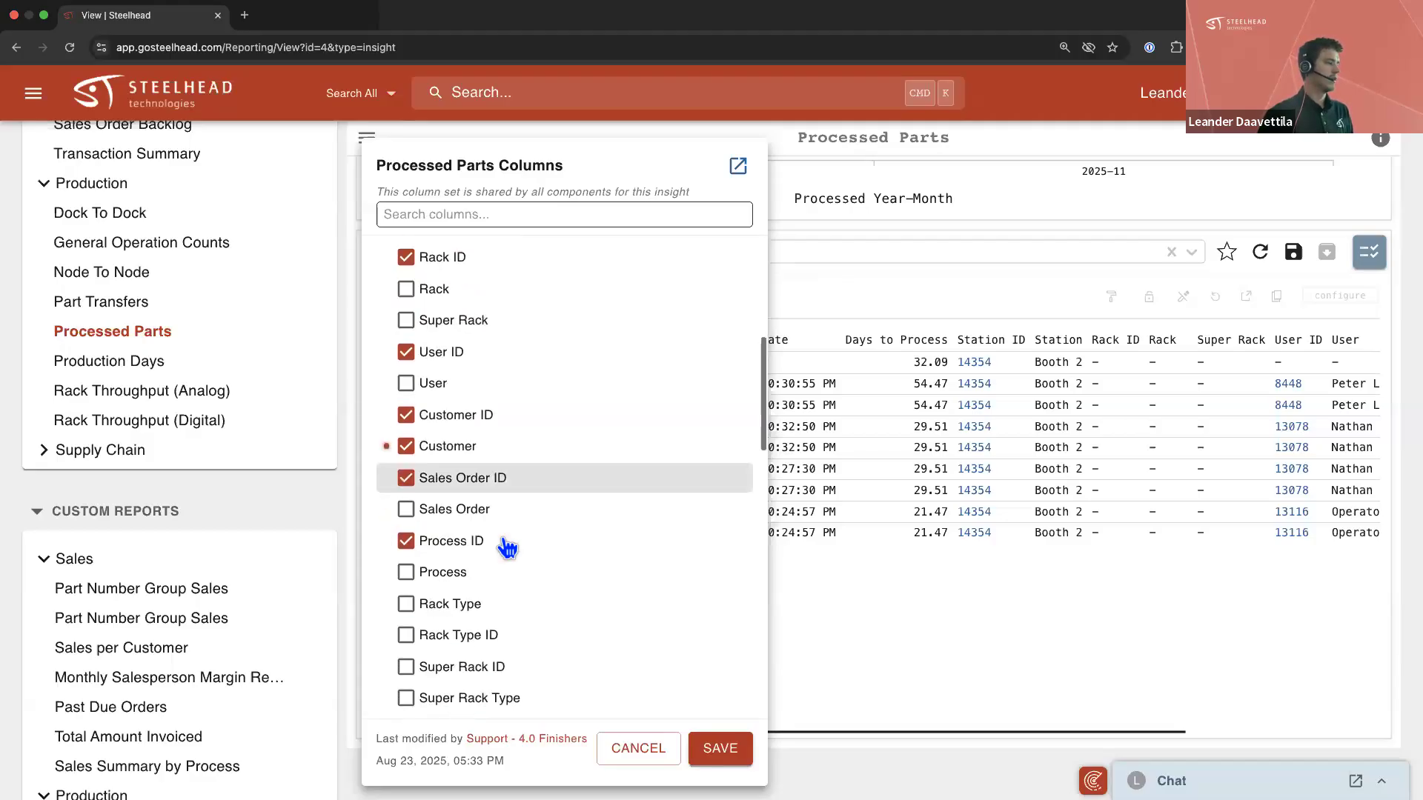
pyautogui.click(534, 489)
pyautogui.scroll(-2, 459, 504)
pyautogui.click(430, 476)
pyautogui.scroll(-2, 664, 645)
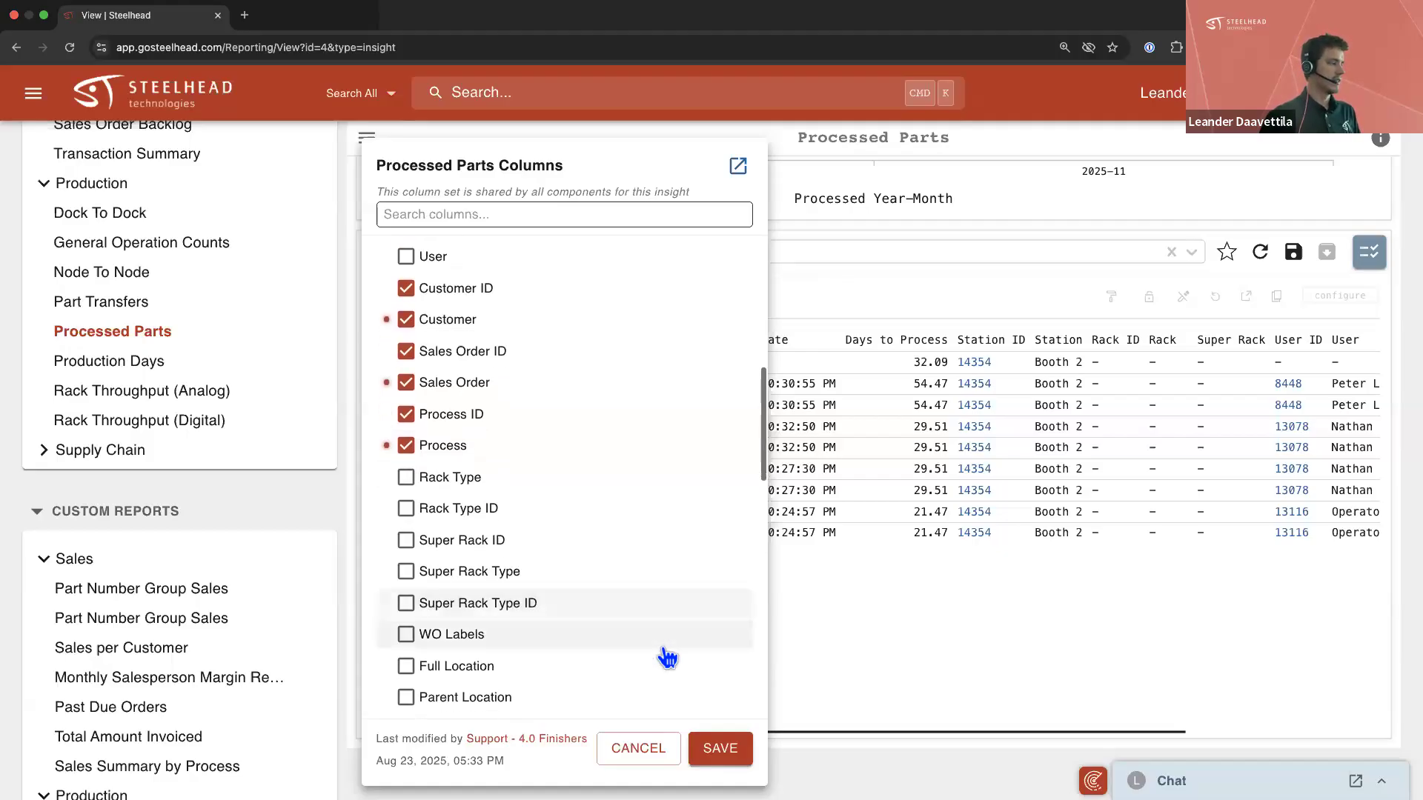
pyautogui.click(719, 749)
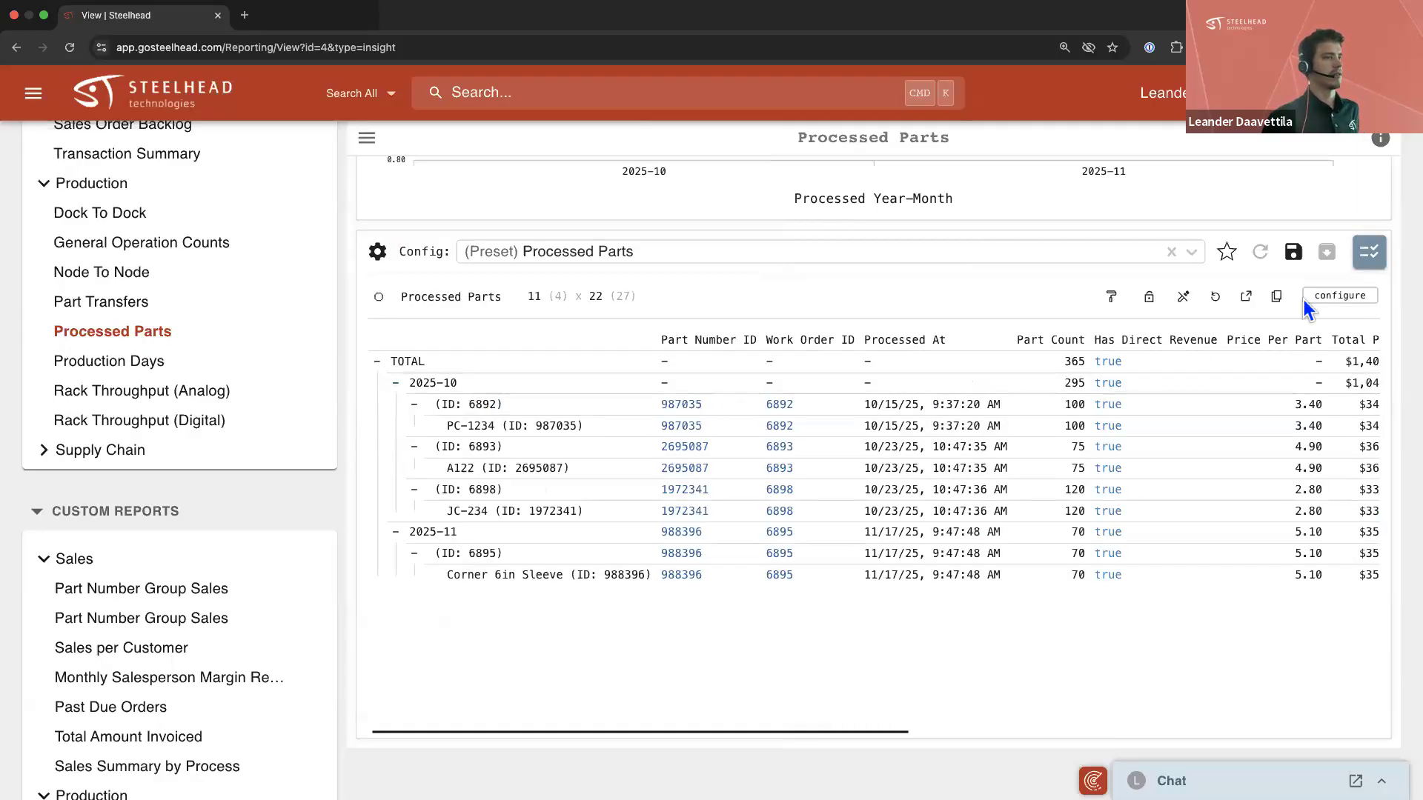
# Review the datagrid's configured columns through to Process, and check the customer, sales order and process columns in the table
pyautogui.click(1350, 301)
pyautogui.scroll(-1, 1269, 652)
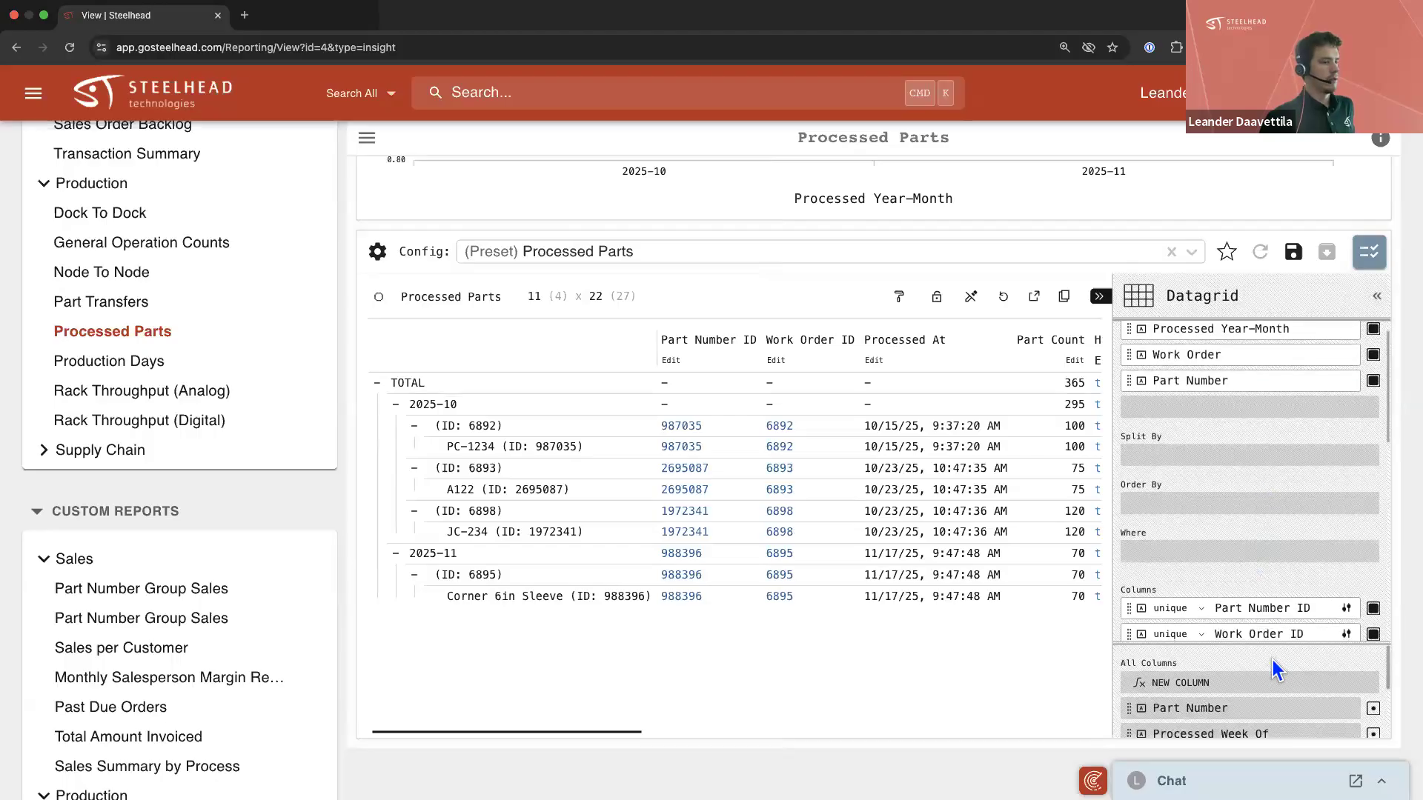
pyautogui.moveTo(1283, 642)
pyautogui.mouseDown()
pyautogui.moveTo(1283, 499)
pyautogui.moveTo(1287, 656)
pyautogui.mouseUp()
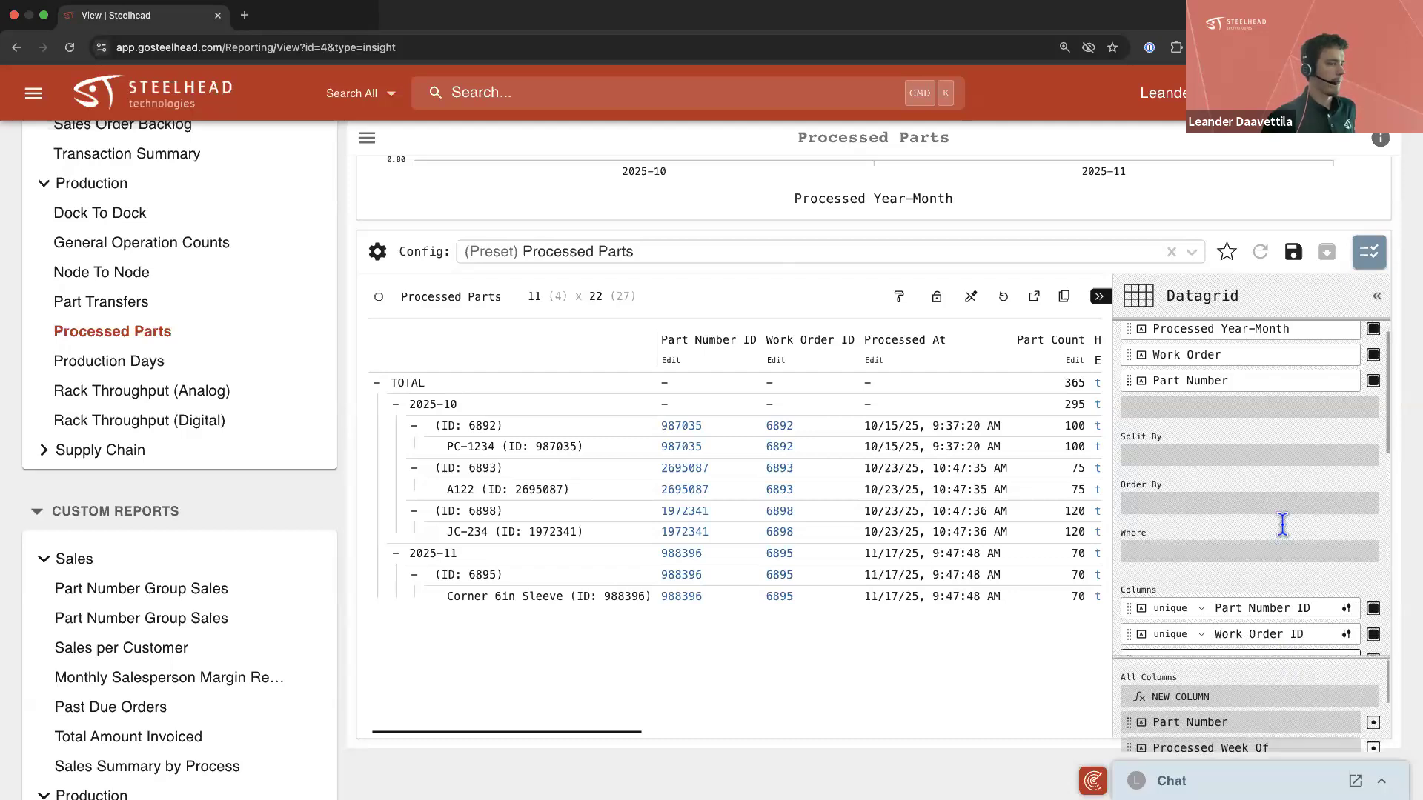
pyautogui.scroll(-3, 1284, 524)
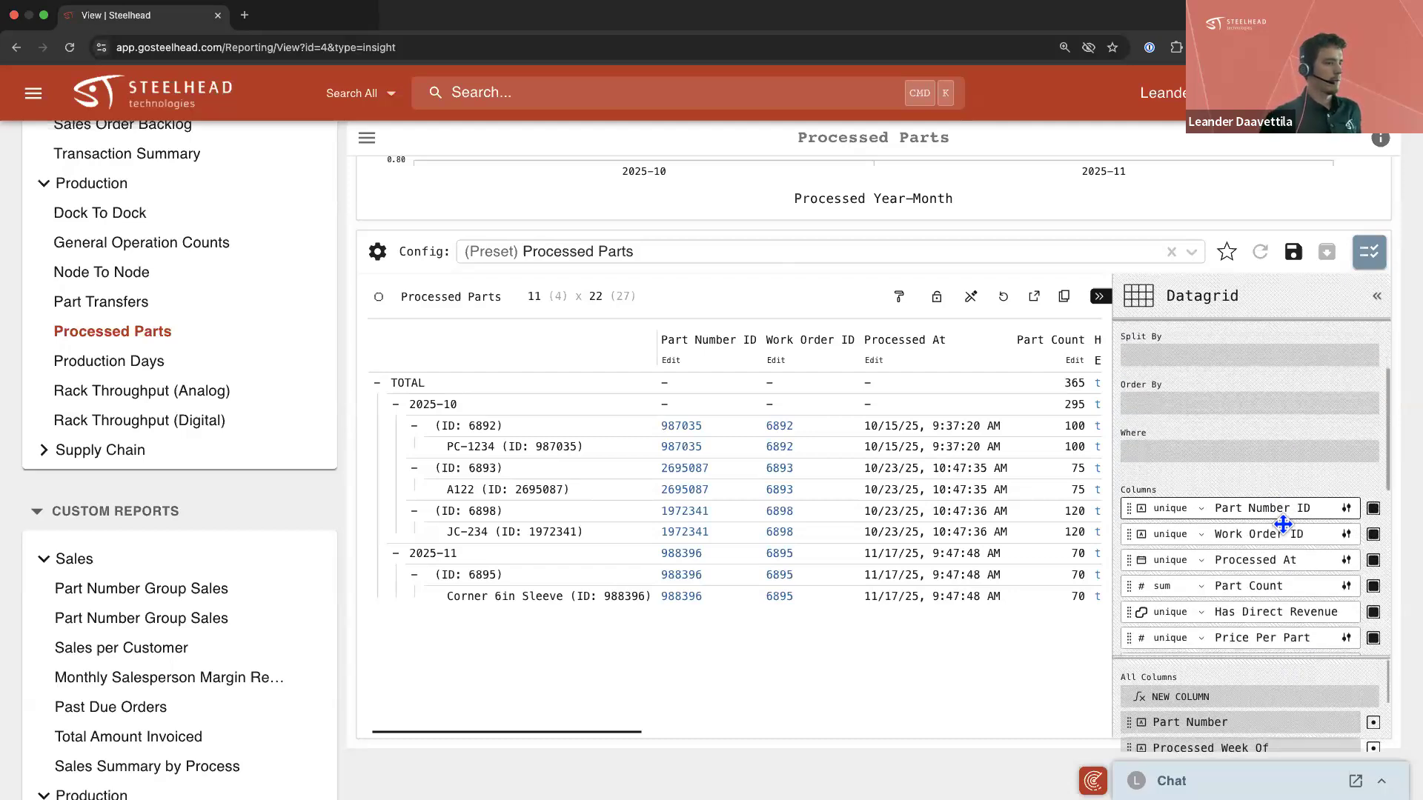
pyautogui.scroll(-4, 1283, 524)
pyautogui.scroll(-7, 1283, 524)
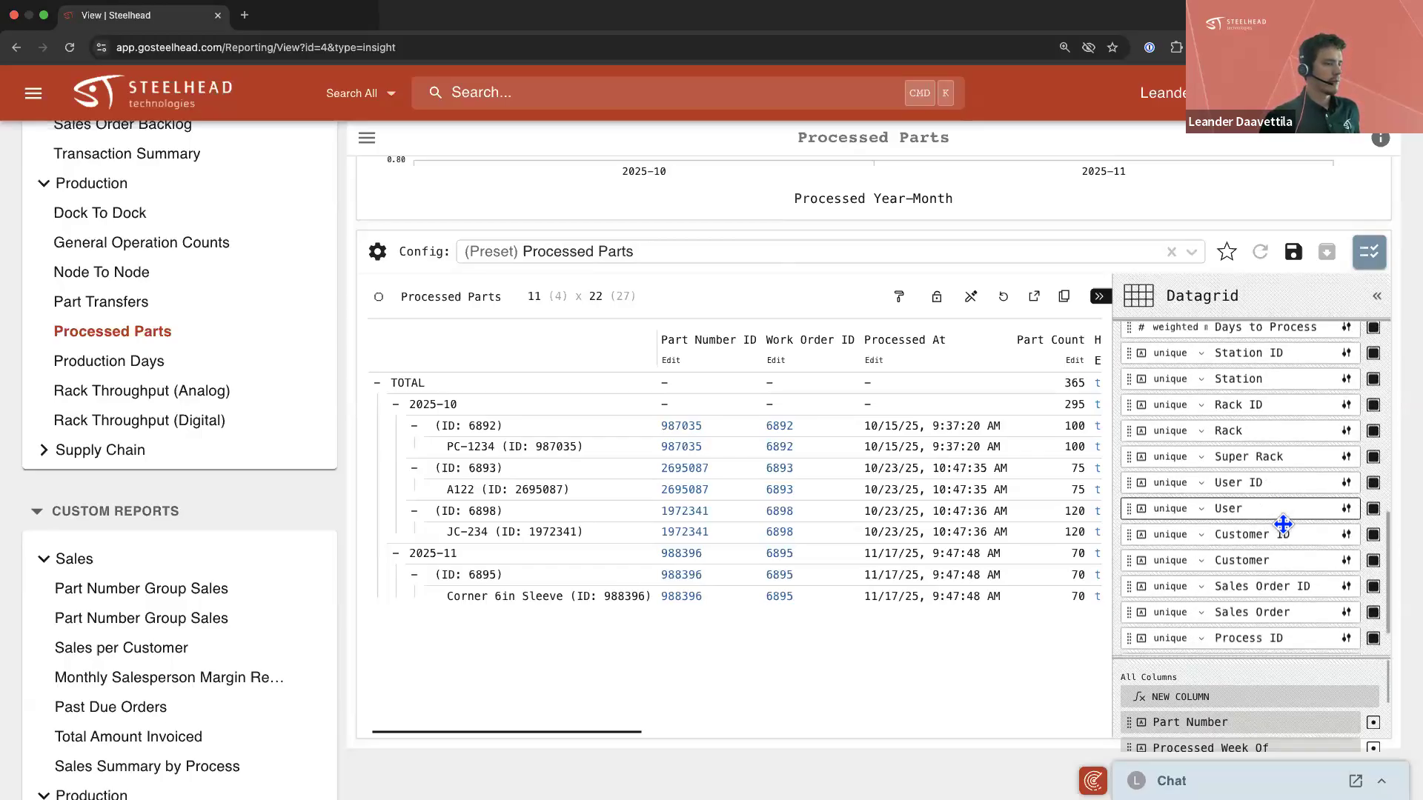
pyautogui.scroll(-2, 1283, 524)
pyautogui.scroll(-1, 1292, 525)
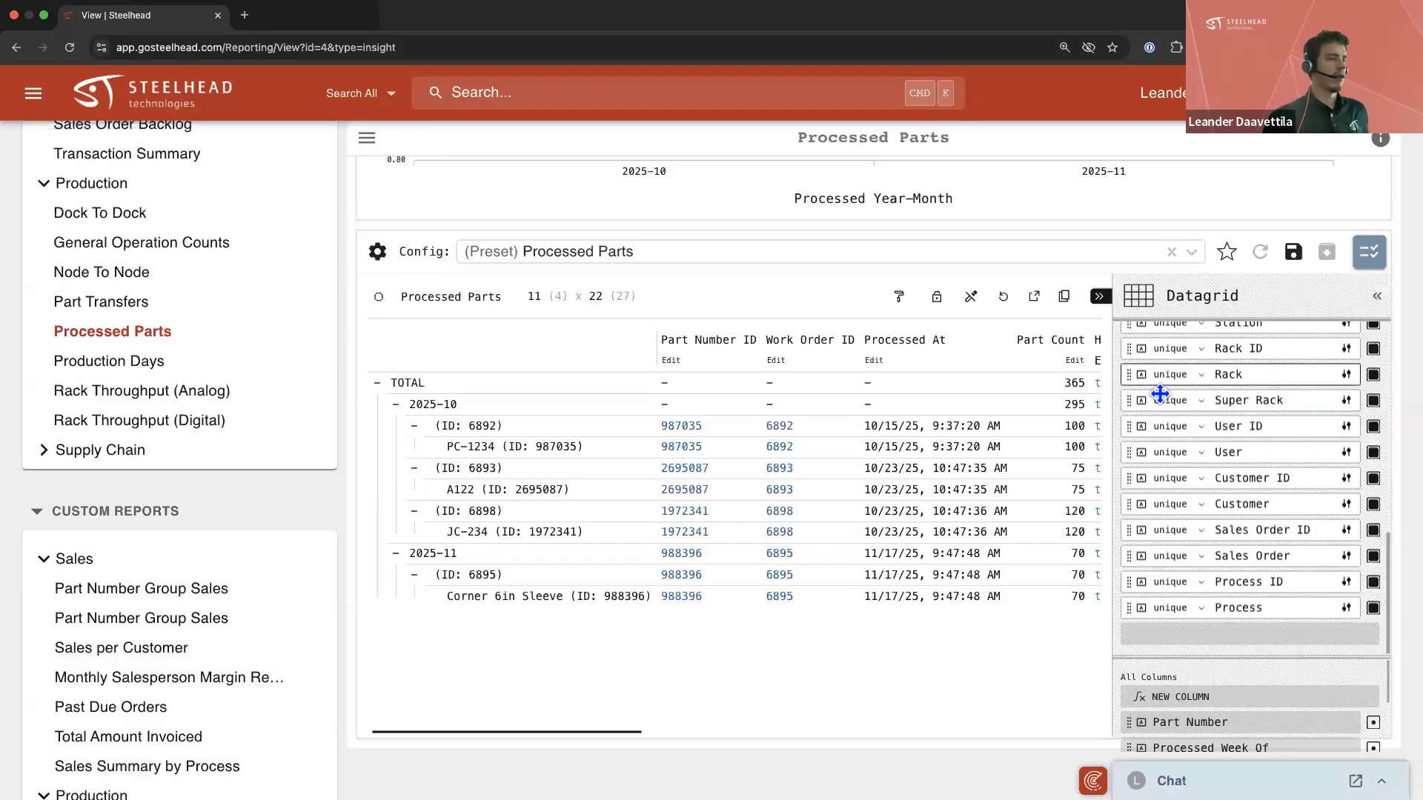
pyautogui.click(1100, 297)
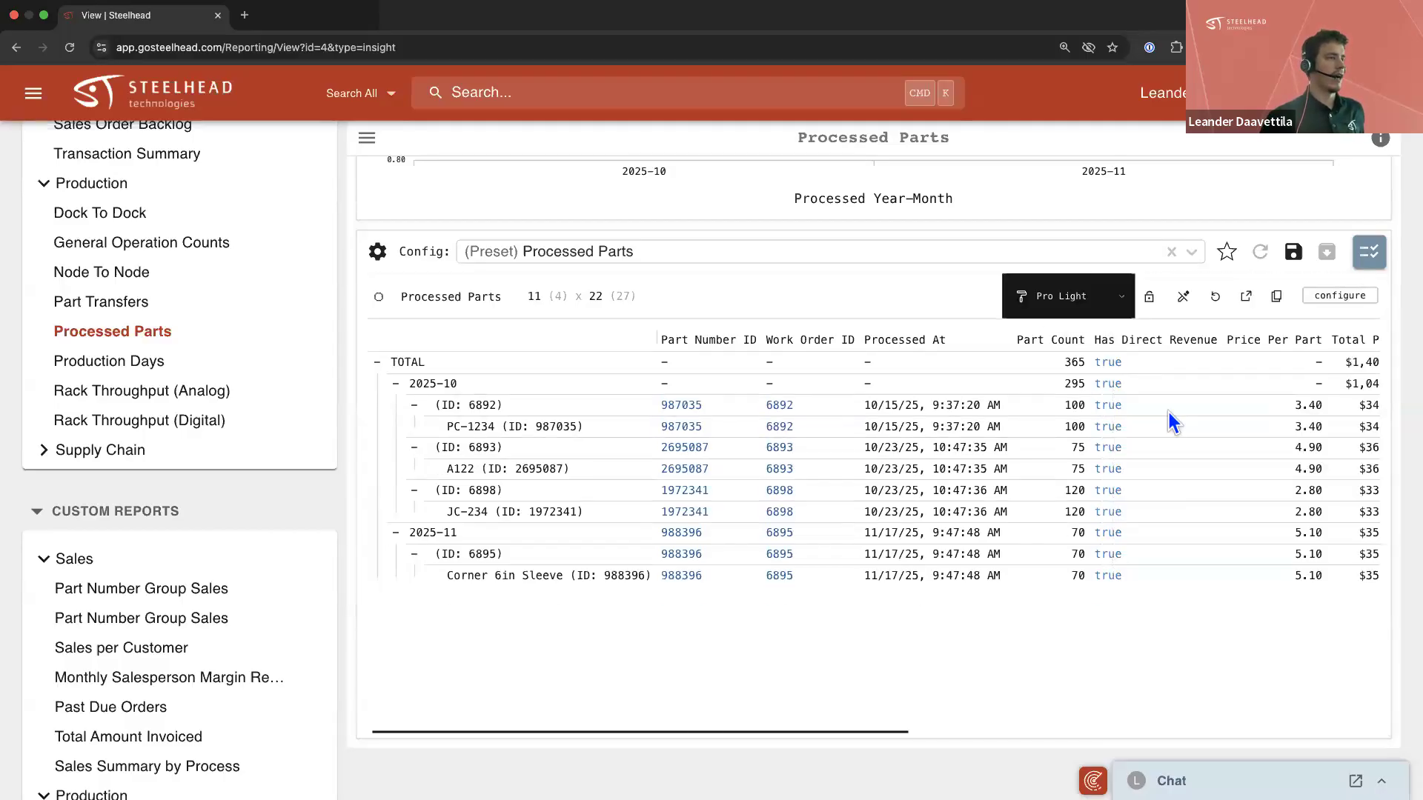
pyautogui.hscroll(5, 1166, 412)
pyautogui.hscroll(8, 1167, 413)
pyautogui.hscroll(8, 1164, 410)
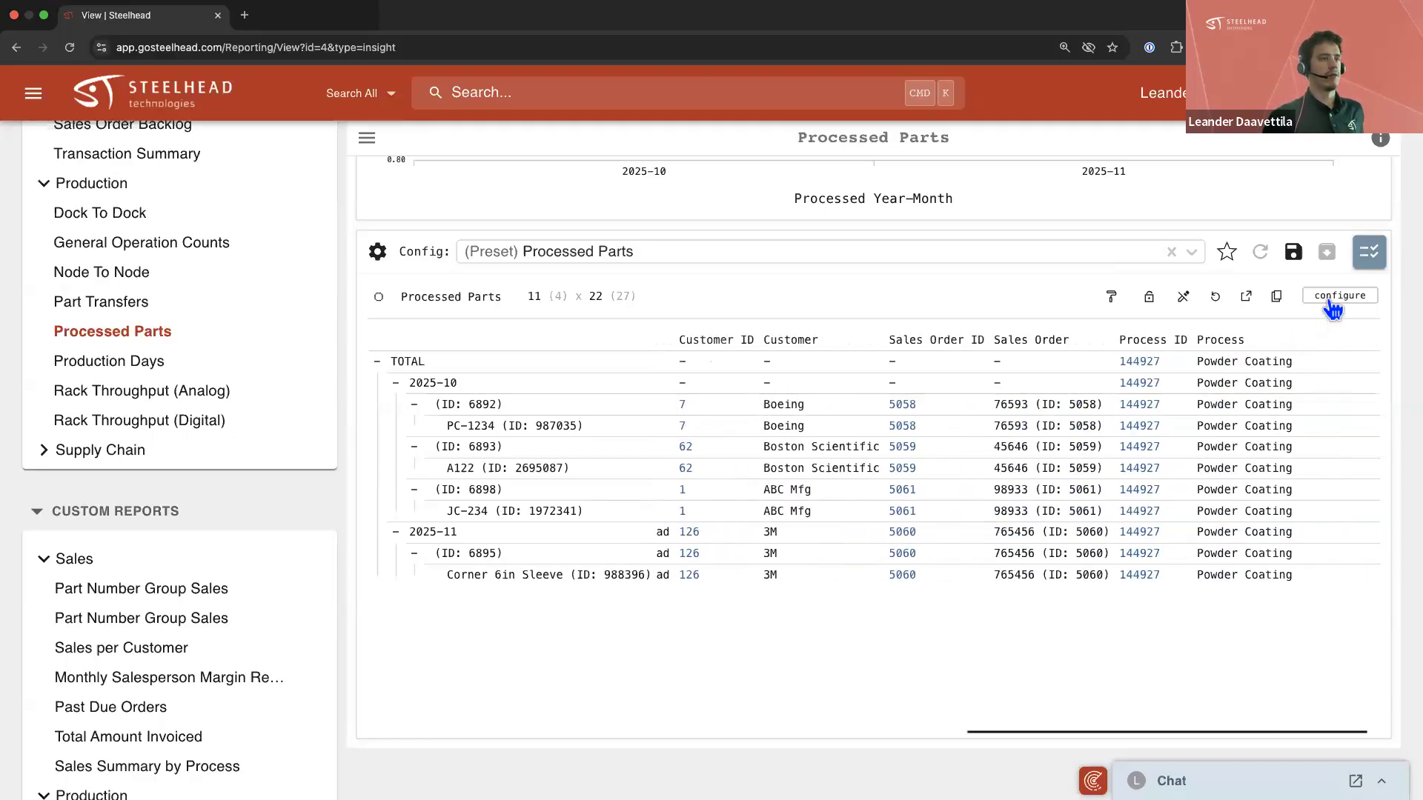
# Remove the Station ID, Rack ID, User ID, Customer ID, Sales Order ID and Process ID columns from the datagrid
pyautogui.click(1330, 304)
pyautogui.scroll(-5, 1227, 544)
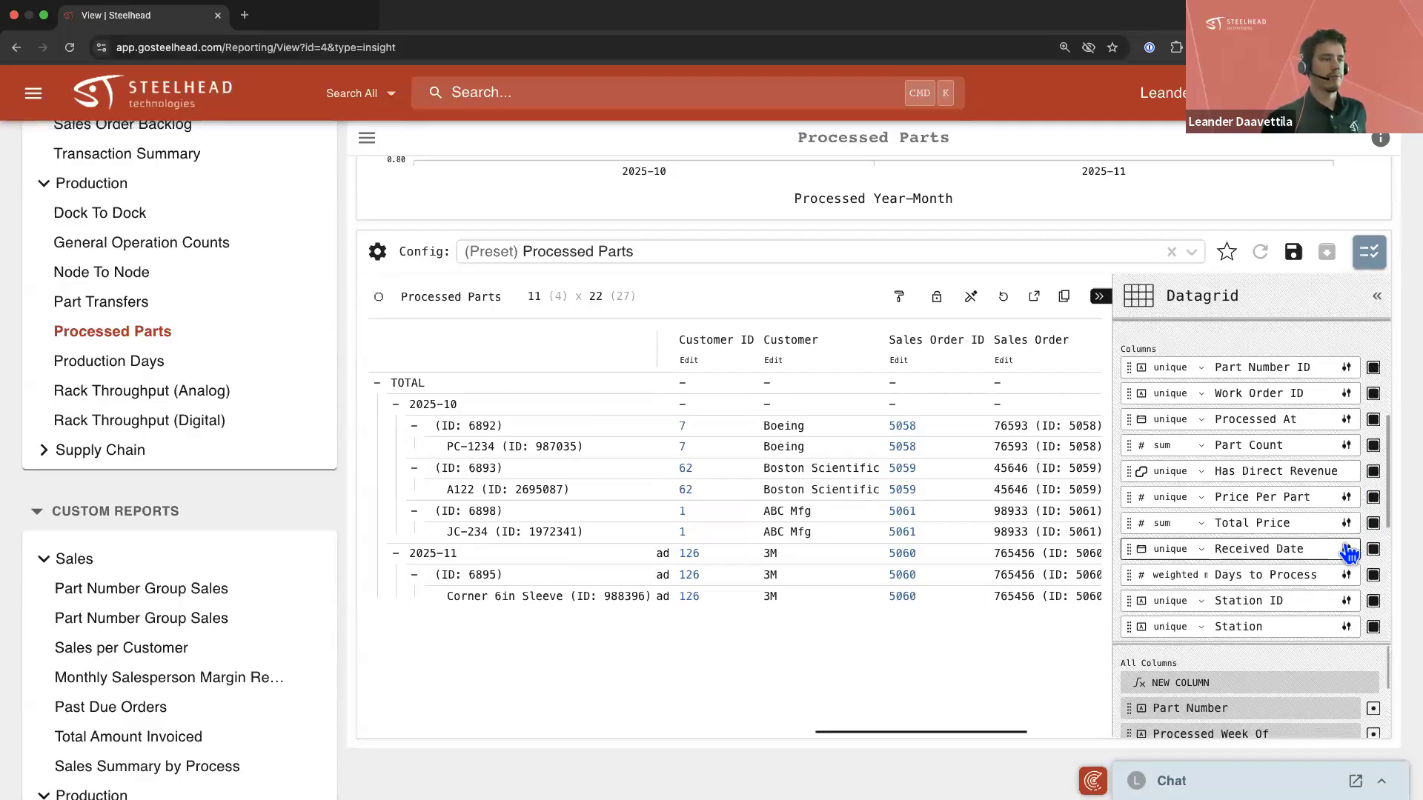
pyautogui.scroll(-4, 1326, 548)
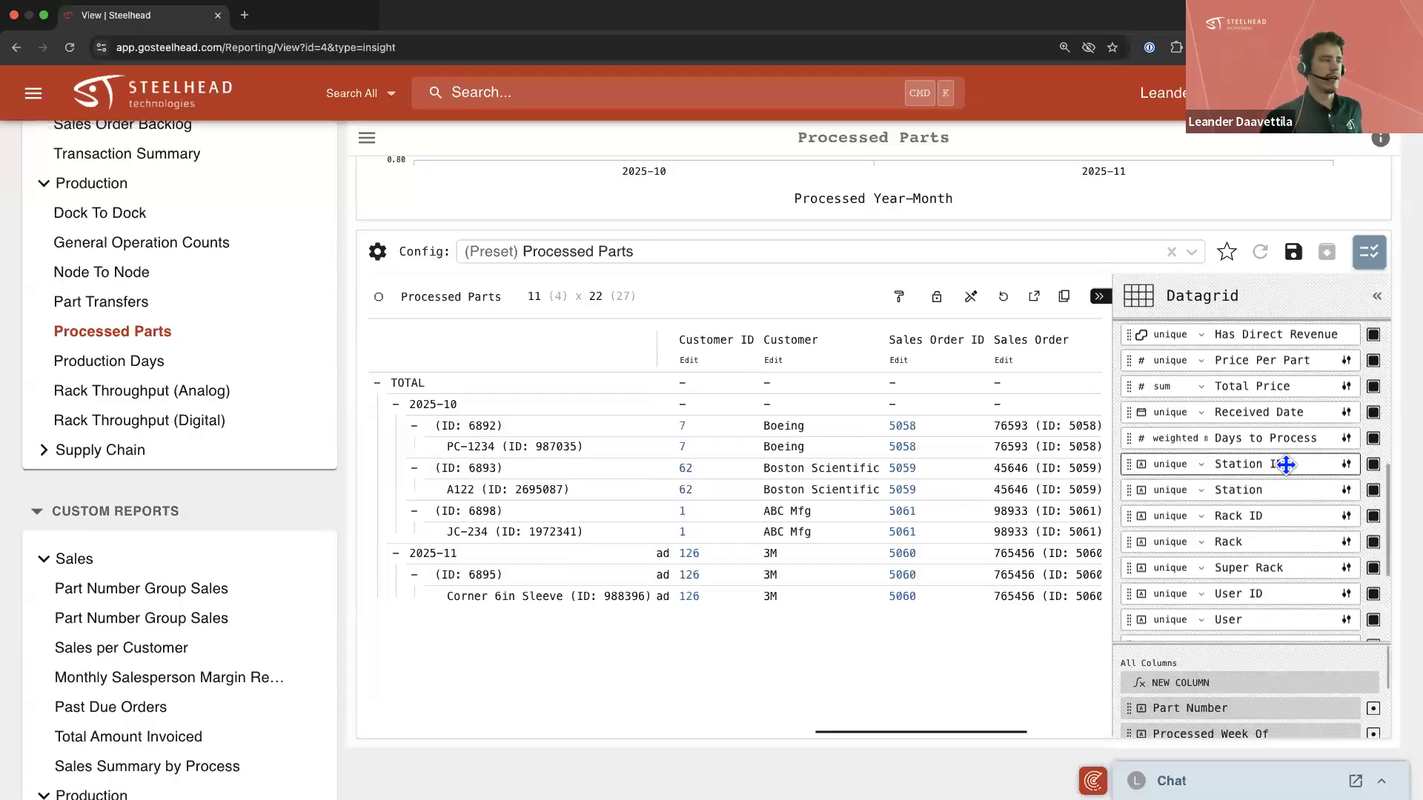
pyautogui.hscroll(5, 989, 449)
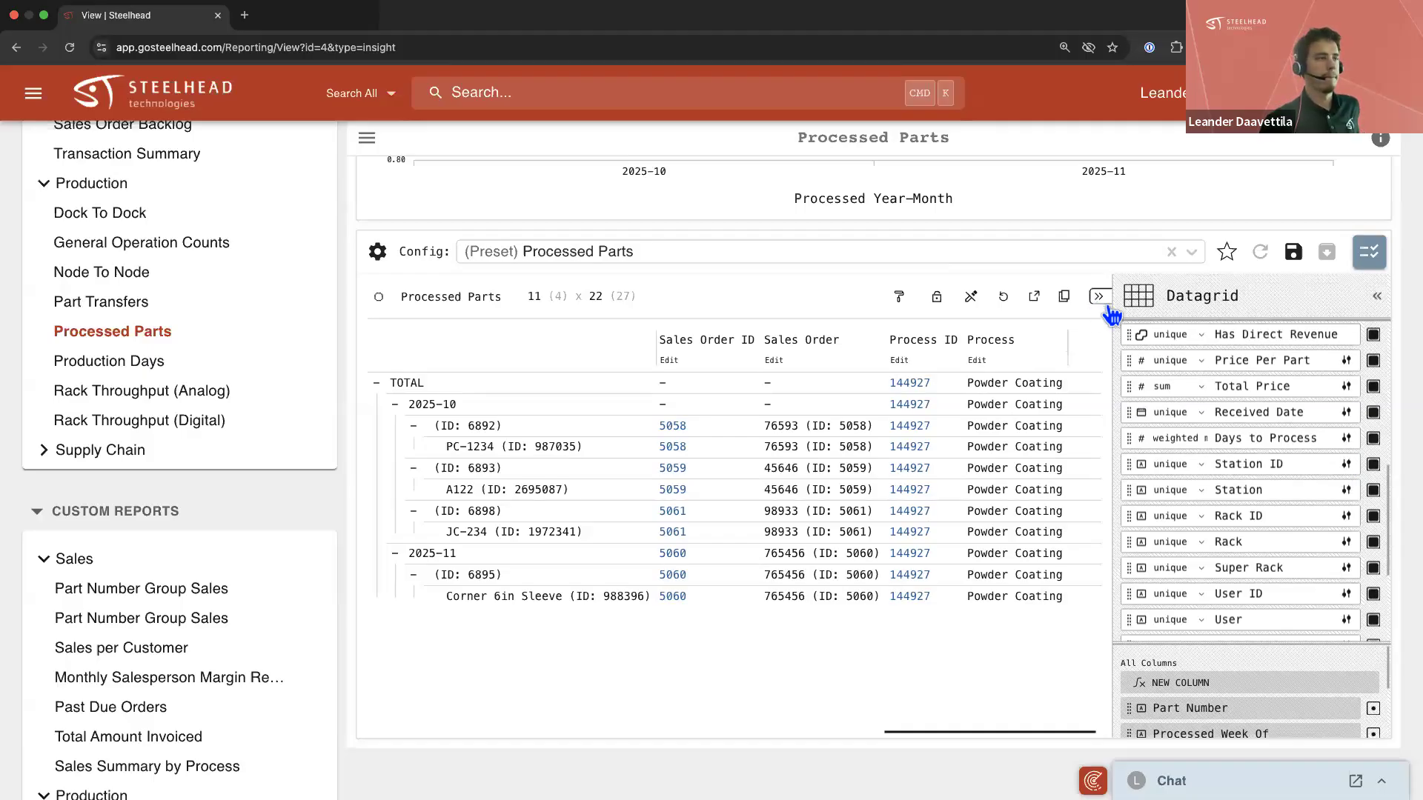
pyautogui.click(1374, 466)
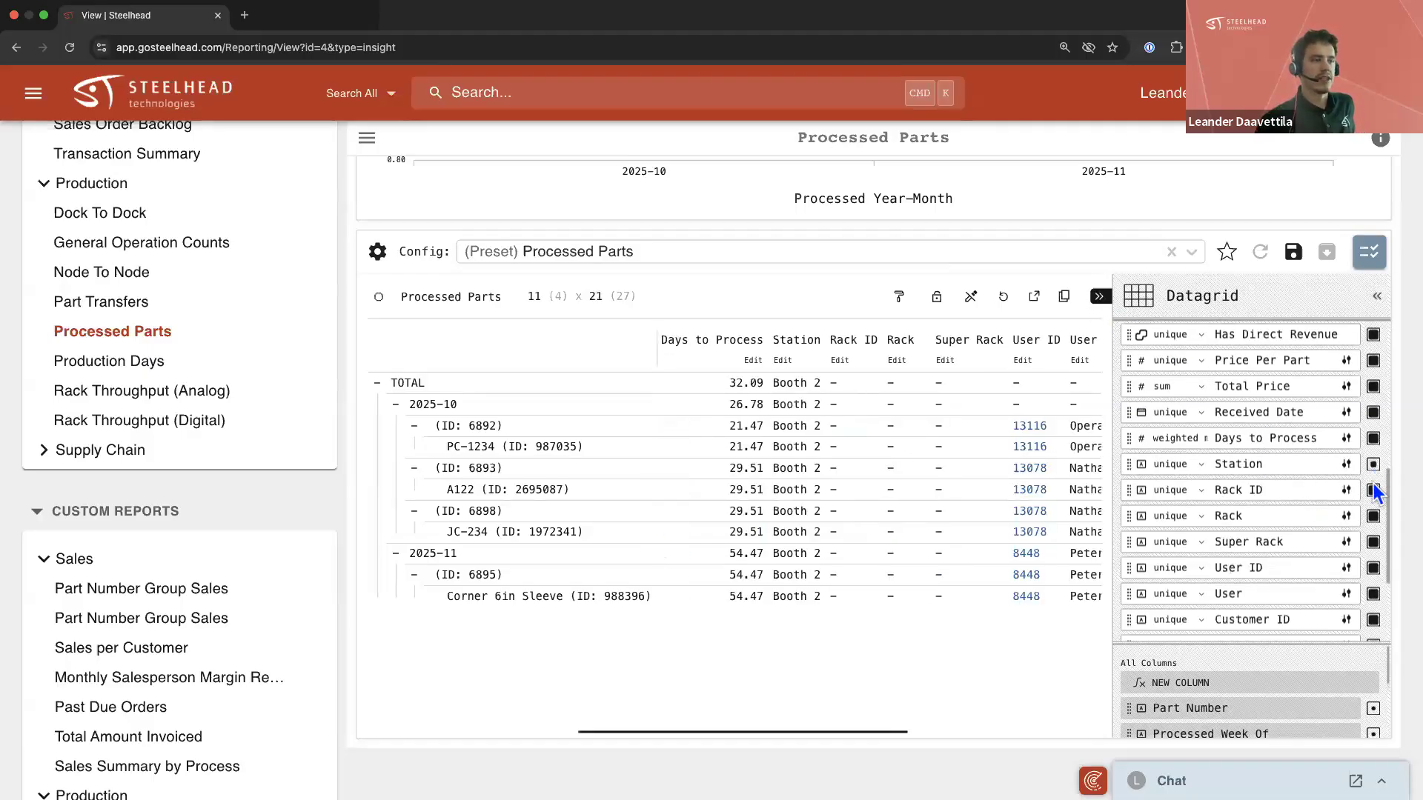
pyautogui.click(1373, 491)
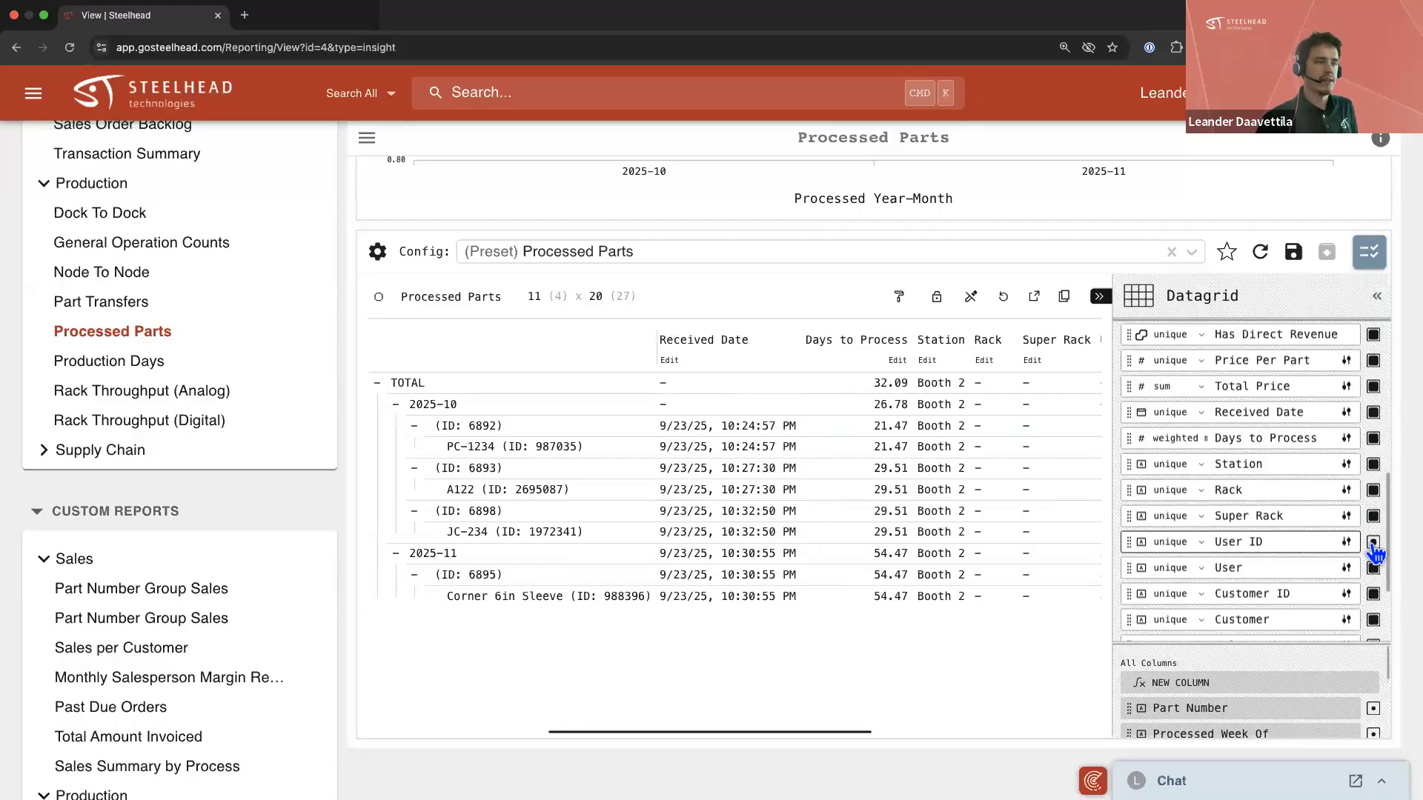
pyautogui.click(1373, 543)
pyautogui.click(1374, 568)
pyautogui.scroll(-3, 1334, 549)
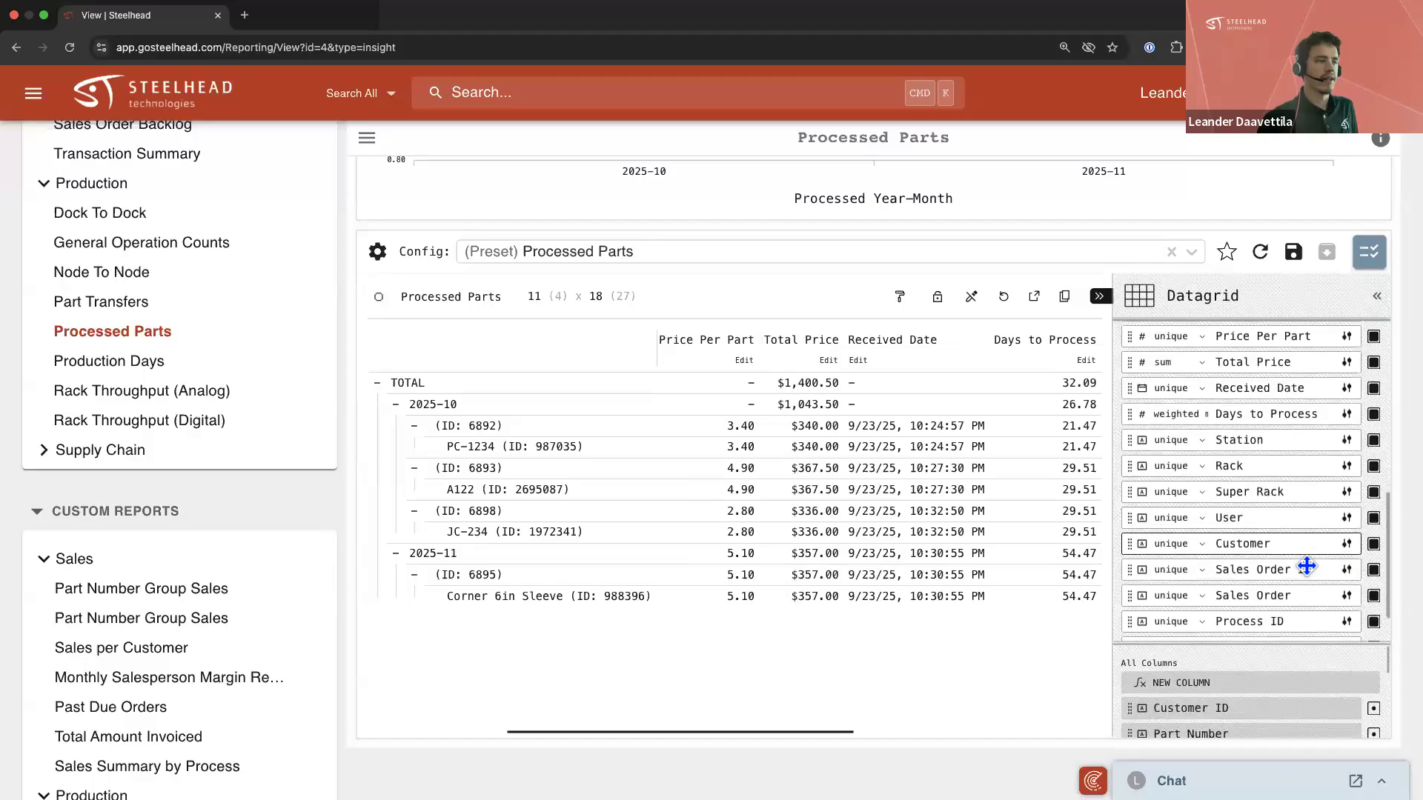
pyautogui.click(1373, 517)
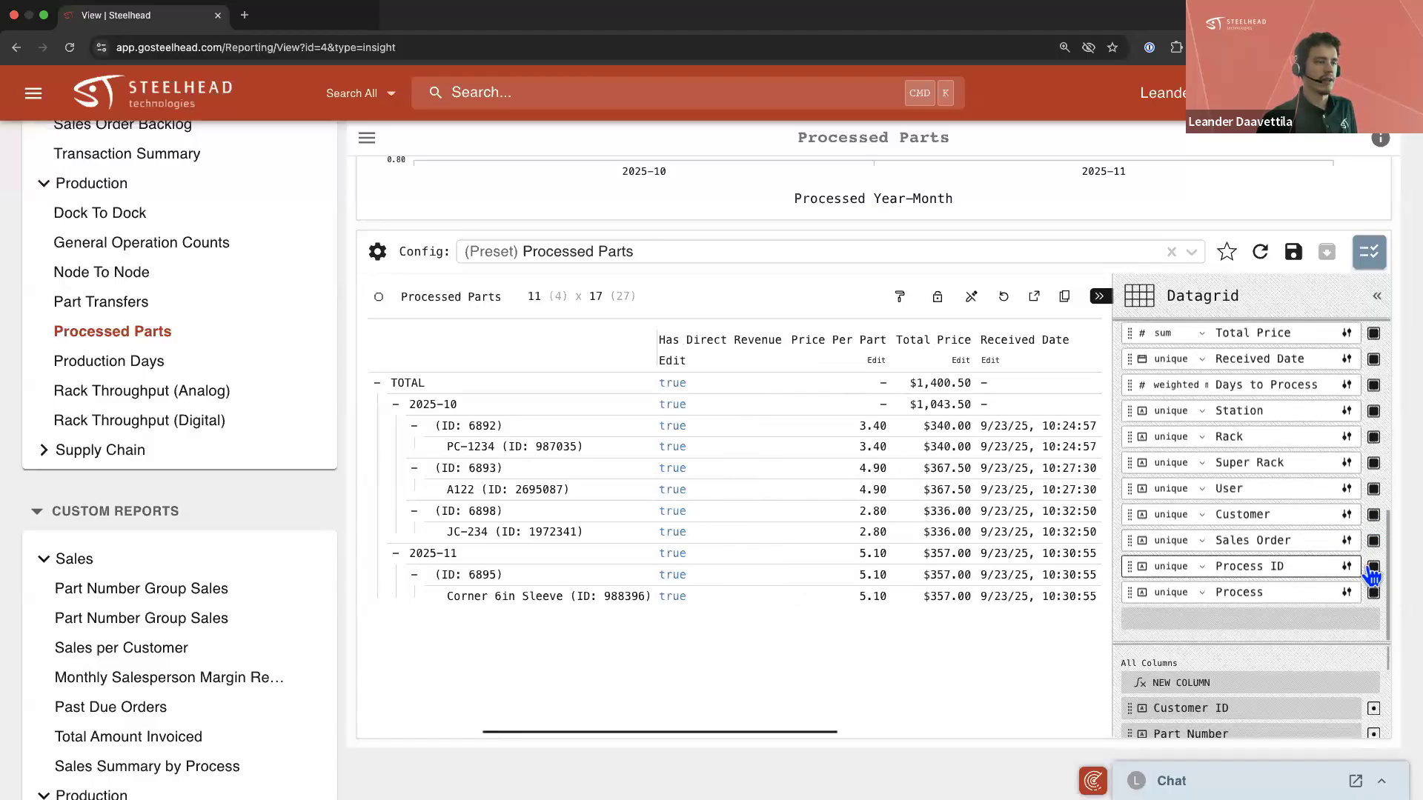
pyautogui.click(1373, 567)
pyautogui.click(1101, 297)
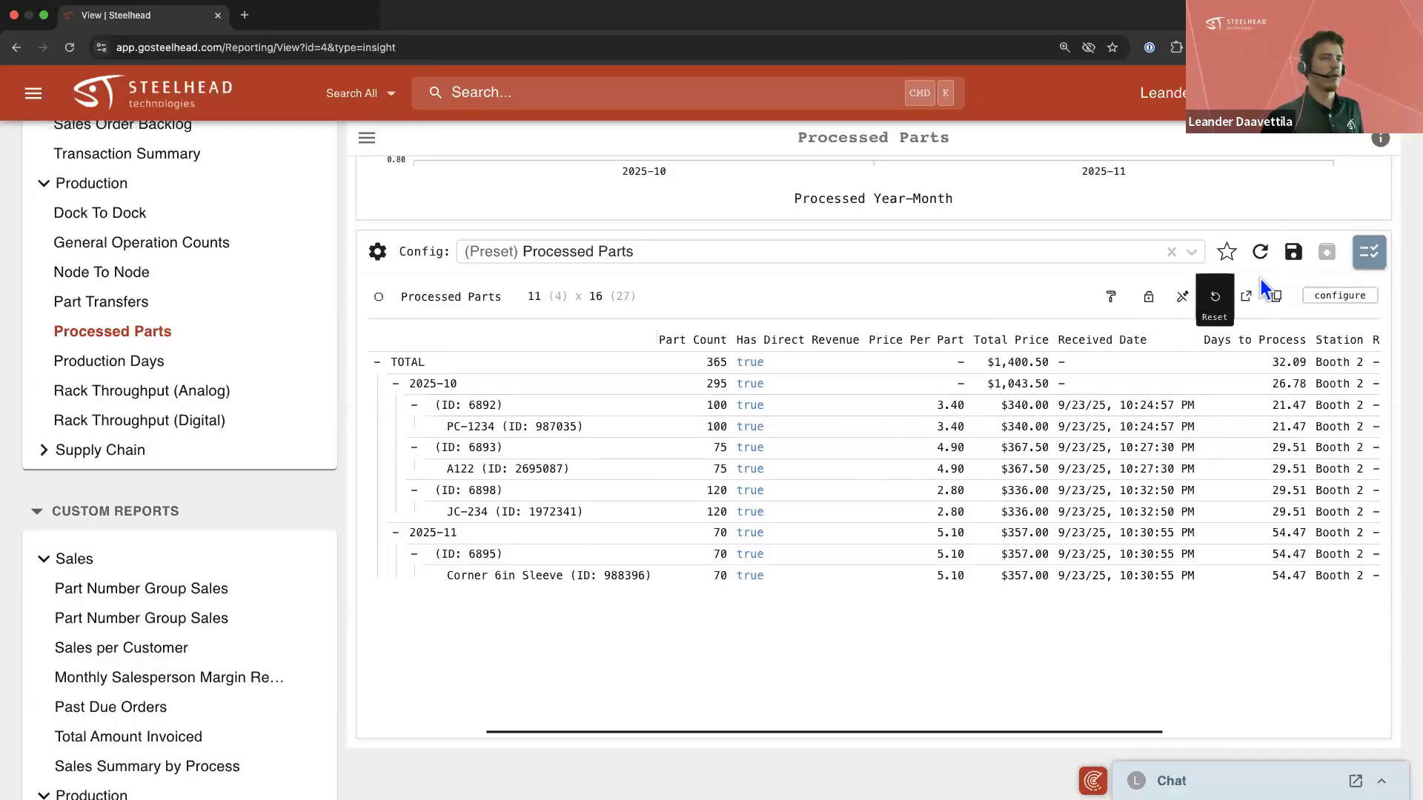
# Save the current datagrid layout as a new configuration named Processed Parts2
pyautogui.click(1294, 253)
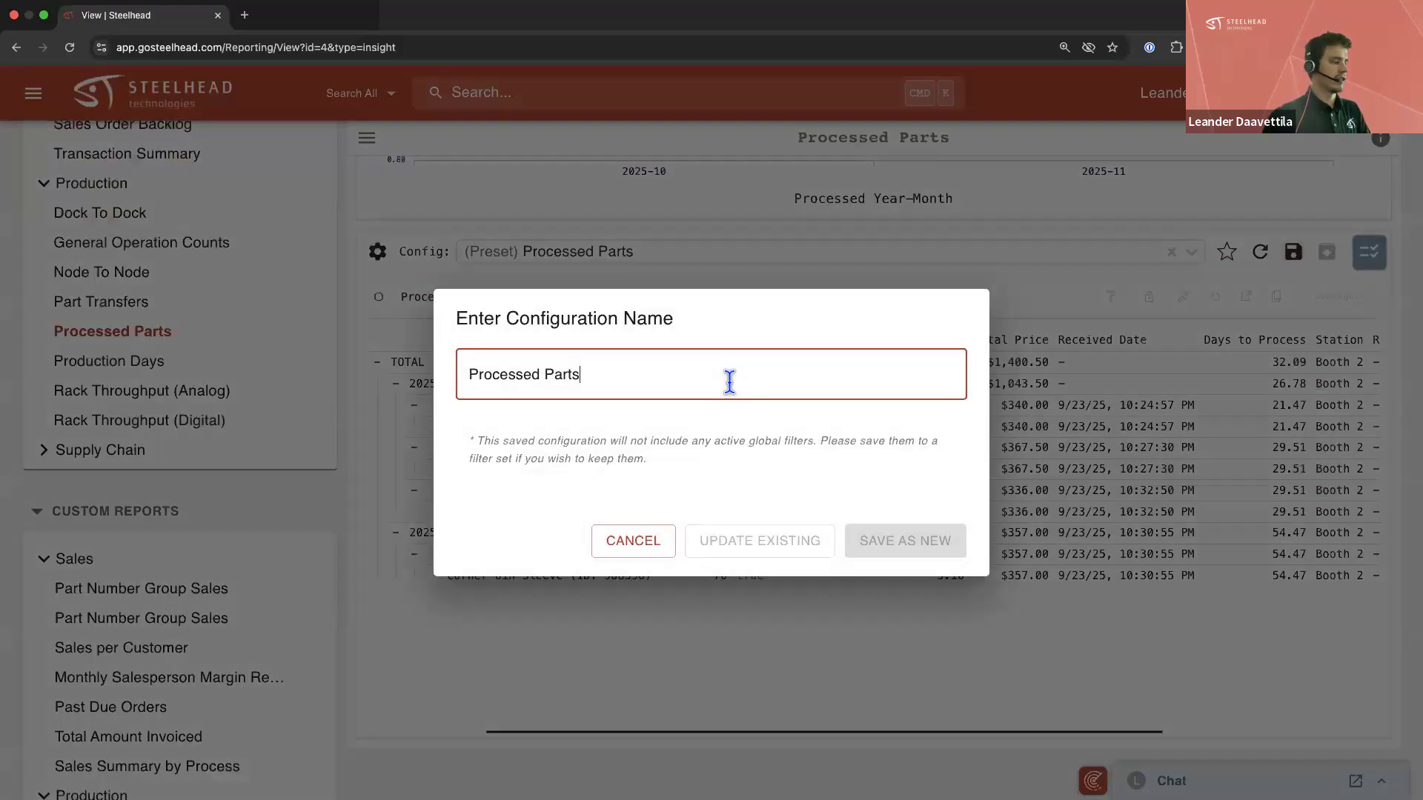
pyautogui.write('2')
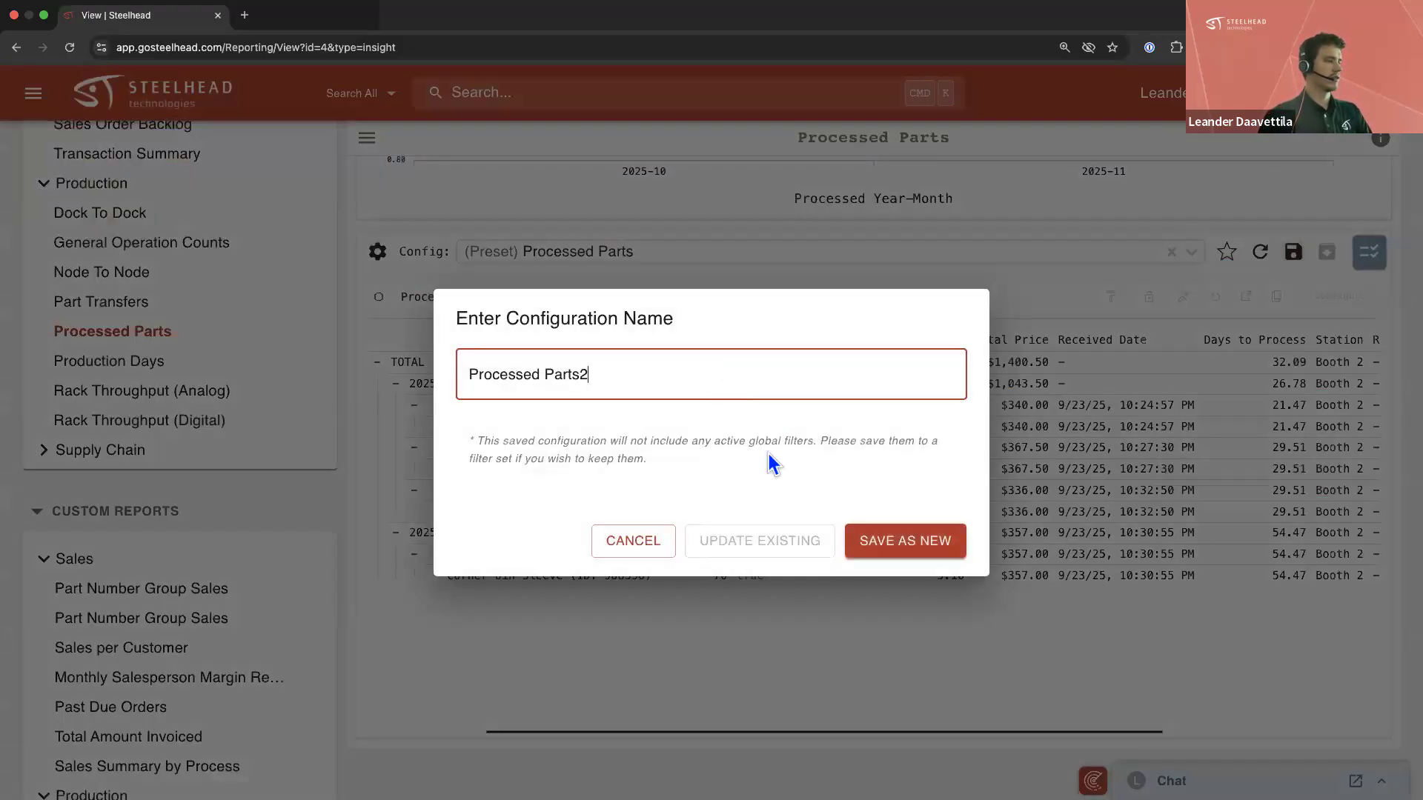
pyautogui.click(903, 548)
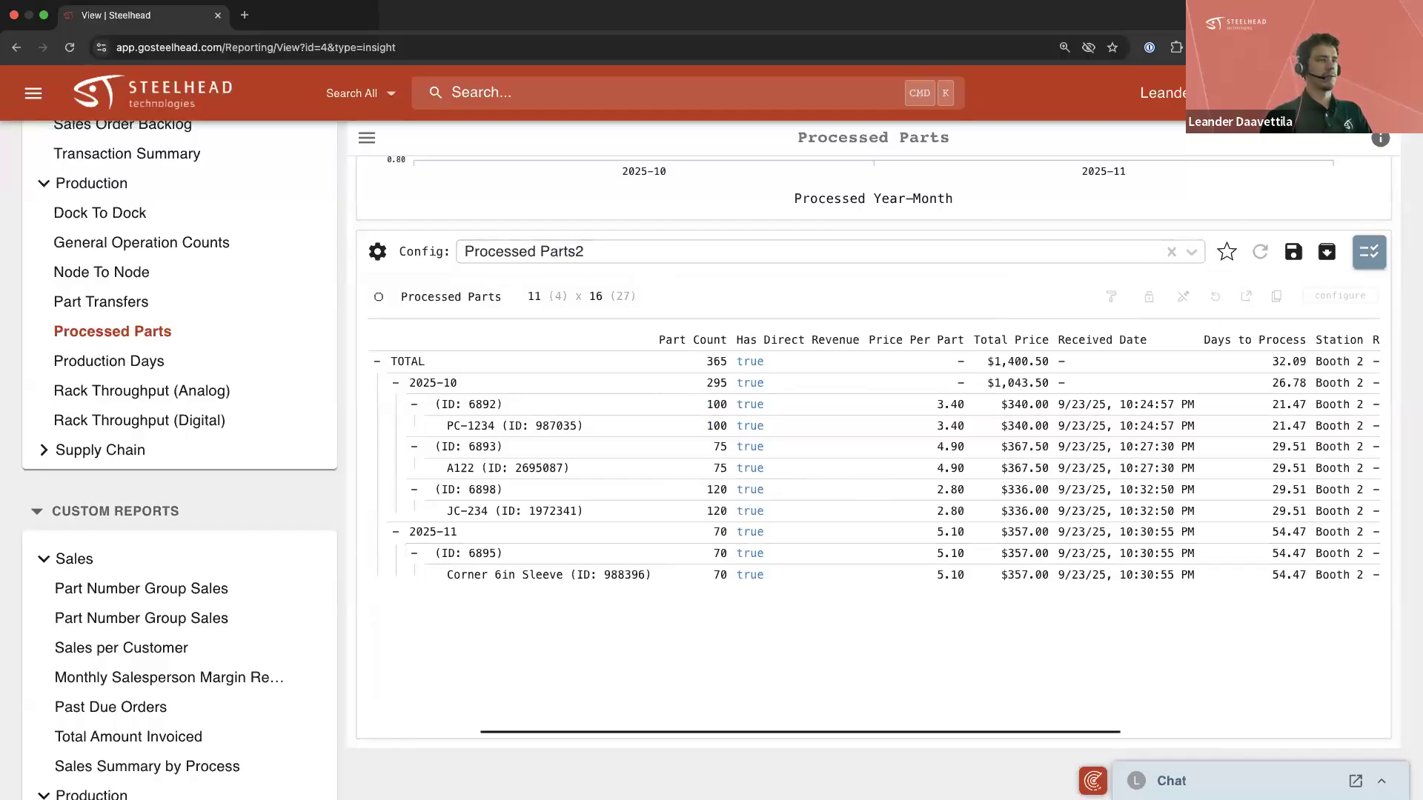
# Remove the Super Rack and Rack columns from the Processed Parts datagrid and update the existing Processed Parts2 configuration
pyautogui.click(1361, 297)
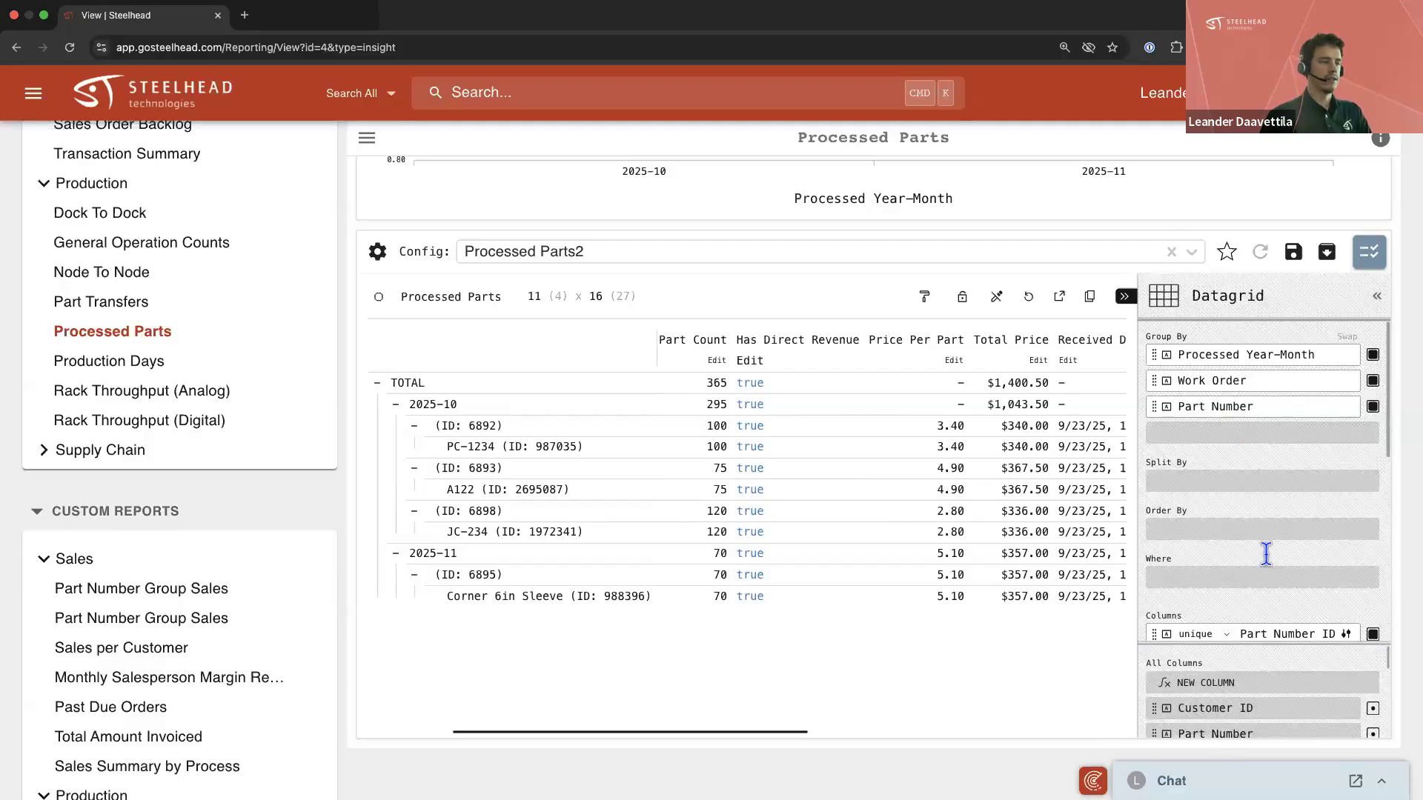
pyautogui.scroll(-5, 1266, 555)
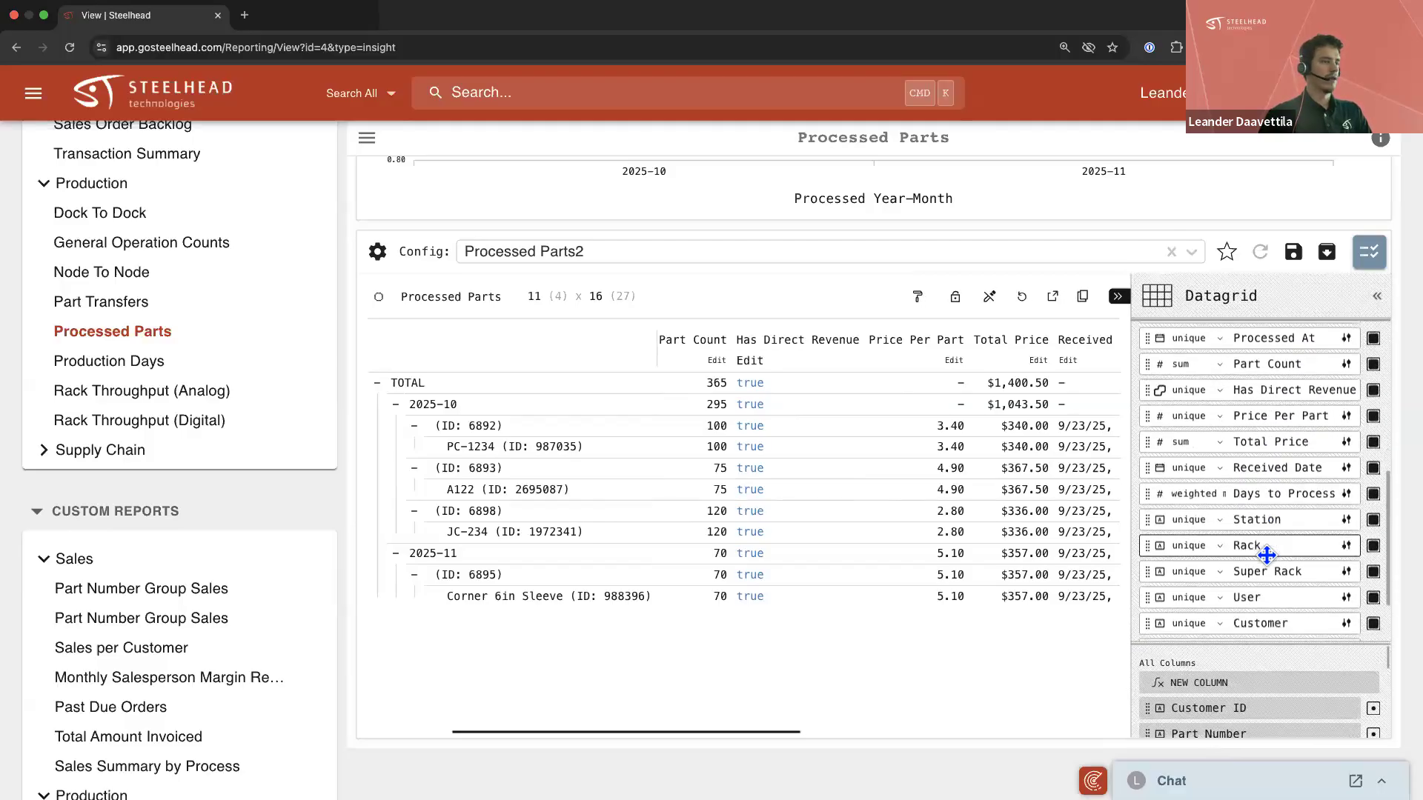
pyautogui.scroll(-3, 1267, 555)
pyautogui.click(1374, 486)
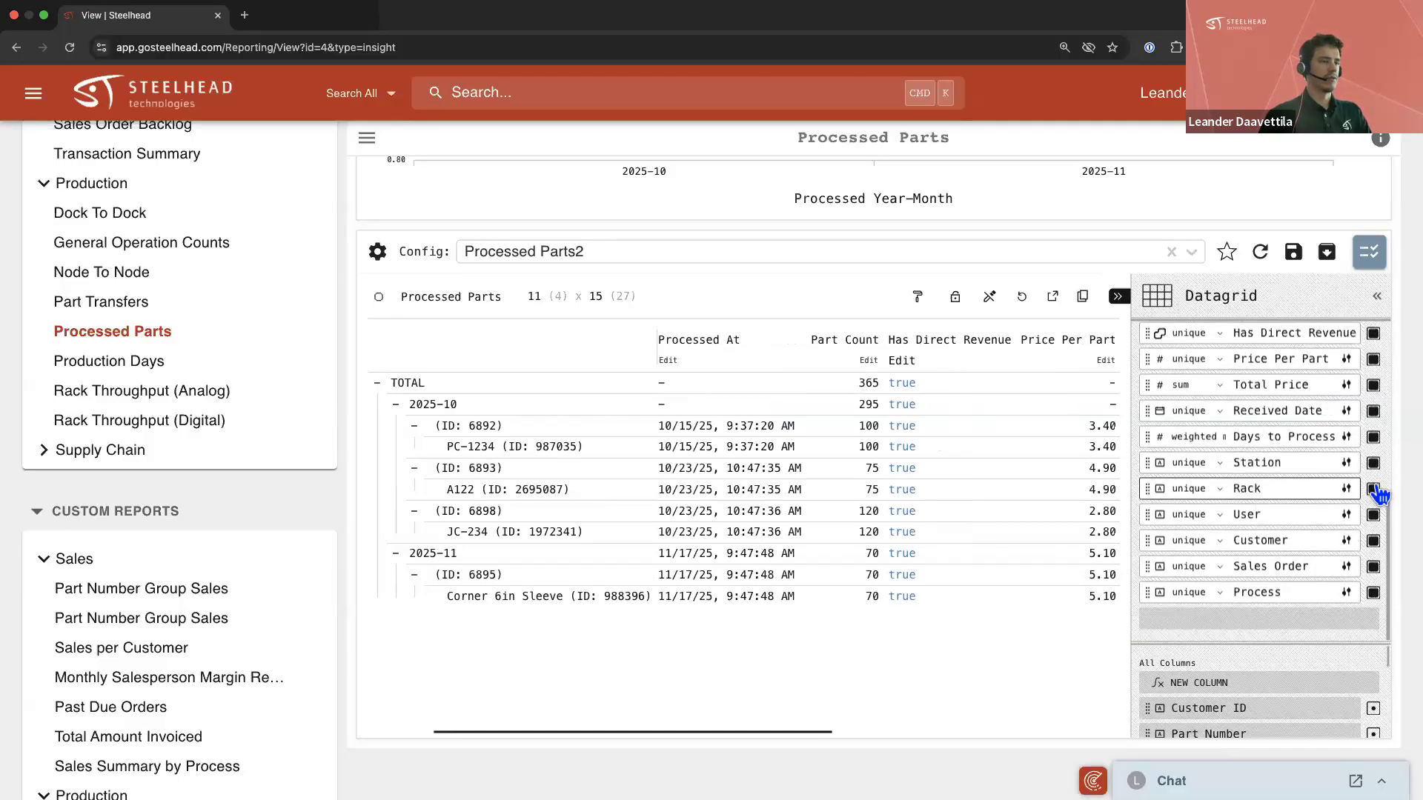
pyautogui.click(1375, 489)
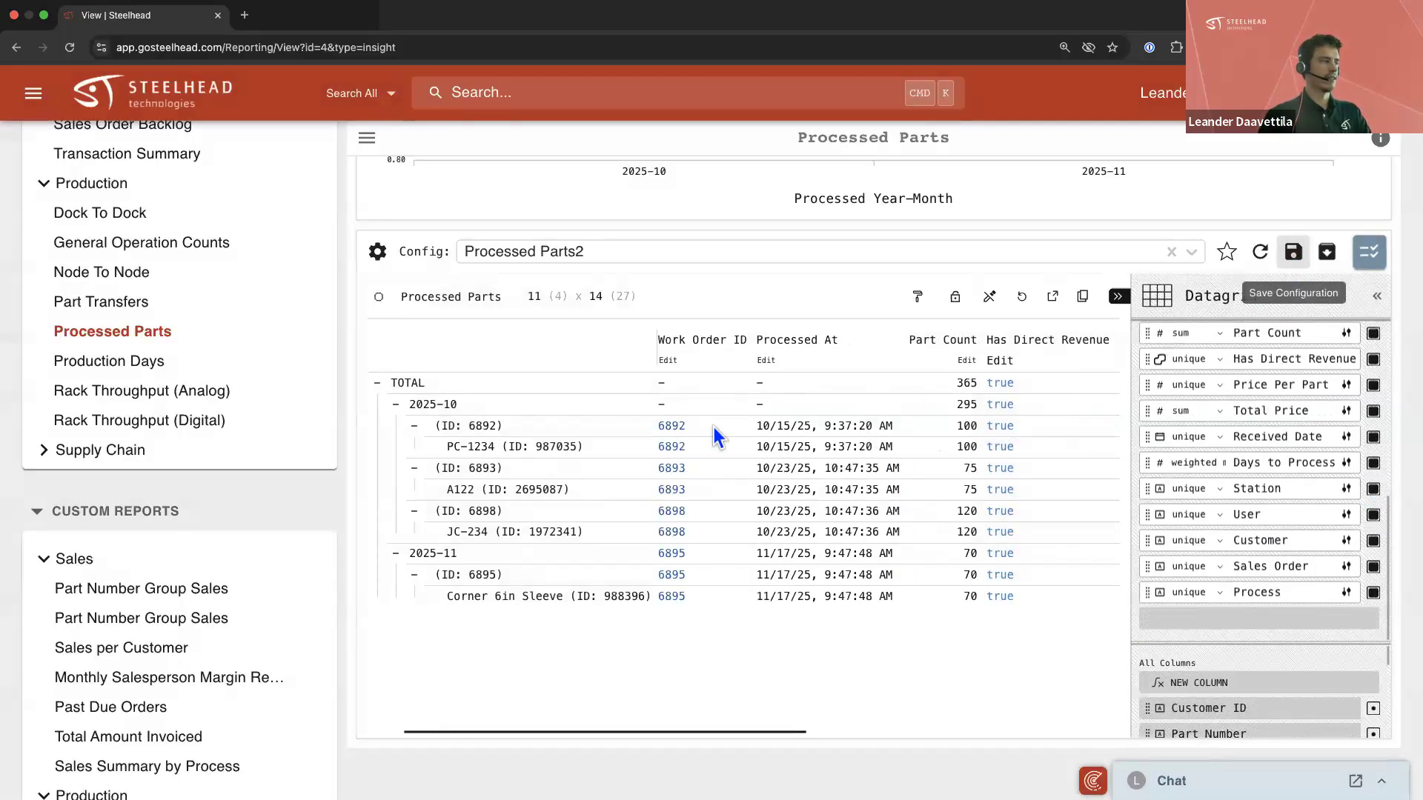
pyautogui.click(1293, 252)
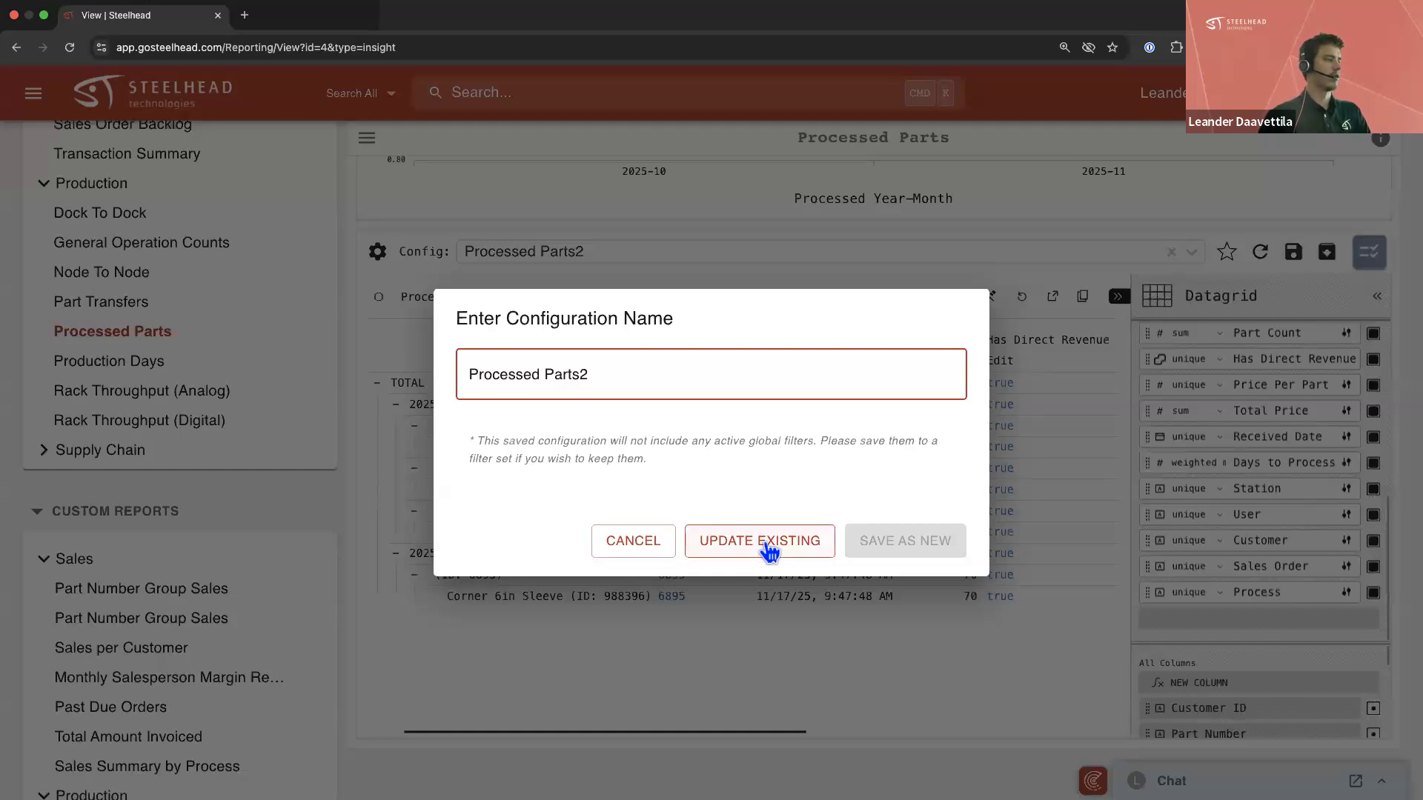
pyautogui.click(767, 546)
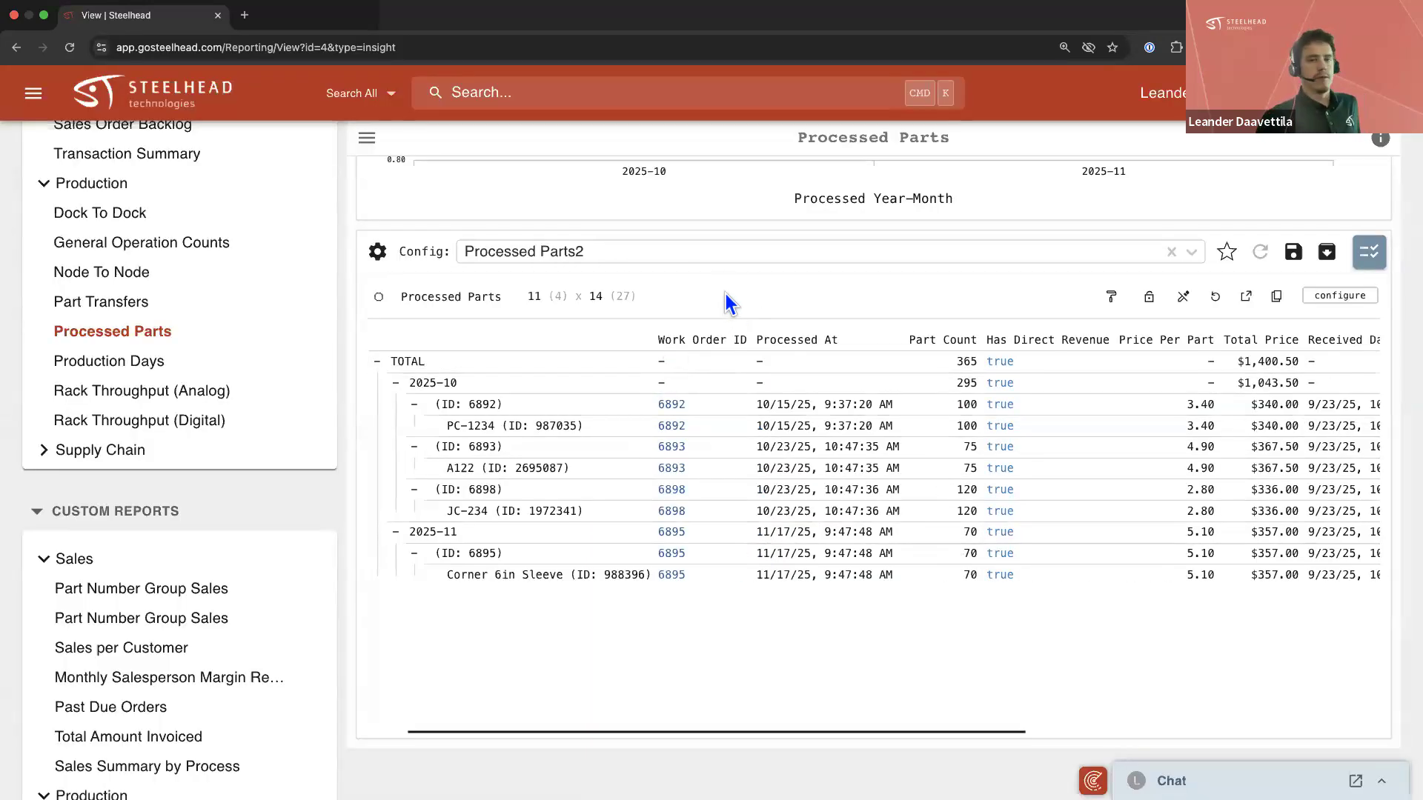
# Open the Invoices By Customer report and examine its chart, invoice datagrid and the datagrid's column setup
pyautogui.scroll(6, 655, 322)
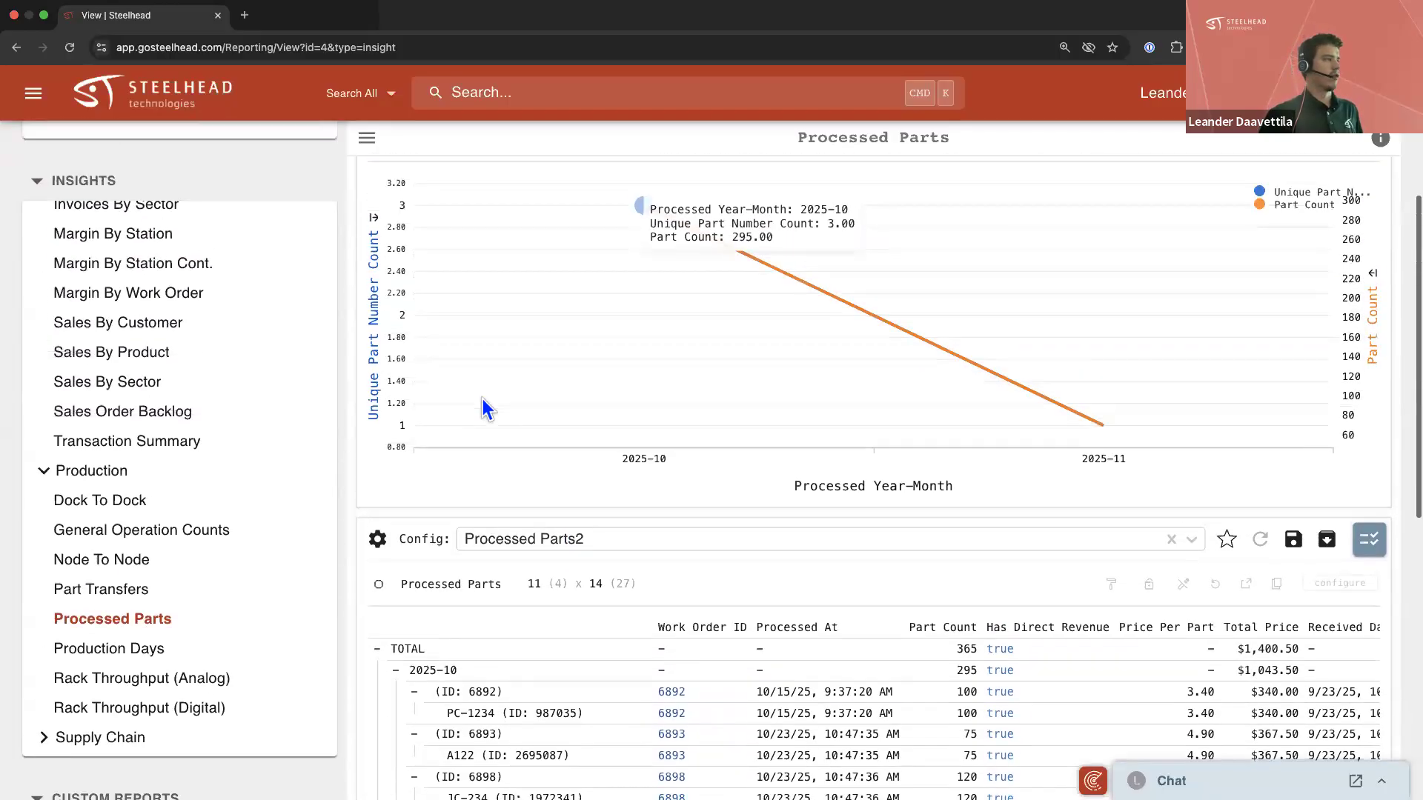
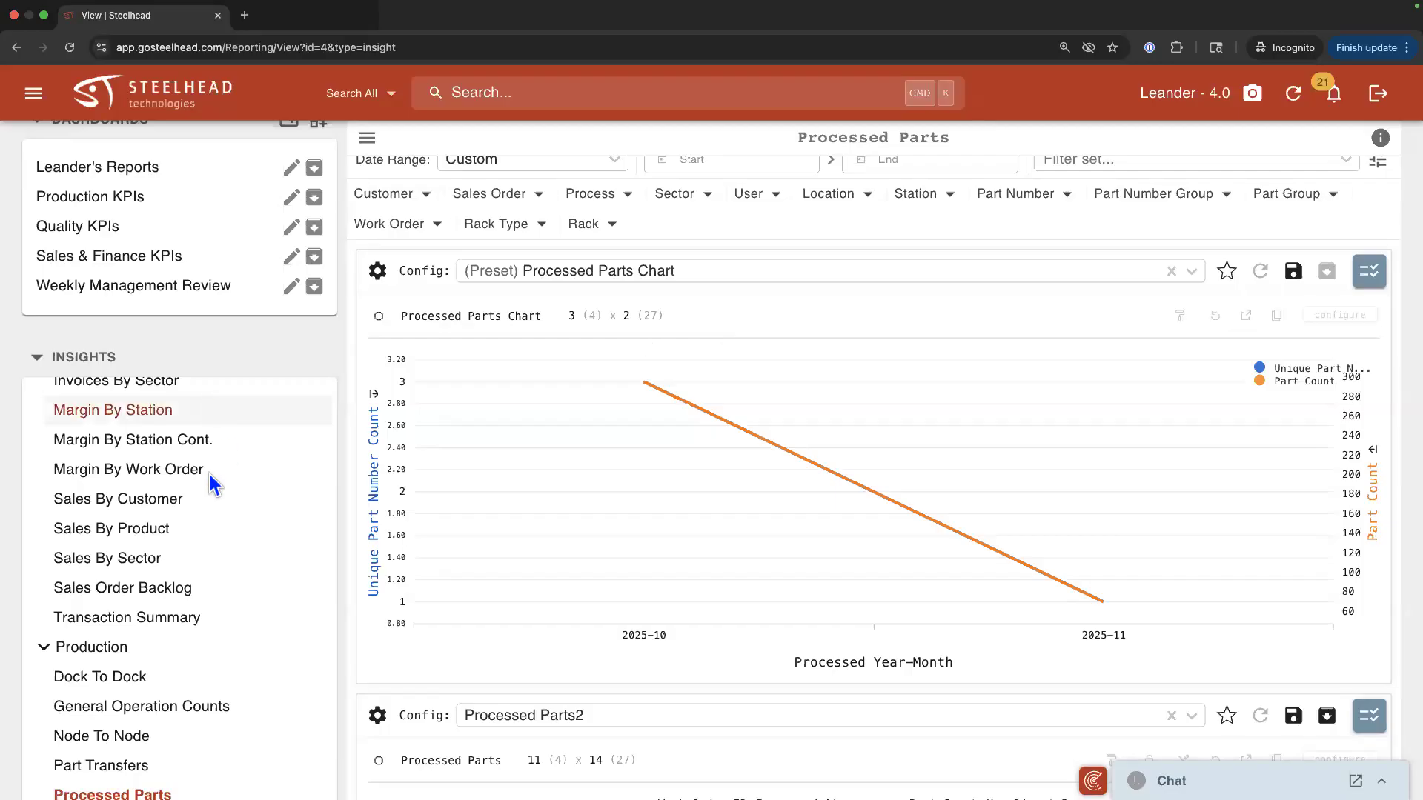
pyautogui.scroll(2, 202, 441)
pyautogui.click(199, 443)
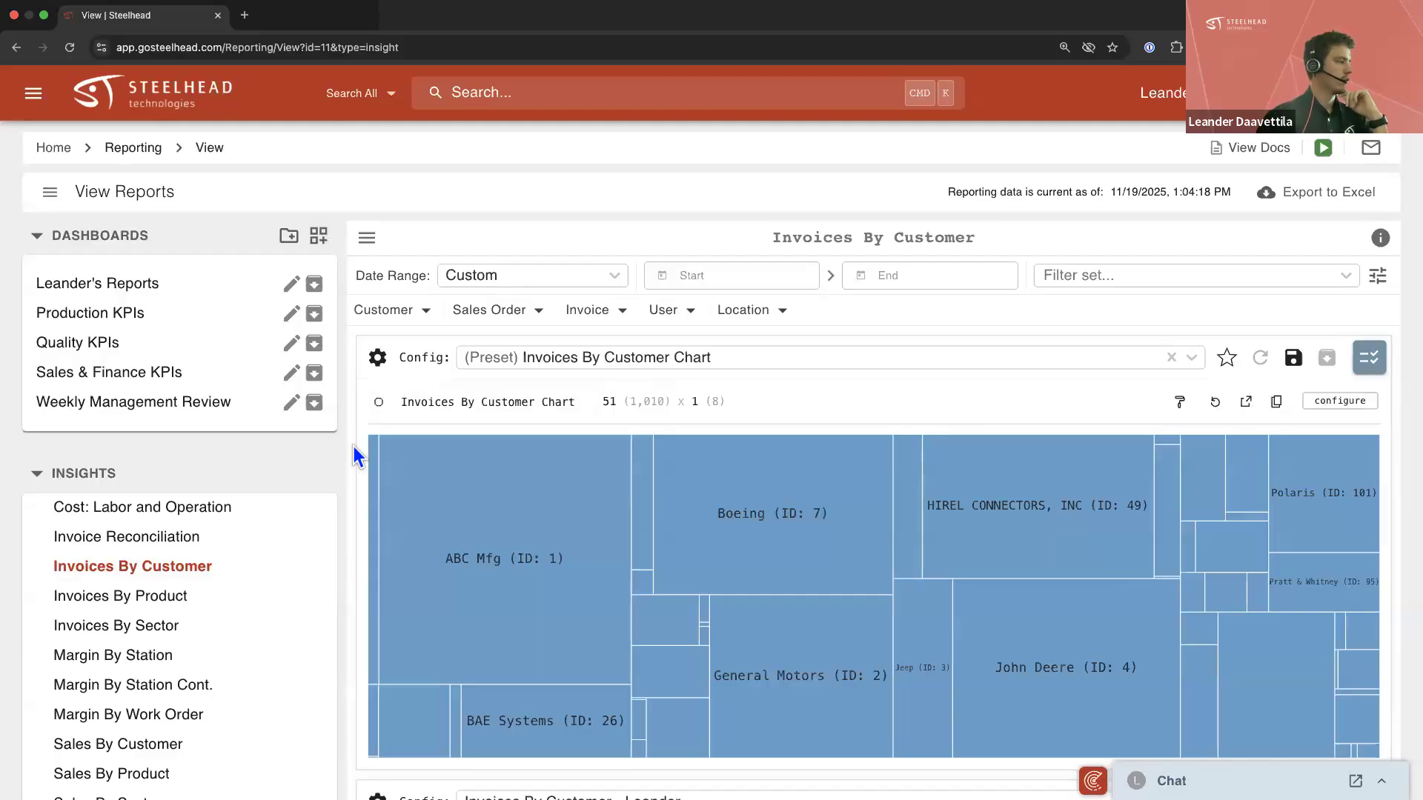
pyautogui.scroll(-6, 354, 446)
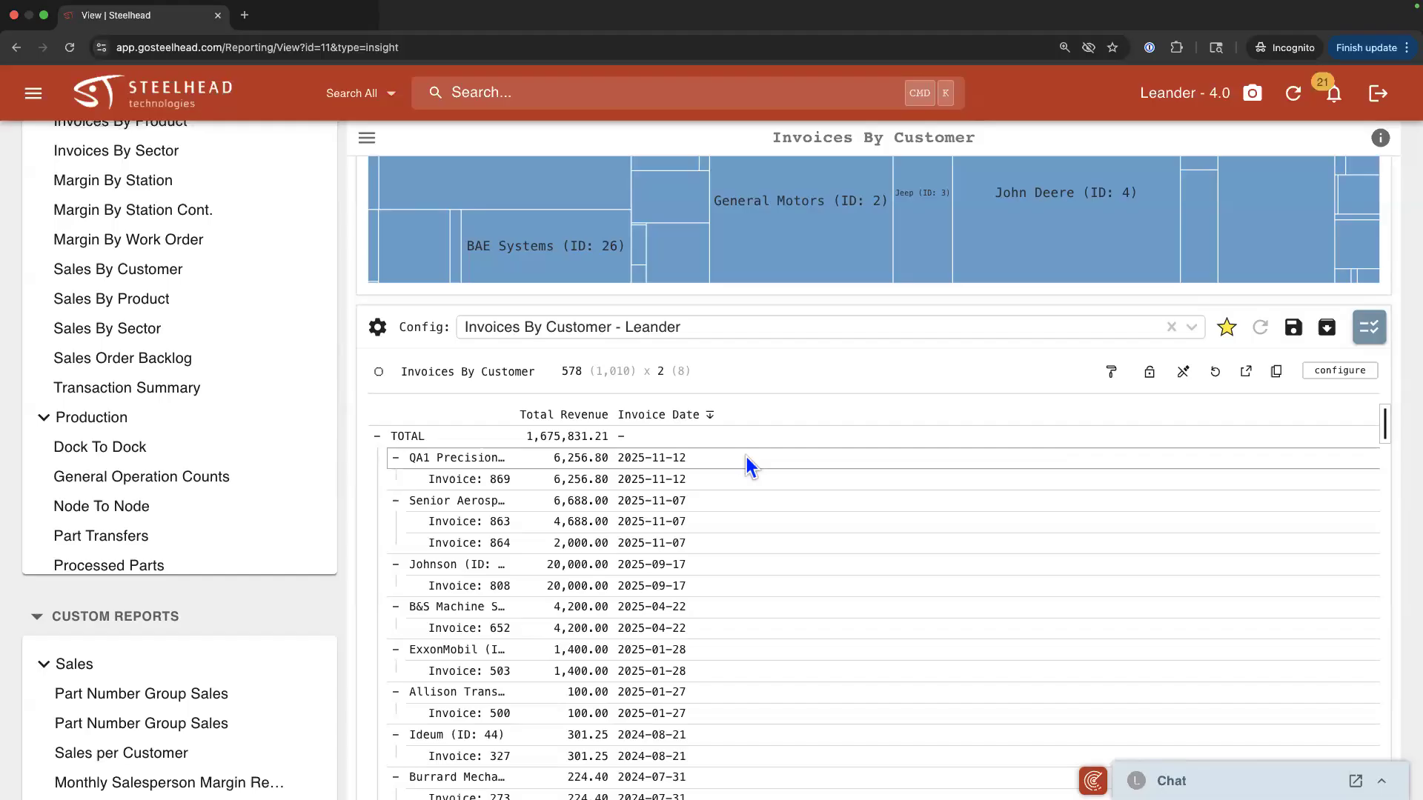
pyautogui.click(1334, 380)
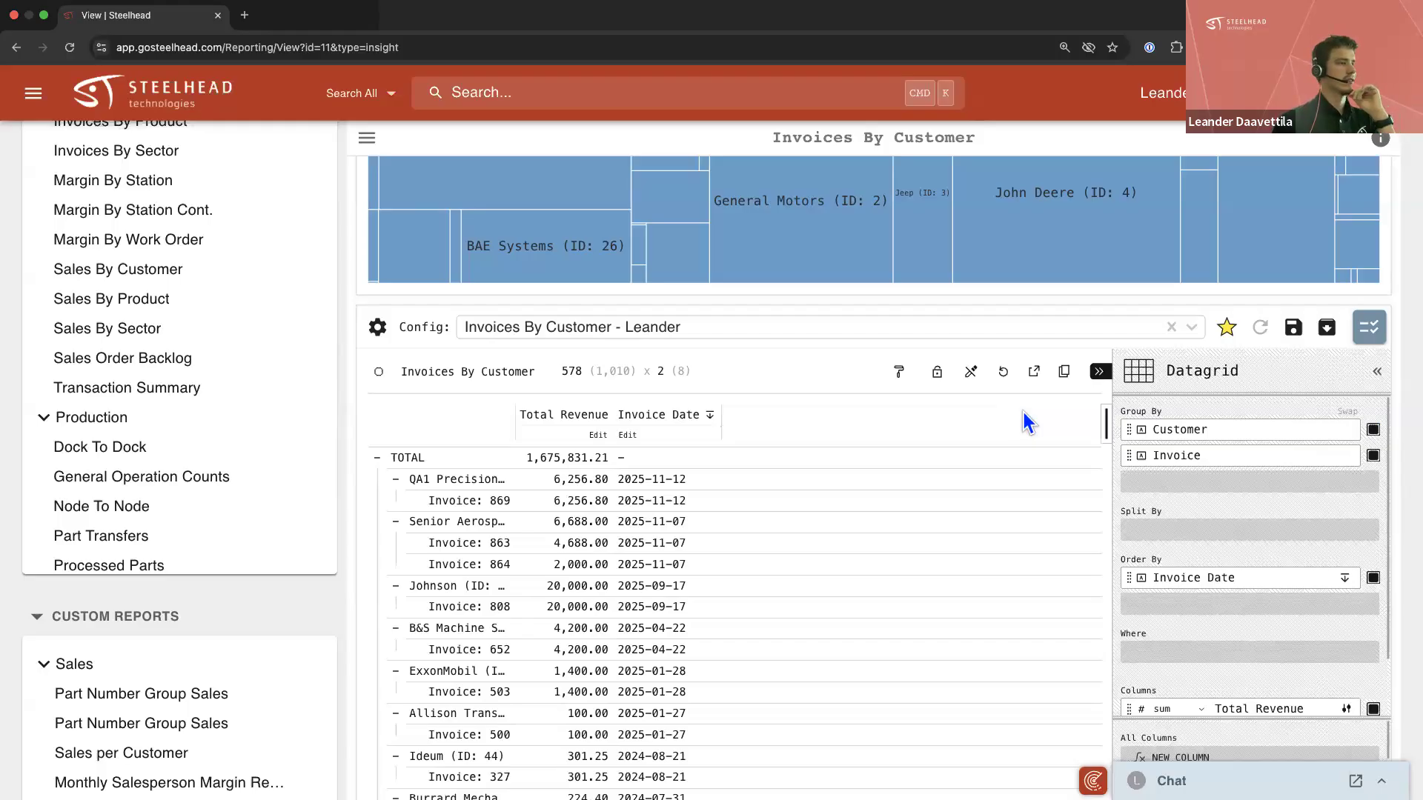
pyautogui.click(1100, 371)
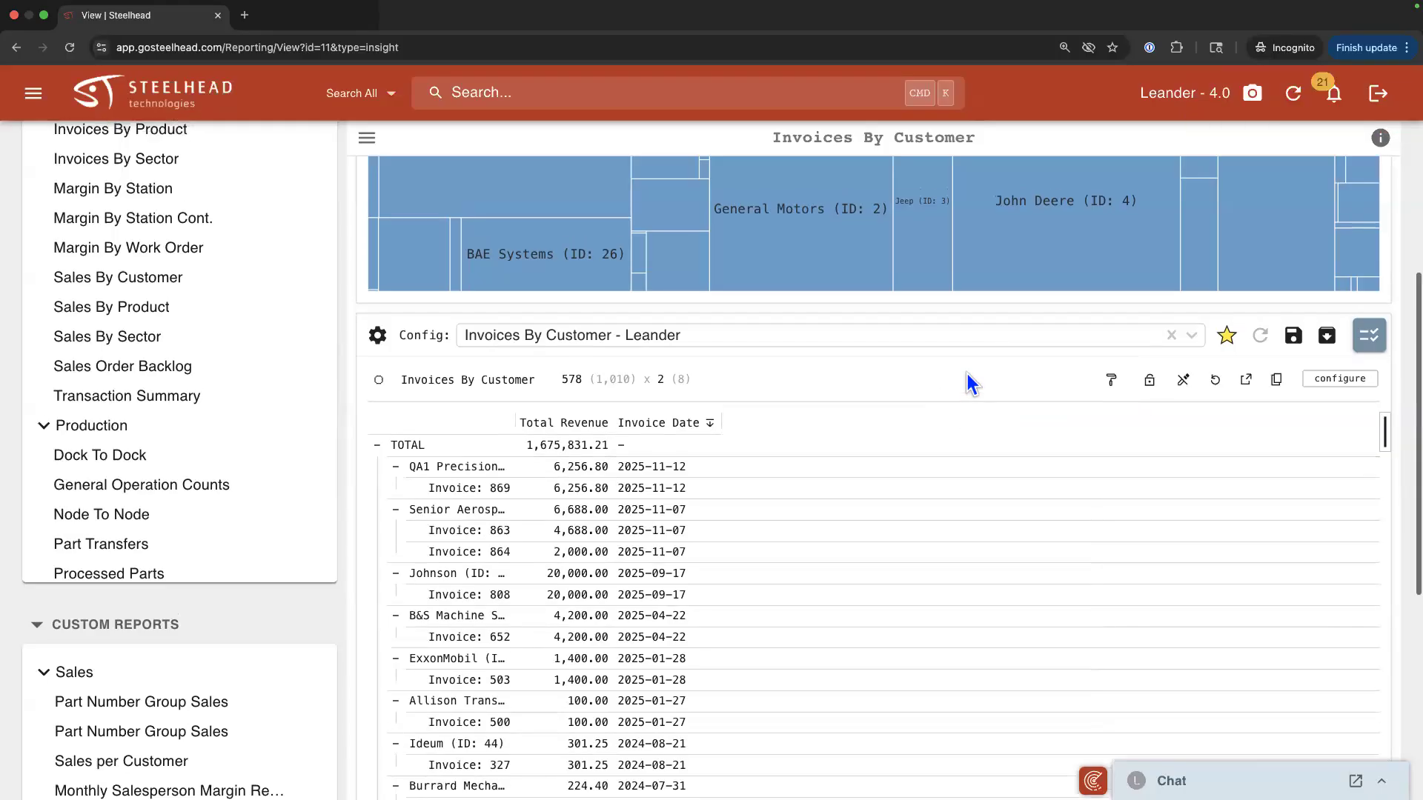
pyautogui.scroll(5, 968, 373)
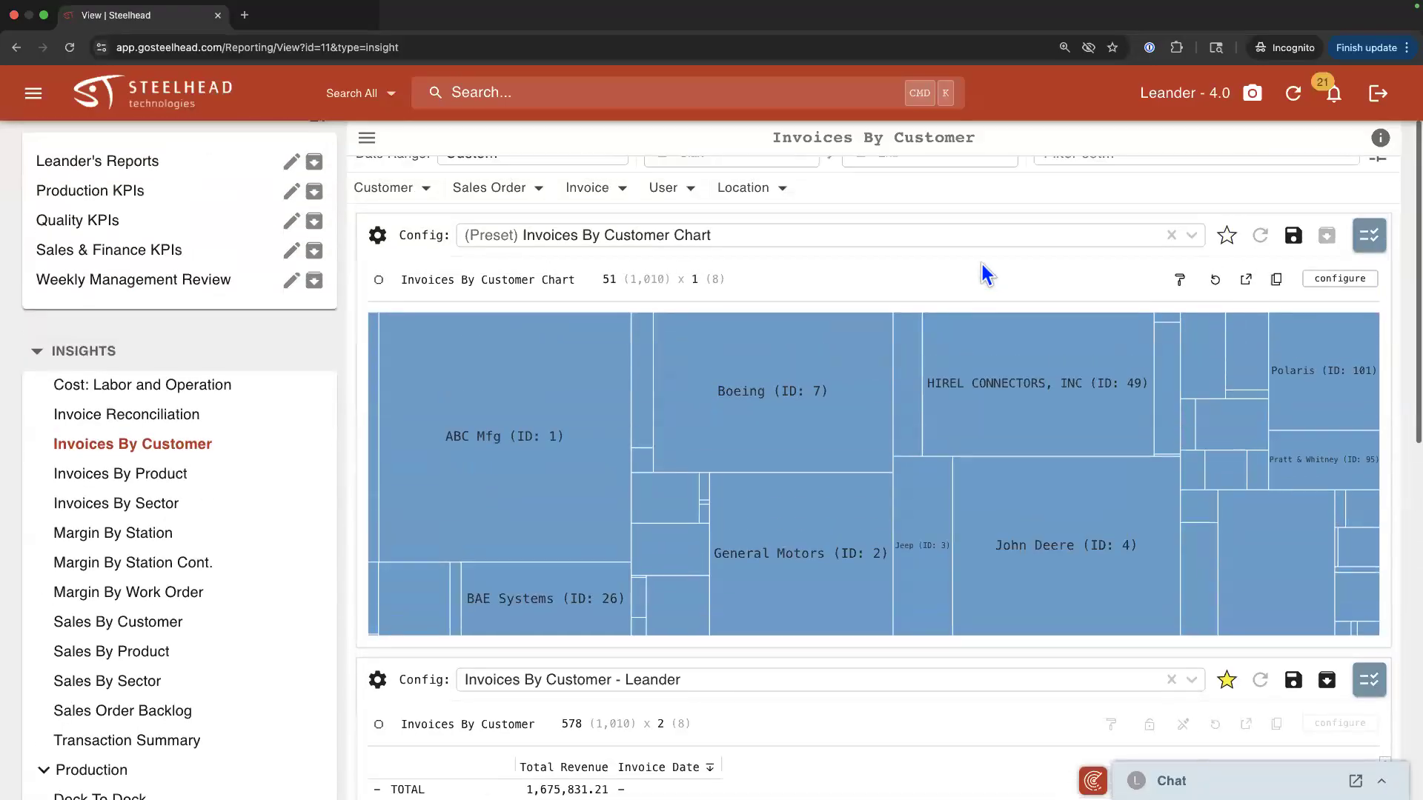
pyautogui.scroll(1, 982, 265)
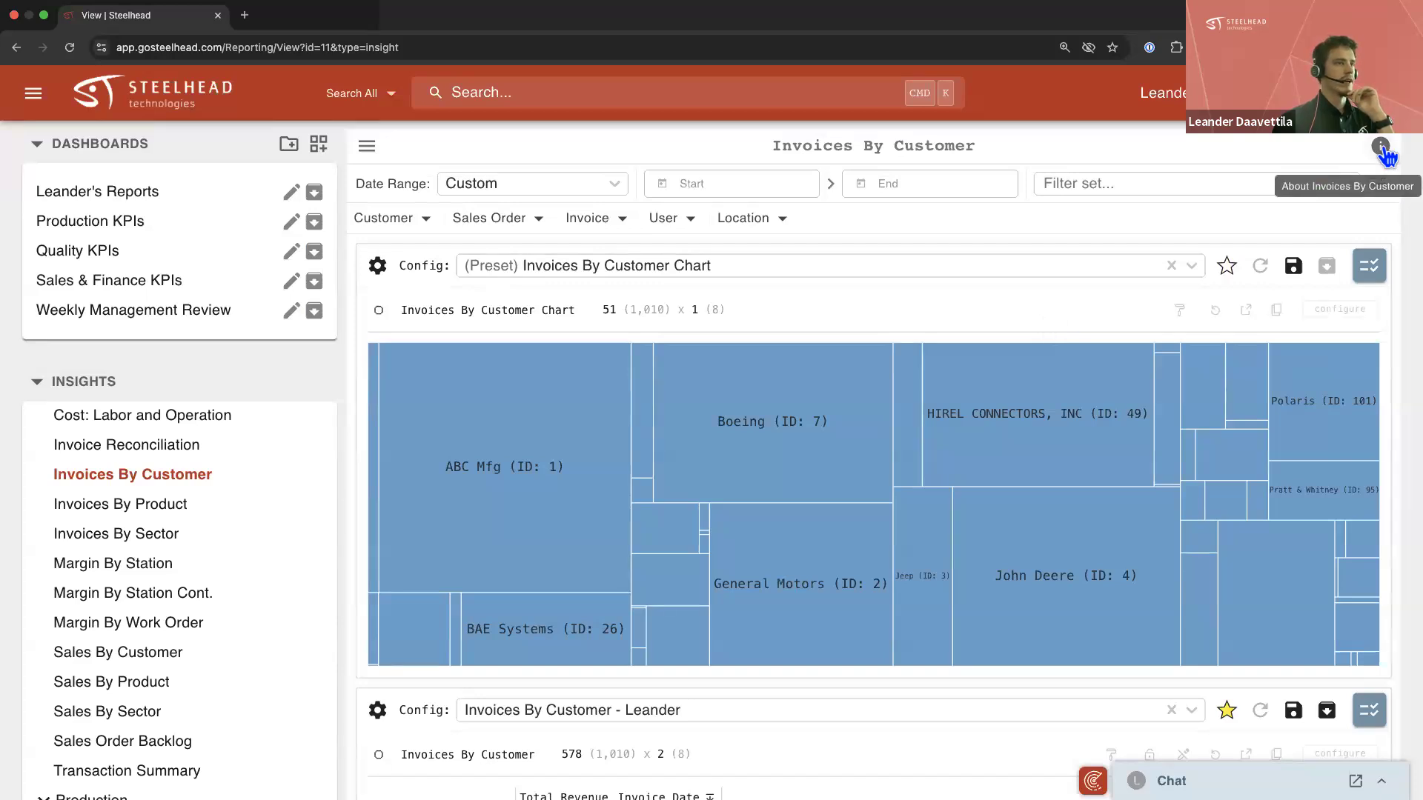
# Change the Invoices By Customer chart type from Treemap to Y Bar and close its configuration
pyautogui.click(1339, 309)
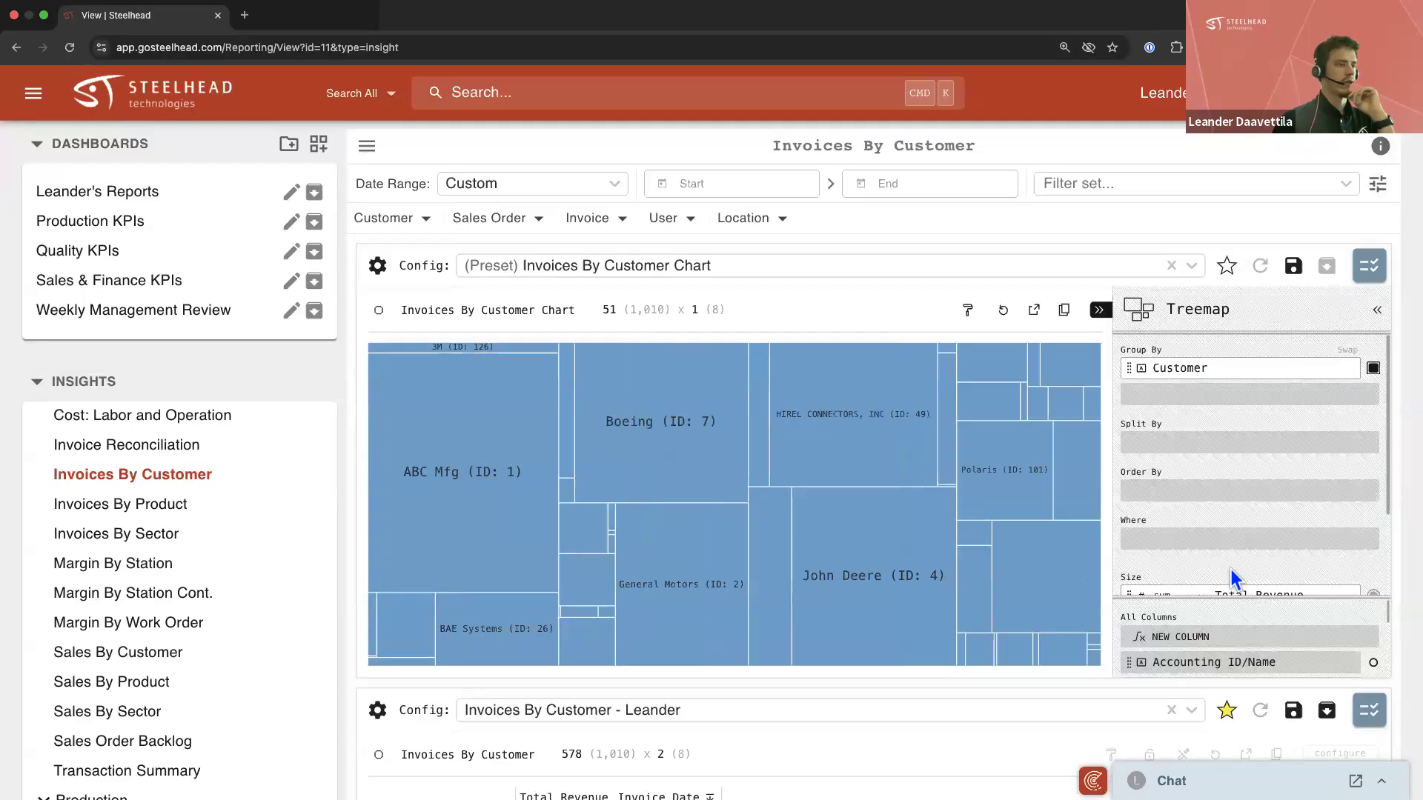
pyautogui.click(1175, 327)
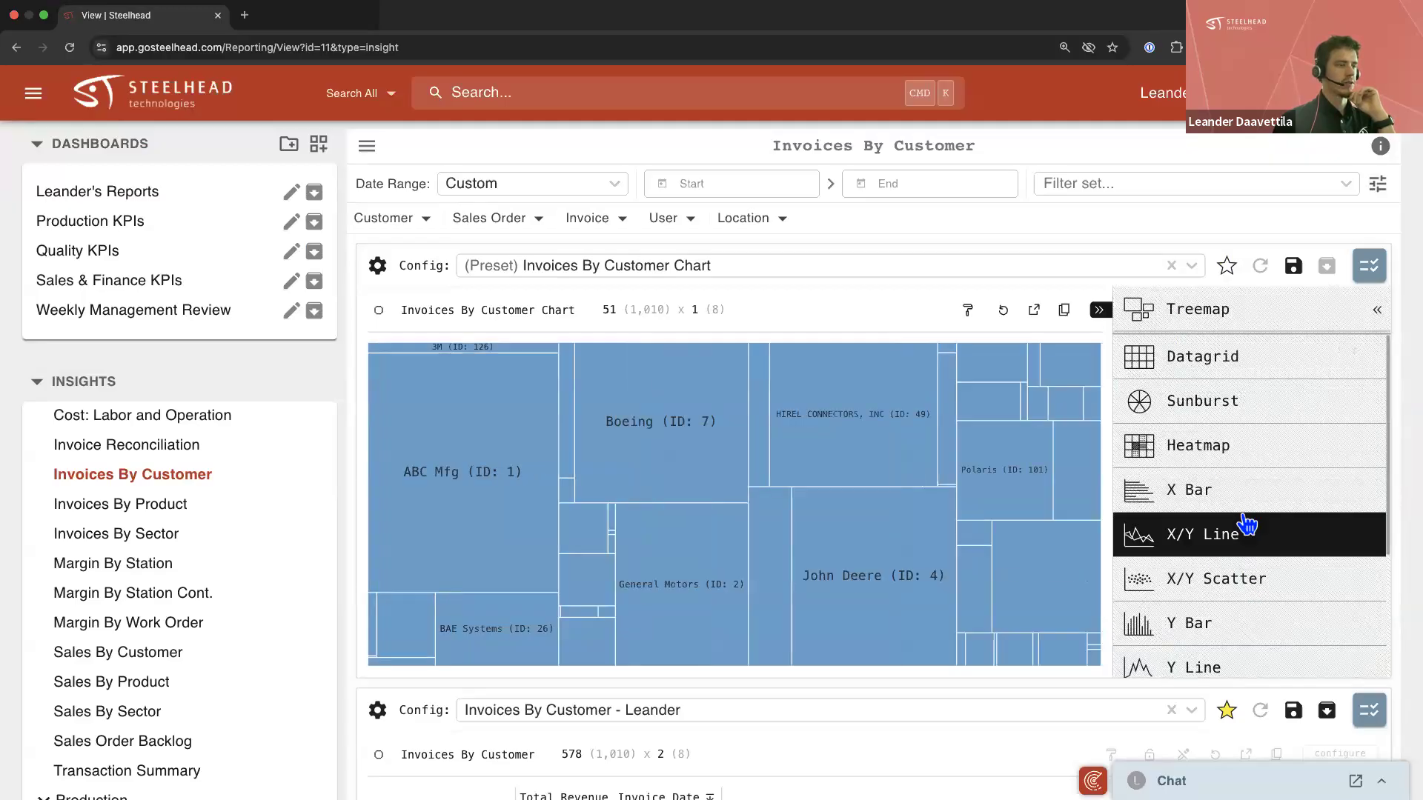
pyautogui.click(1239, 614)
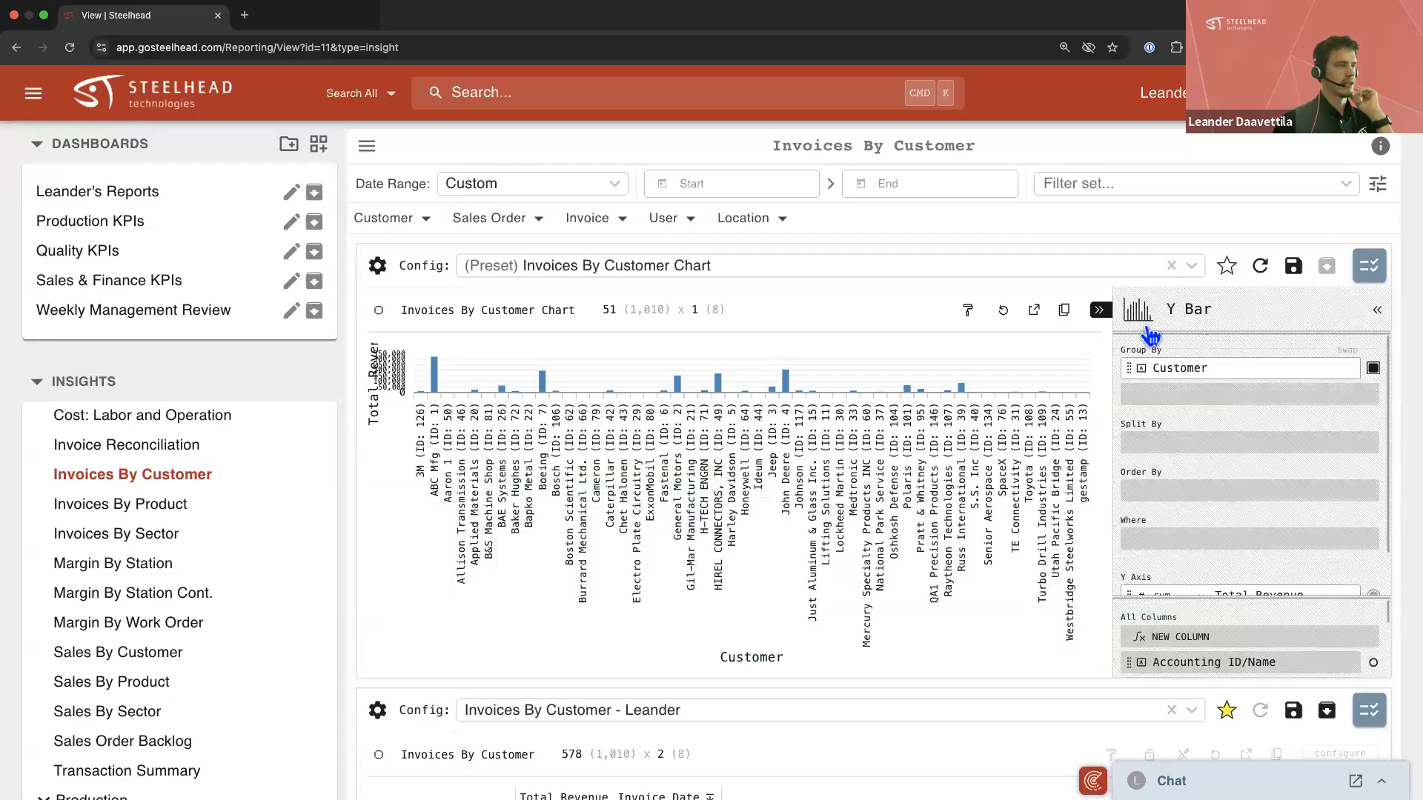
pyautogui.click(1099, 312)
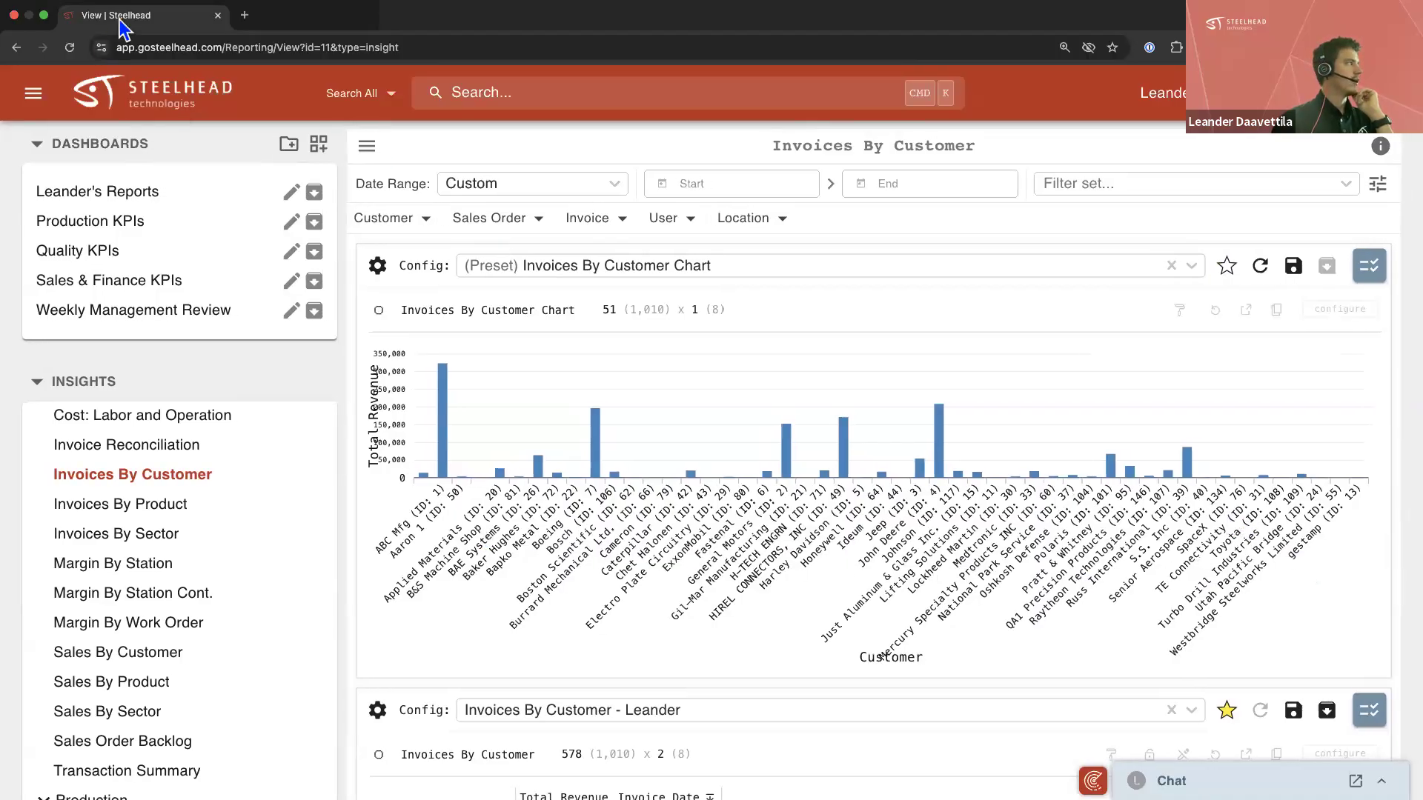
# Open the customer CUSSTE from the Customers list and check the invoices linked to it
pyautogui.click(122, 91)
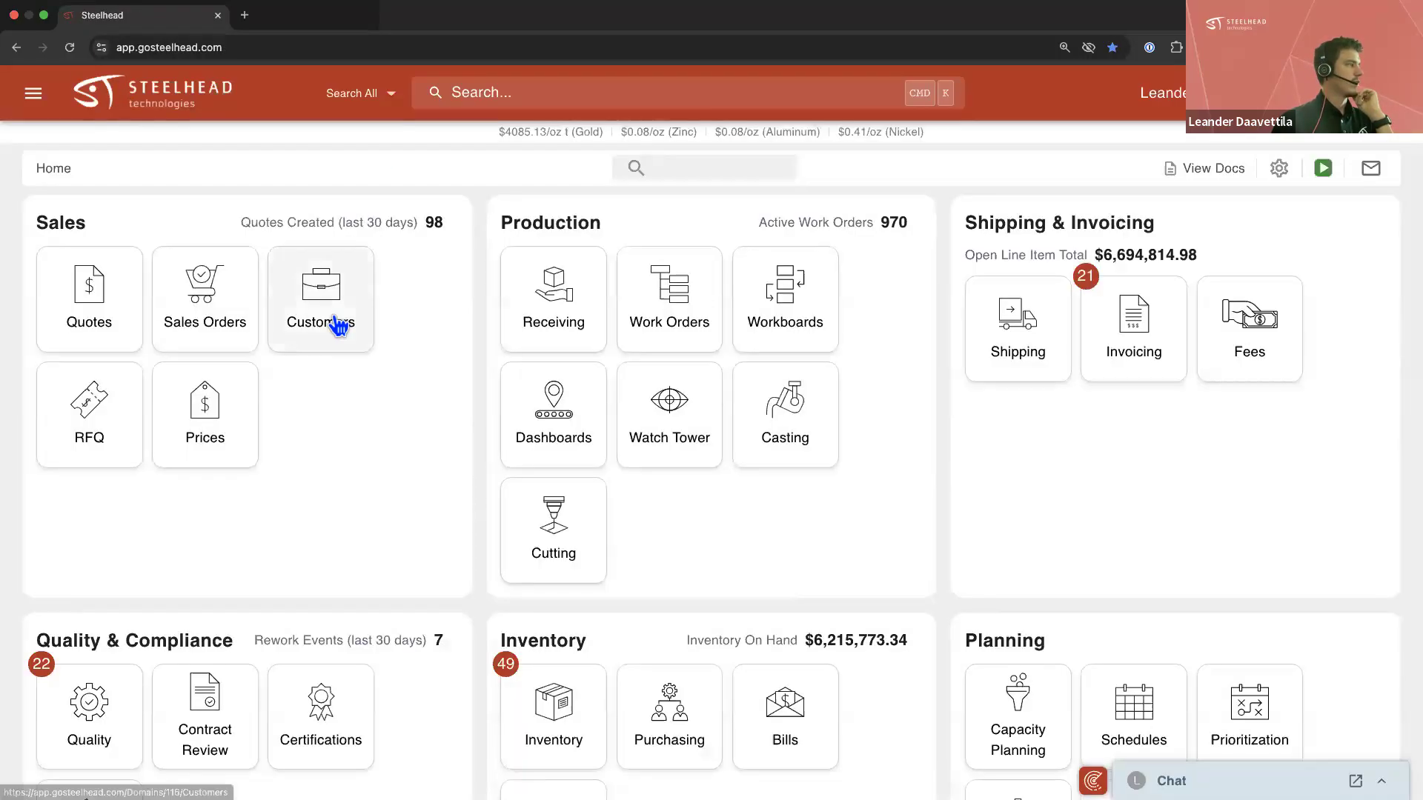
pyautogui.click(332, 323)
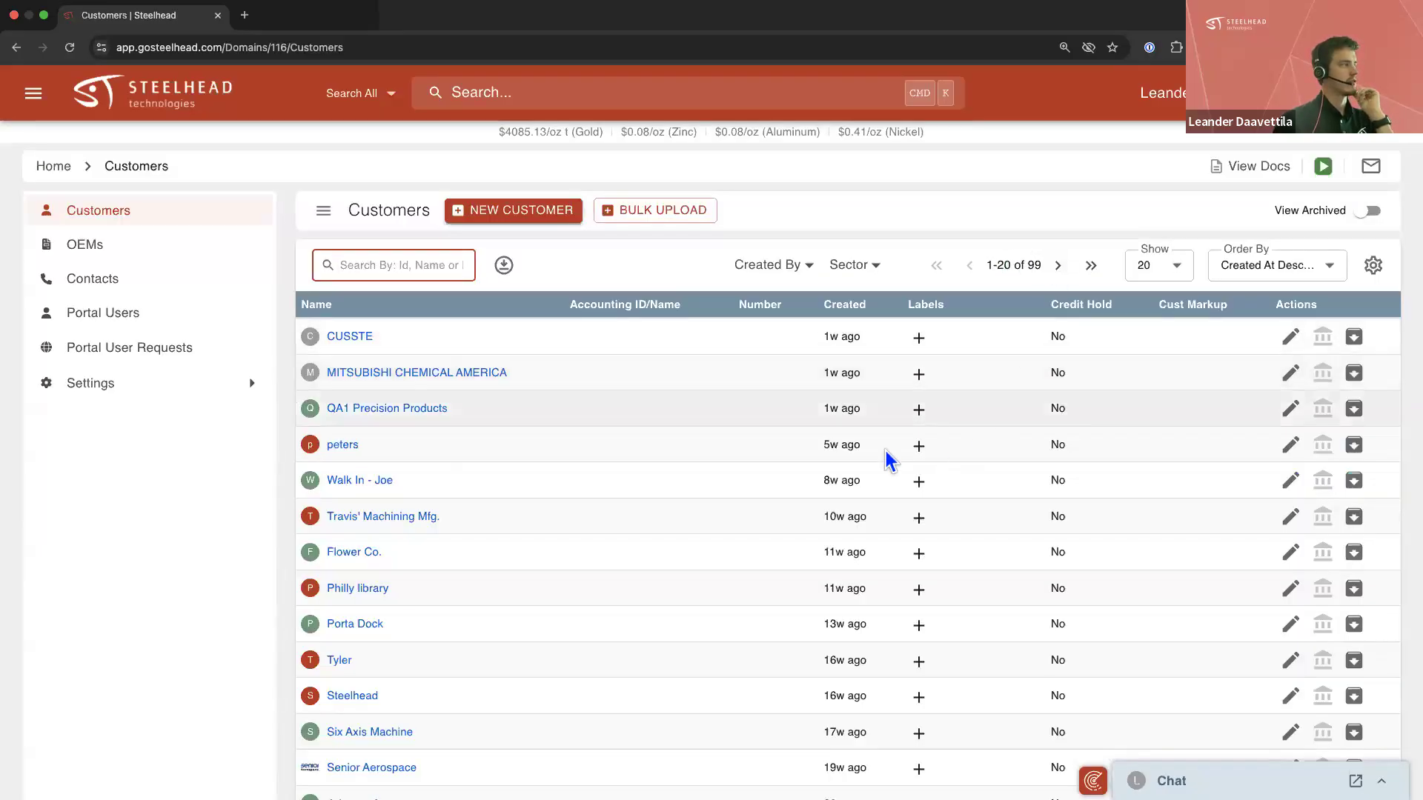
pyautogui.scroll(-2, 686, 474)
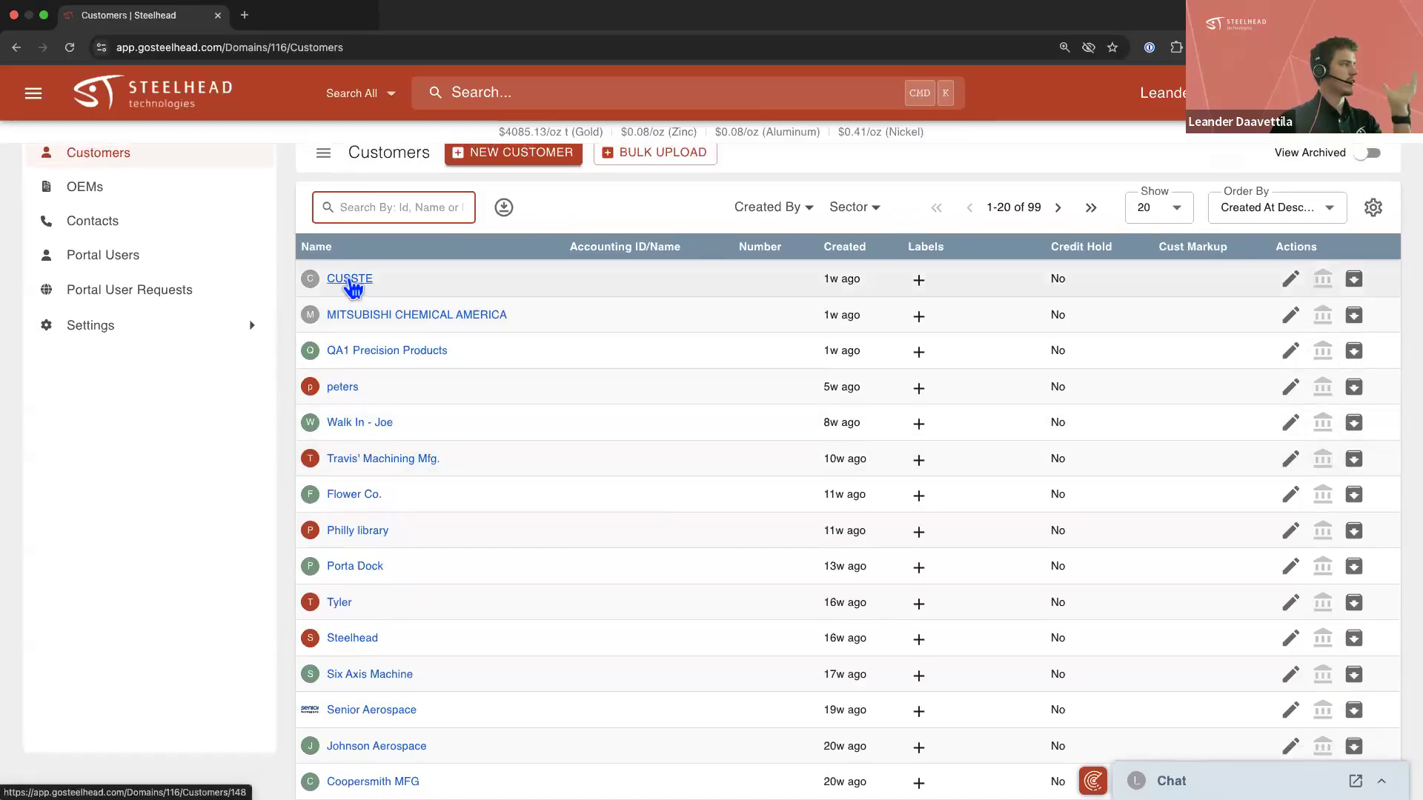
pyautogui.click(350, 280)
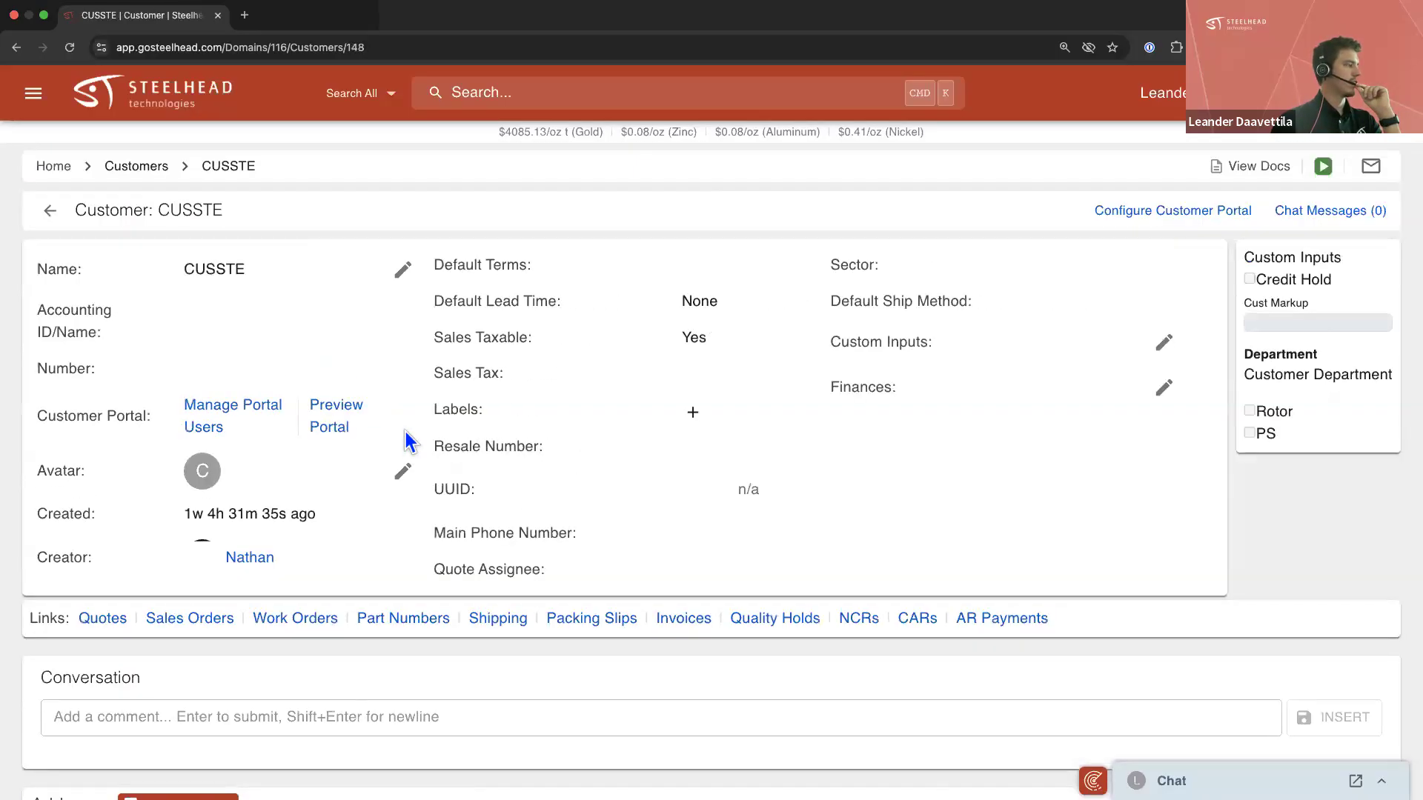
pyautogui.click(693, 628)
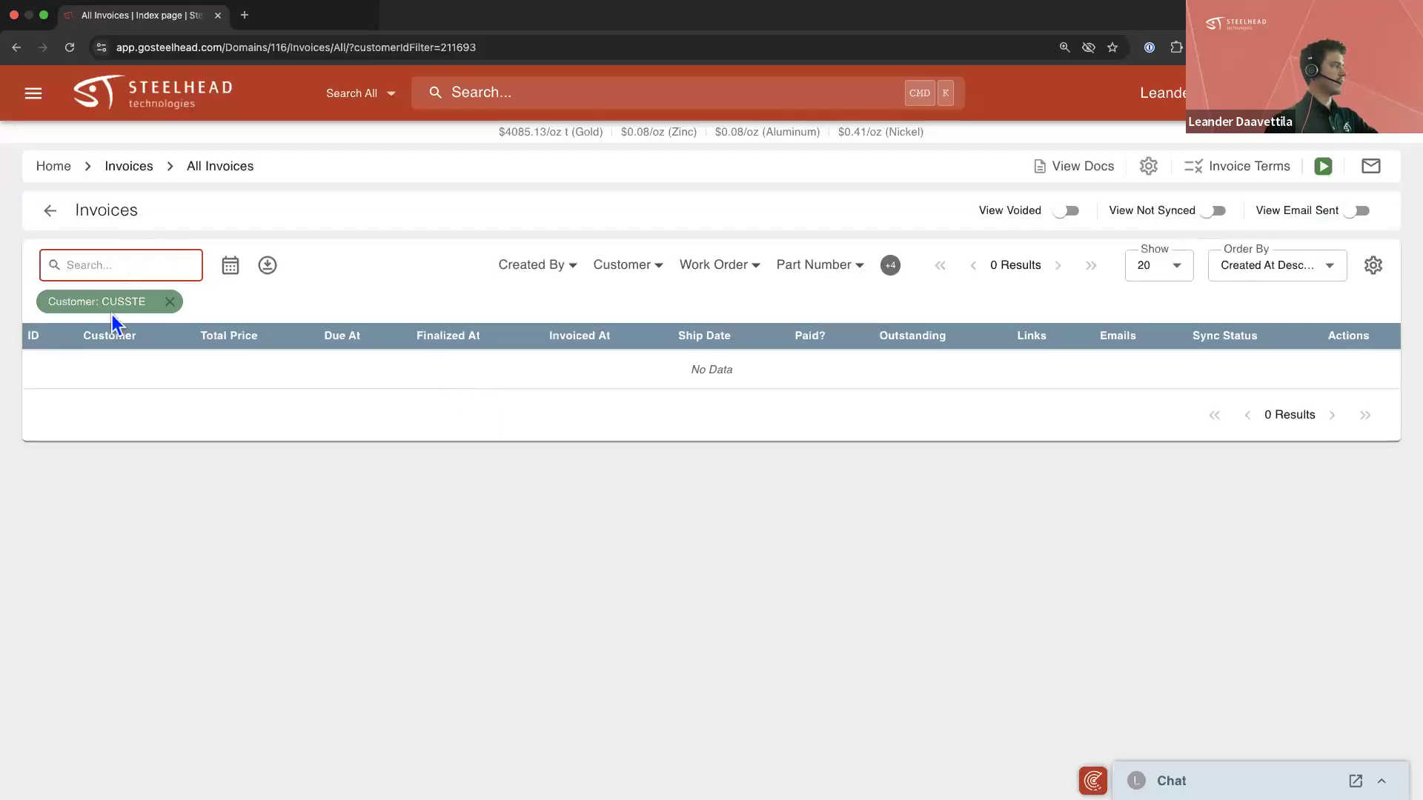
pyautogui.moveTo(106, 302); pyautogui.dragTo(141, 301)
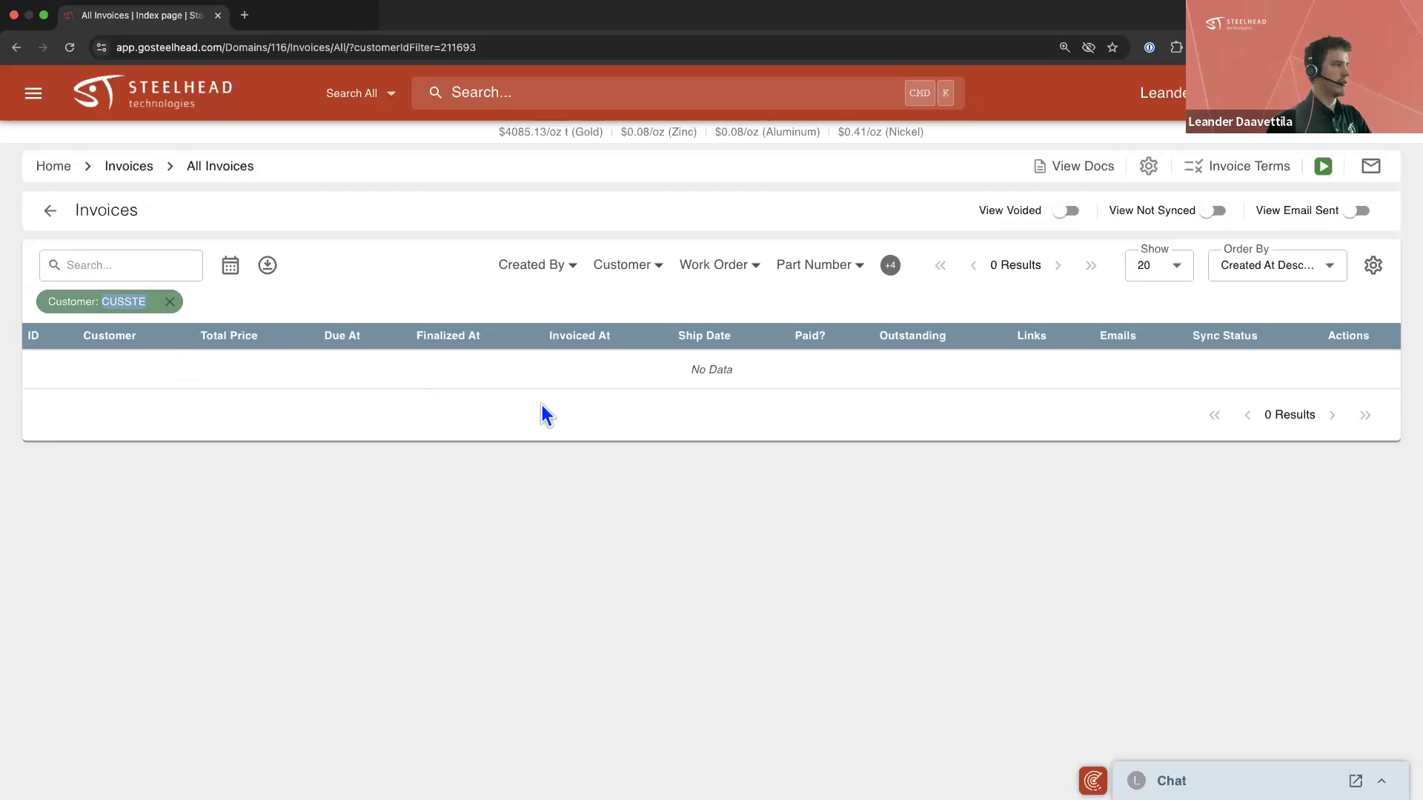
# Return to the Invoices By Customer report and set its chart type to Y Bar
pyautogui.click(16, 47)
pyautogui.click(17, 48)
pyautogui.click(16, 48)
pyautogui.click(17, 48)
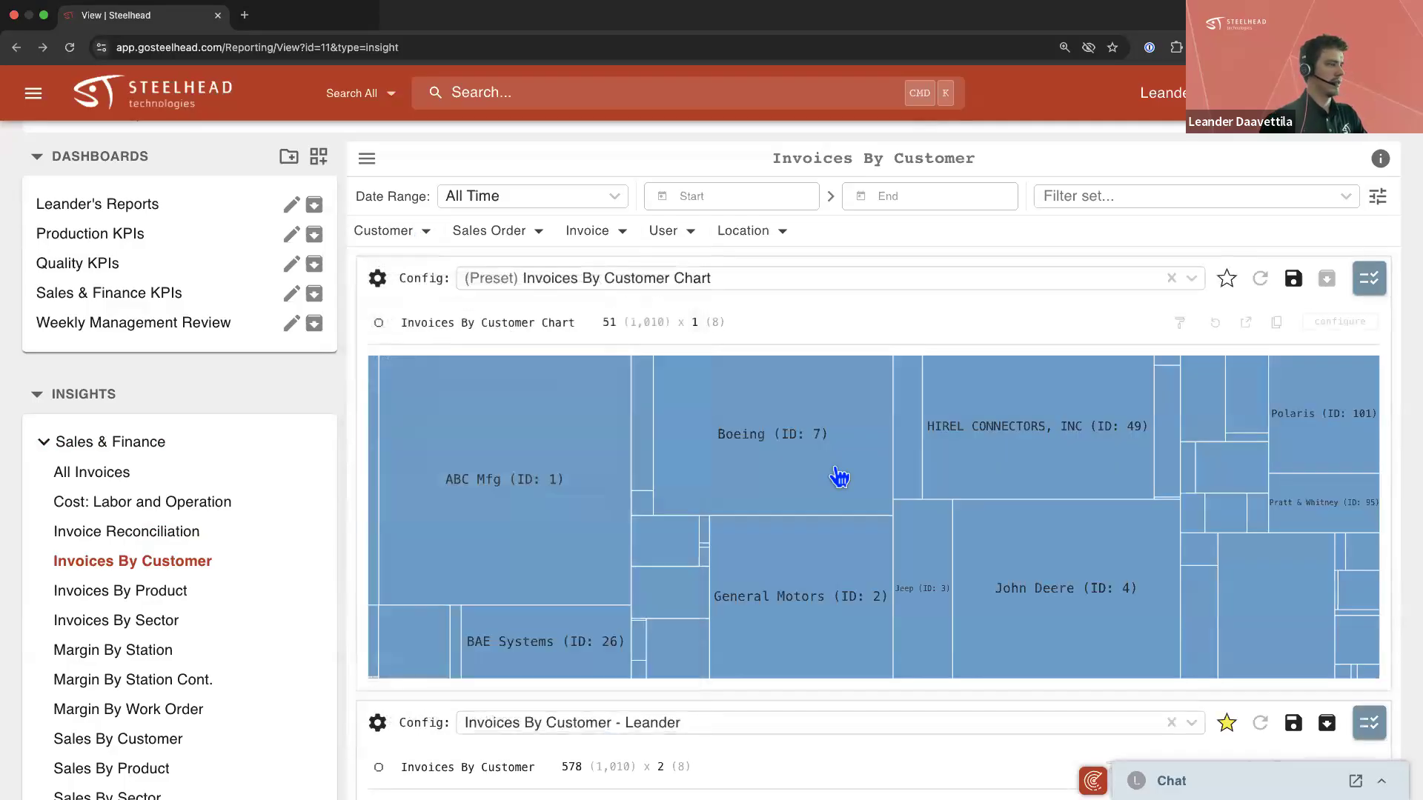
pyautogui.click(1334, 323)
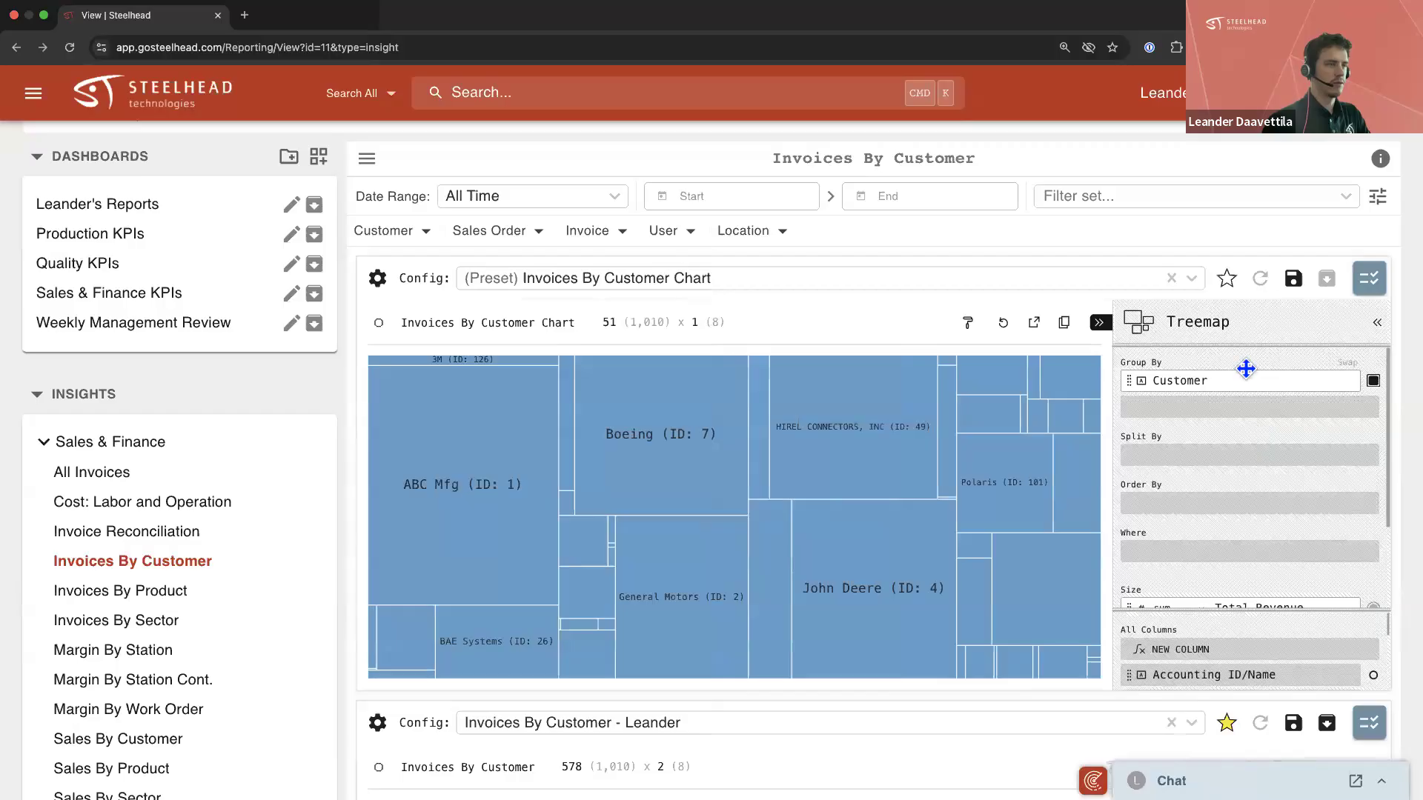
pyautogui.click(1186, 322)
pyautogui.click(1242, 730)
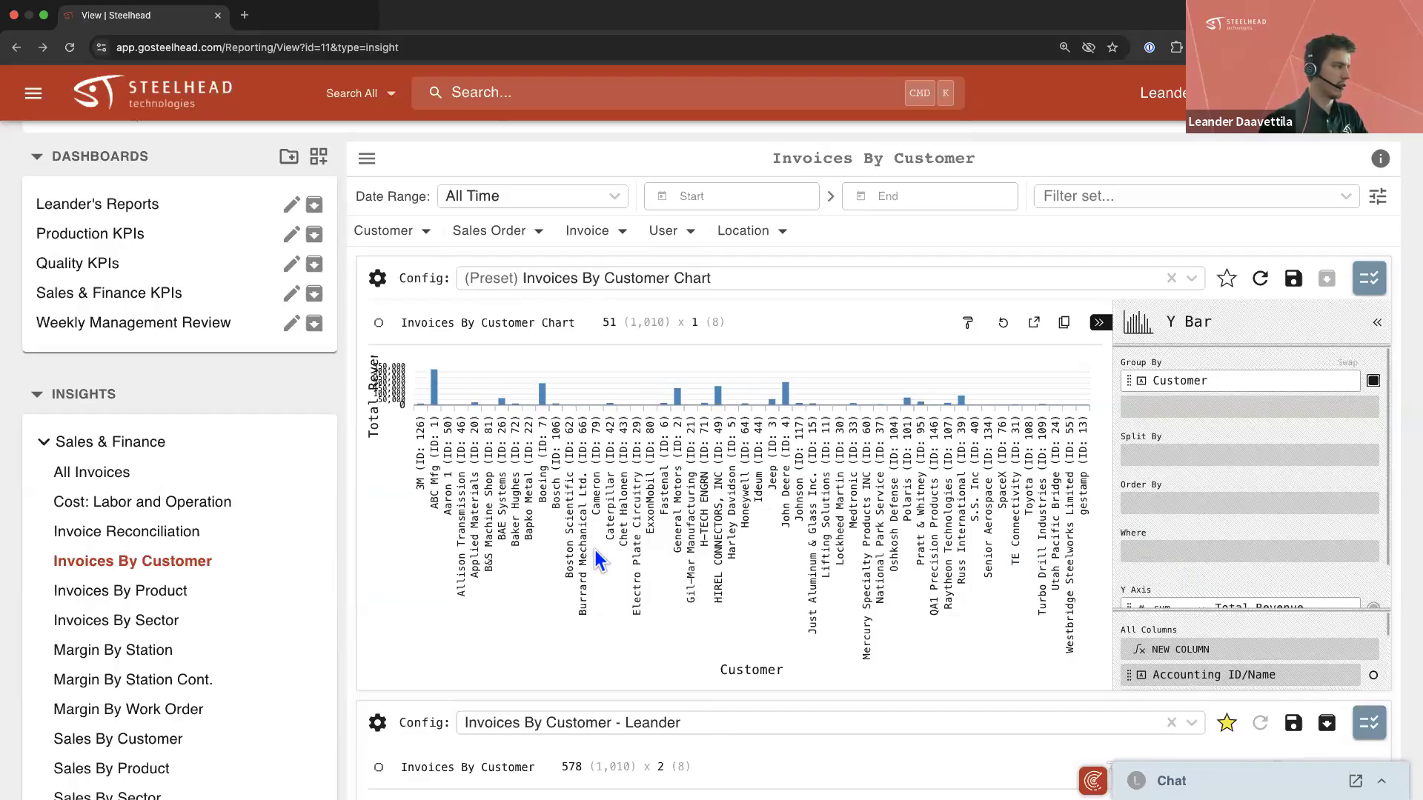
# Filter the bar chart to records where Customer equals CUSSTE, remove that filter again and close the configuration
pyautogui.moveTo(1274, 612); pyautogui.dragTo(1291, 513)
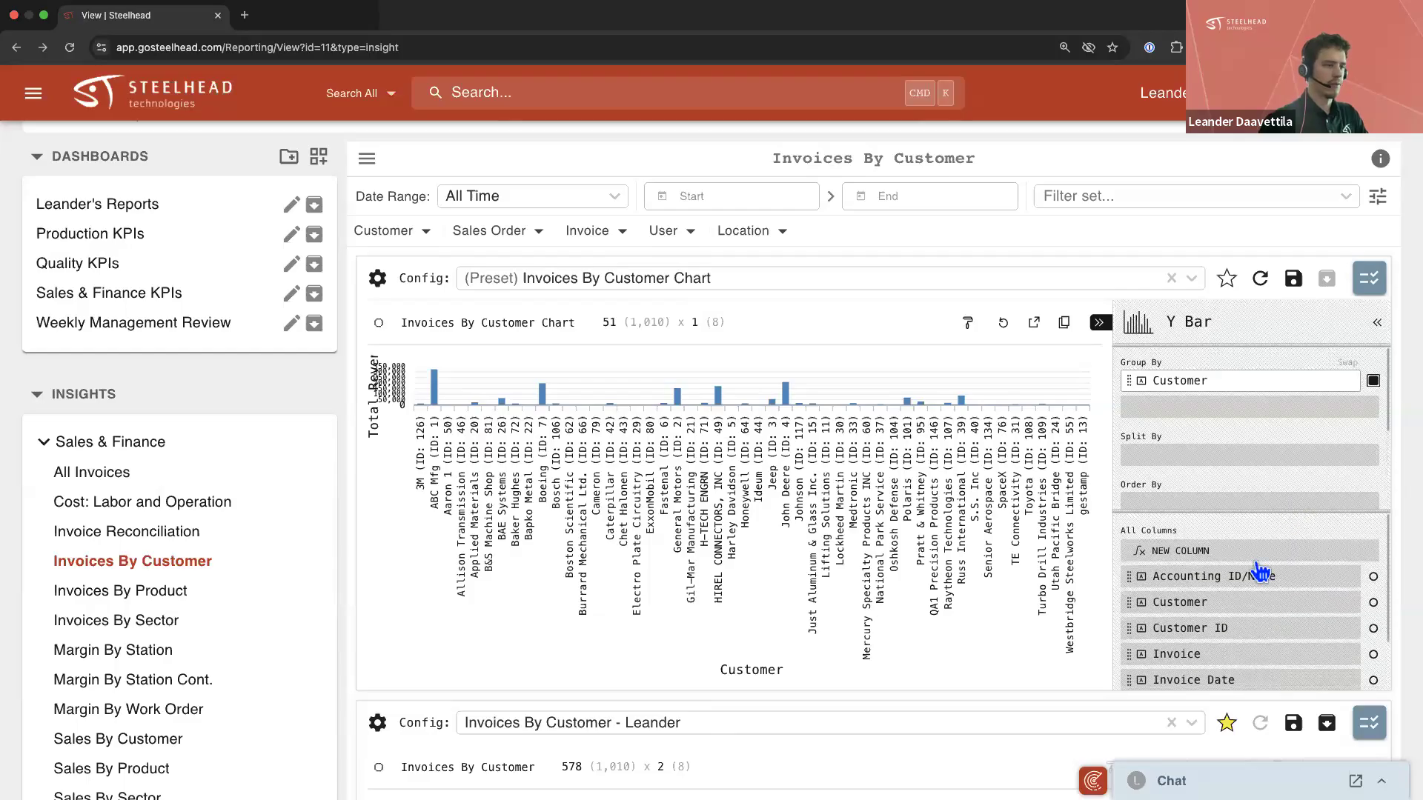
pyautogui.moveTo(1217, 606); pyautogui.dragTo(1236, 407)
pyautogui.click(1279, 403)
pyautogui.write('CUSSTE')
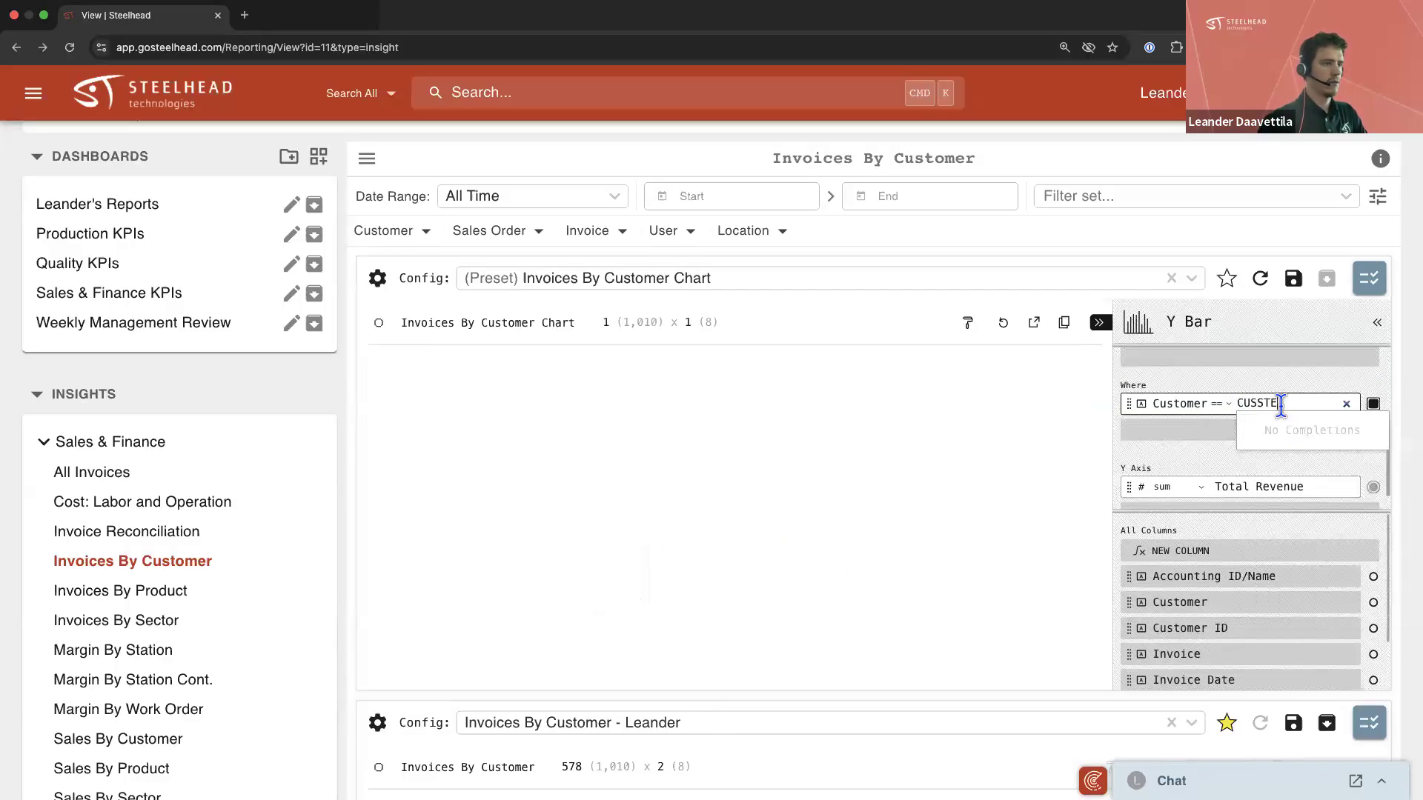
pyautogui.click(1305, 380)
pyautogui.click(1298, 402)
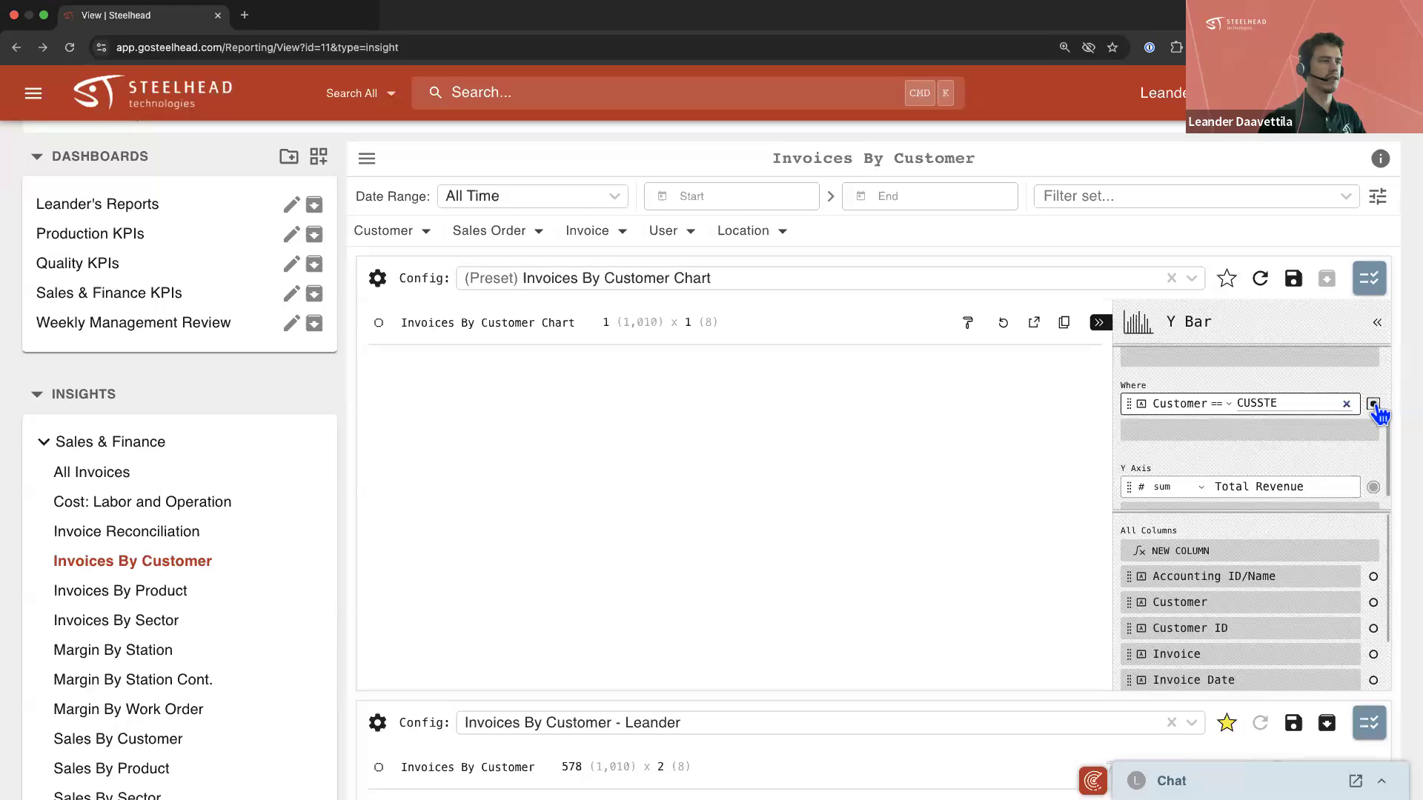
pyautogui.click(1374, 404)
pyautogui.click(1102, 324)
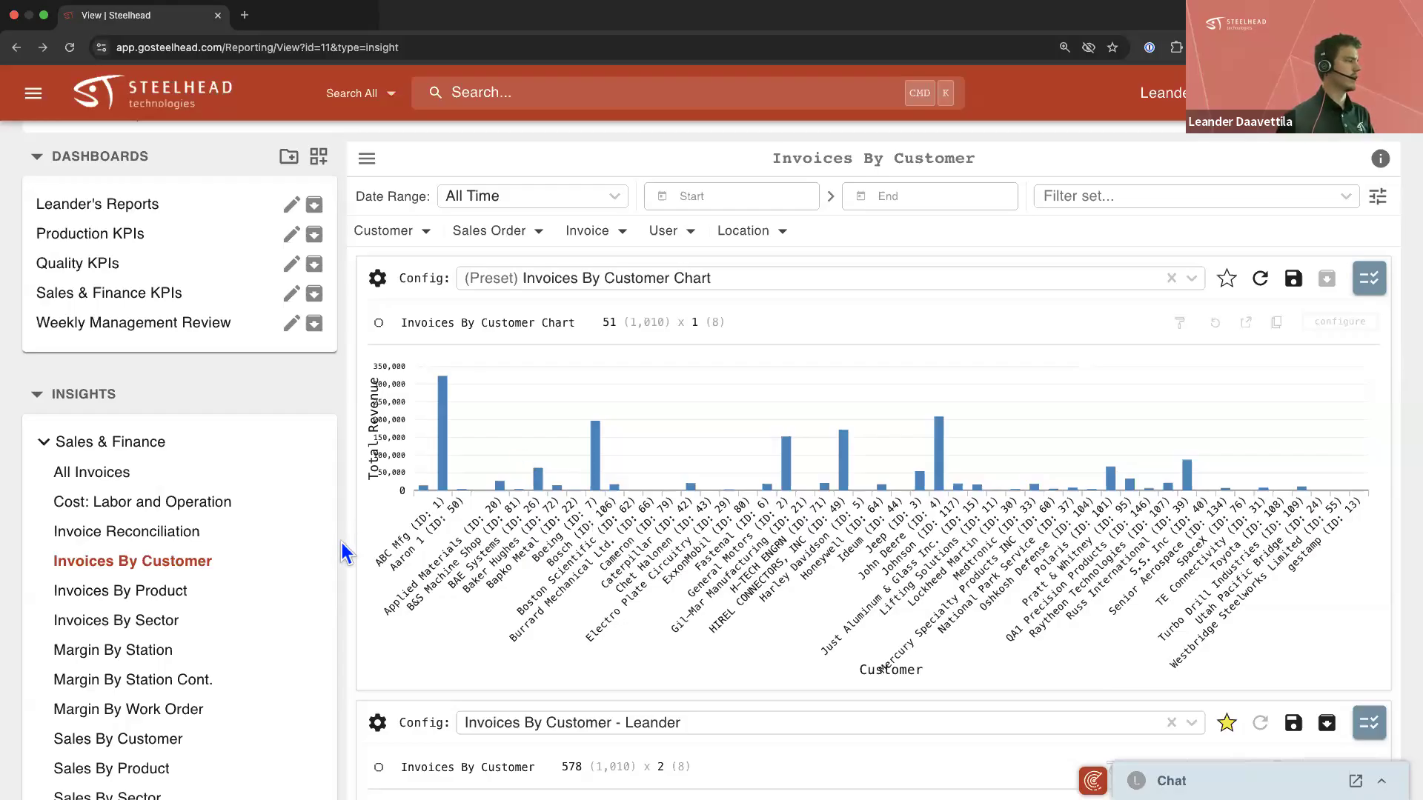
pyautogui.scroll(-3, 341, 542)
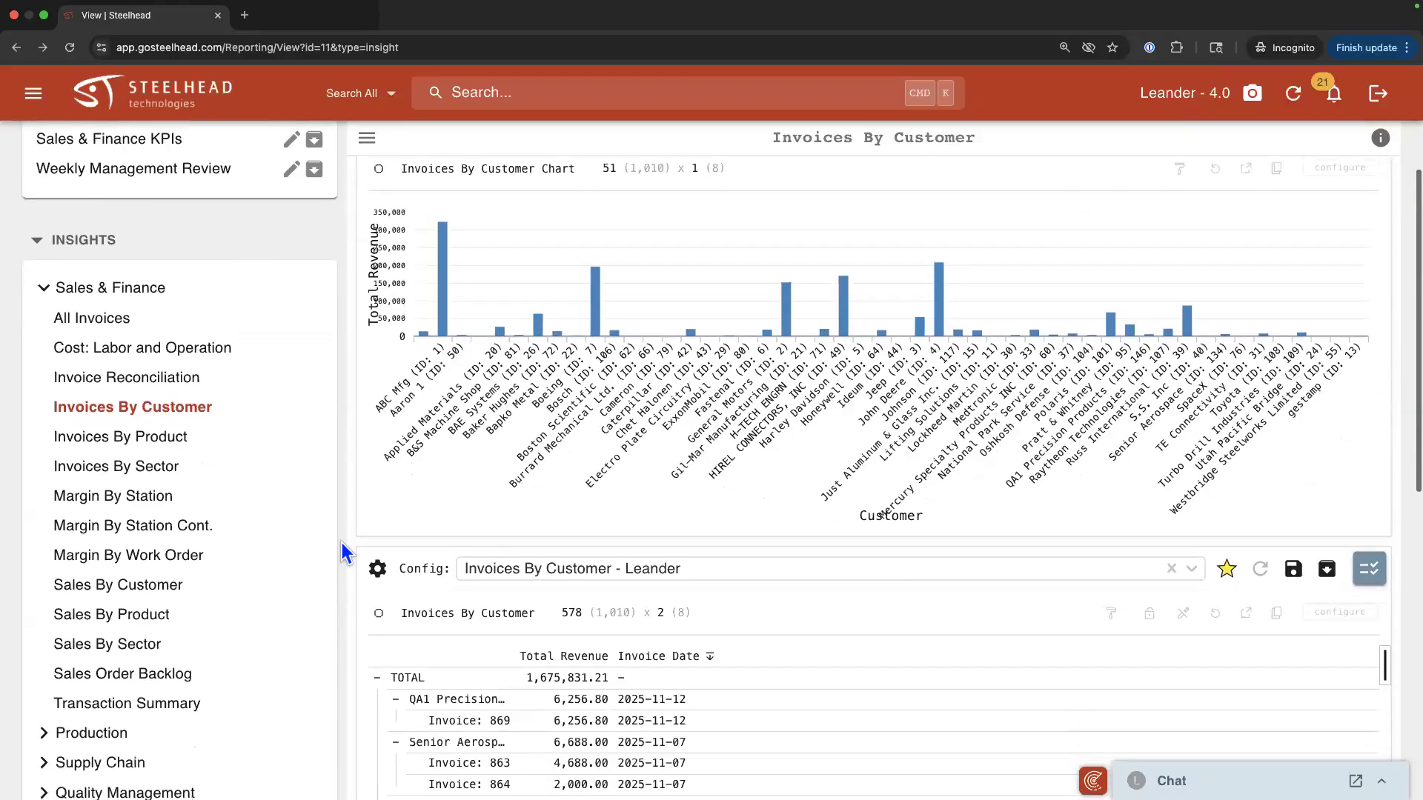
pyautogui.scroll(-1, 341, 543)
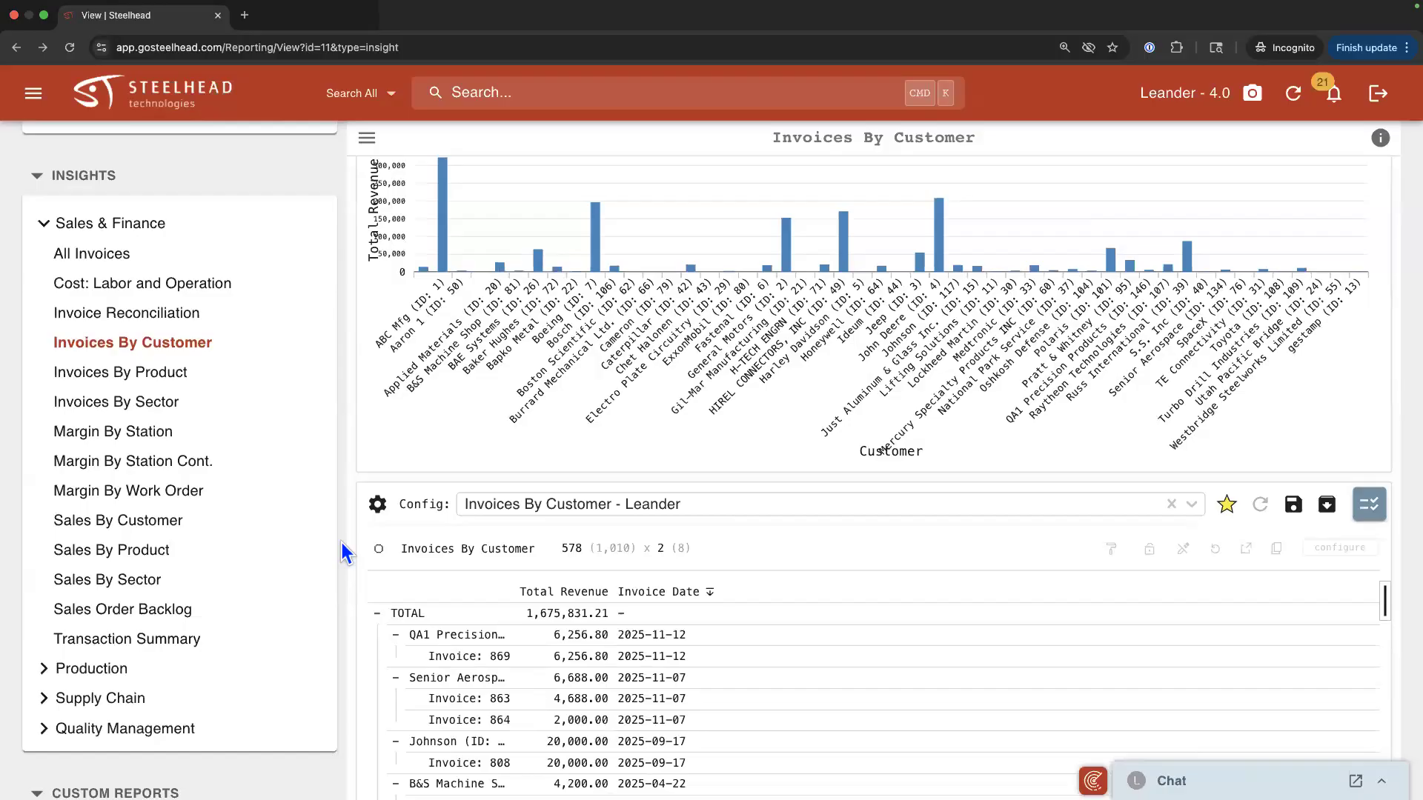
pyautogui.scroll(4, 349, 516)
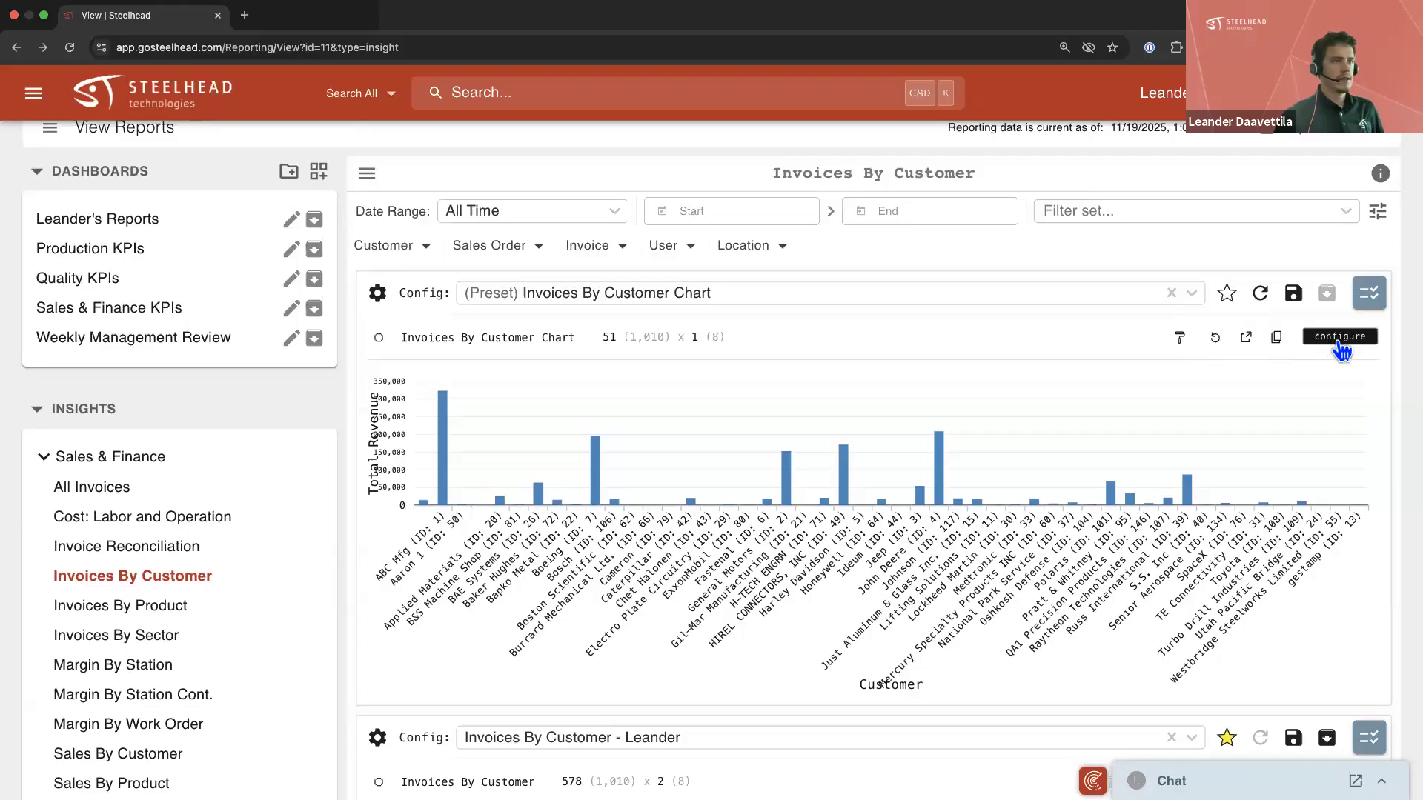
# Preview the Invoices By Customer Chart as a Sunburst and set its chart type back to Y Bar
pyautogui.click(1343, 351)
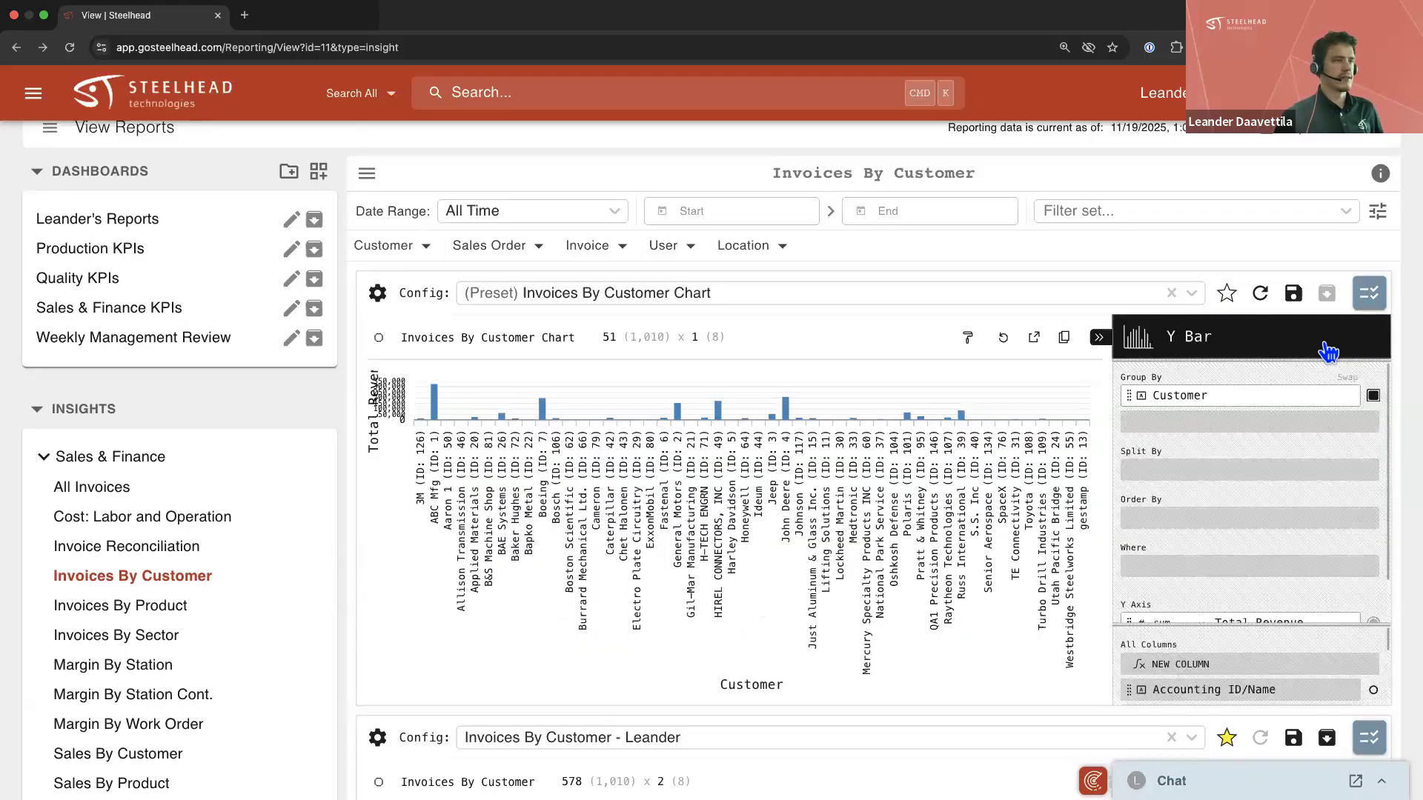
pyautogui.click(1216, 348)
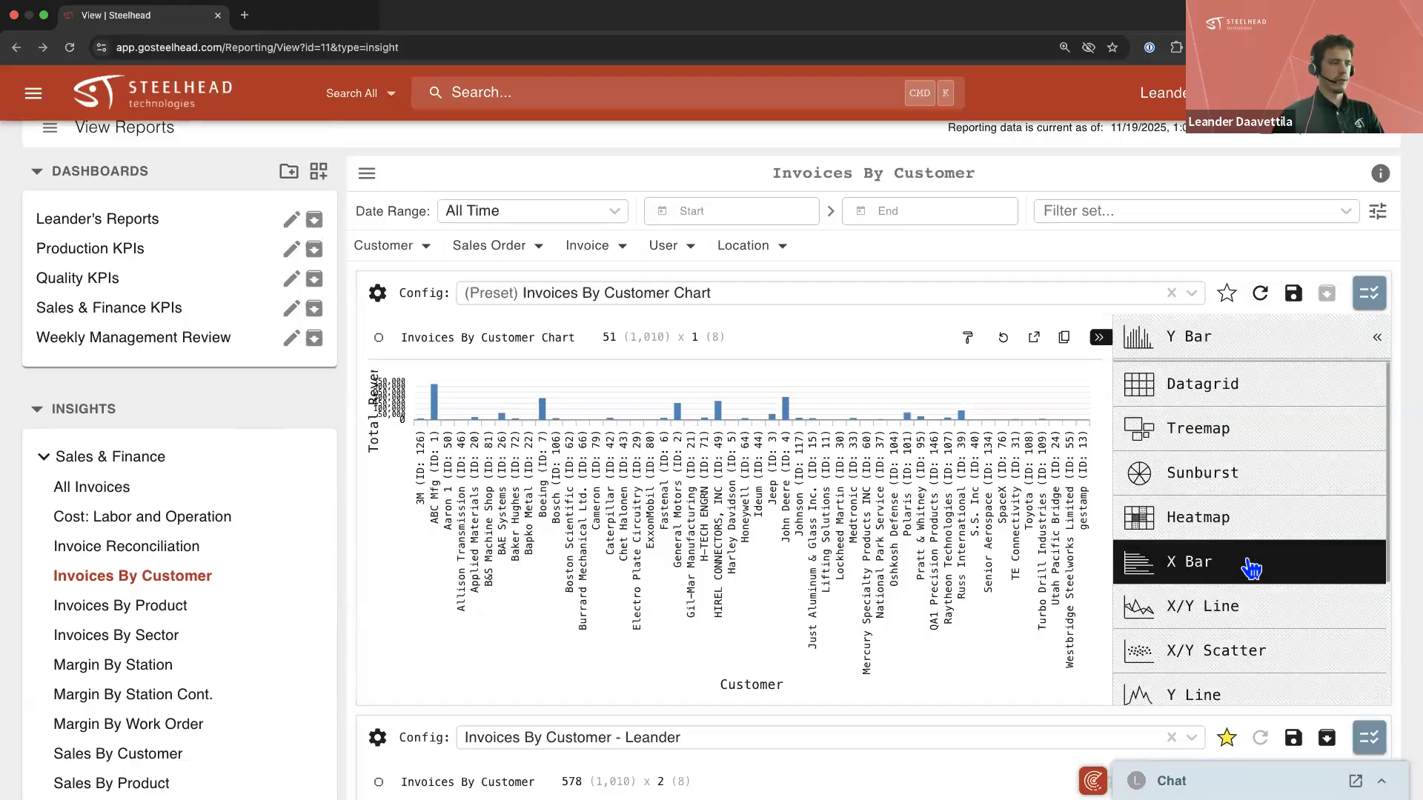
pyautogui.click(1242, 473)
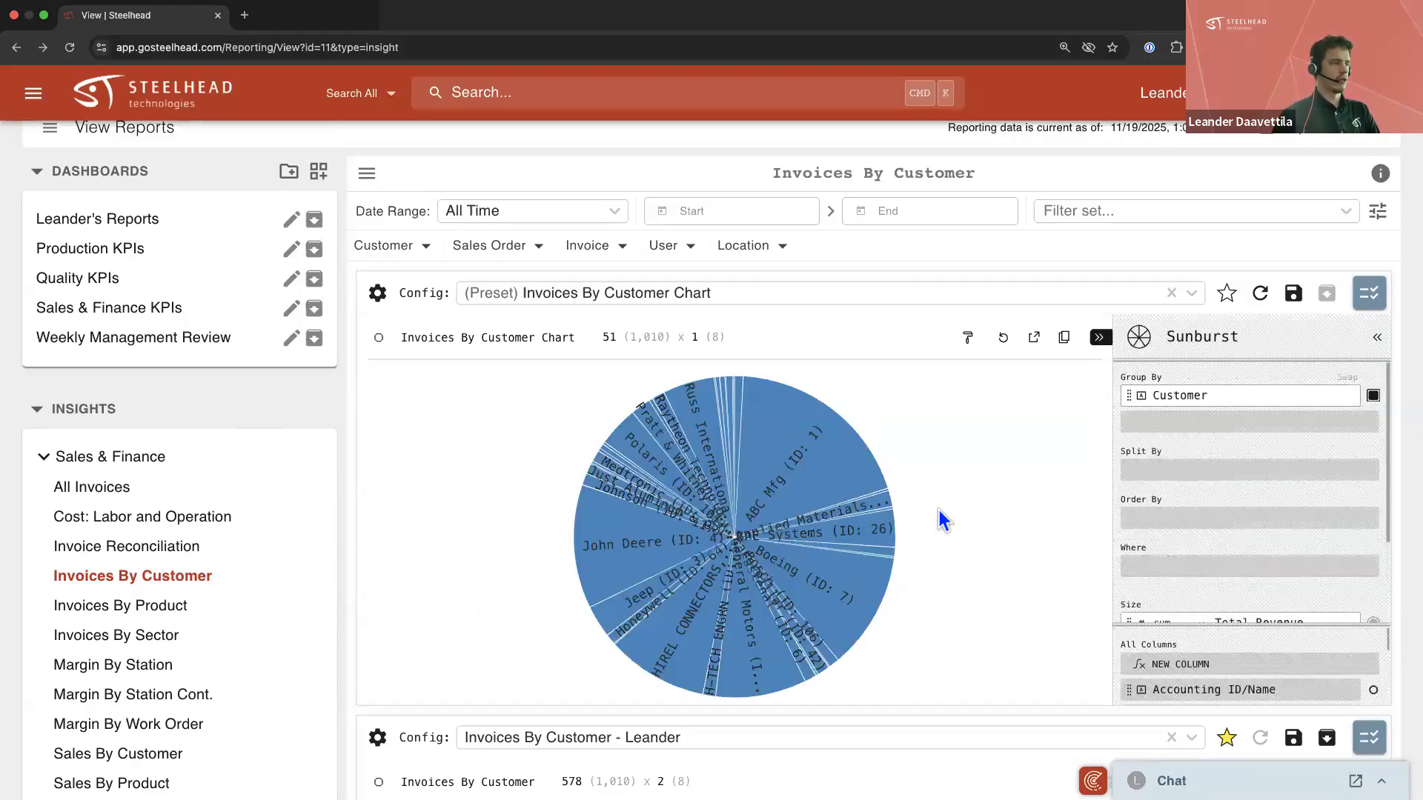
pyautogui.click(1212, 349)
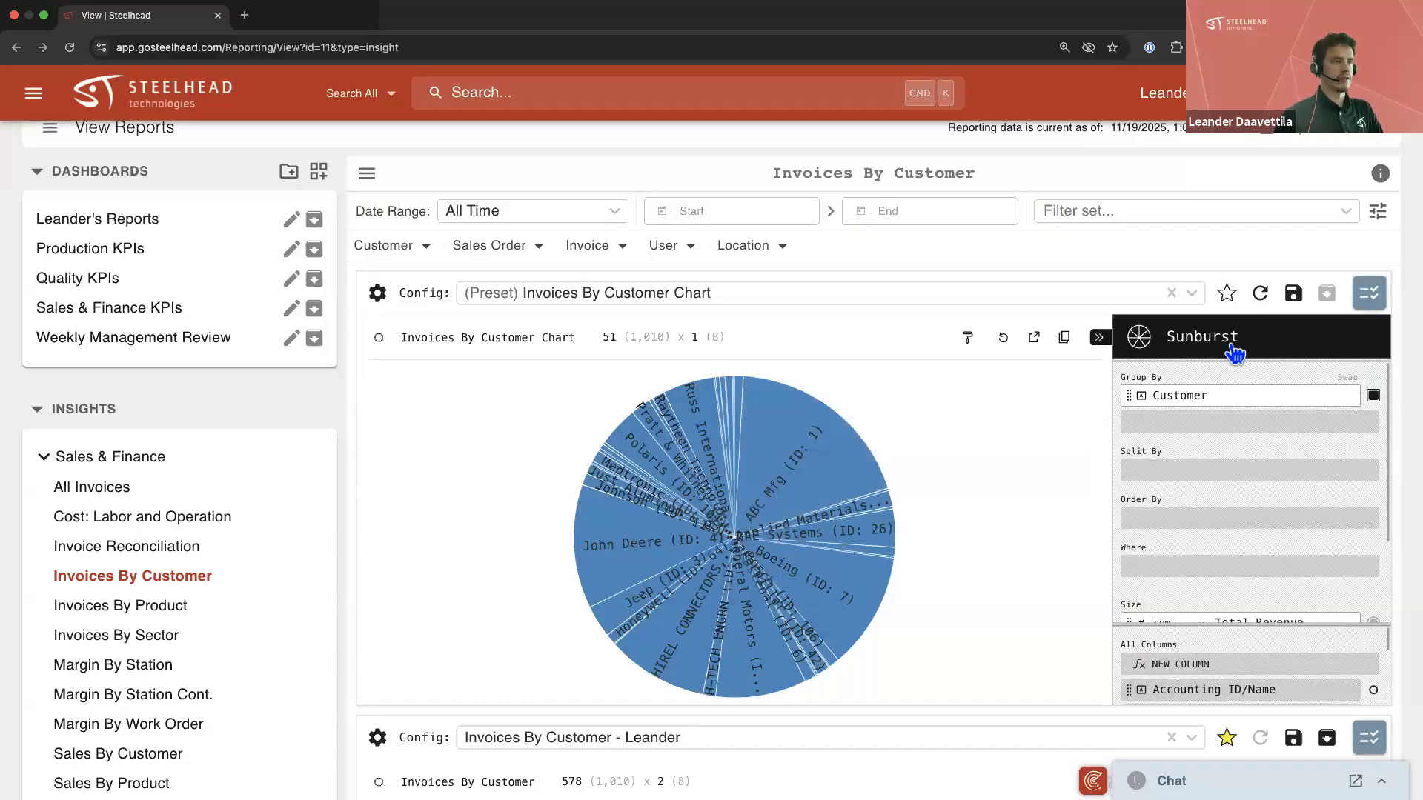
pyautogui.scroll(-2, 1260, 591)
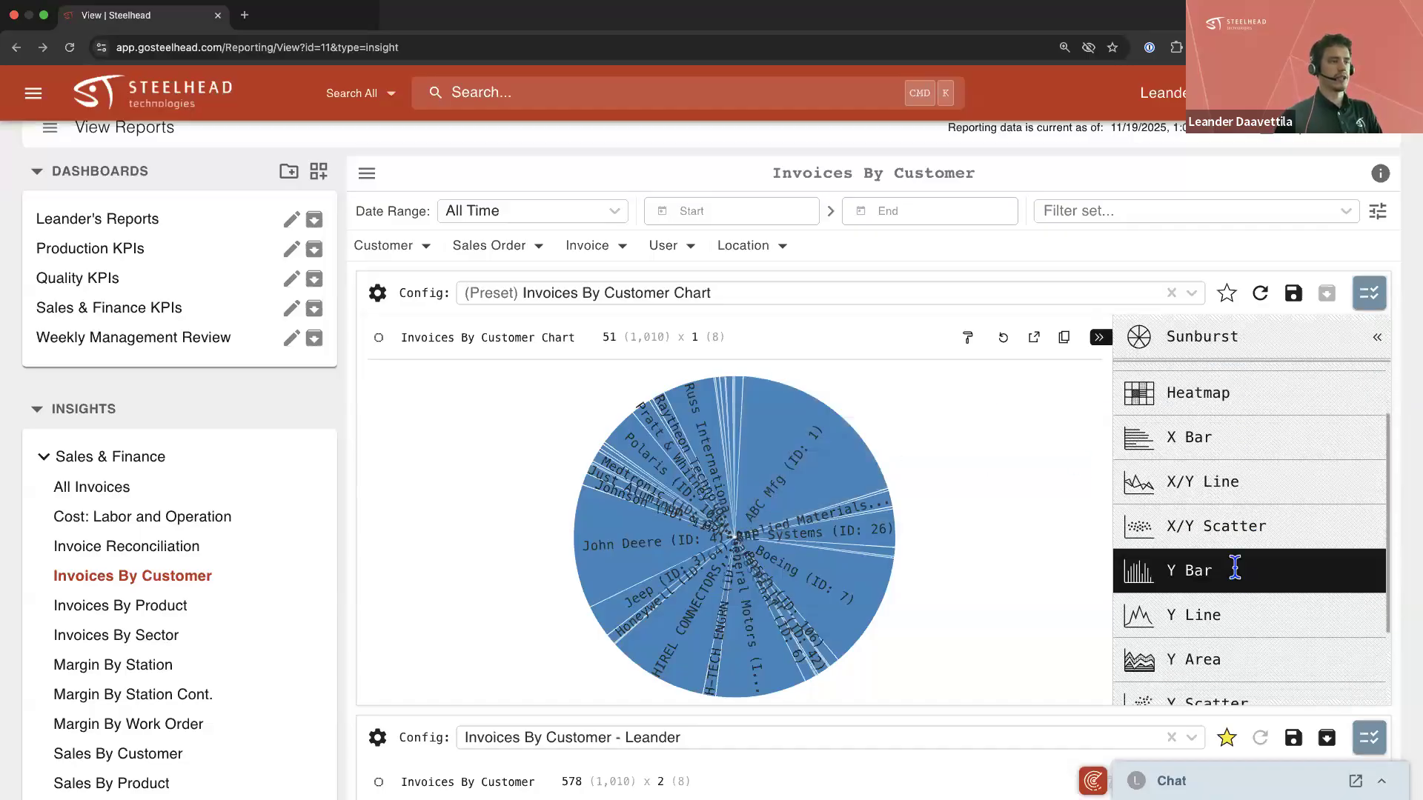
pyautogui.click(1242, 573)
# Preview the Invoices By Customer Chart as a Y Line, return it to Y Bar and close the configuration
pyautogui.click(1210, 352)
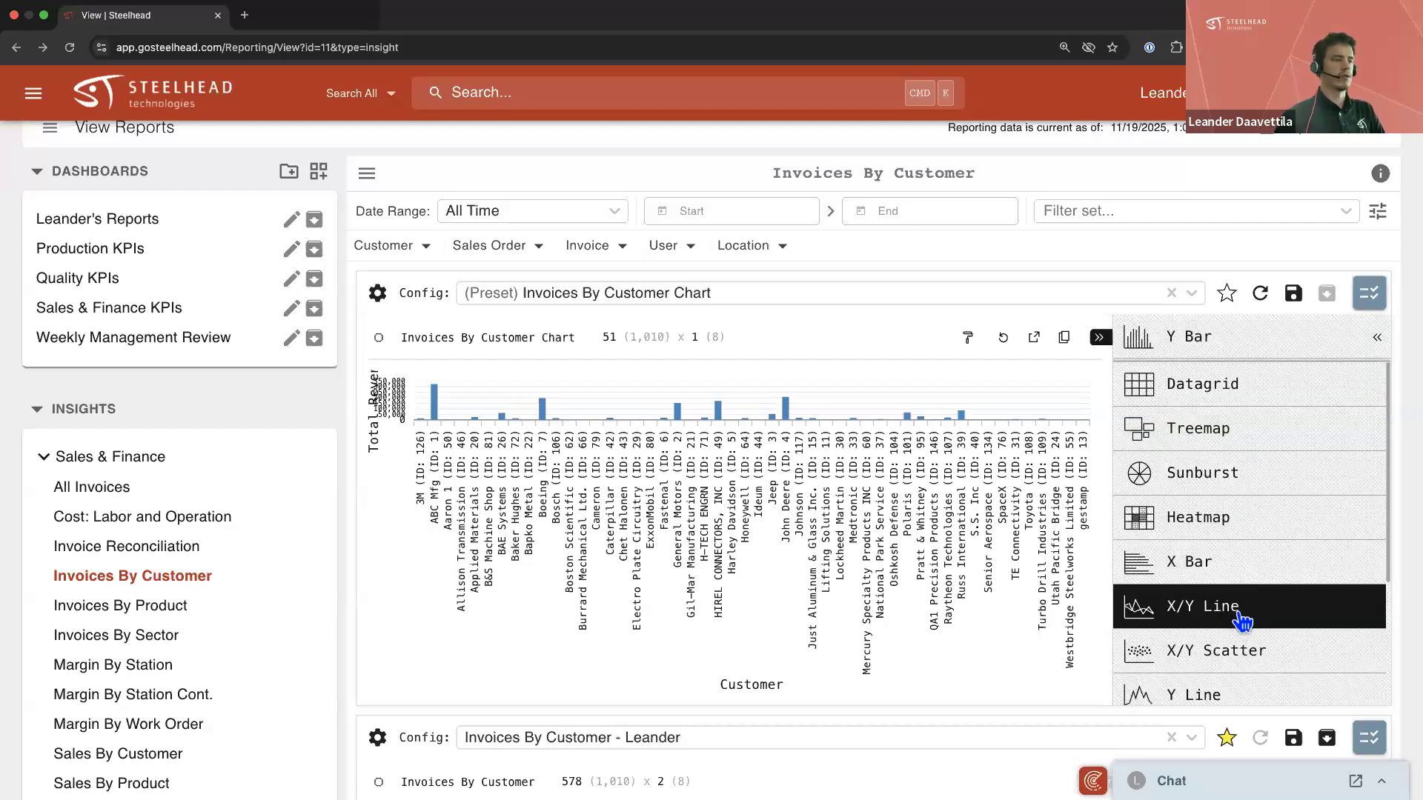
pyautogui.click(1251, 689)
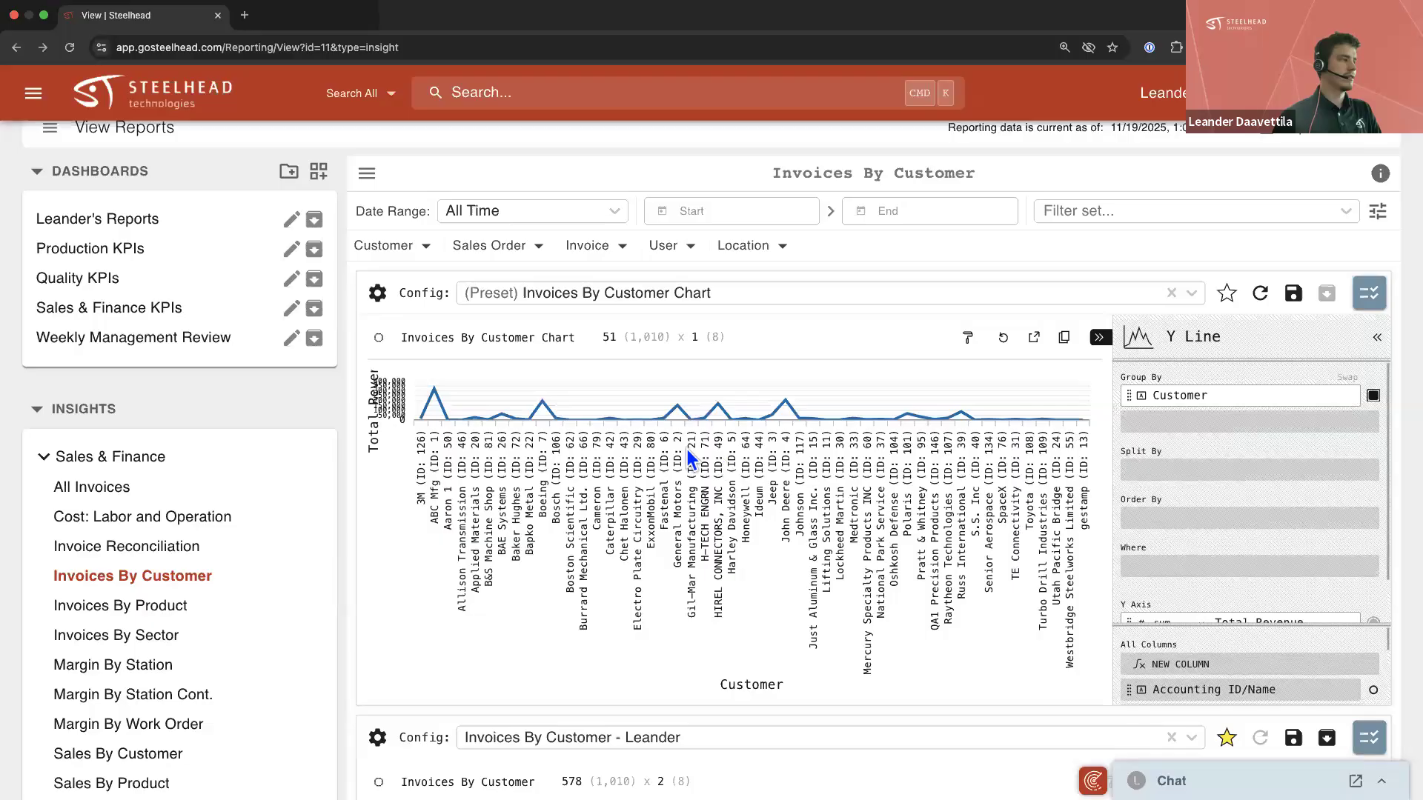
pyautogui.click(1261, 349)
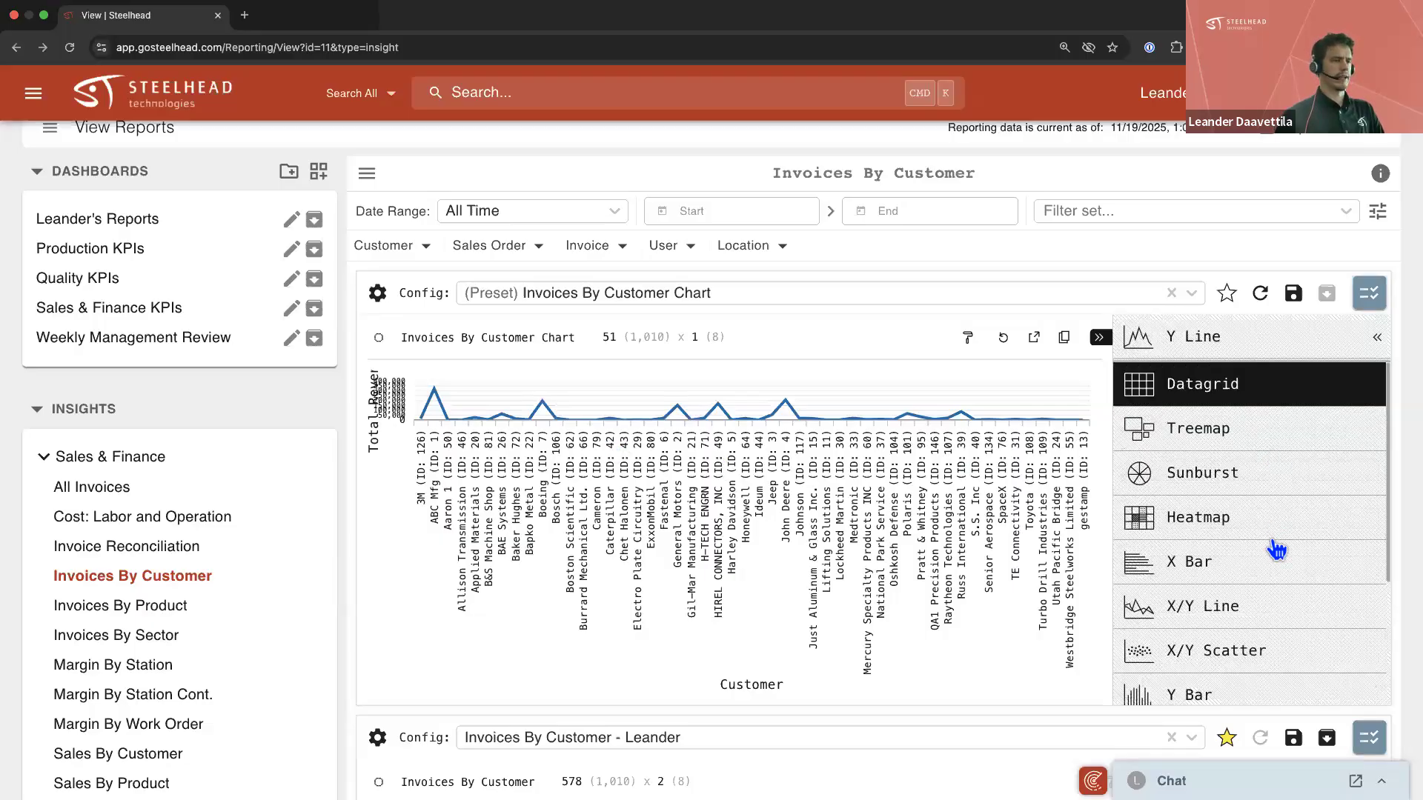
pyautogui.click(1259, 691)
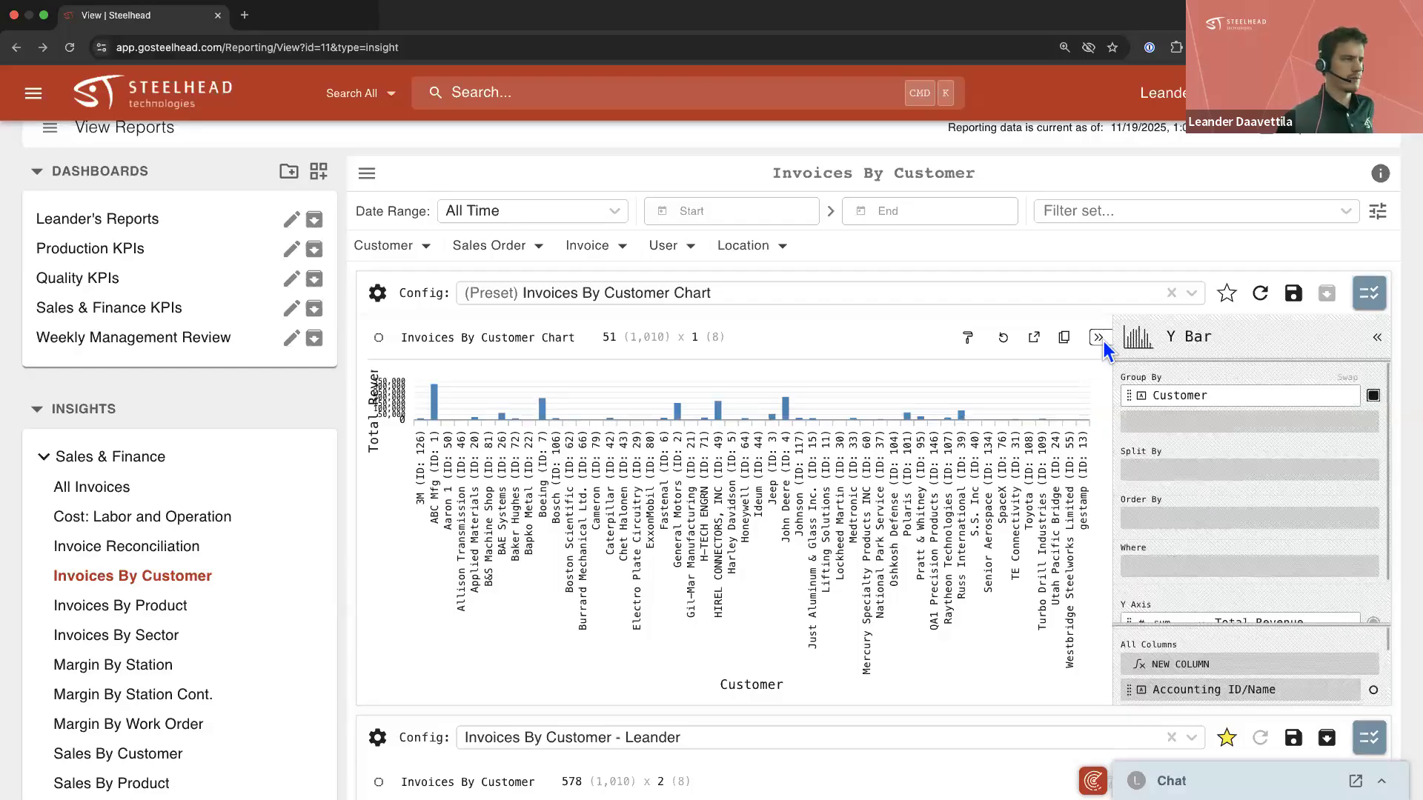
pyautogui.click(1098, 337)
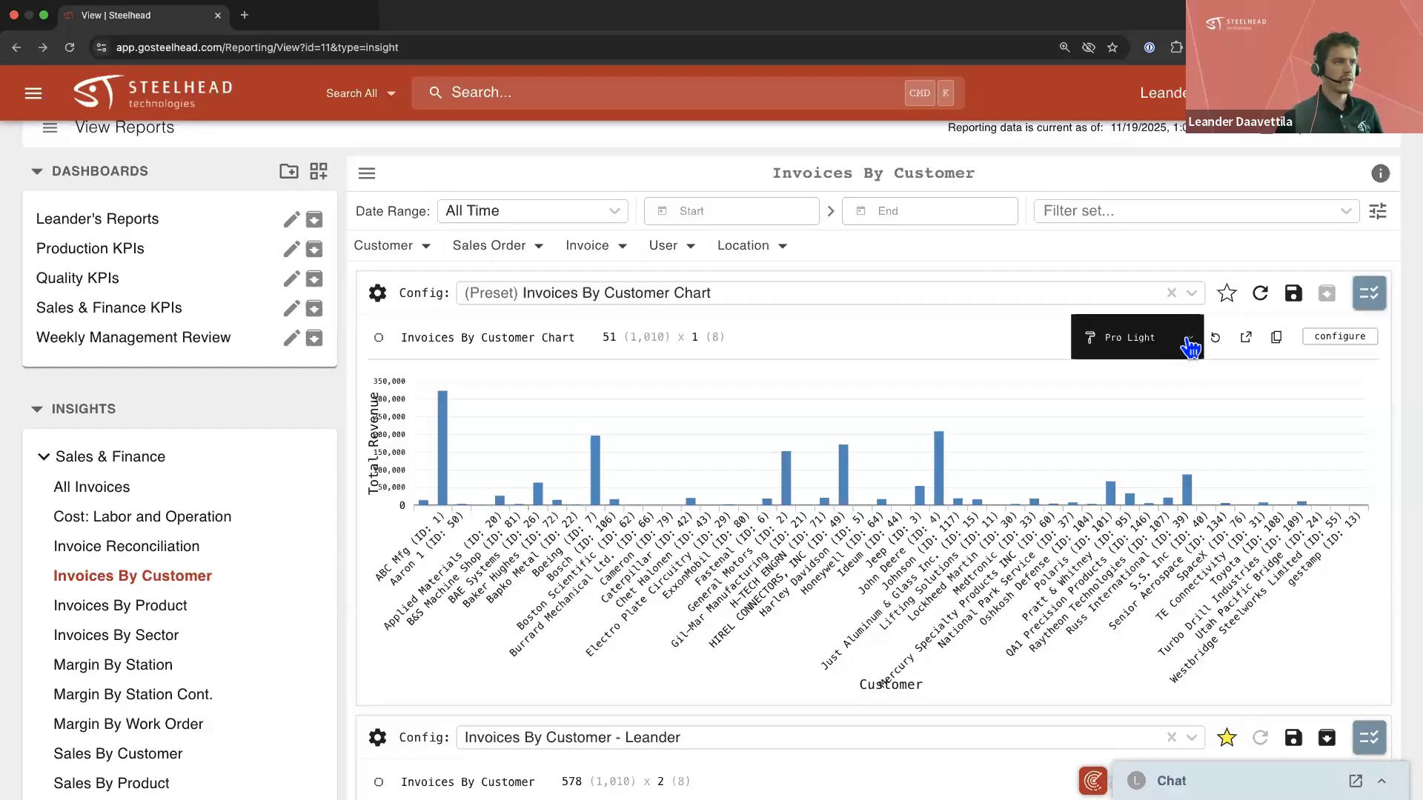
# Try the Vaporwave theme on the Invoices By Customer Chart and restore the Pro Light theme
pyautogui.click(1190, 346)
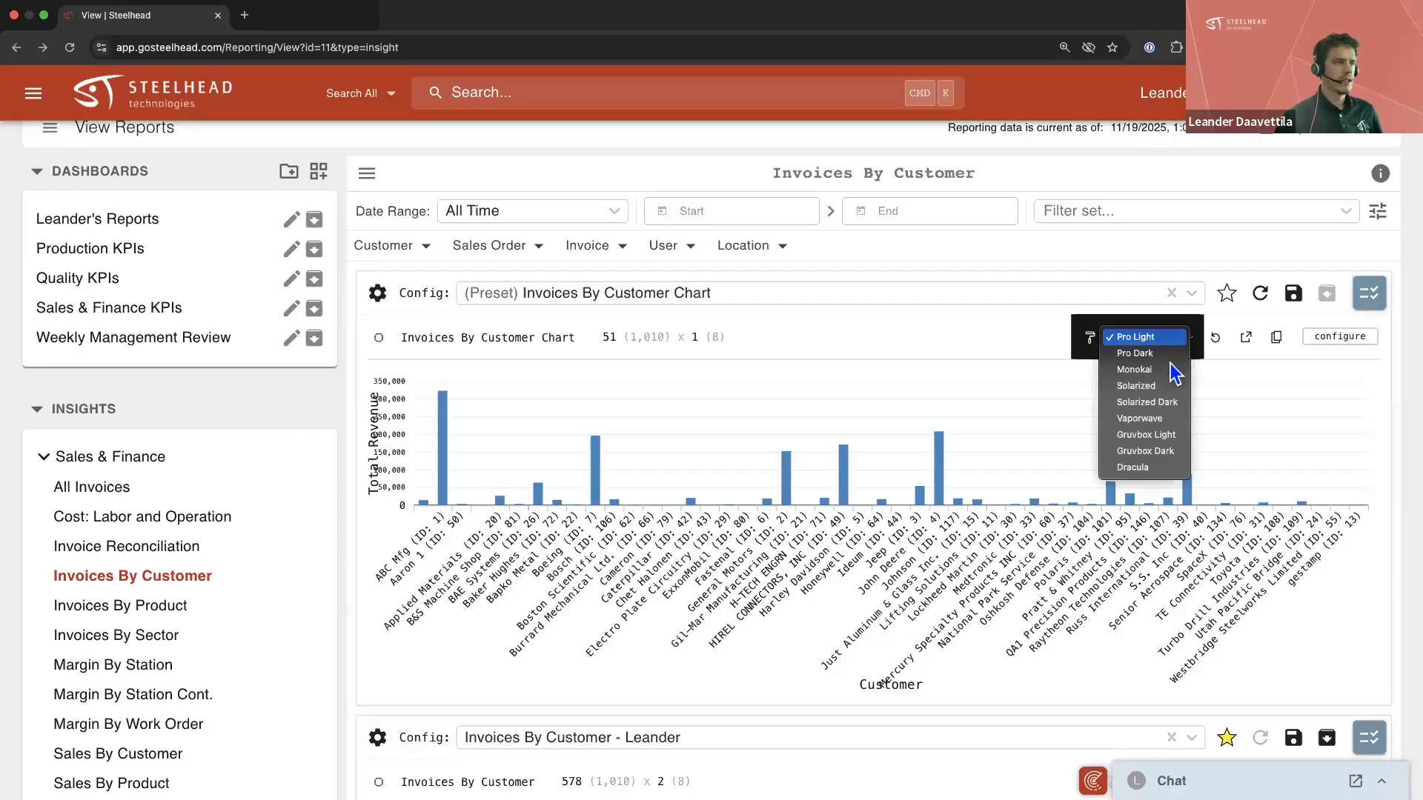
pyautogui.click(1153, 418)
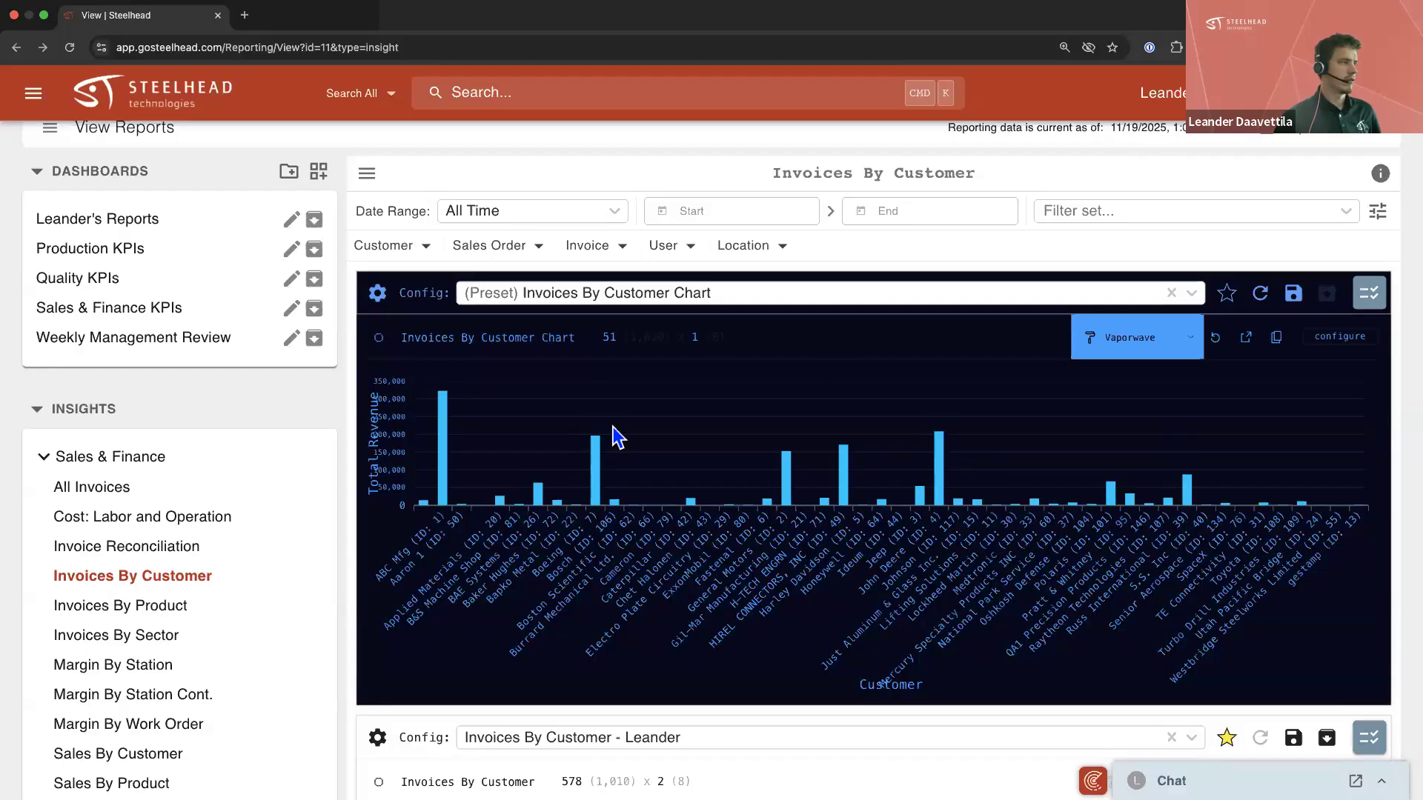
pyautogui.click(1189, 344)
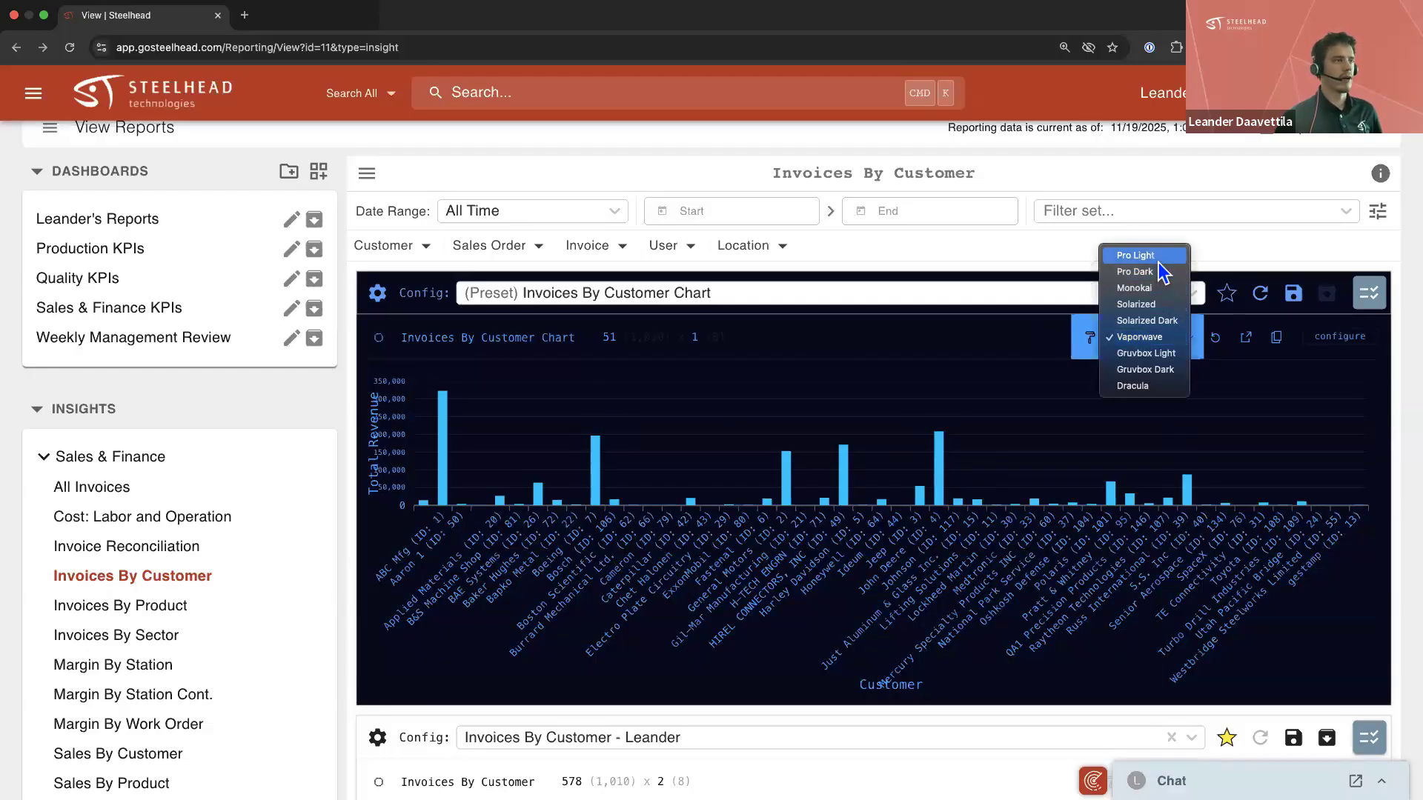
pyautogui.click(1158, 258)
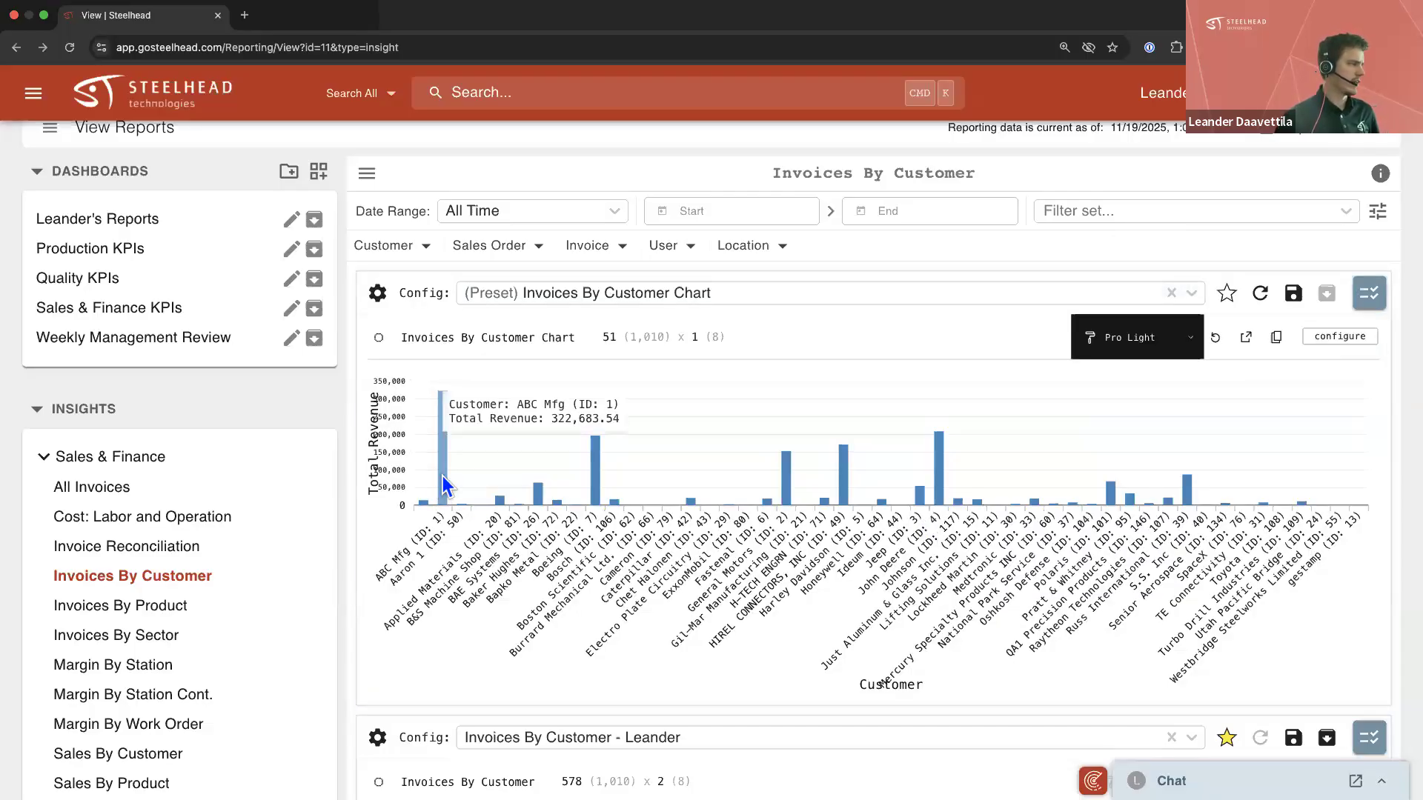
pyautogui.rightClick(442, 475)
pyautogui.click(444, 457)
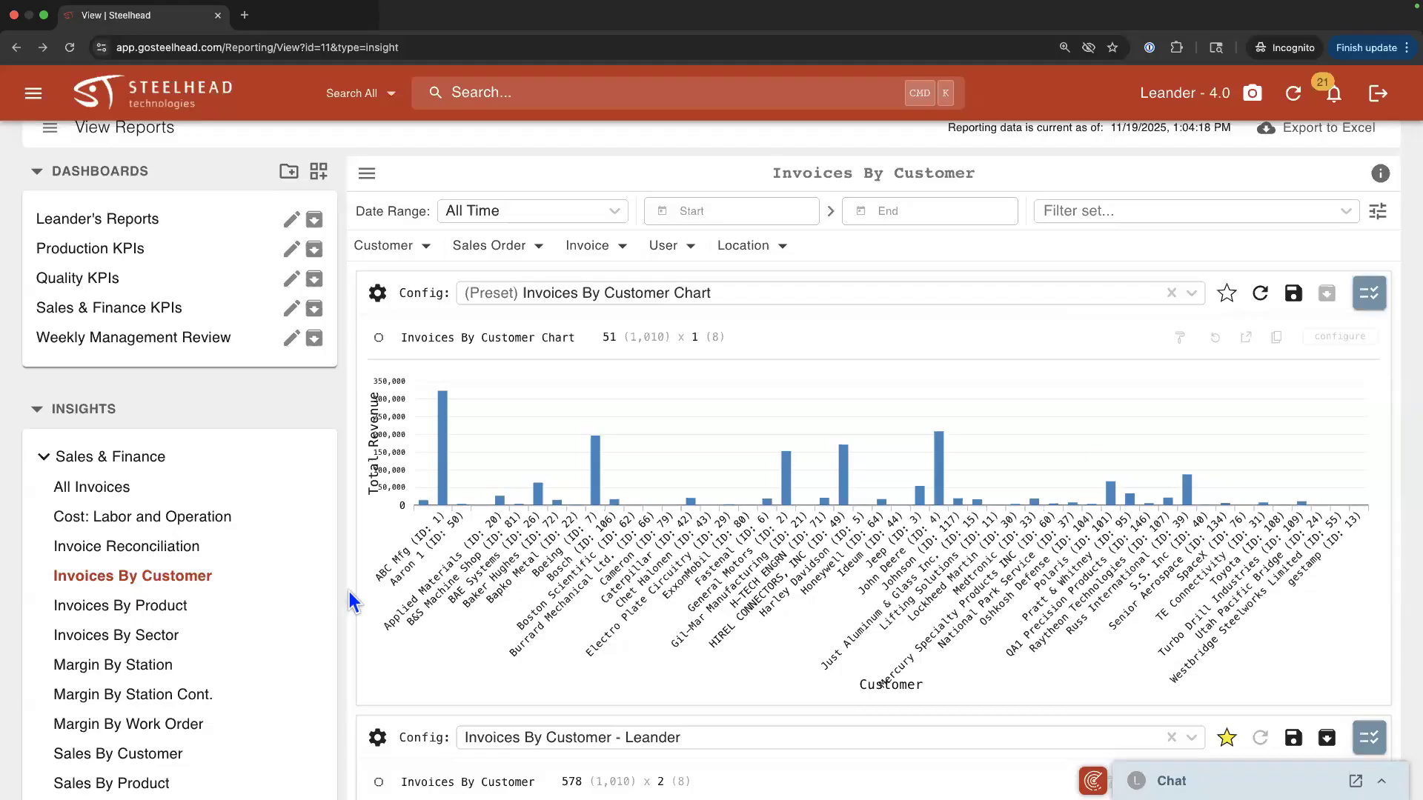
# Expand the Production group of insights and open the Processed Parts report
pyautogui.scroll(-5, 318, 413)
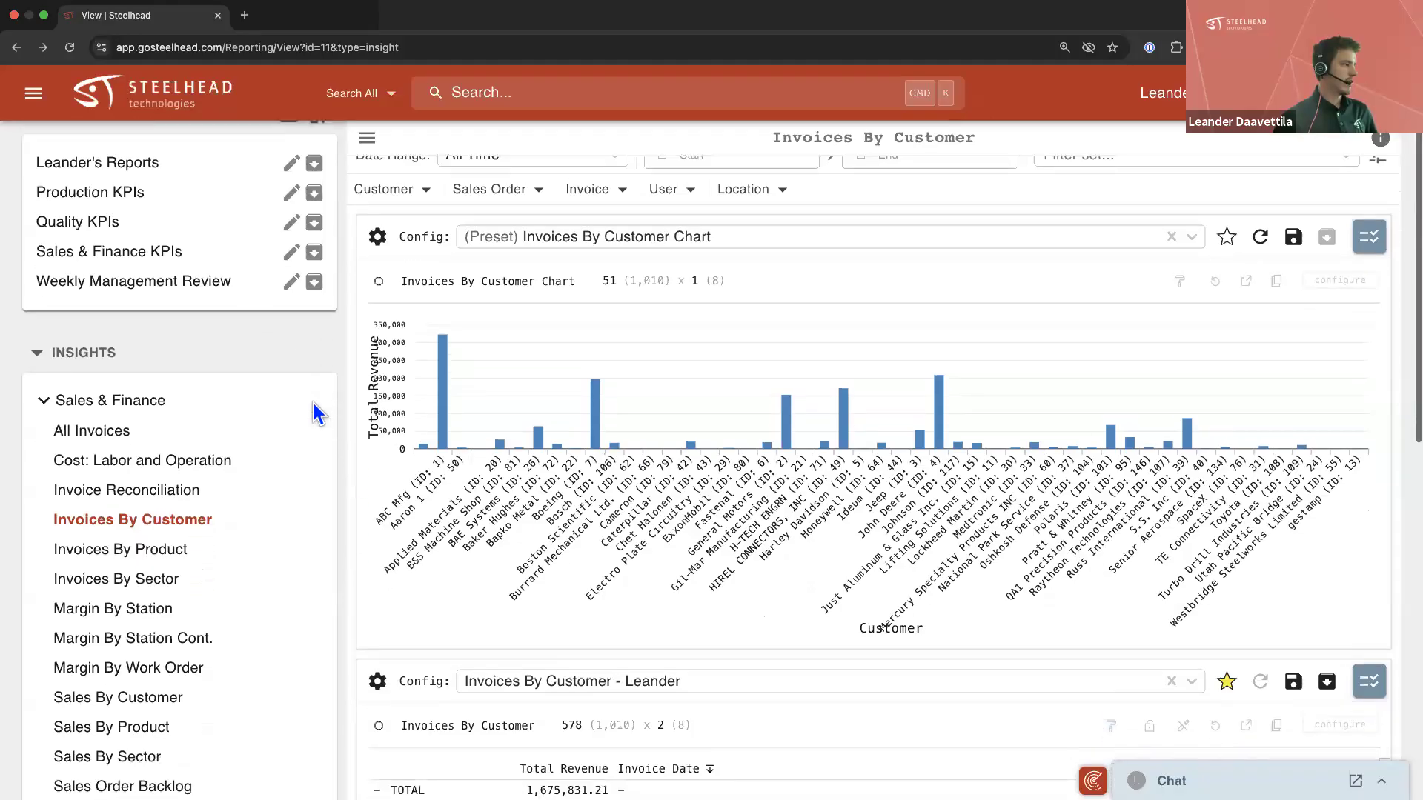
pyautogui.scroll(-3, 327, 452)
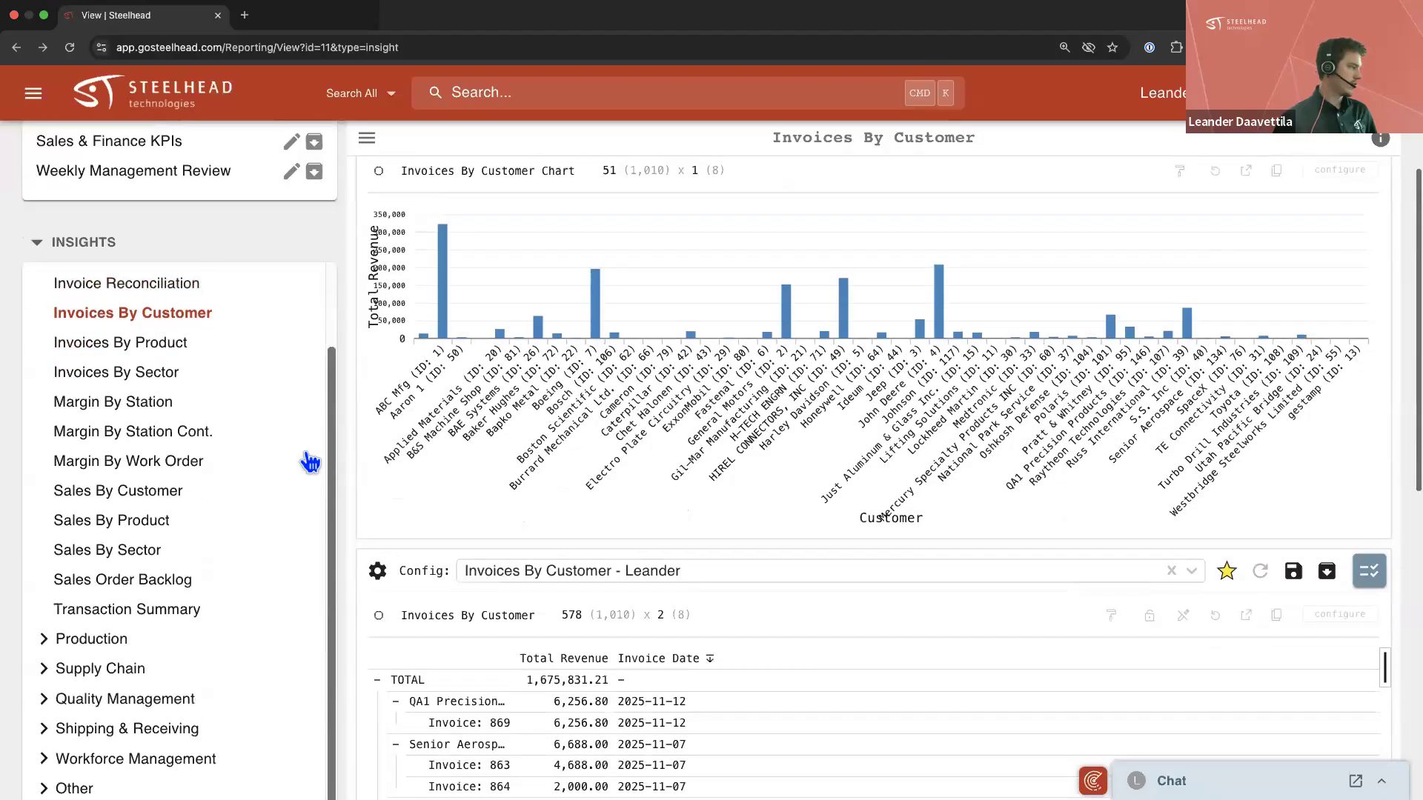
pyautogui.click(201, 582)
pyautogui.scroll(-3, 206, 584)
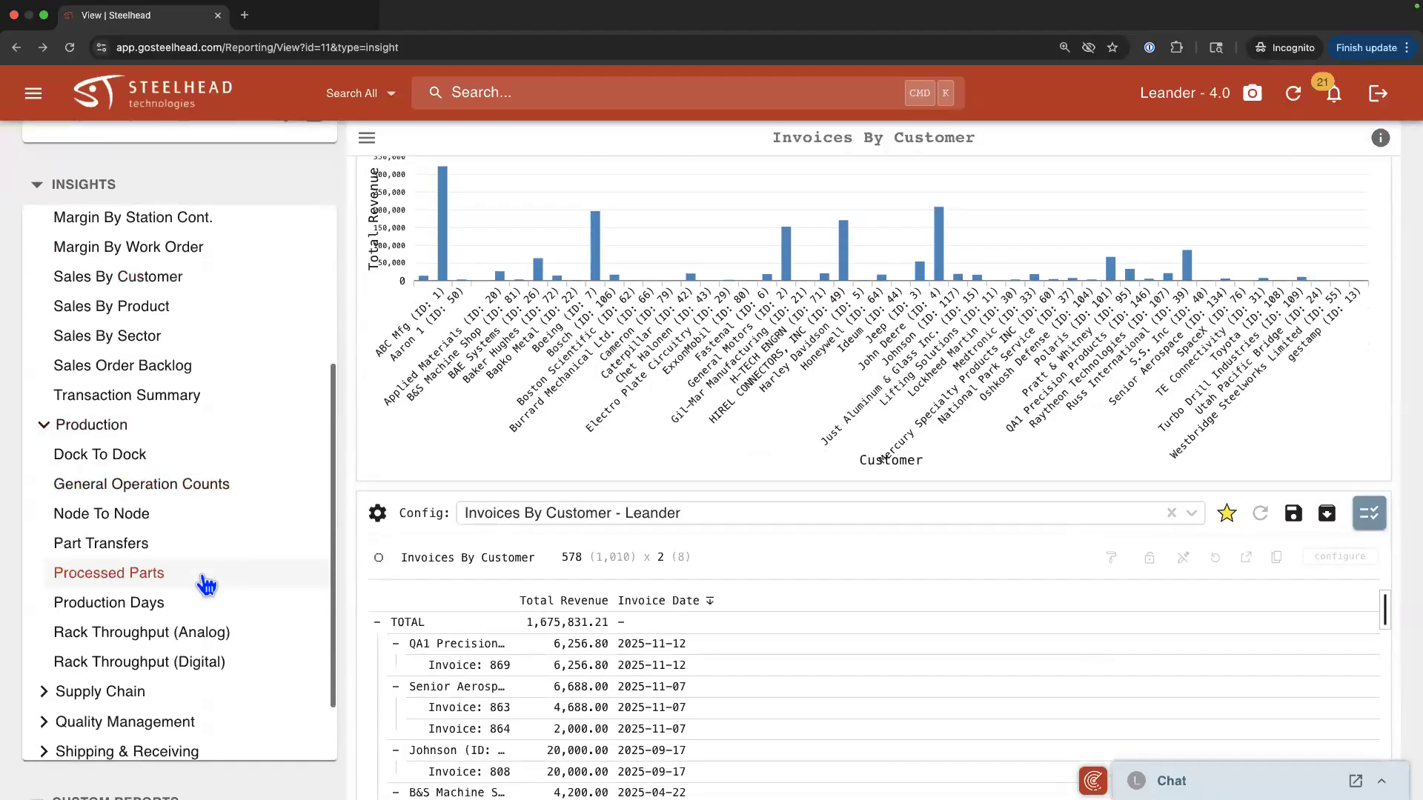
pyautogui.click(204, 585)
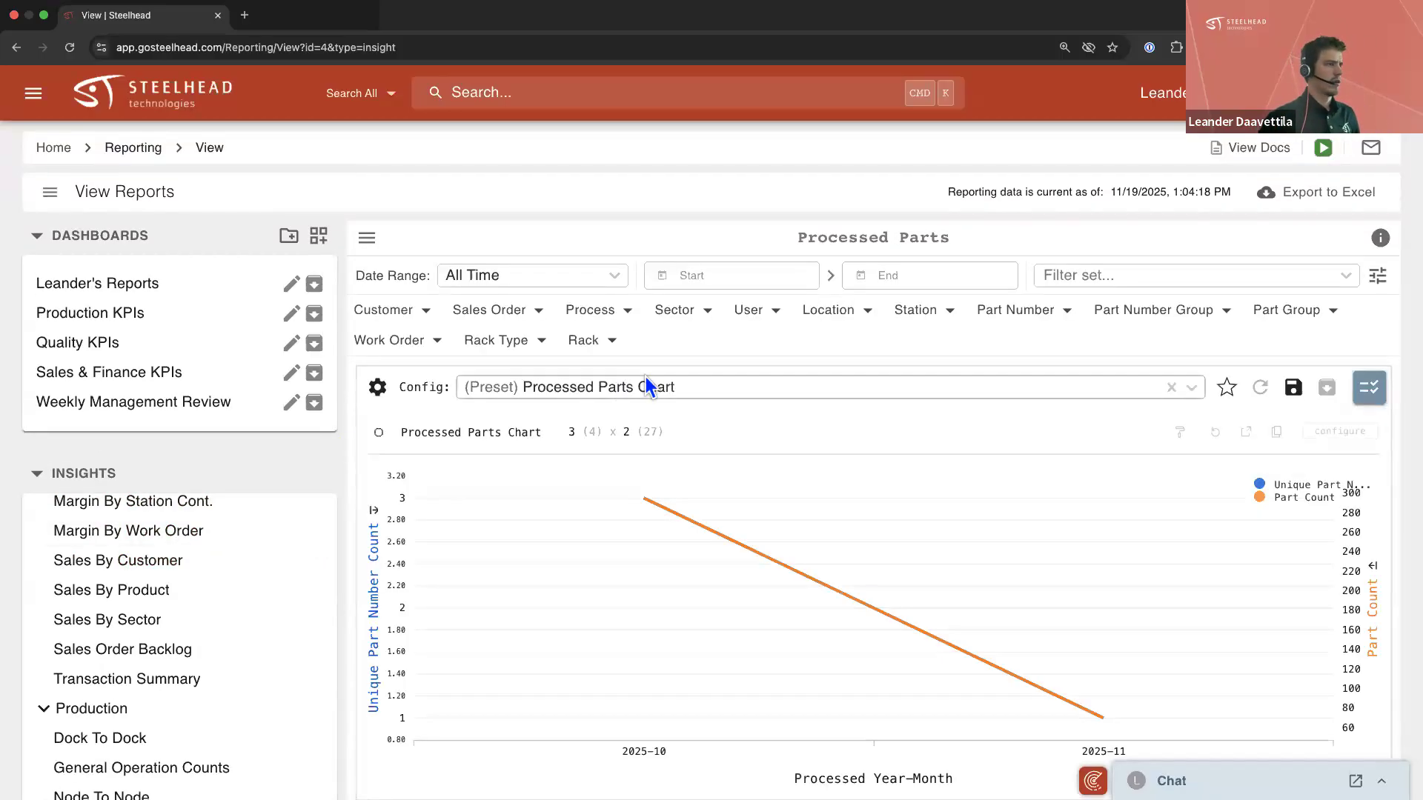
# Look through the Processed Parts datagrid and its list of available columns, and close the column settings without changes
pyautogui.scroll(-1, 337, 498)
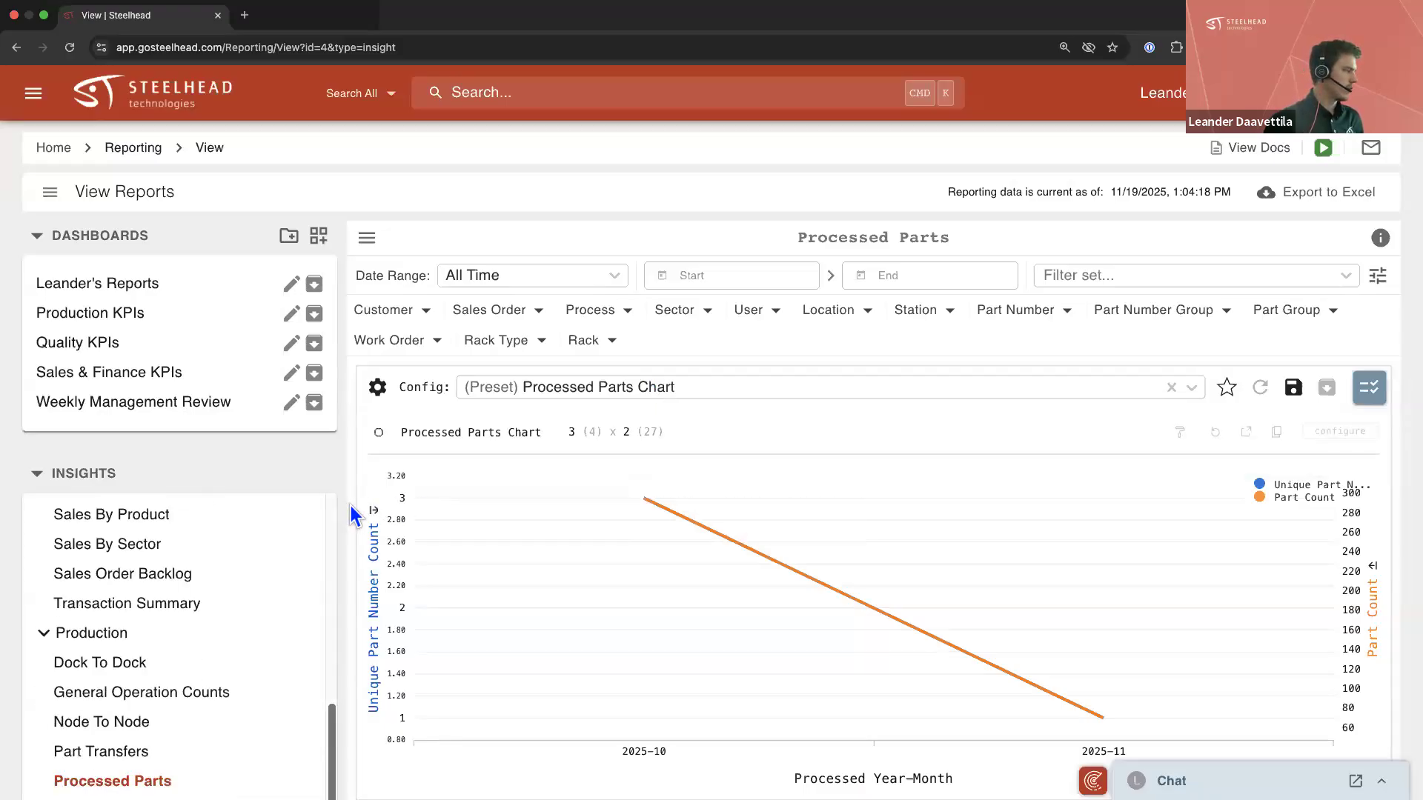
pyautogui.scroll(-7, 349, 506)
pyautogui.hscroll(10, 909, 516)
pyautogui.hscroll(3, 908, 516)
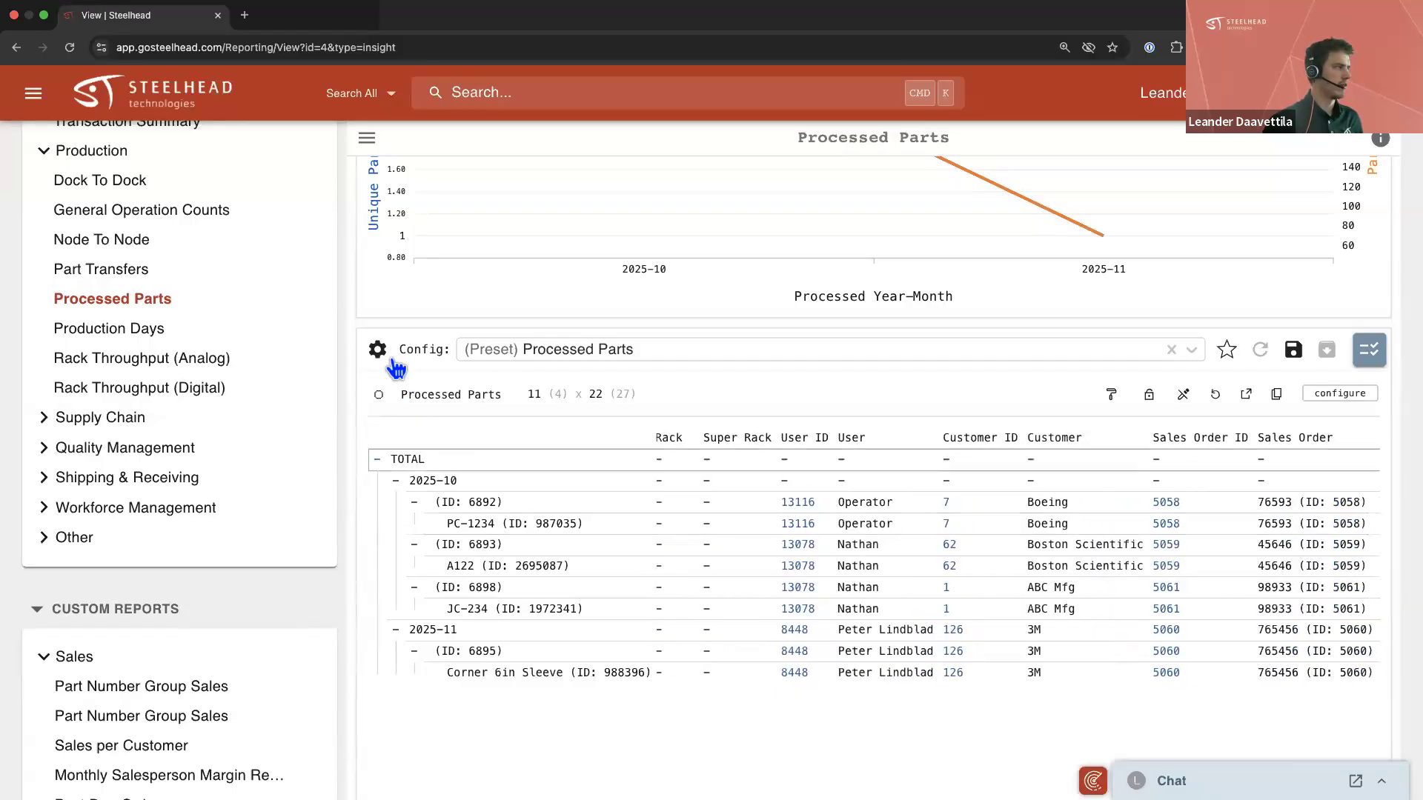
pyautogui.click(380, 351)
pyautogui.scroll(-12, 597, 560)
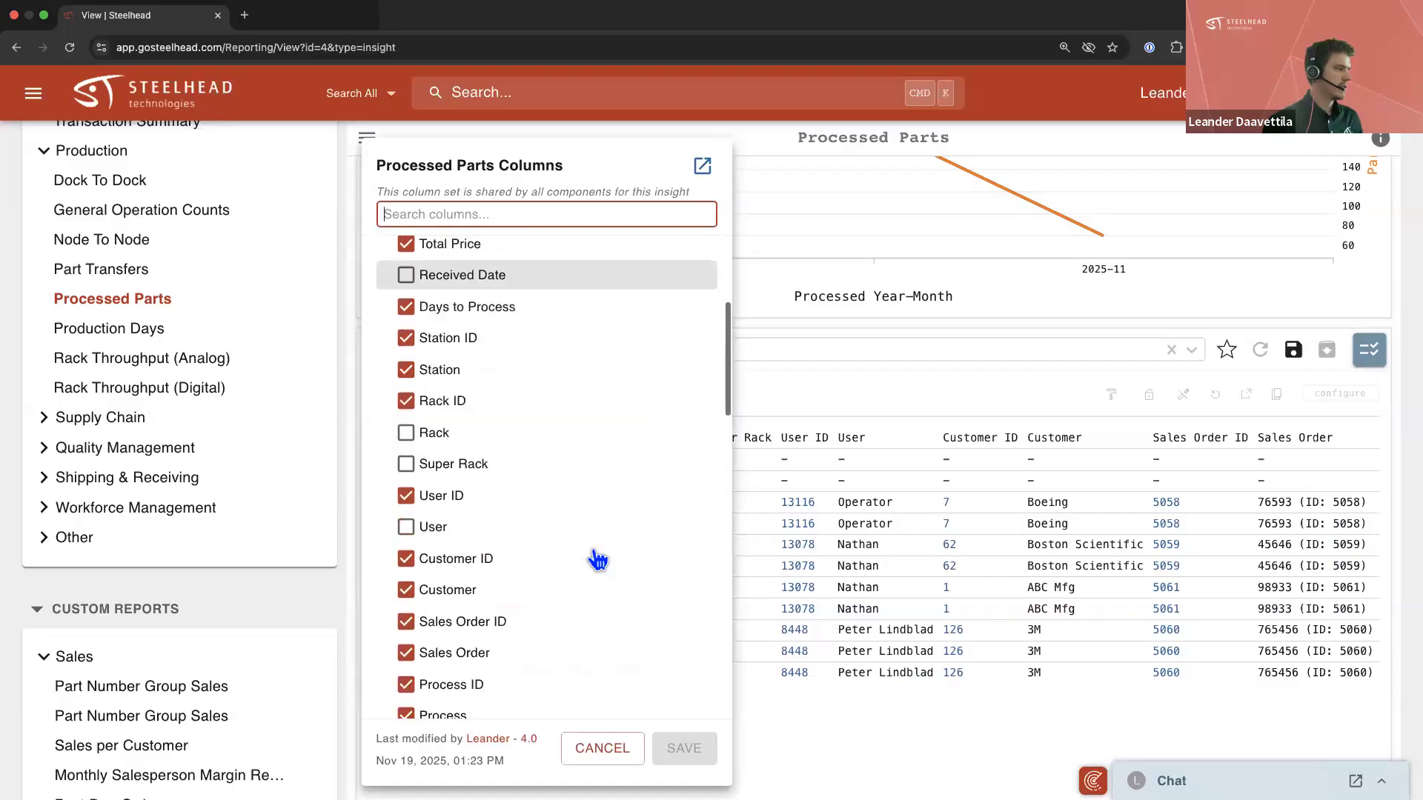
pyautogui.scroll(-10, 597, 560)
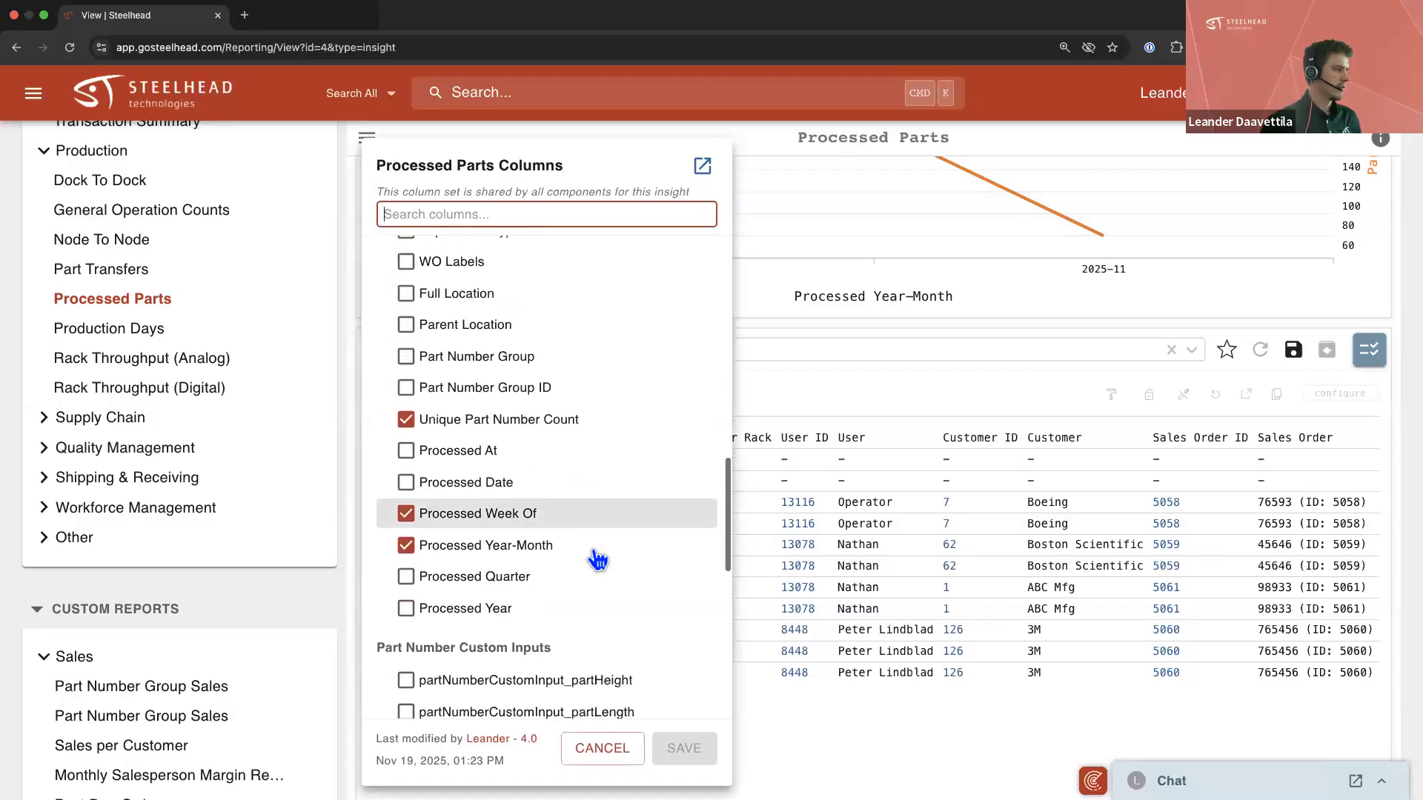
pyautogui.click(578, 747)
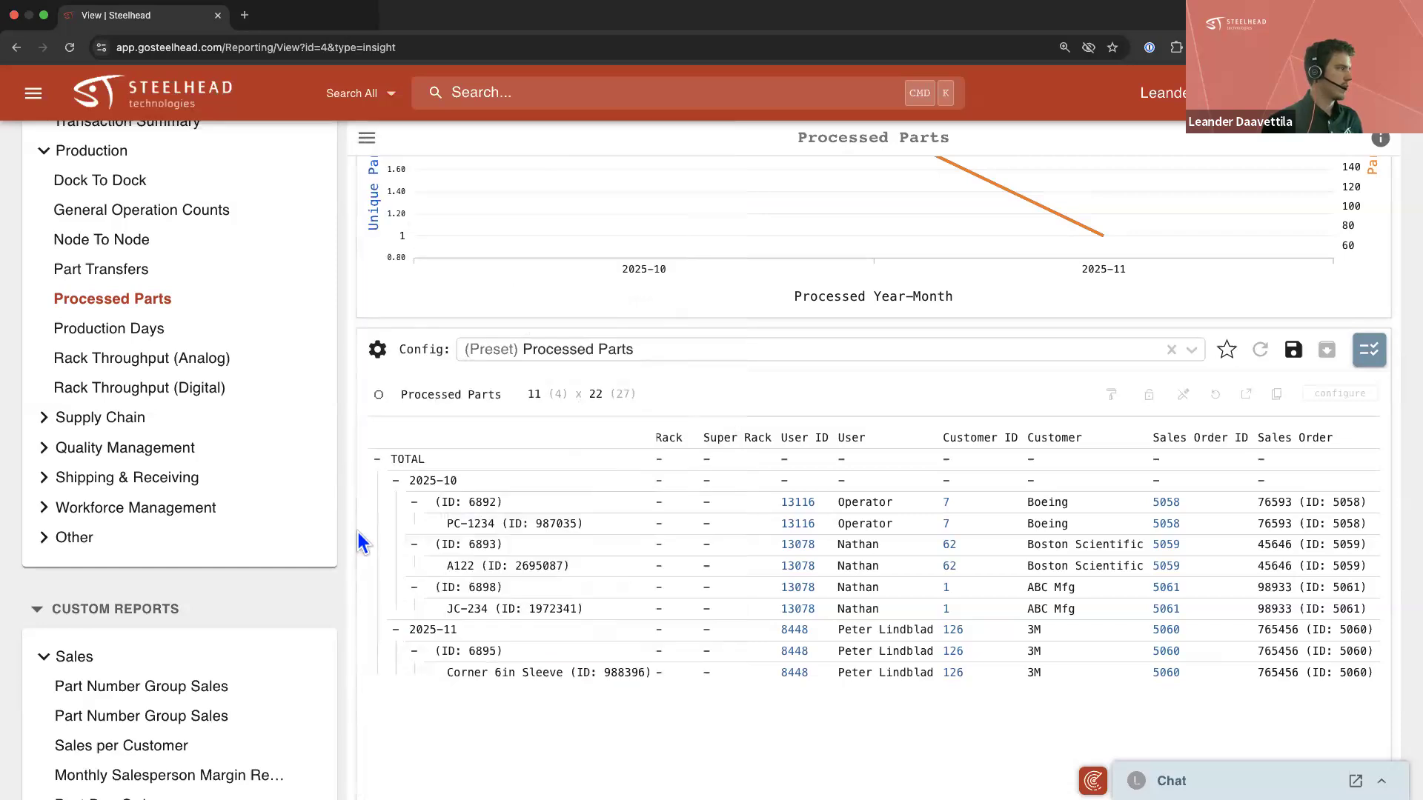
# Browse the Supply Chain, Sales & Finance and Production insights and open the Part Transfers report
pyautogui.click(195, 429)
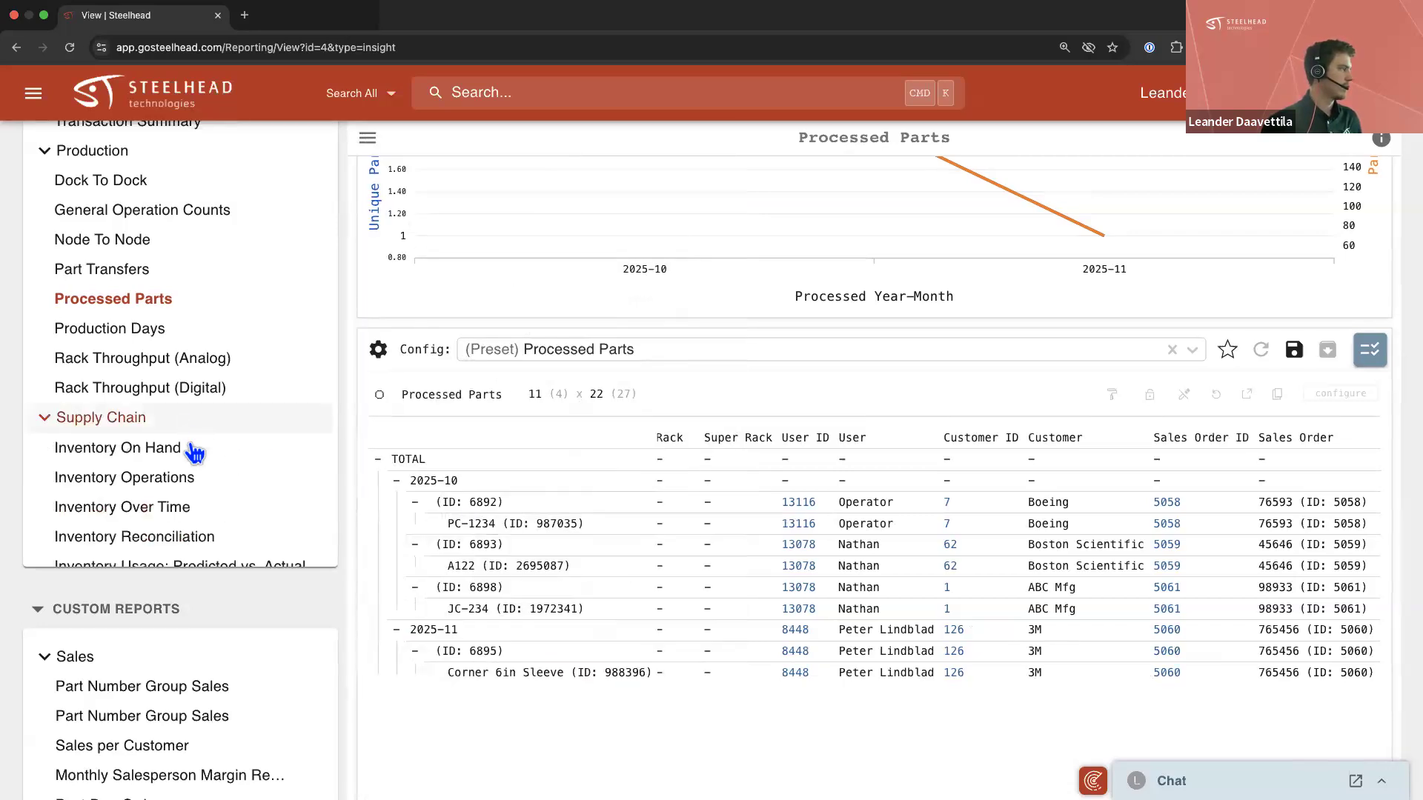
pyautogui.click(270, 408)
pyautogui.scroll(2, 280, 387)
pyautogui.scroll(3, 280, 387)
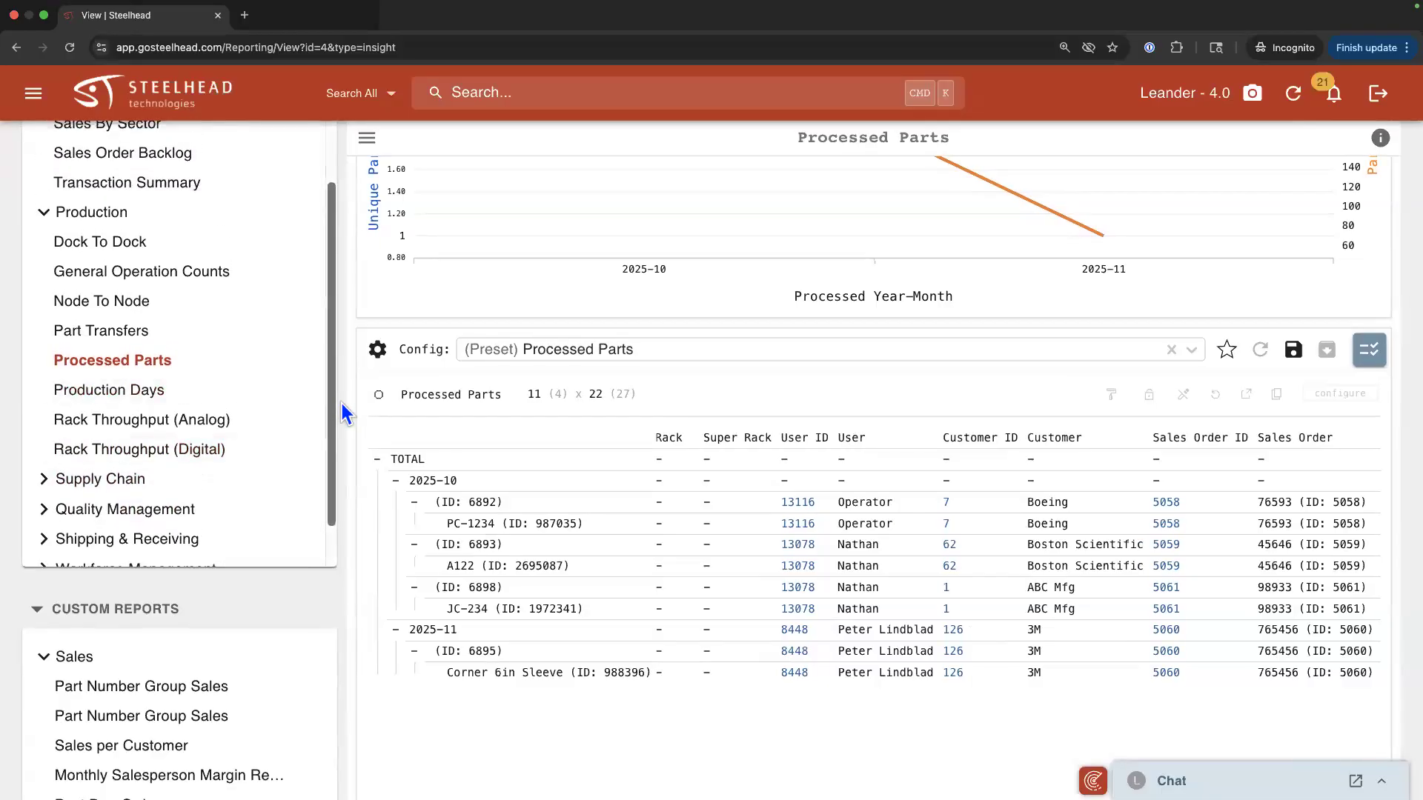
pyautogui.scroll(3, 344, 406)
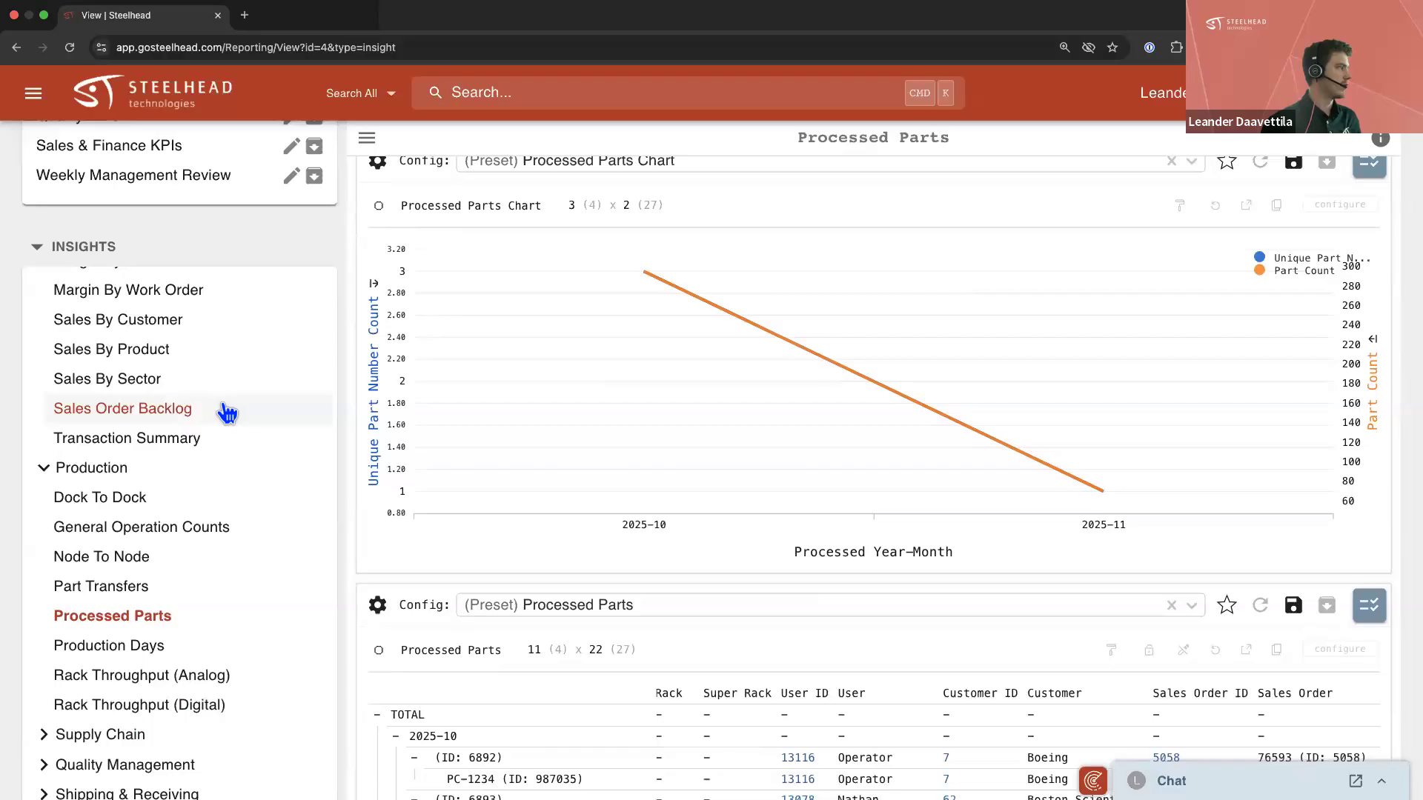
pyautogui.scroll(3, 228, 412)
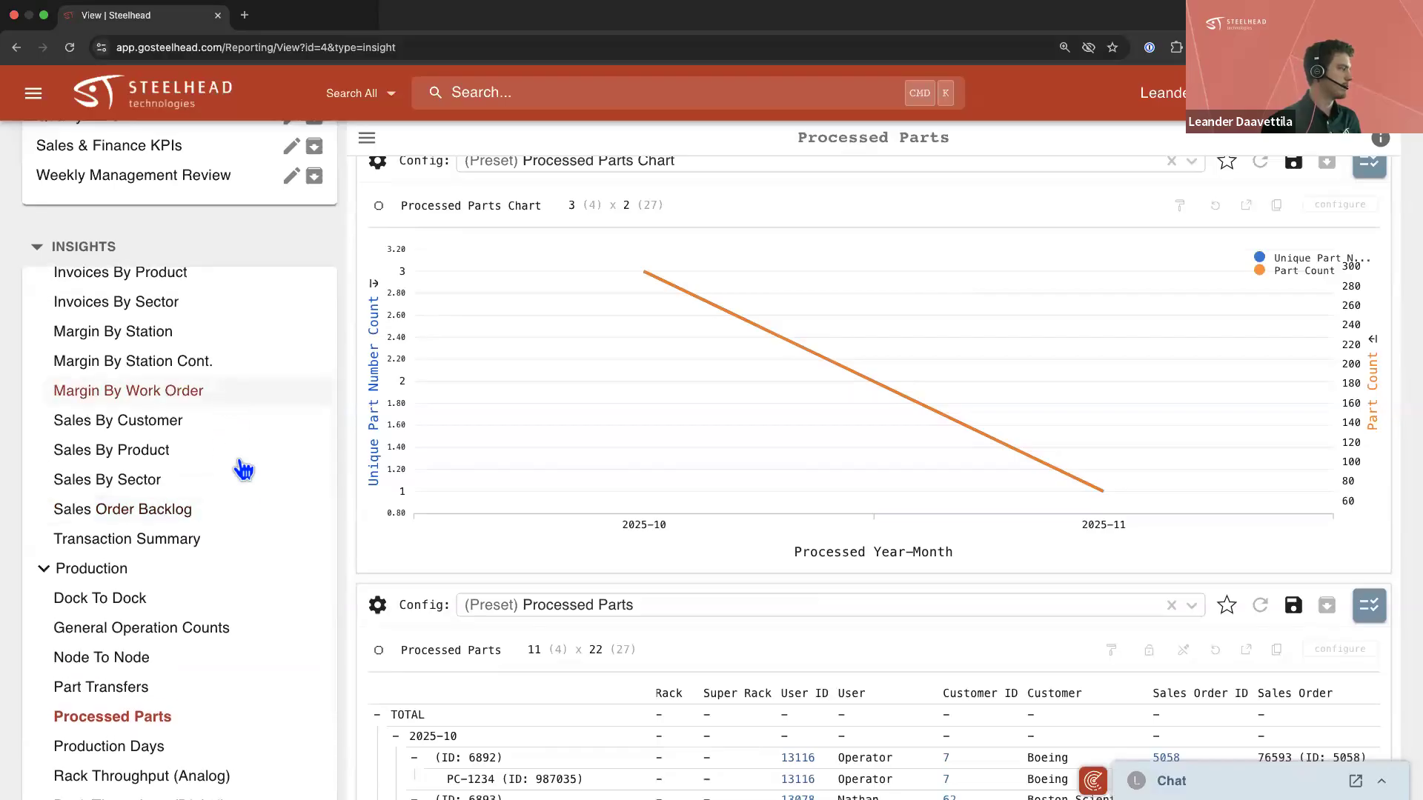
pyautogui.scroll(-4, 248, 498)
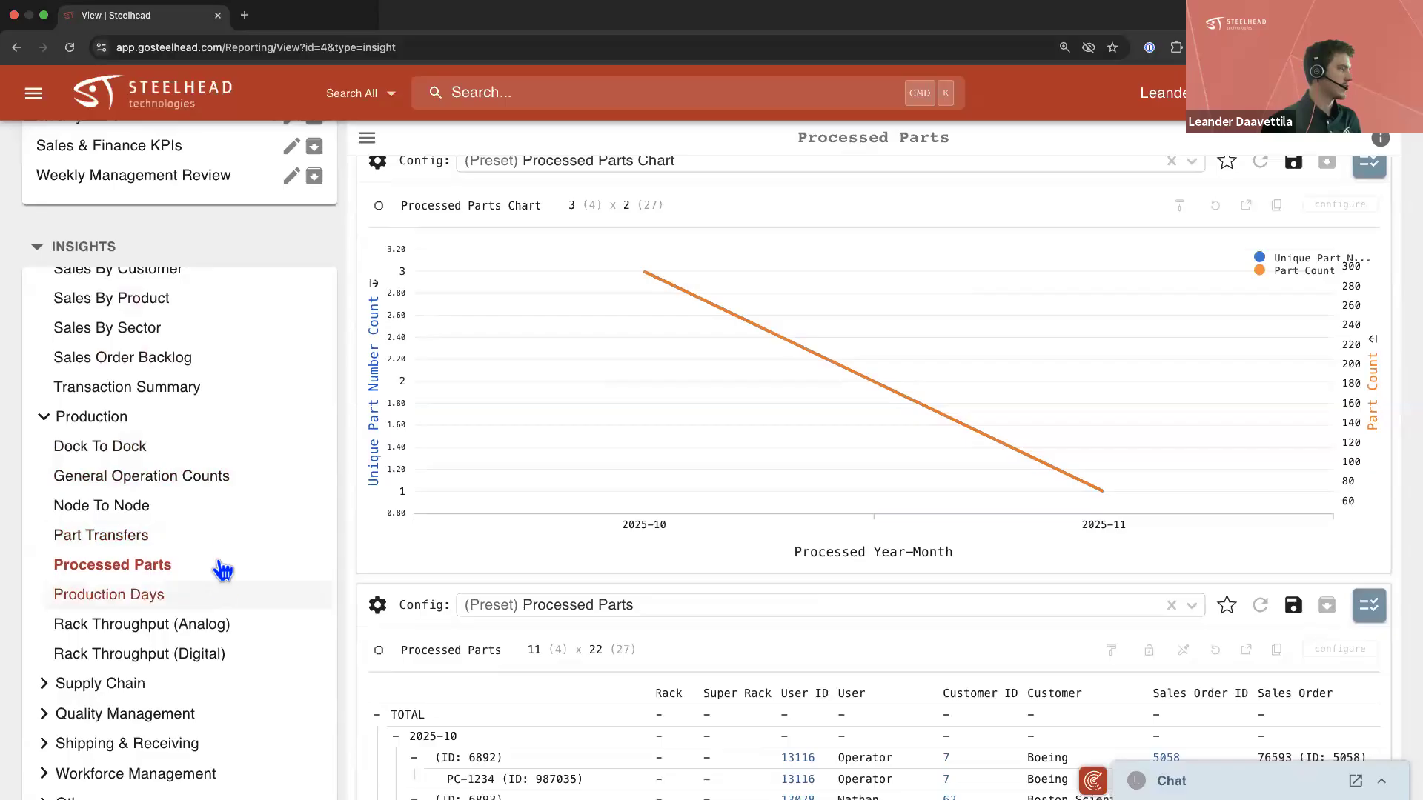
pyautogui.click(237, 548)
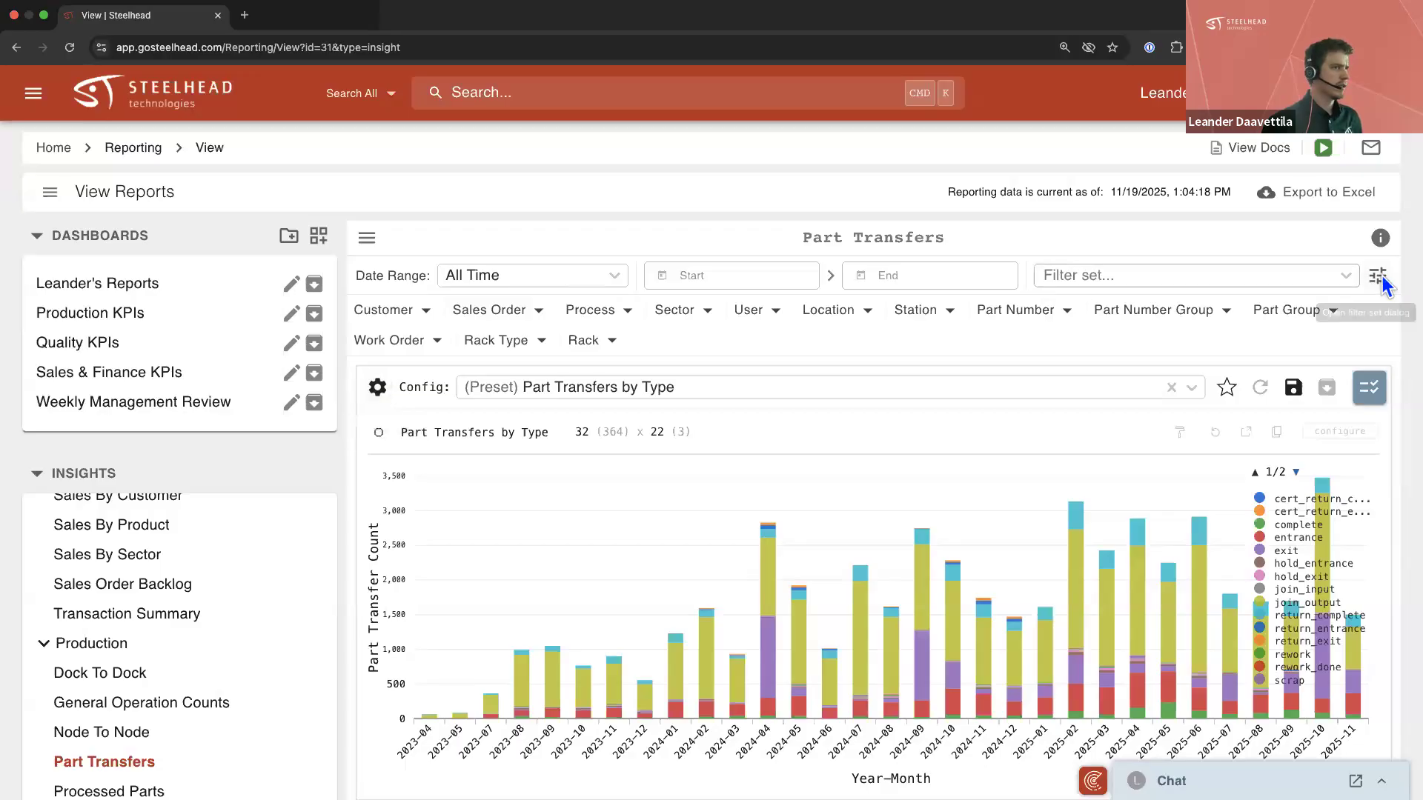
# Look through the filter categories available for filter sets on the Part Transfers report and close the filter set editor without changes
pyautogui.scroll(-3, 631, 404)
pyautogui.scroll(-12, 682, 429)
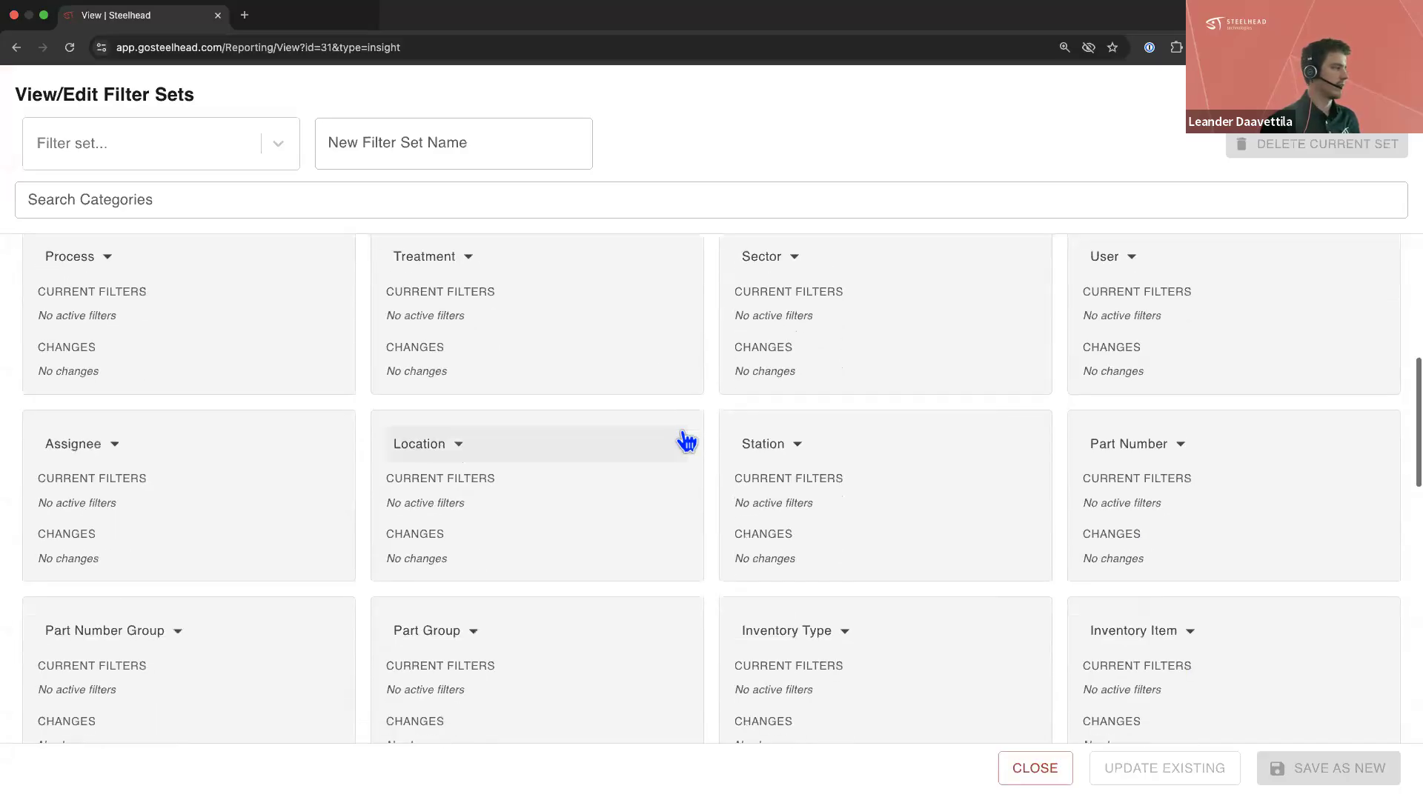
pyautogui.scroll(-8, 693, 440)
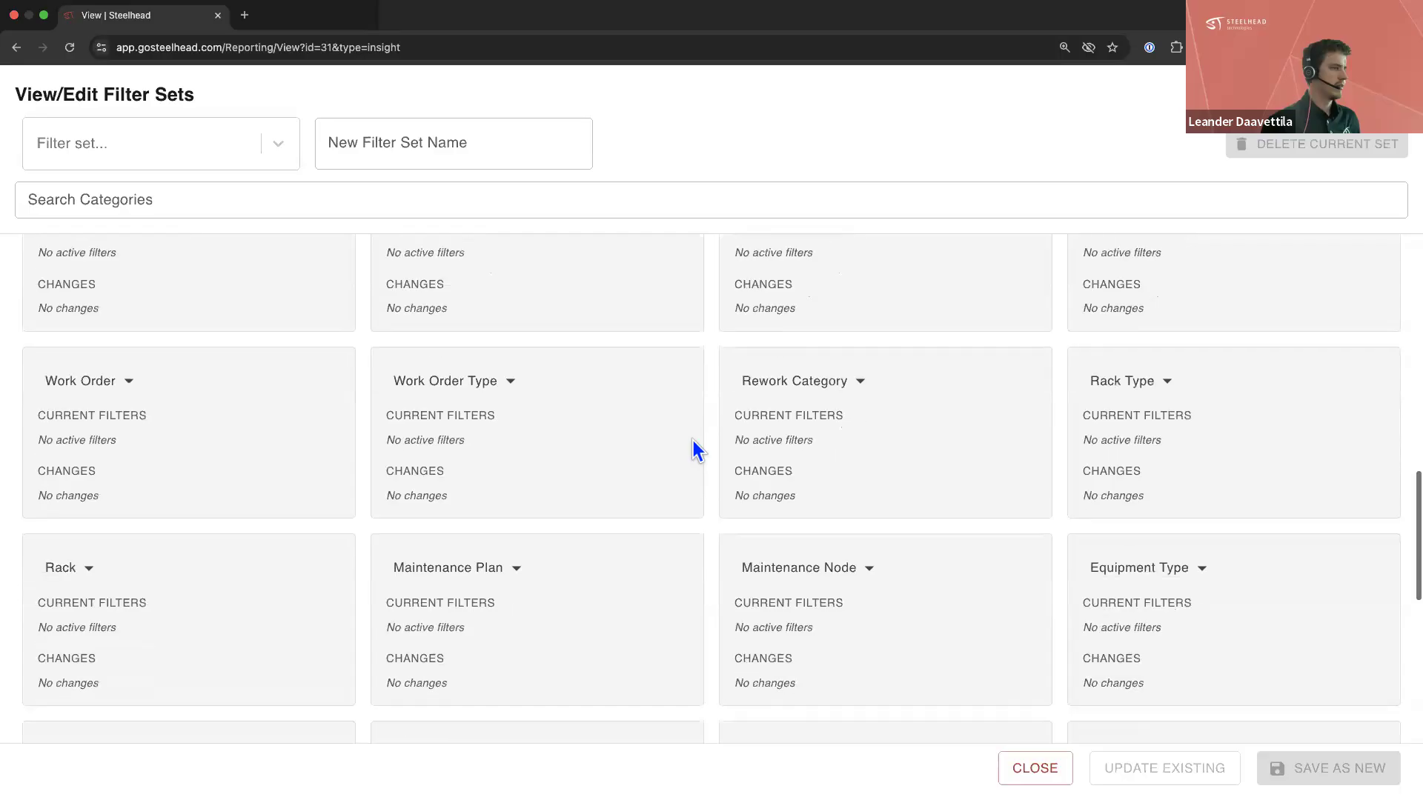
pyautogui.scroll(-10, 692, 440)
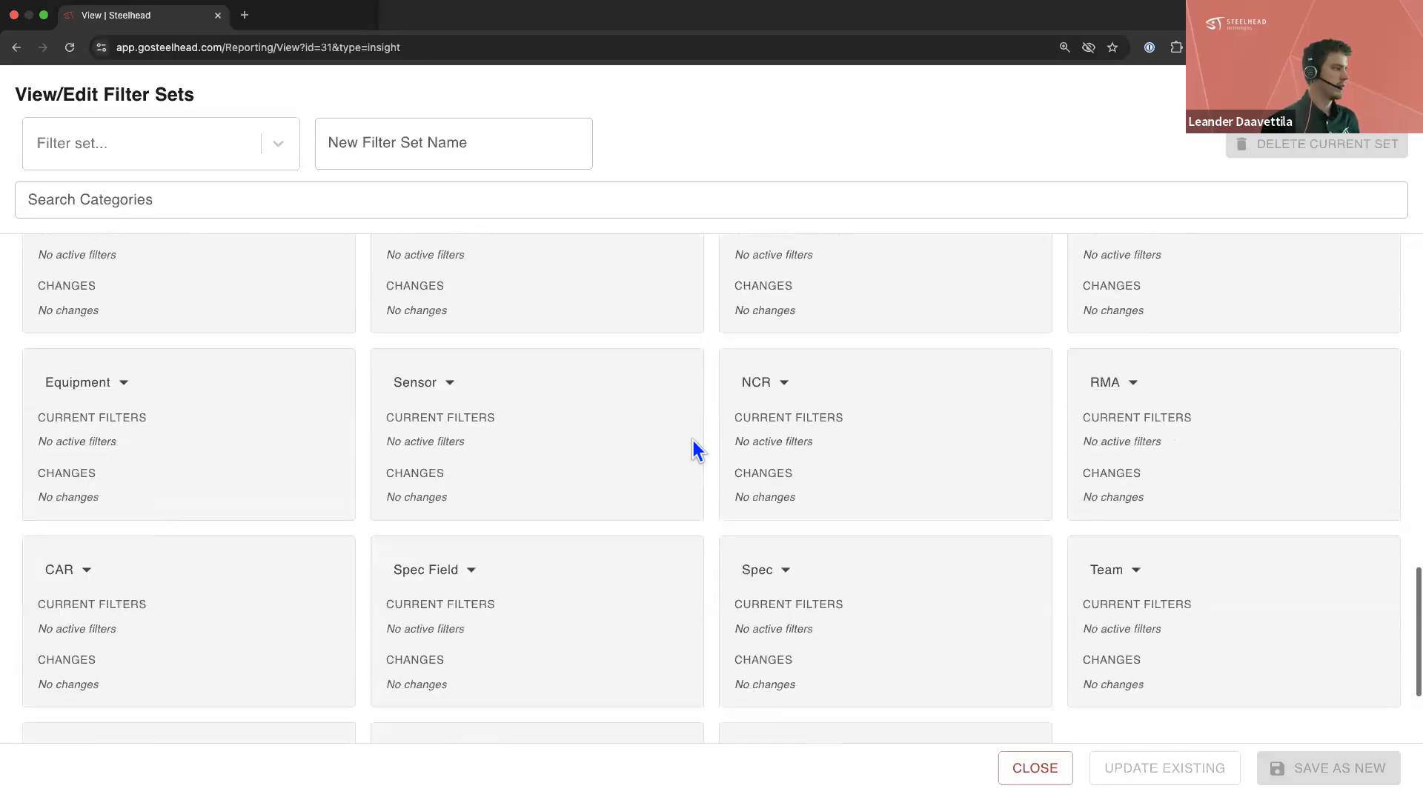
pyautogui.scroll(20, 696, 443)
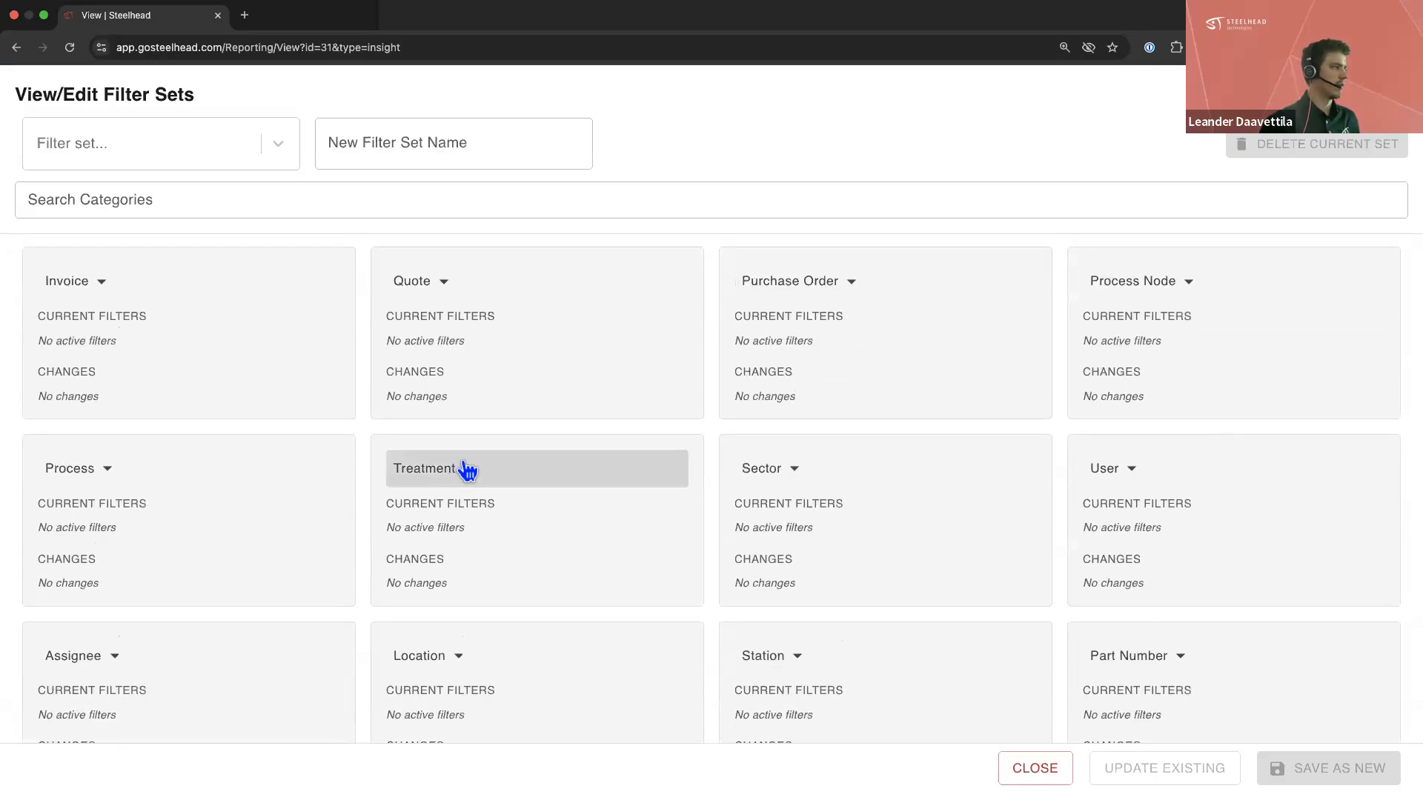
pyautogui.scroll(3, 461, 461)
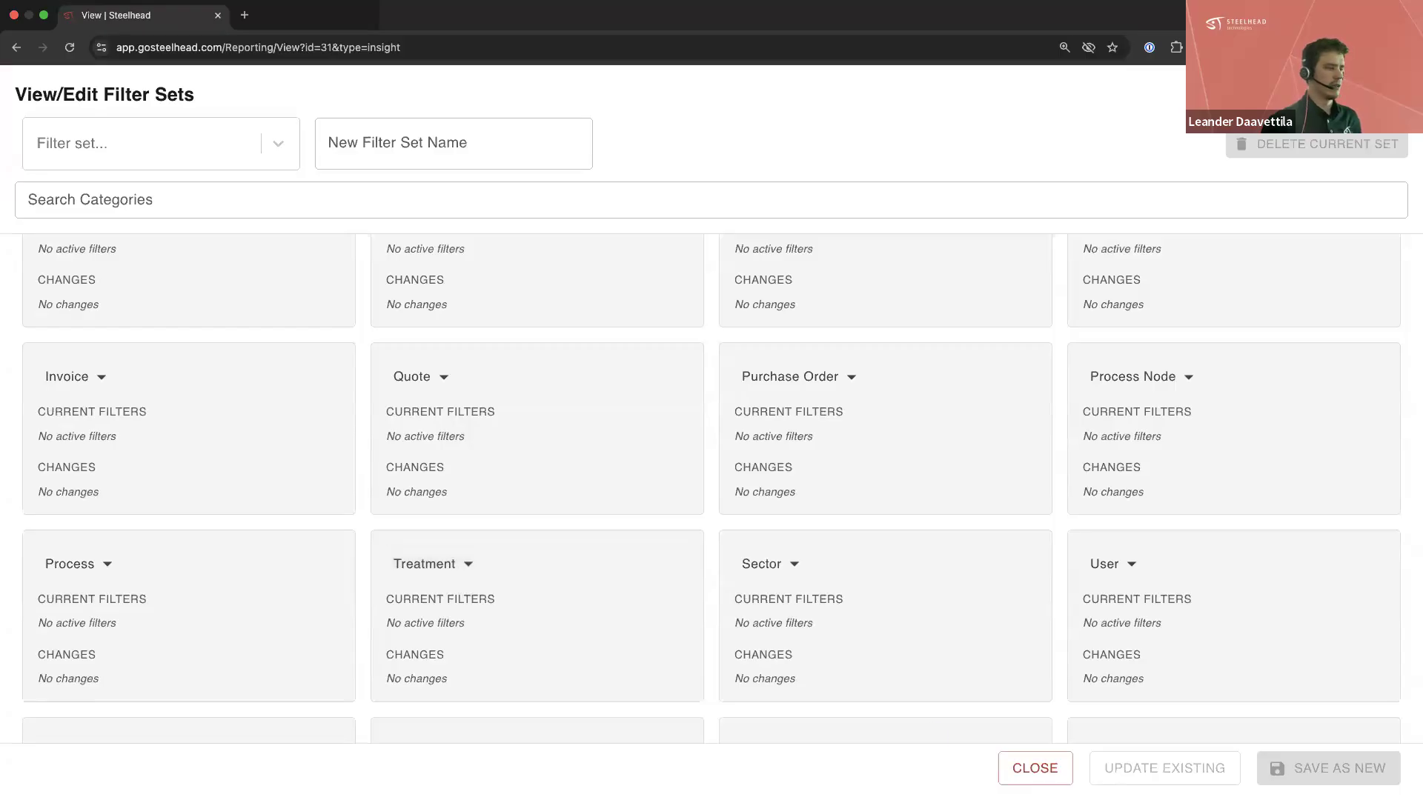
pyautogui.click(1031, 764)
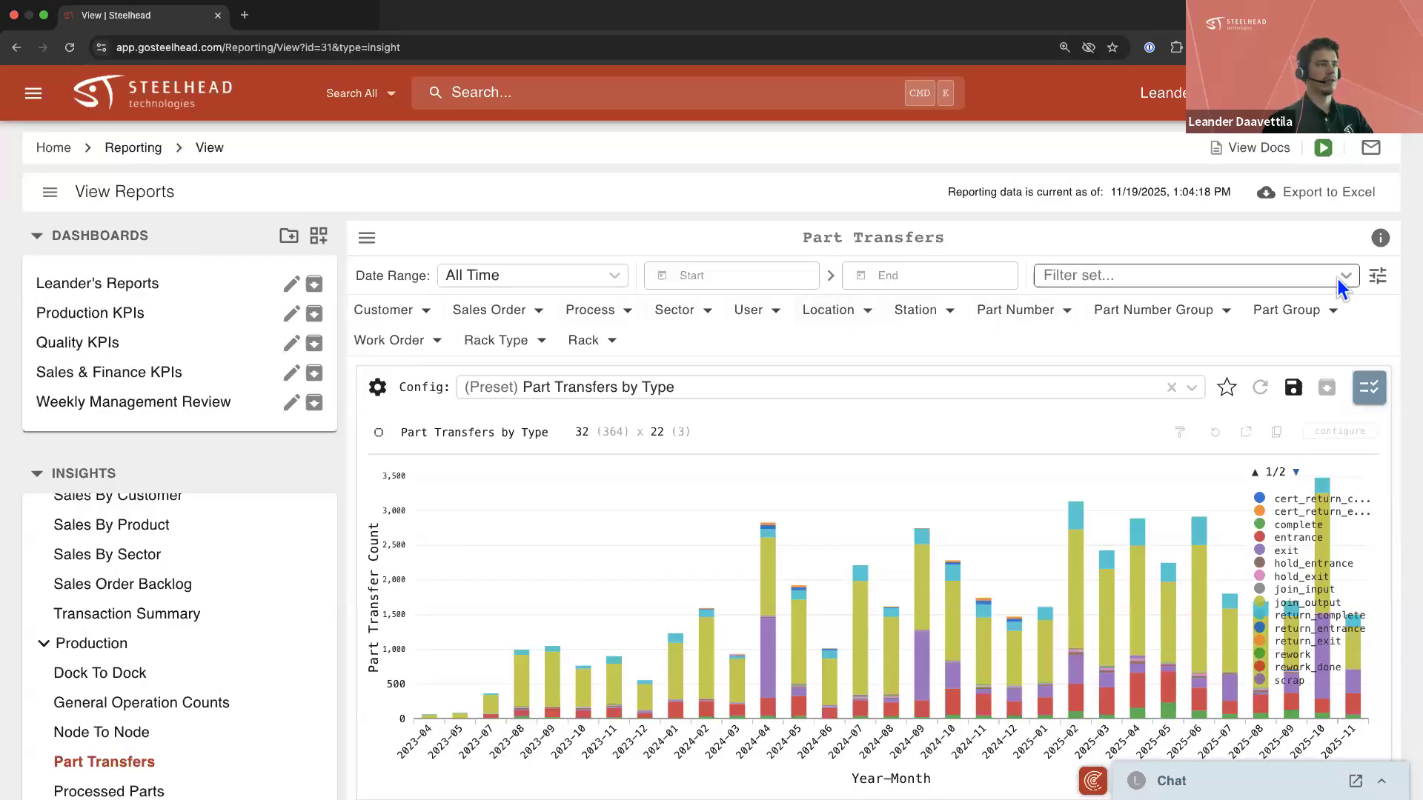
# Reopen the filter set editor and add Black Powder, Blue Powder and White Powder as included Treatment filters
pyautogui.click(1376, 276)
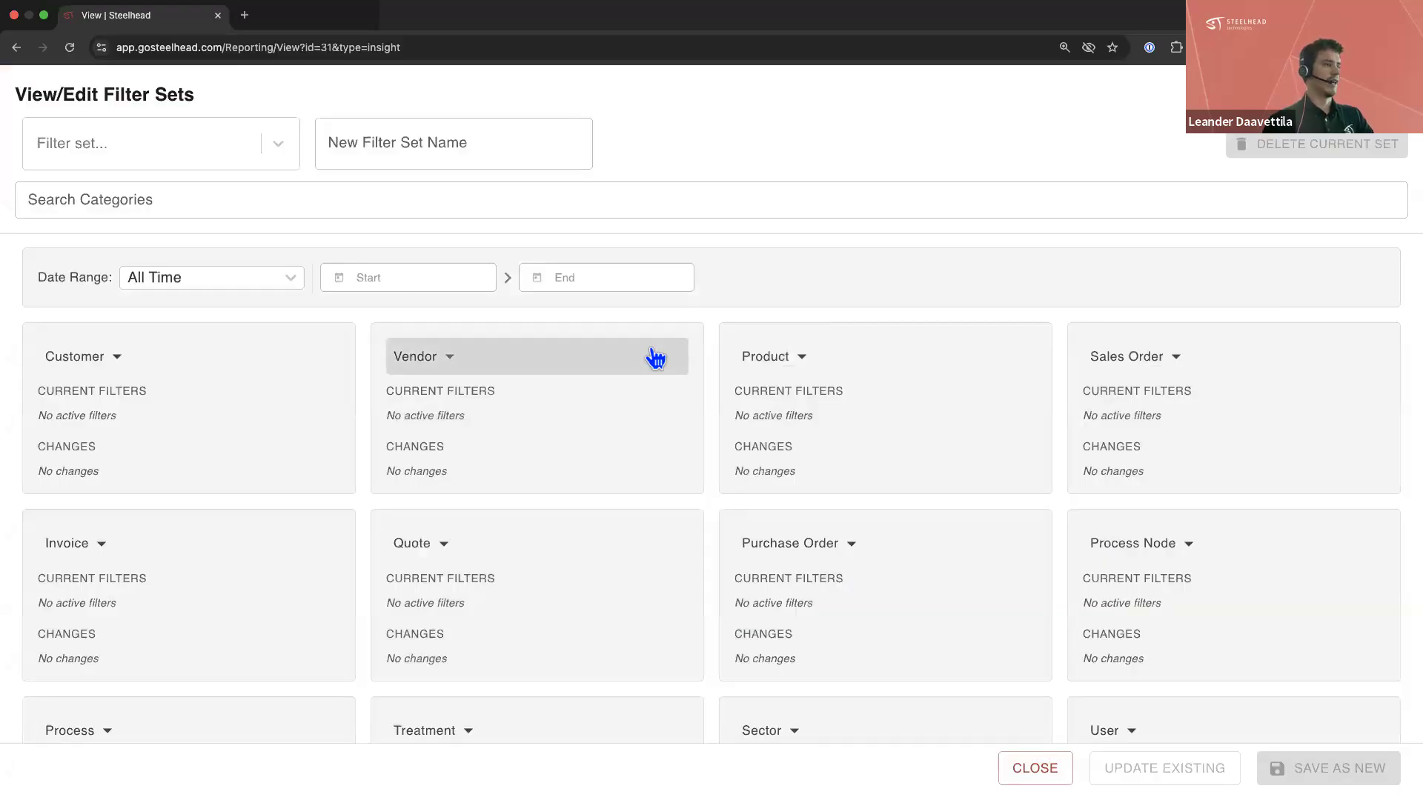
pyautogui.scroll(-4, 654, 482)
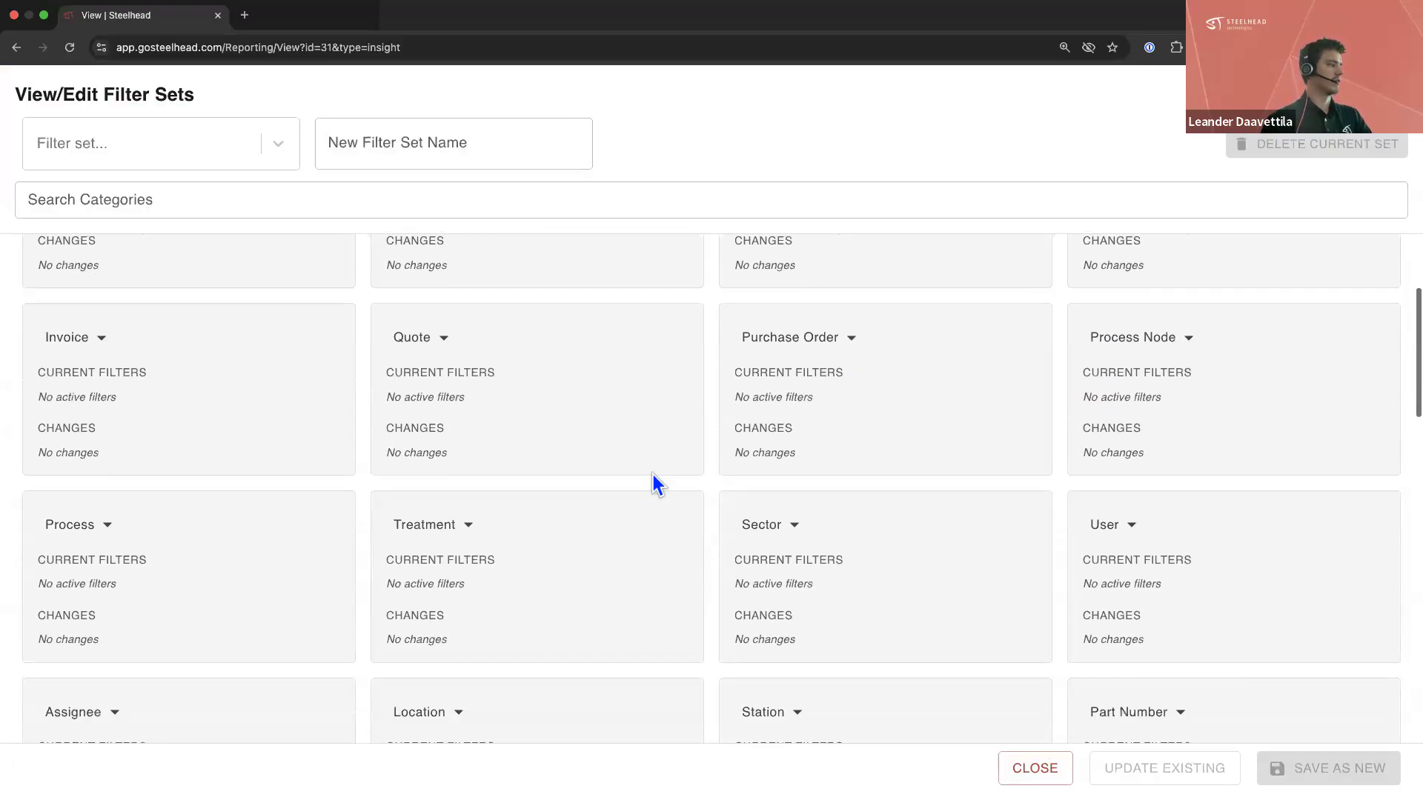
pyautogui.click(454, 474)
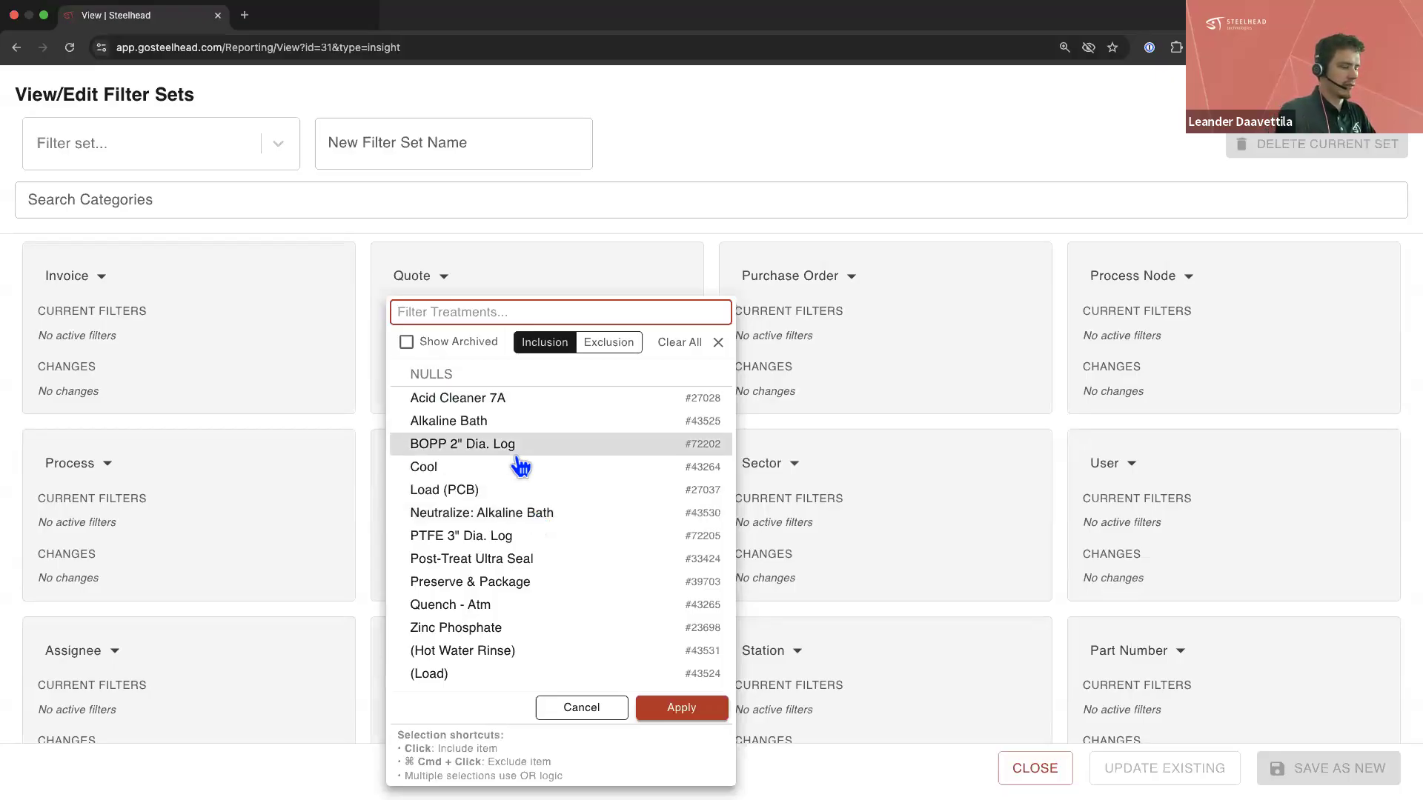
pyautogui.write('powder')
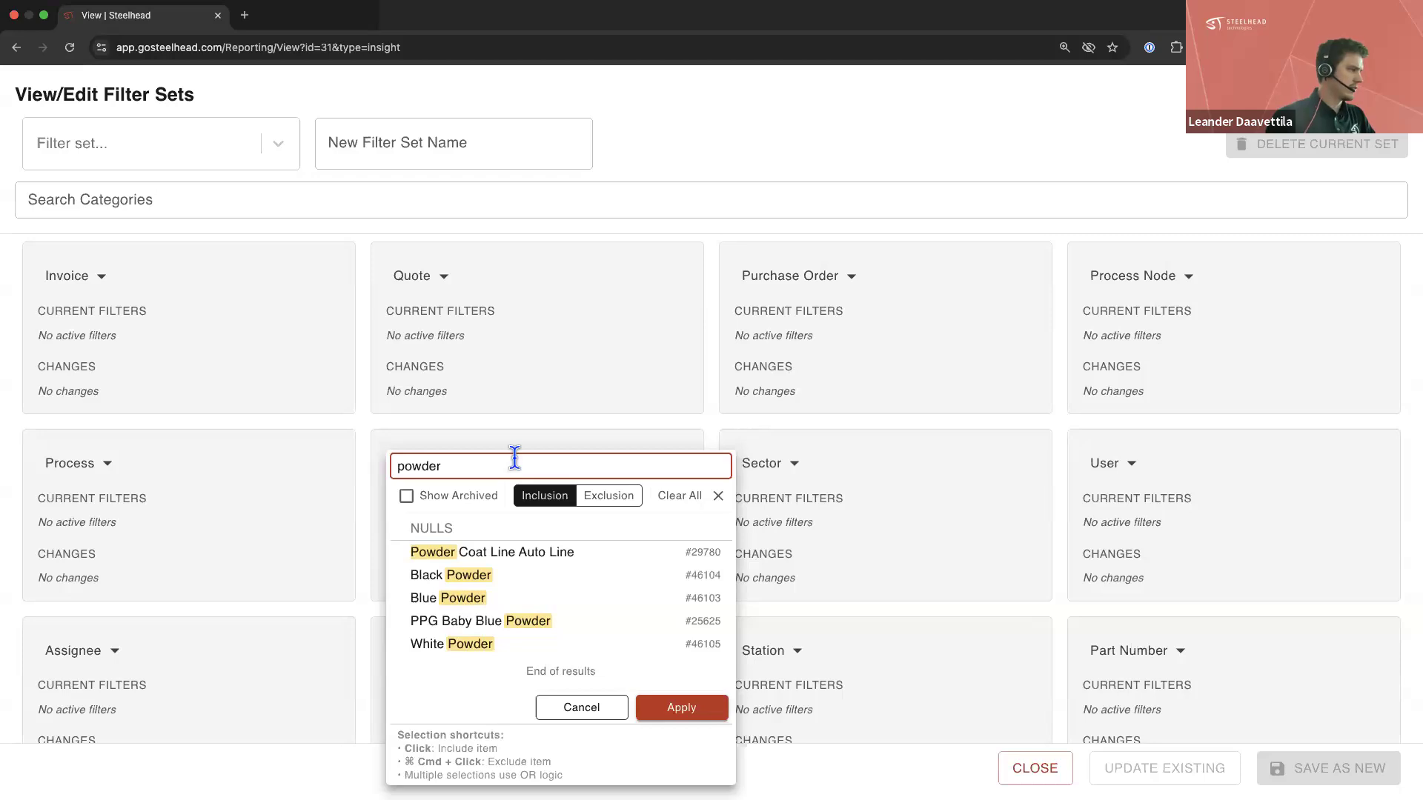
pyautogui.click(501, 580)
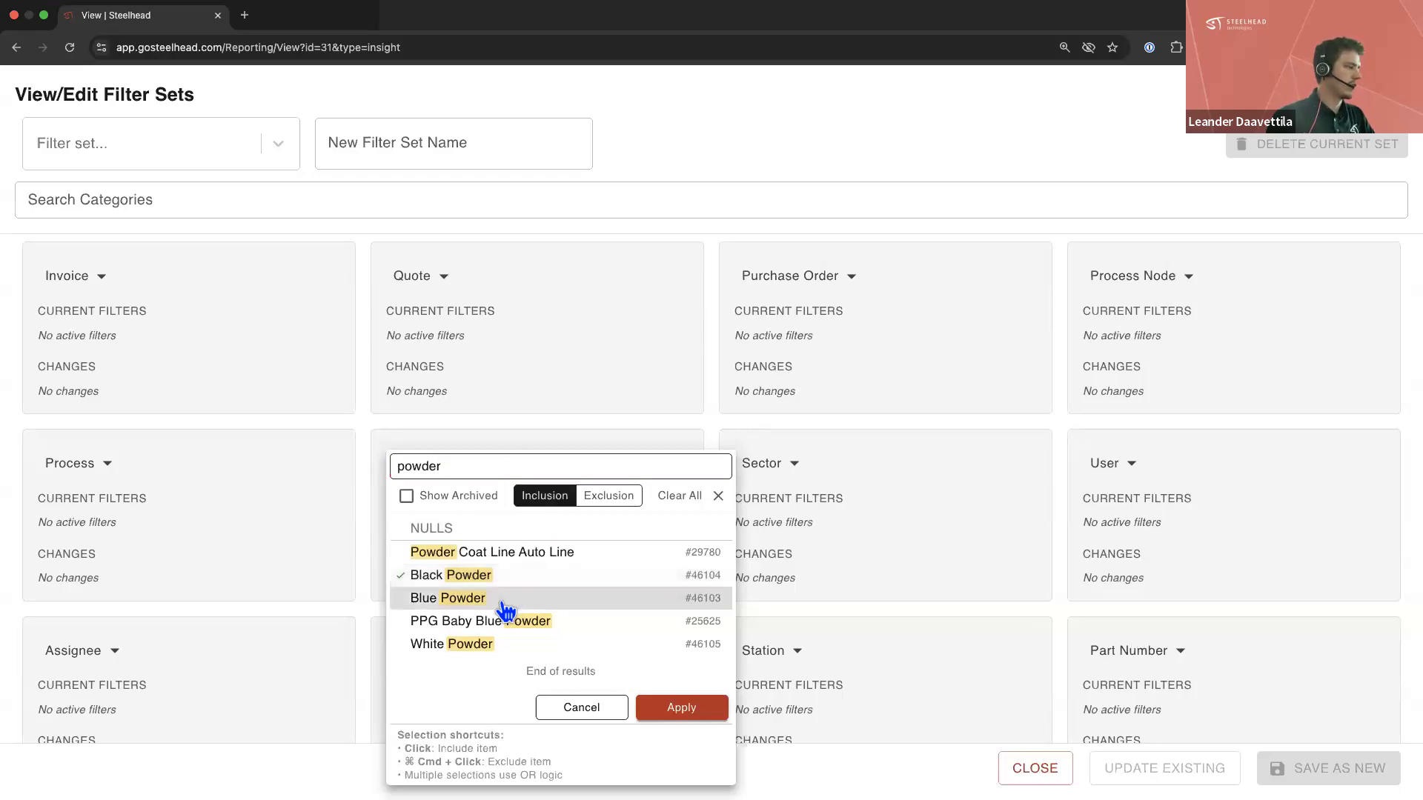
pyautogui.click(506, 602)
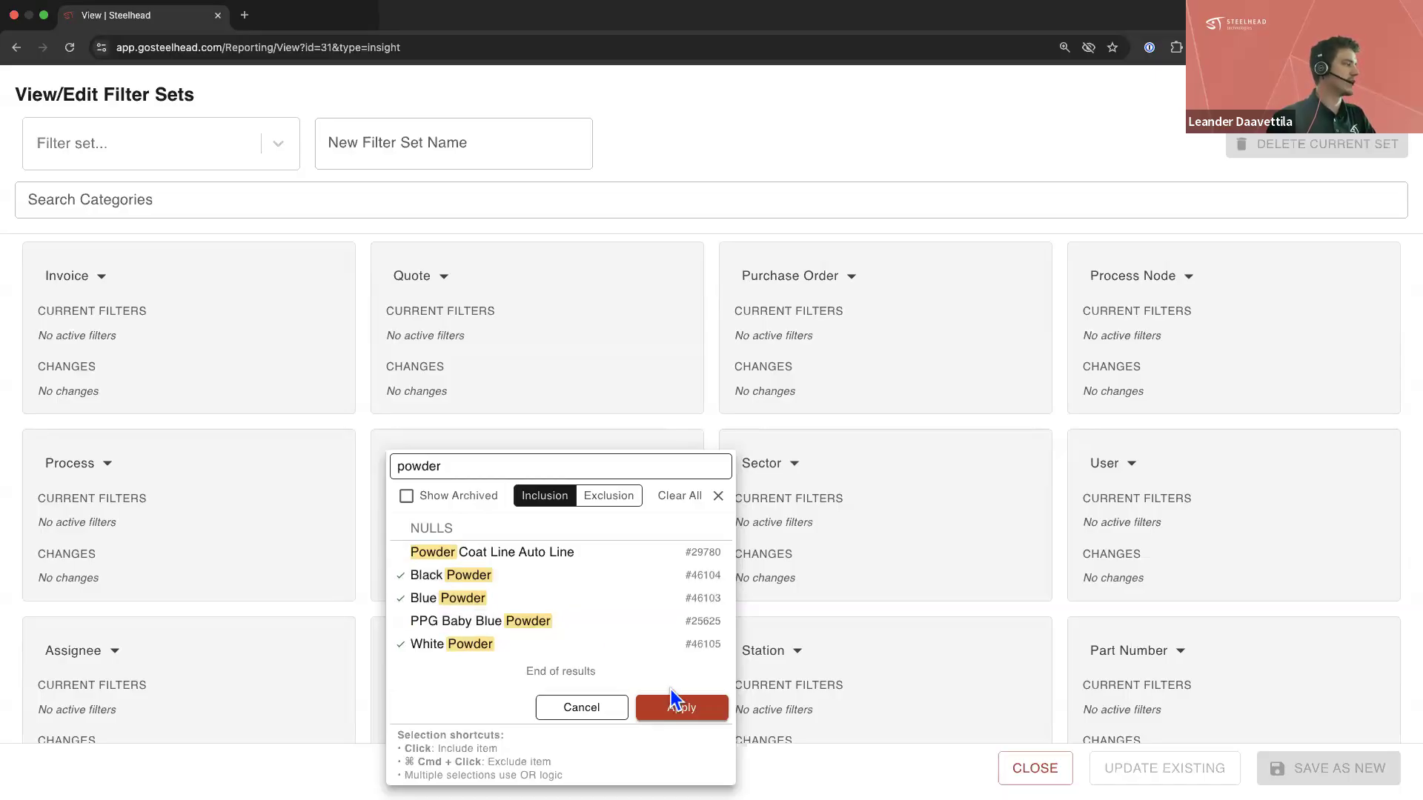
pyautogui.click(681, 708)
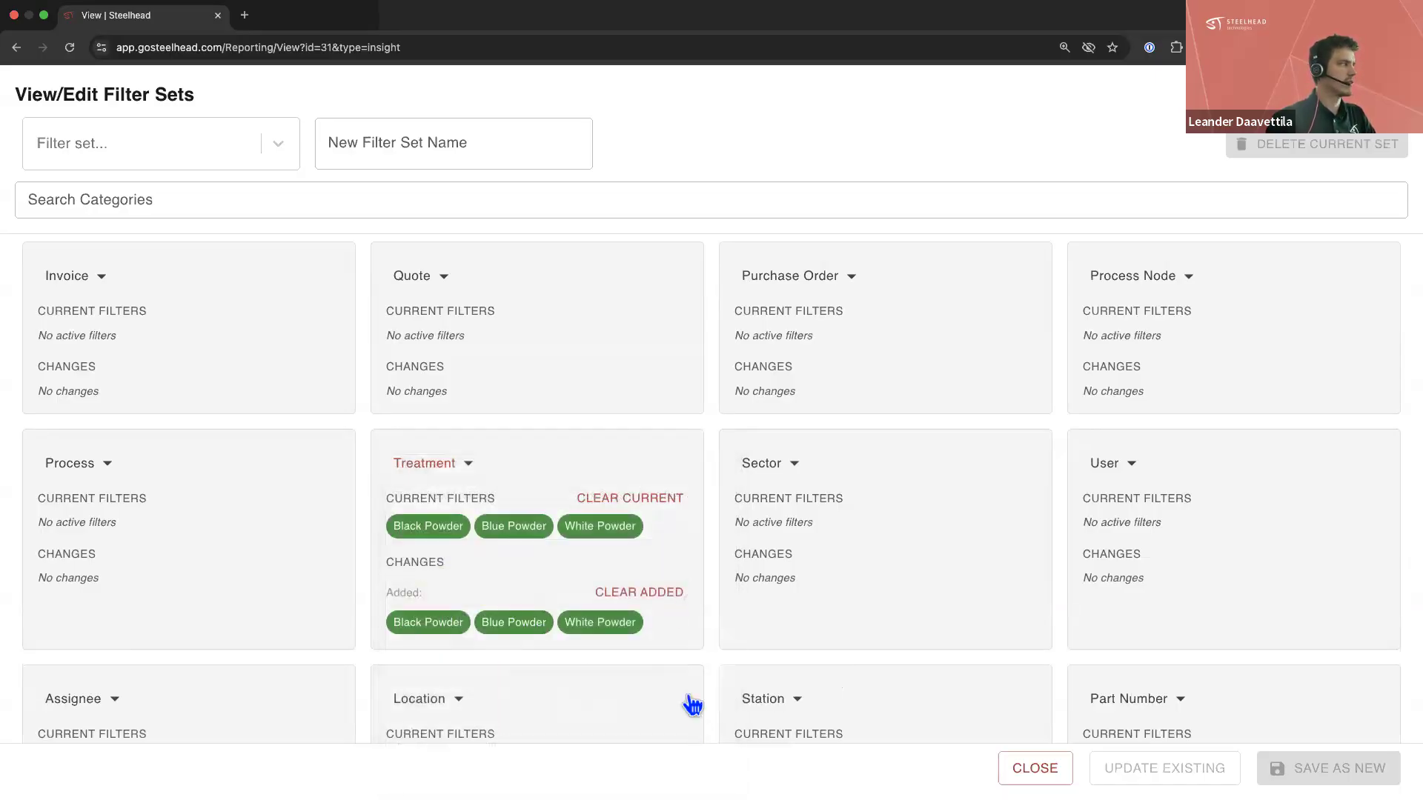
# Search the Product filter for "powder" and add Powder Coating as an included product
pyautogui.scroll(-3, 914, 517)
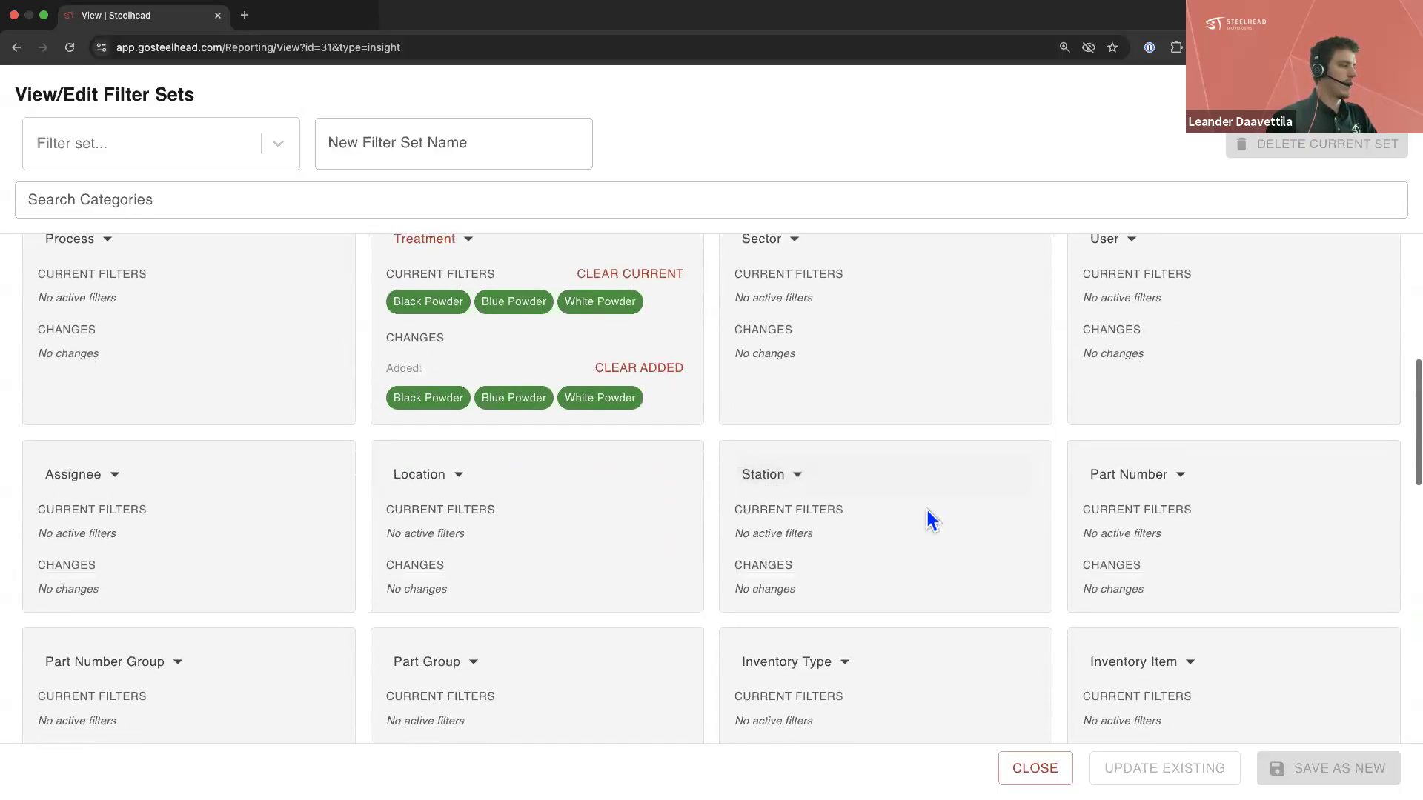
pyautogui.scroll(3, 928, 510)
pyautogui.scroll(3, 897, 508)
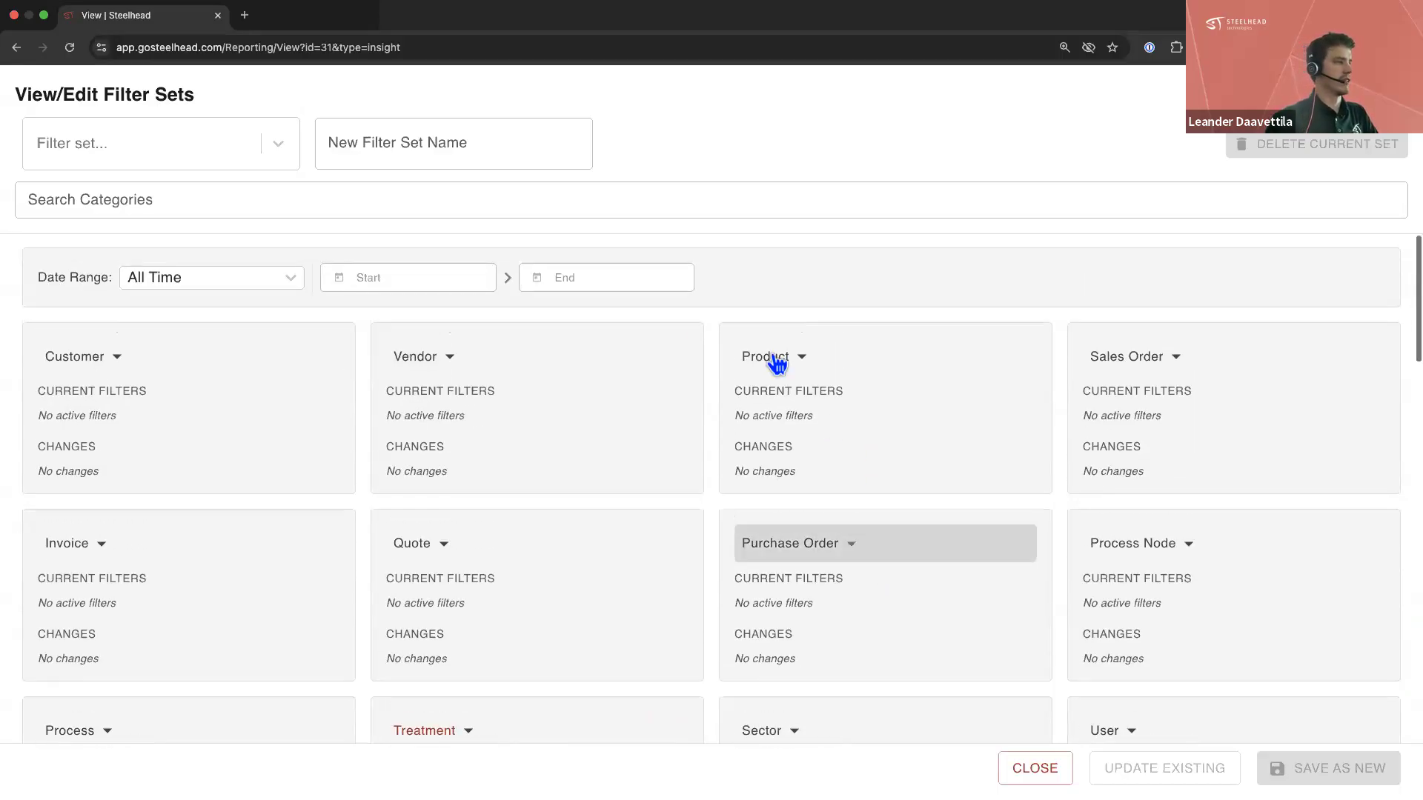
pyautogui.click(842, 354)
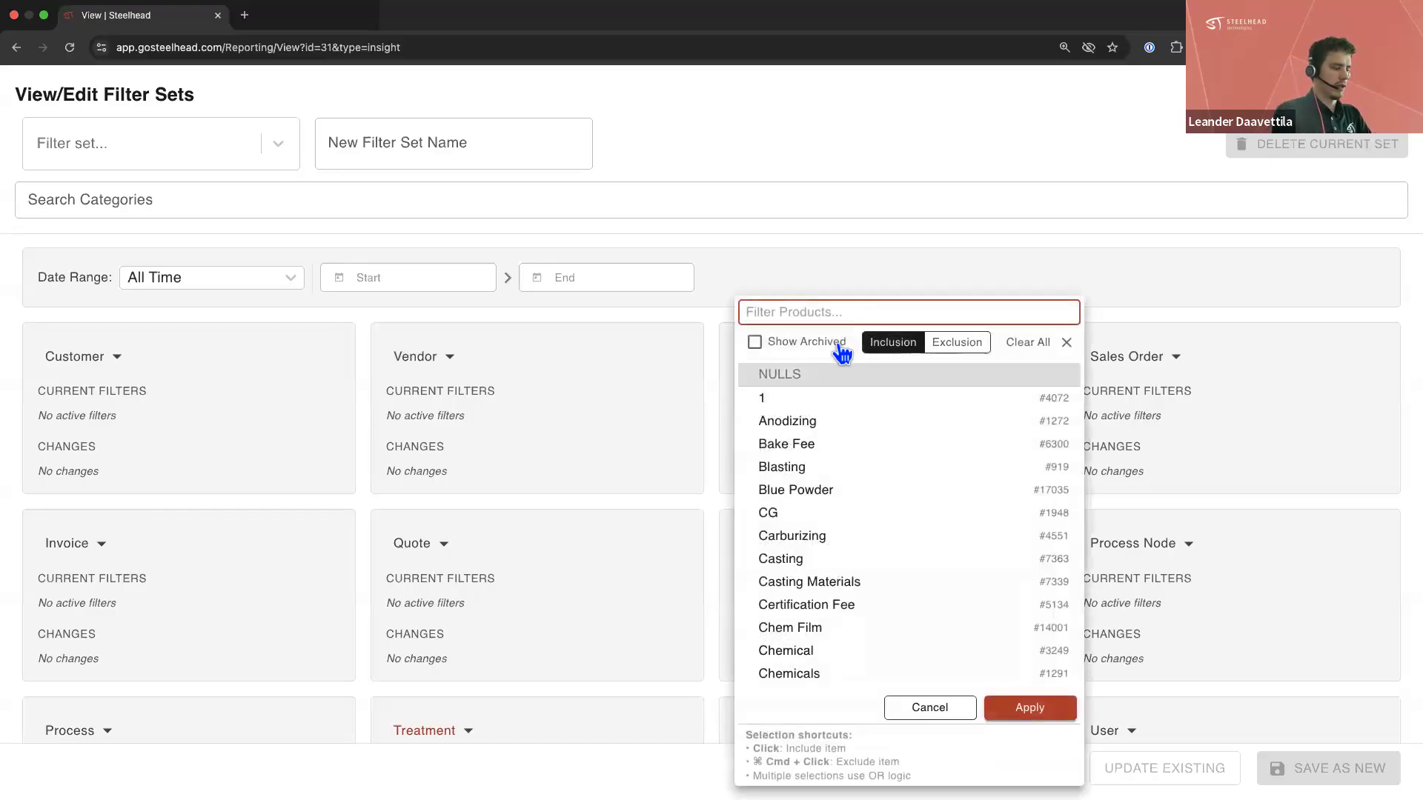
pyautogui.write('powder')
pyautogui.click(860, 482)
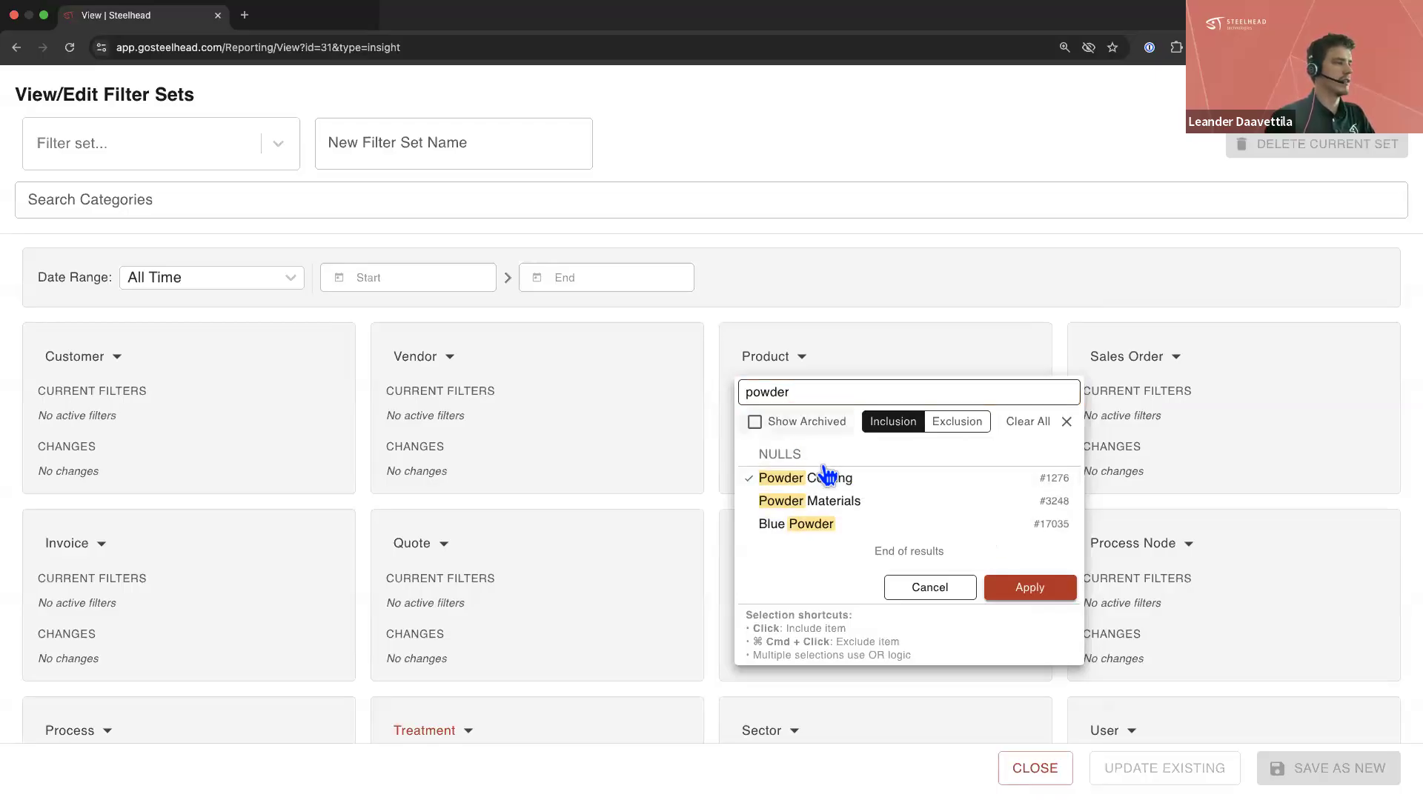
pyautogui.click(1030, 588)
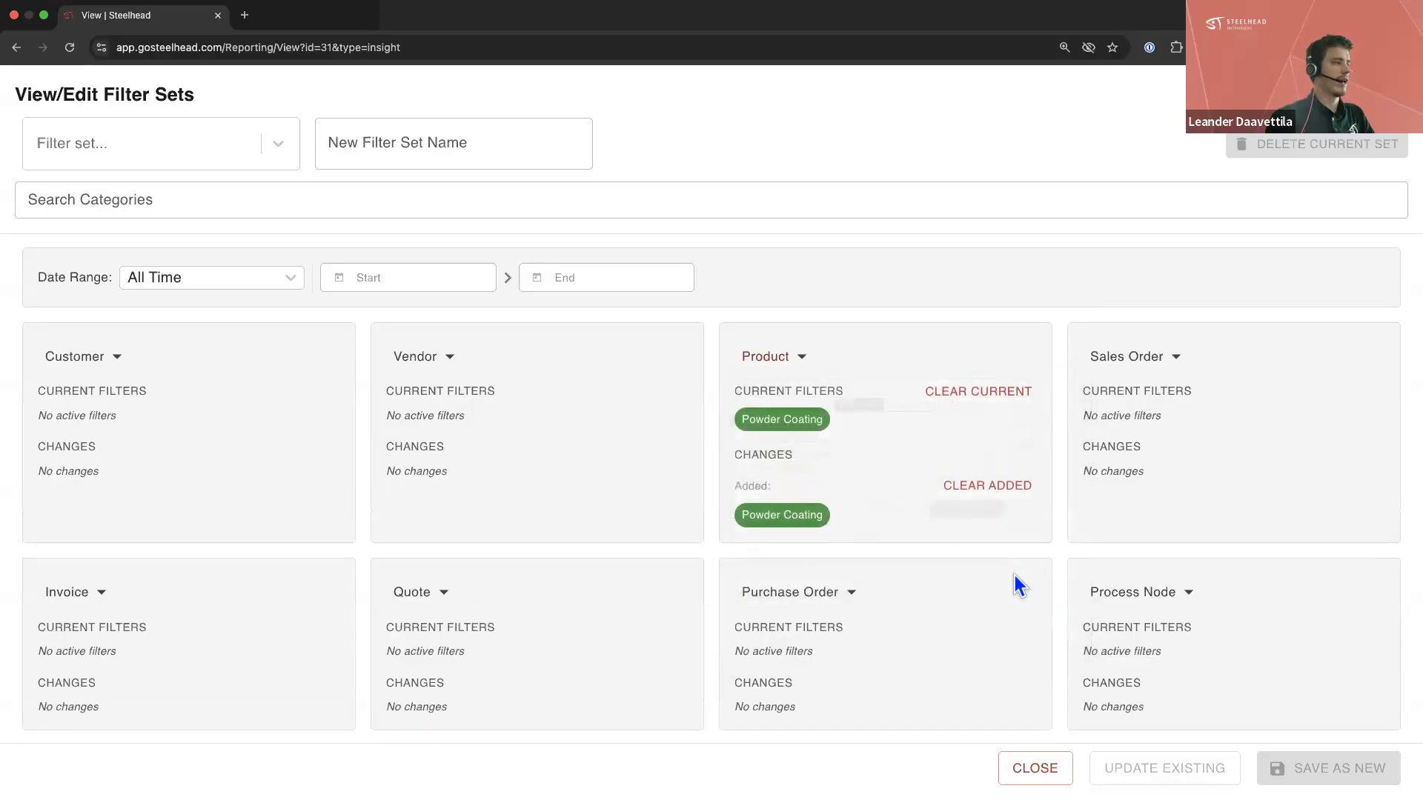
# Search the Process filter for "powder" and include the Powder Coating and Auto Line Powder Coat processes
pyautogui.scroll(-4, 917, 475)
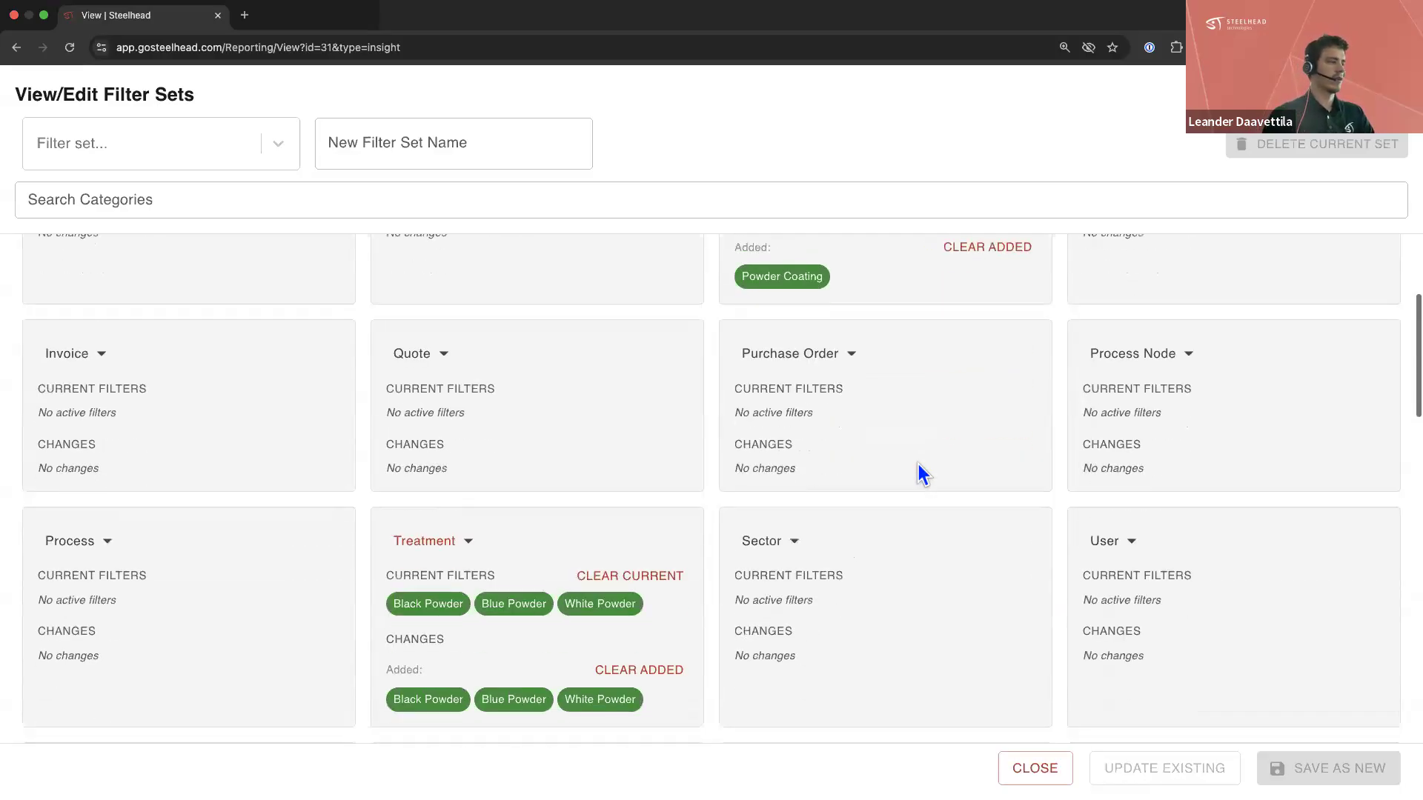
pyautogui.click(87, 517)
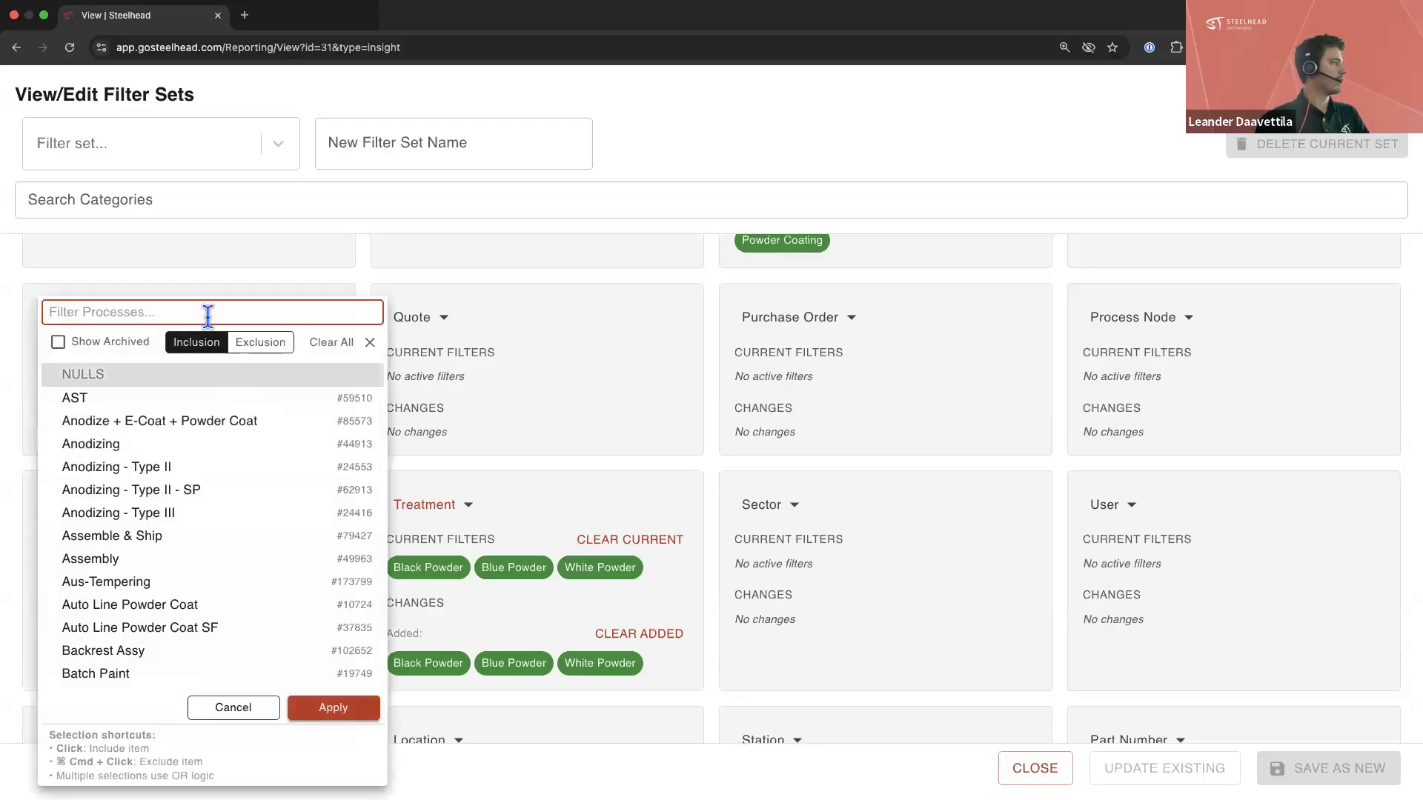
pyautogui.write('po')
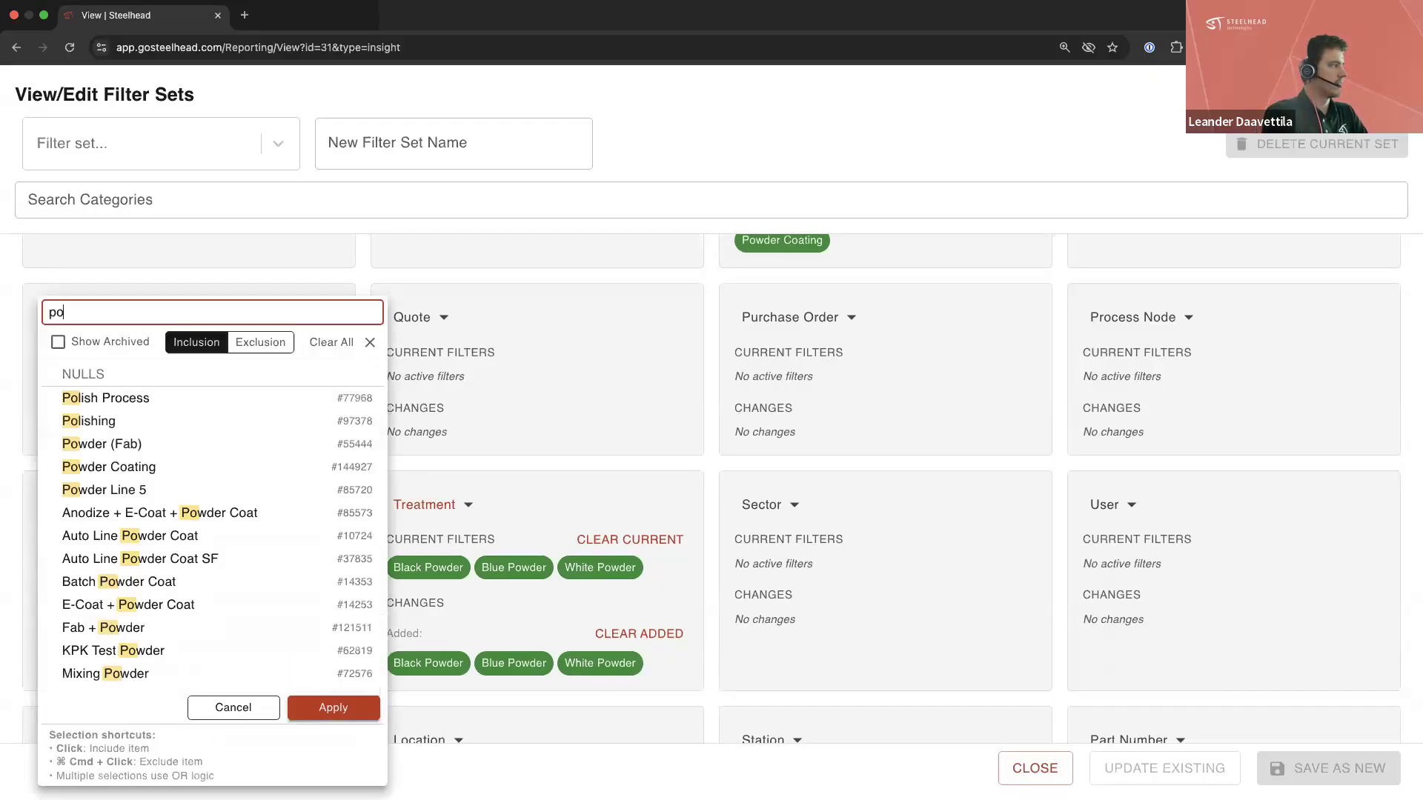
pyautogui.write('wder')
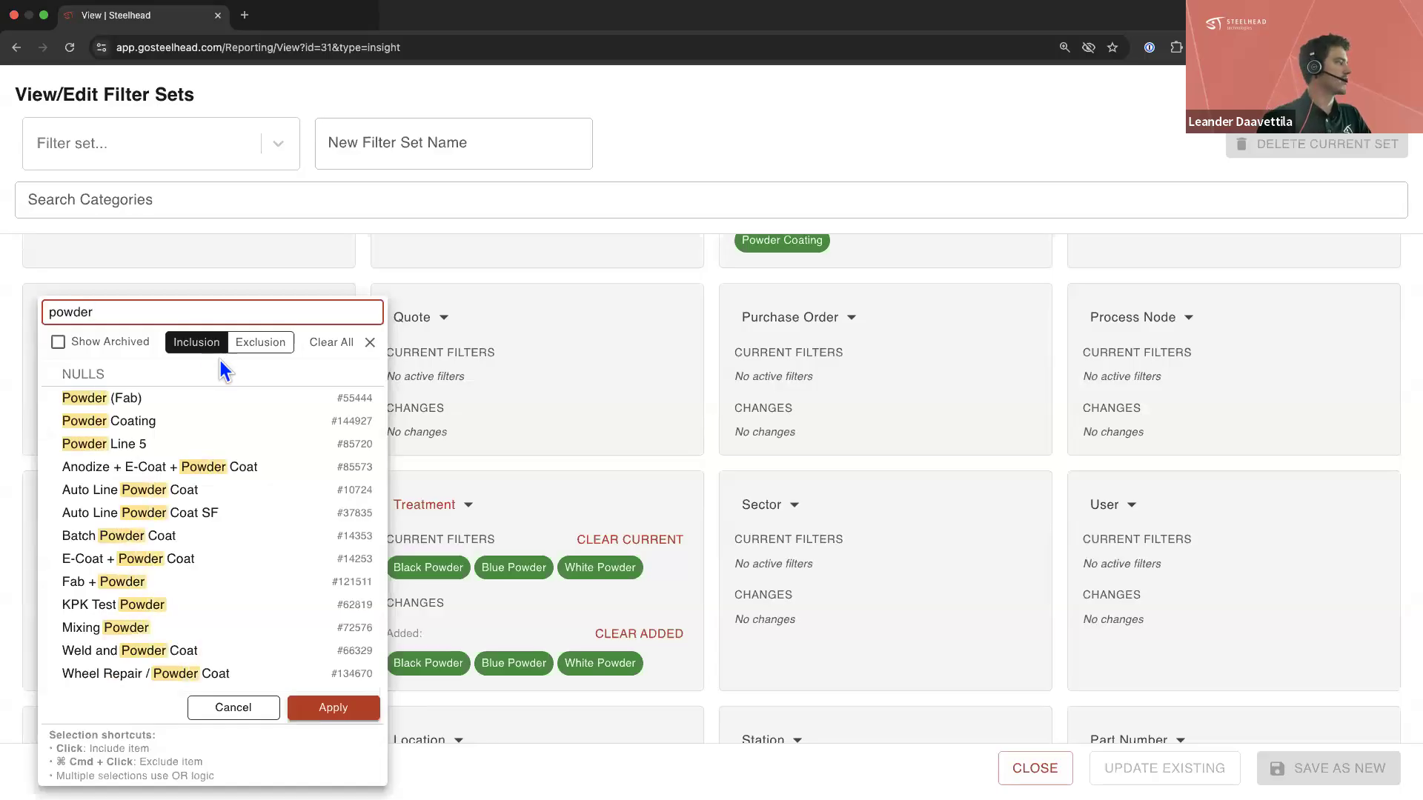
pyautogui.click(126, 429)
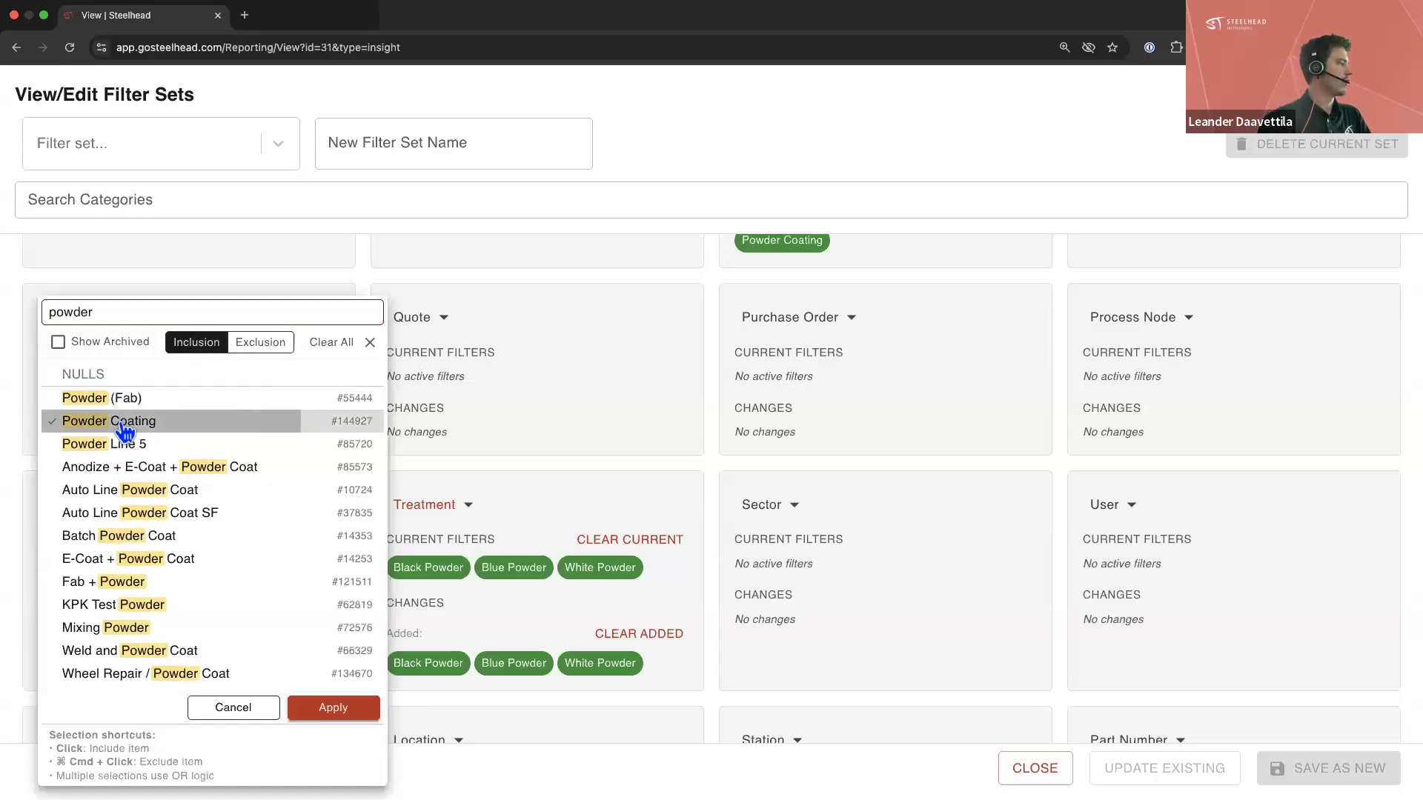
pyautogui.click(205, 495)
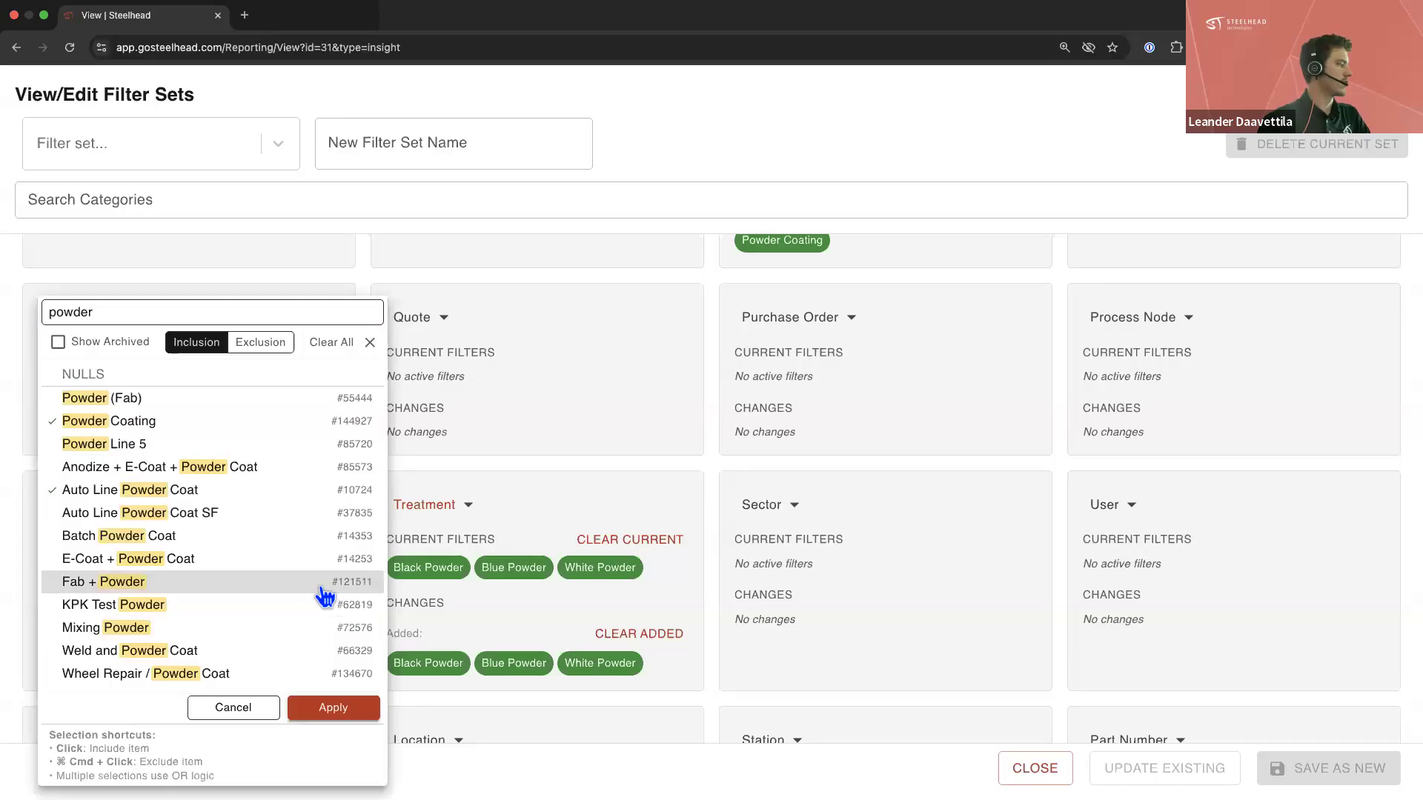
pyautogui.click(333, 707)
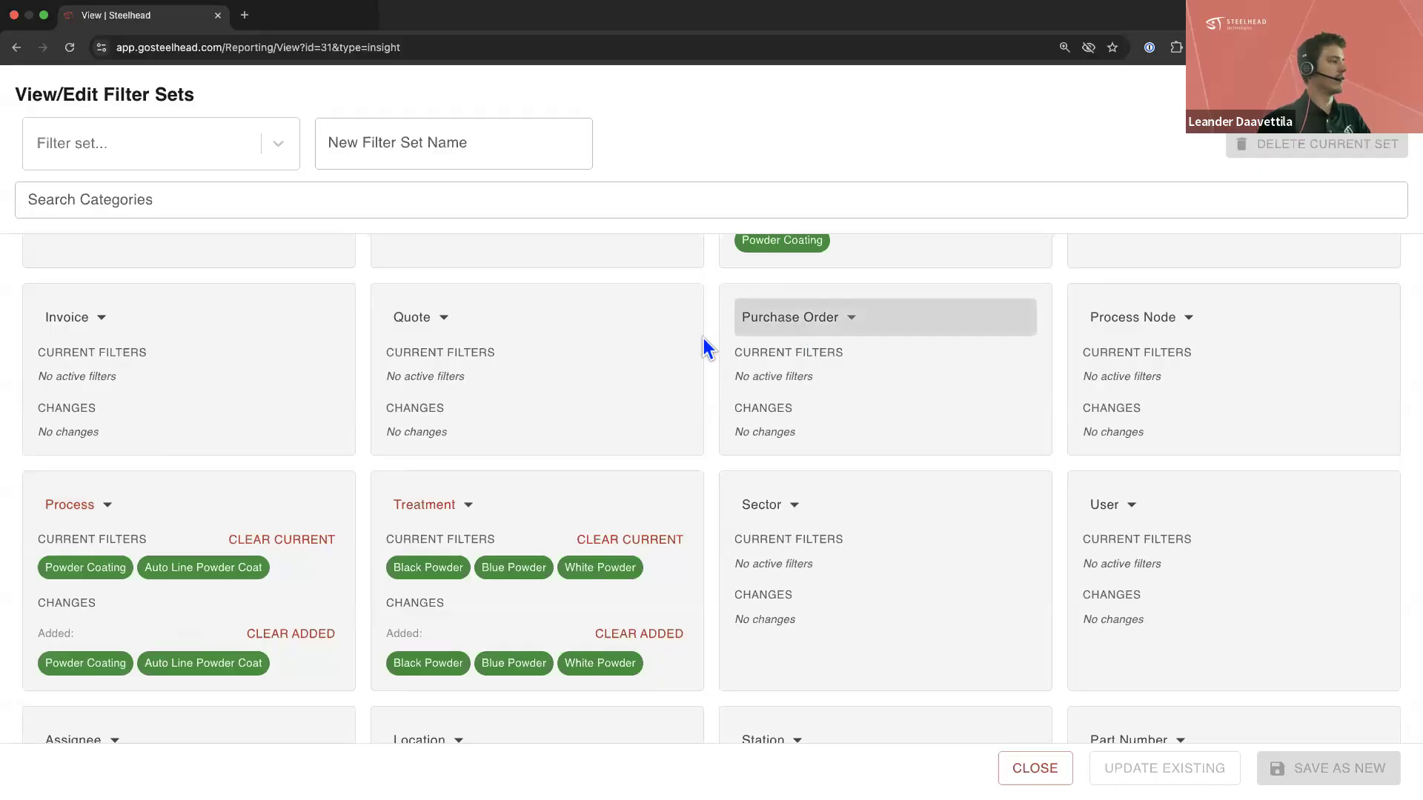
# Name the filter set Powder Coating and save it as a new set
pyautogui.scroll(5, 695, 363)
pyautogui.click(441, 138)
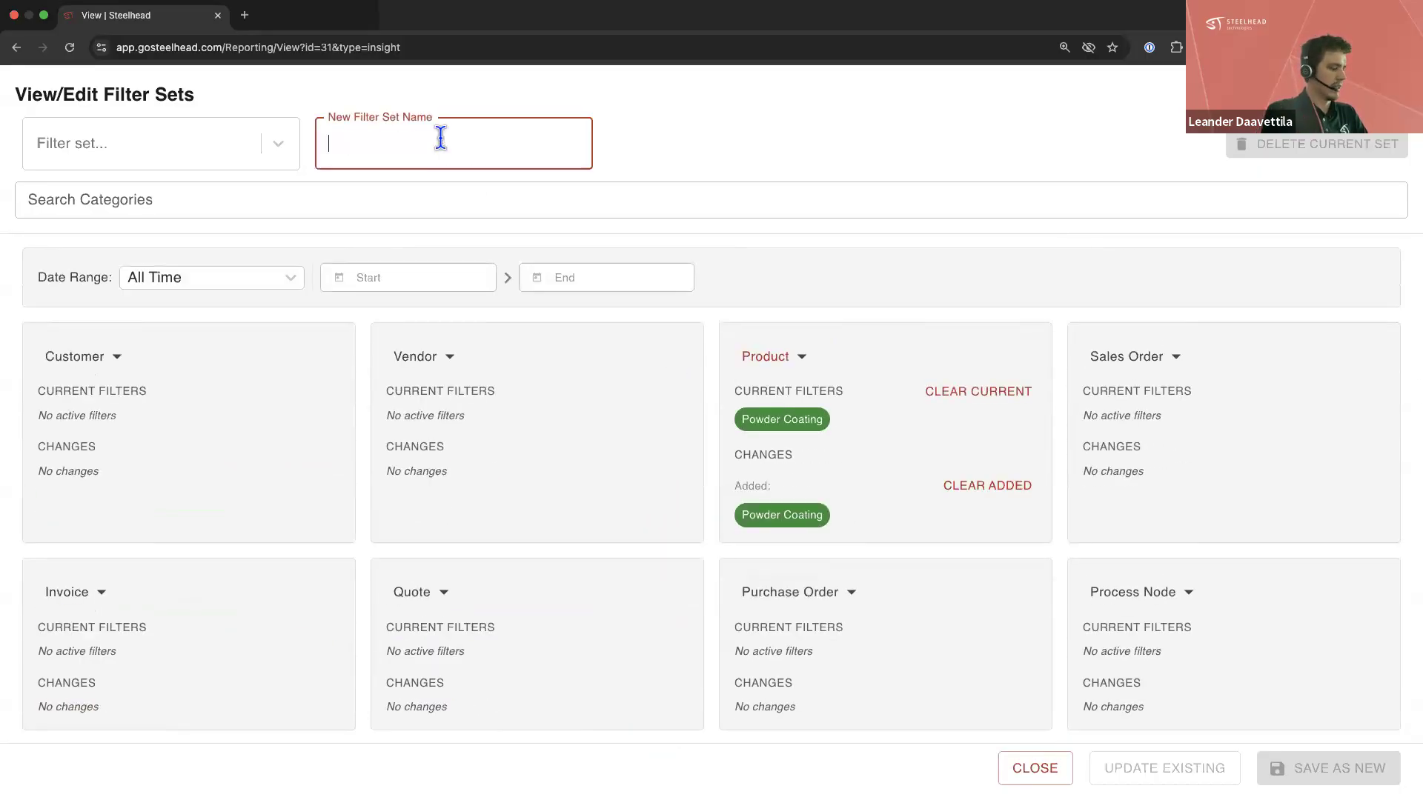
pyautogui.write('Powder Coating')
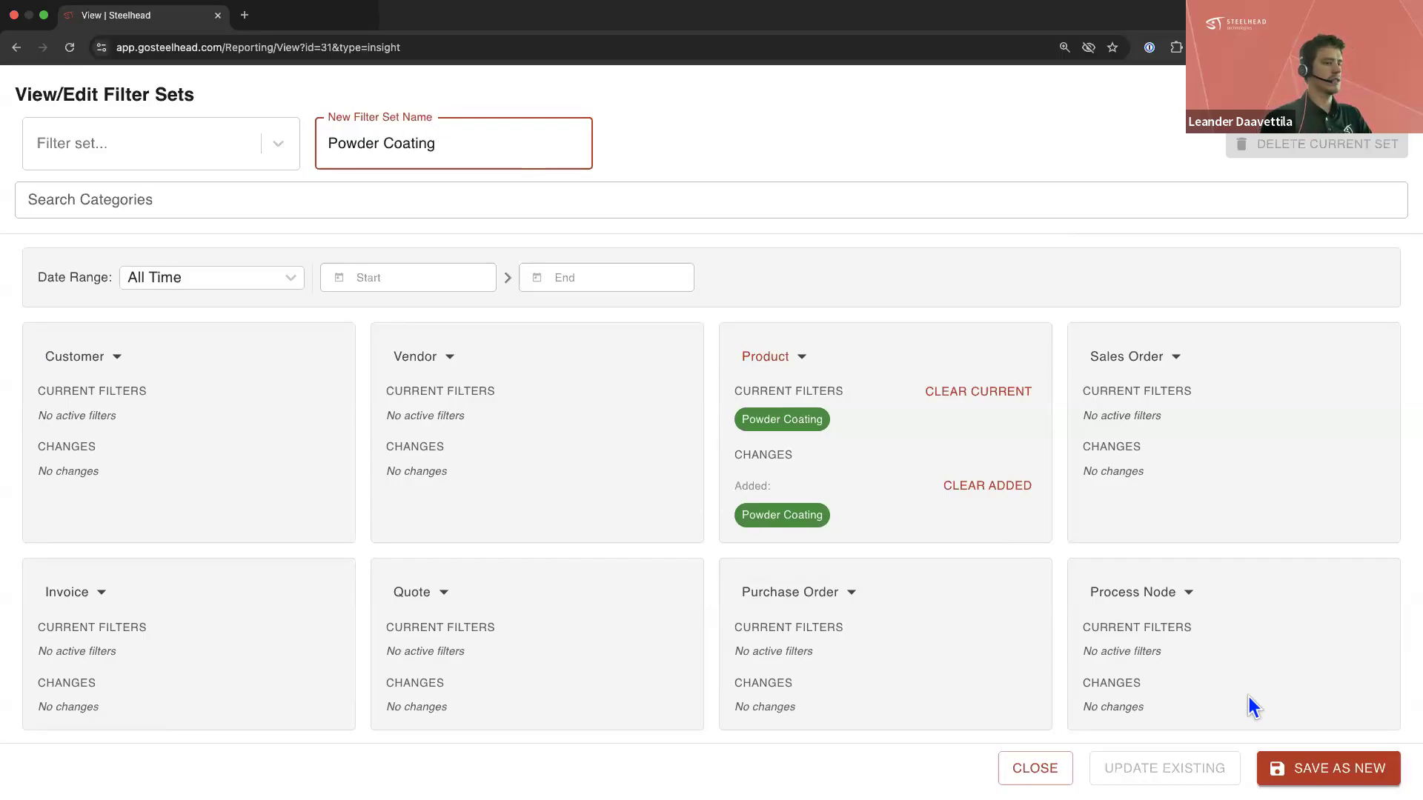
pyautogui.click(1335, 768)
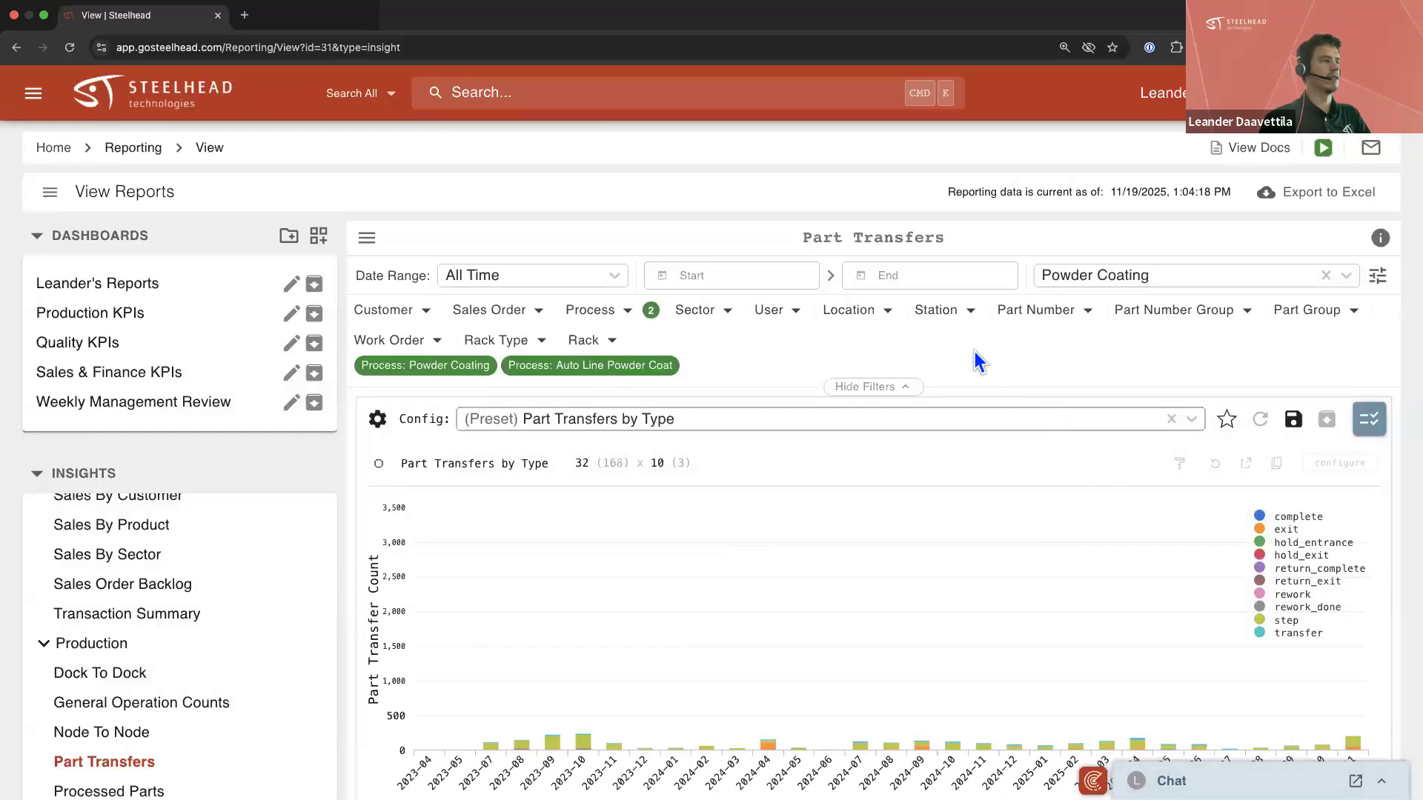
# Reopen the saved Powder Coating filter set, review its filters across all categories, and close the editor without changes
pyautogui.click(1381, 284)
pyautogui.scroll(-3, 686, 509)
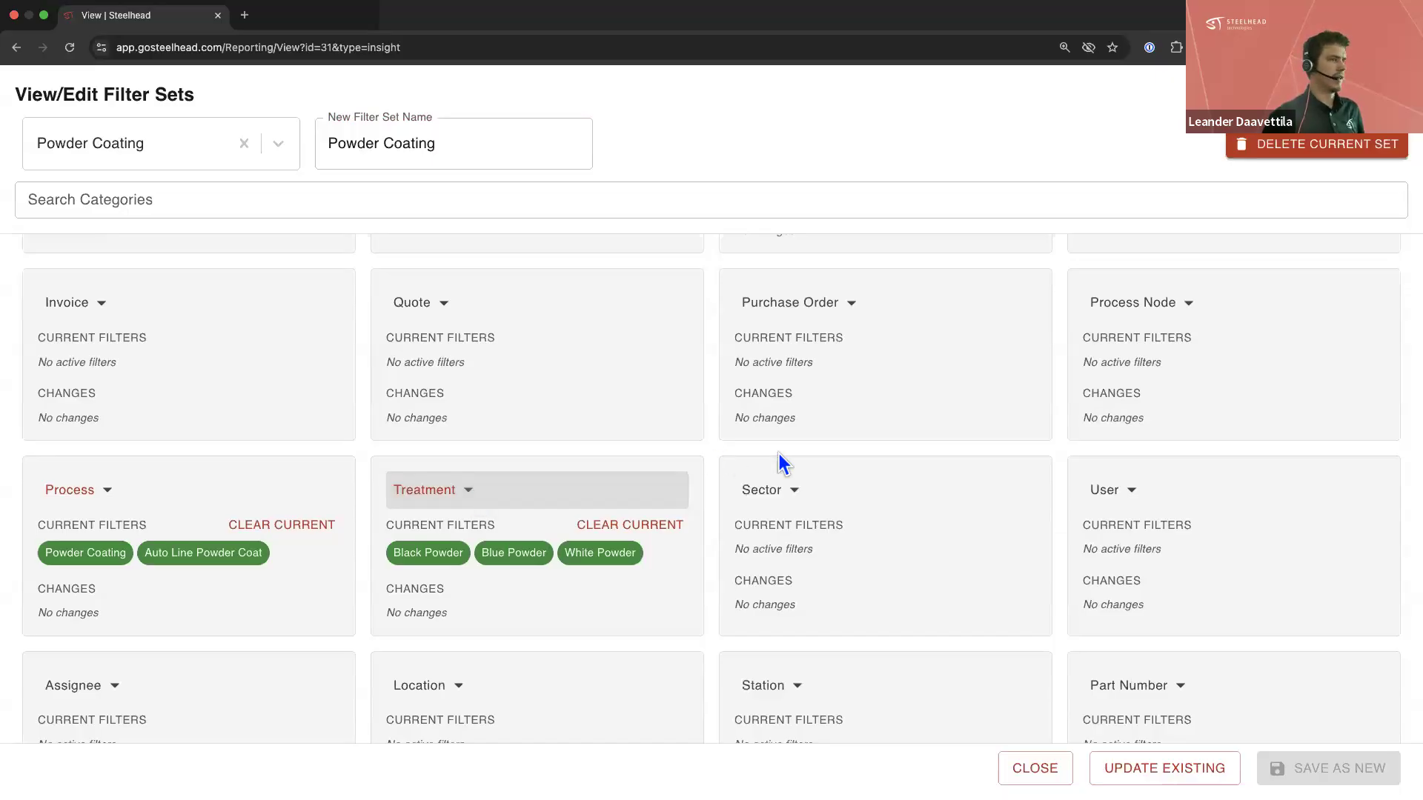
pyautogui.scroll(-5, 779, 456)
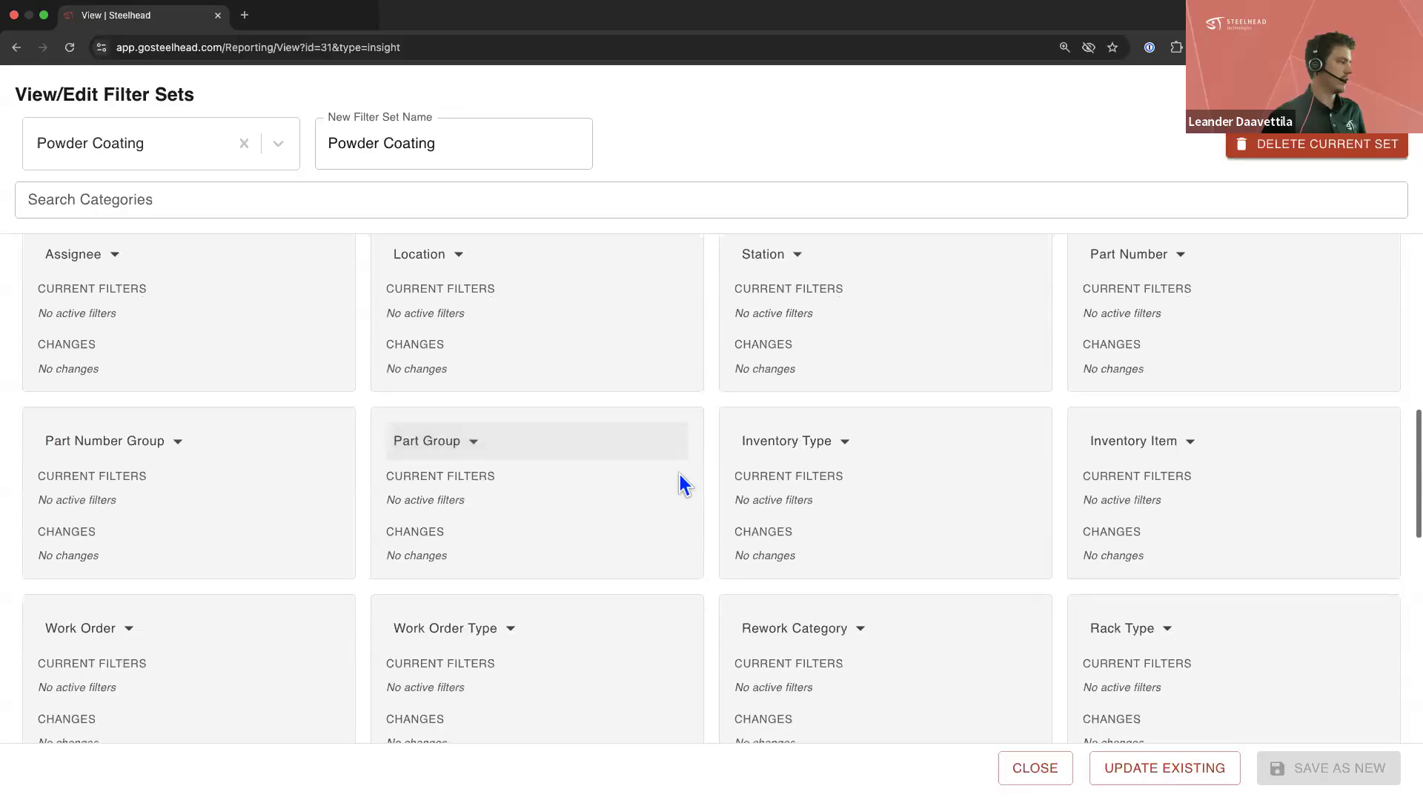
pyautogui.scroll(-5, 682, 478)
pyautogui.scroll(-5, 706, 484)
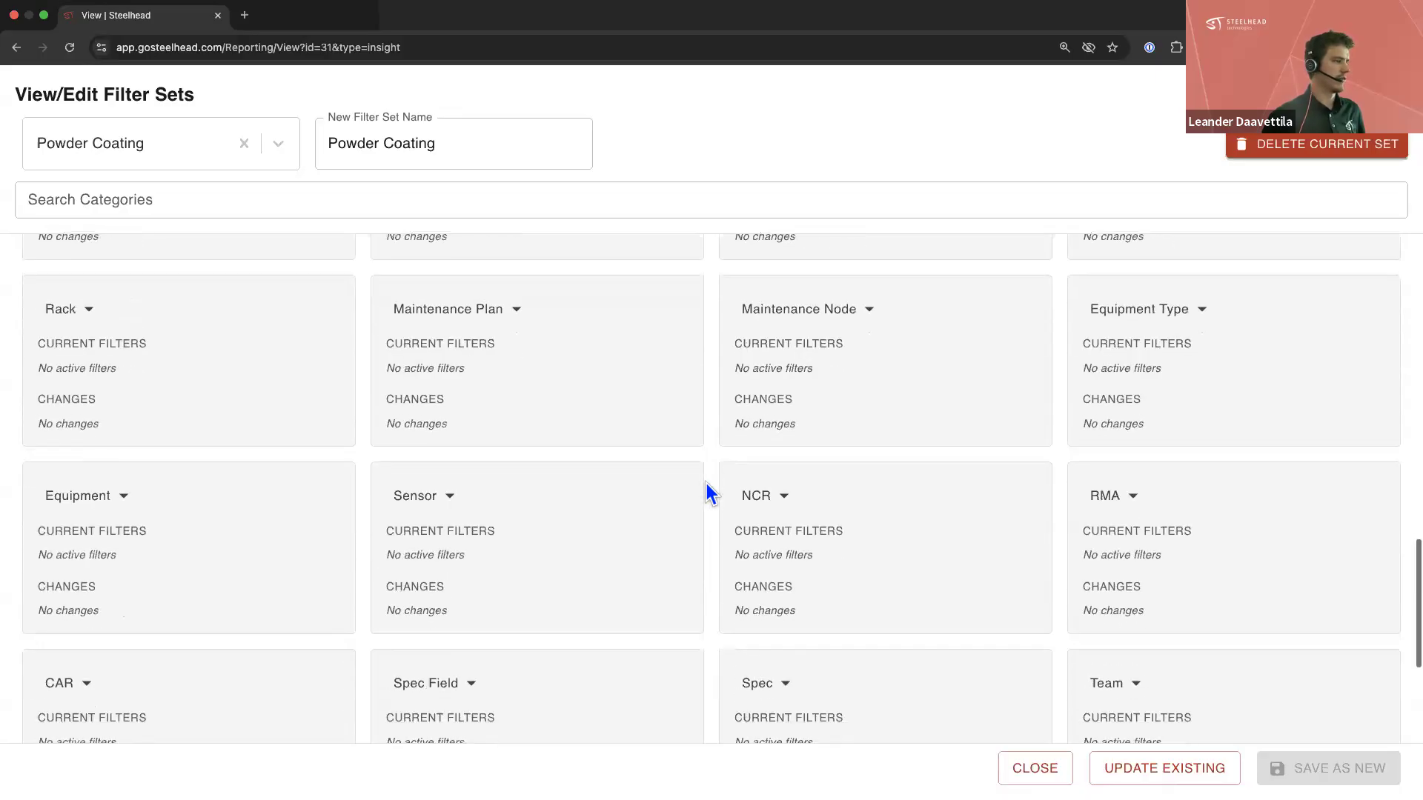
pyautogui.scroll(15, 709, 484)
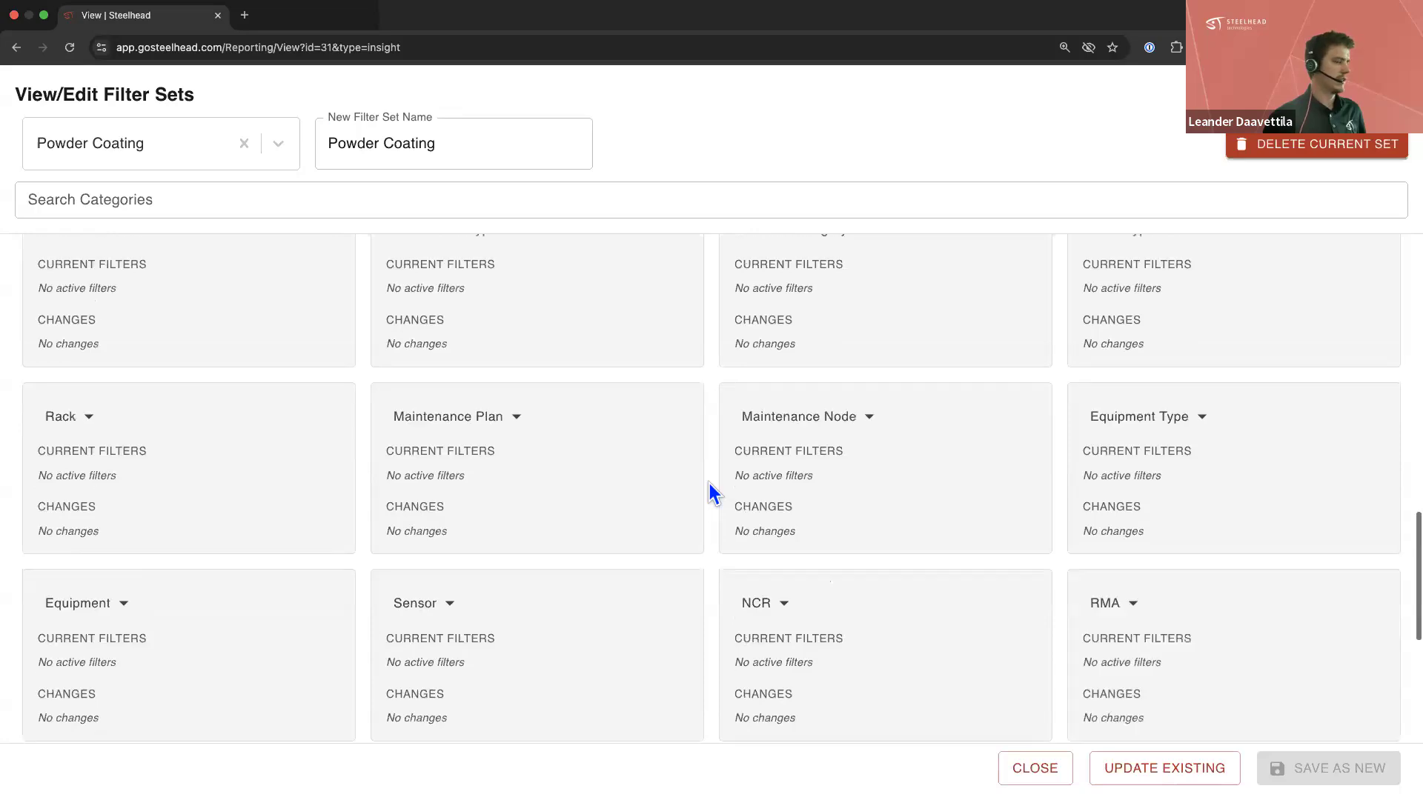
pyautogui.click(1035, 769)
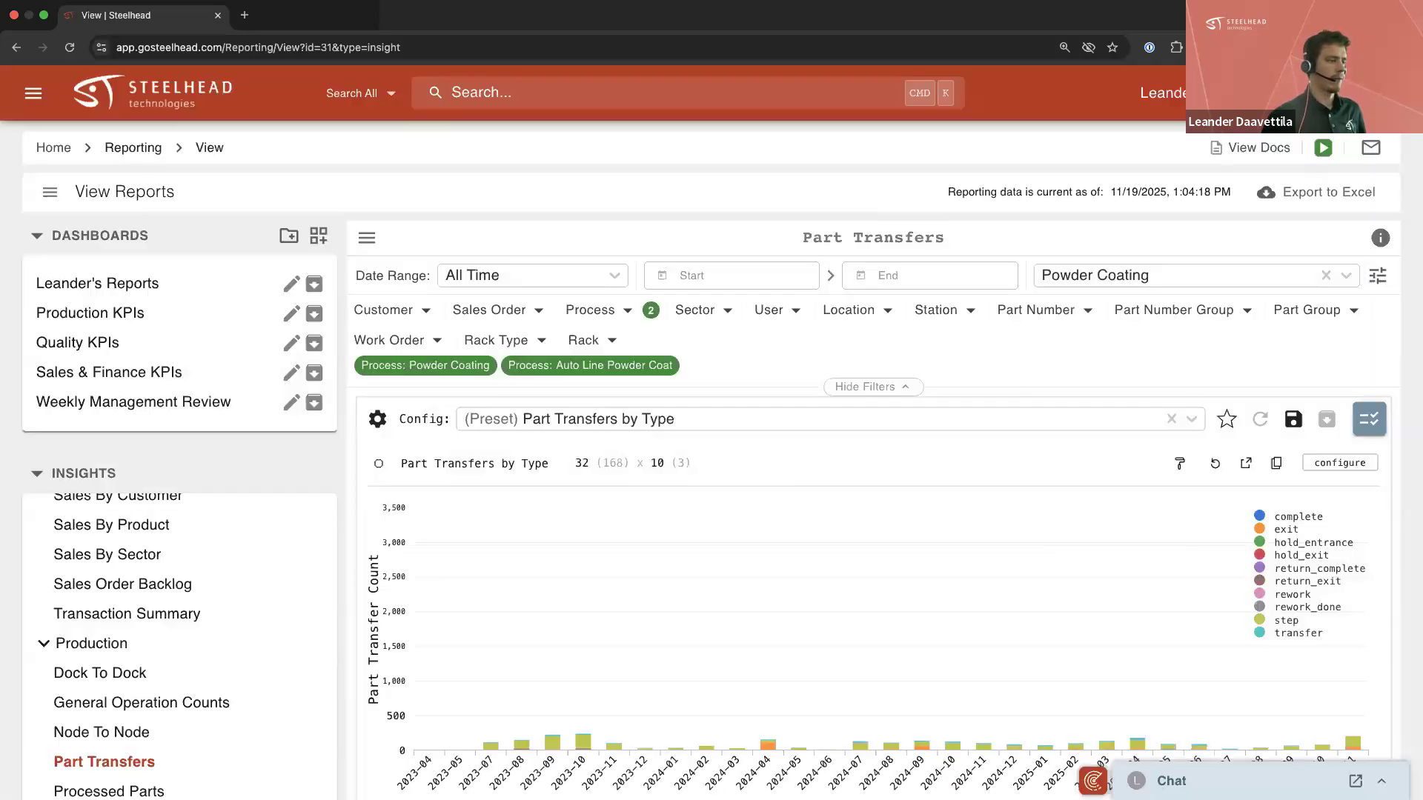
# Clear the filter set on the Part Transfers report and apply the Powder Coating set again
pyautogui.click(1326, 275)
pyautogui.click(1346, 276)
pyautogui.click(1199, 303)
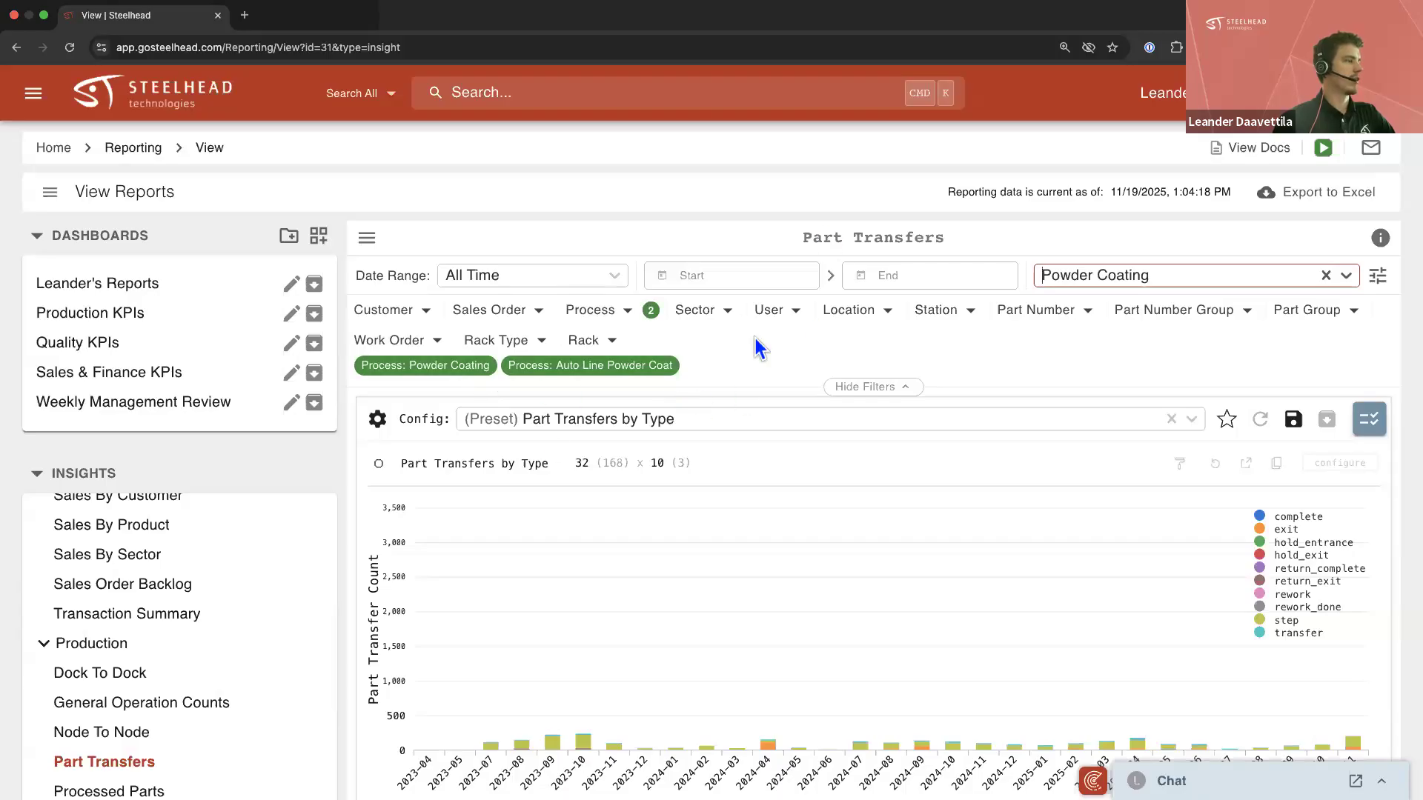
# Look through the filtered Part Transfers charts down to the Part Transfers datagrid
pyautogui.scroll(-3, 348, 510)
pyautogui.scroll(-3, 345, 510)
pyautogui.scroll(3, 346, 510)
pyautogui.scroll(-9, 347, 510)
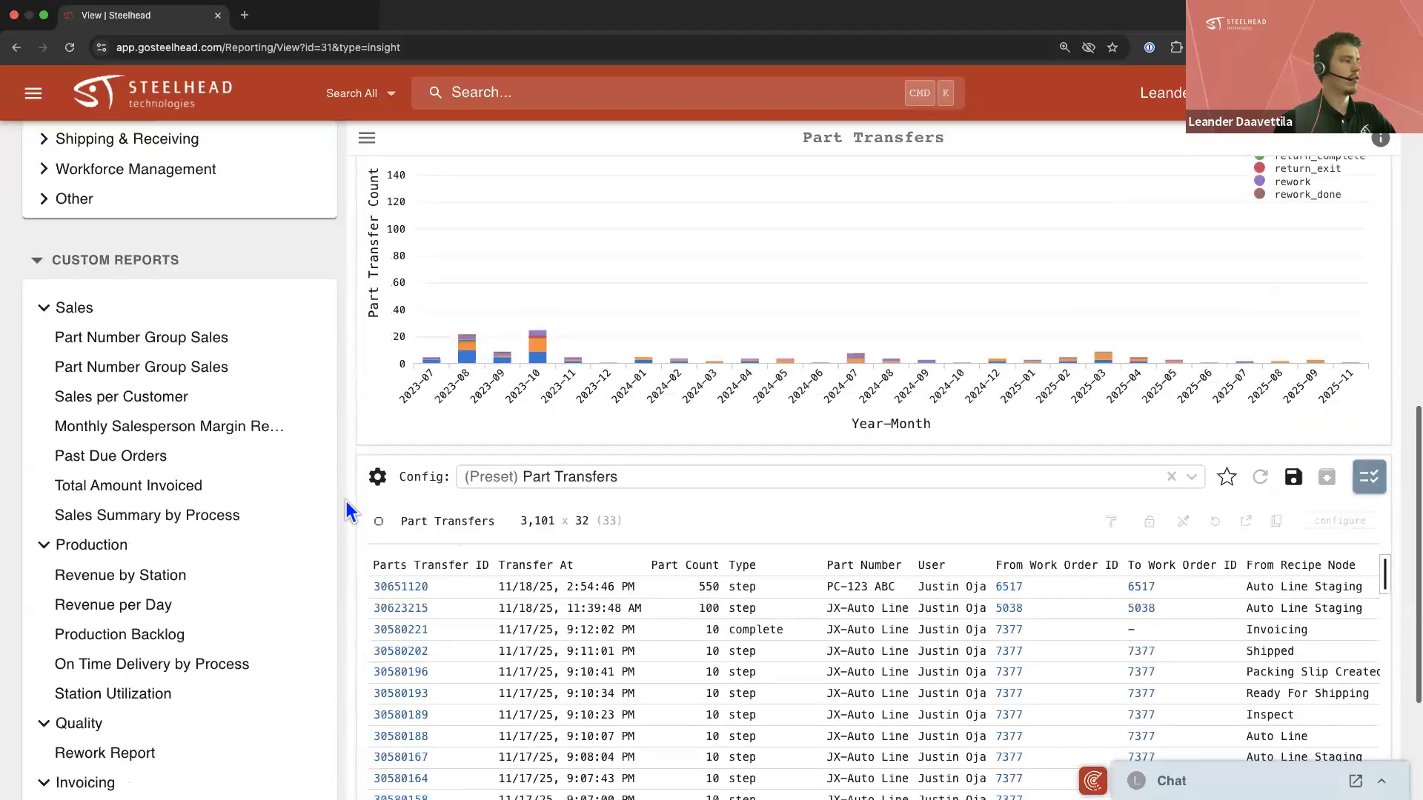
# Look across all columns of the Part Transfers datagrid, from the transfer details to the ID columns
pyautogui.scroll(-2, 348, 510)
pyautogui.hscroll(10, 995, 502)
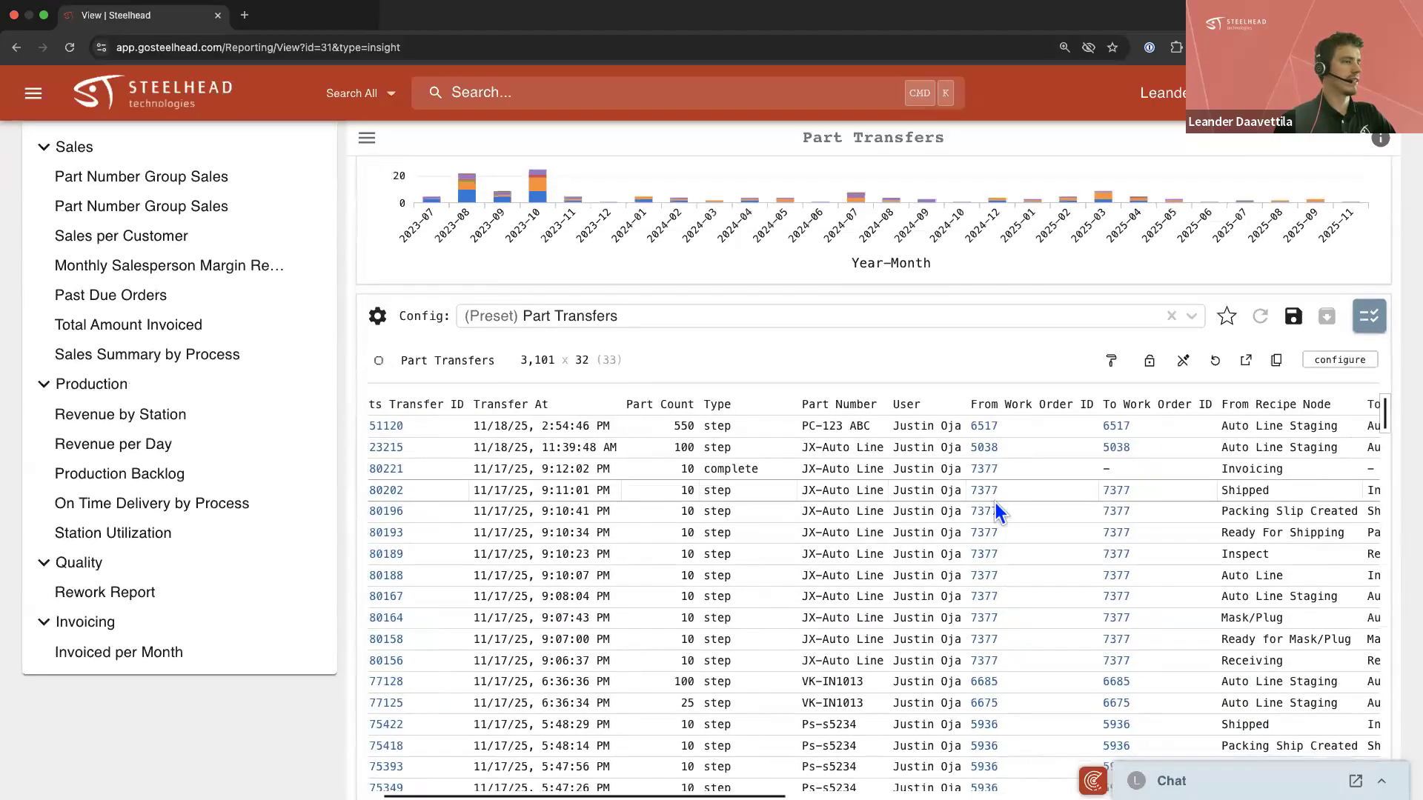
pyautogui.hscroll(8, 998, 503)
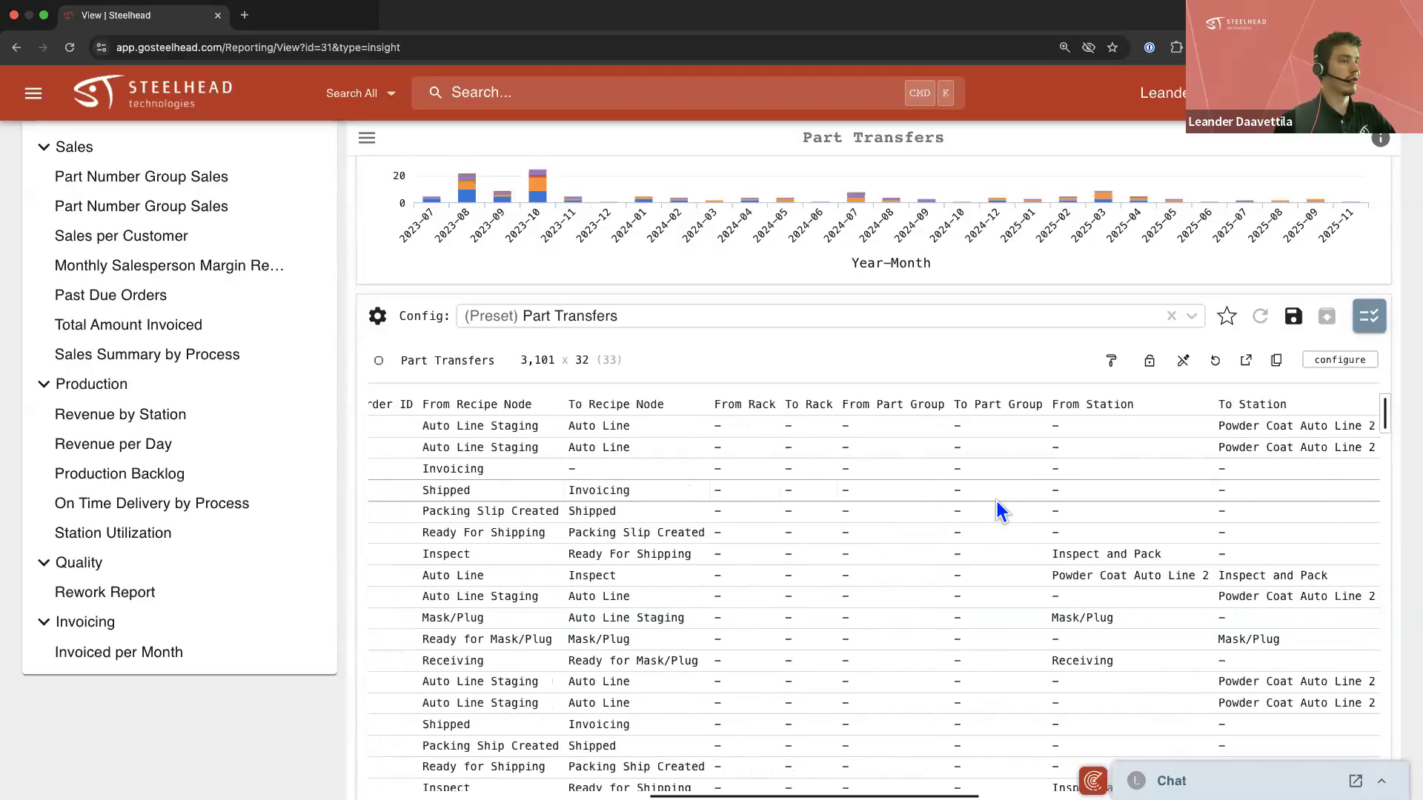
pyautogui.hscroll(12, 994, 501)
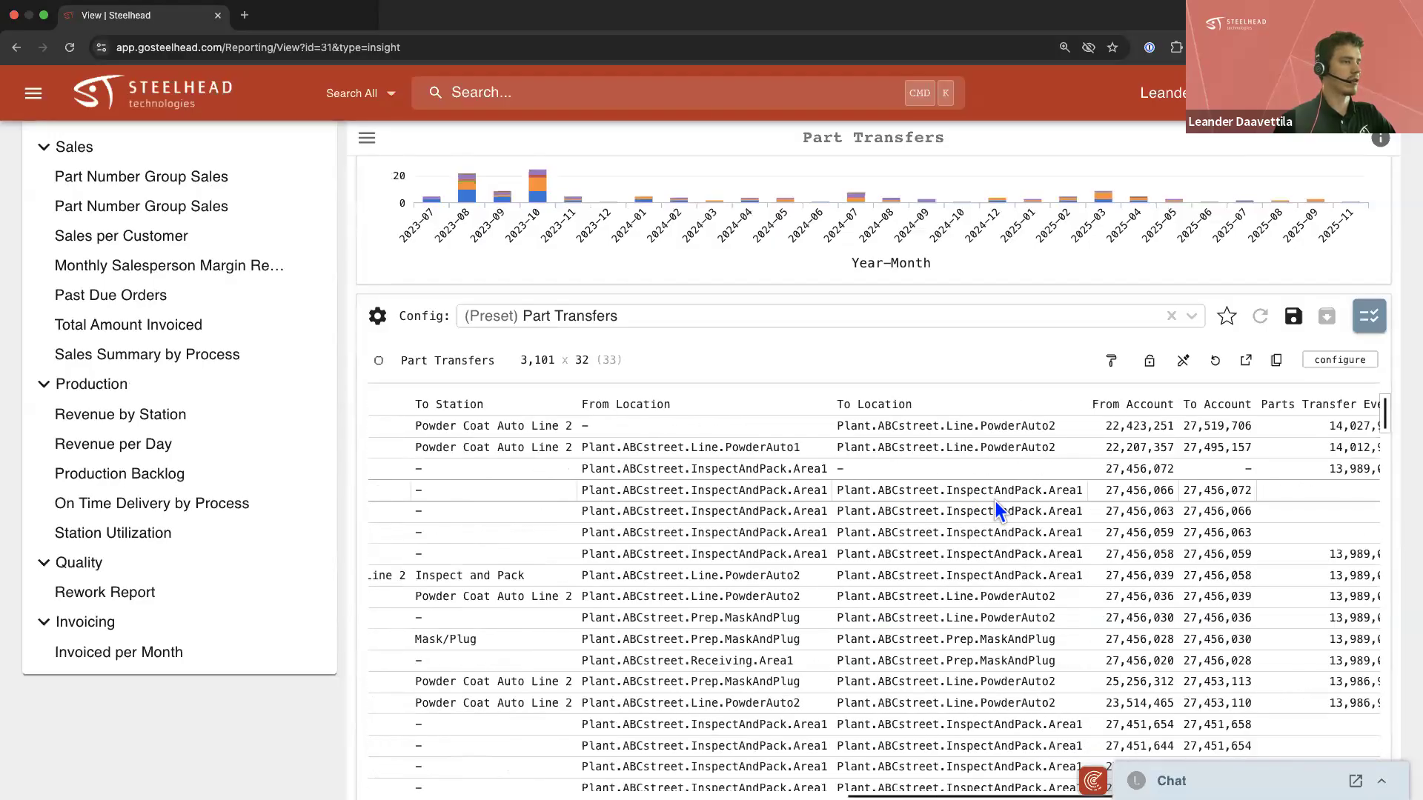
pyautogui.hscroll(12, 994, 502)
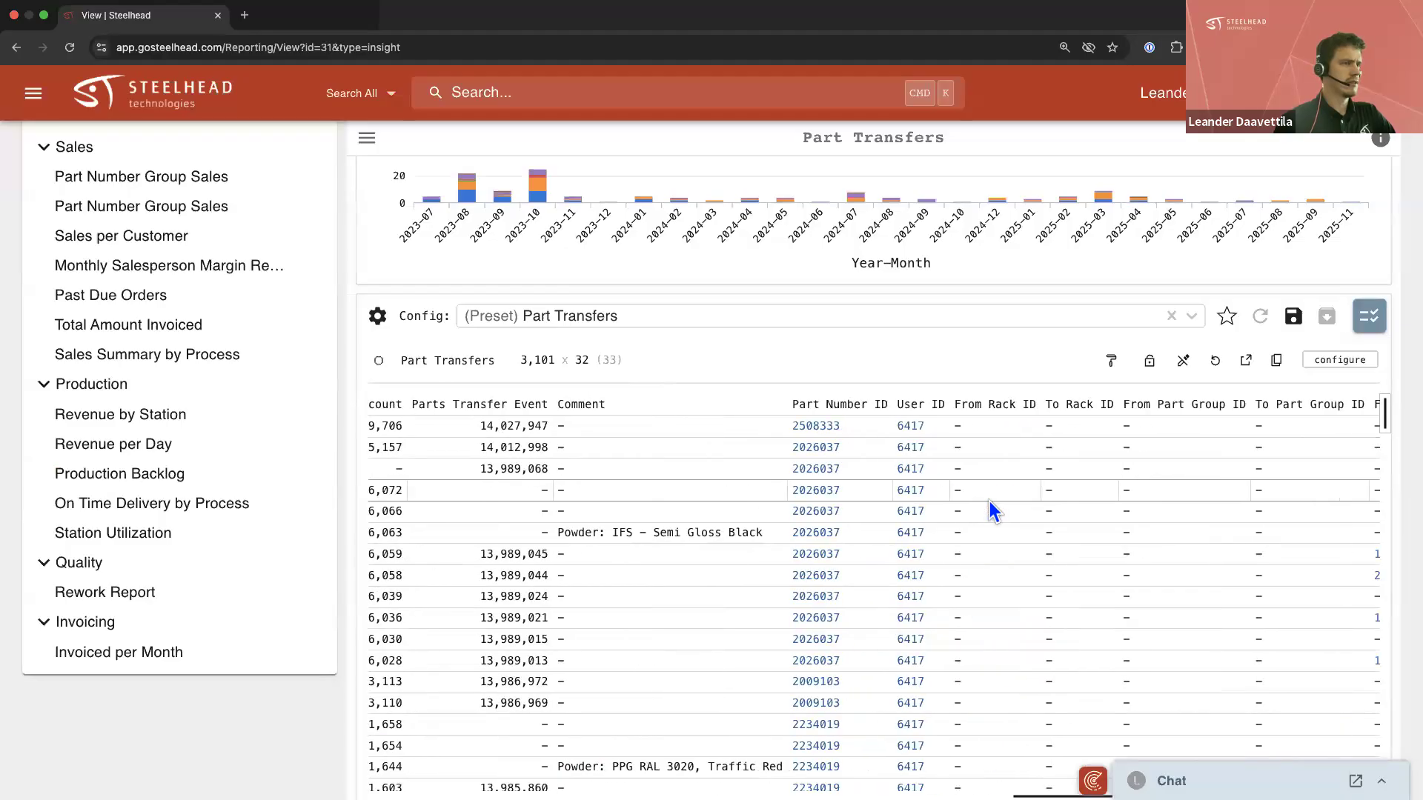
pyautogui.hscroll(-15, 990, 501)
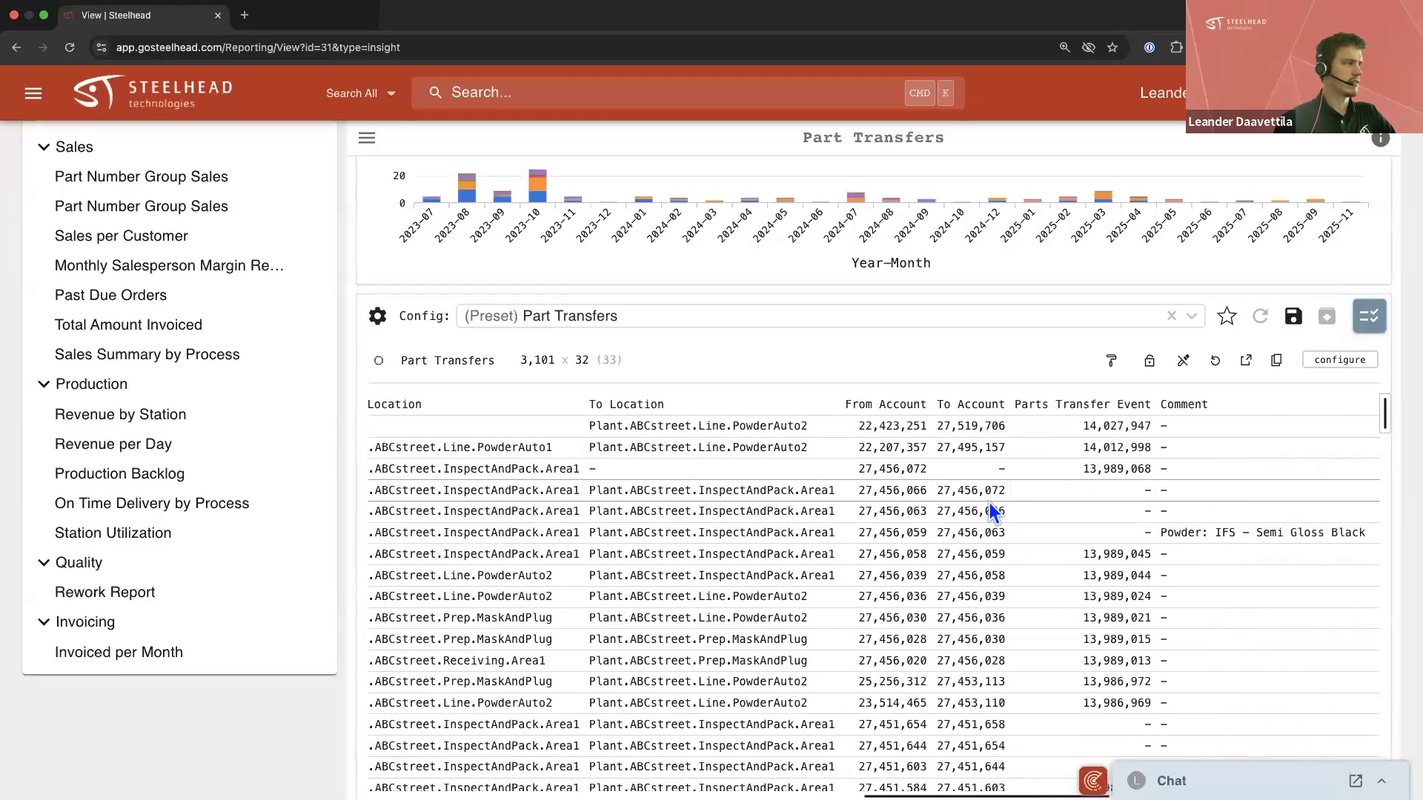
# Search the Part Transfers detailed columns for "proce" and close the column settings without saving
pyautogui.click(379, 317)
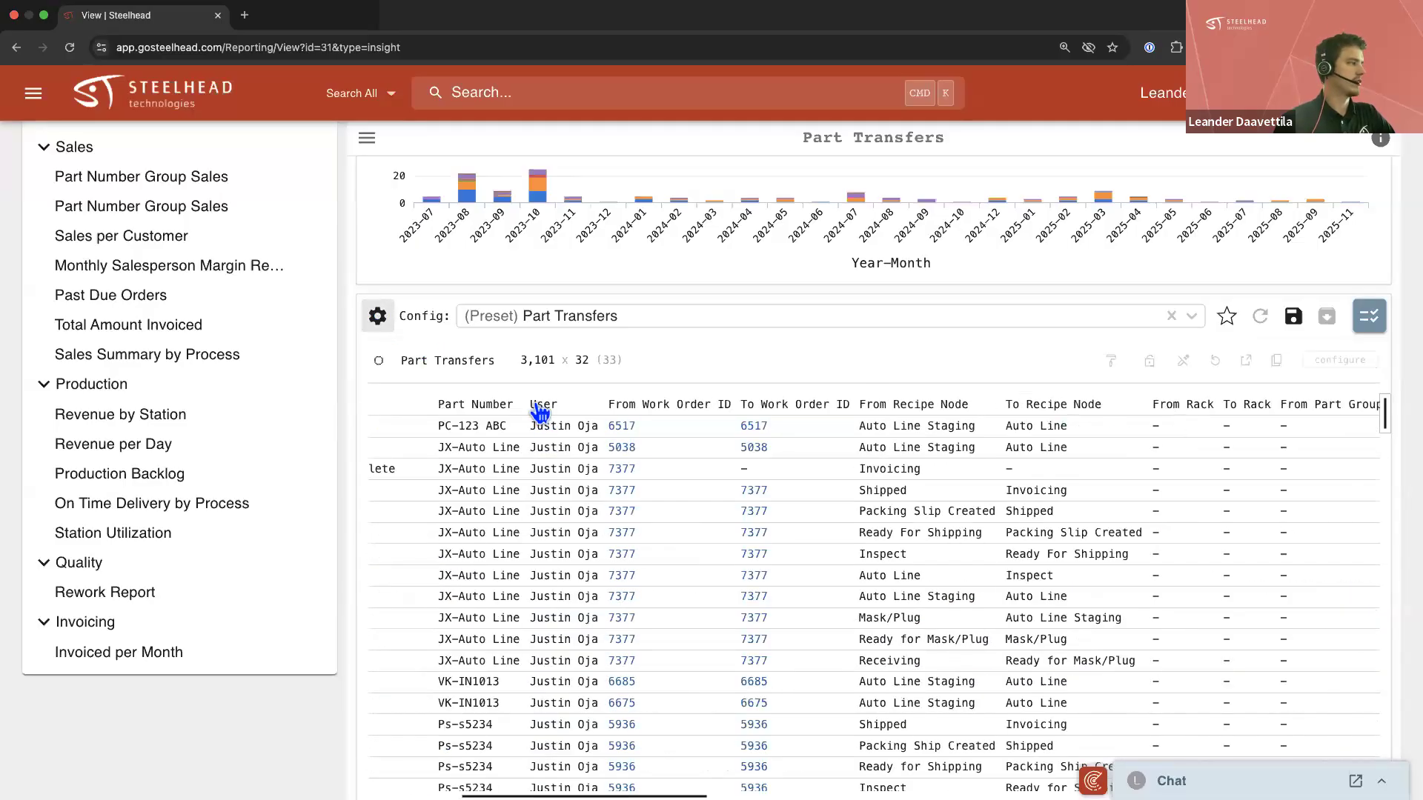
pyautogui.write('proce')
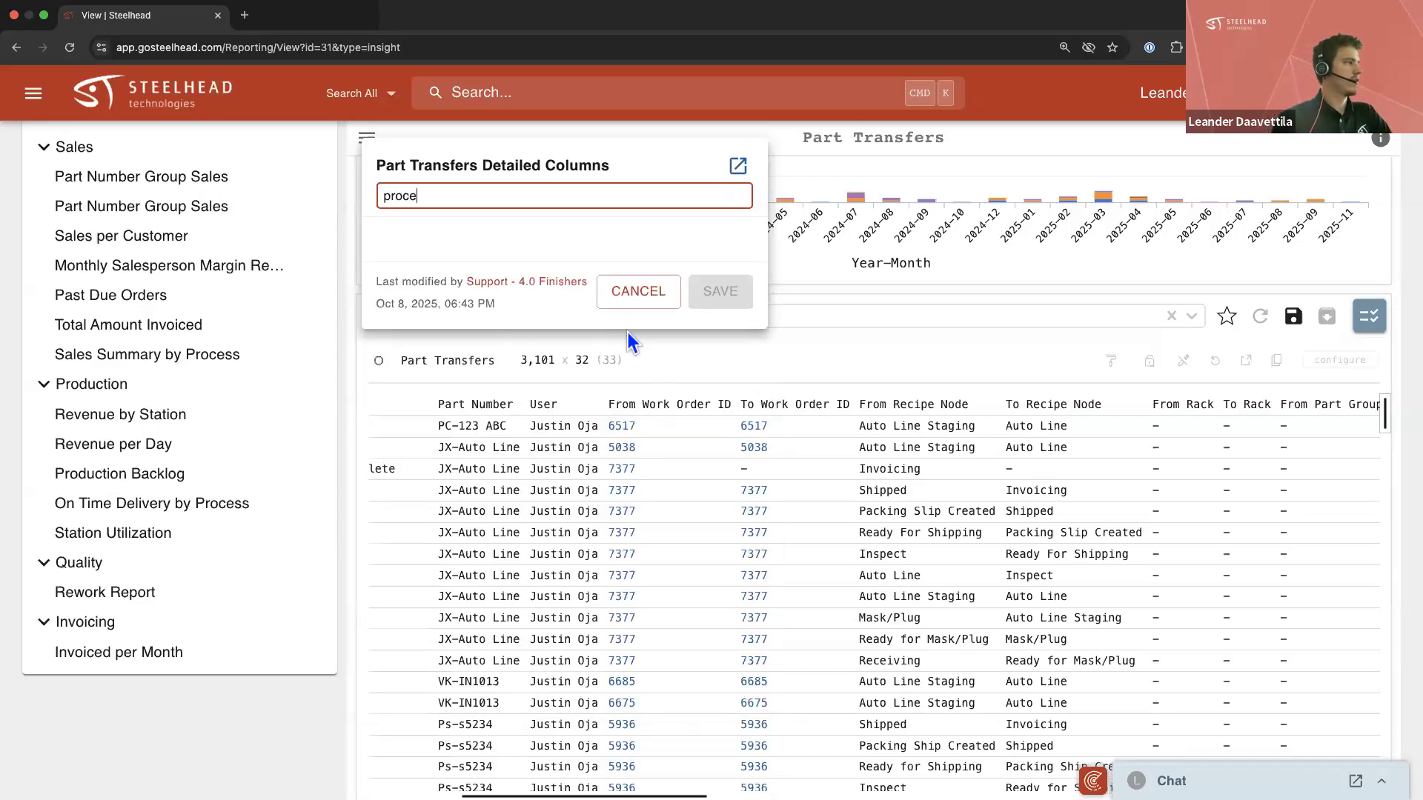
pyautogui.click(897, 307)
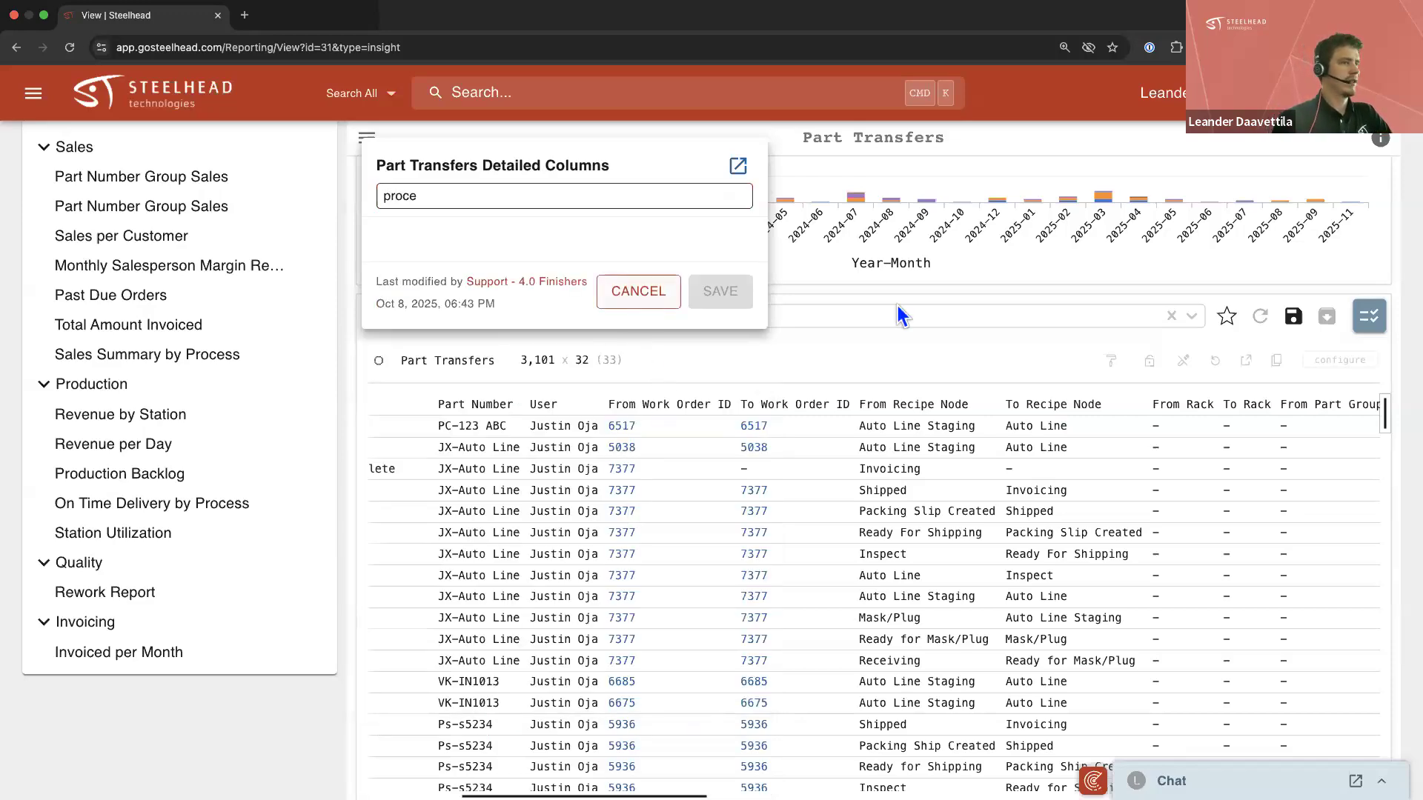
# Open the Part Transfers datagrid configuration, review its full list of columns, and close it without changes
pyautogui.click(1340, 361)
pyautogui.scroll(-5, 1271, 547)
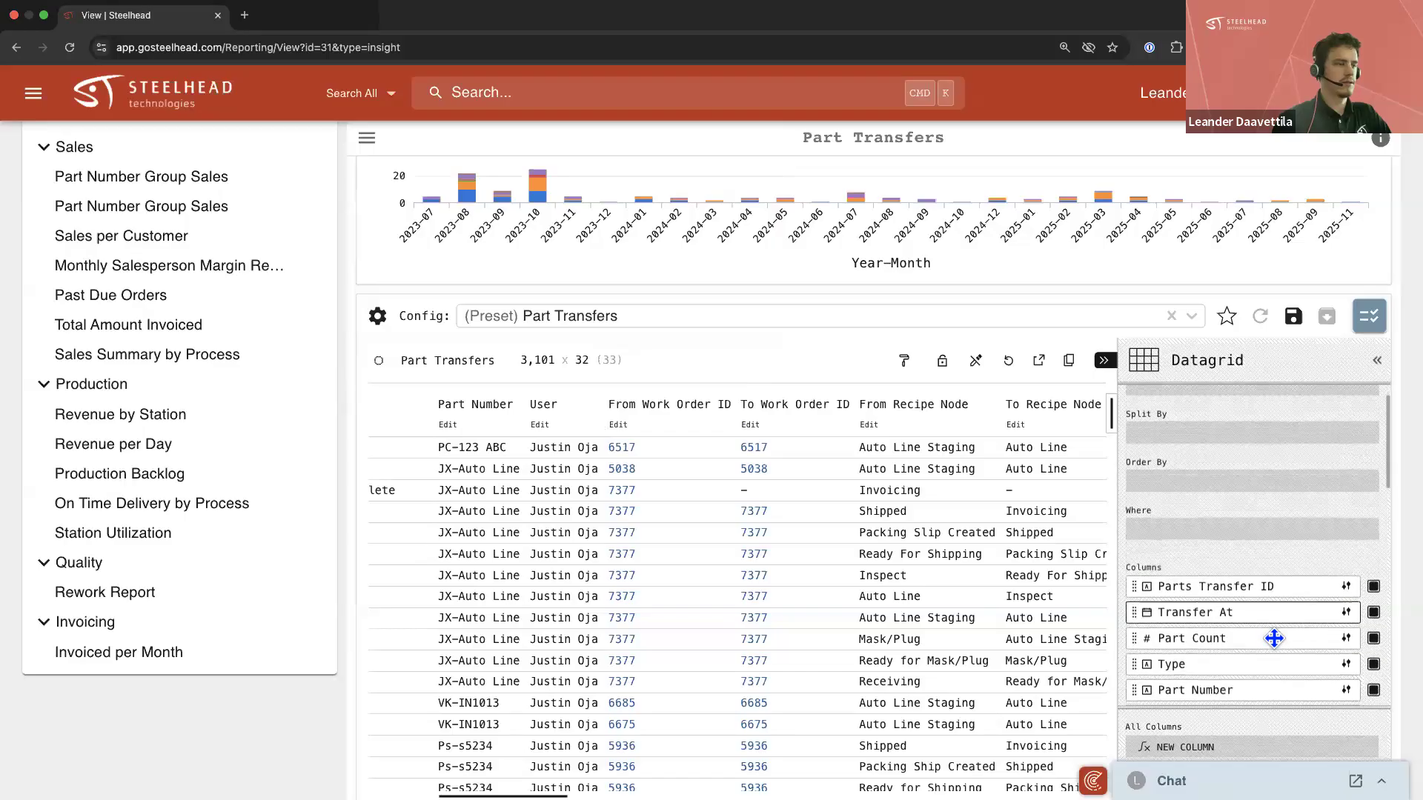
pyautogui.moveTo(1267, 706)
pyautogui.mouseDown()
pyautogui.moveTo(1264, 516)
pyautogui.moveTo(1272, 713)
pyautogui.mouseUp()
pyautogui.scroll(-2, 1249, 579)
pyautogui.scroll(-3, 1250, 580)
pyautogui.scroll(-3, 1257, 582)
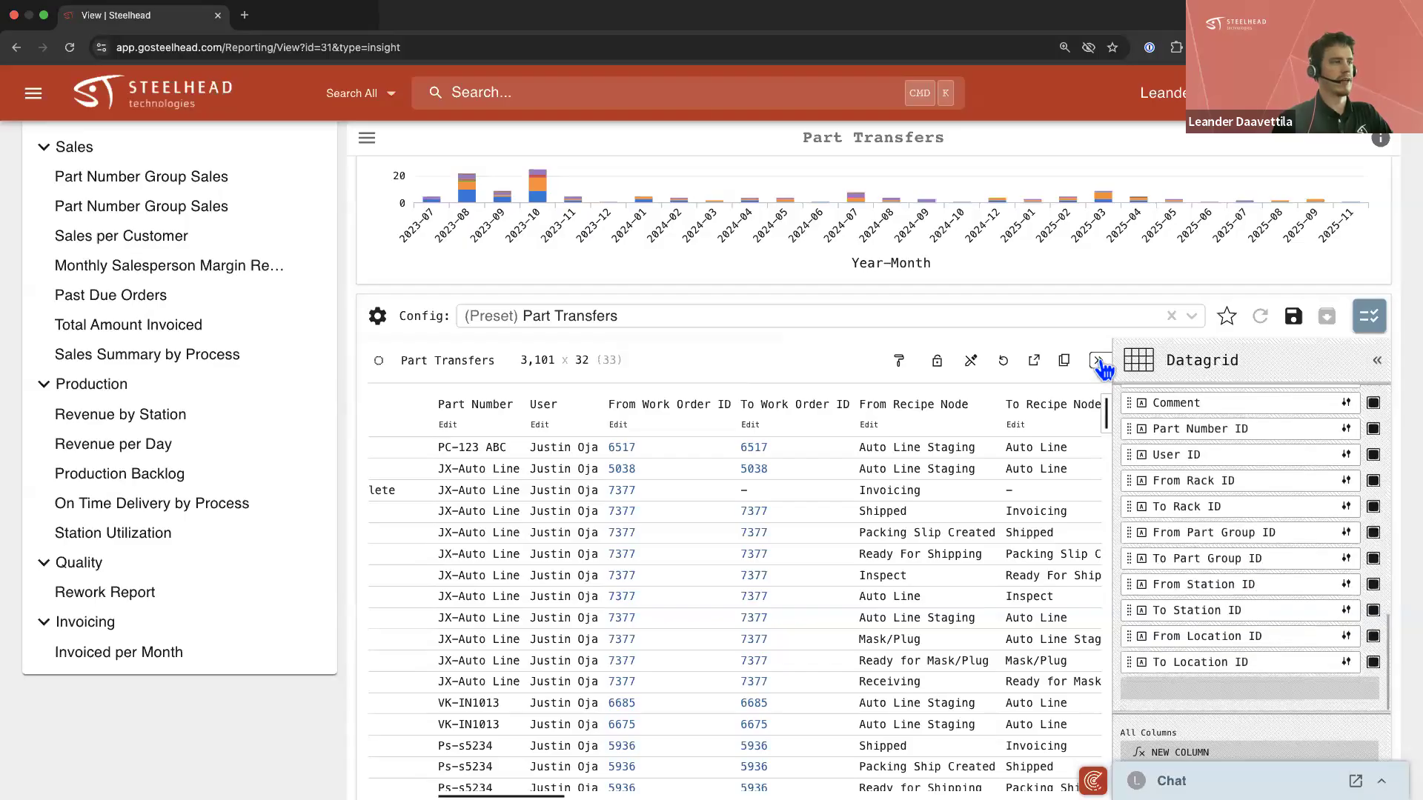
pyautogui.click(1098, 360)
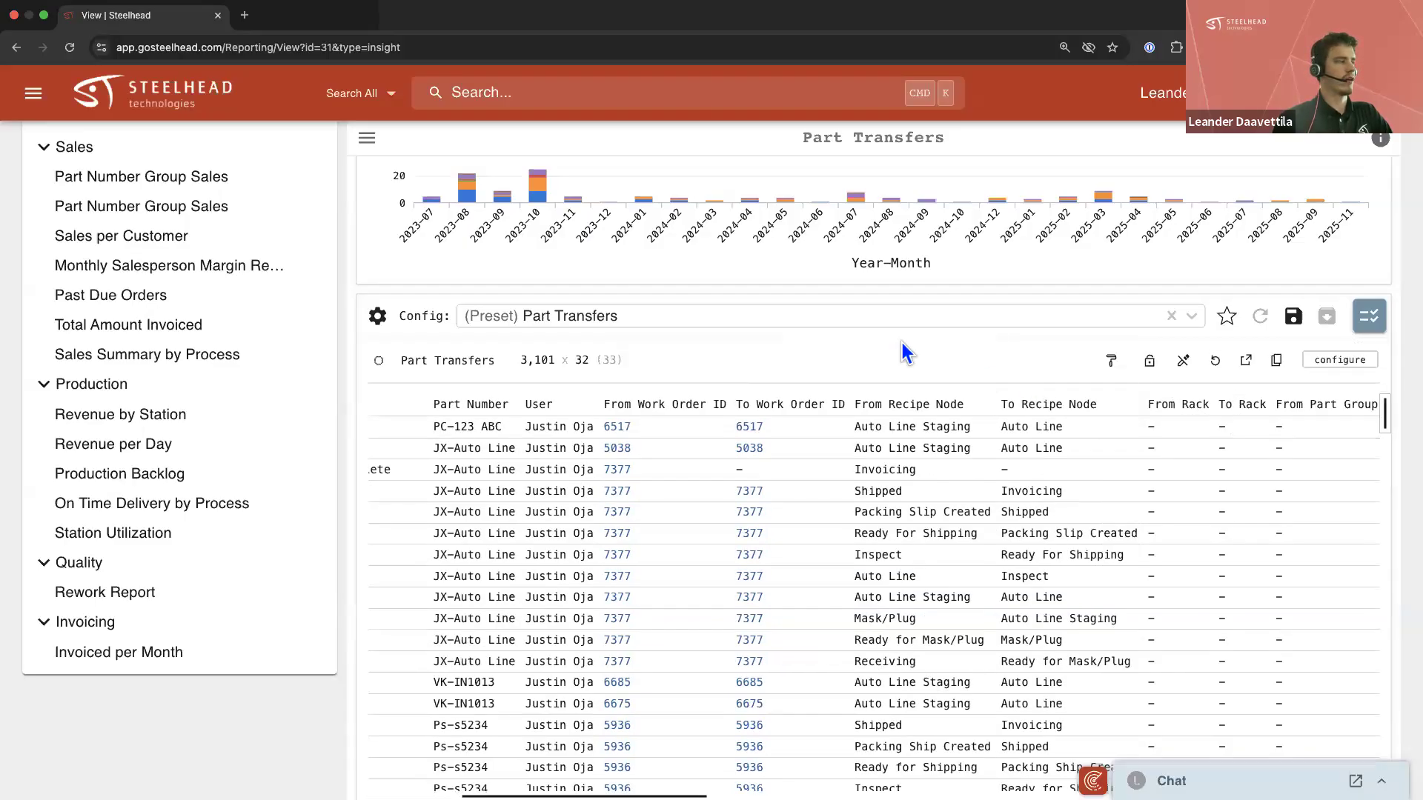
# Open the Margin By Work Order insight and clear its Powder Coating filter set
pyautogui.scroll(15, 812, 314)
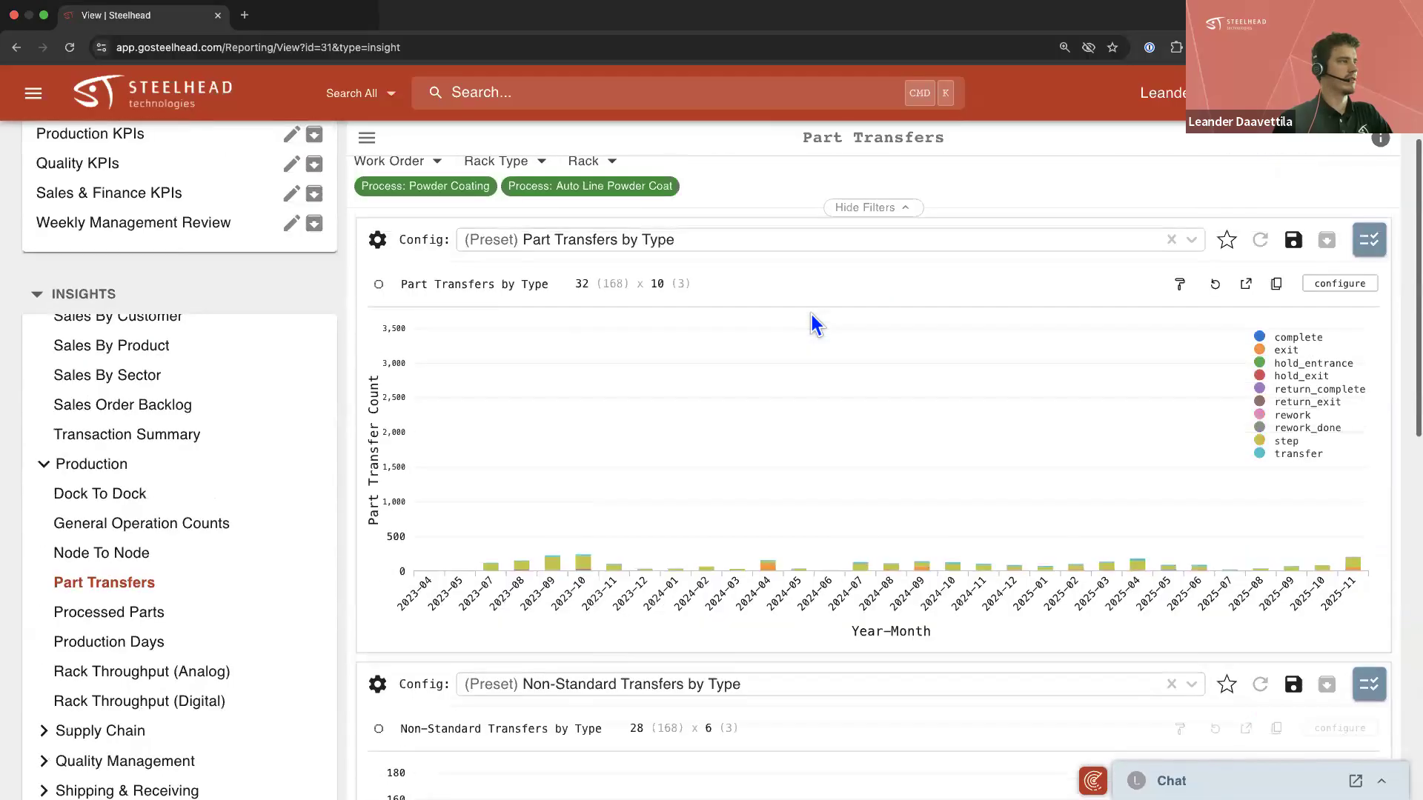
pyautogui.scroll(1, 763, 291)
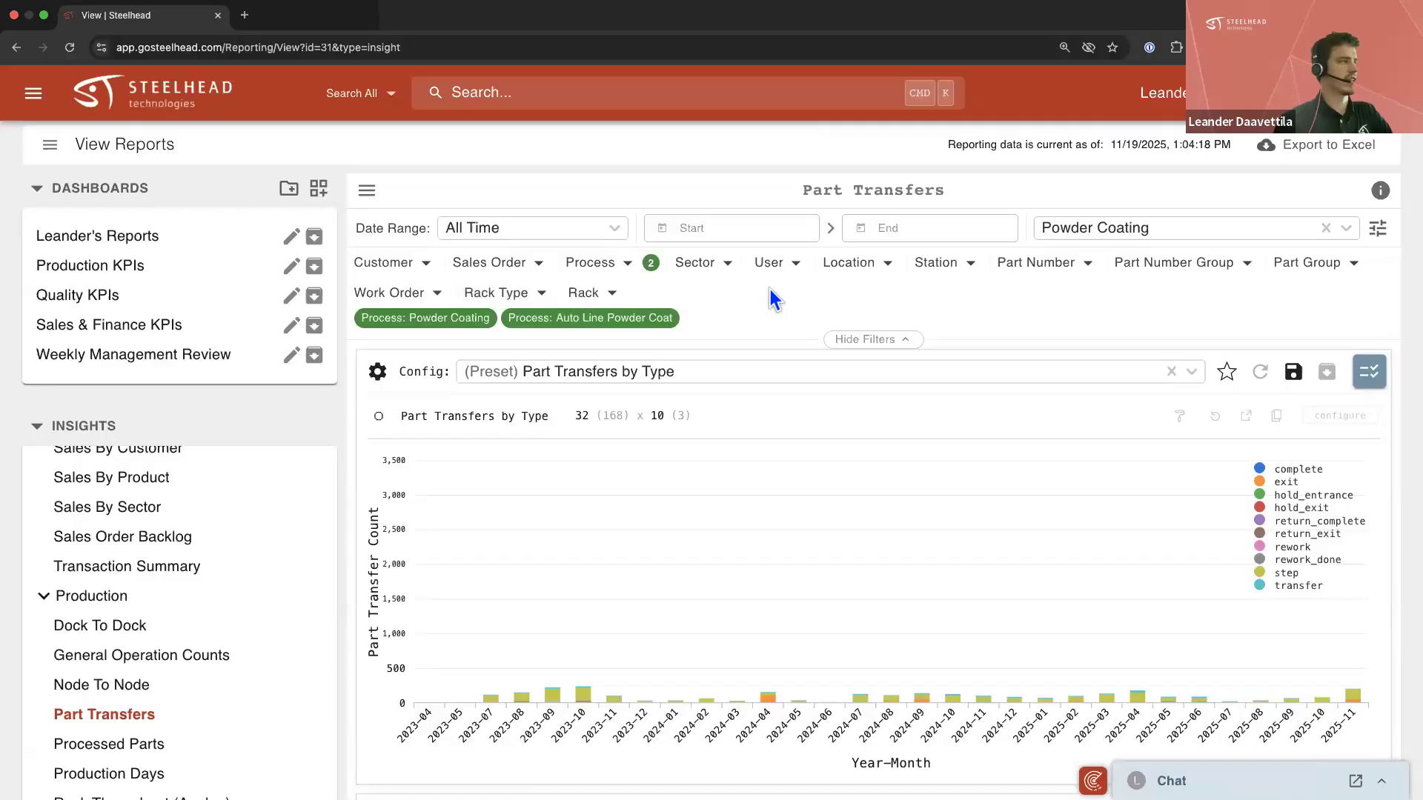
pyautogui.scroll(-1, 208, 667)
pyautogui.scroll(4, 196, 616)
pyautogui.click(197, 540)
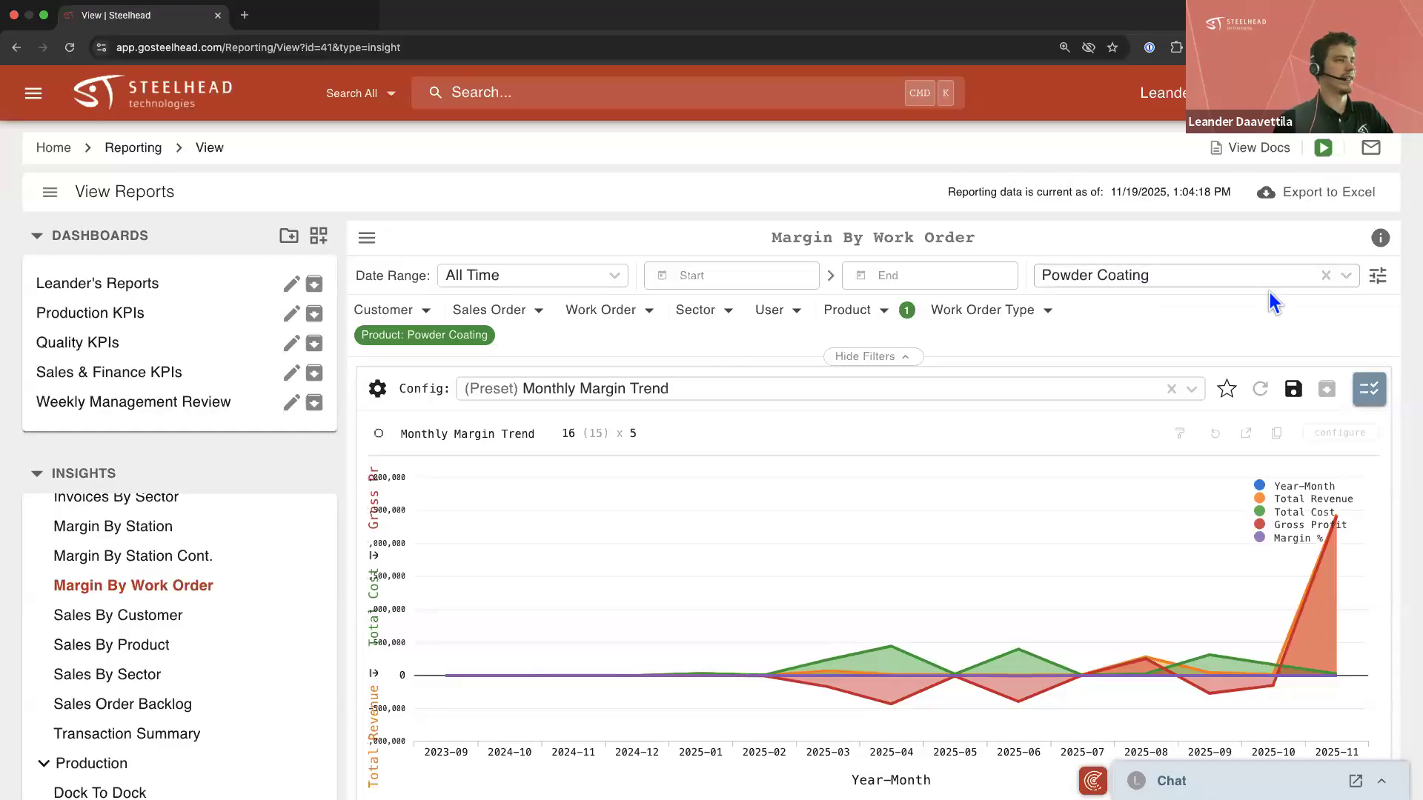
pyautogui.click(1326, 275)
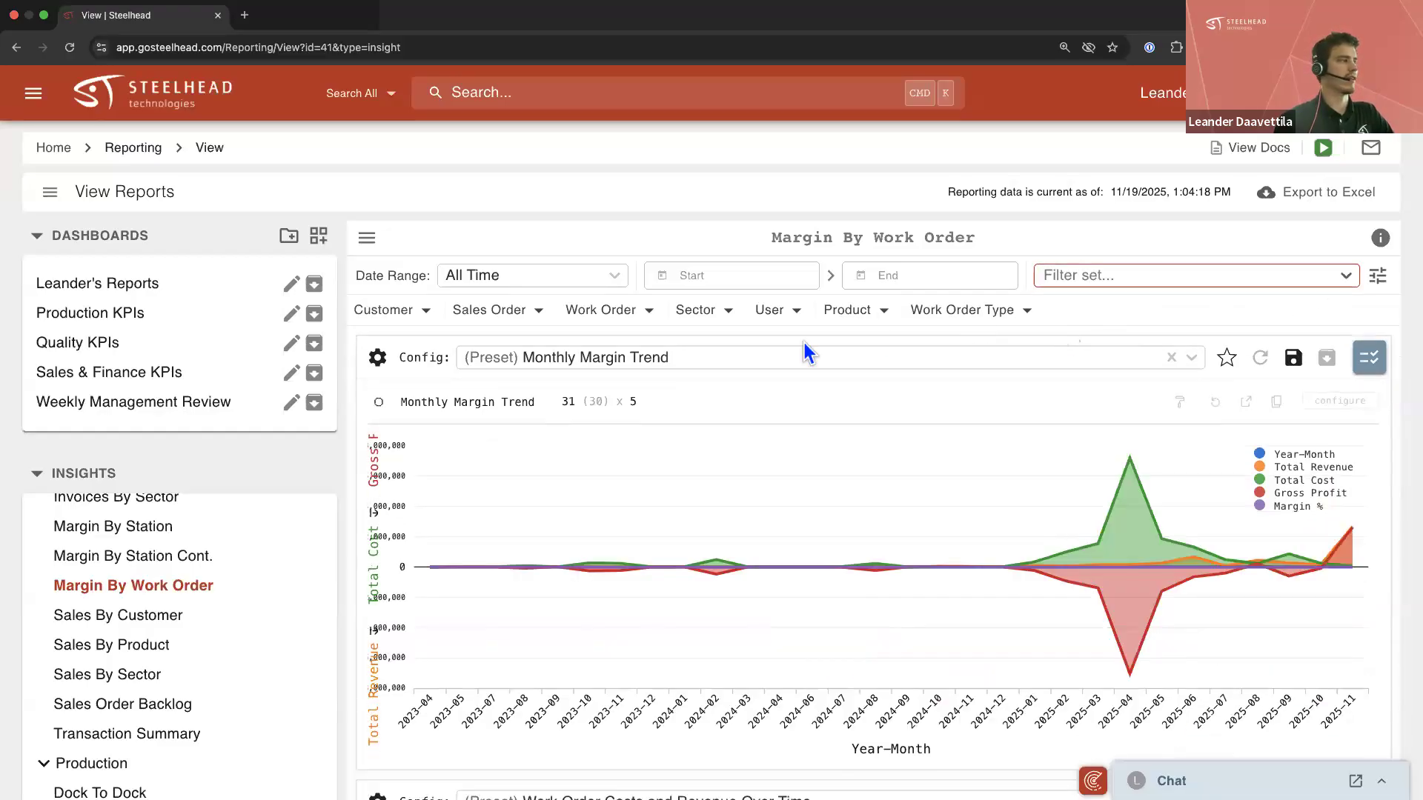
# Expand the Quality Management insights and open the Spec Measurements report
pyautogui.scroll(-5, 354, 467)
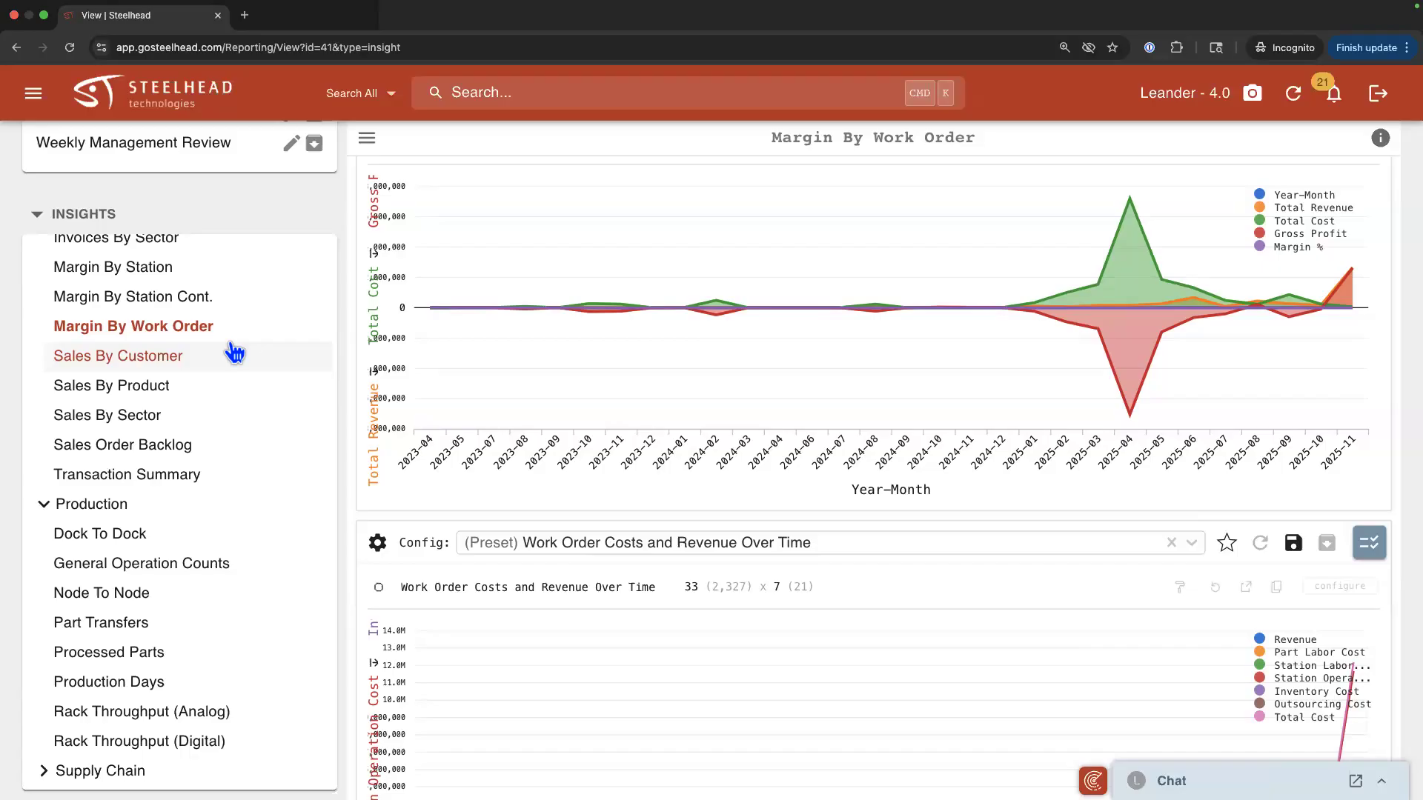
pyautogui.scroll(-3, 287, 504)
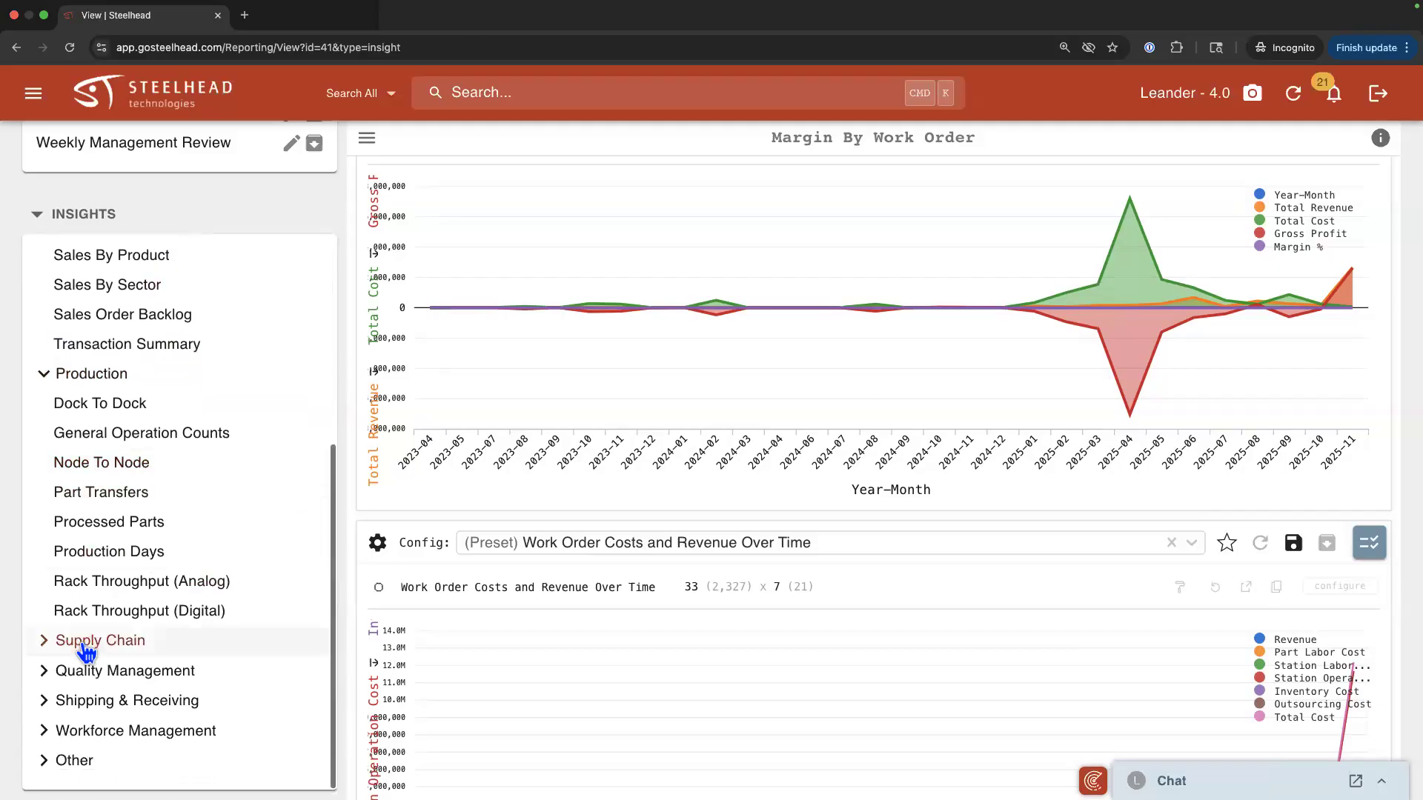
pyautogui.click(78, 671)
pyautogui.scroll(-3, 215, 648)
pyautogui.click(186, 645)
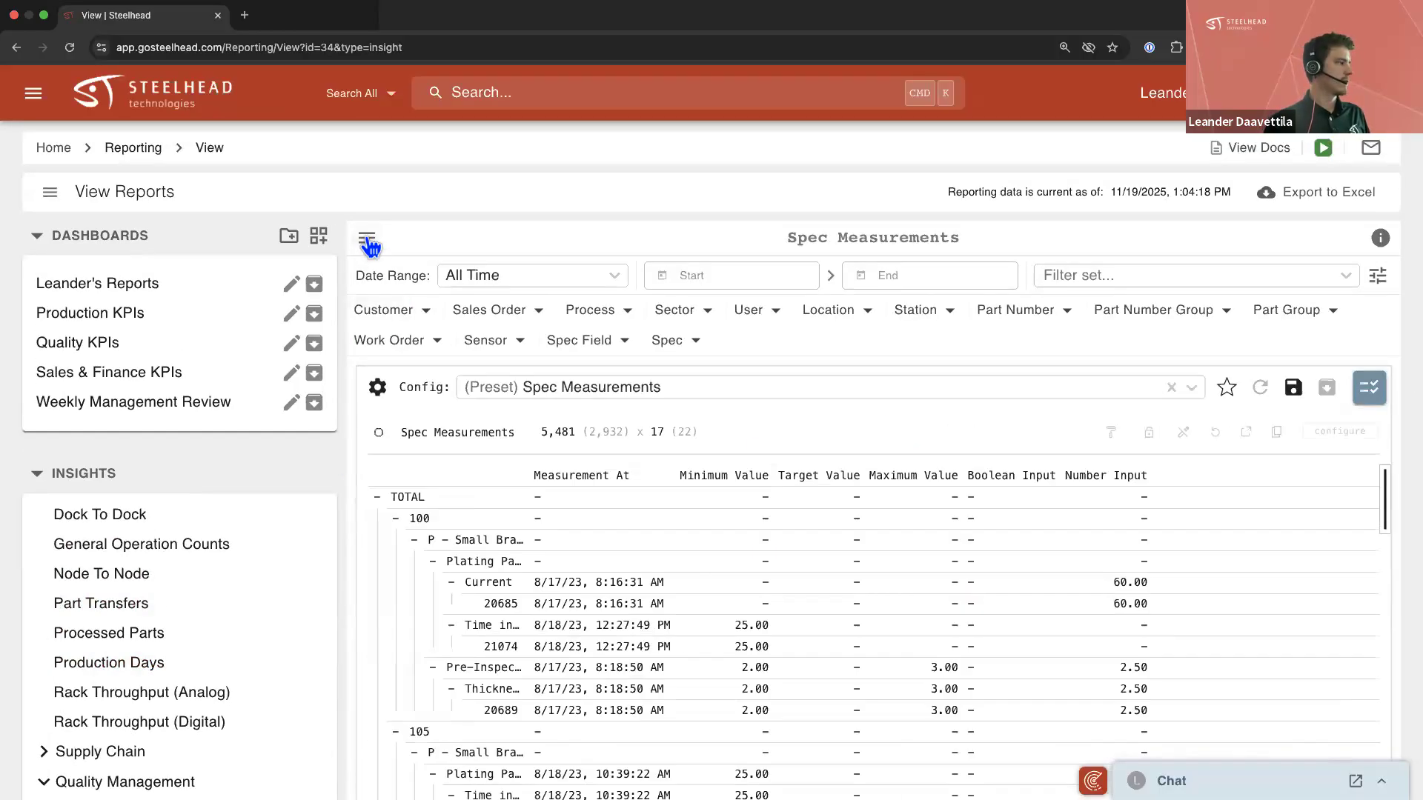
# Hide the report list and look through the Spec Measurements datagrid at full width
pyautogui.click(367, 241)
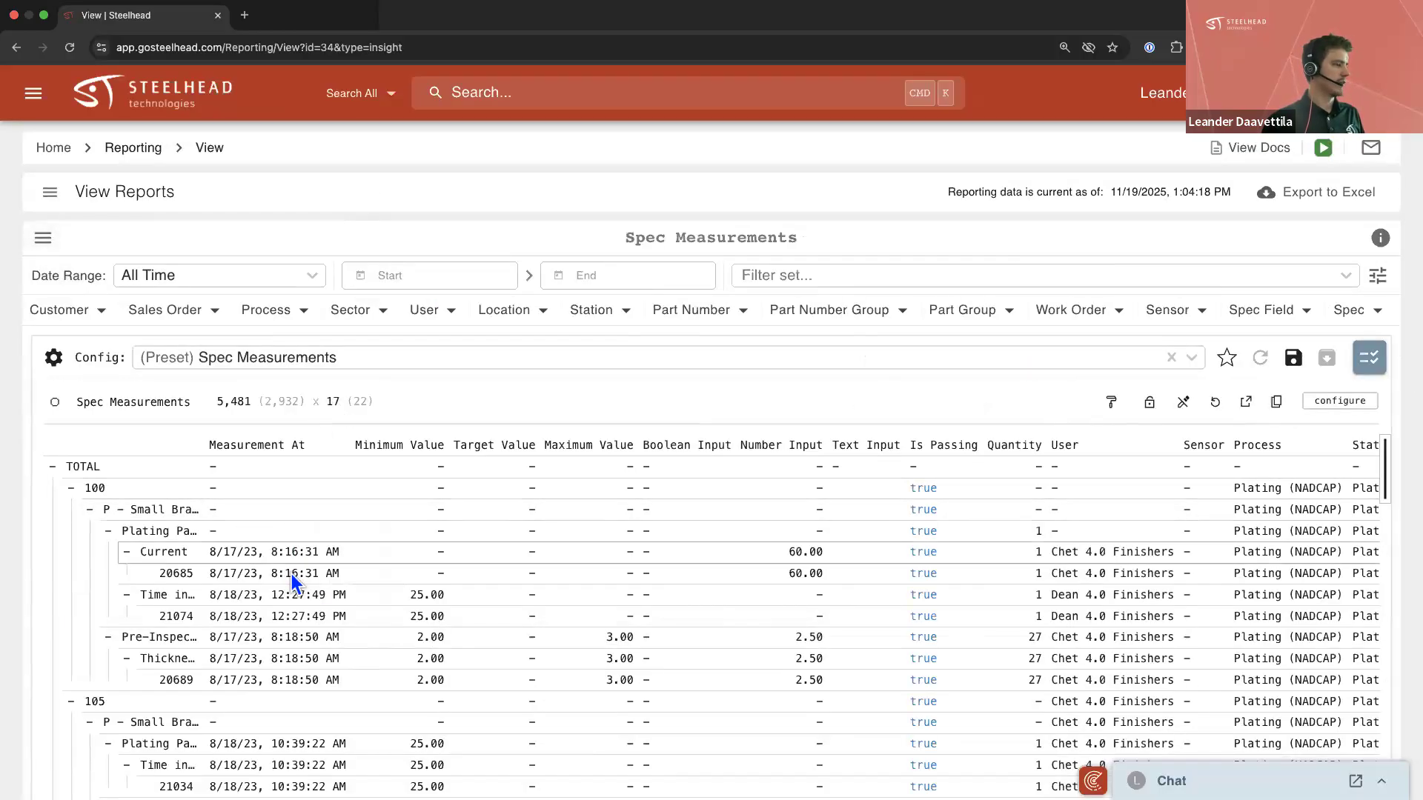
pyautogui.scroll(-1, 393, 502)
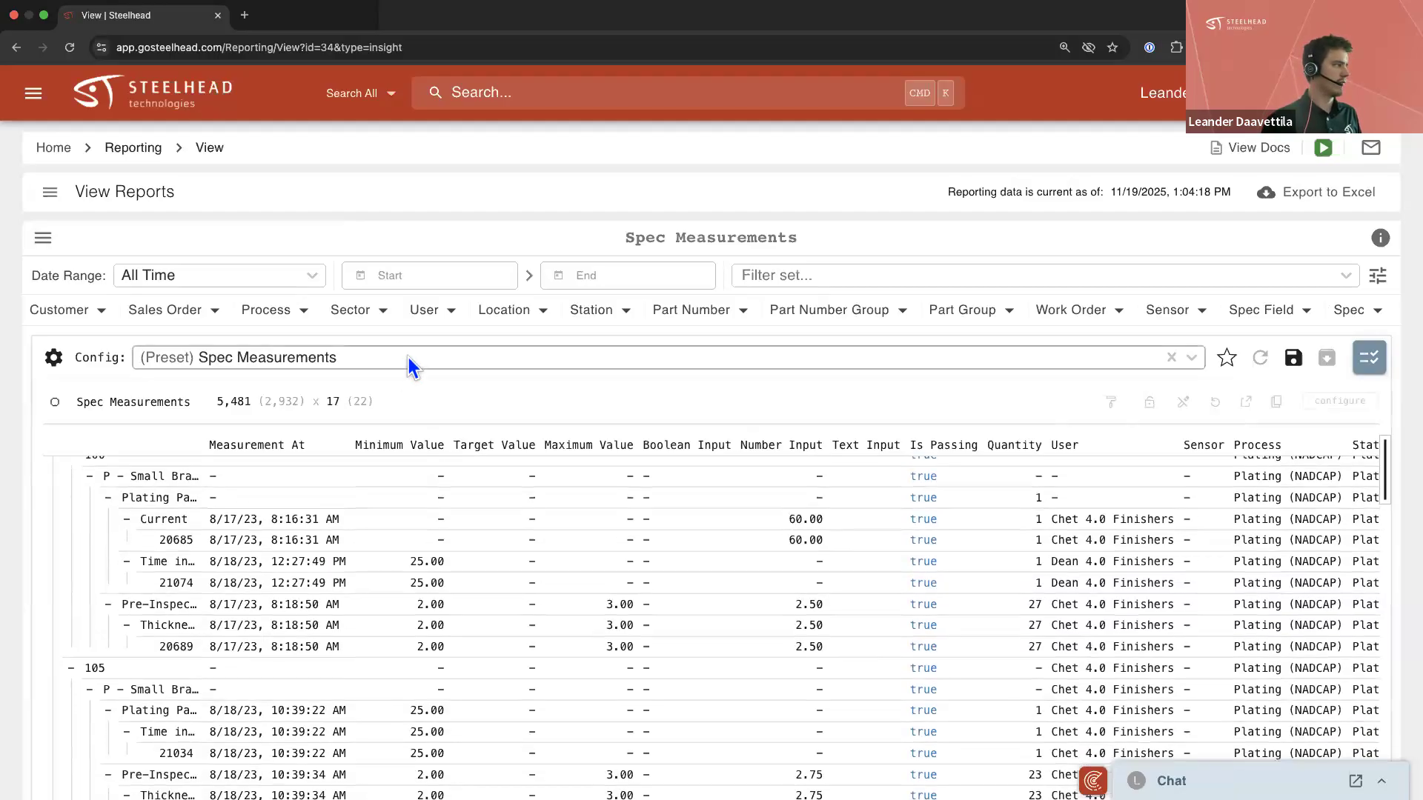
pyautogui.scroll(-6, 407, 358)
pyautogui.scroll(6, 443, 743)
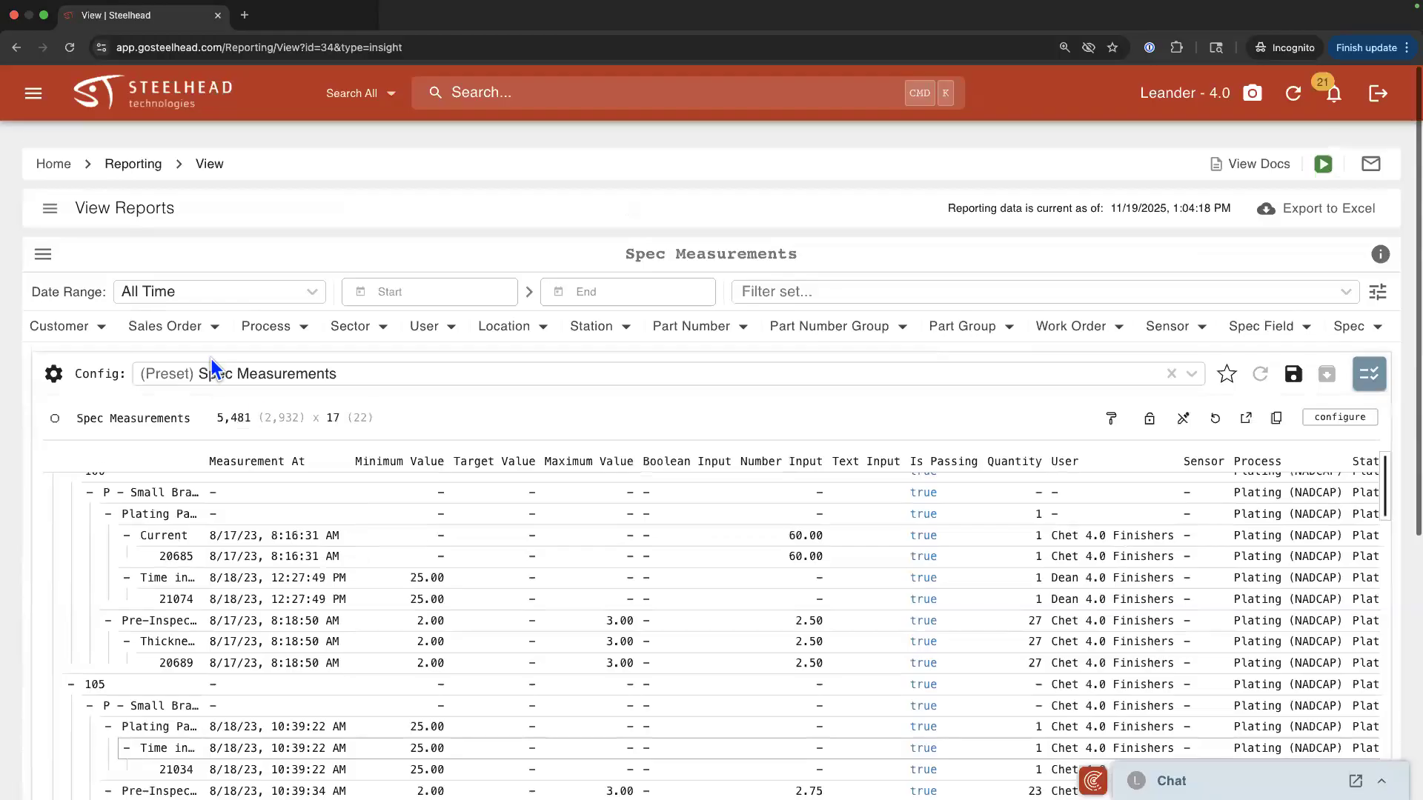
# Show the report list again and open the Spec Performance insight
pyautogui.click(44, 239)
pyautogui.scroll(-2, 178, 656)
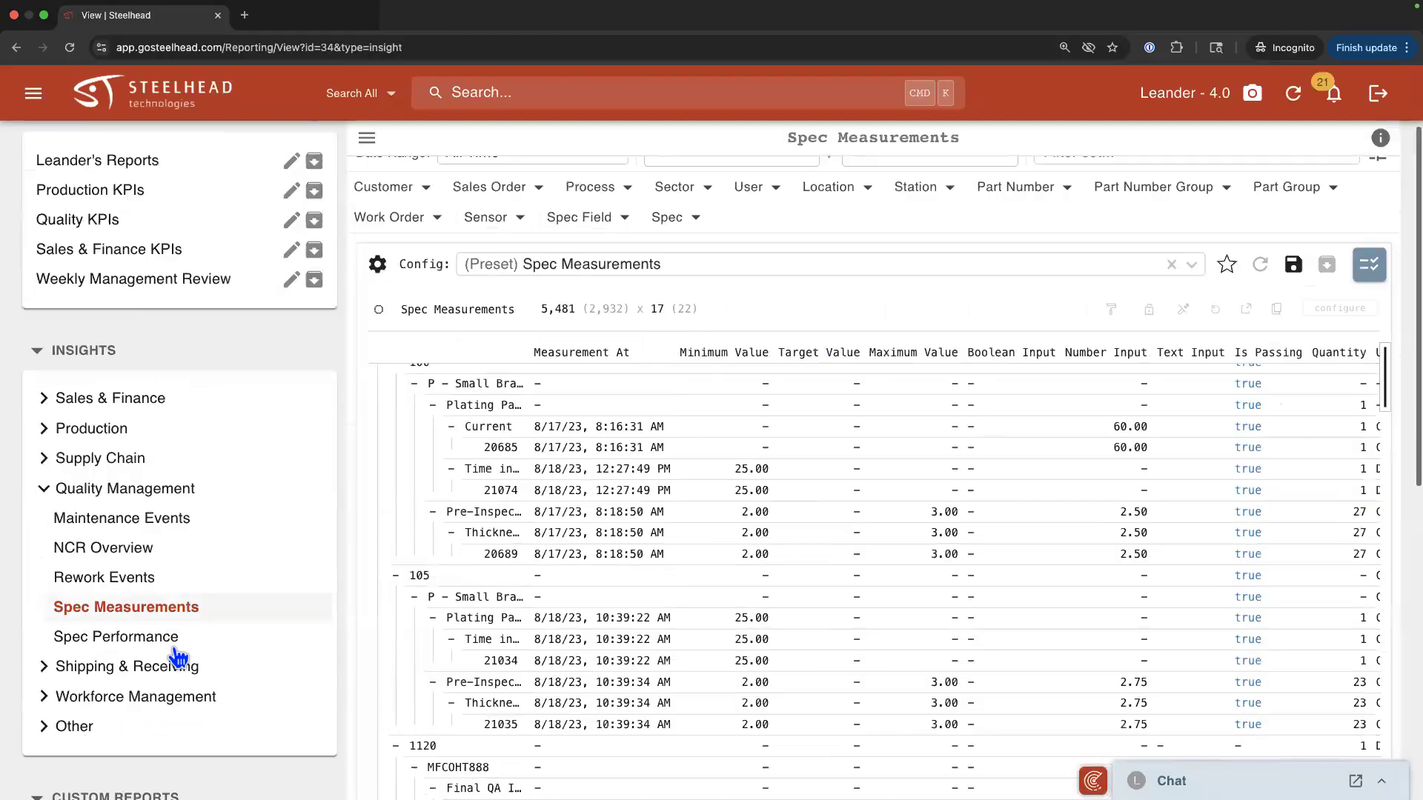
pyautogui.scroll(-1, 177, 656)
pyautogui.click(166, 636)
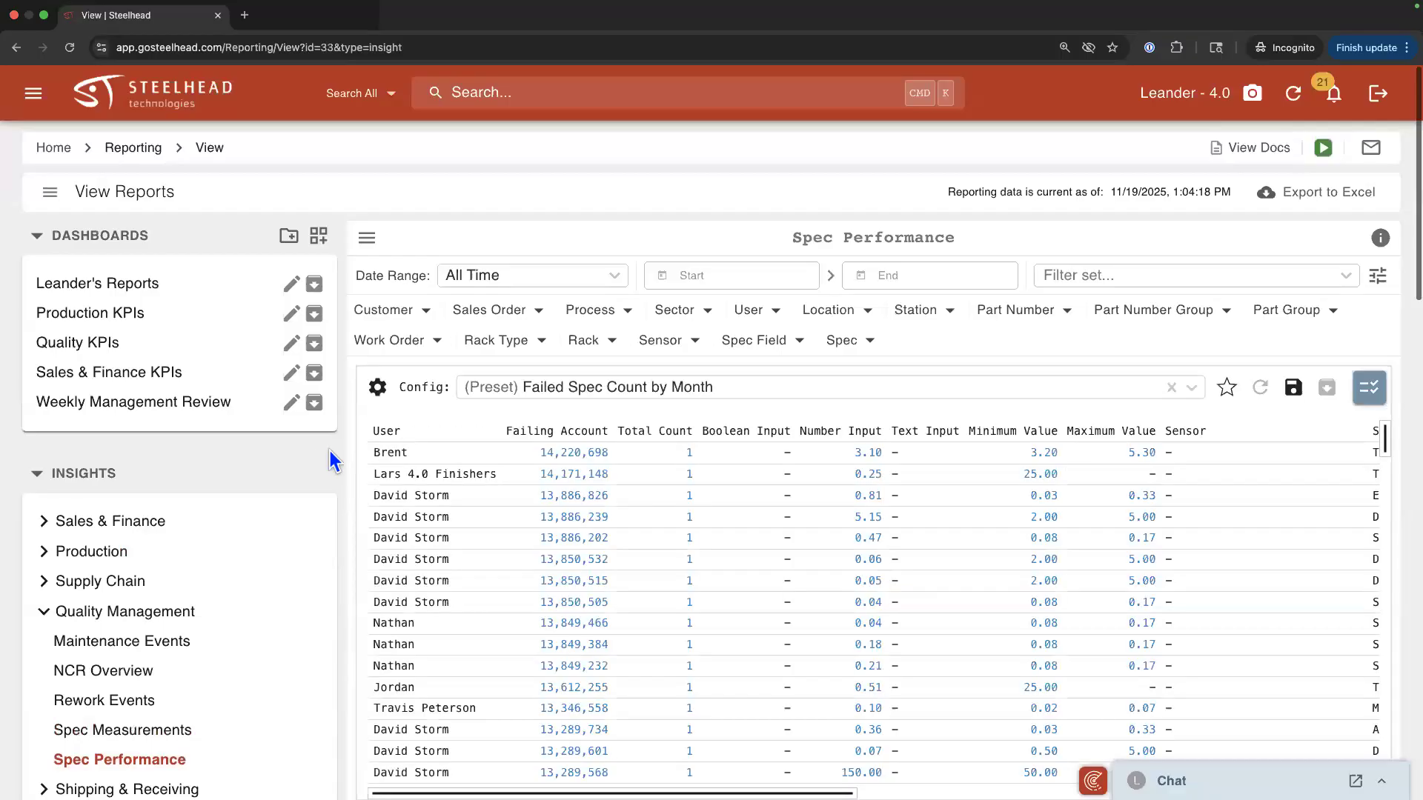
# Look through the Spec Performance chart and the Failed Specs by User datagrid, and read the report's description
pyautogui.scroll(-7, 359, 480)
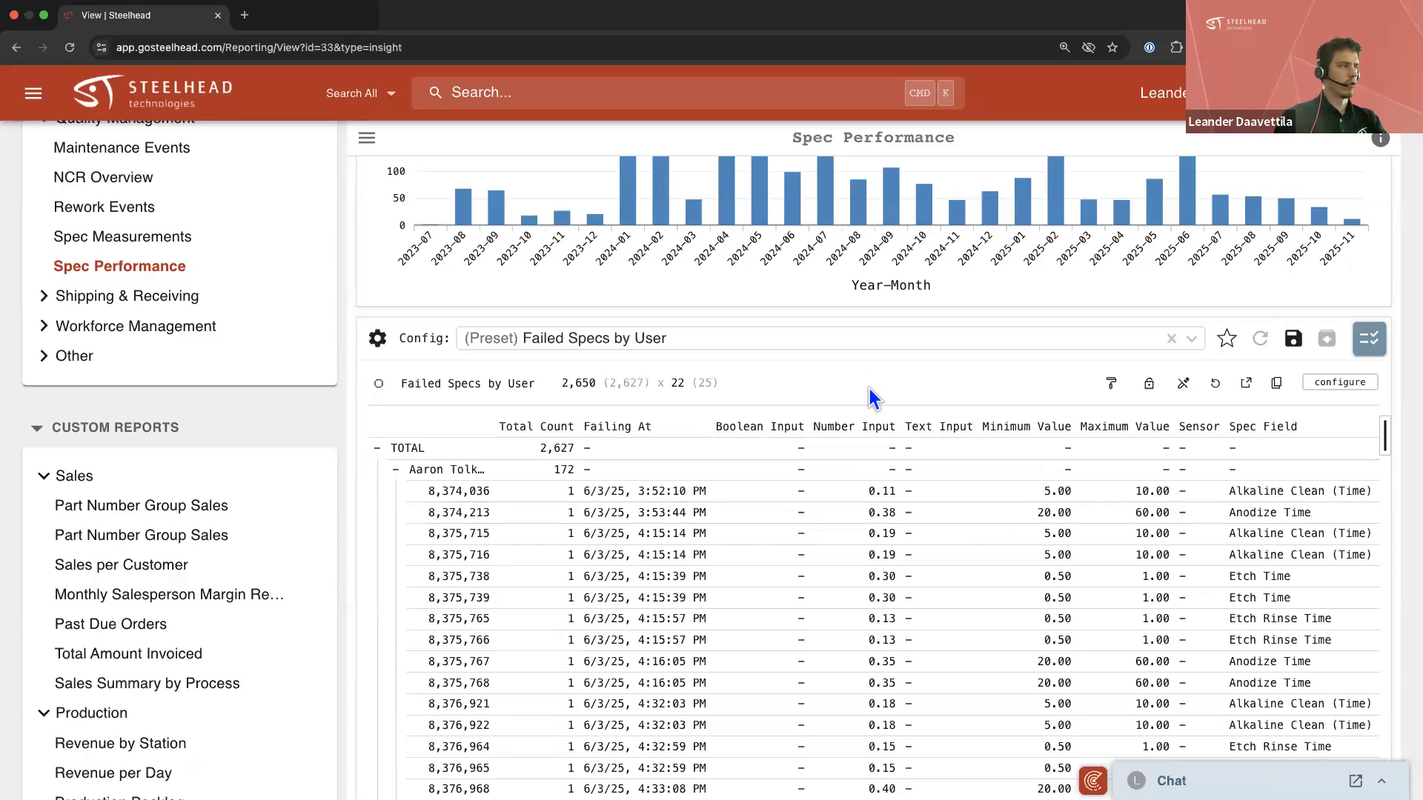
pyautogui.scroll(7, 869, 389)
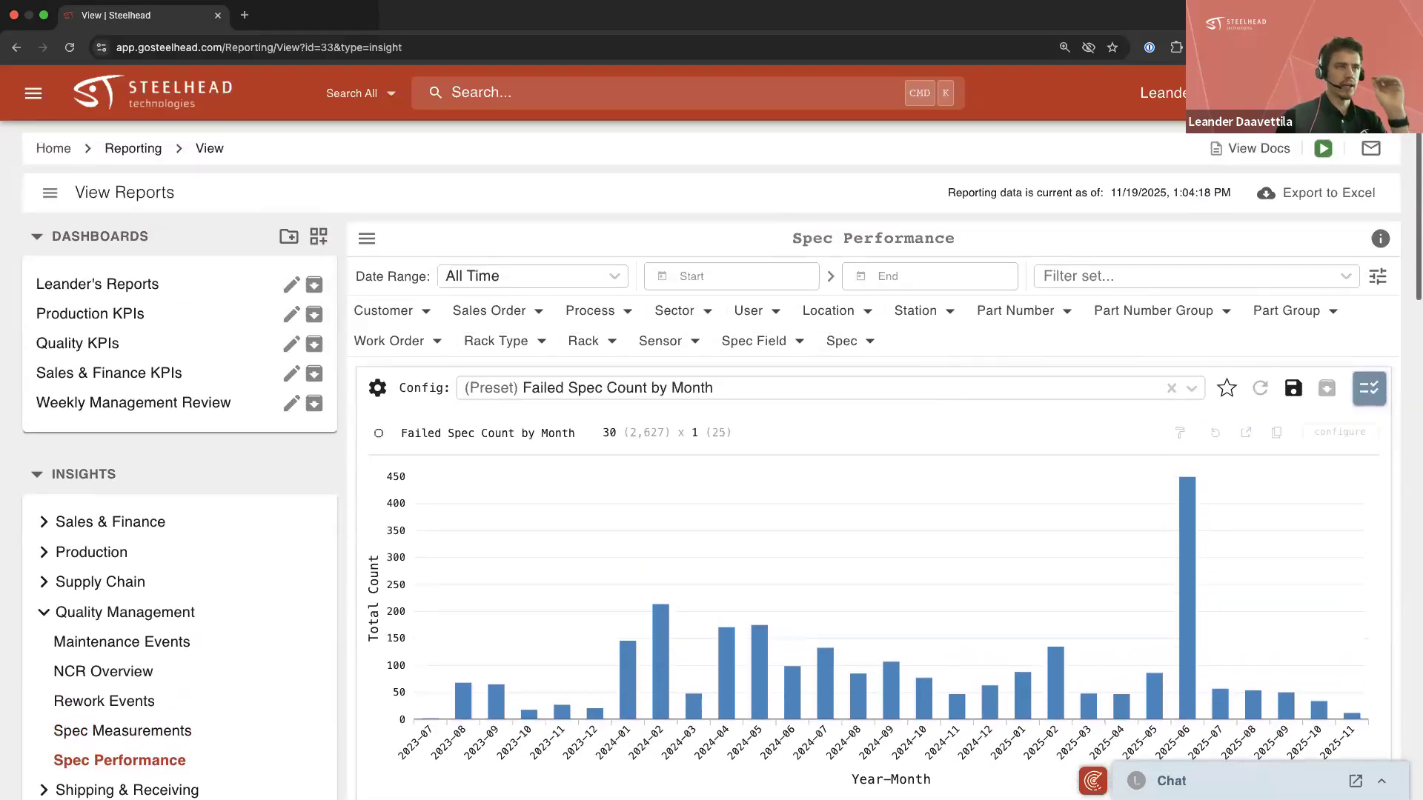
pyautogui.click(1381, 238)
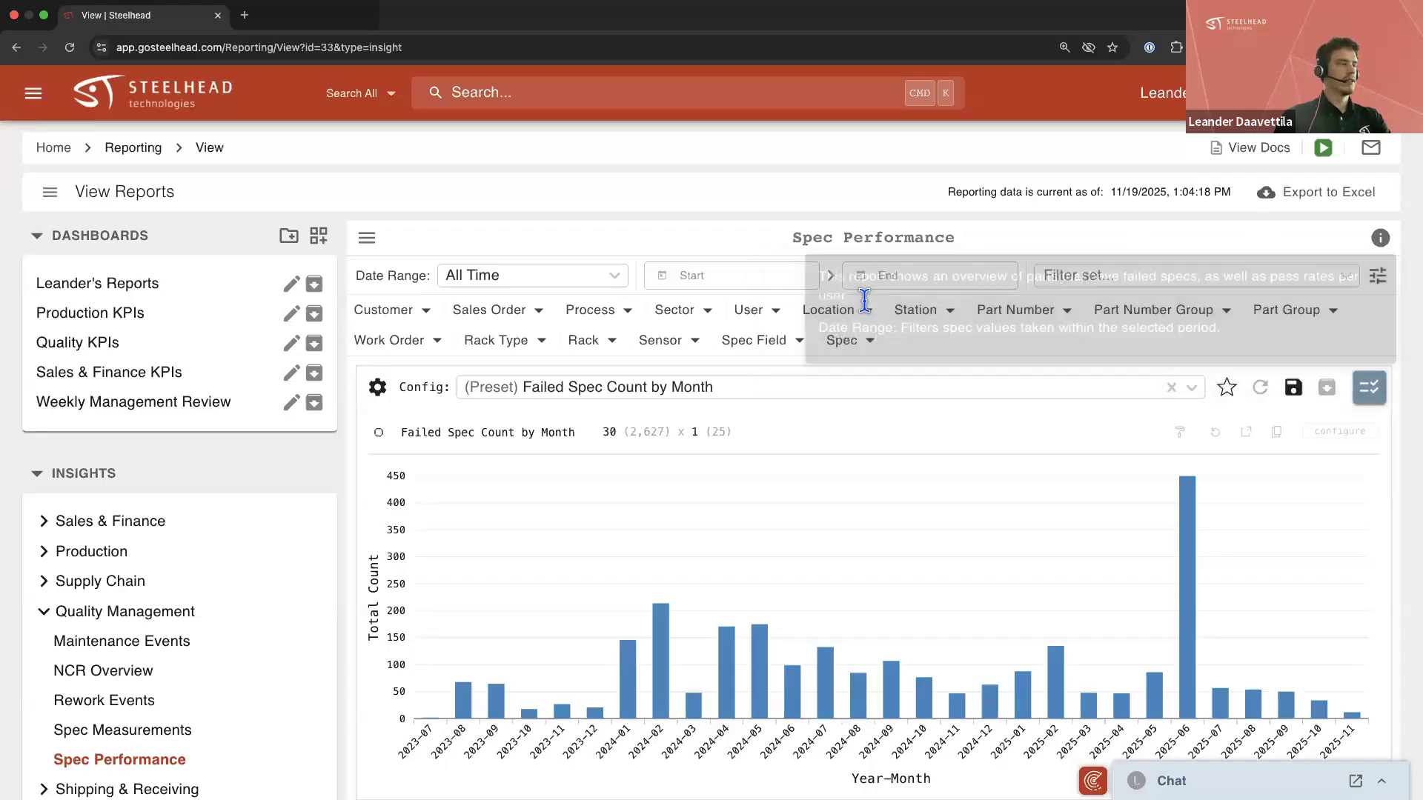
# Open the All Invoices insight under Sales & Finance and read its report description
pyautogui.click(136, 528)
pyautogui.click(137, 554)
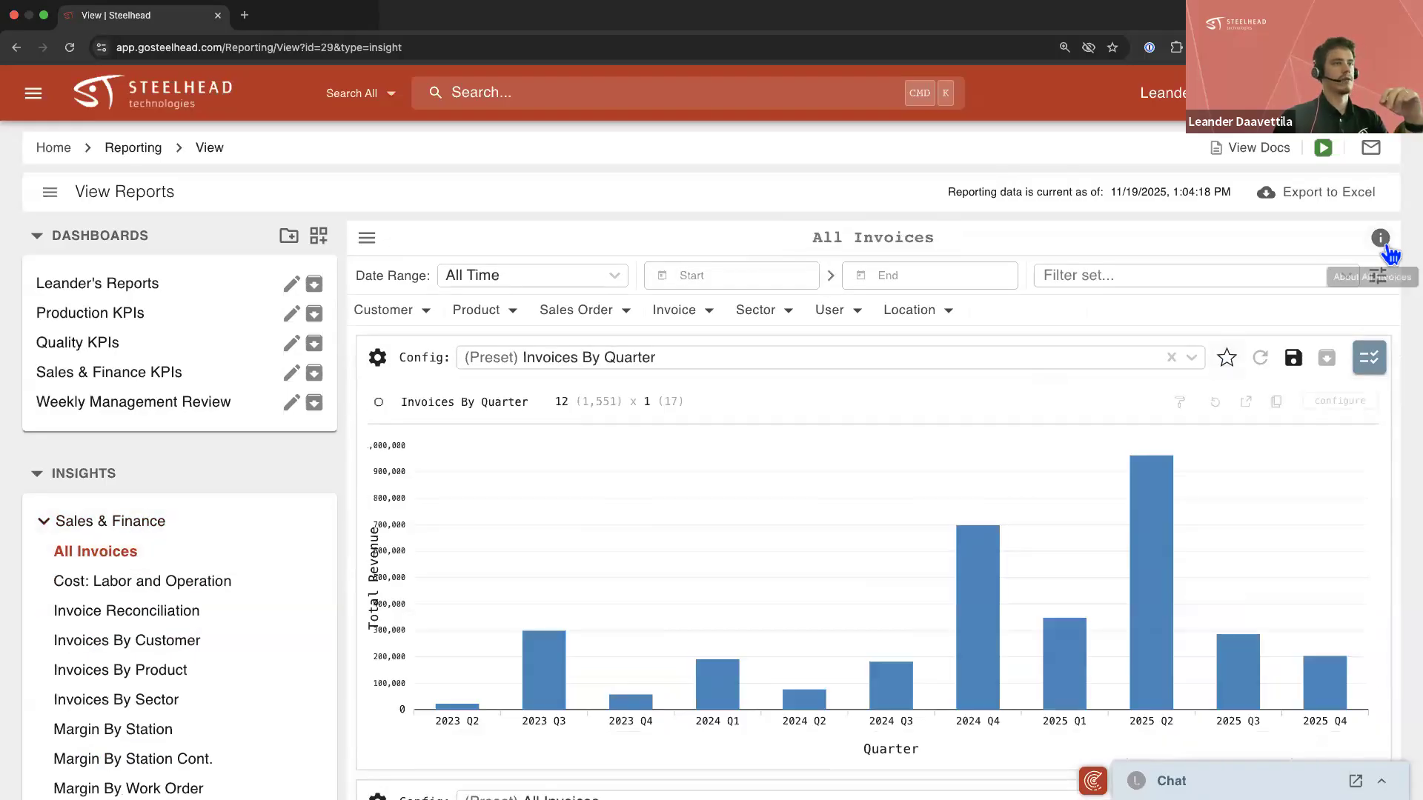
pyautogui.moveTo(1379, 240)
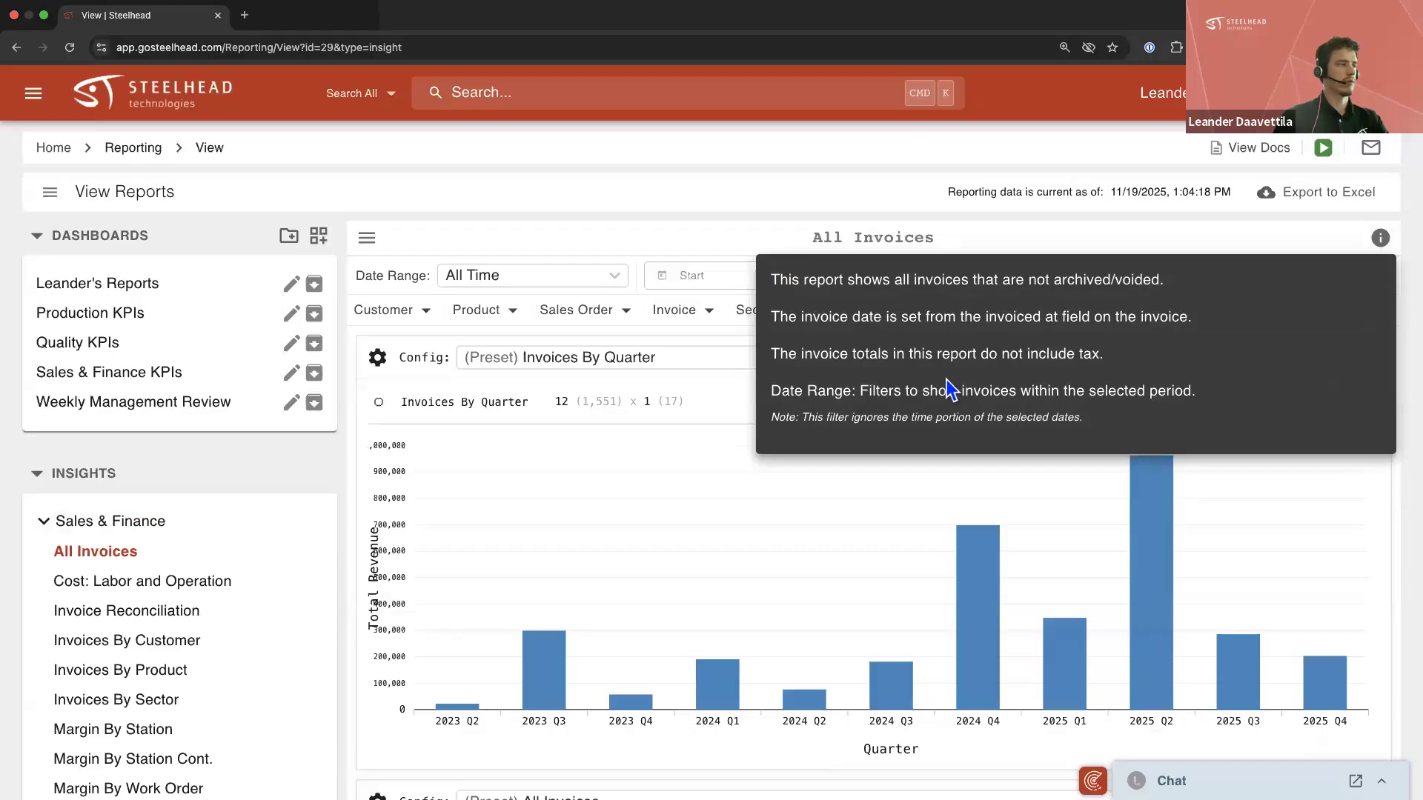
# Return to the Quality Management insights, view Spec Measurements, and reopen Spec Performance to check its report description
pyautogui.click(56, 522)
pyautogui.click(184, 610)
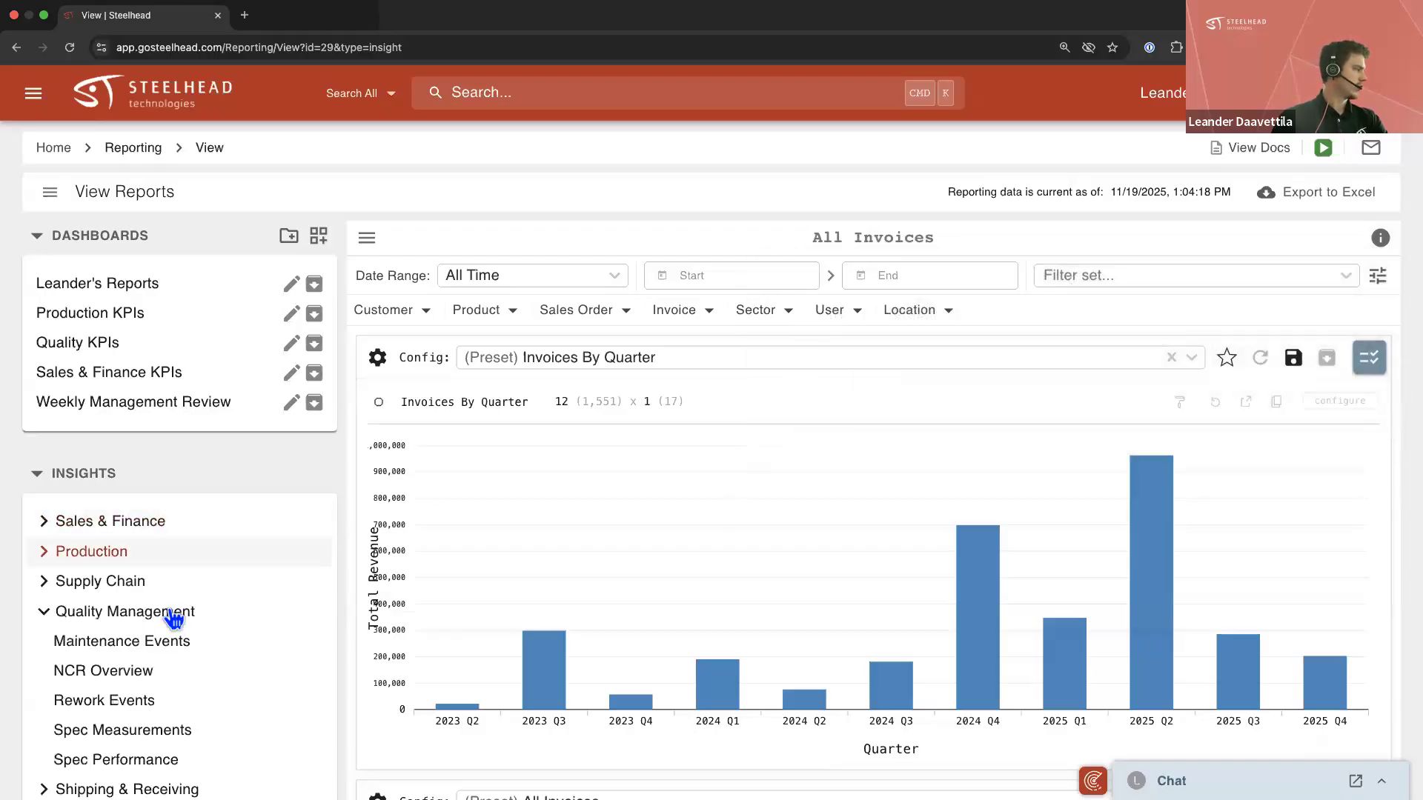
pyautogui.scroll(-2, 181, 637)
pyautogui.click(178, 642)
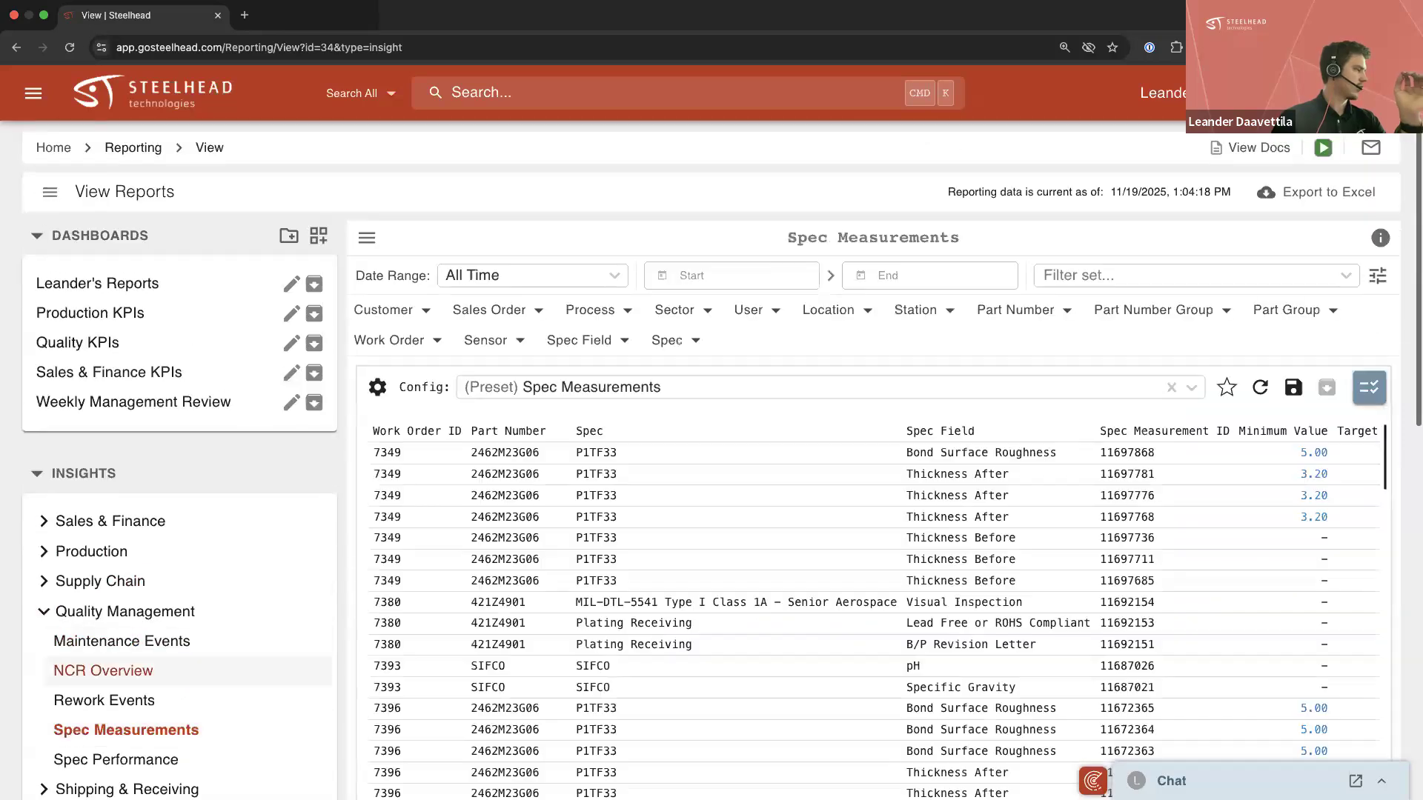
pyautogui.click(138, 760)
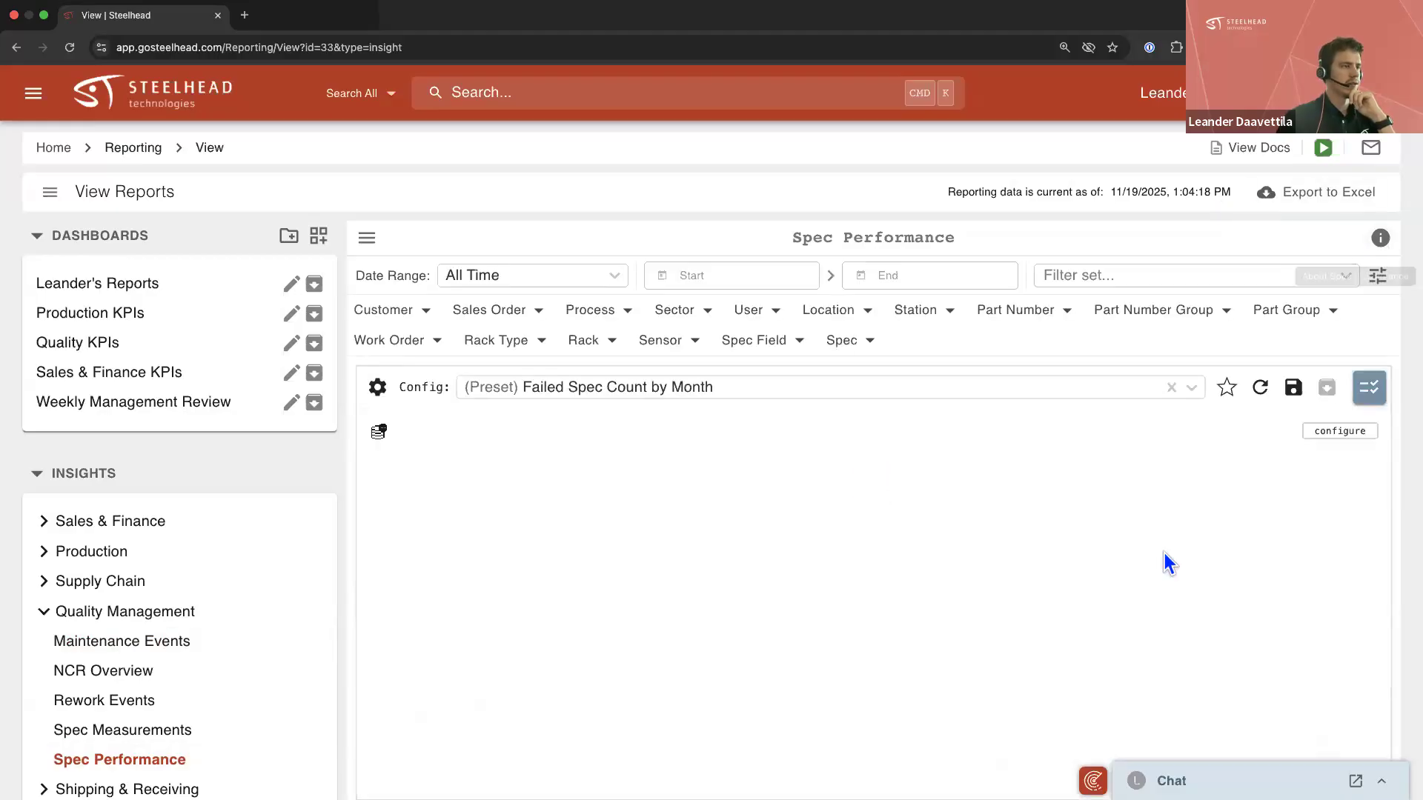
pyautogui.click(1380, 240)
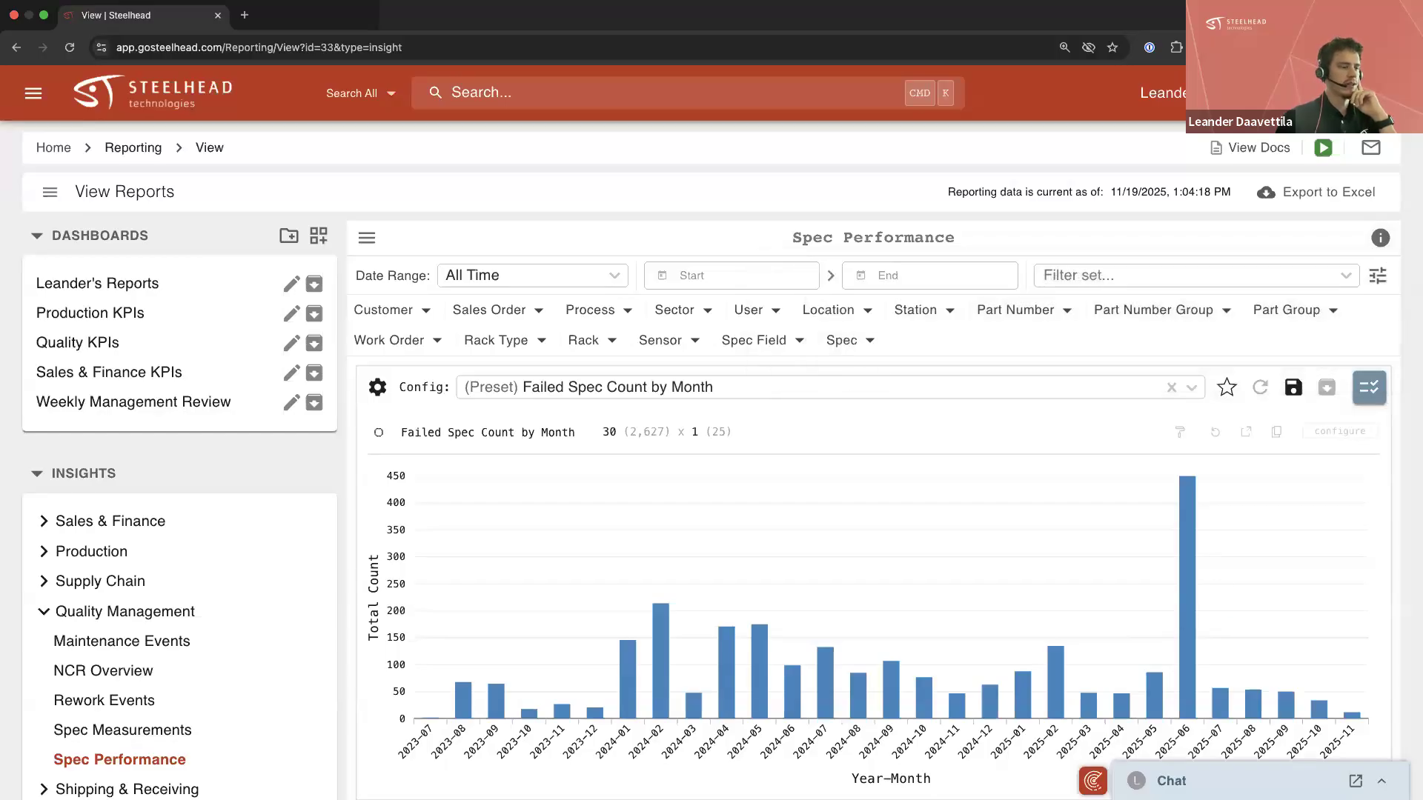
# Ask Sonar "Will archived spec measurements that were failing show up in the failed spec count insight report?"
pyautogui.click(1093, 780)
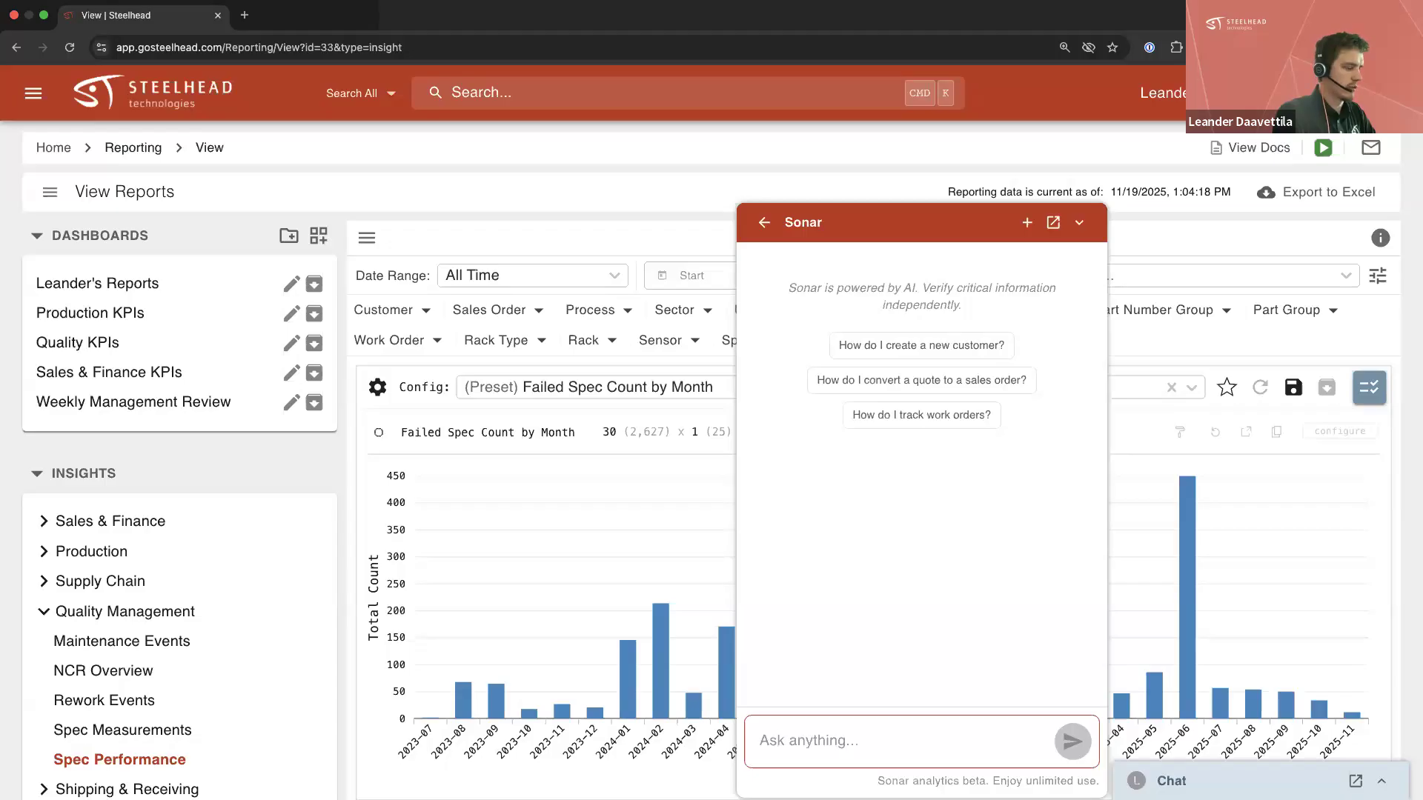
pyautogui.write('Will arch')
pyautogui.write('ive')
pyautogui.write('d me')
pyautogui.press('BackSpace')
pyautogui.press('BackSpace')
pyautogui.write('spec')
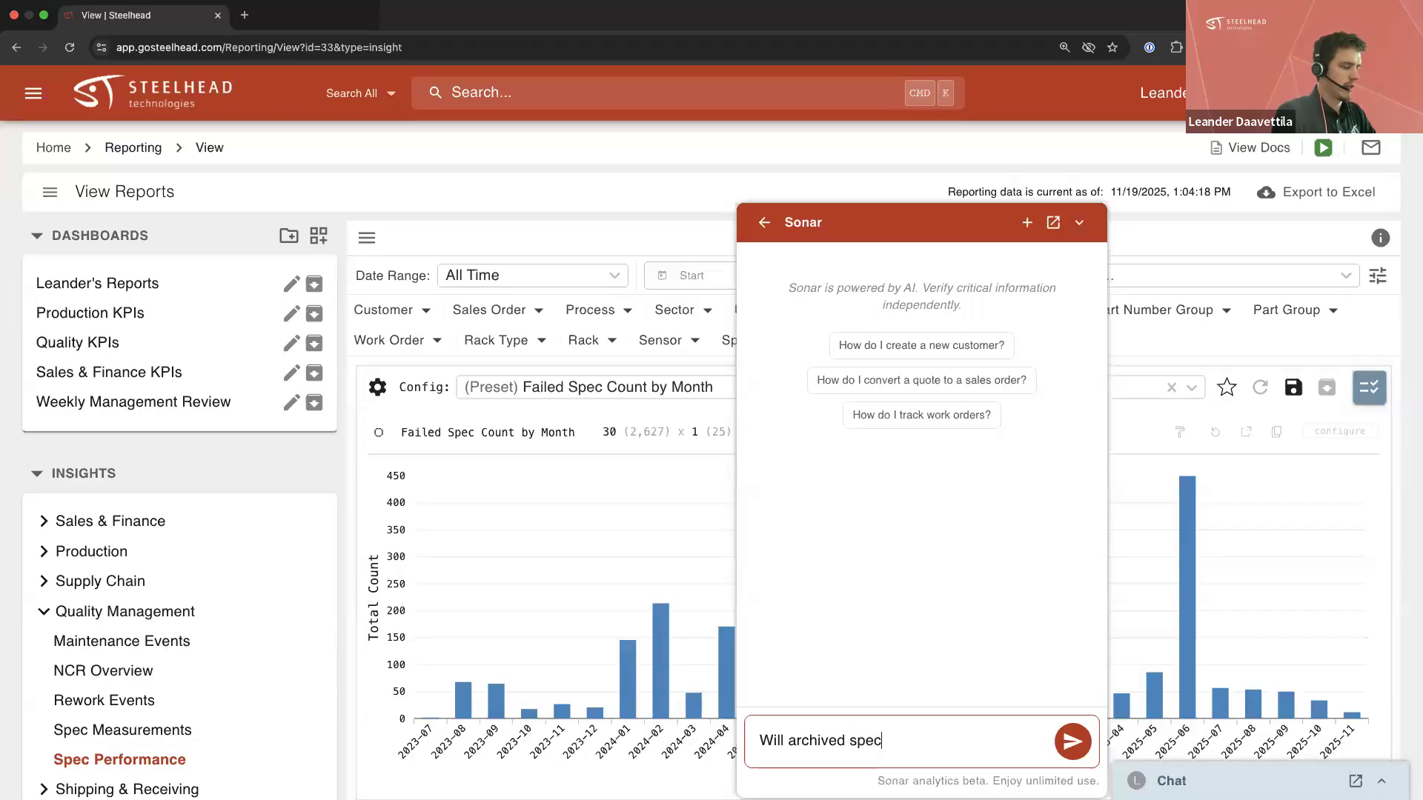
pyautogui.write(' measureem')
pyautogui.press('BackSpace')
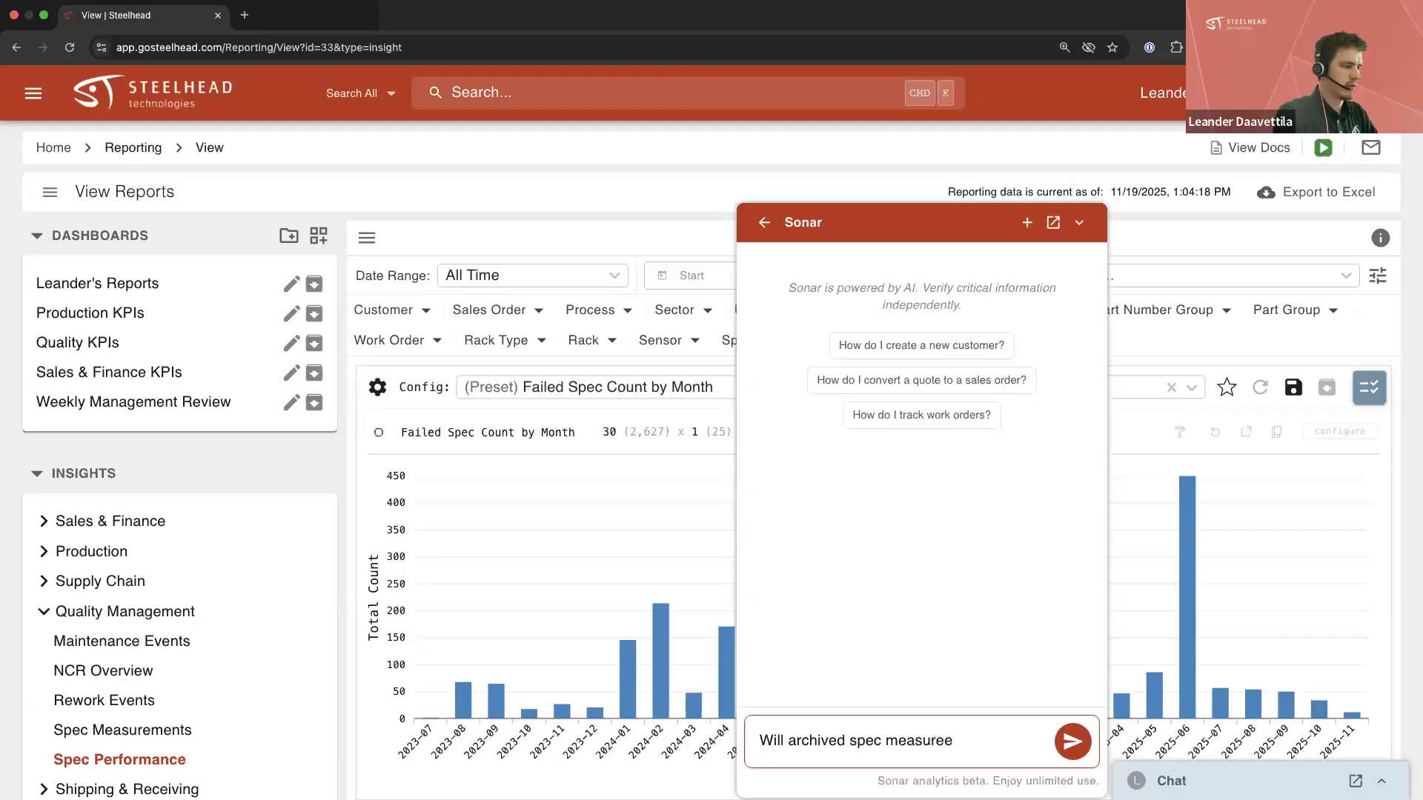
pyautogui.write('ments that ')
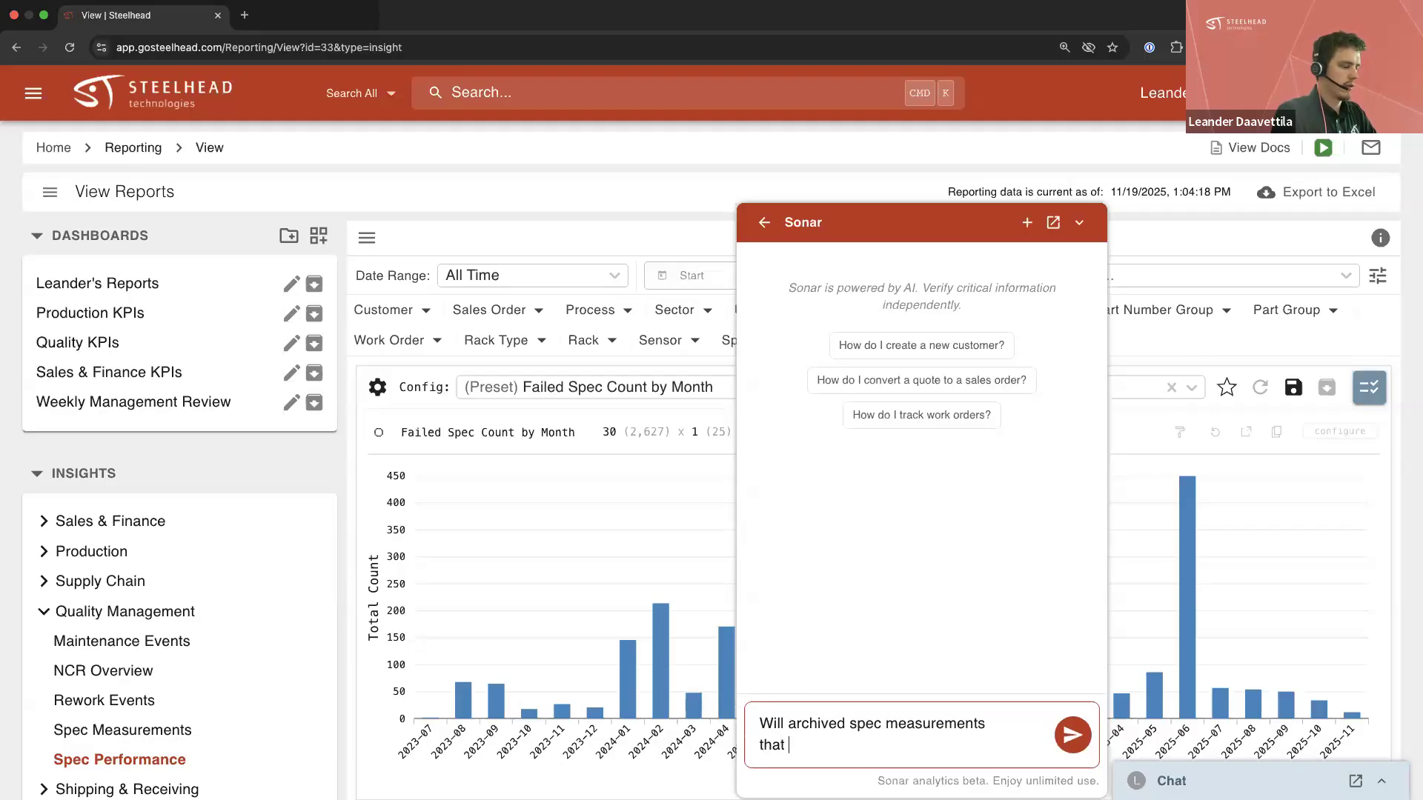
pyautogui.write('were failing')
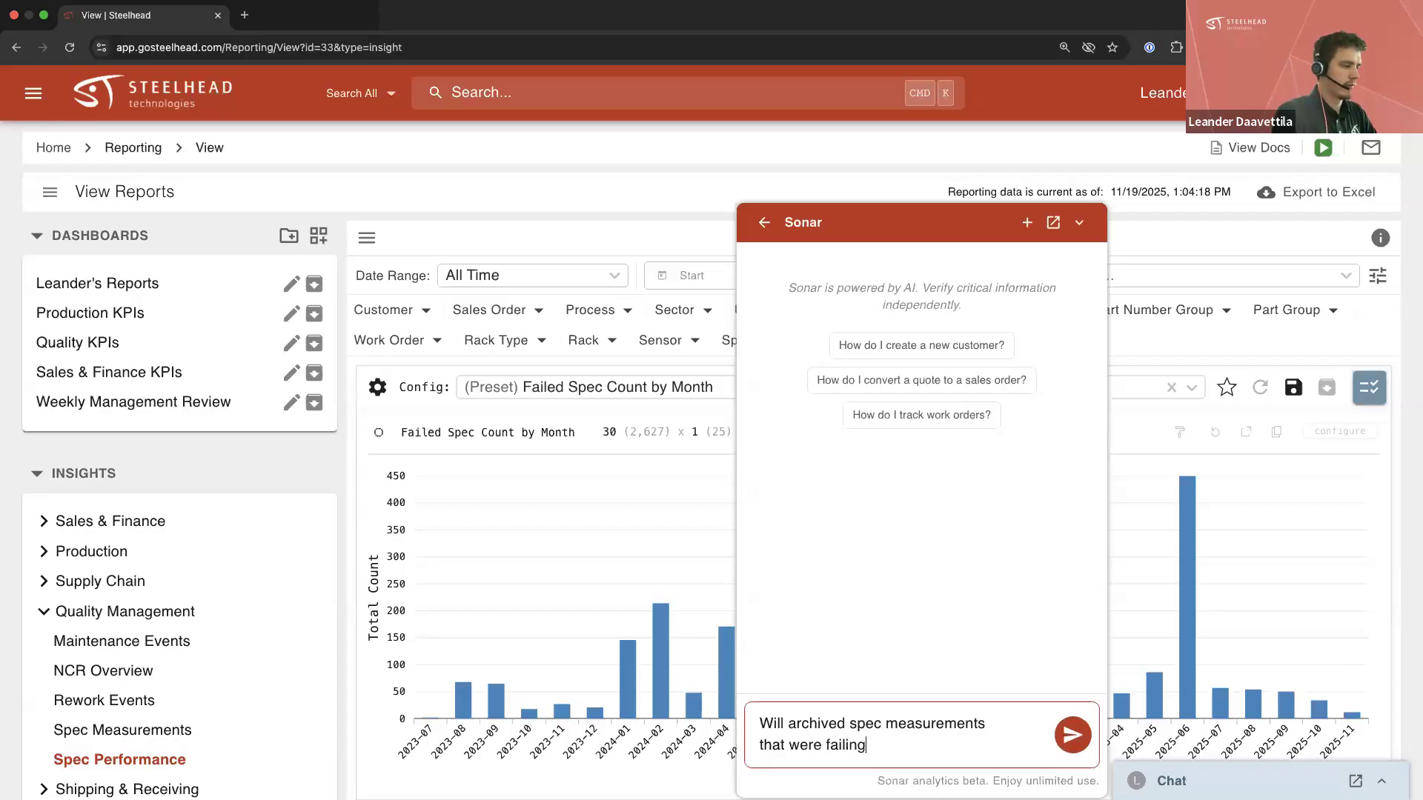
pyautogui.write(' show up in the ')
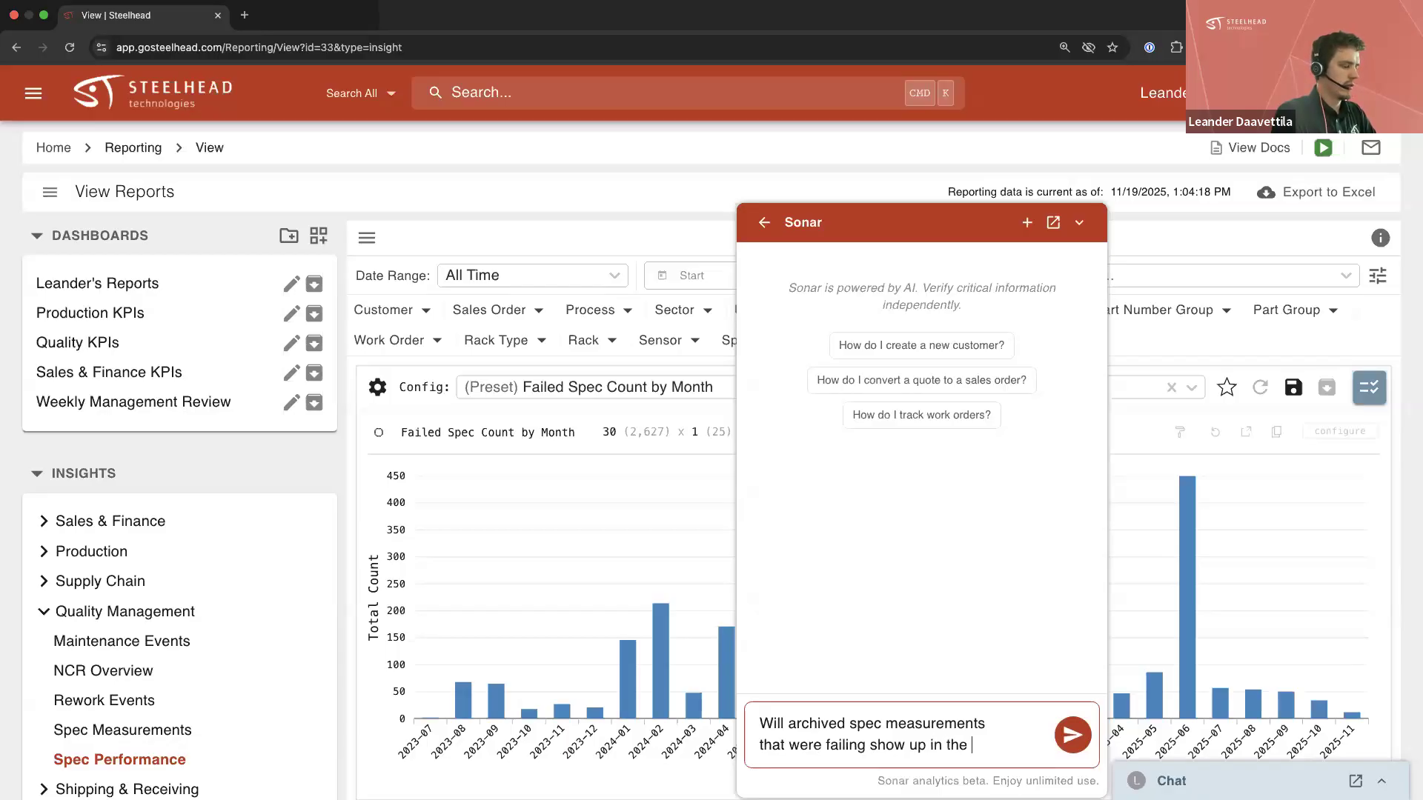
pyautogui.write('failed spec ')
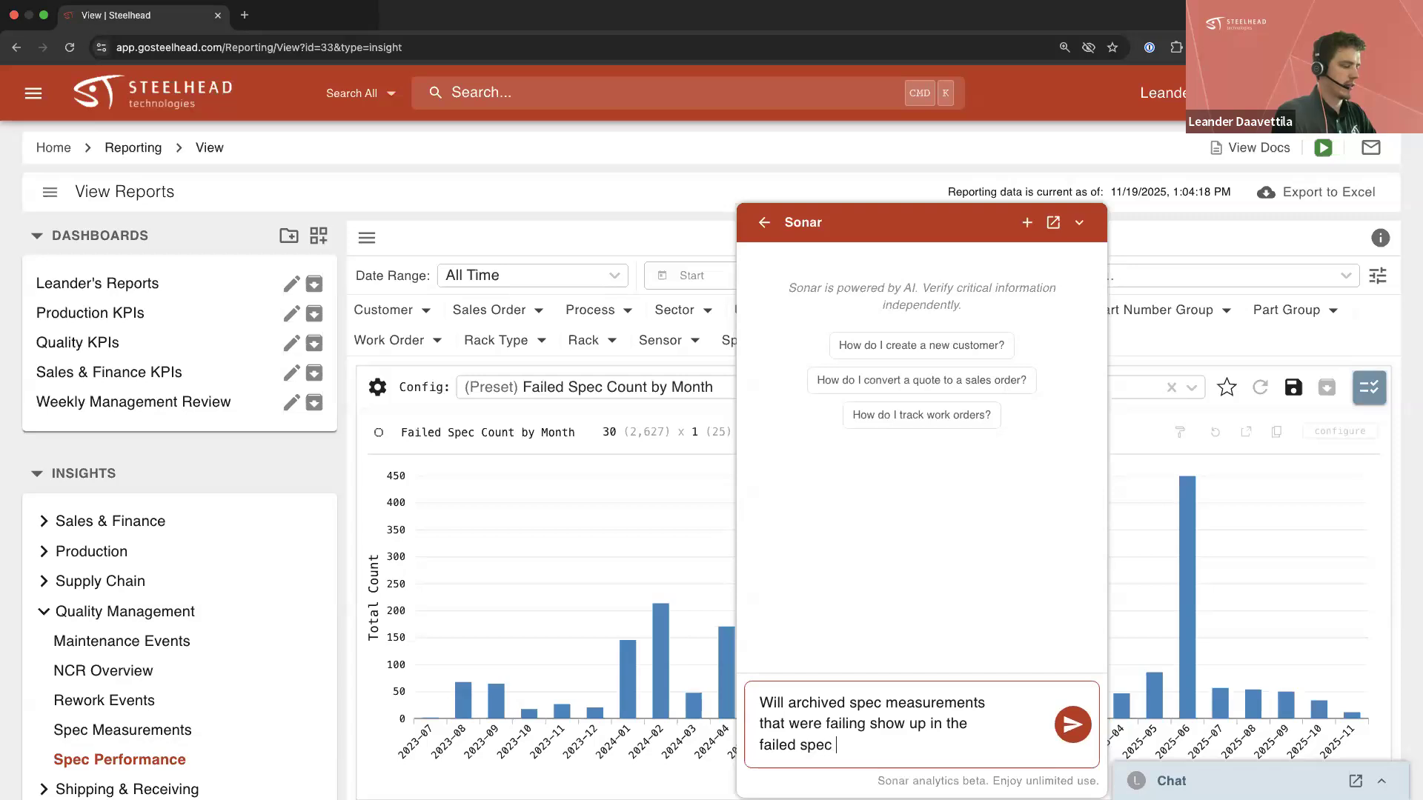
pyautogui.write('count insight report?')
pyautogui.press('Return')
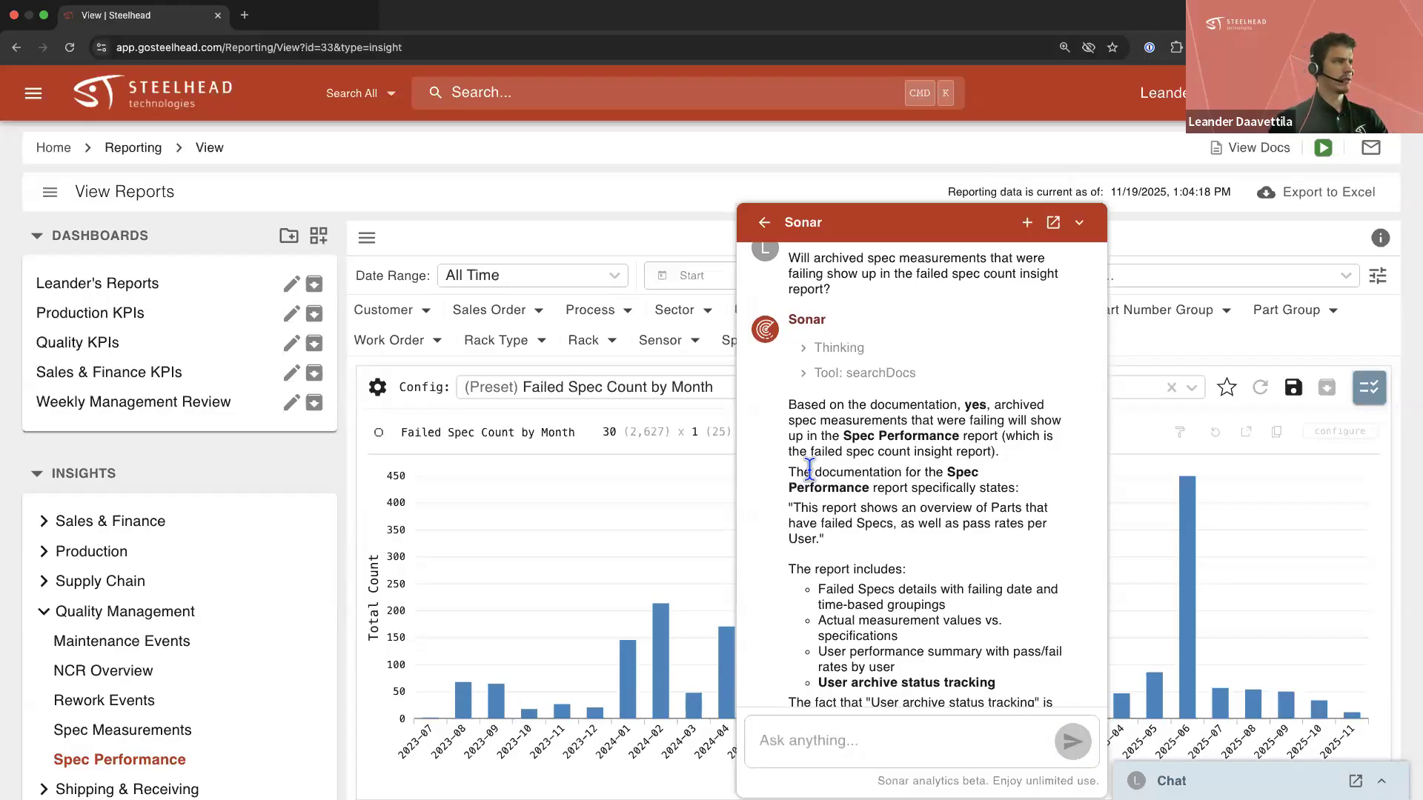
# Review the submitted question and highlight the opening paragraph of Sonar's answer about archived spec measurements
pyautogui.scroll(2, 779, 438)
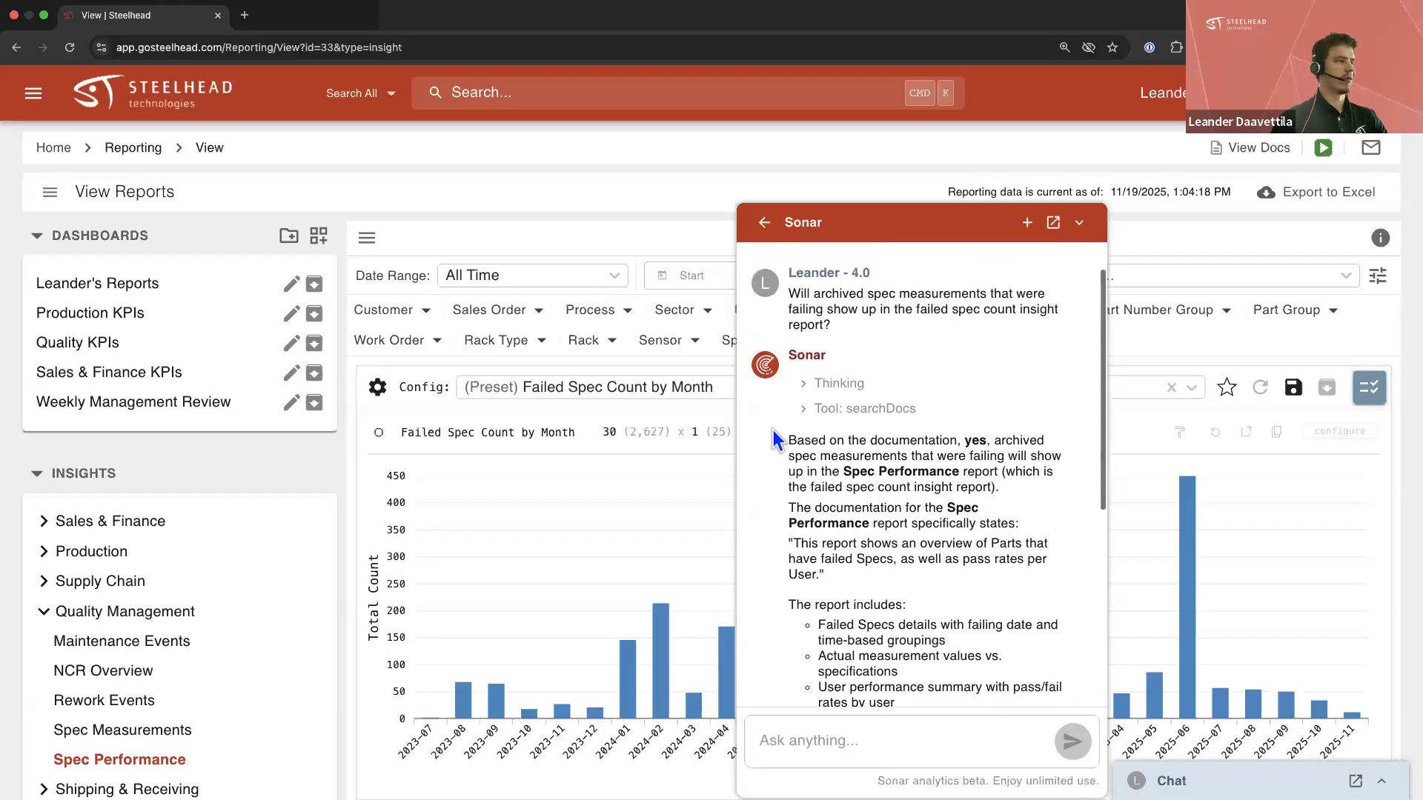
pyautogui.moveTo(788, 295); pyautogui.dragTo(856, 332)
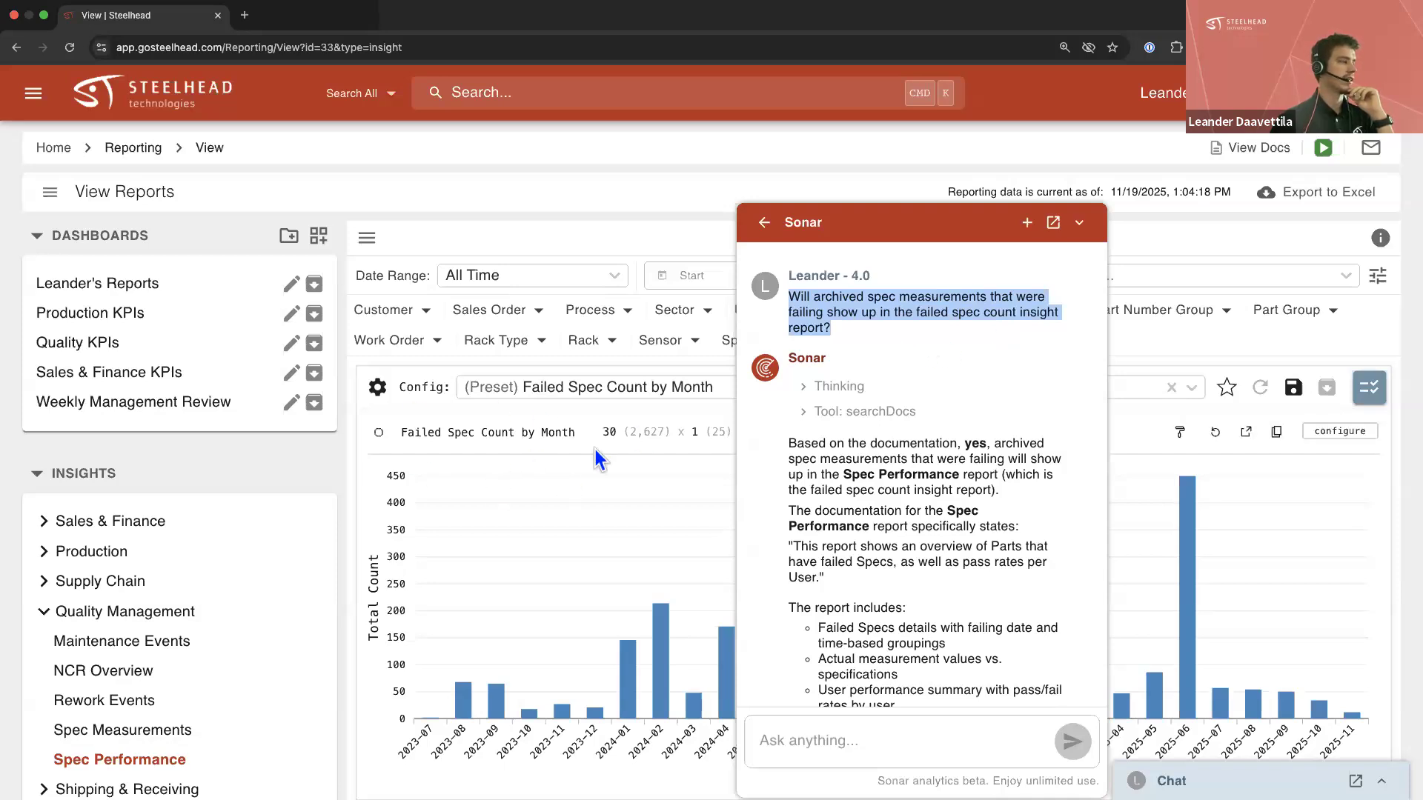
pyautogui.scroll(-2, 767, 469)
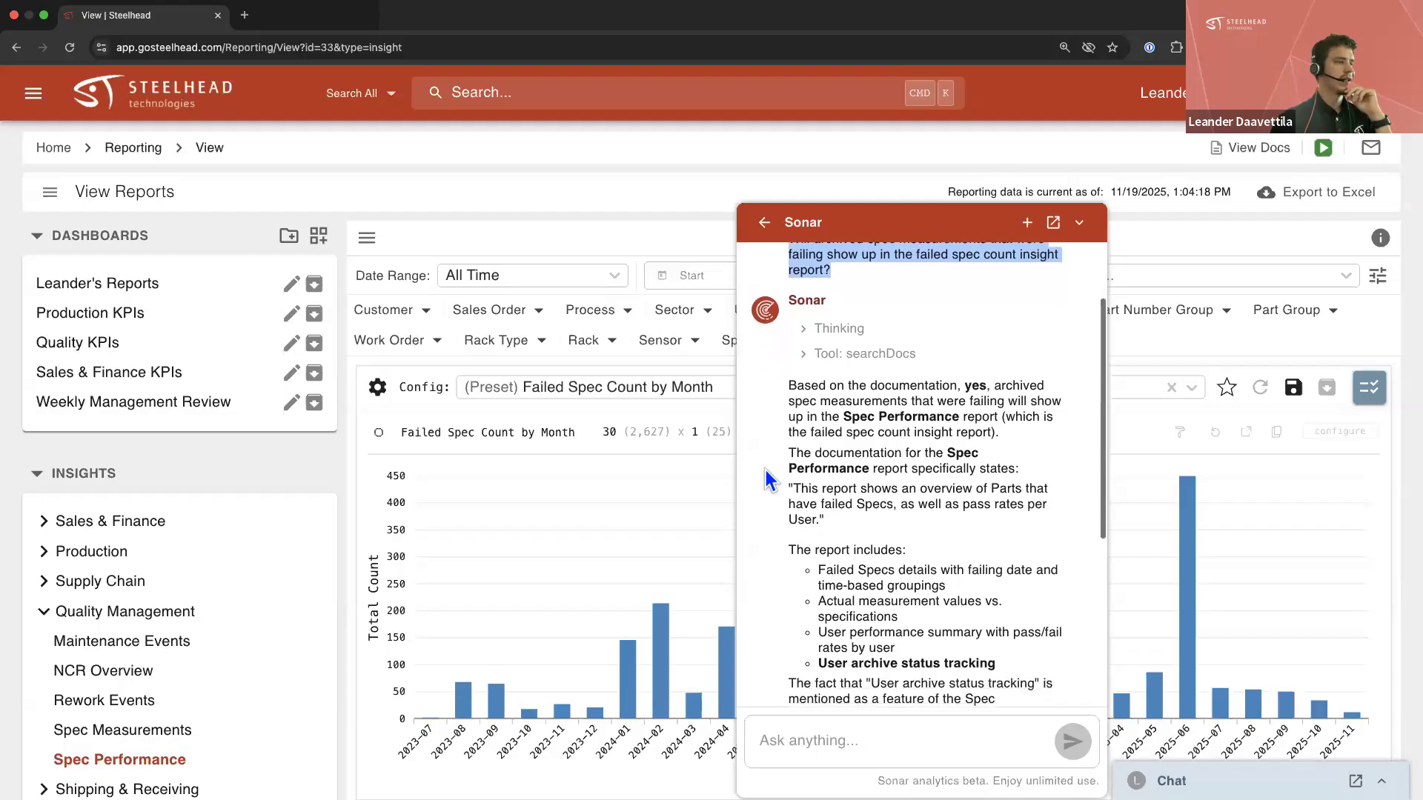
pyautogui.scroll(-1, 767, 470)
pyautogui.click(971, 350)
pyautogui.moveTo(971, 352); pyautogui.dragTo(1031, 410)
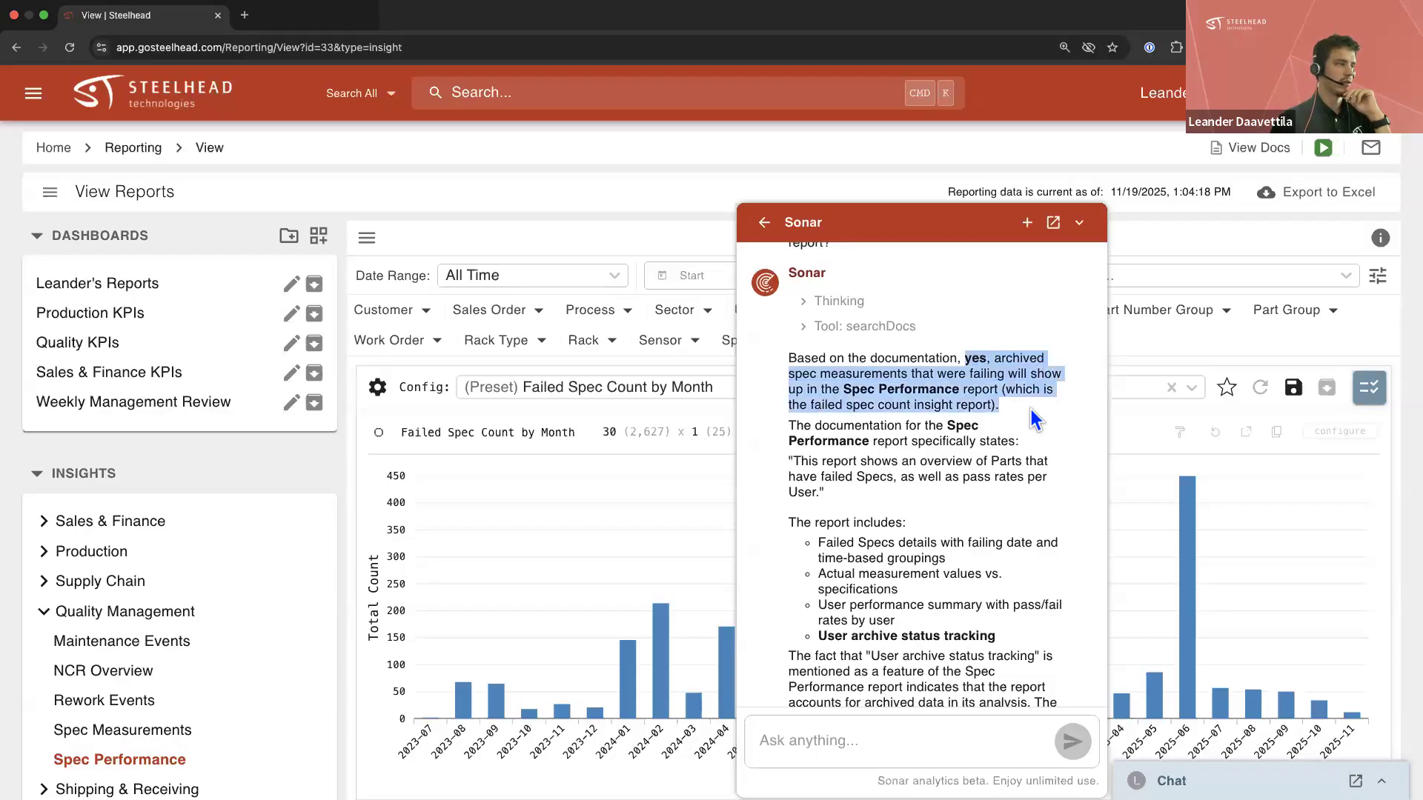
pyautogui.click(1029, 420)
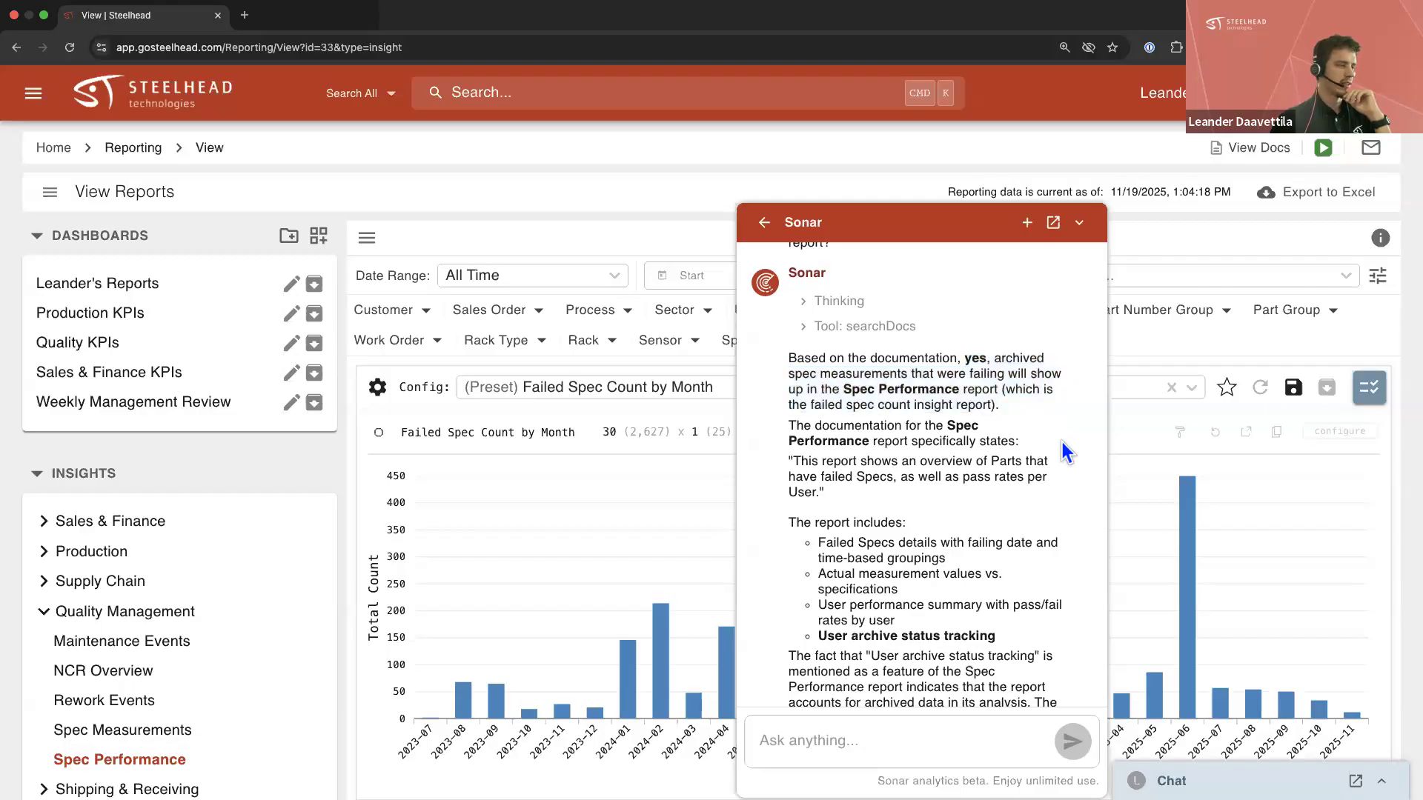
# Read the rest of Sonar's answer, highlighting its closing explanation on historical failure patterns, and minimize the Sonar chat
pyautogui.scroll(-2, 1062, 442)
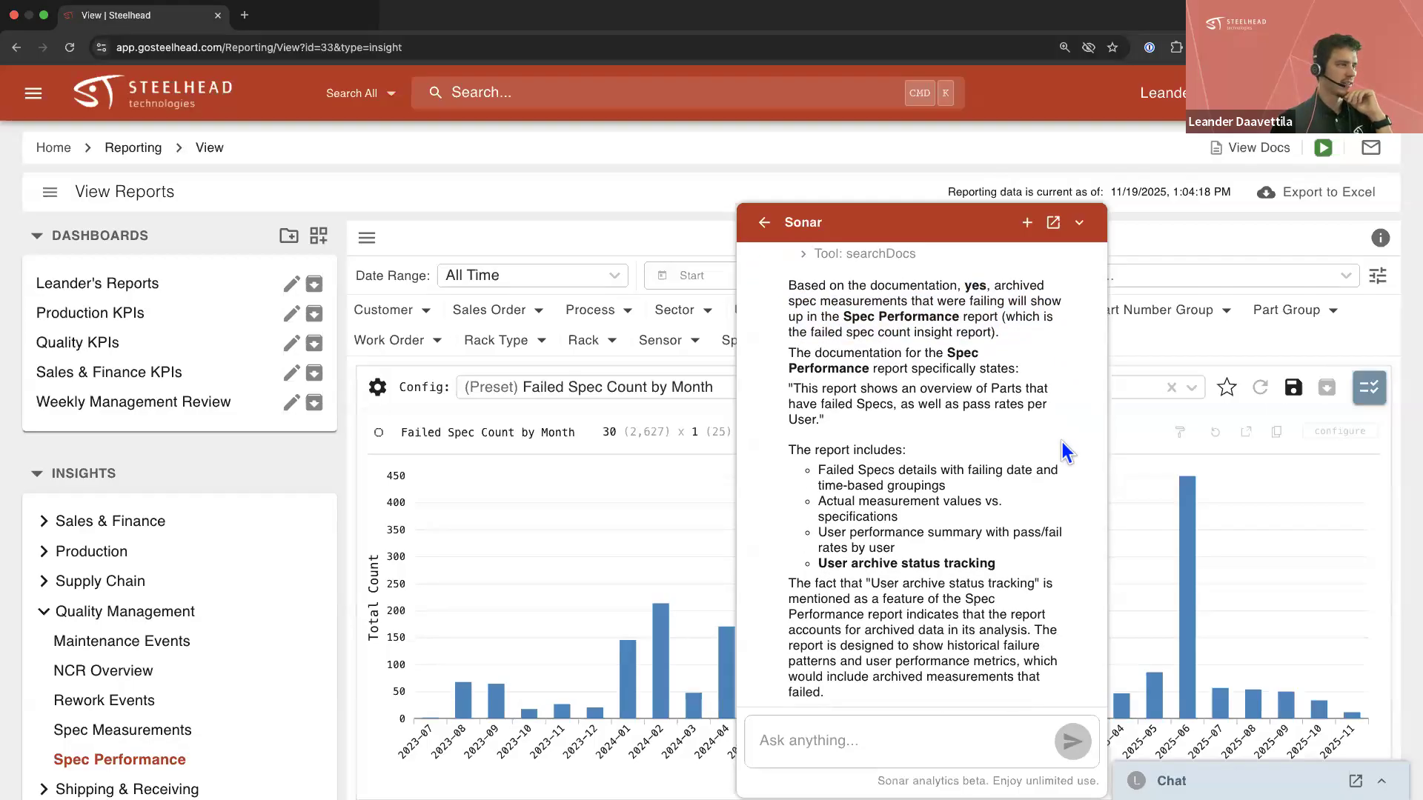
pyautogui.scroll(-1, 1061, 442)
pyautogui.scroll(-1, 1062, 448)
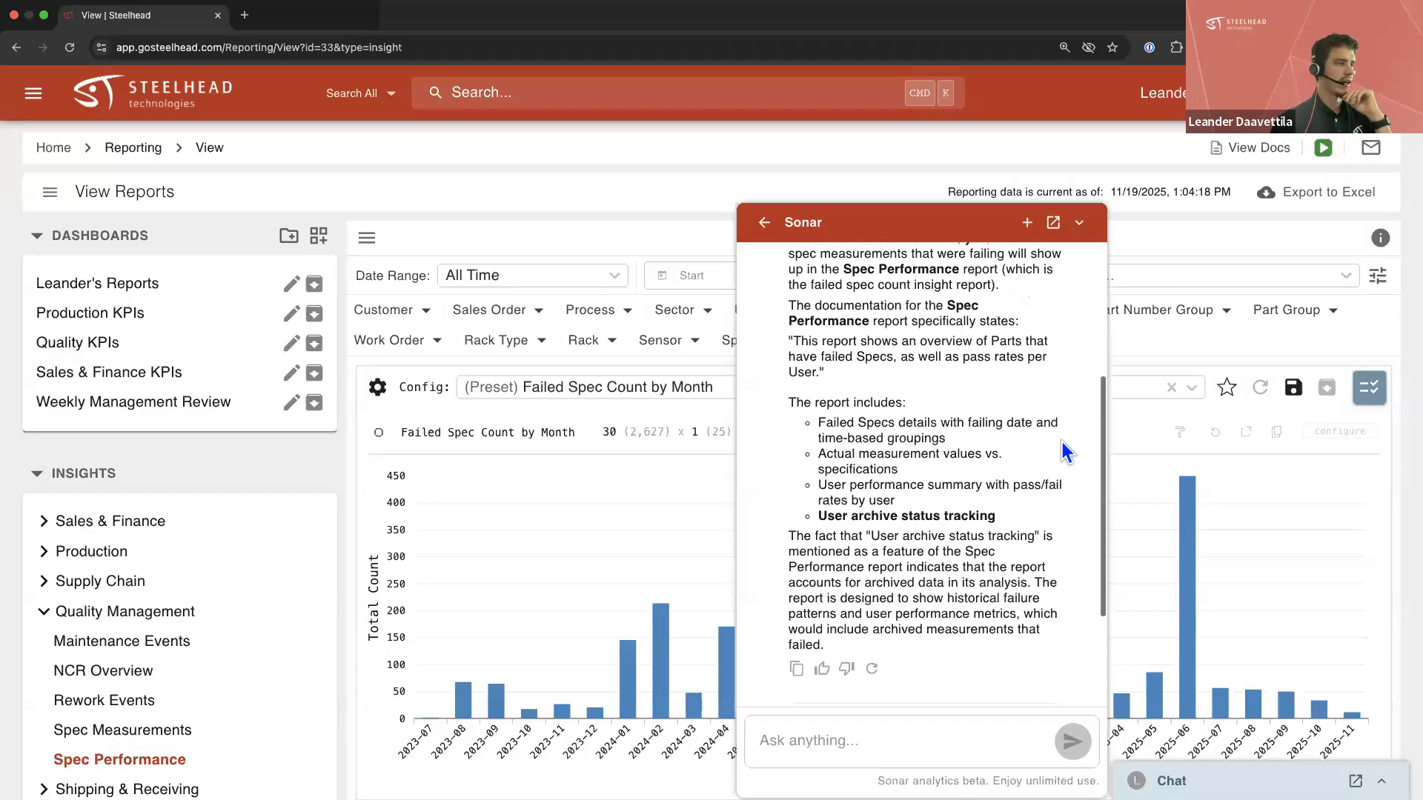
pyautogui.scroll(-2, 1062, 447)
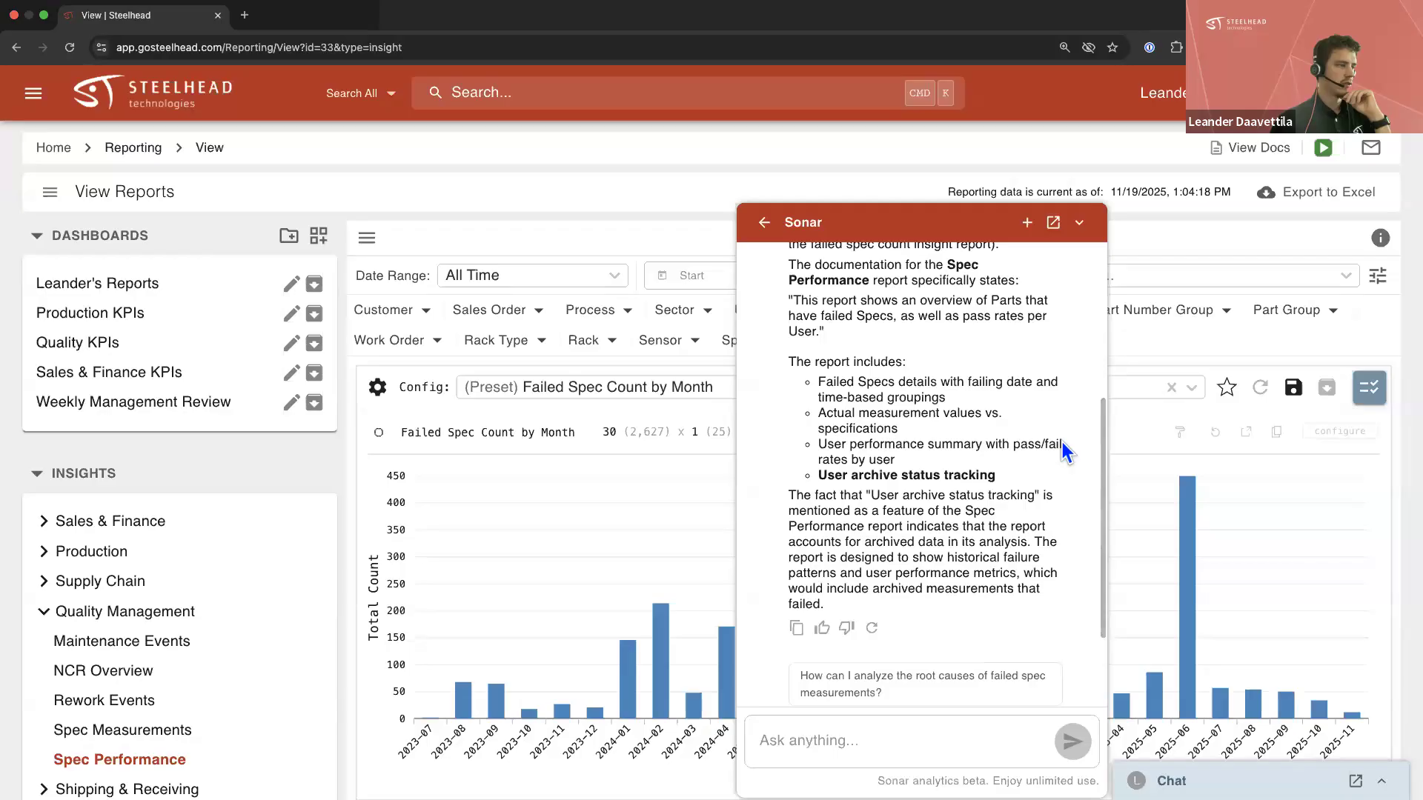
pyautogui.scroll(-2, 1061, 442)
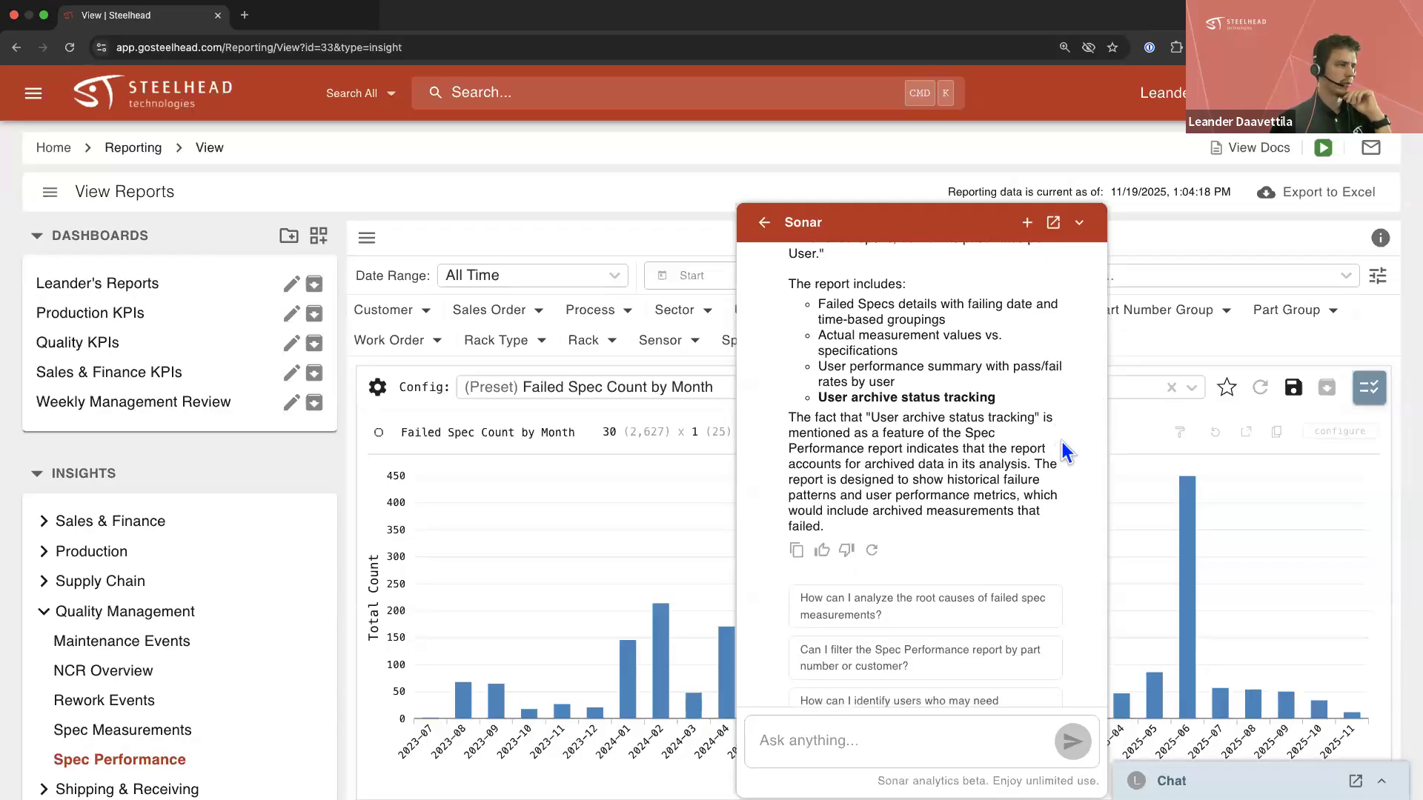
pyautogui.scroll(-2, 1062, 445)
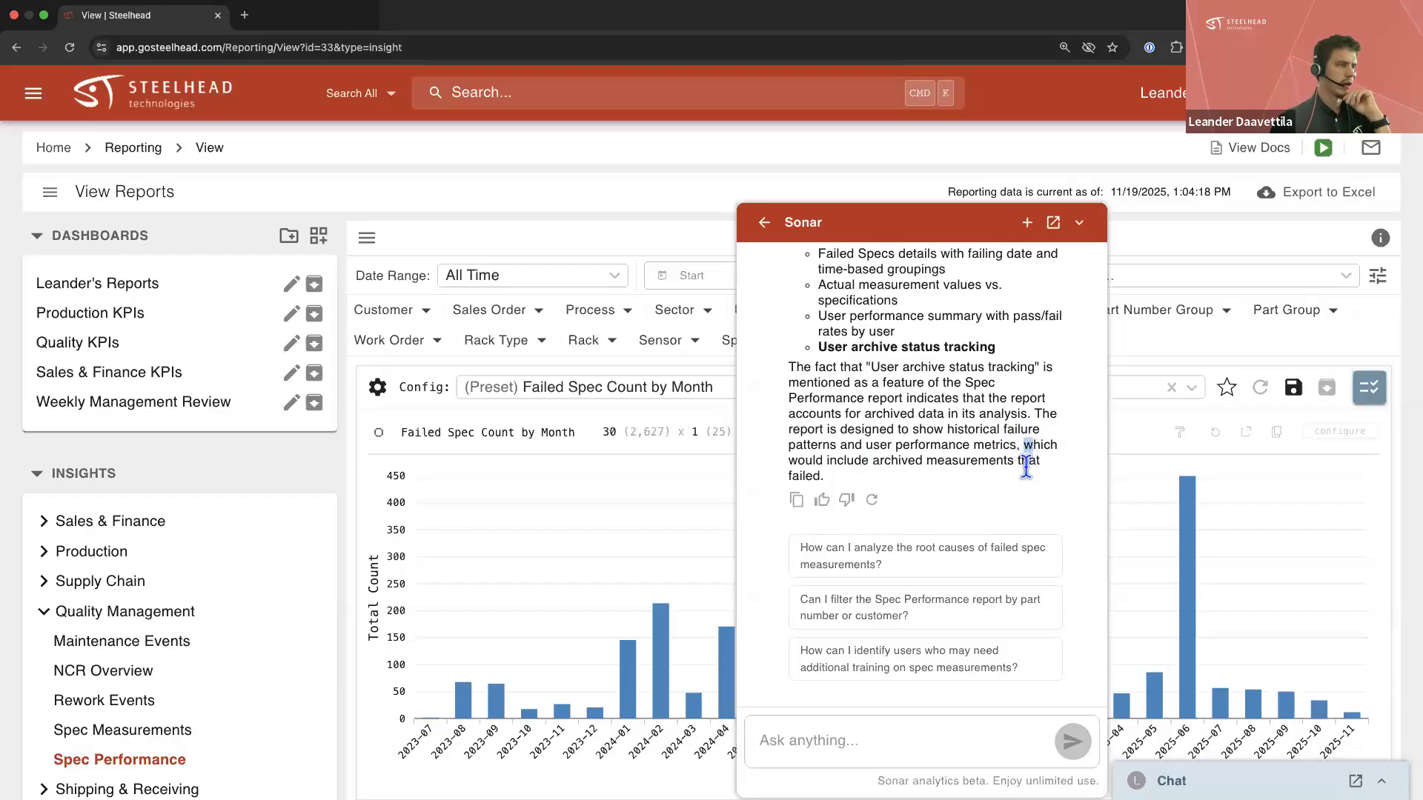
pyautogui.moveTo(1023, 445); pyautogui.dragTo(900, 476)
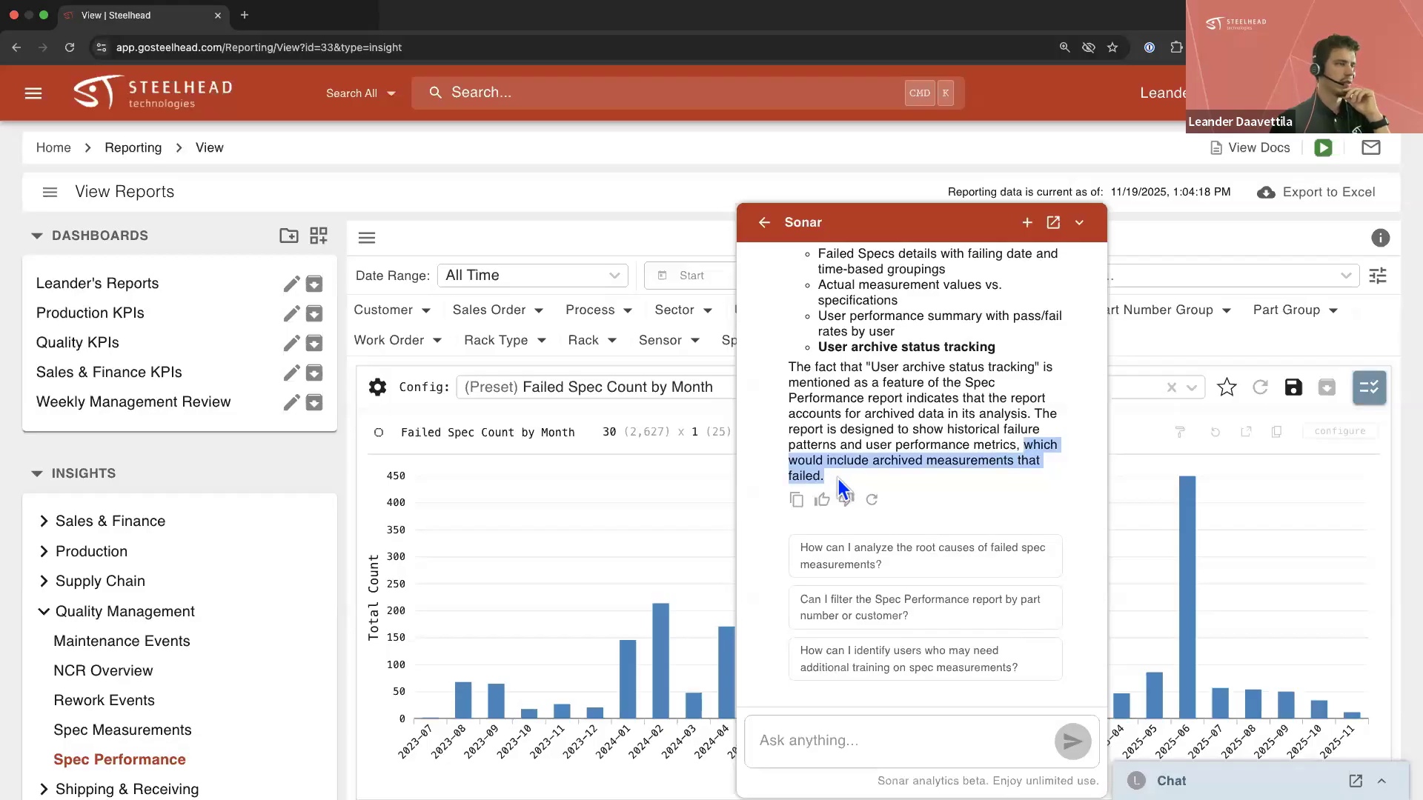
pyautogui.click(912, 489)
pyautogui.moveTo(1035, 414); pyautogui.dragTo(1003, 482)
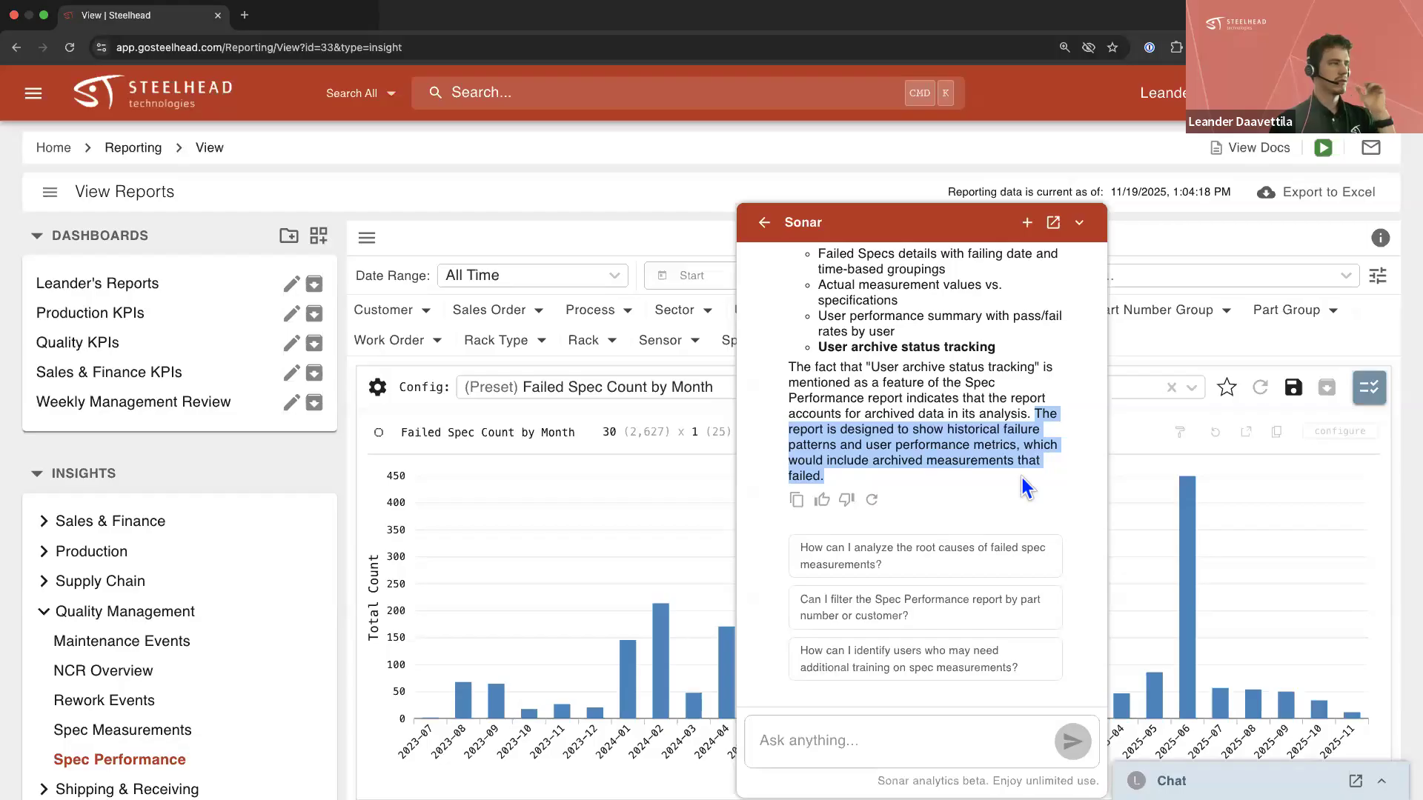
pyautogui.click(1022, 477)
pyautogui.scroll(2, 1057, 410)
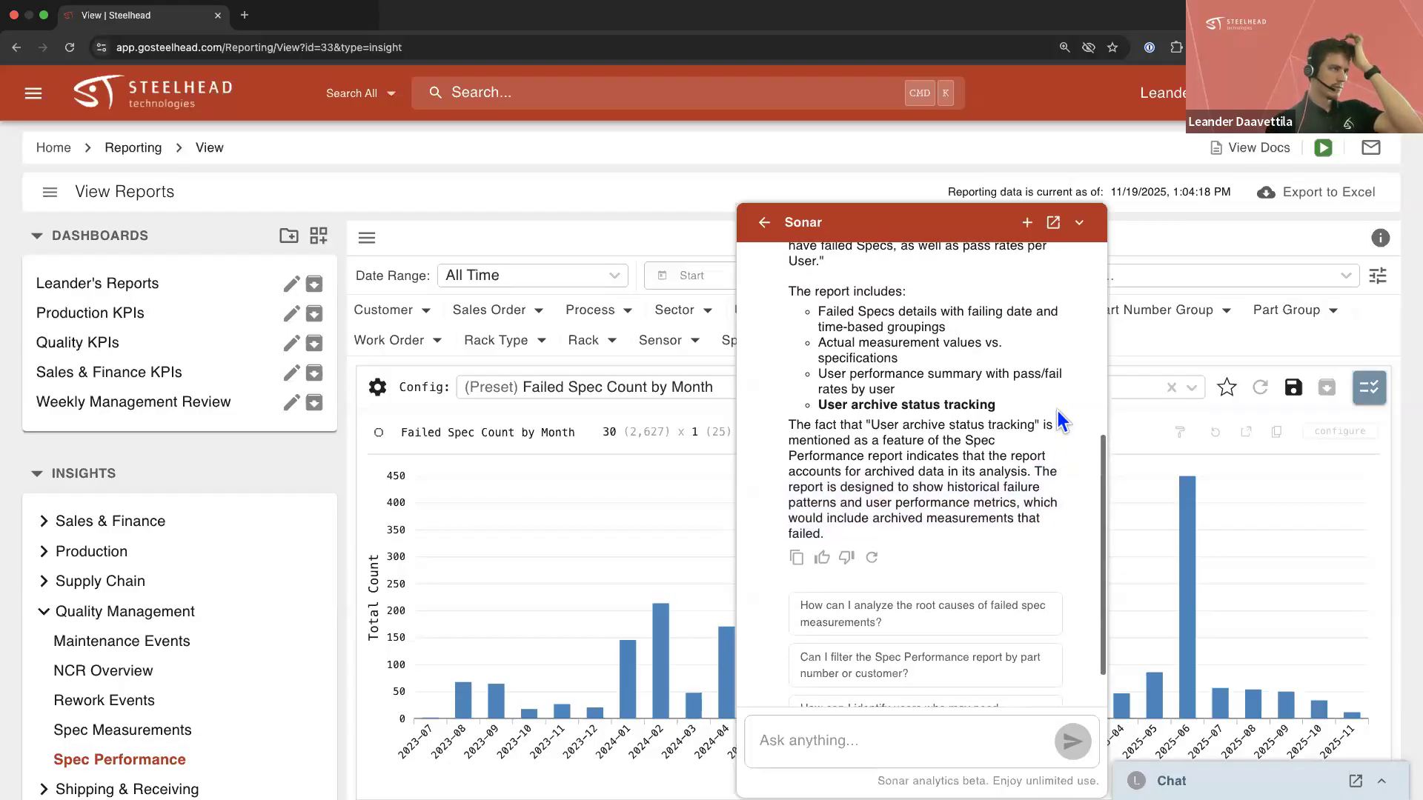
pyautogui.click(1080, 222)
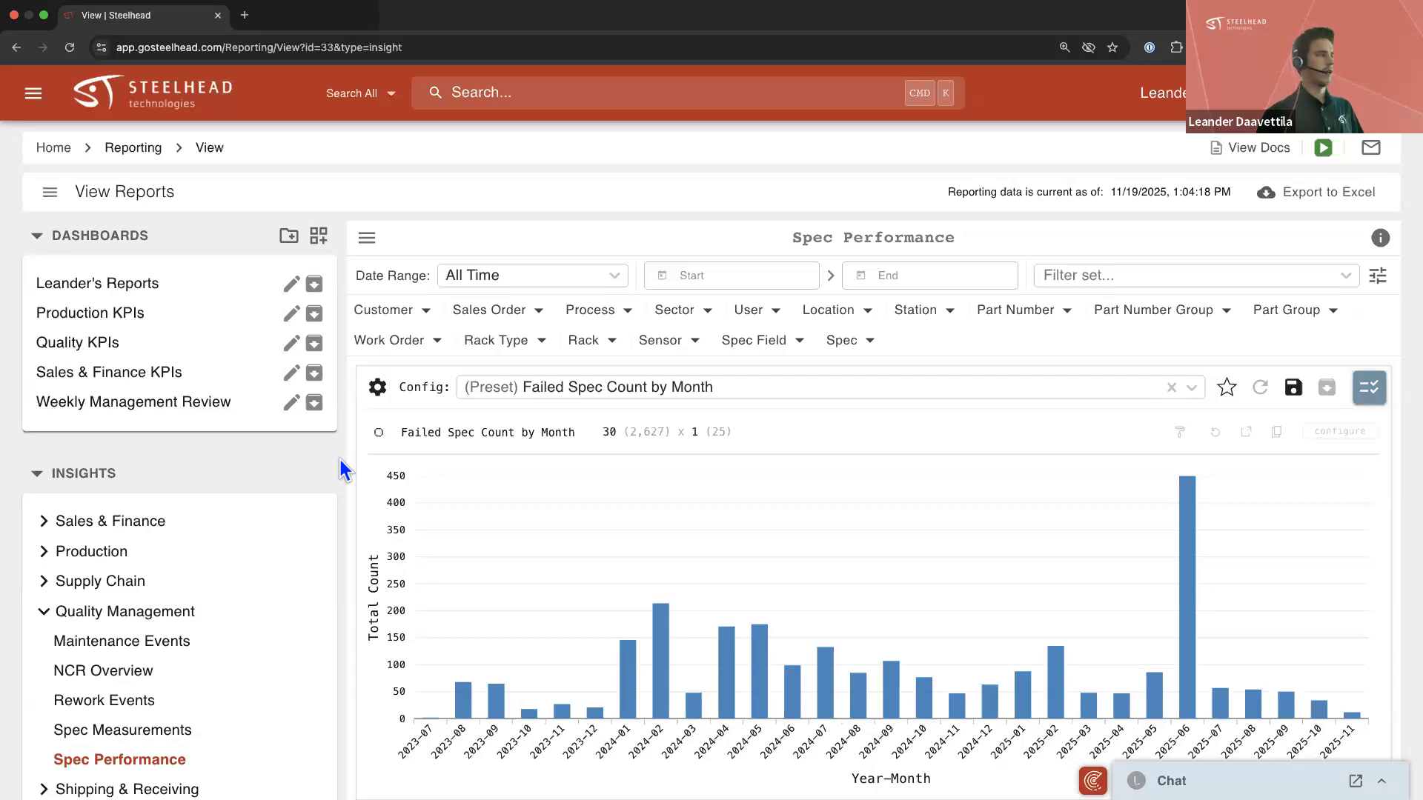
# Examine the Failed Specs by User datagrid, including its input, limit, spec and part number columns
pyautogui.scroll(-7, 341, 466)
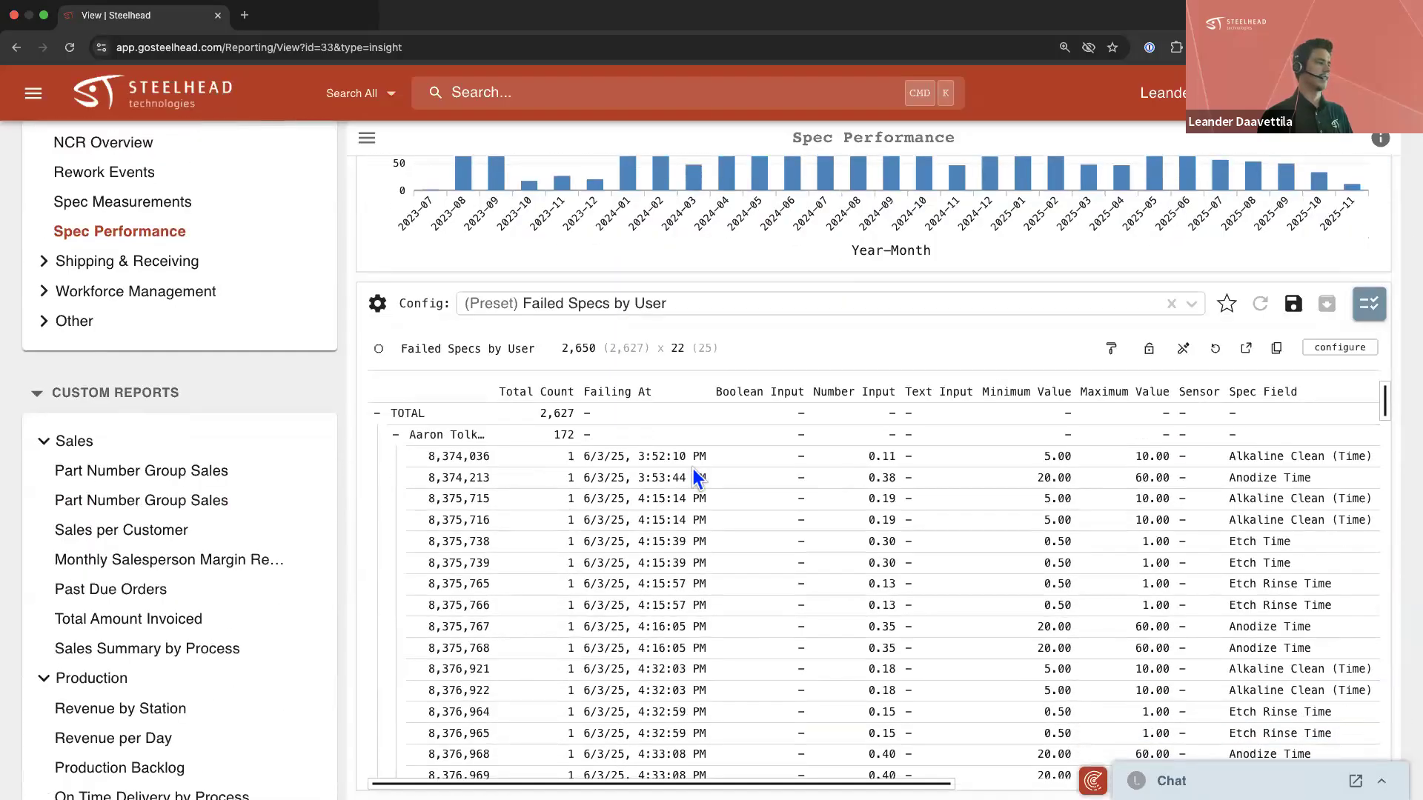
pyautogui.click(749, 456)
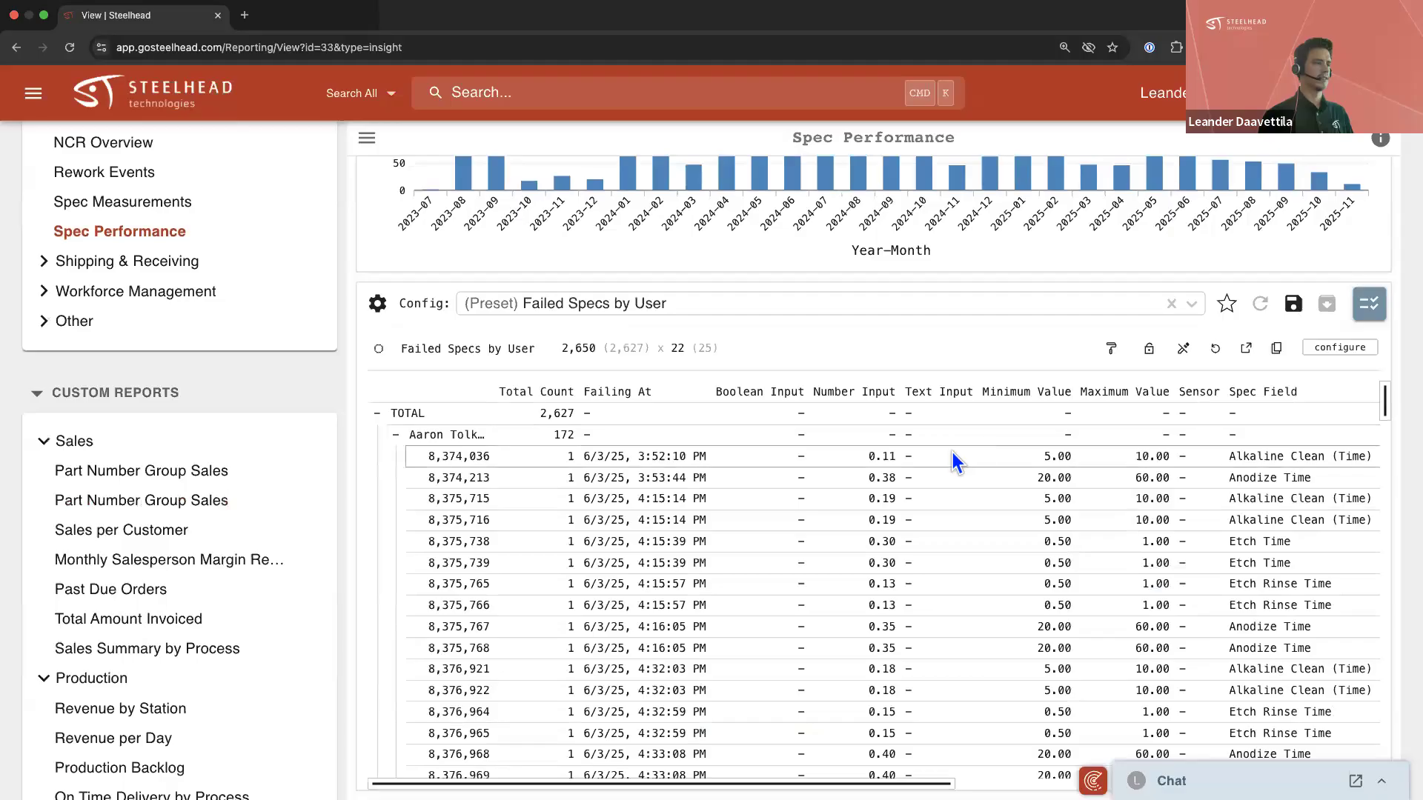
pyautogui.hscroll(4, 1025, 459)
pyautogui.hscroll(4, 1025, 460)
pyautogui.hscroll(-5, 1025, 459)
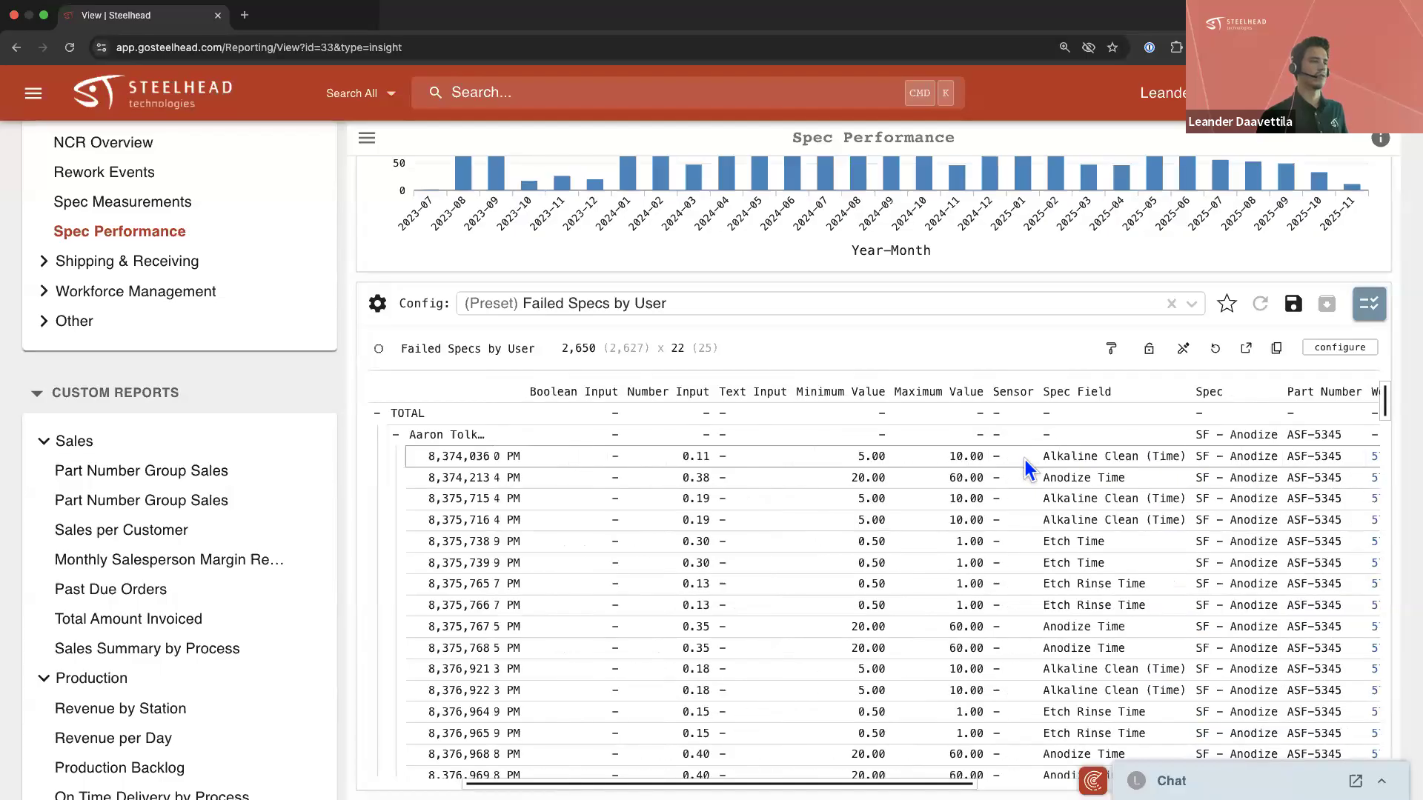
pyautogui.hscroll(-3, 389, 467)
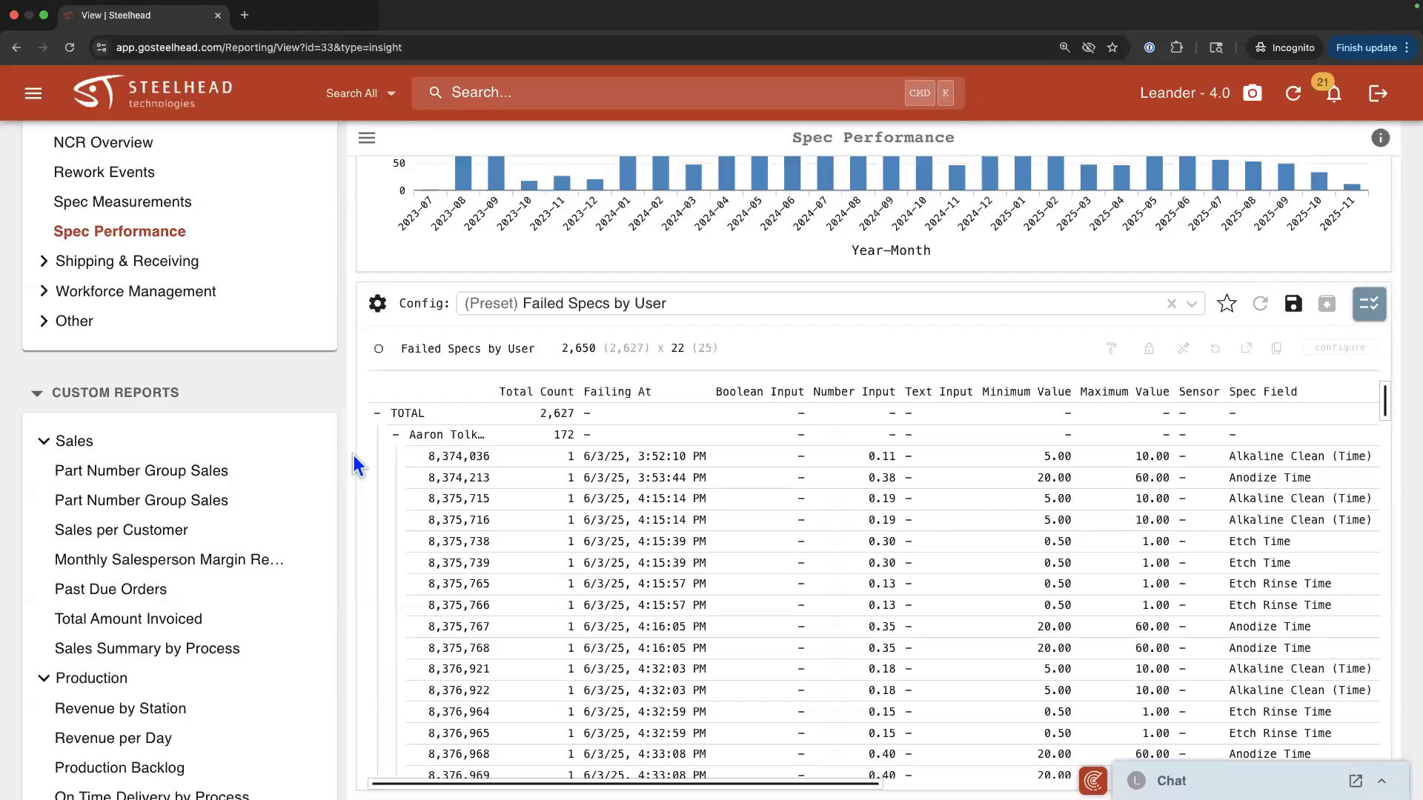
# Open the Sales By Customer insight under Sales & Finance and hide the report list
pyautogui.scroll(5, 353, 455)
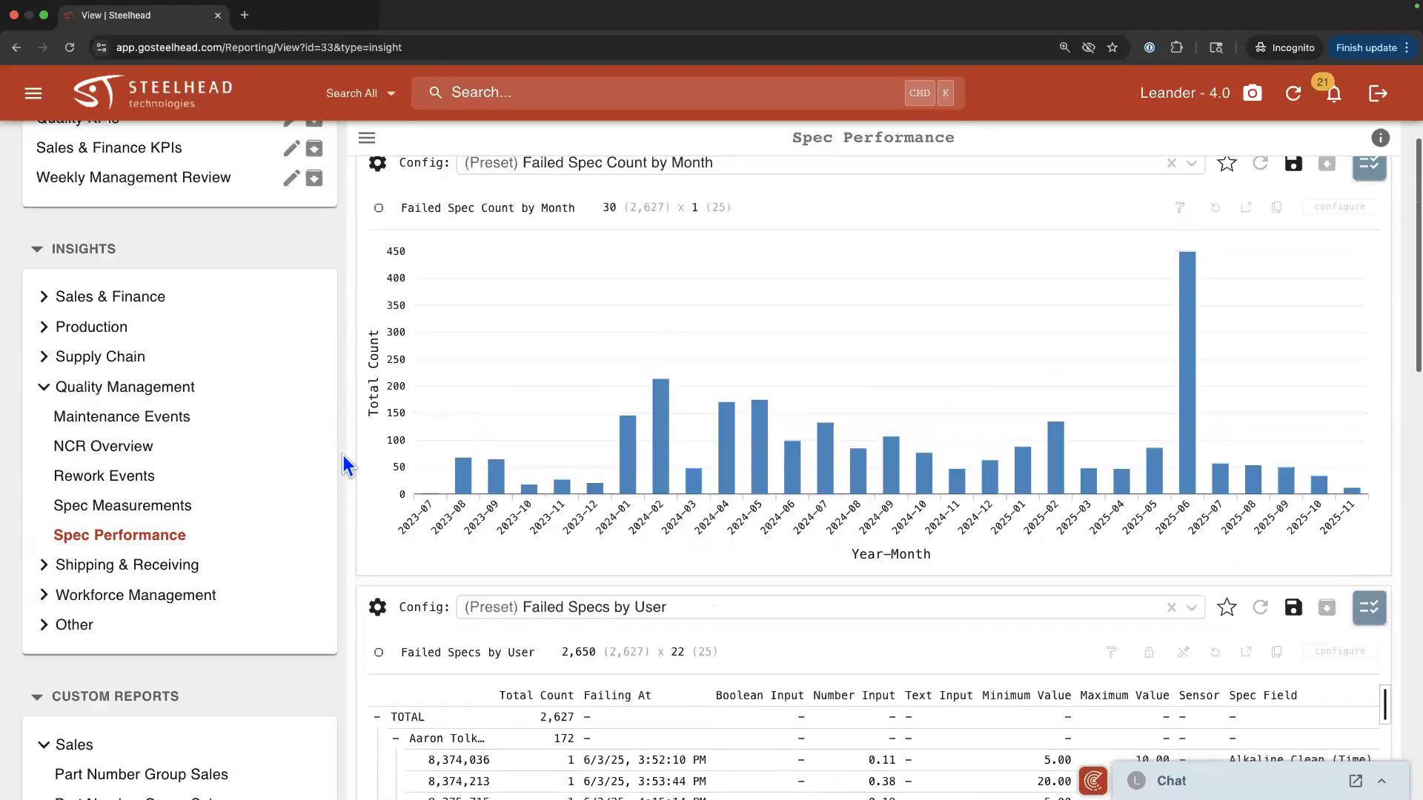
pyautogui.scroll(1, 344, 455)
pyautogui.click(140, 368)
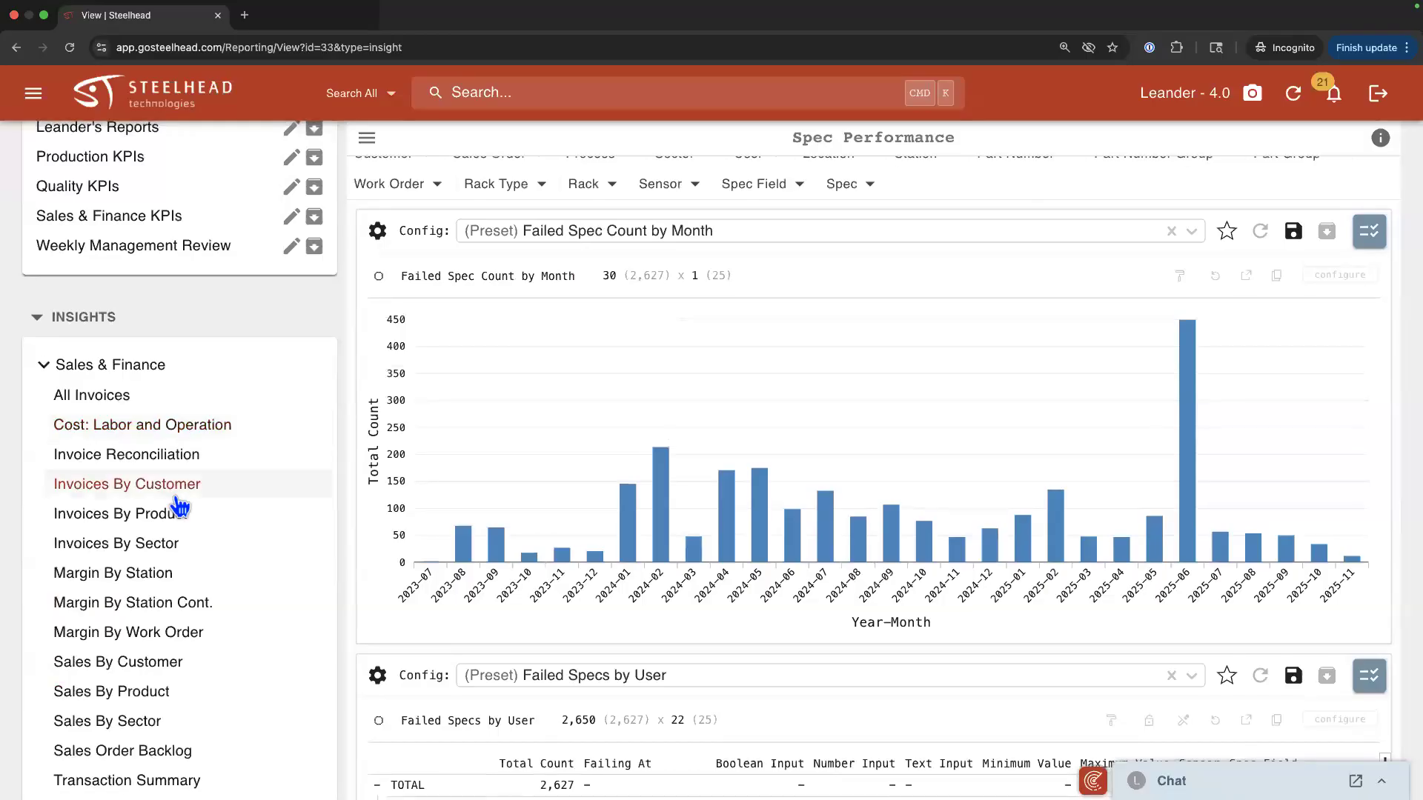
pyautogui.scroll(-1, 210, 576)
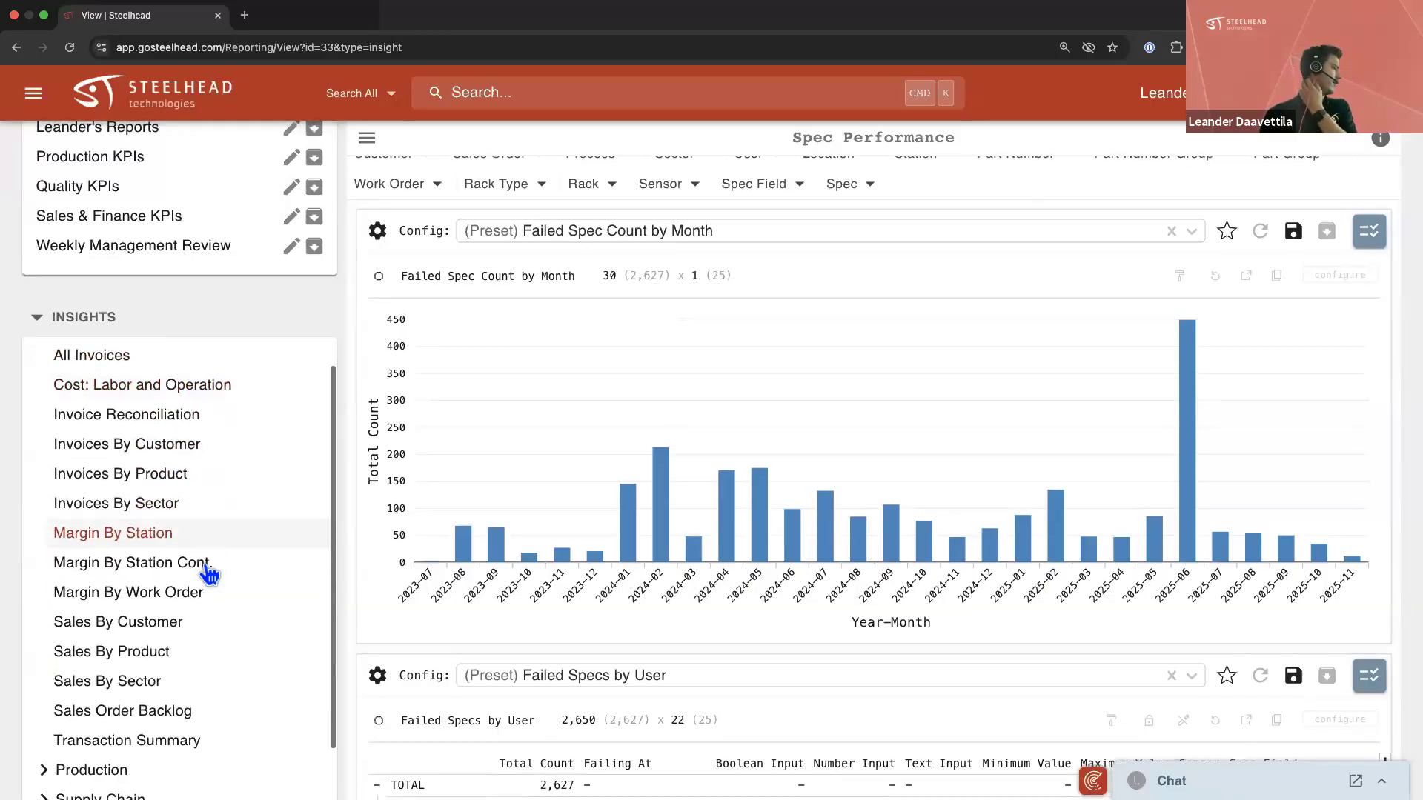
pyautogui.scroll(-1, 210, 576)
pyautogui.click(221, 589)
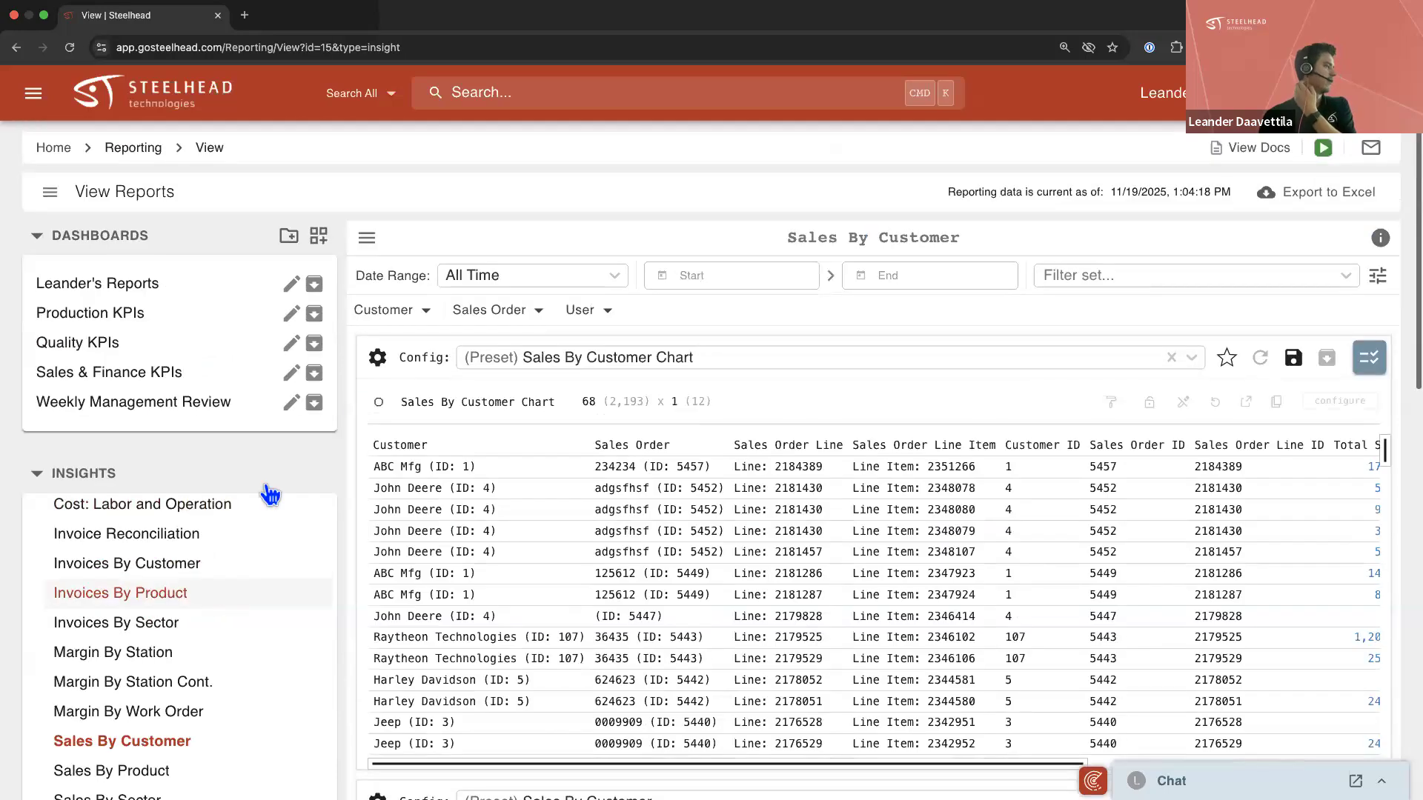
pyautogui.click(367, 237)
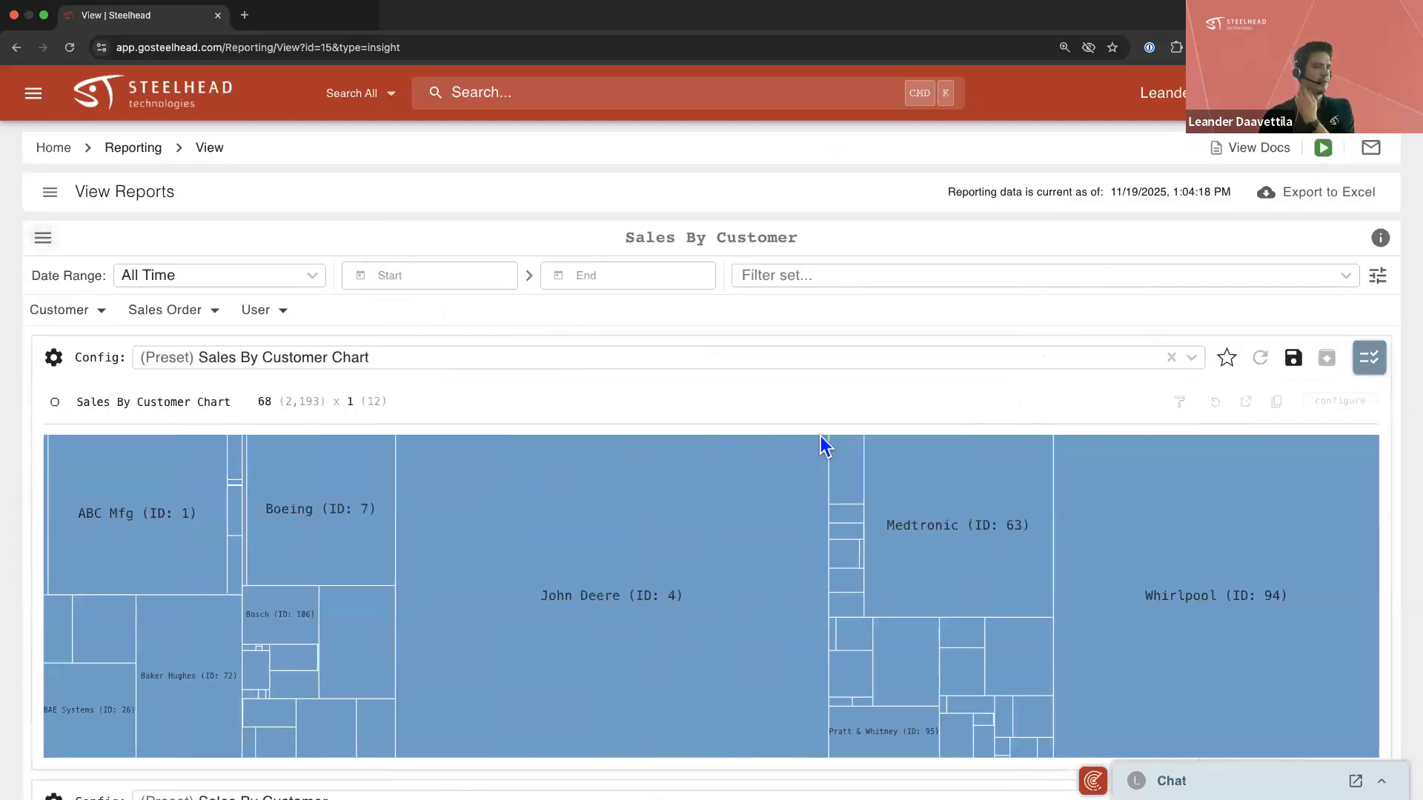
# Change the Sales By Customer Chart from a treemap to a Y Bar chart and close its configuration
pyautogui.click(1360, 406)
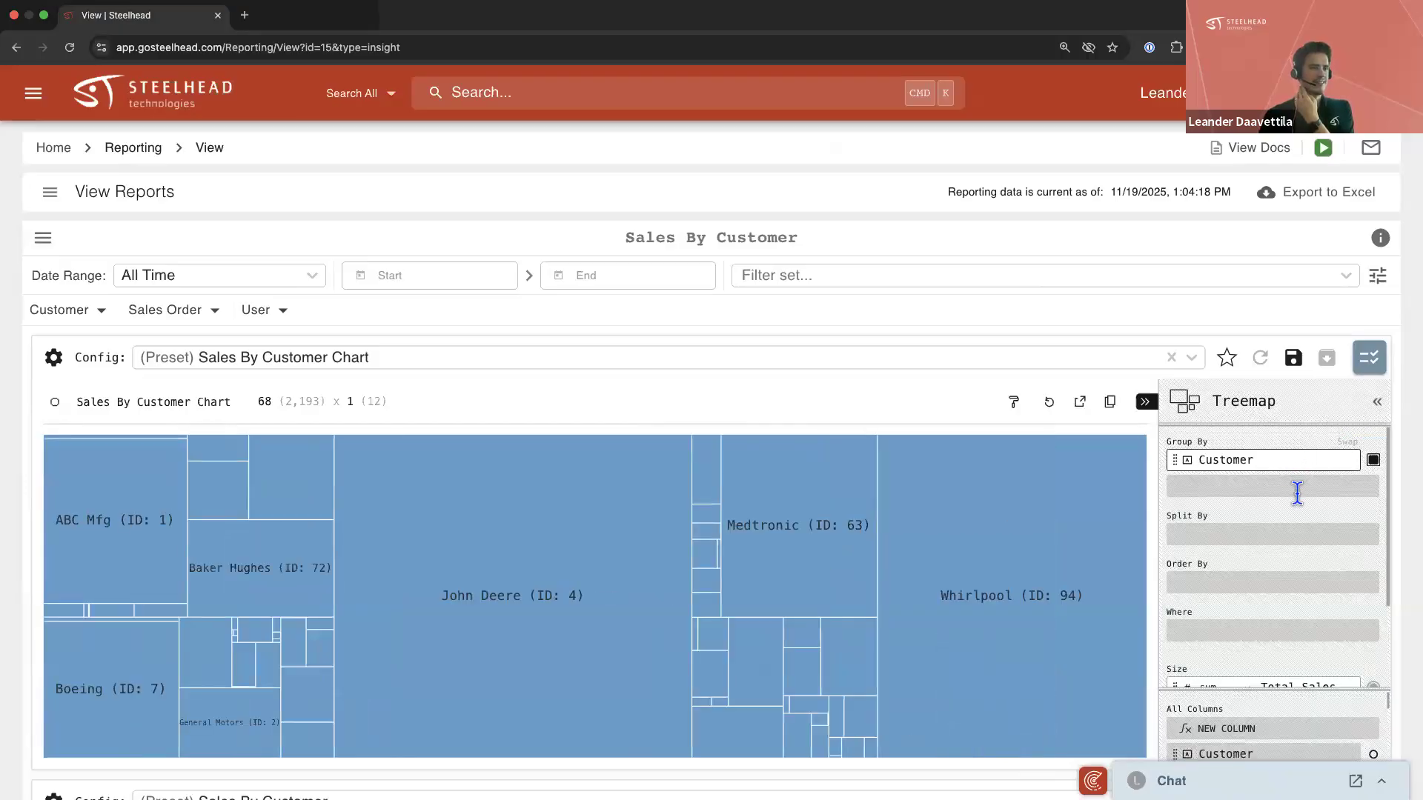
pyautogui.click(1244, 401)
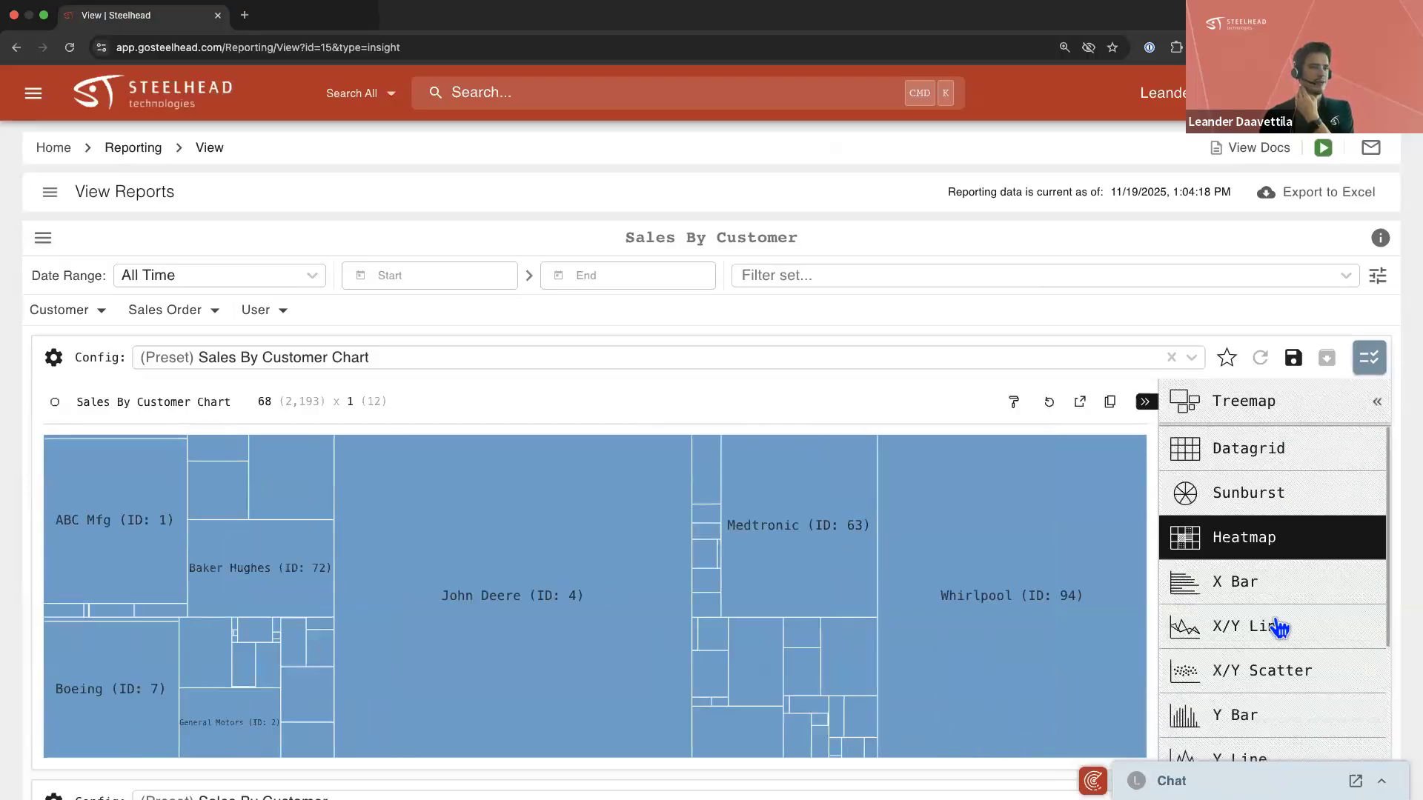
pyautogui.click(1293, 715)
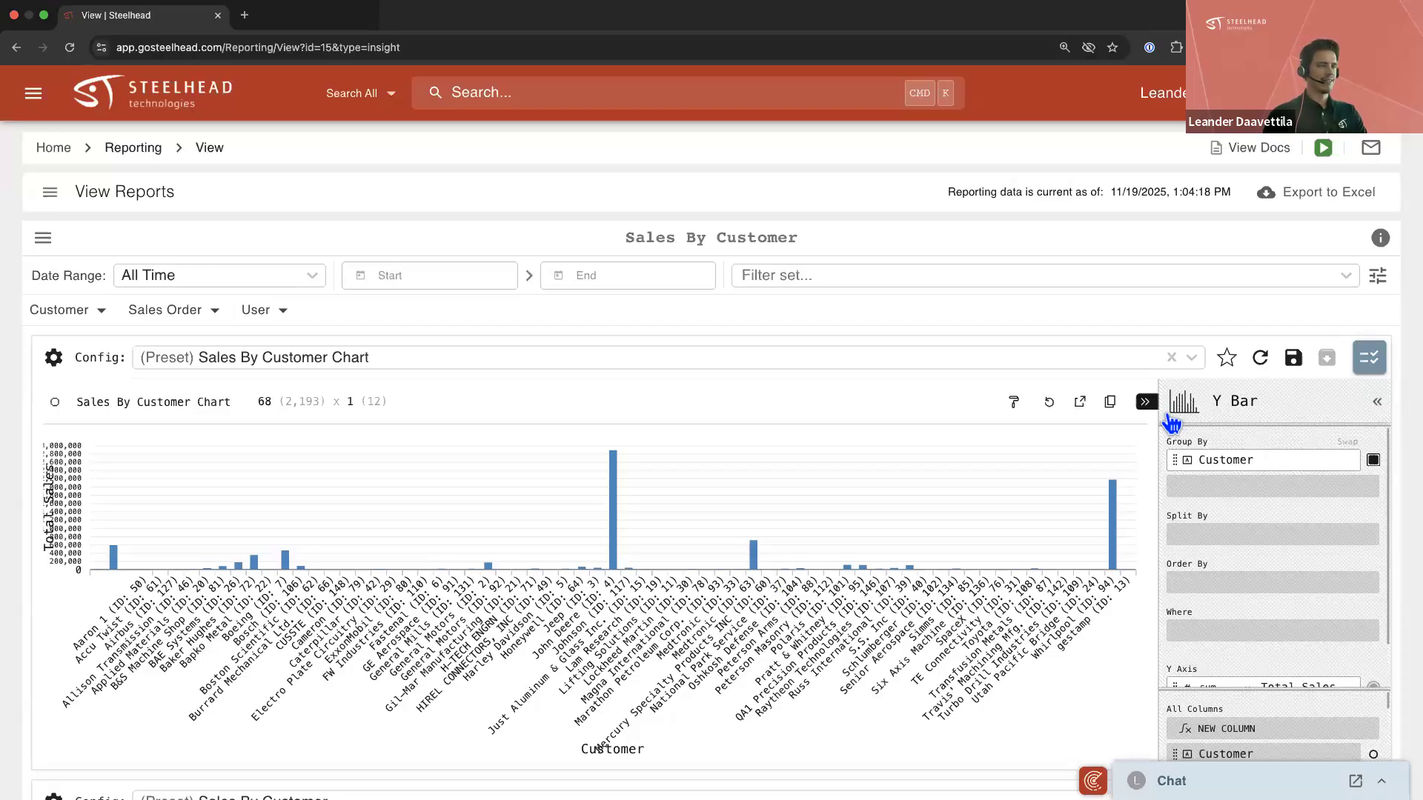
pyautogui.click(1145, 401)
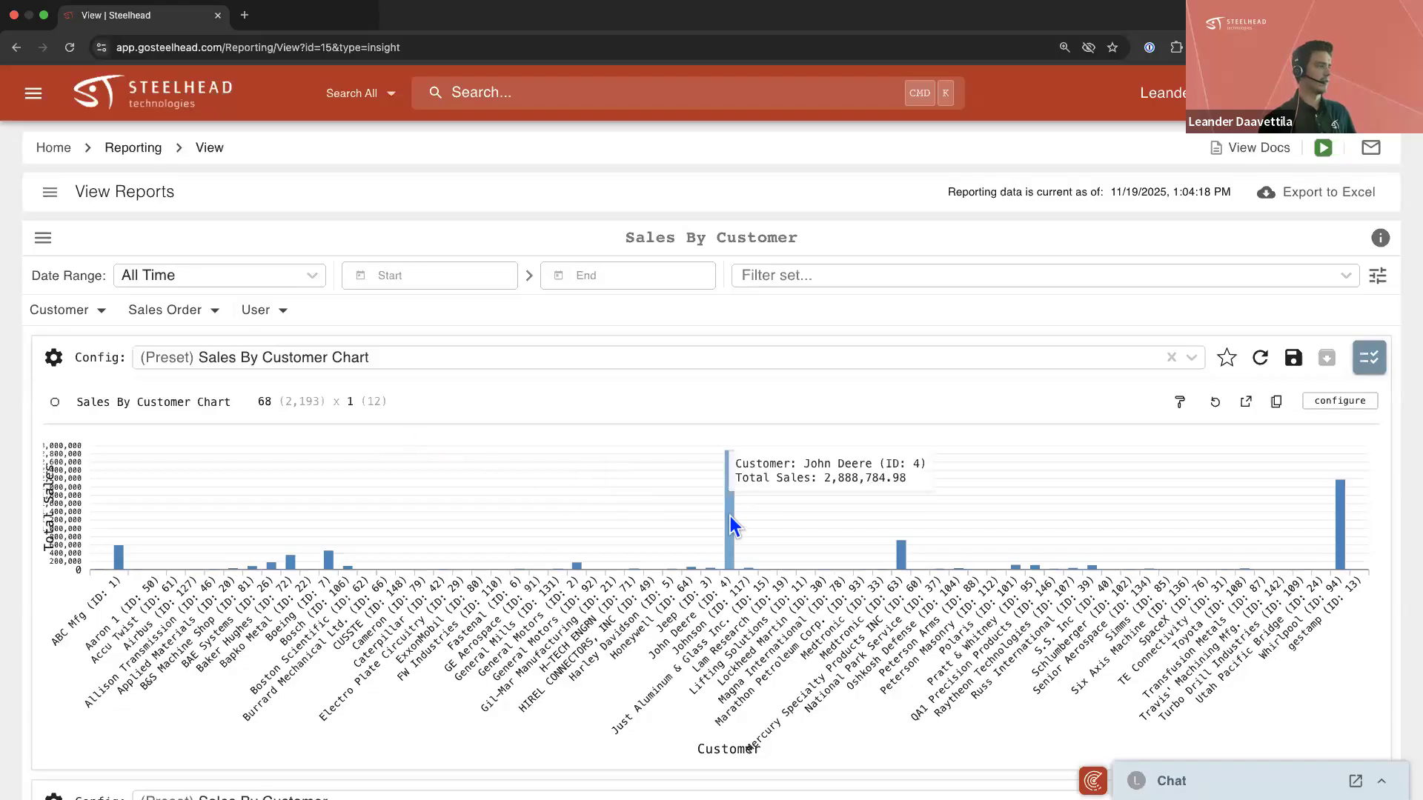
# Filter the Sales By Customer insight to include only customers Applied Materials, B&S Machine Shop and BAE Systems
pyautogui.moveTo(732, 513)
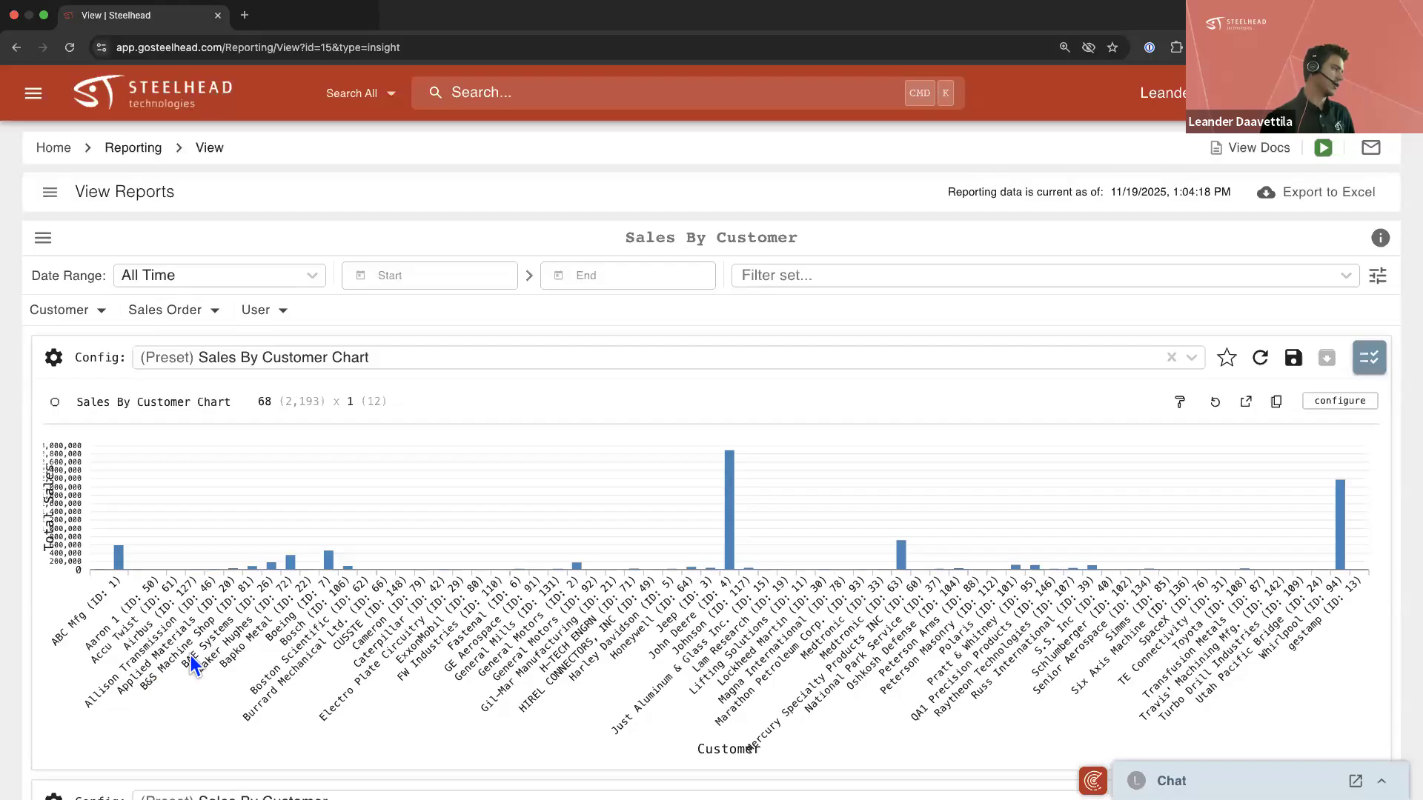
pyautogui.click(104, 312)
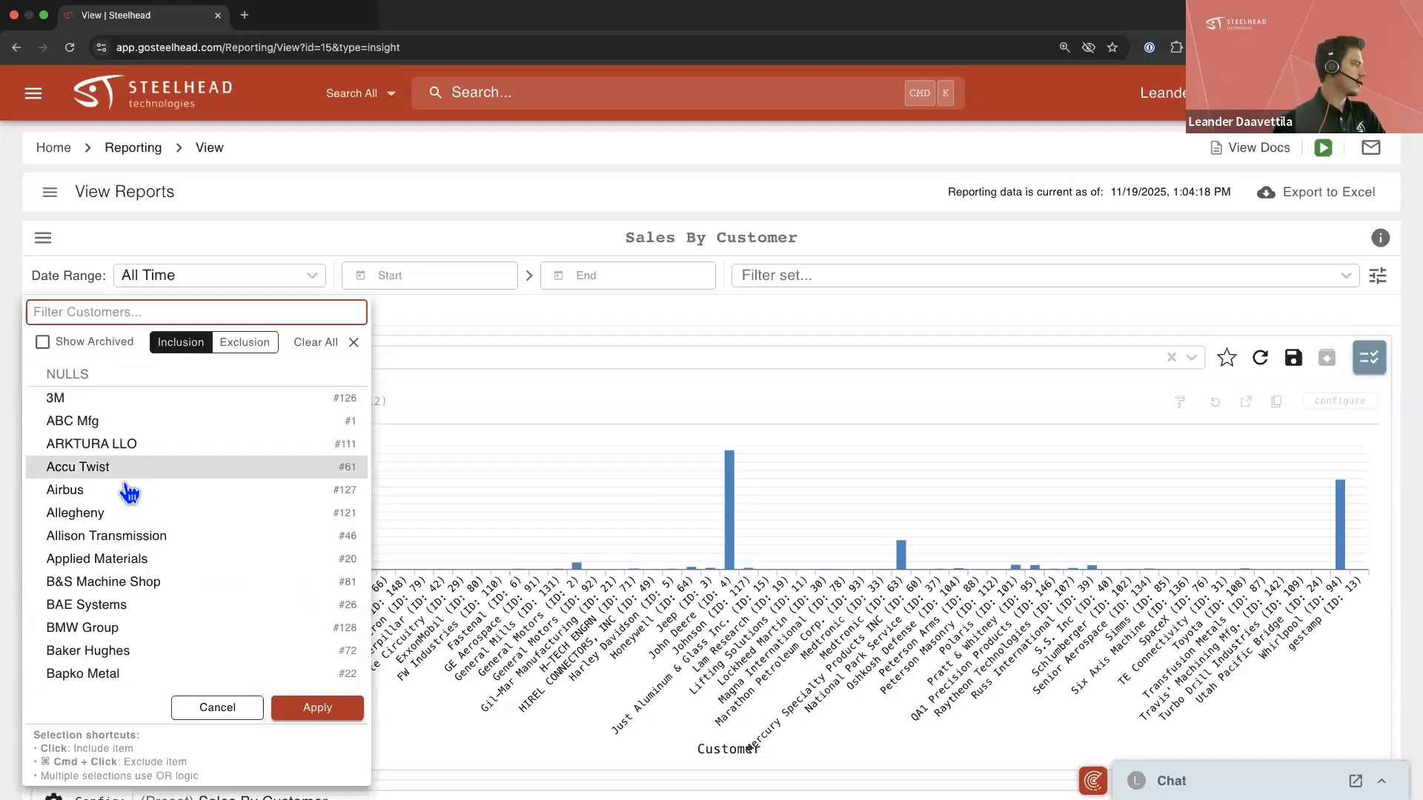
pyautogui.scroll(-1, 135, 557)
pyautogui.click(135, 559)
pyautogui.click(134, 585)
pyautogui.click(189, 539)
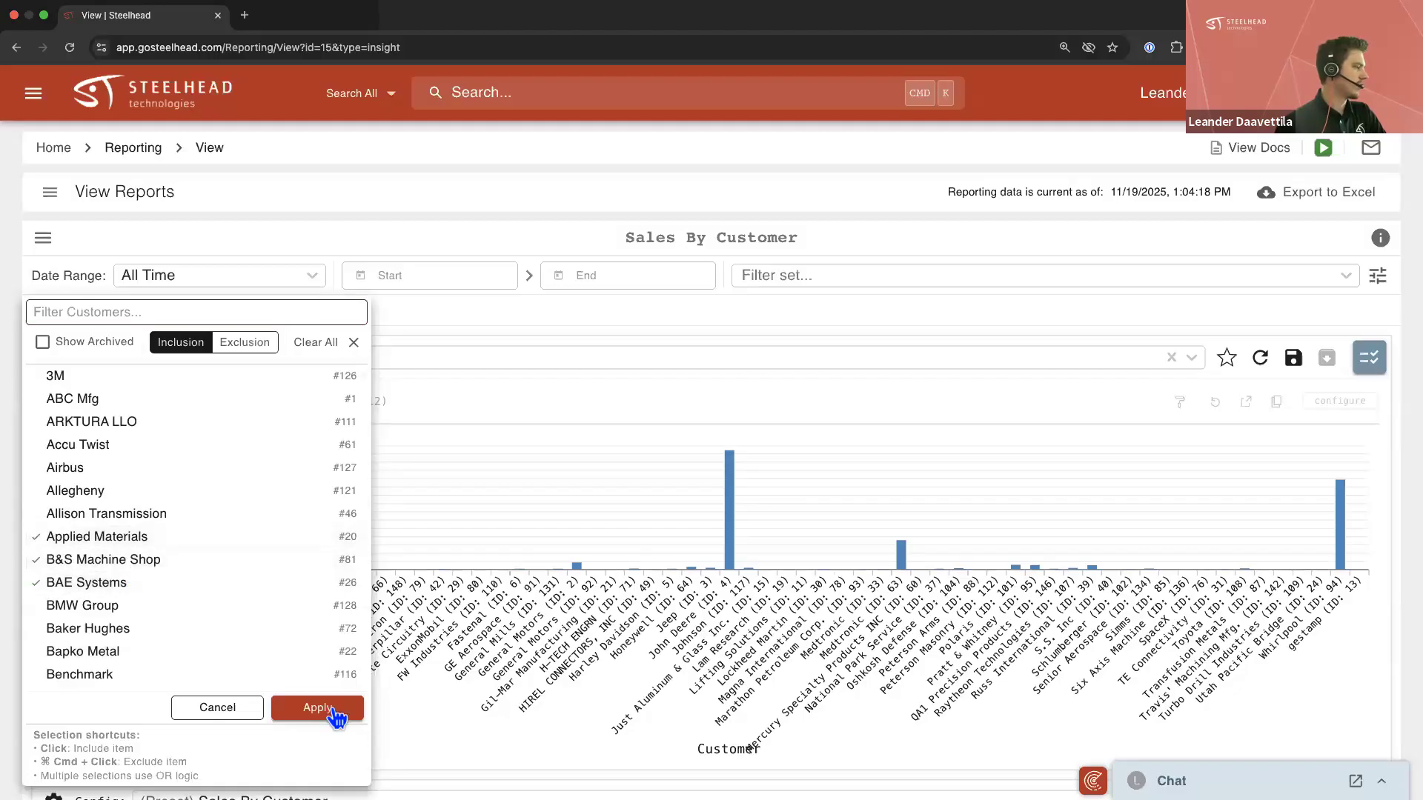
pyautogui.click(333, 710)
pyautogui.scroll(-1, 514, 409)
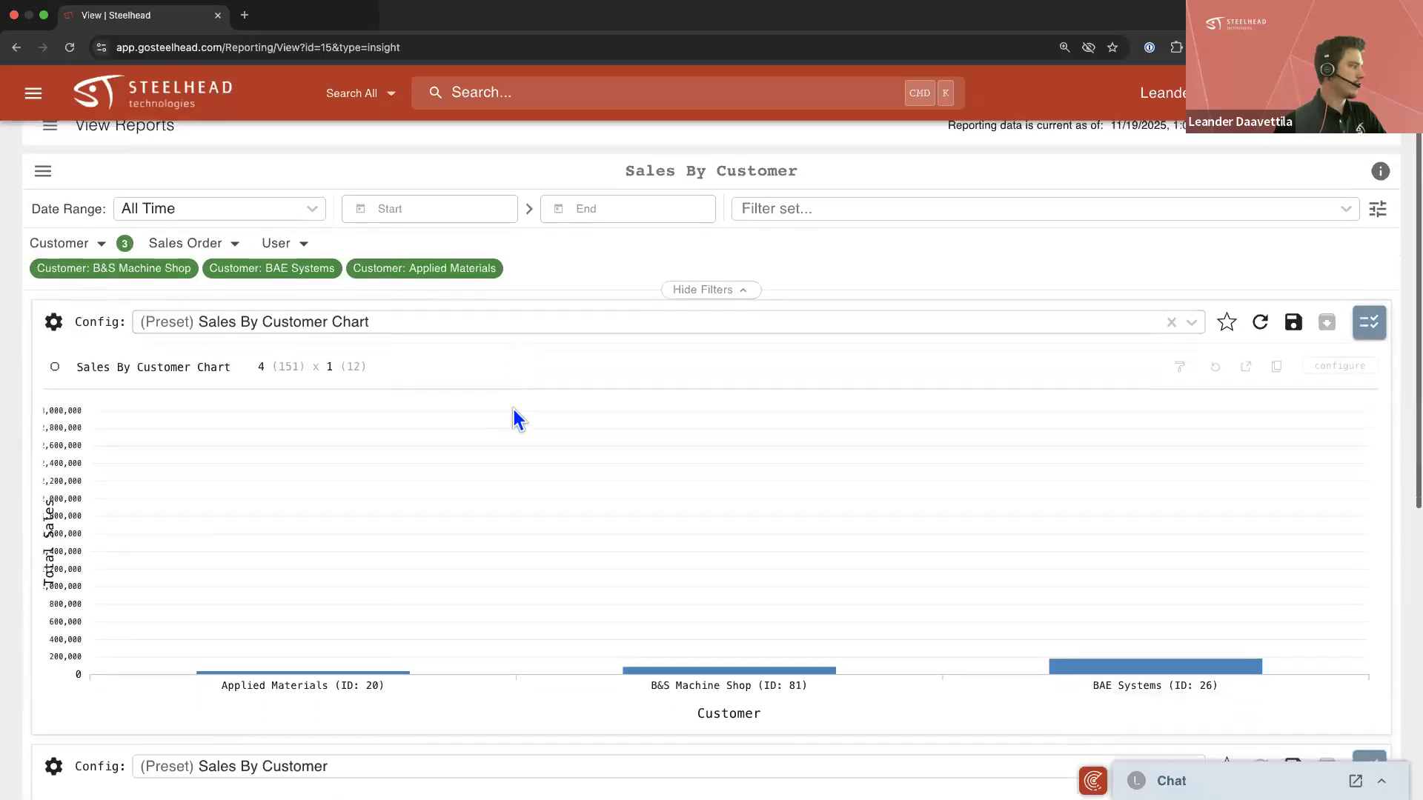
# Review the Sales By Customer Chart's grouping, split, order, where and Y axis configuration and close it
pyautogui.scroll(-2, 514, 409)
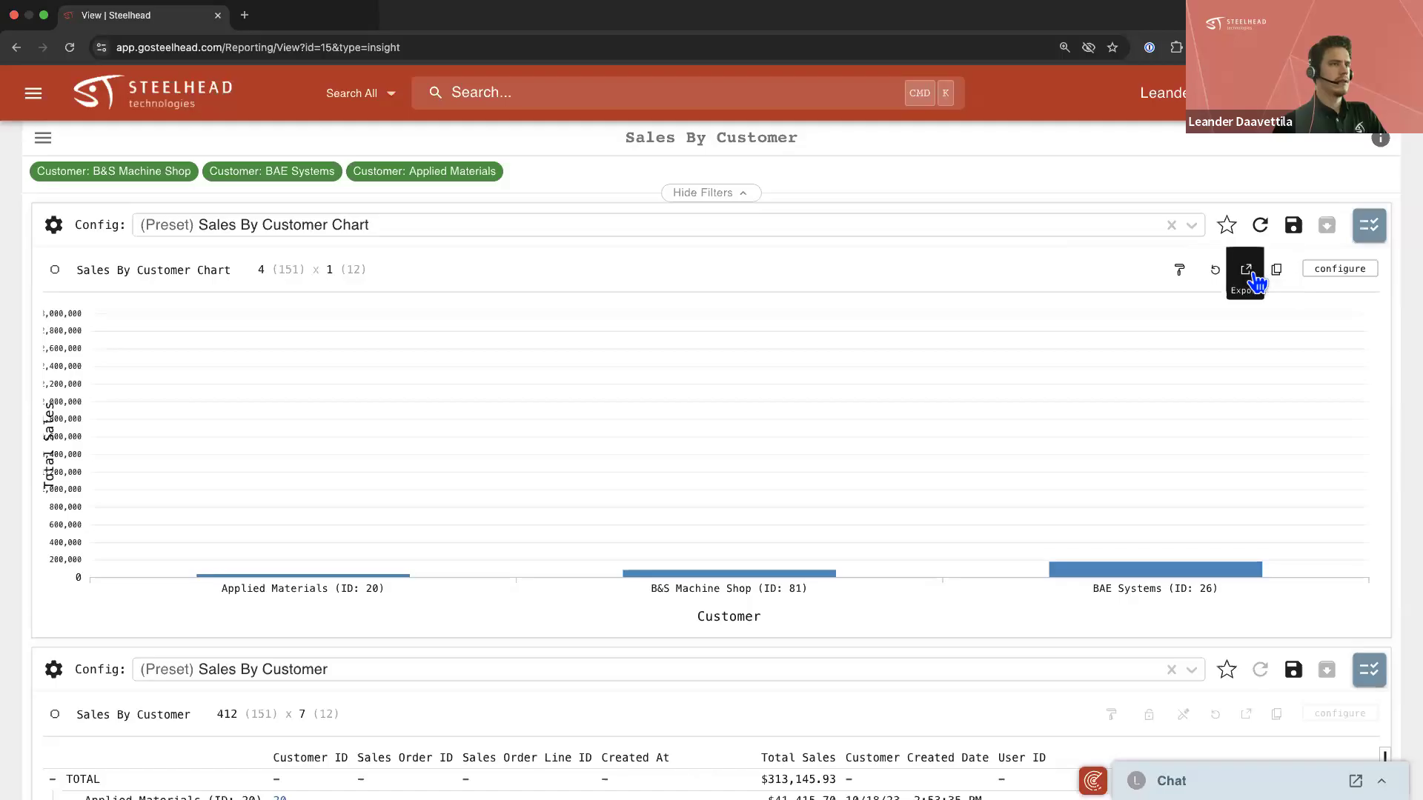
pyautogui.click(1340, 269)
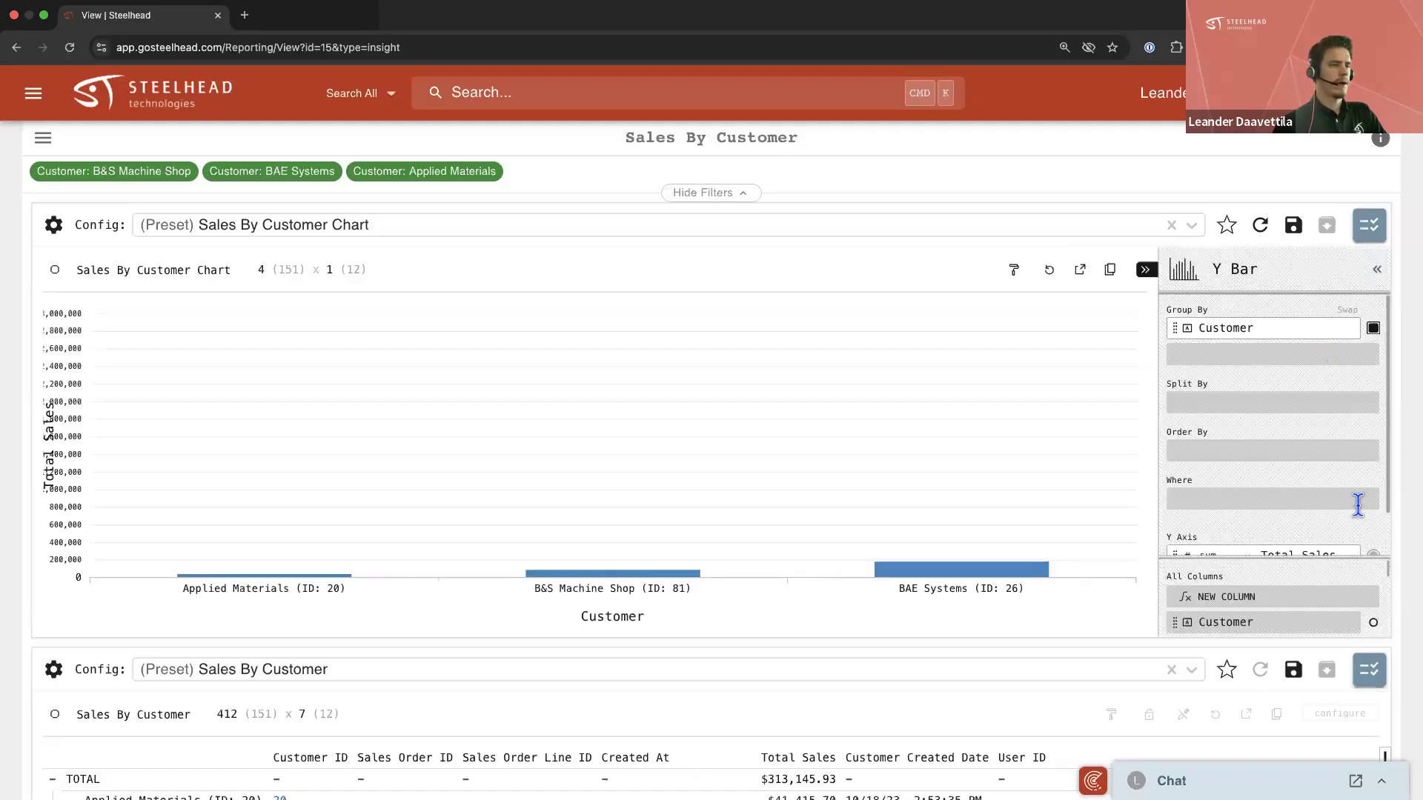
pyautogui.scroll(-2, 1349, 504)
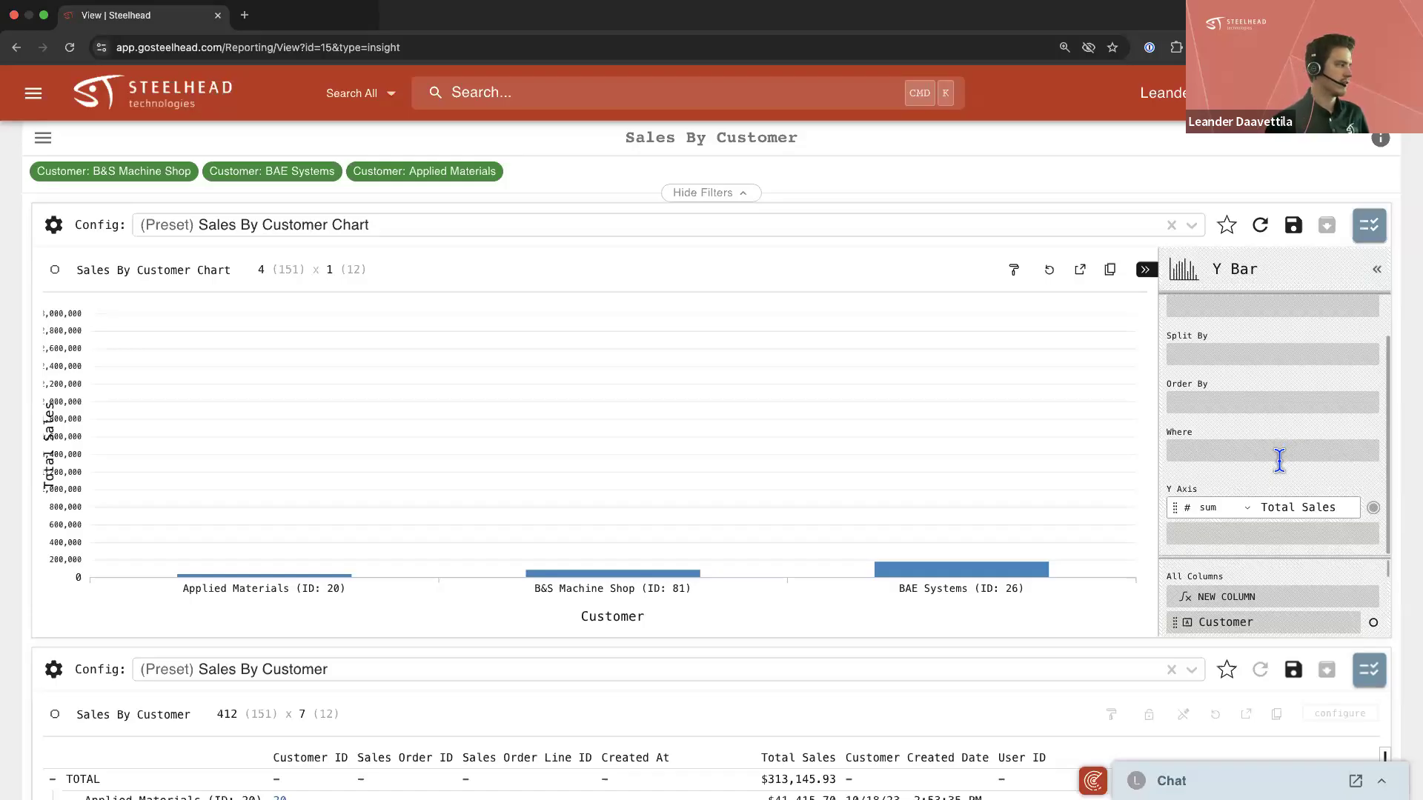
pyautogui.scroll(1, 1276, 458)
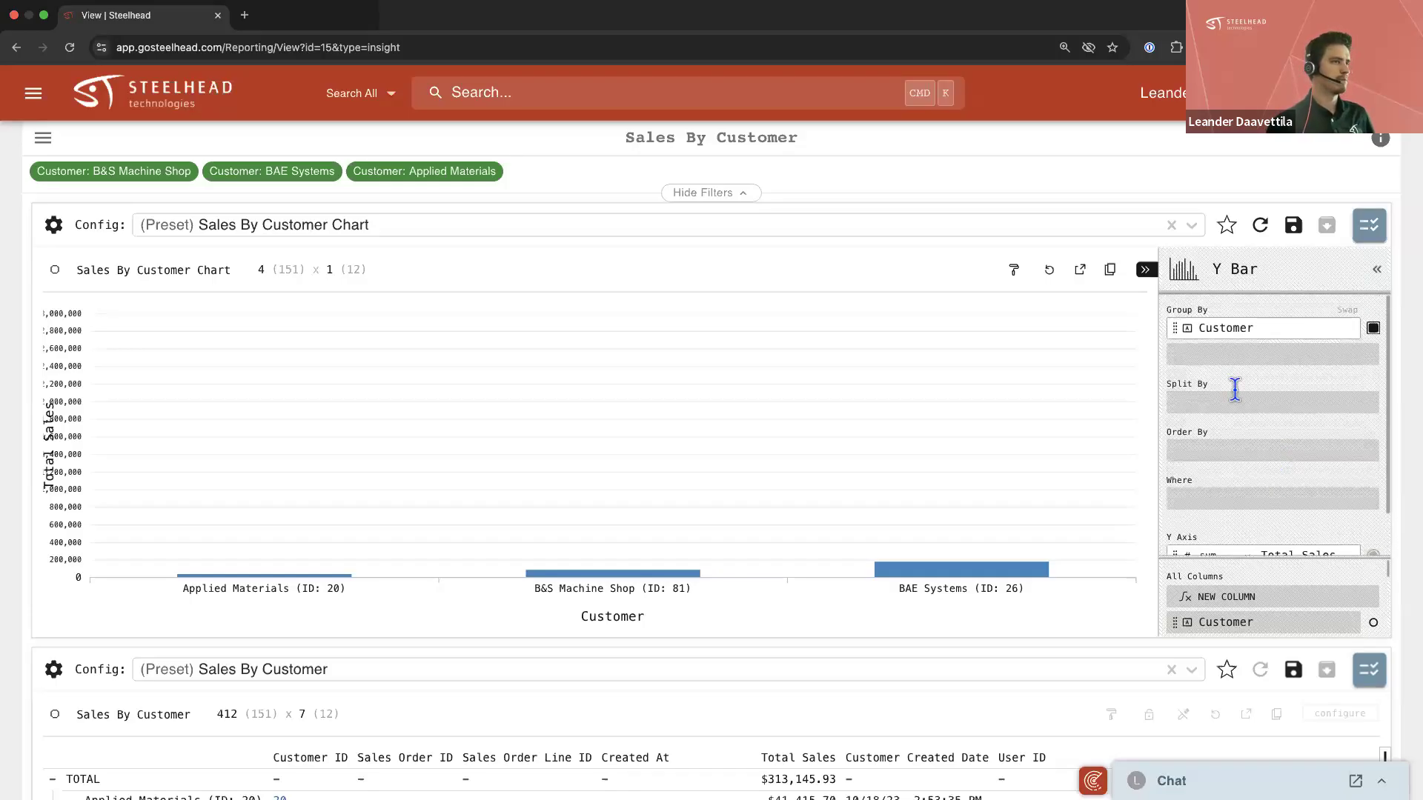
pyautogui.click(1146, 269)
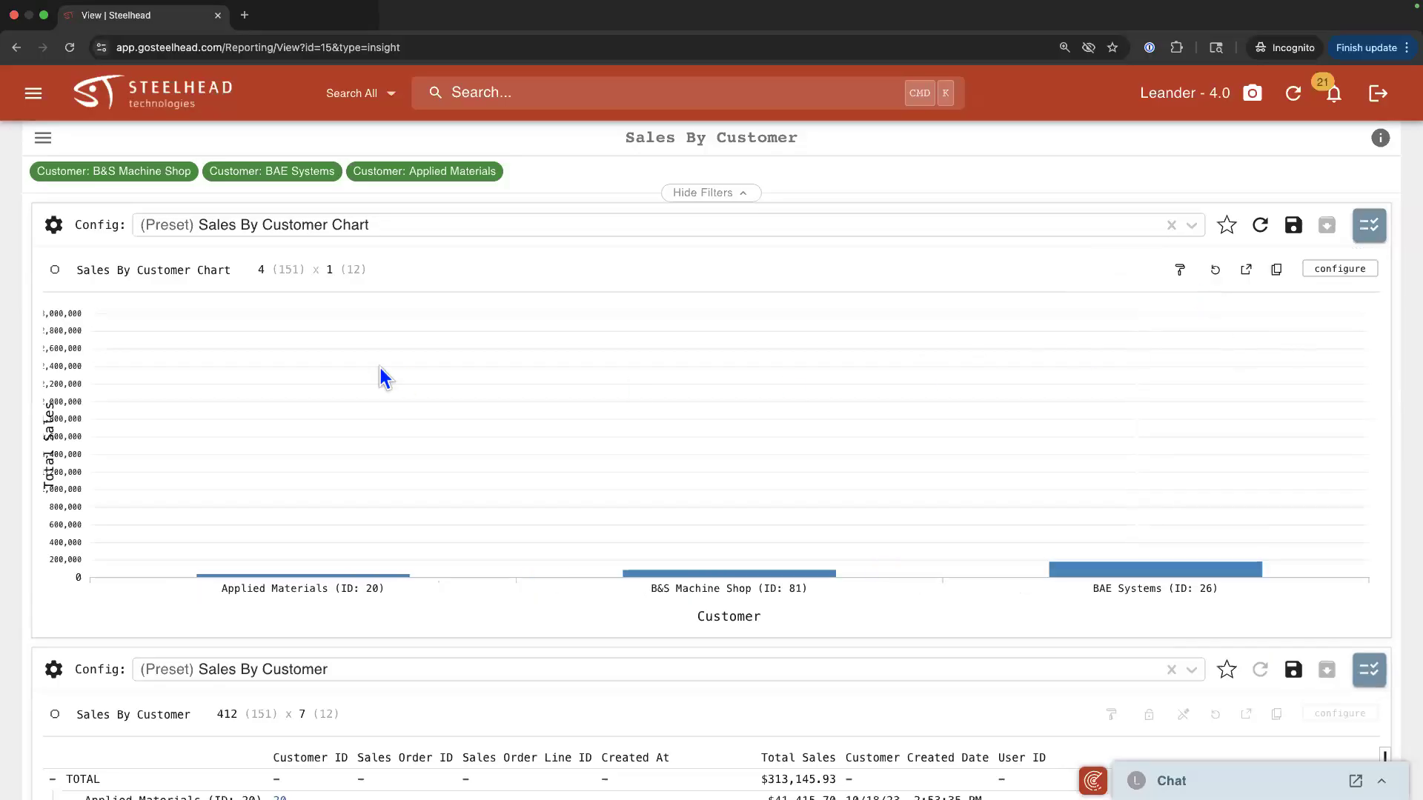
pyautogui.scroll(1, 340, 361)
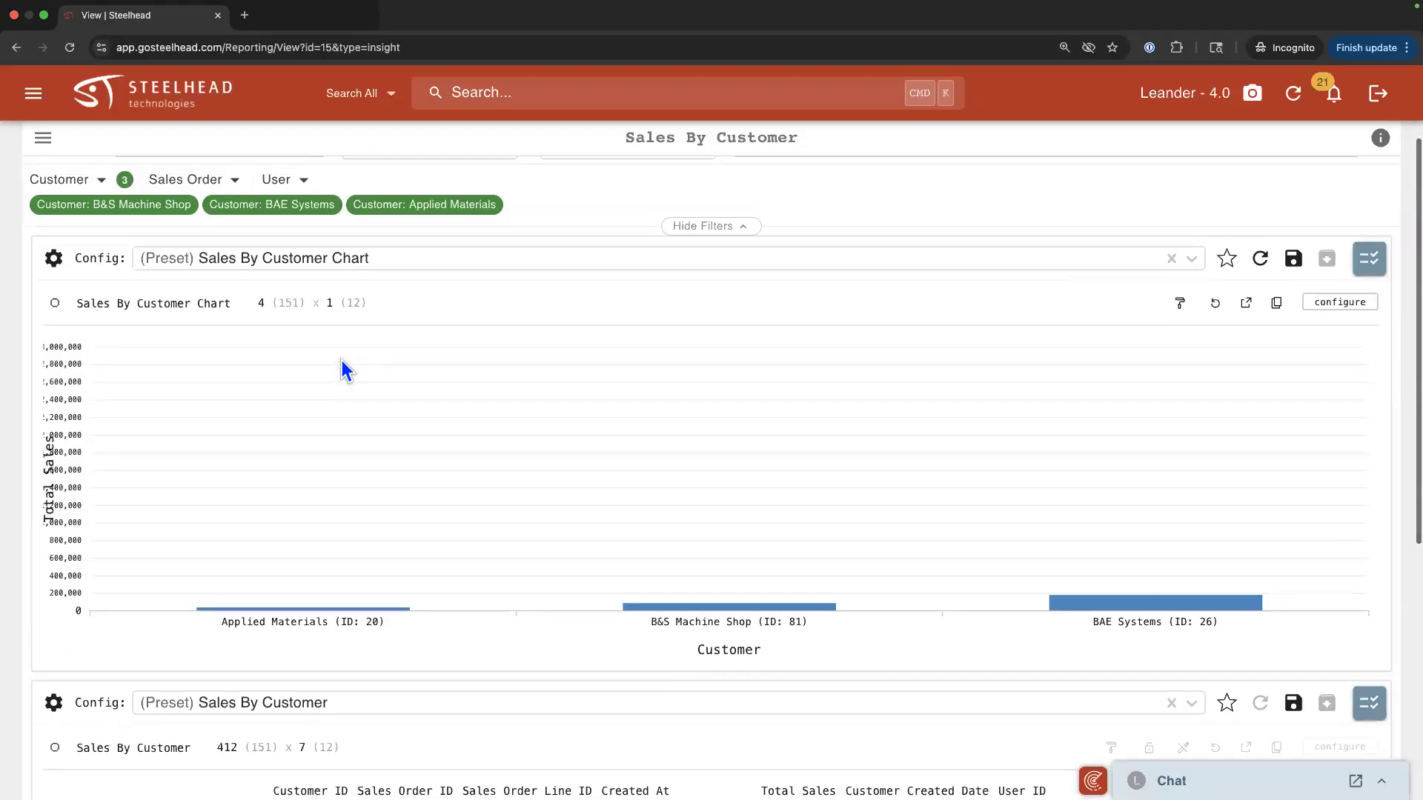
pyautogui.scroll(-1, 341, 360)
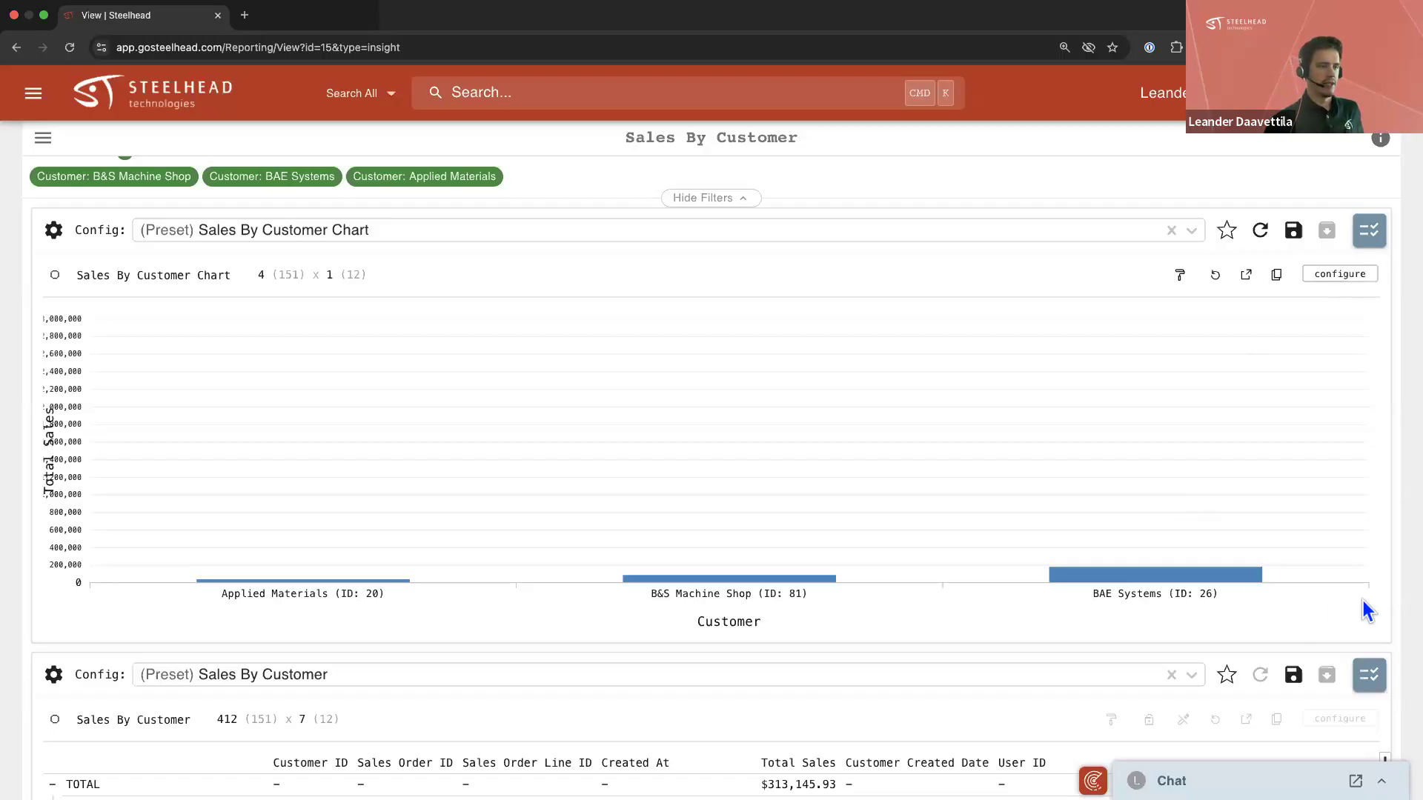
# Review the export file formats offered for the Sales By Customer datagrid, without exporting anything
pyautogui.scroll(-5, 1408, 600)
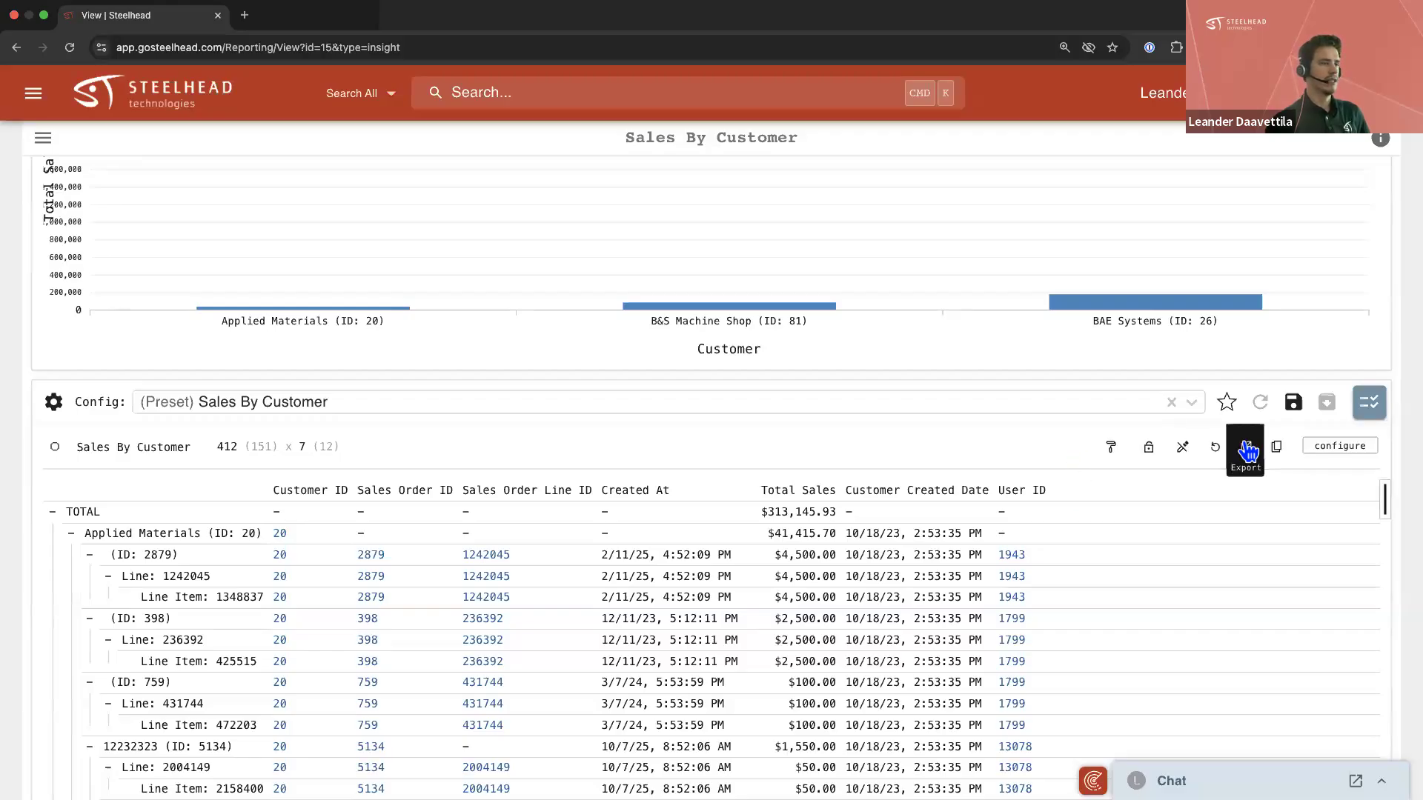
pyautogui.click(1247, 450)
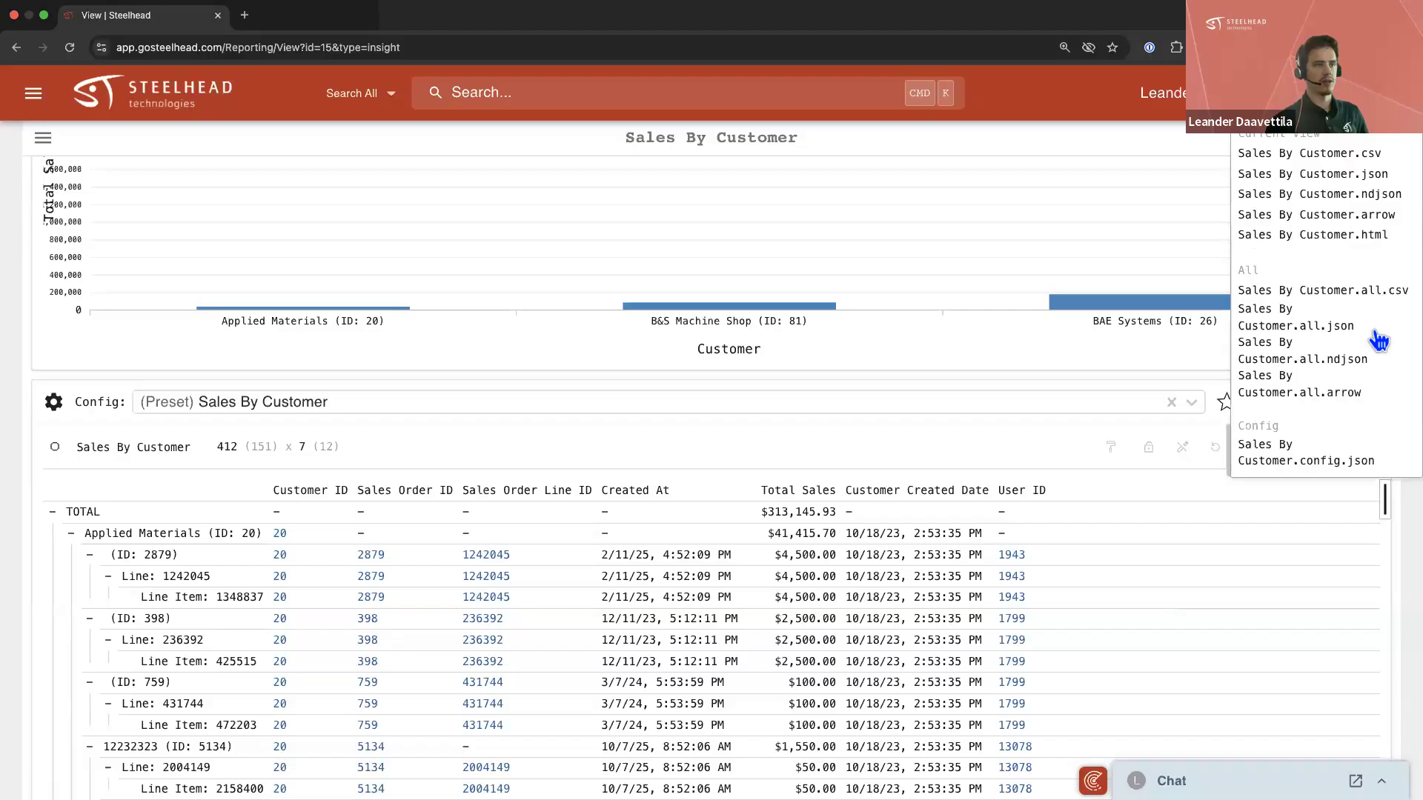
pyautogui.click(1408, 513)
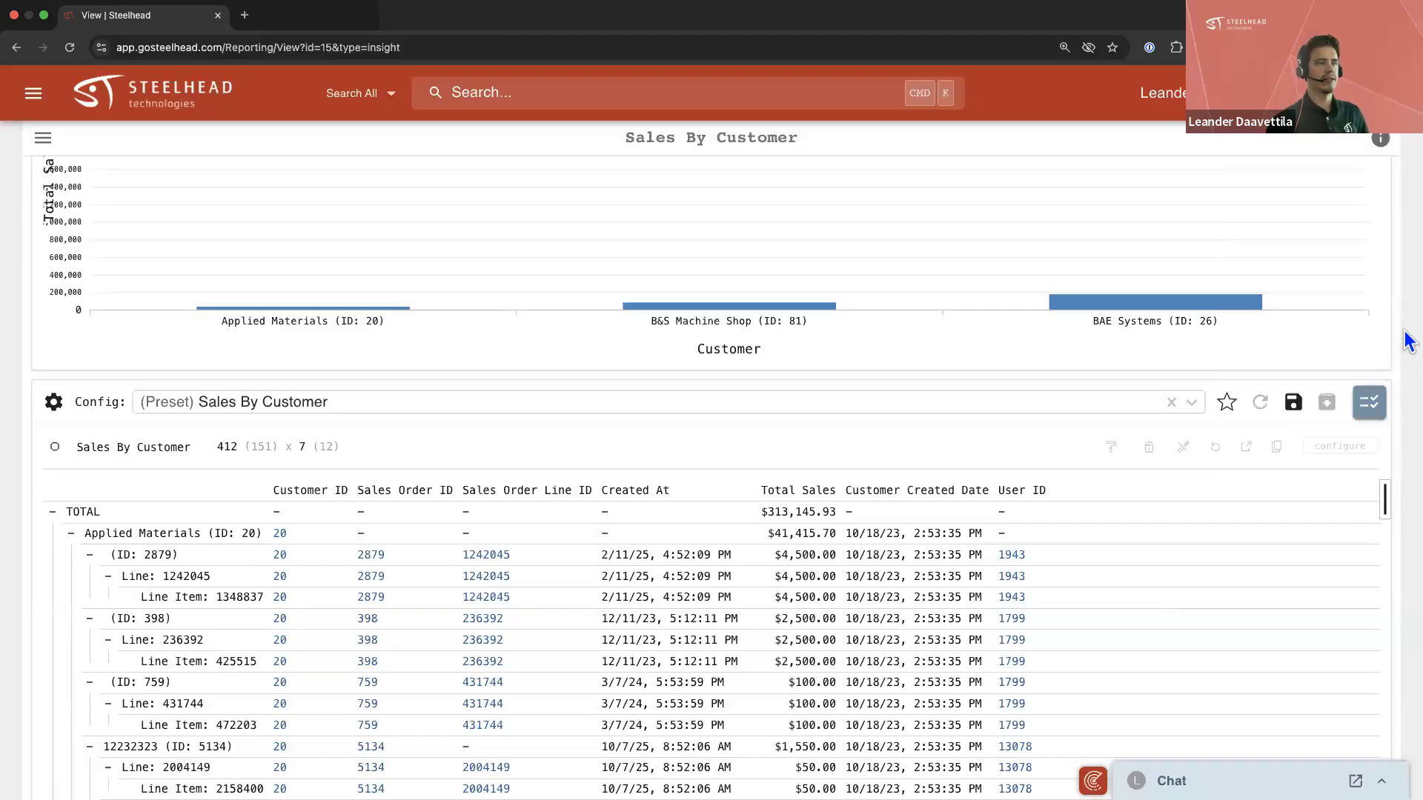
# Check the export options of the Sales By Customer Chart and show the list of dashboards and insights again
pyautogui.scroll(5, 1407, 340)
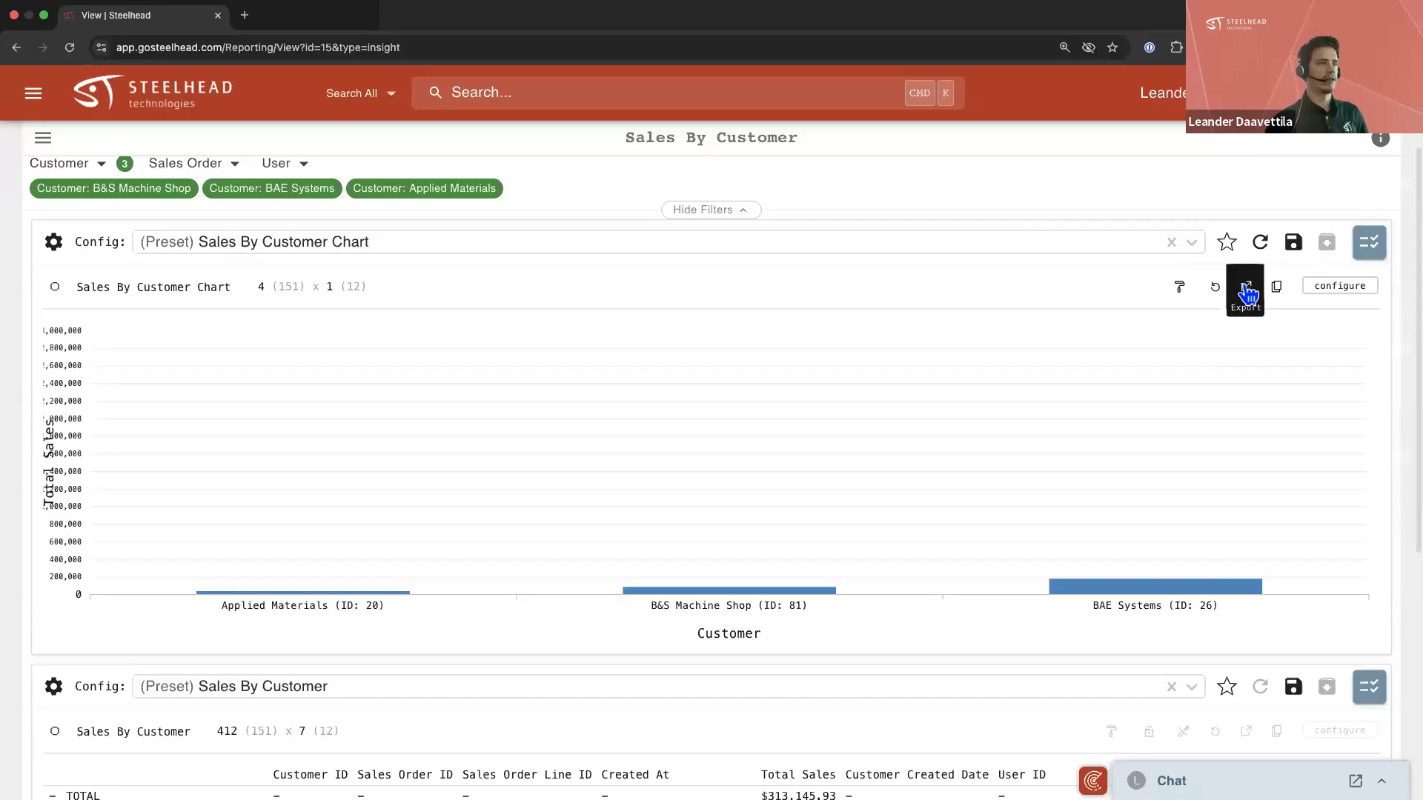
pyautogui.click(1247, 292)
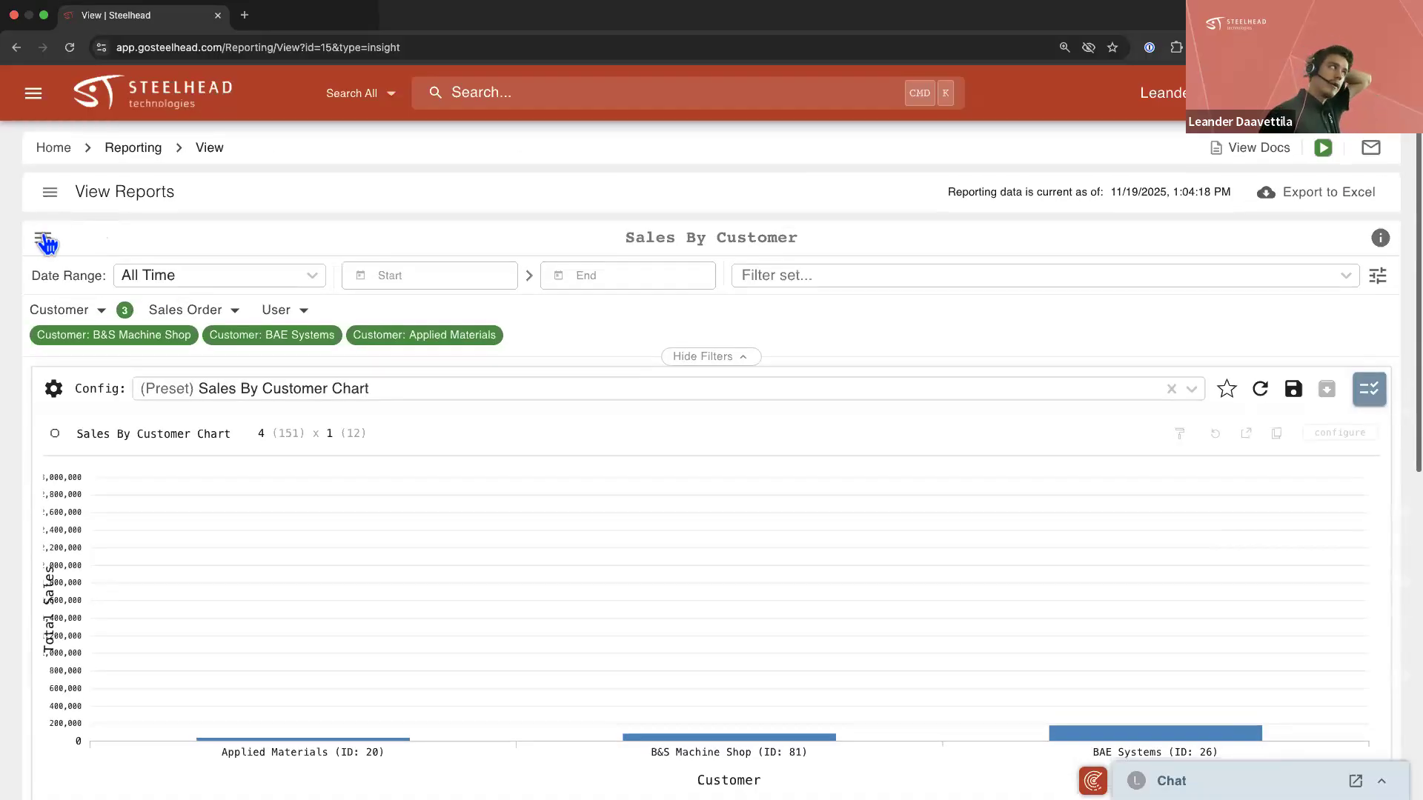
pyautogui.click(46, 239)
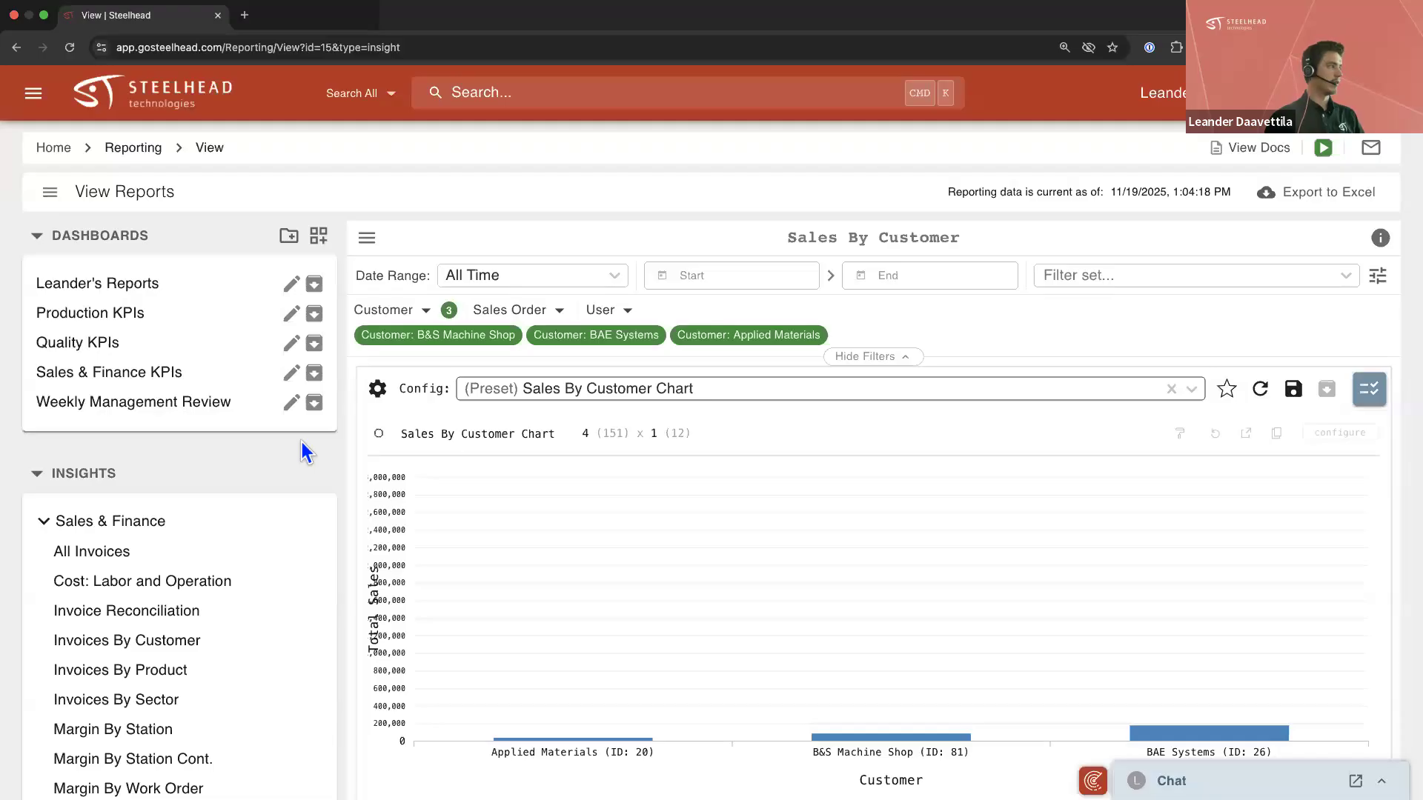